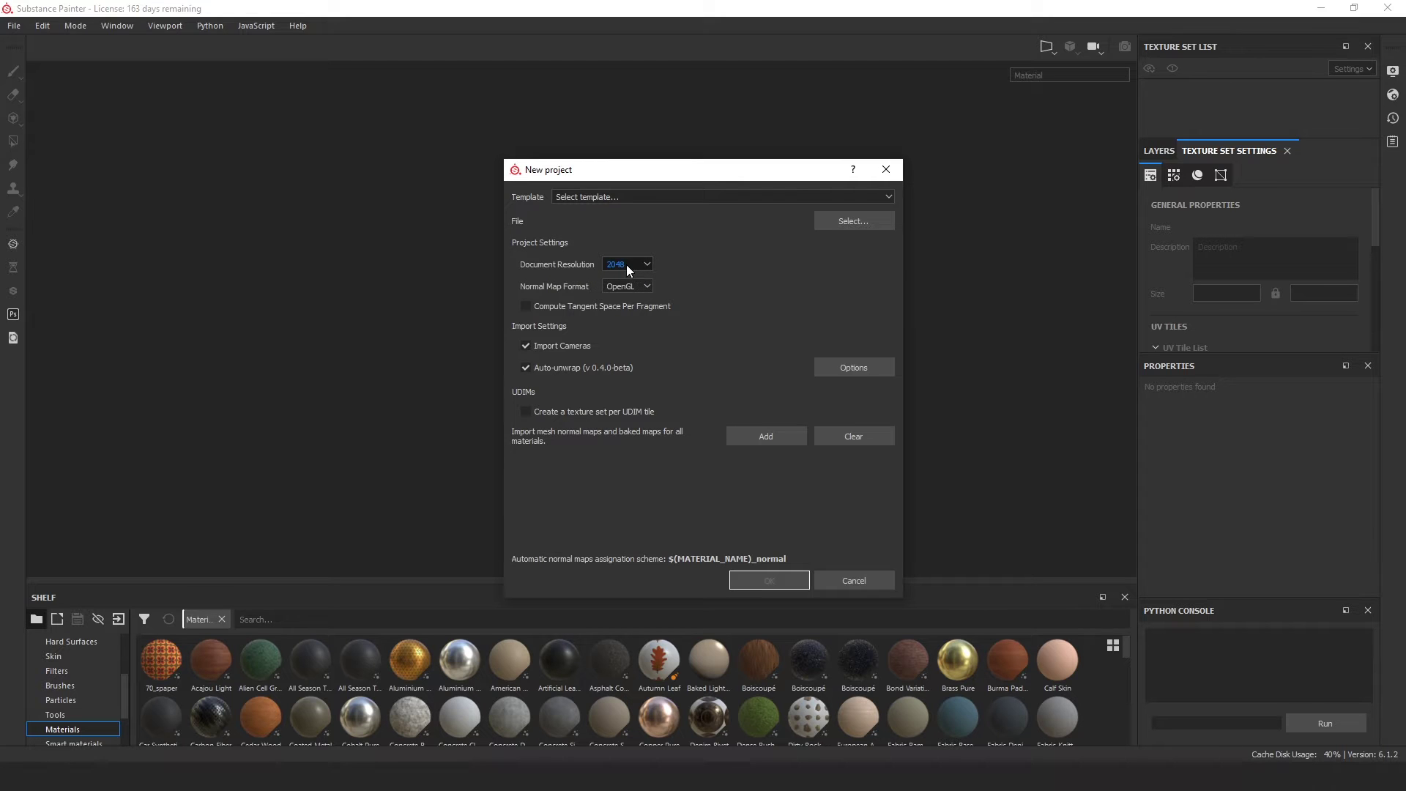
Create a new project from the BarilLP.fbx mesh with a document resolution of 2048.
left_click(626, 267)
left_click(790, 250)
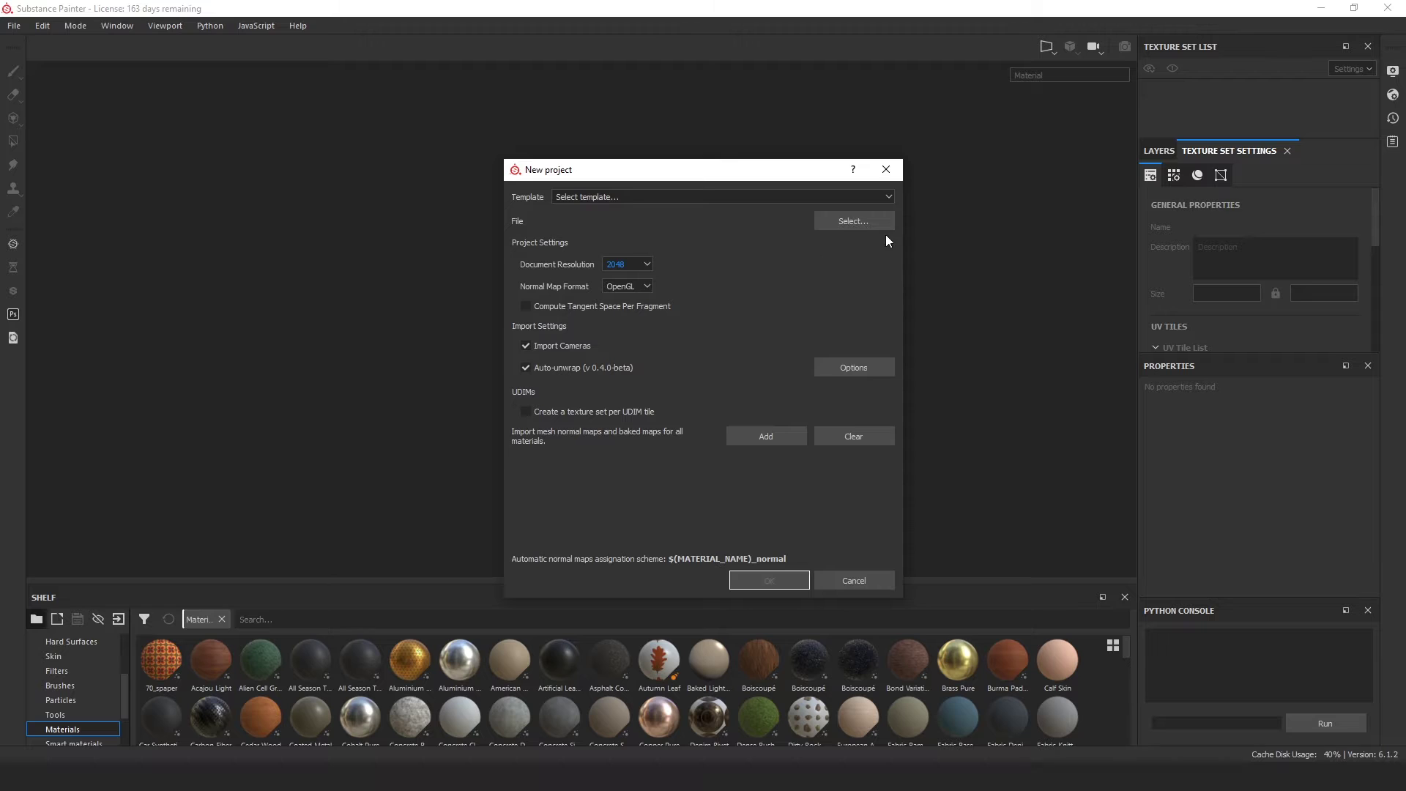
left_click(835, 222)
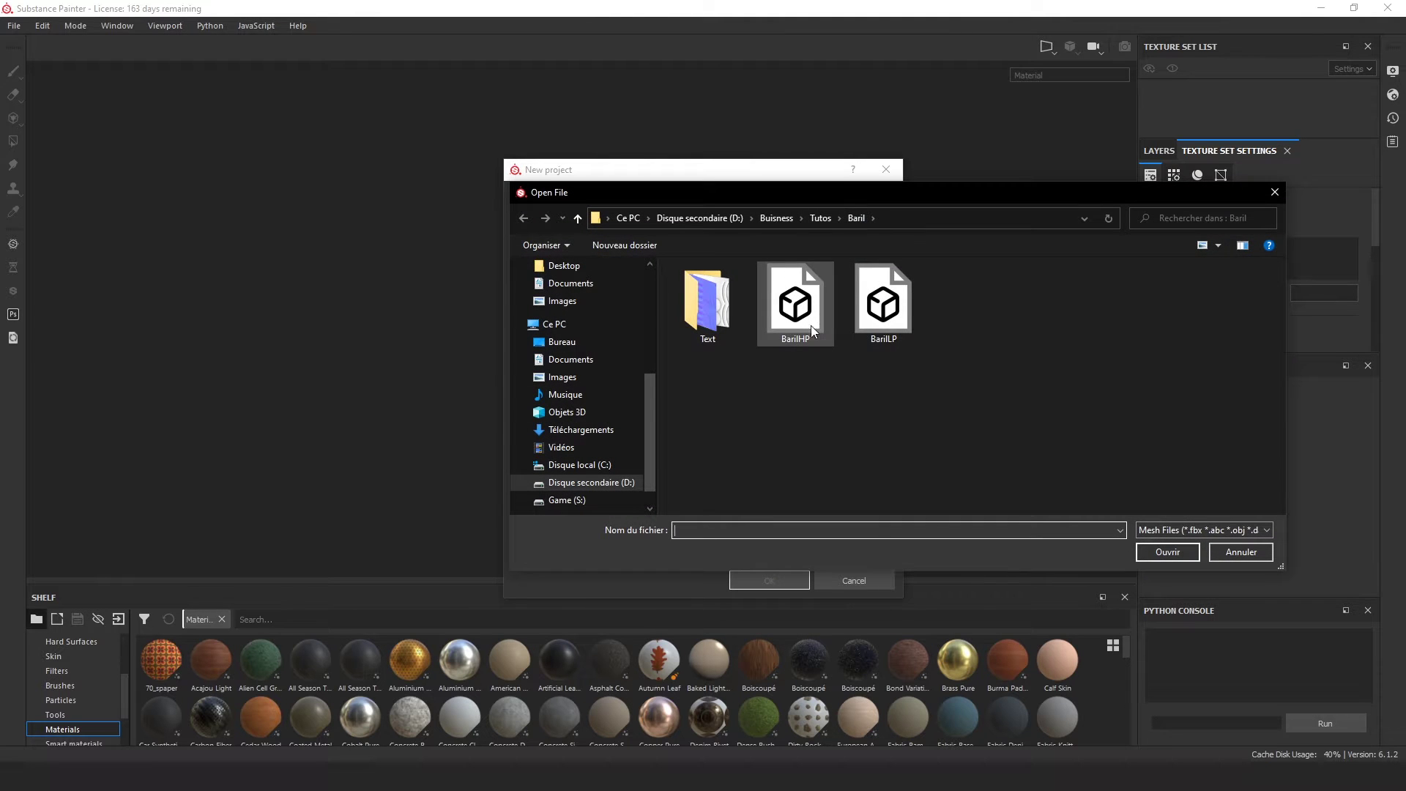
left_click(891, 326)
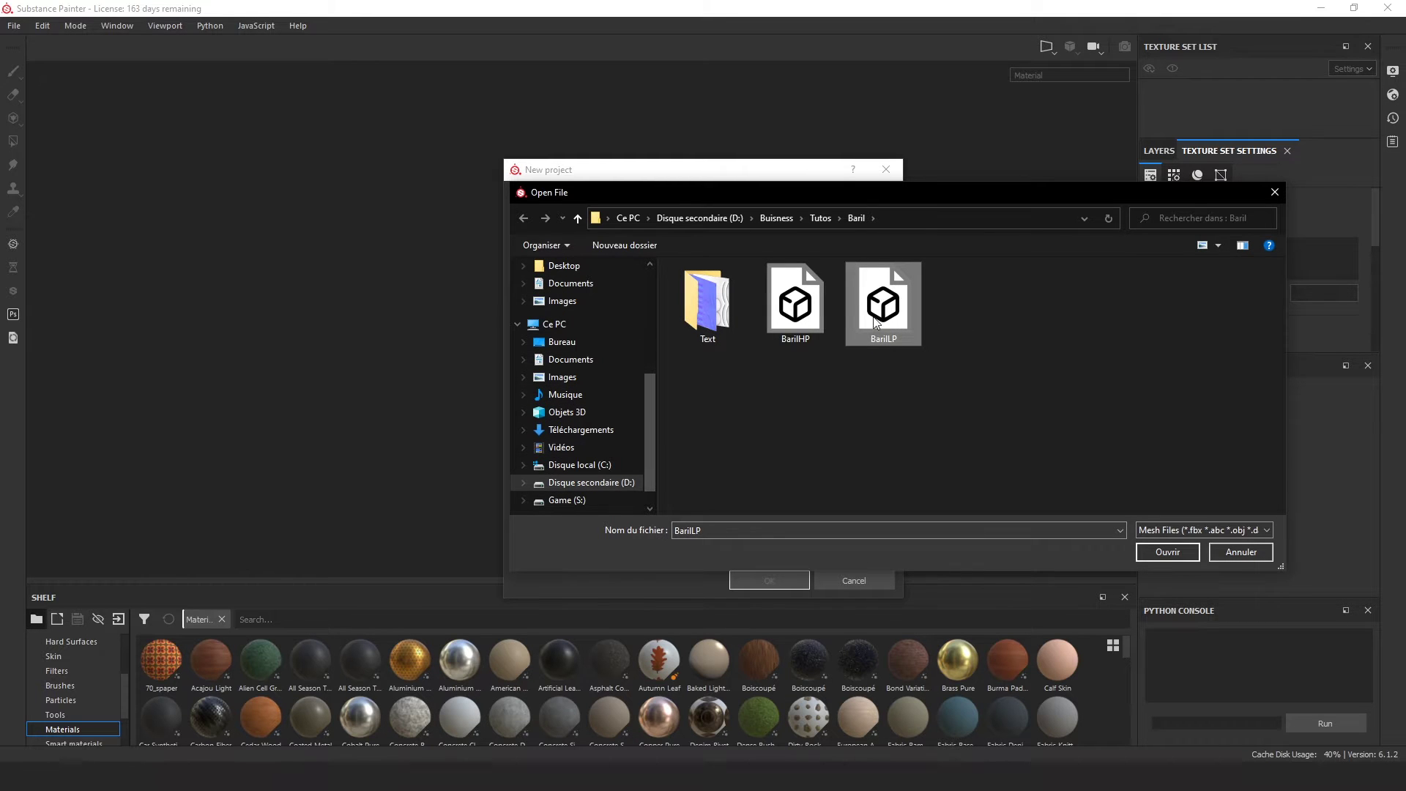
left_click(1164, 554)
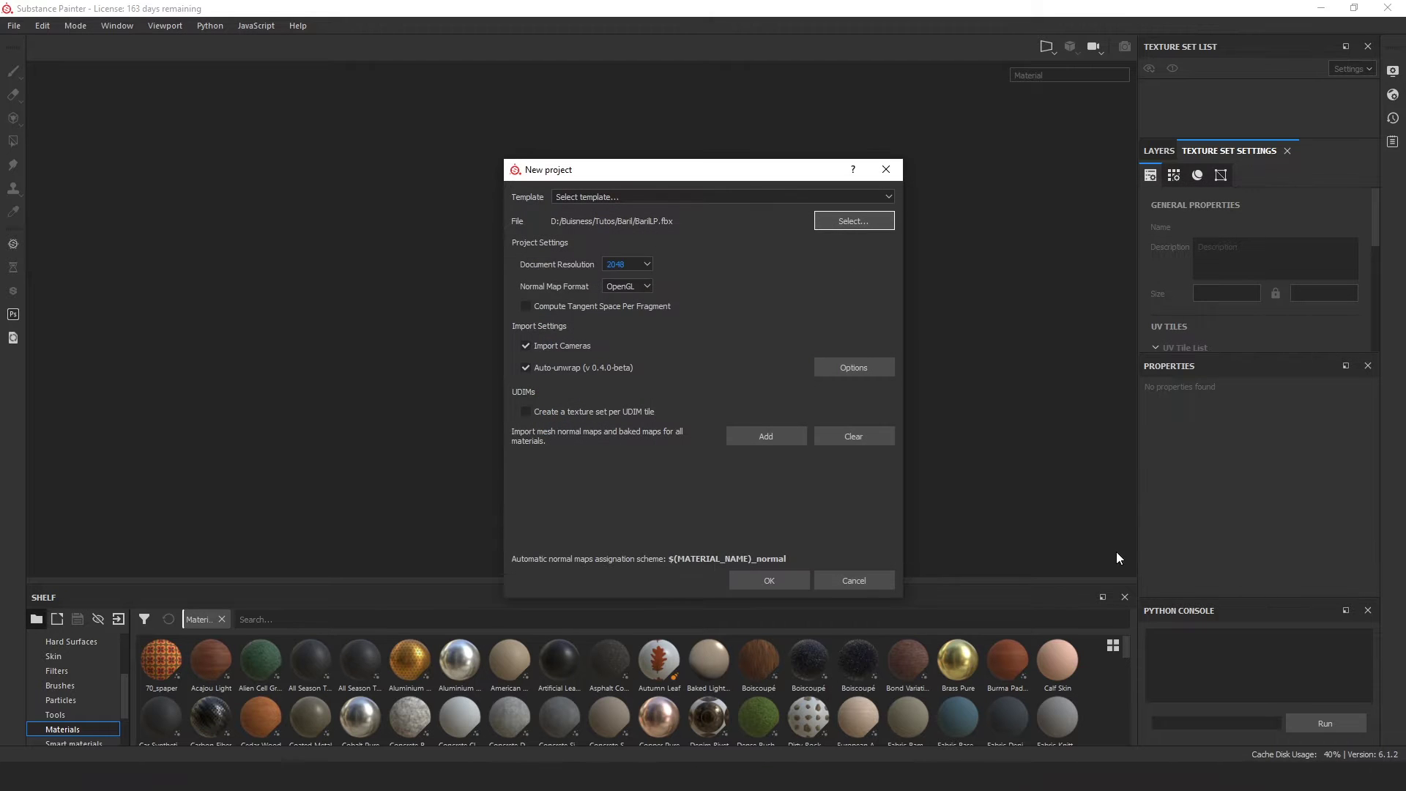
left_click(767, 585)
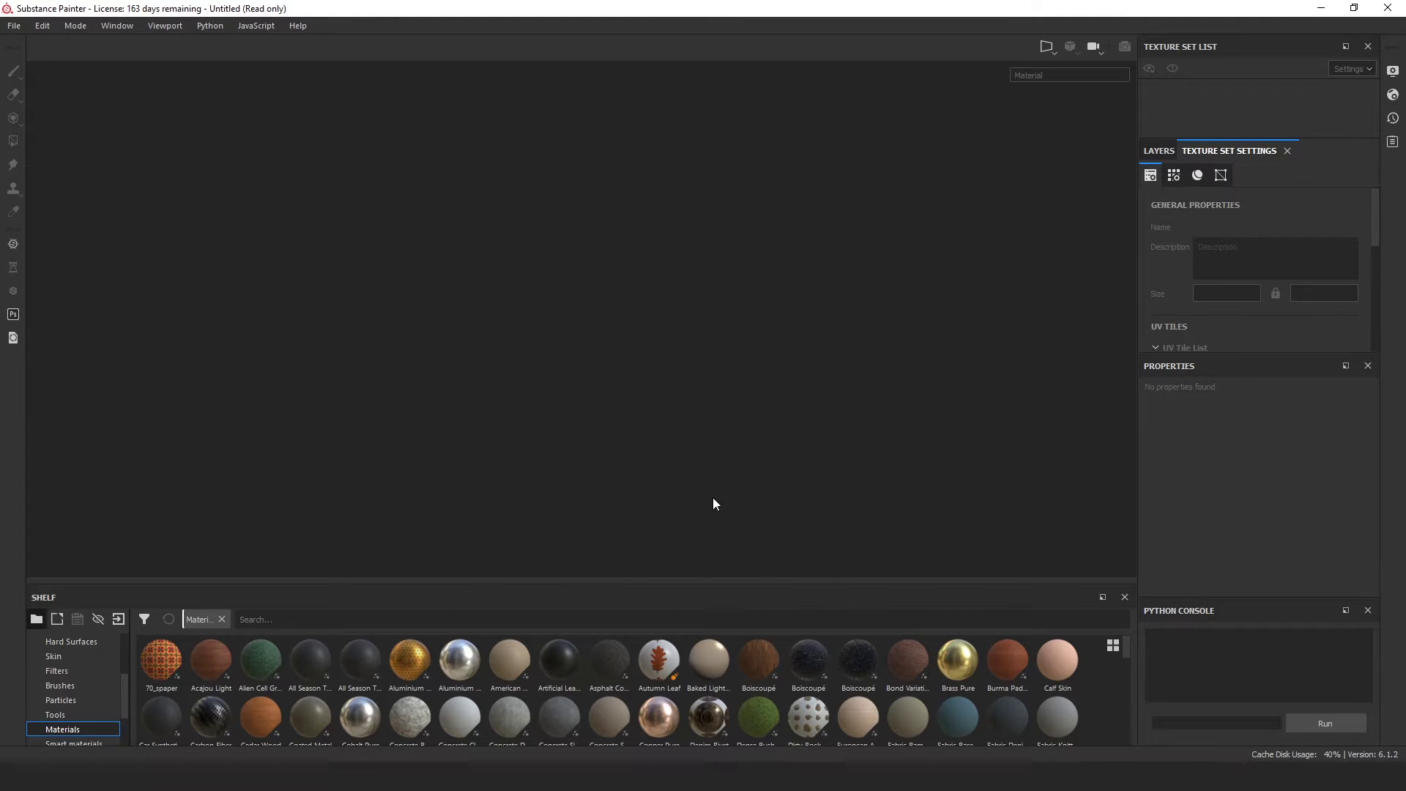
Examine the imported barrel from several angles and compare the 3D, UV and combined 3D/UV views.
scroll(709, 476, "down", 5)
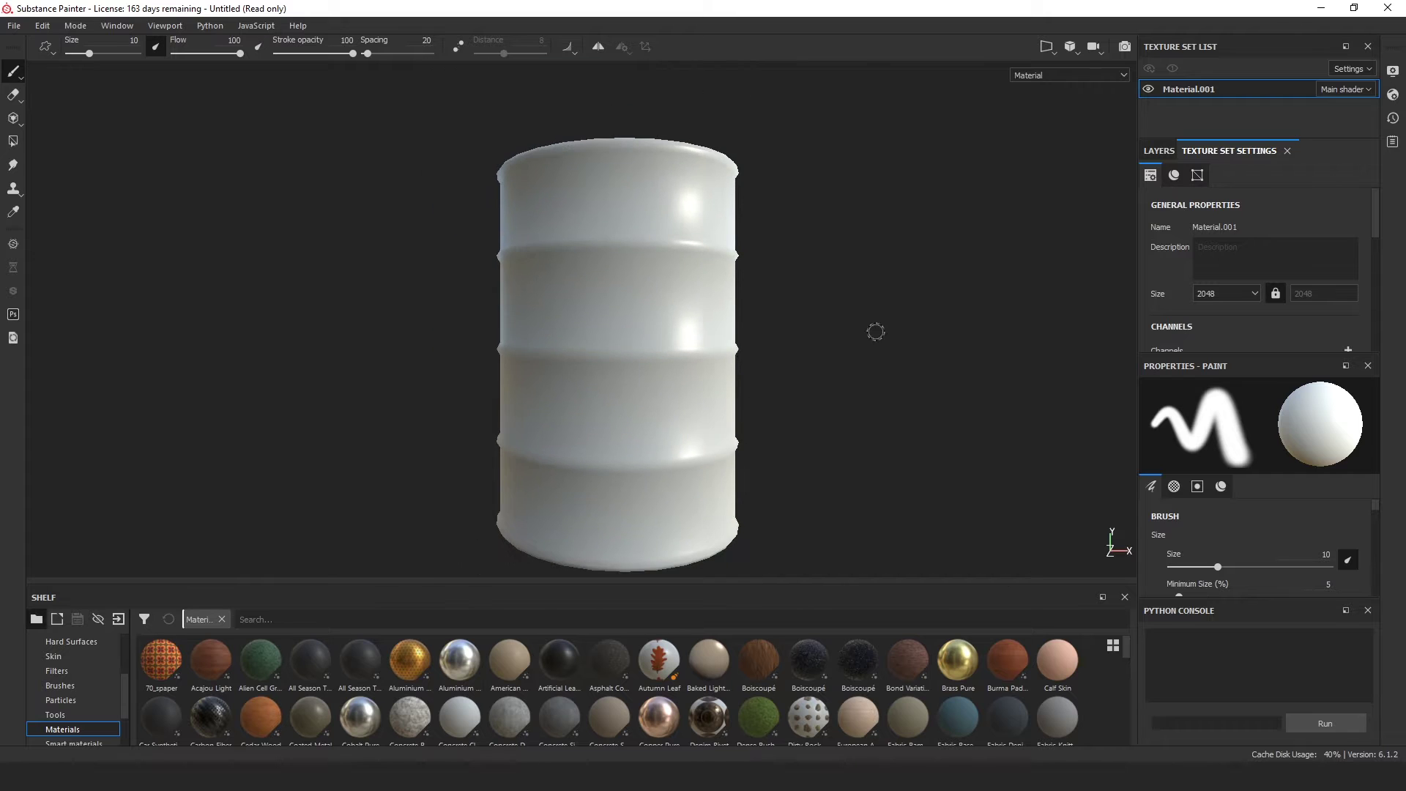
left_click_drag(876, 330, 774, 281, "alt")
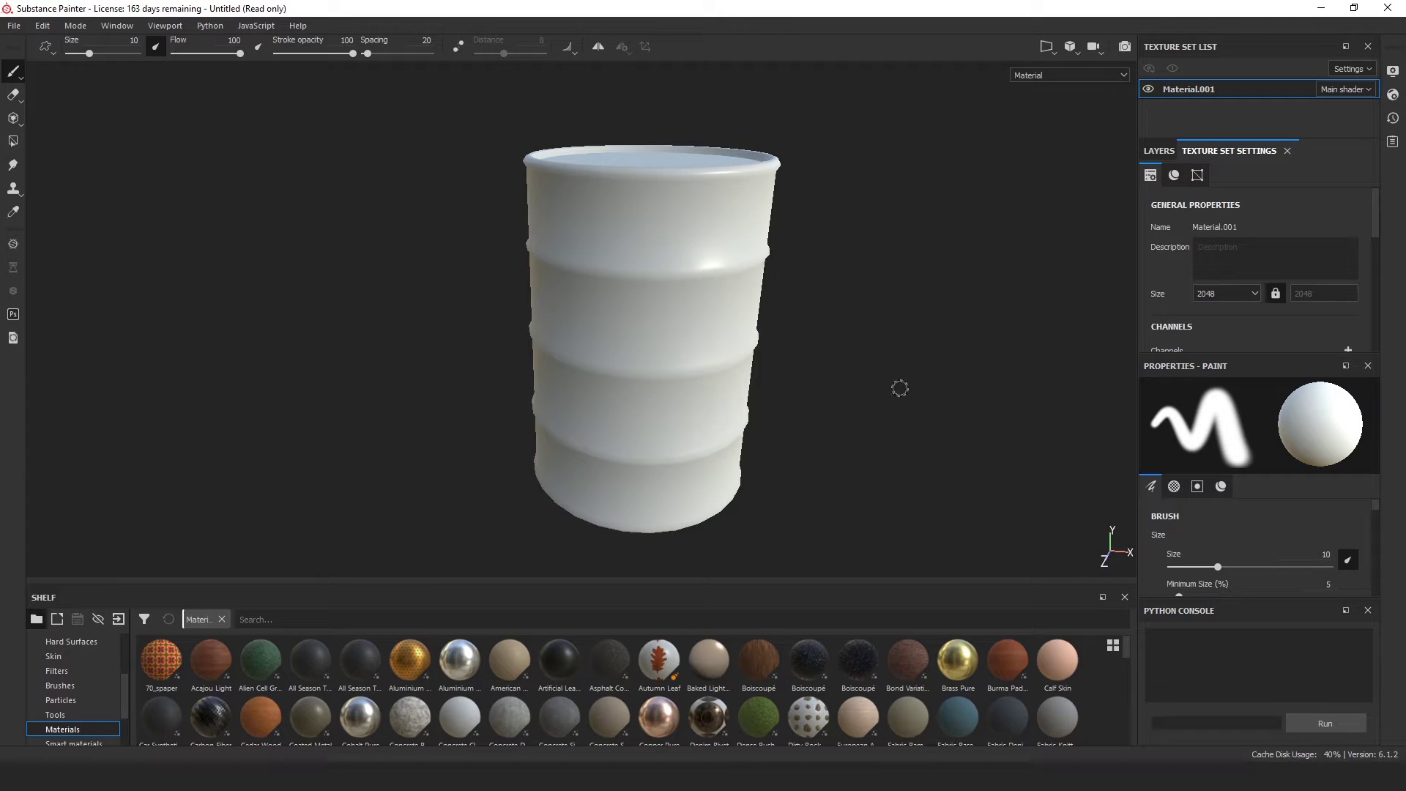
middle_click_drag(835, 375, 754, 347, "alt")
left_click_drag(798, 436, 754, 331, "alt")
middle_click_drag(753, 331, 775, 342, "alt")
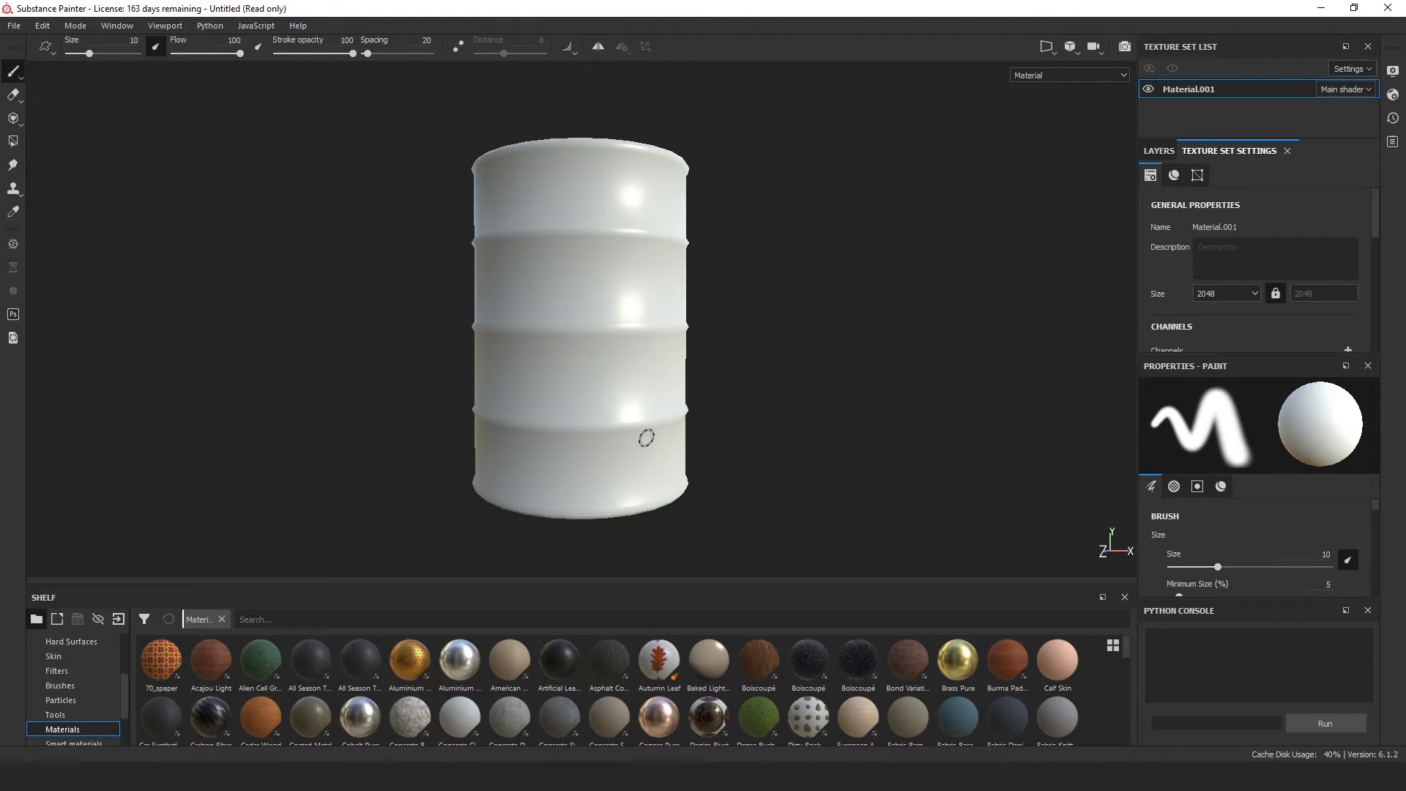
key("F1")
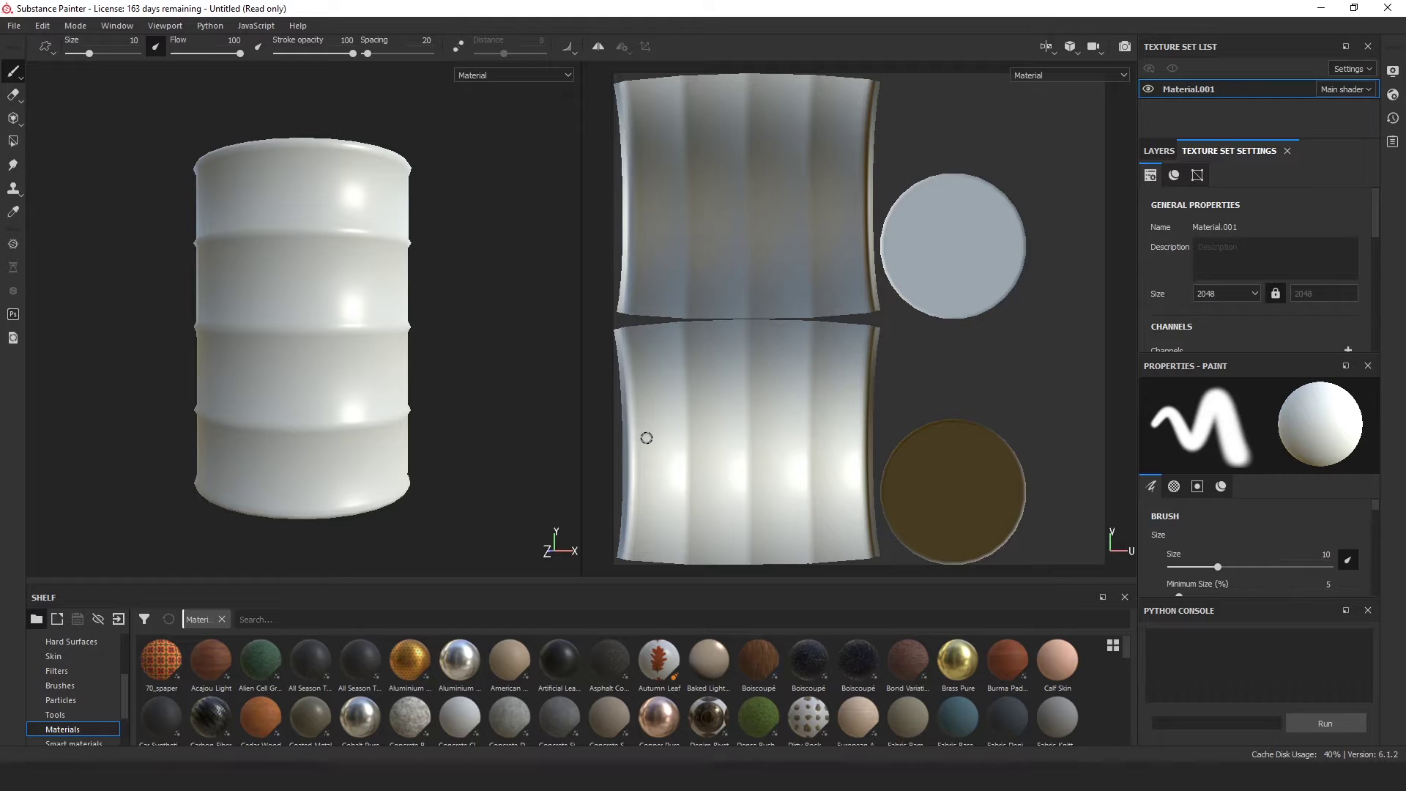
key("F2")
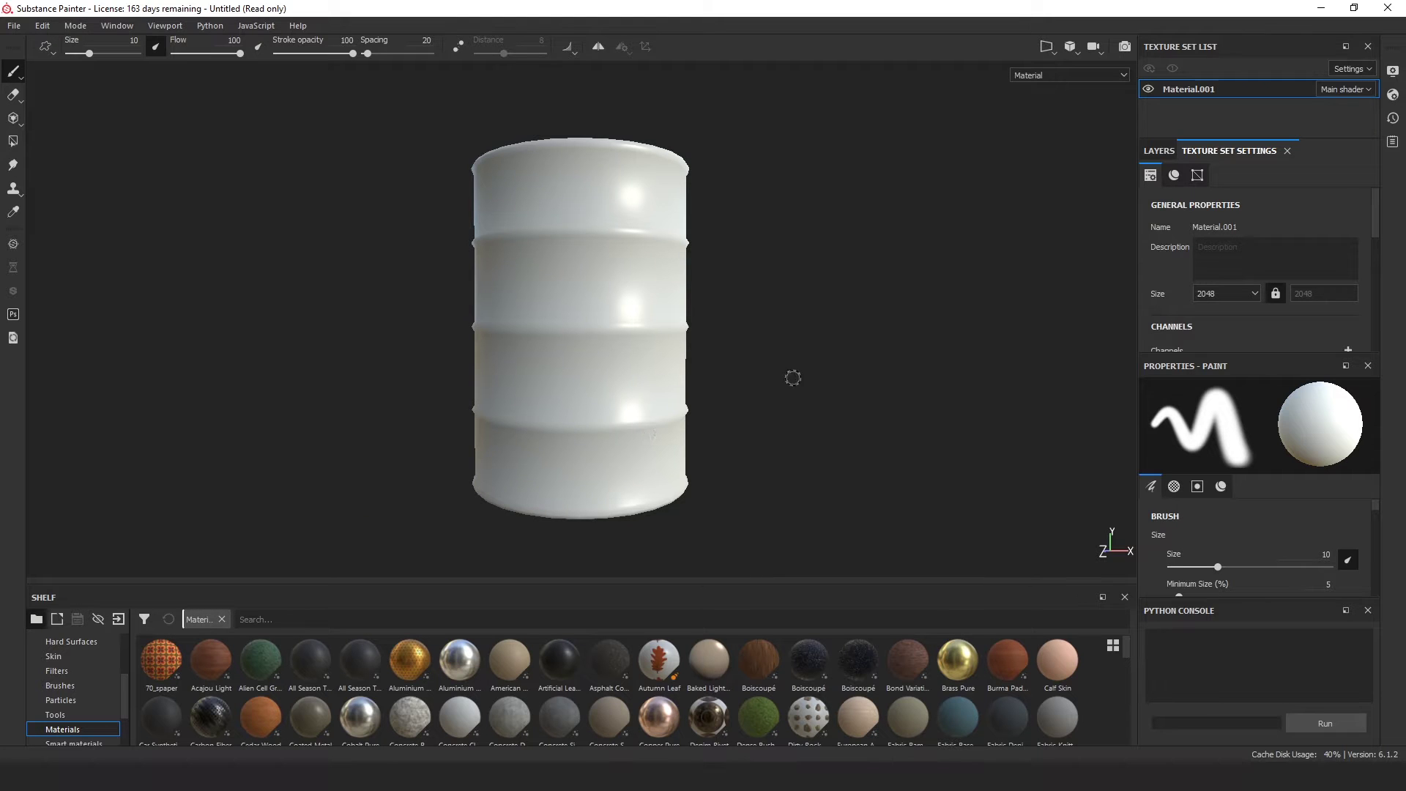
left_click_drag(852, 324, 848, 361, "alt")
key("F3")
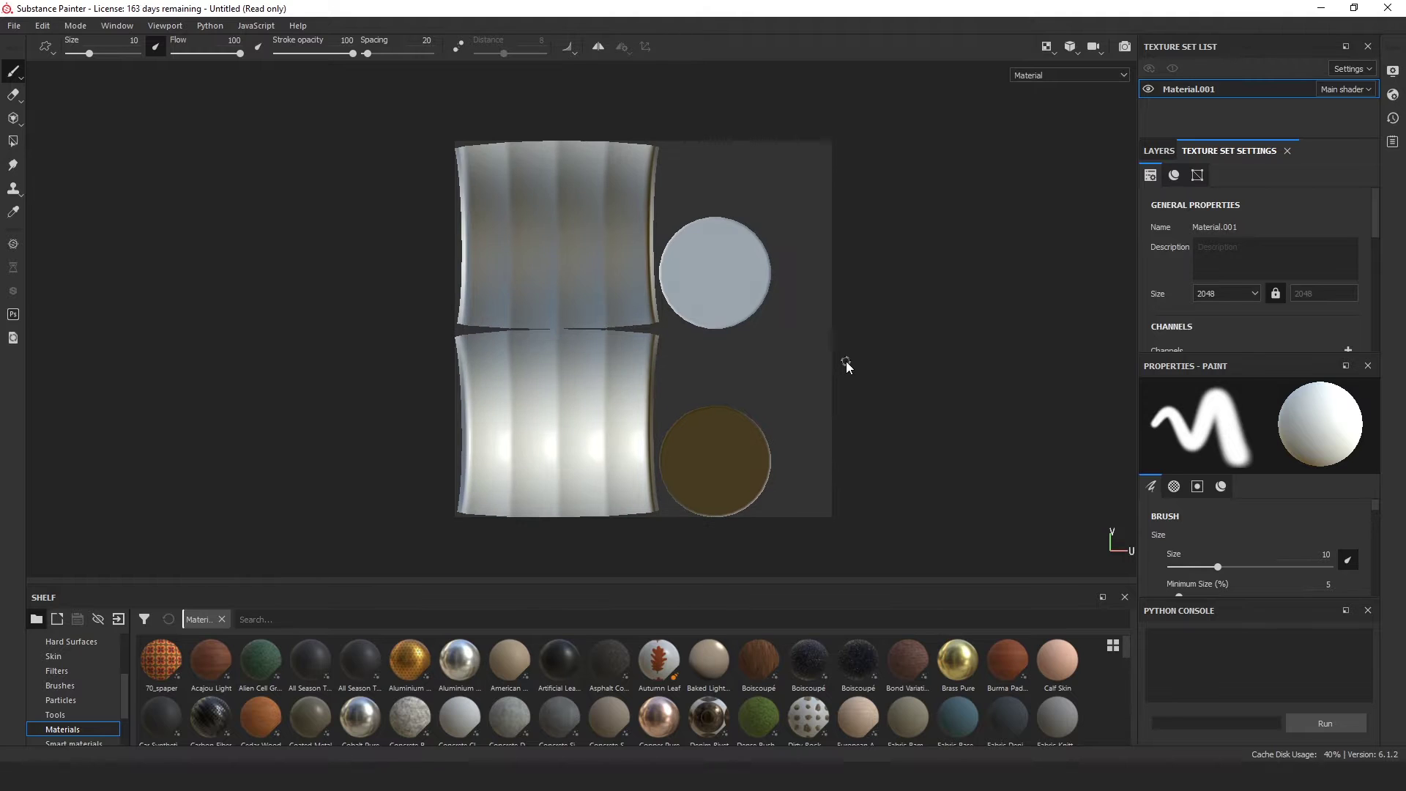
key("F1")
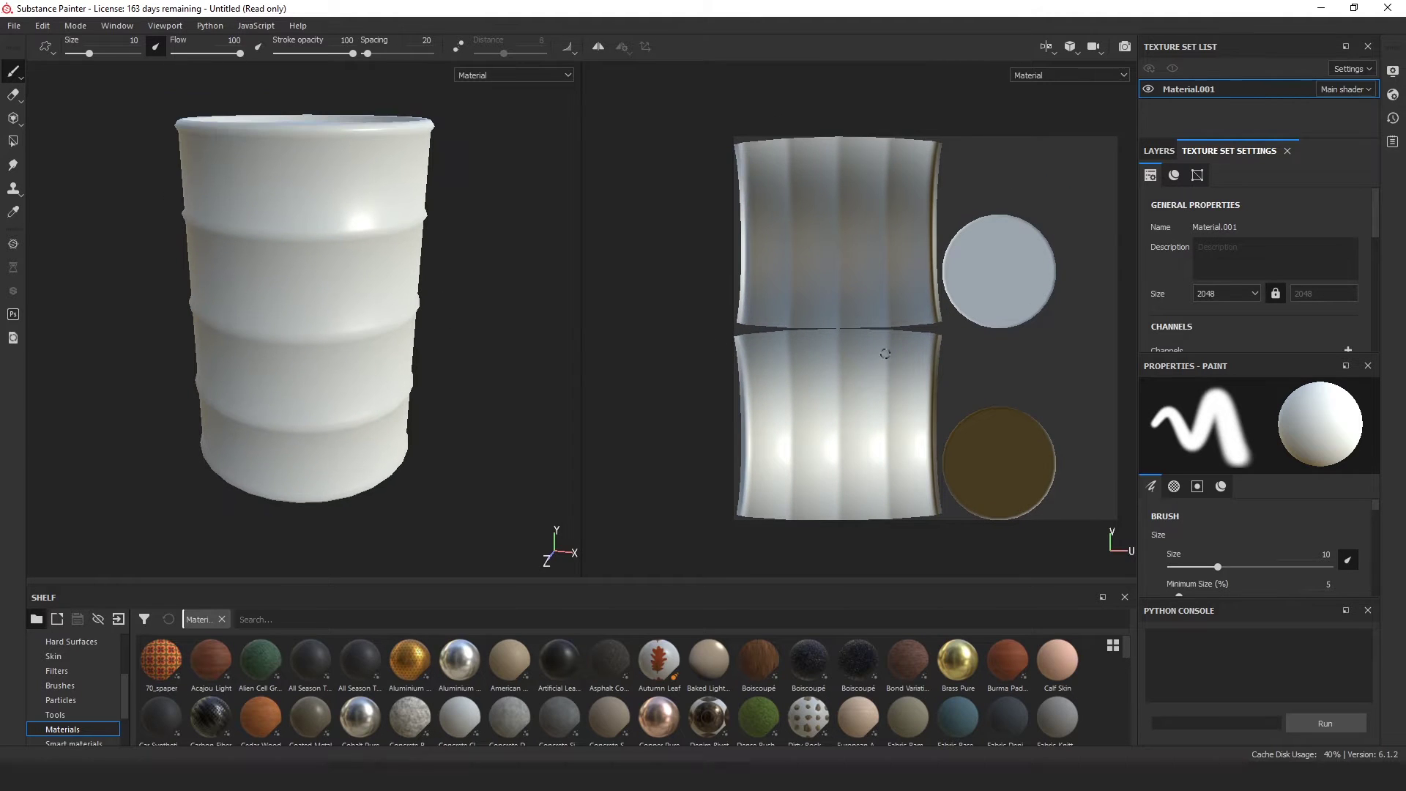
key("F2")
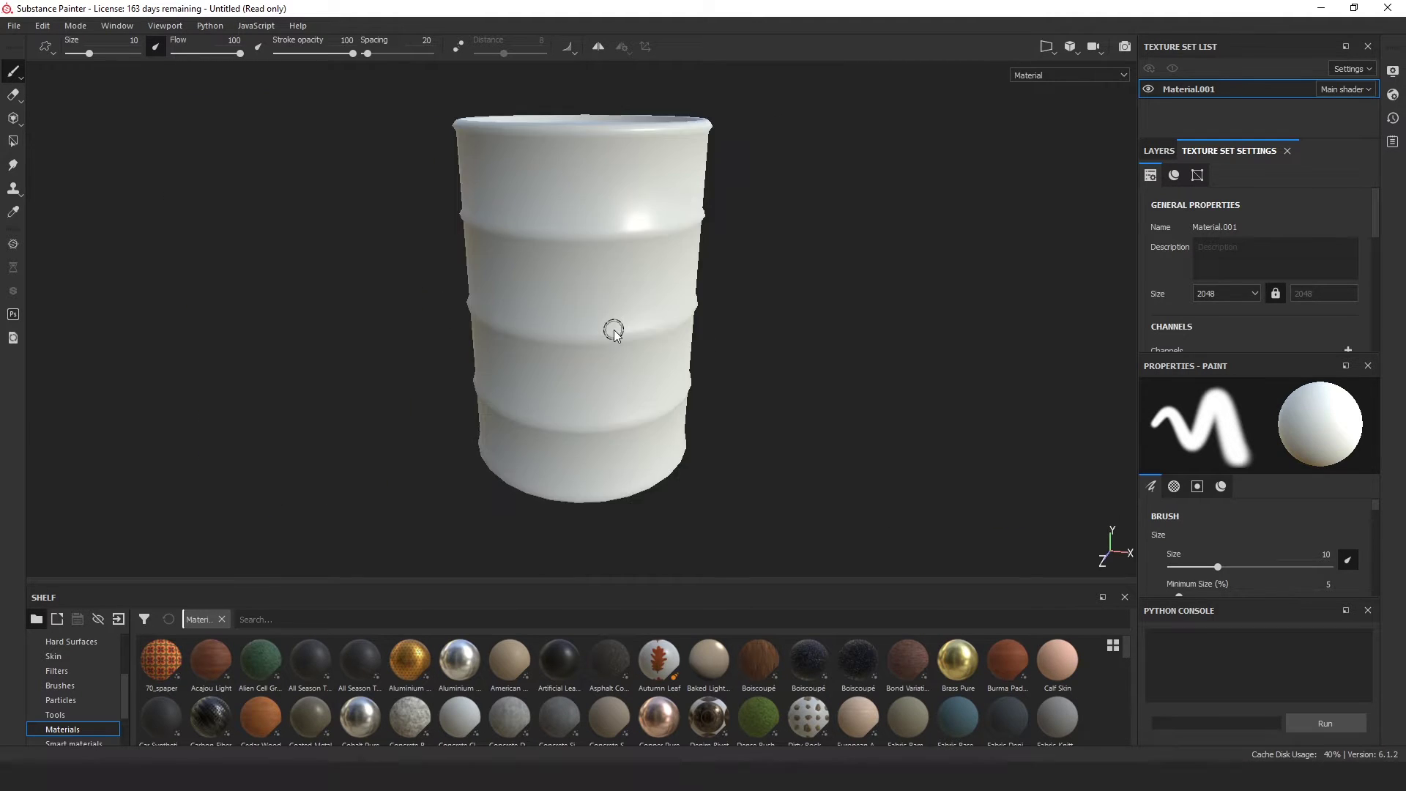
scroll(692, 332, "down", 2)
scroll(694, 333, "up", 3)
scroll(694, 333, "down", 3)
scroll(694, 334, "up", 3)
left_click_drag(795, 365, 792, 343, "alt")
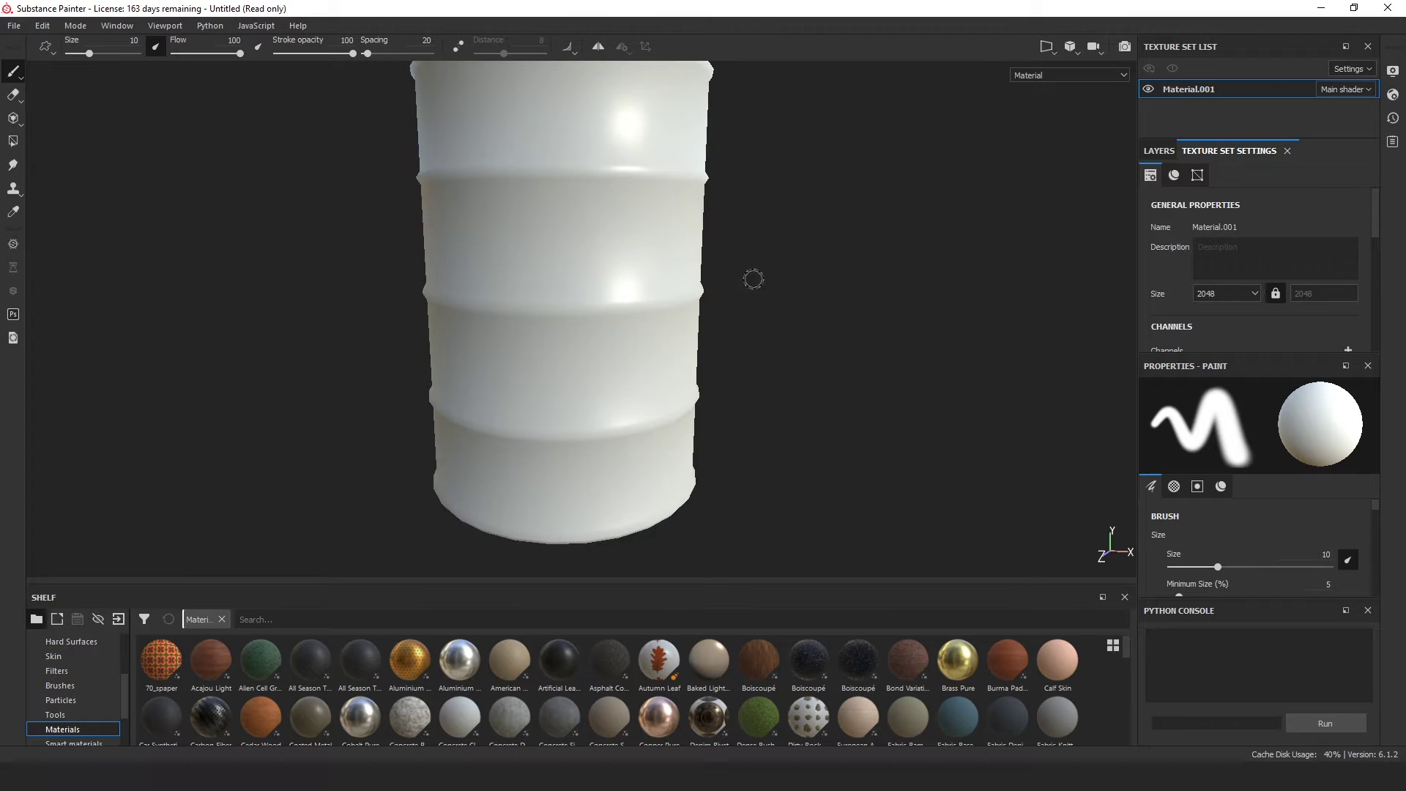
scroll(758, 301, "down", 3)
scroll(780, 396, "down", 1)
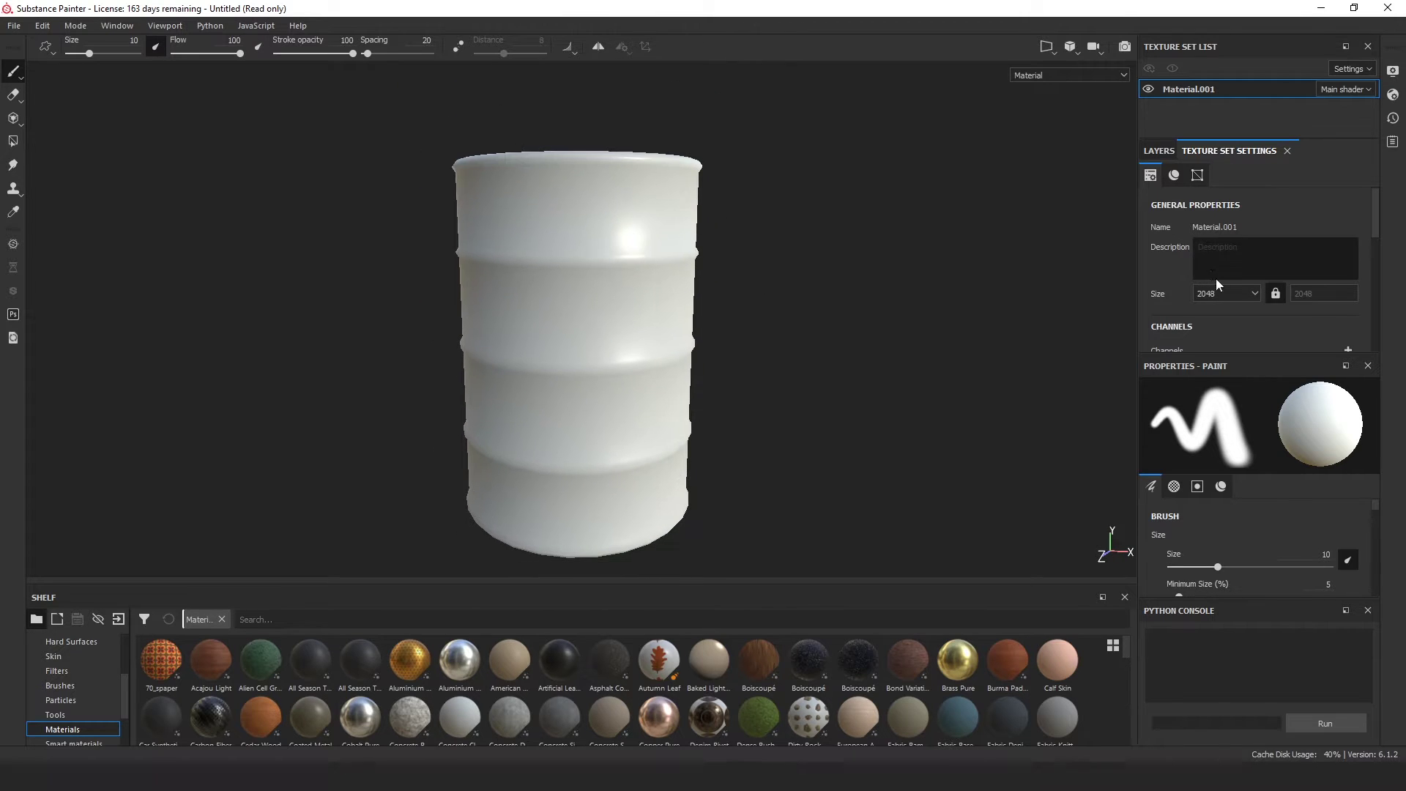
Open the mesh map baking settings for the texture set and set the output size to 2048.
scroll(1260, 252, "down", 3)
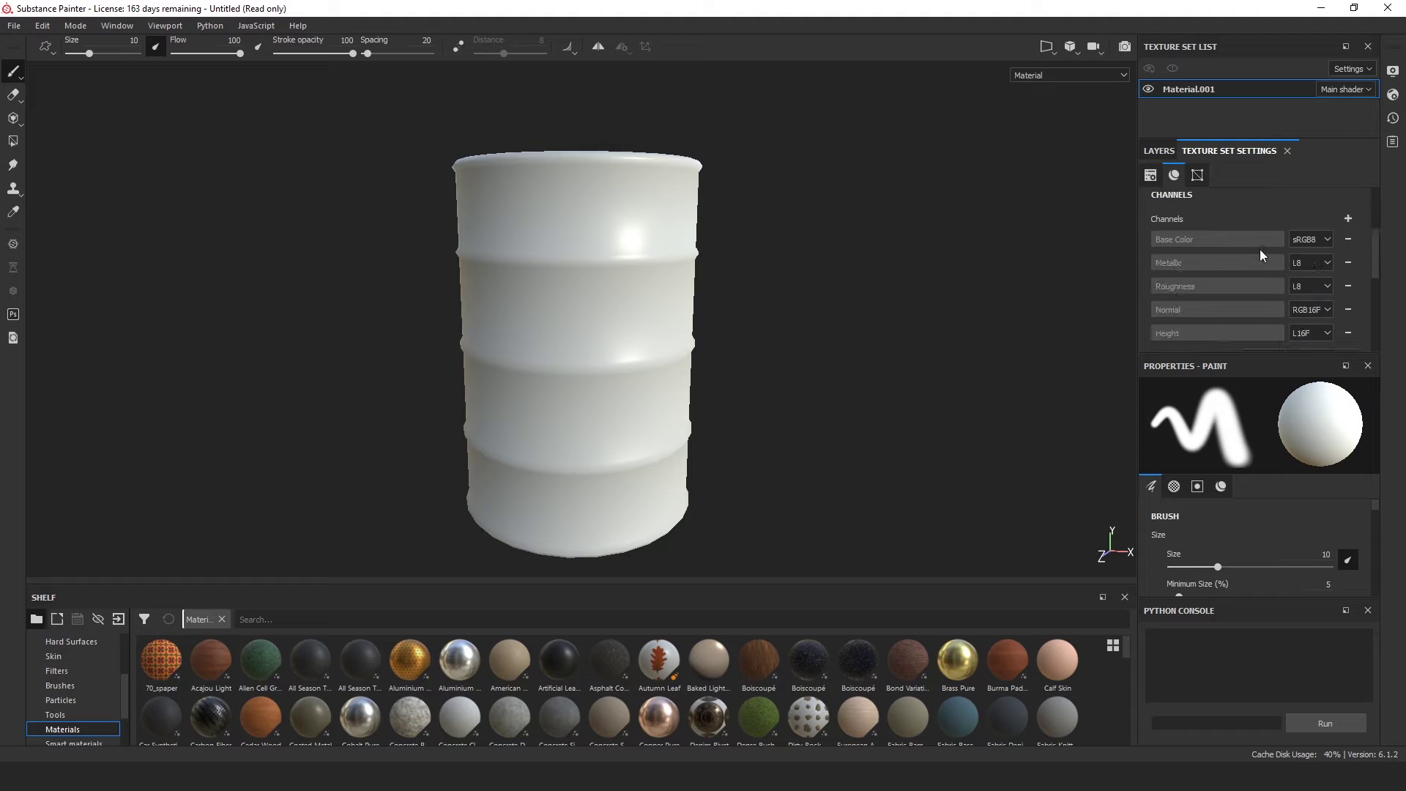
left_click(1156, 151)
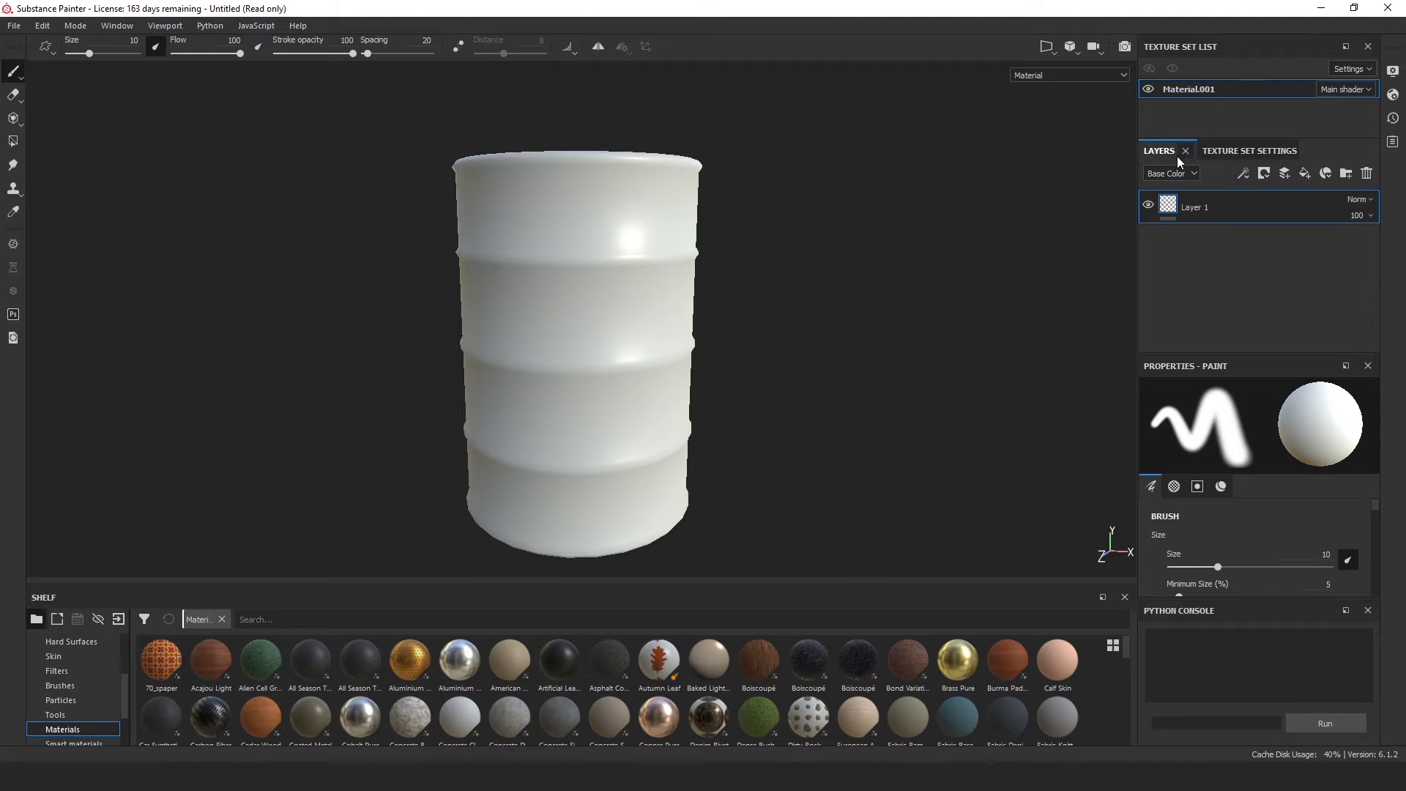
left_click(1232, 149)
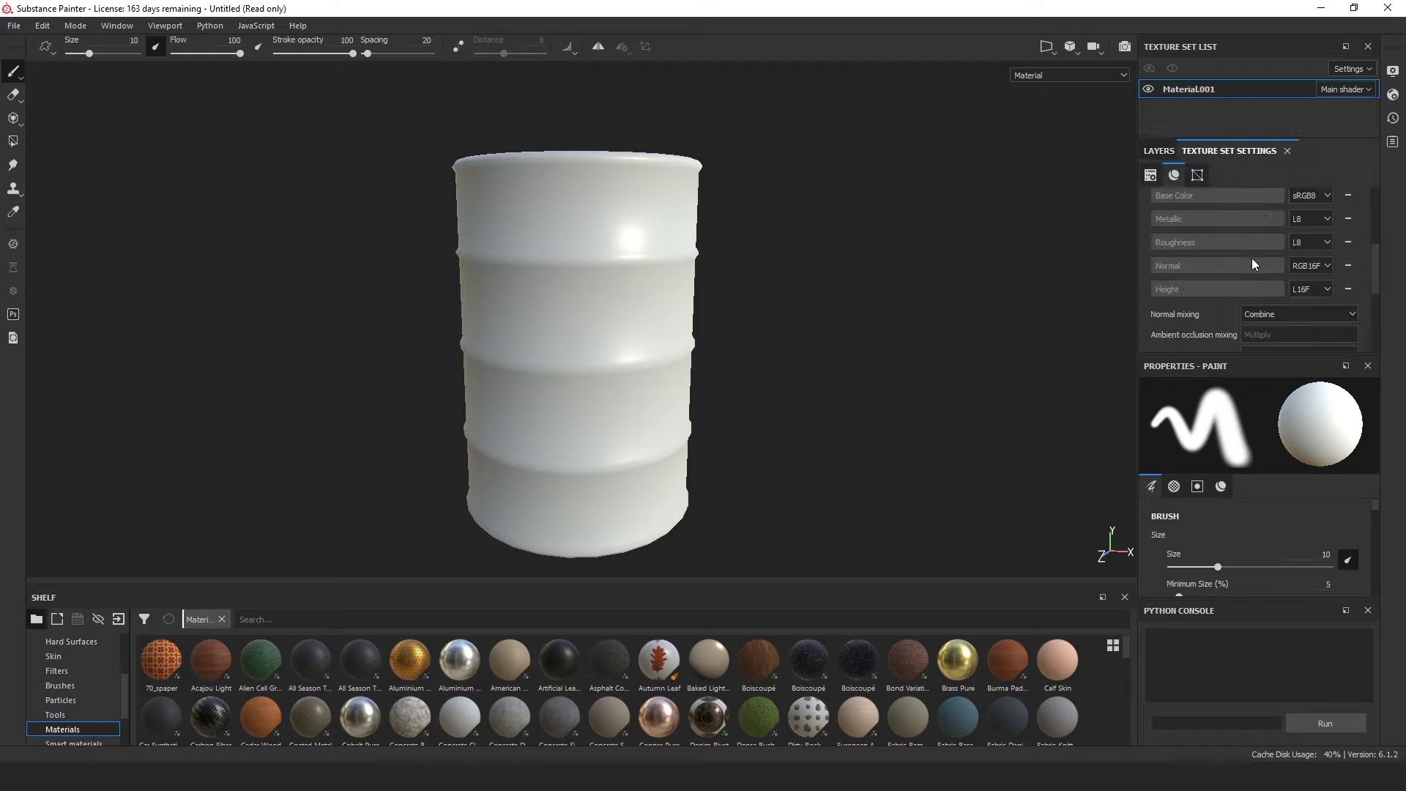
scroll(1251, 265, "down", 2)
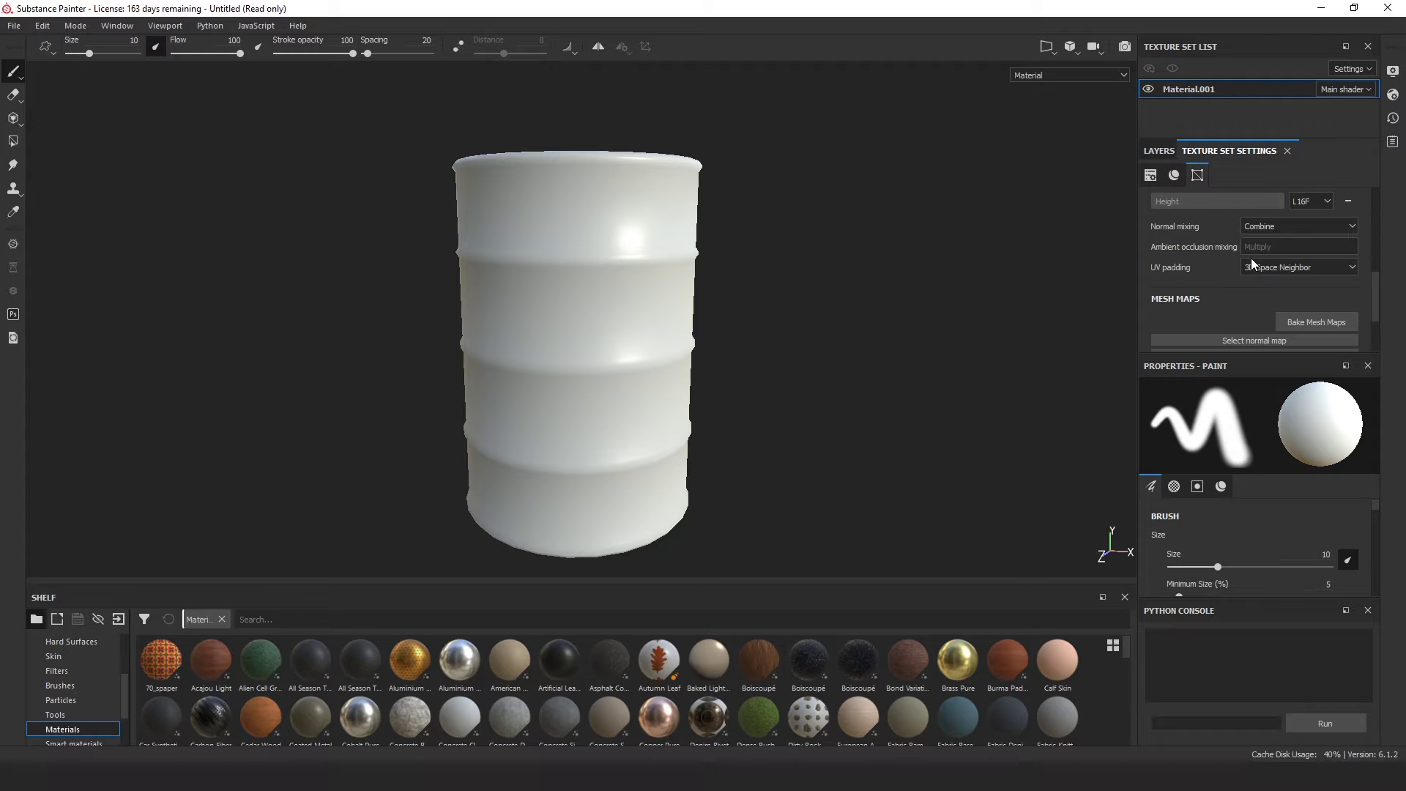
left_click(1308, 322)
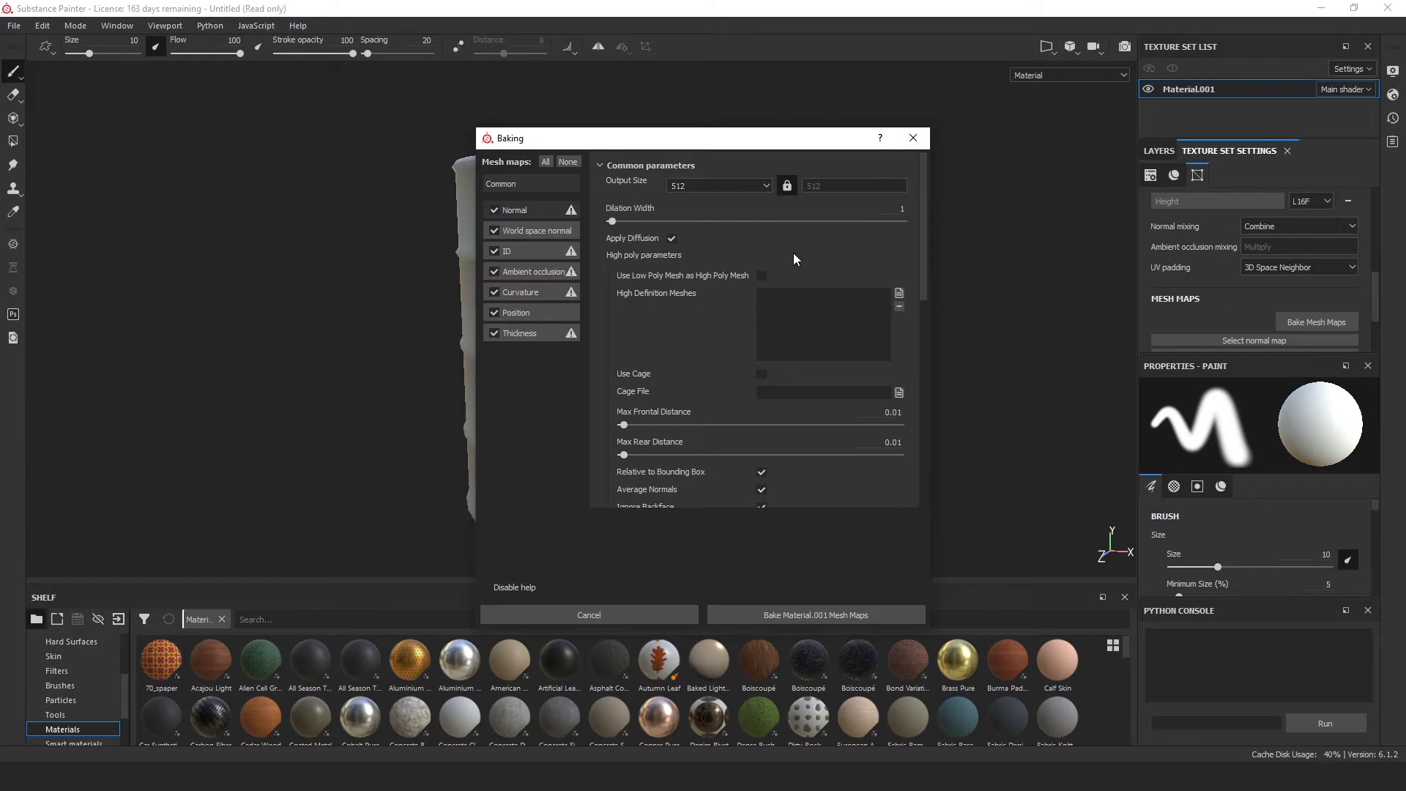
left_click(740, 187)
left_click(688, 256)
Load BarilHP.fbx as the high definition mesh and bake the Material.001 mesh maps.
left_click(900, 294)
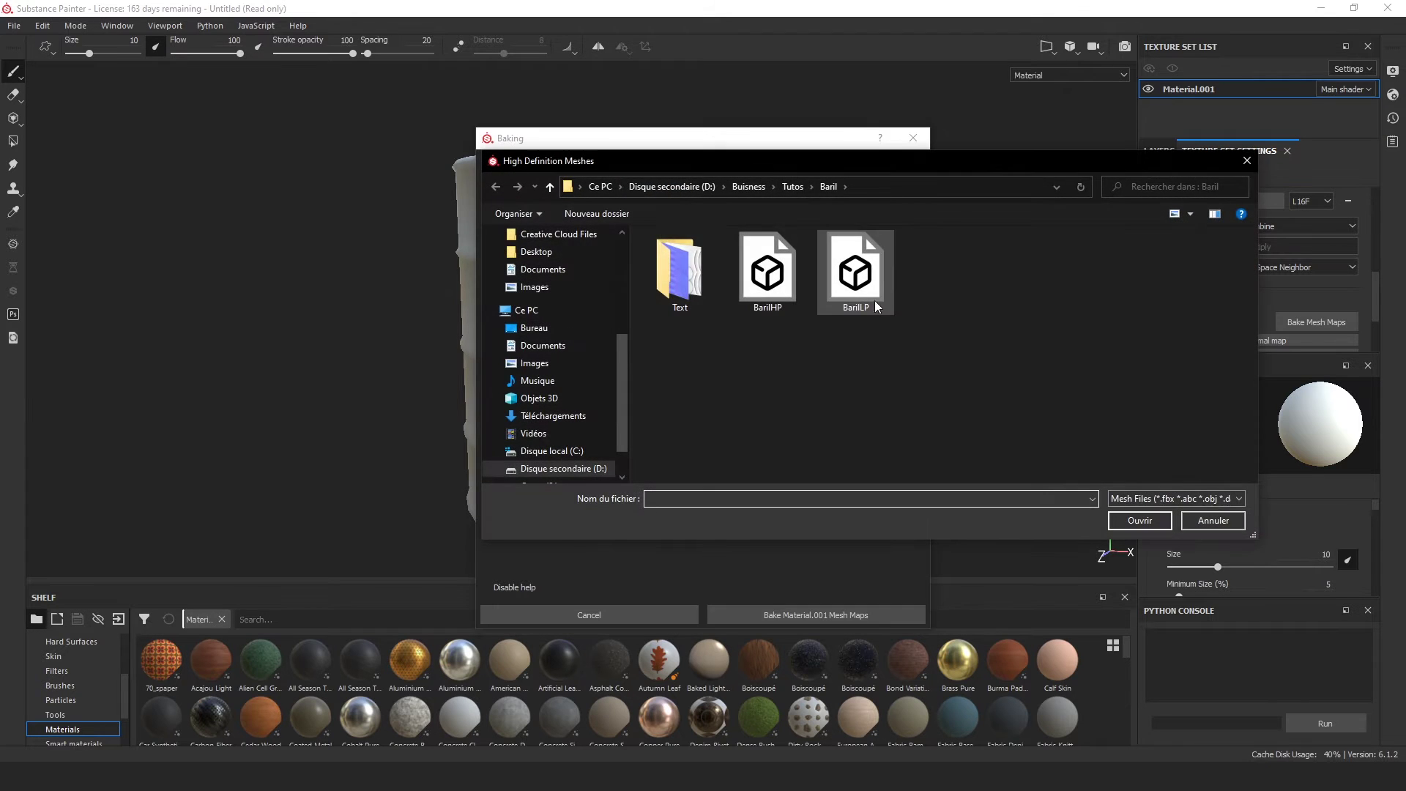
left_click(777, 293)
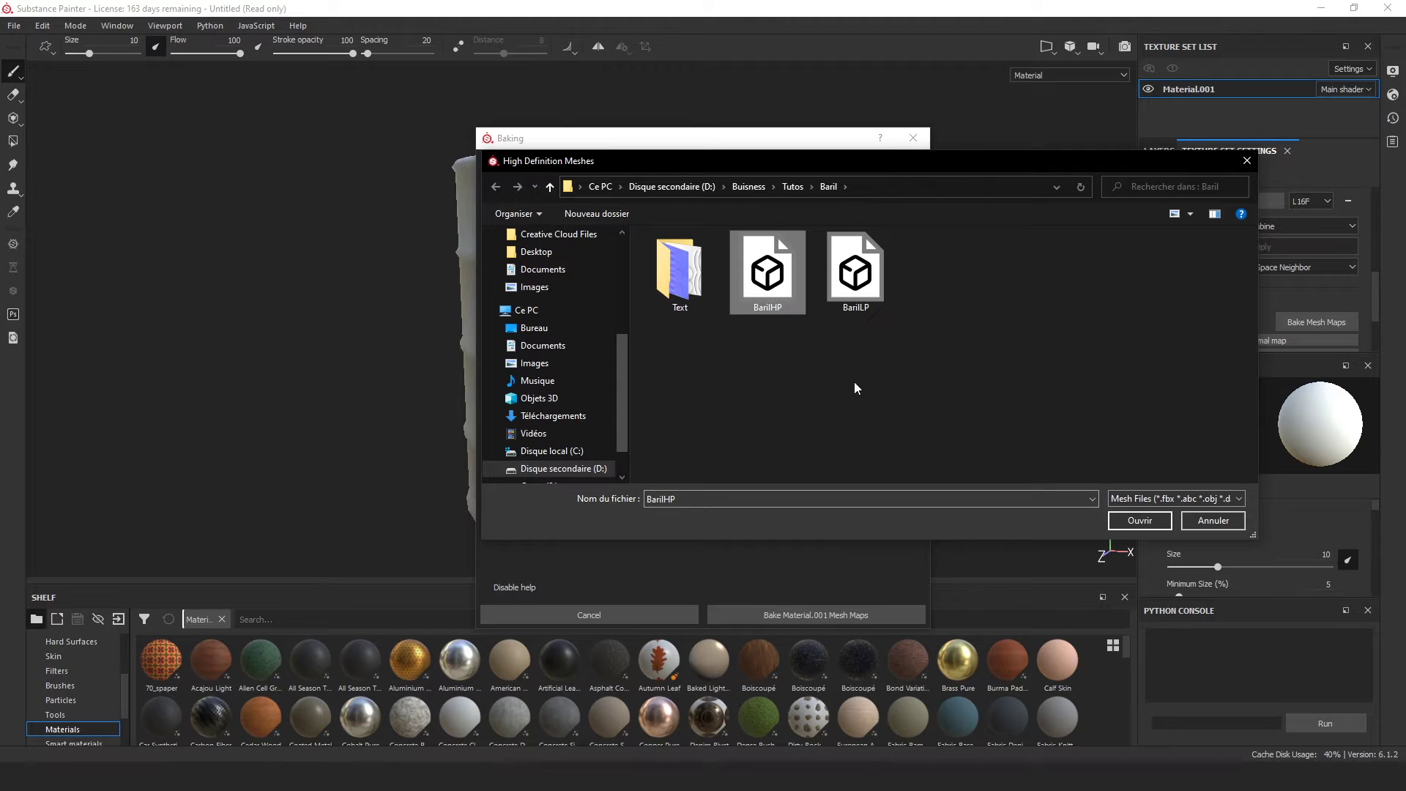
left_click(1136, 520)
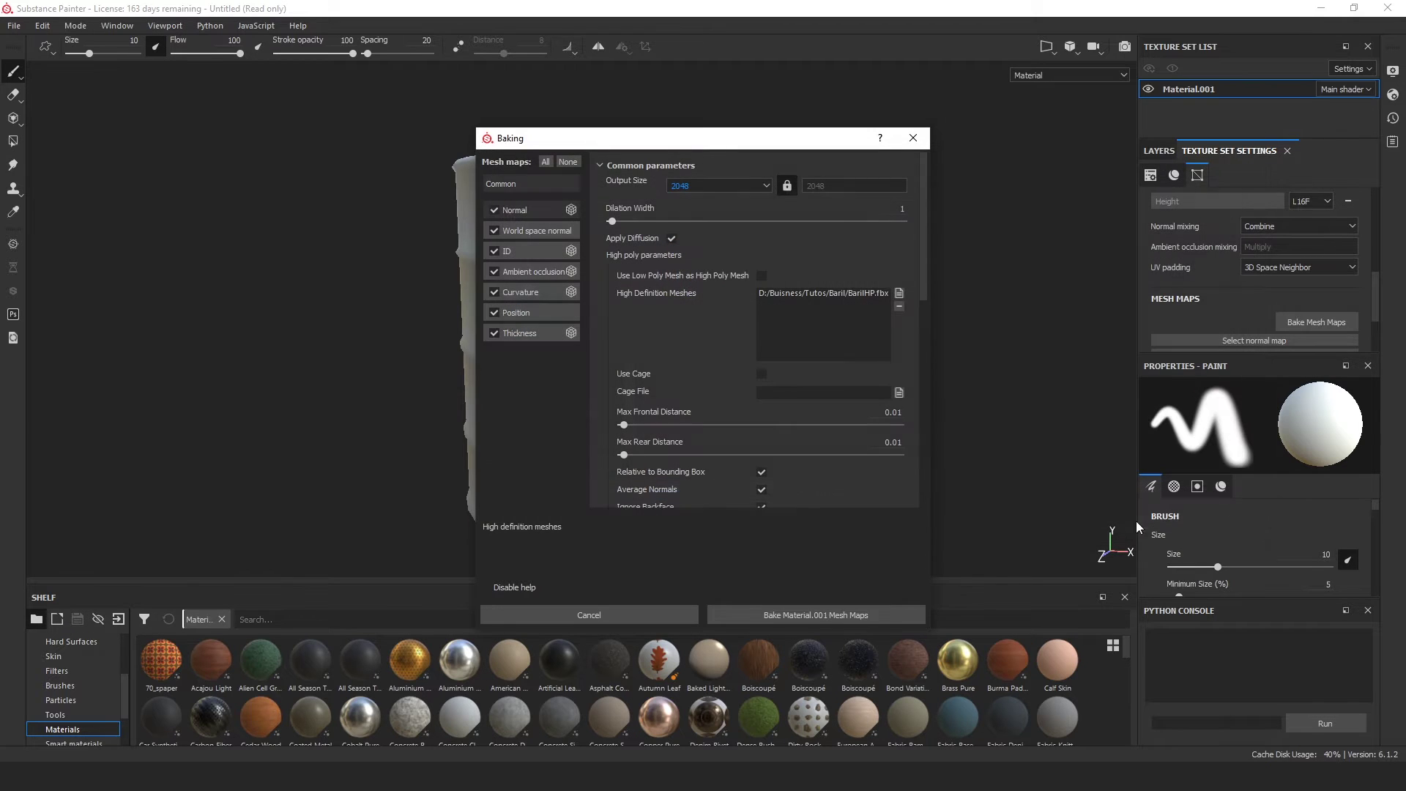
left_click(793, 617)
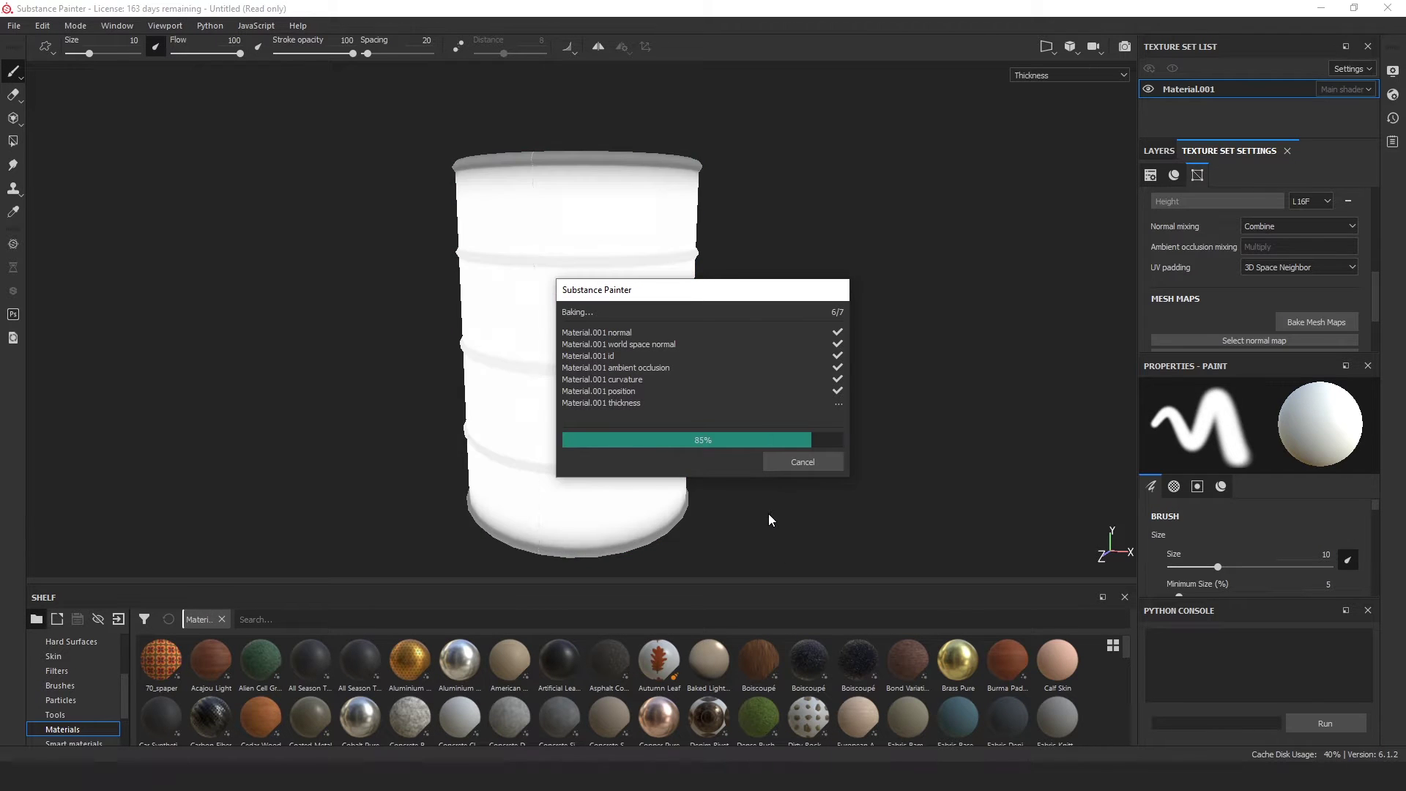
left_click(800, 463)
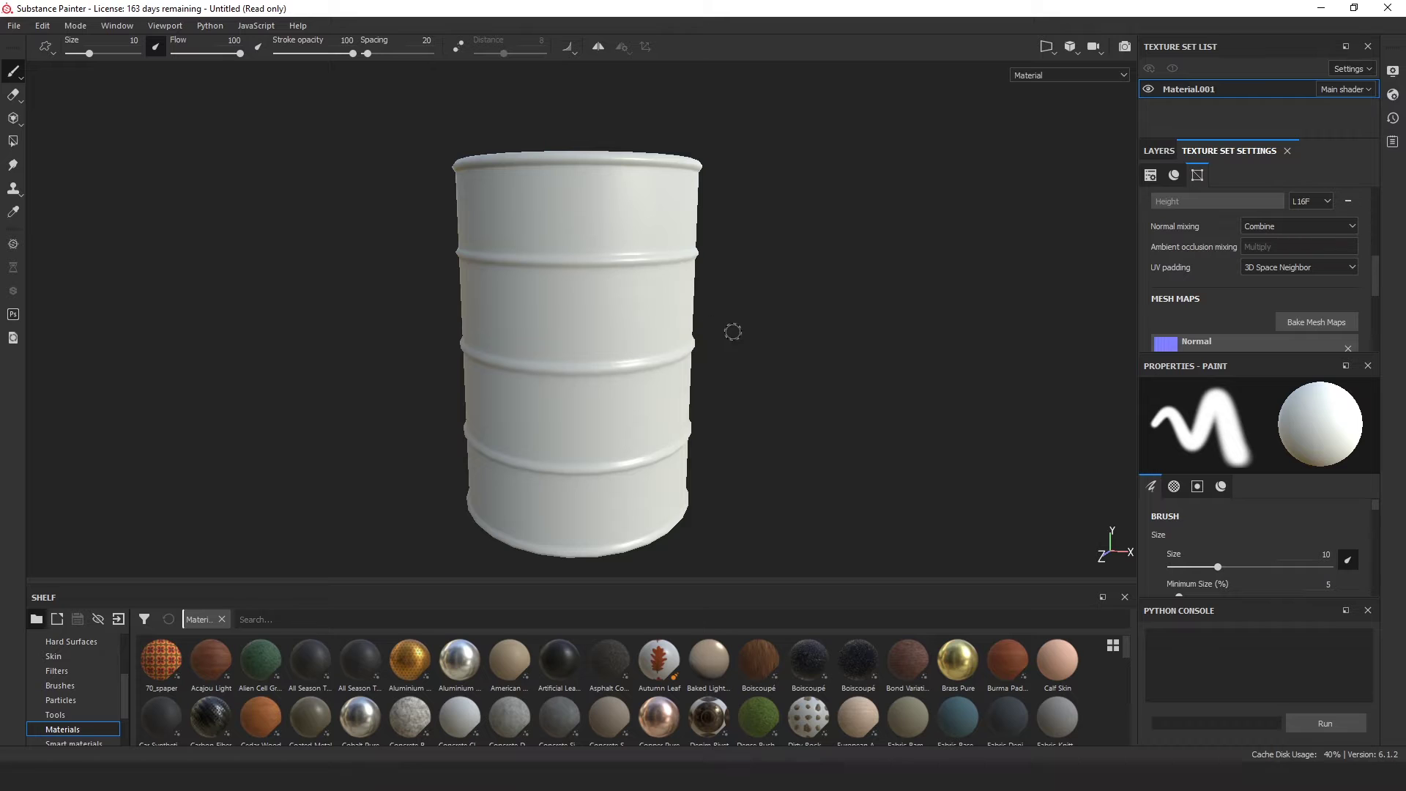
Replace the default Layer 1 with a single fill layer, removing the surplus second fill layer.
middle_click_drag(732, 329, 755, 316)
left_click_drag(754, 317, 784, 304, "alt")
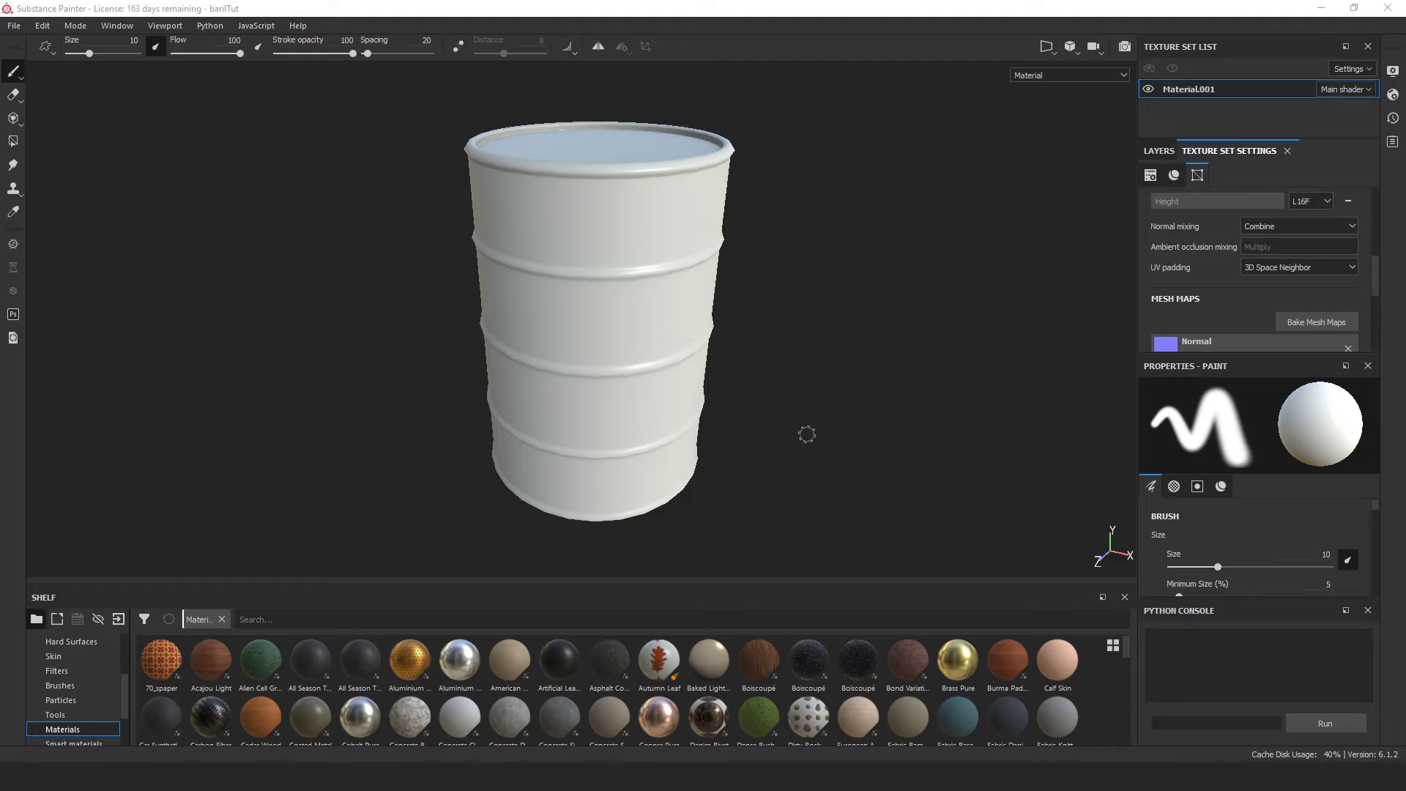
middle_click_drag(791, 323, 819, 349)
left_click_drag(819, 349, 870, 380, "alt")
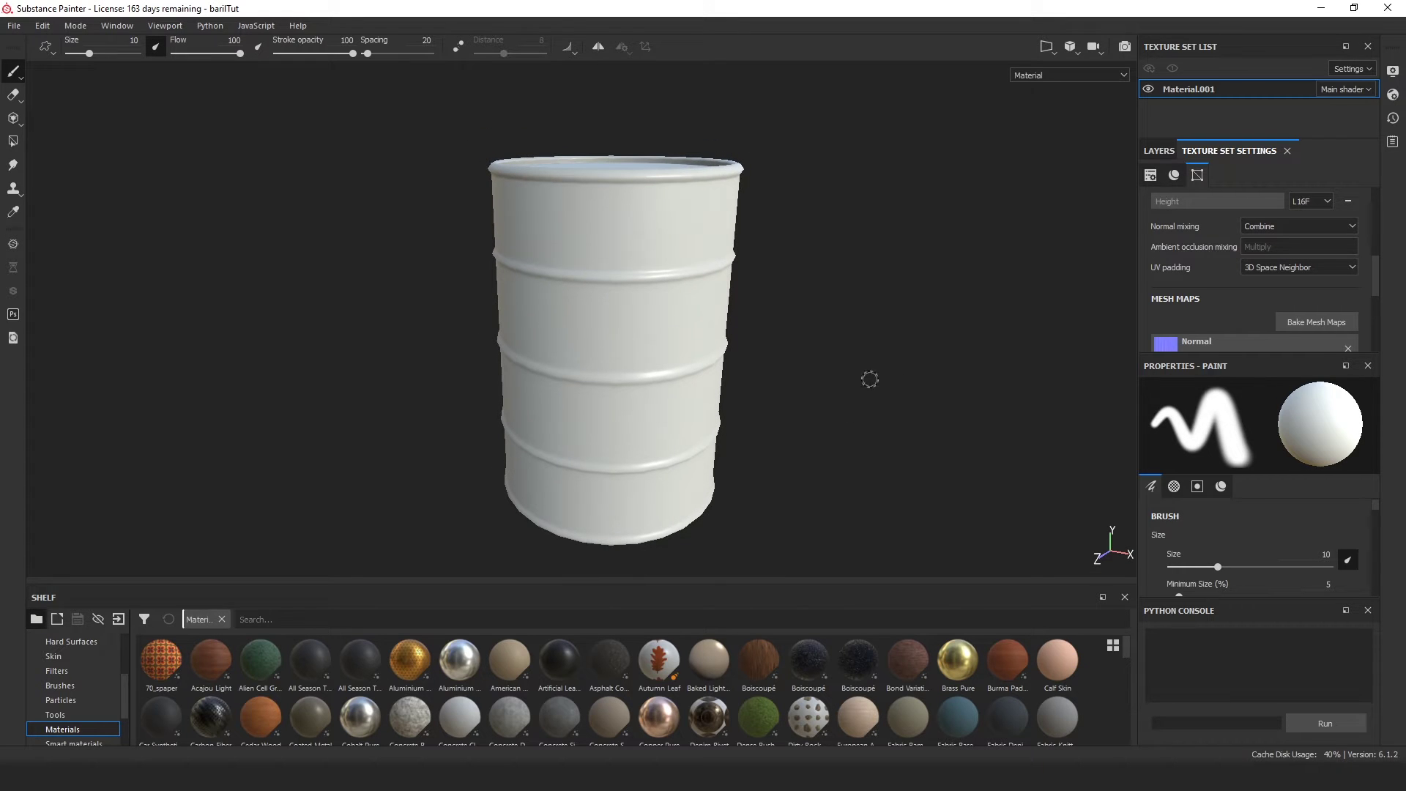
left_click(1162, 151)
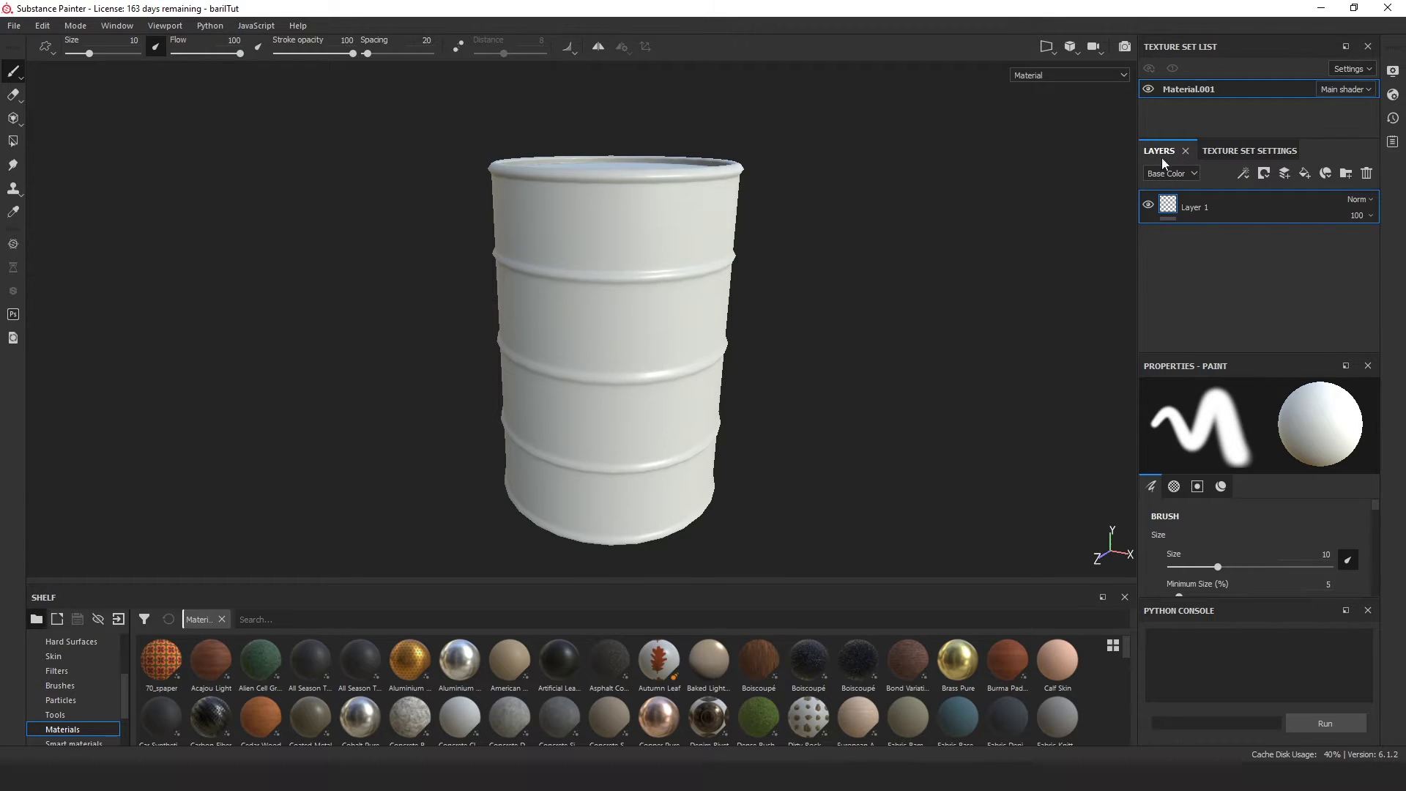
left_click(1366, 174)
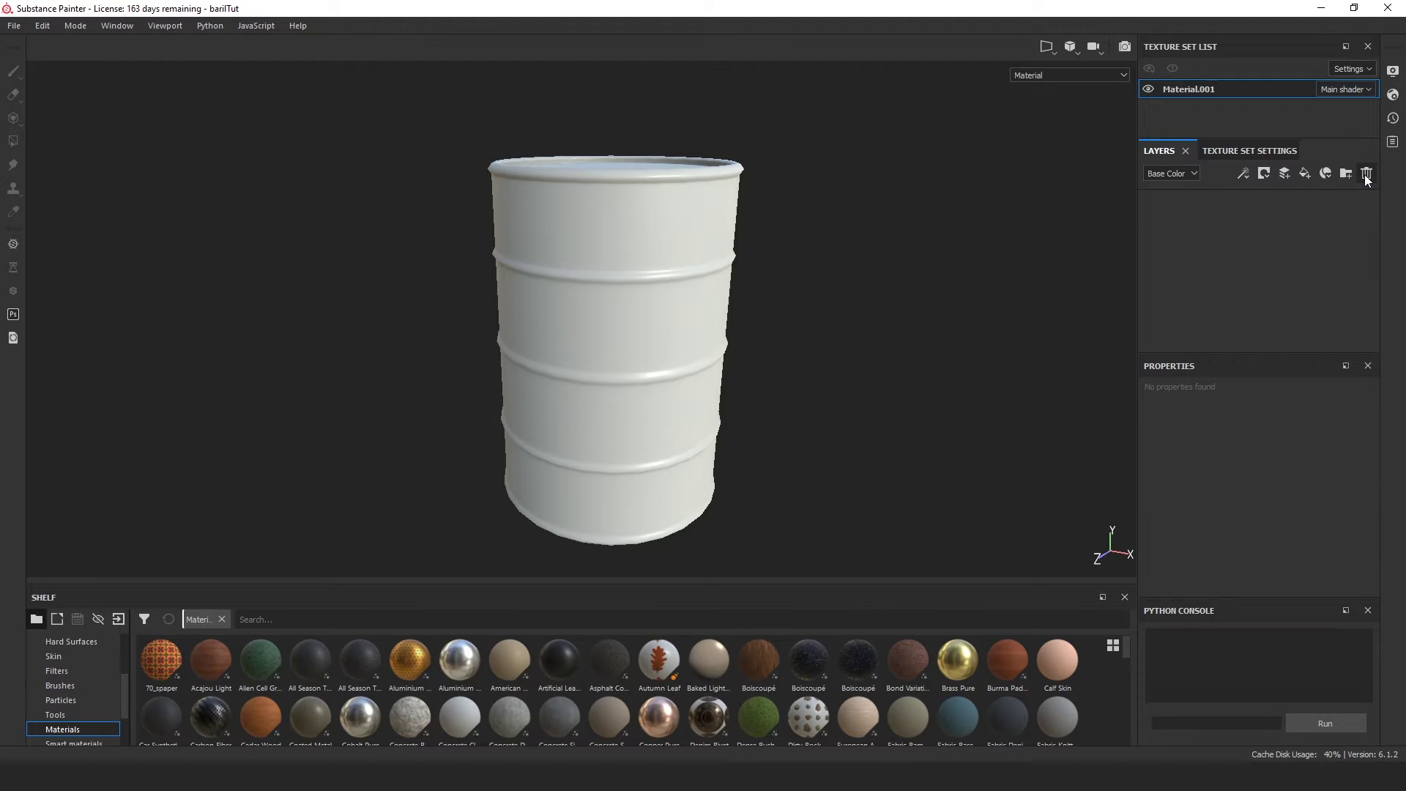
double_click(1305, 174)
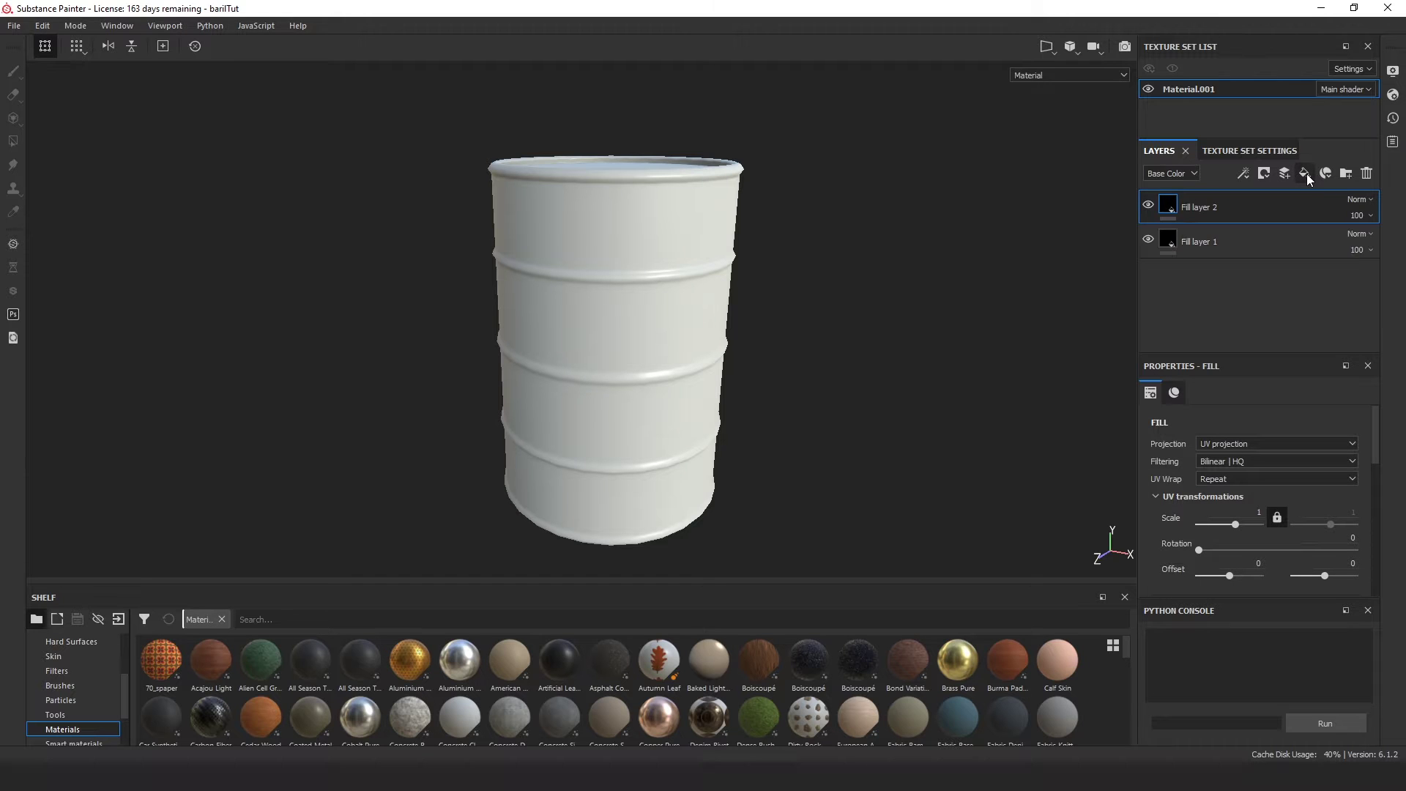
left_click(1366, 174)
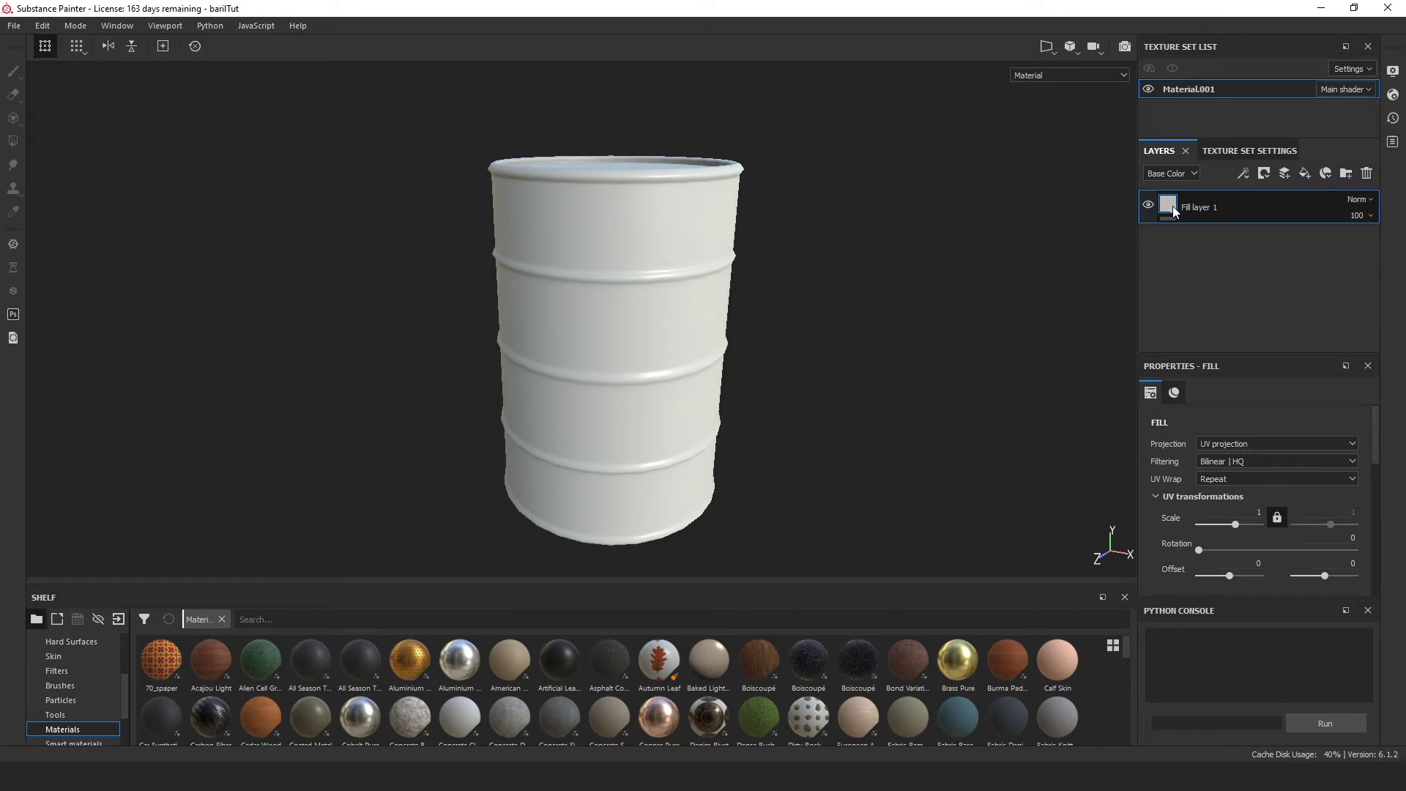
Rename the fill layer as Base.
double_click(1195, 207)
type("Base")
key("Return")
Set the Base layer's base color to a saturated red with R 0.820, G 0.000 and B 0.000.
scroll(1153, 542, "down", 3)
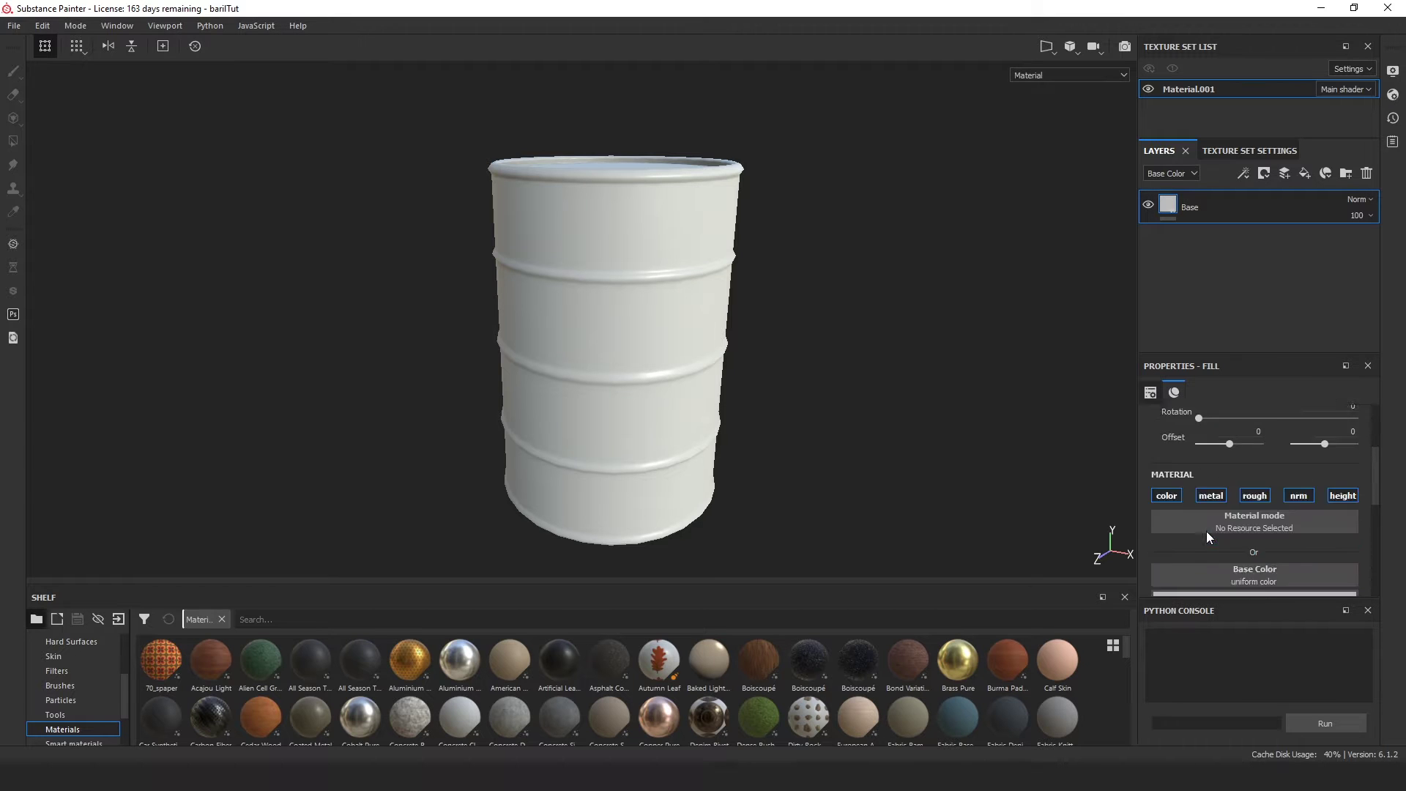
scroll(1209, 532, "down", 2)
scroll(1250, 440, "up", 2)
scroll(1249, 446, "down", 1)
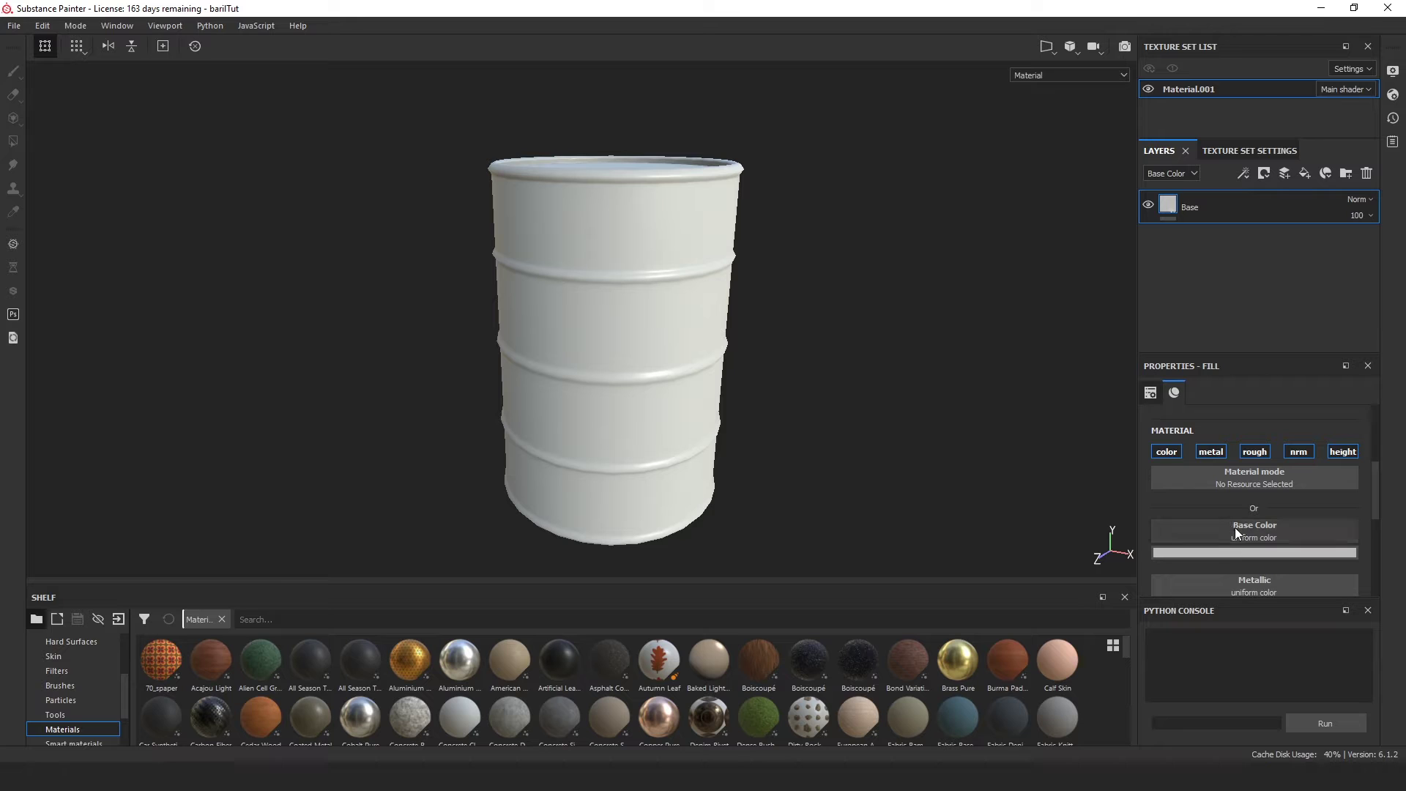
left_click(1244, 554)
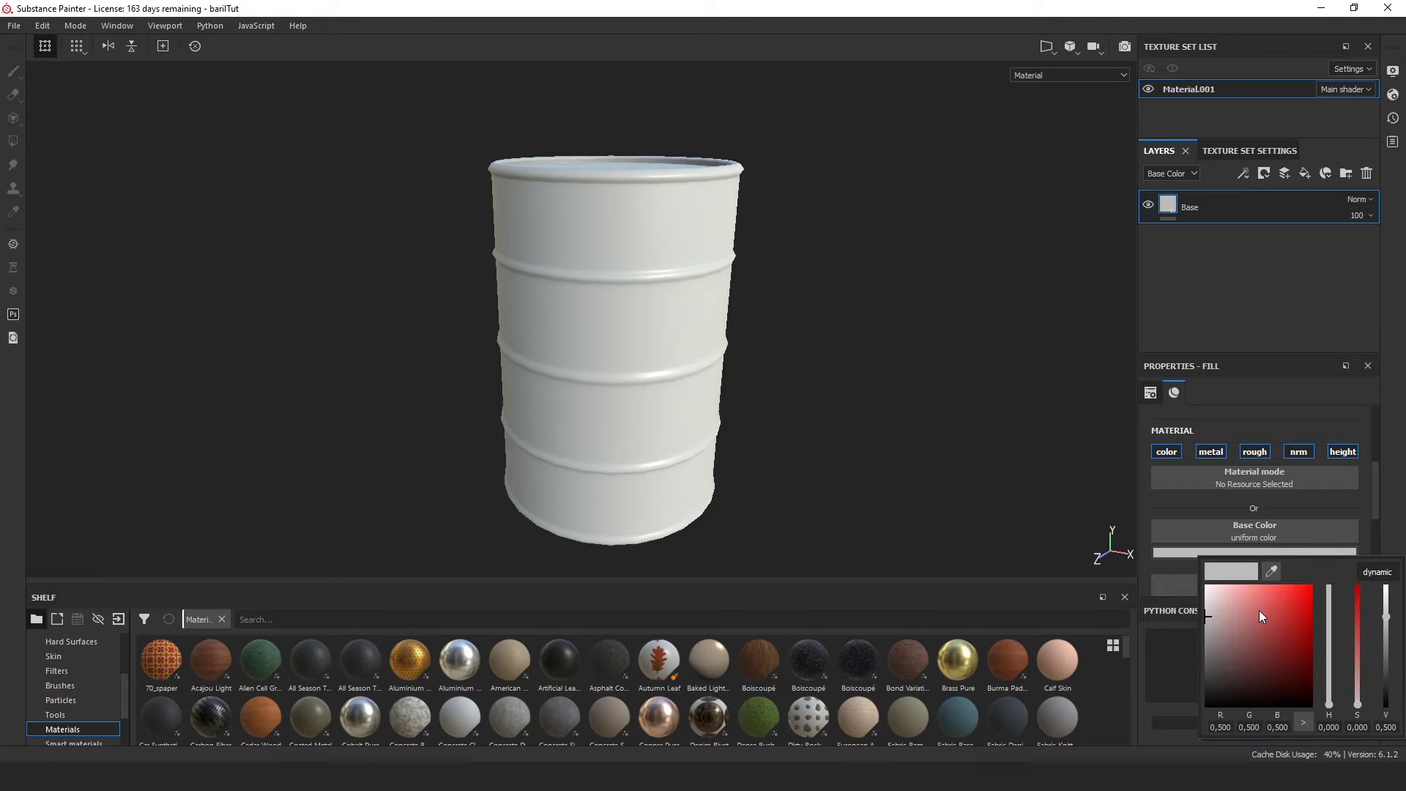
left_click_drag(1260, 609, 1314, 595)
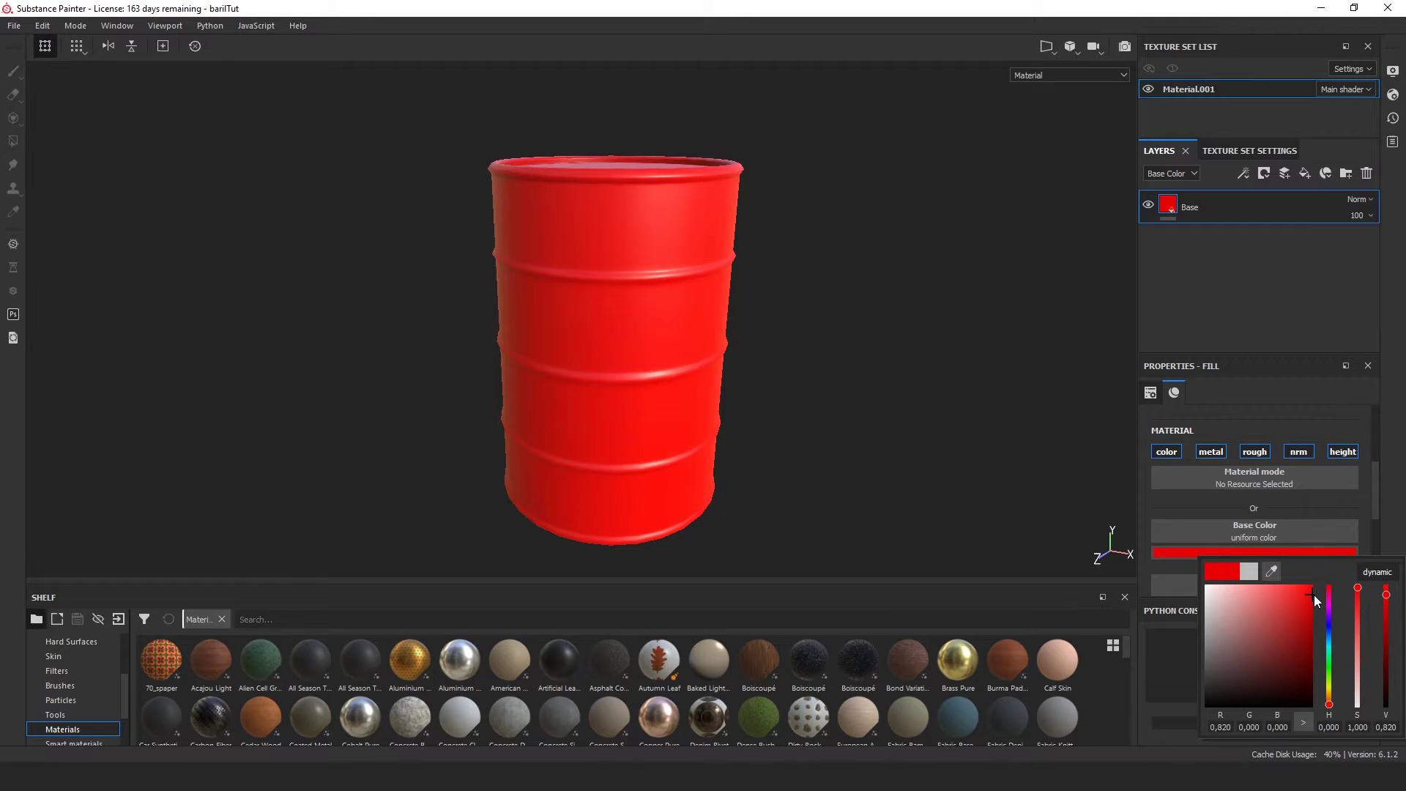
Set the Base layer's roughness to 0.0992 for a glossy finish.
left_click(867, 441)
left_click_drag(868, 433, 848, 403, "alt")
left_click(1289, 554)
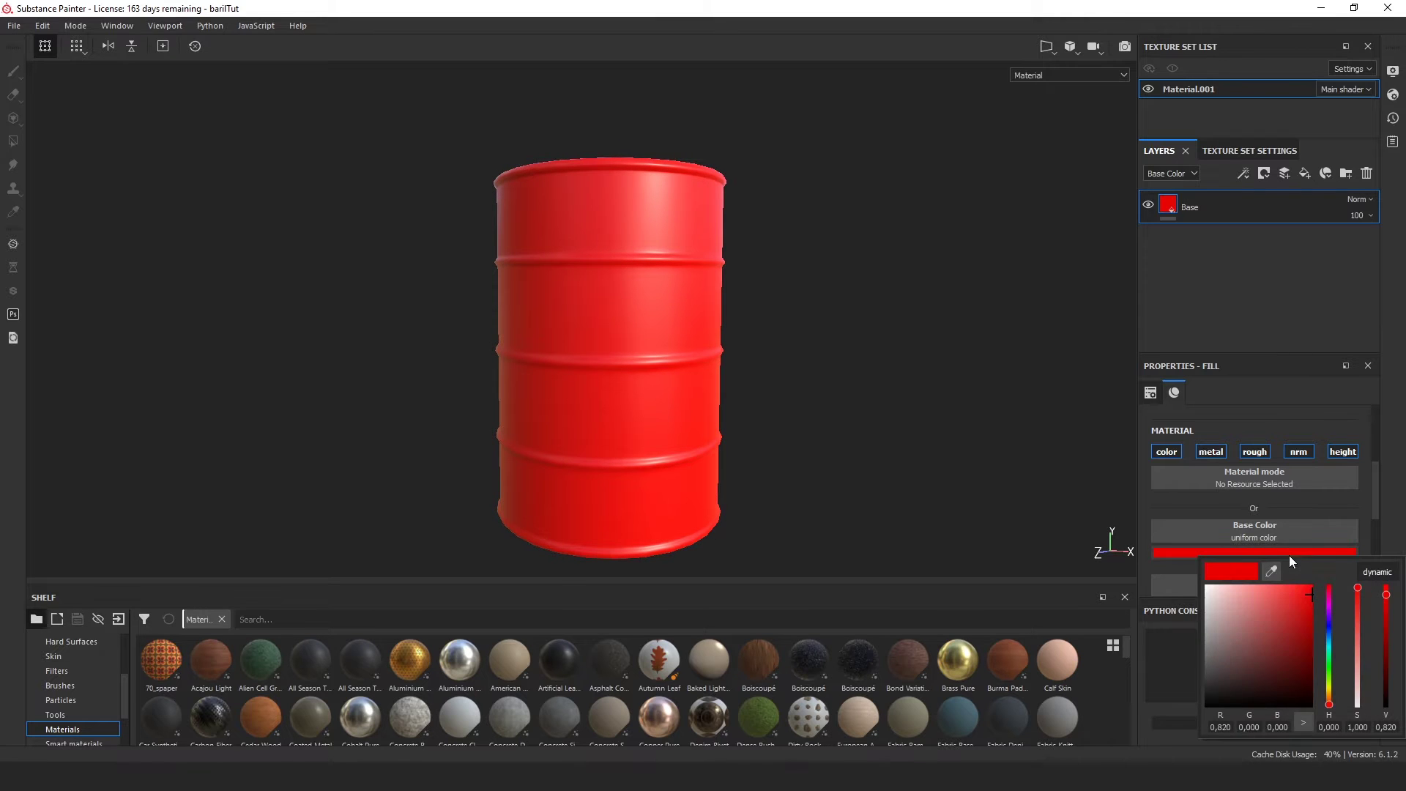
left_click(1320, 502)
scroll(1245, 566, "down", 2)
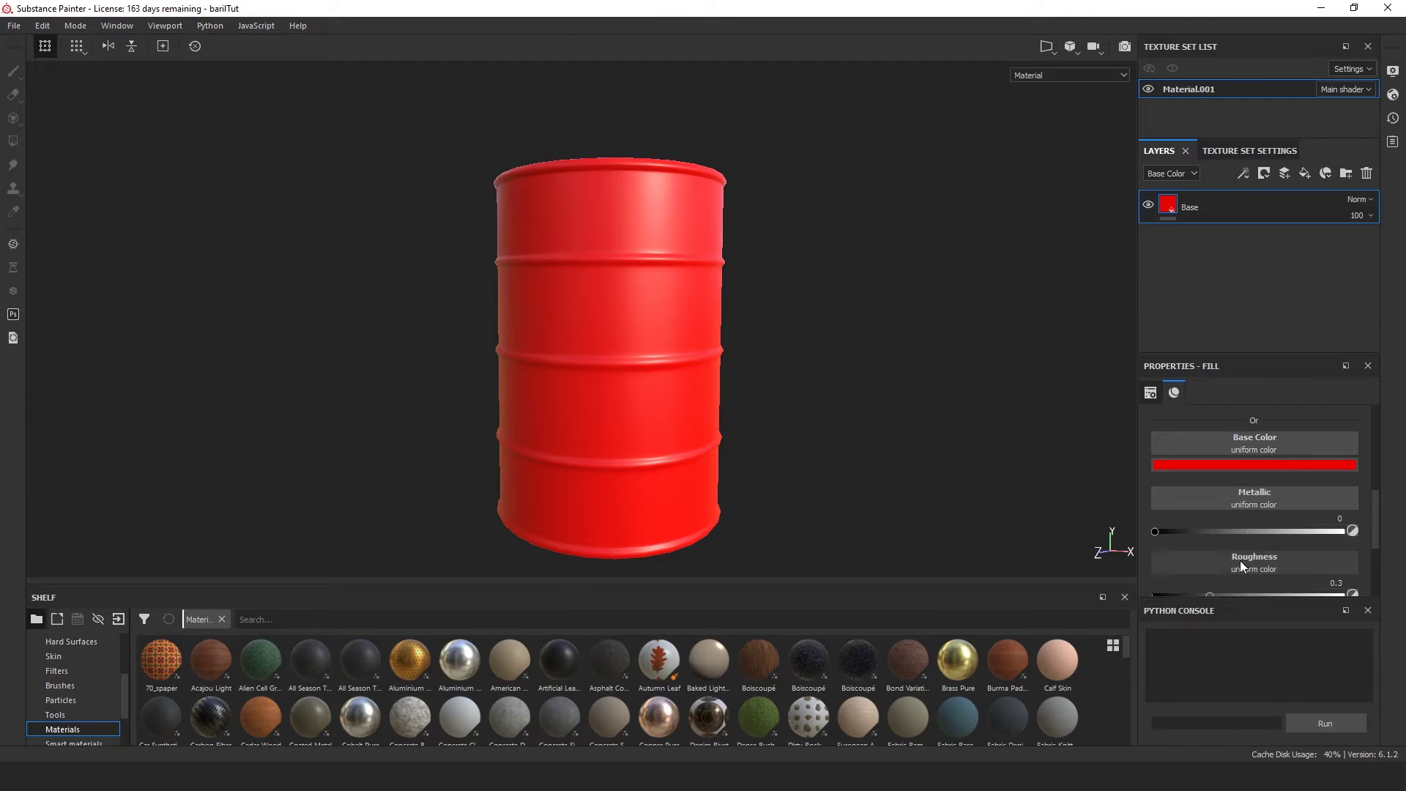
scroll(1238, 557, "down", 1)
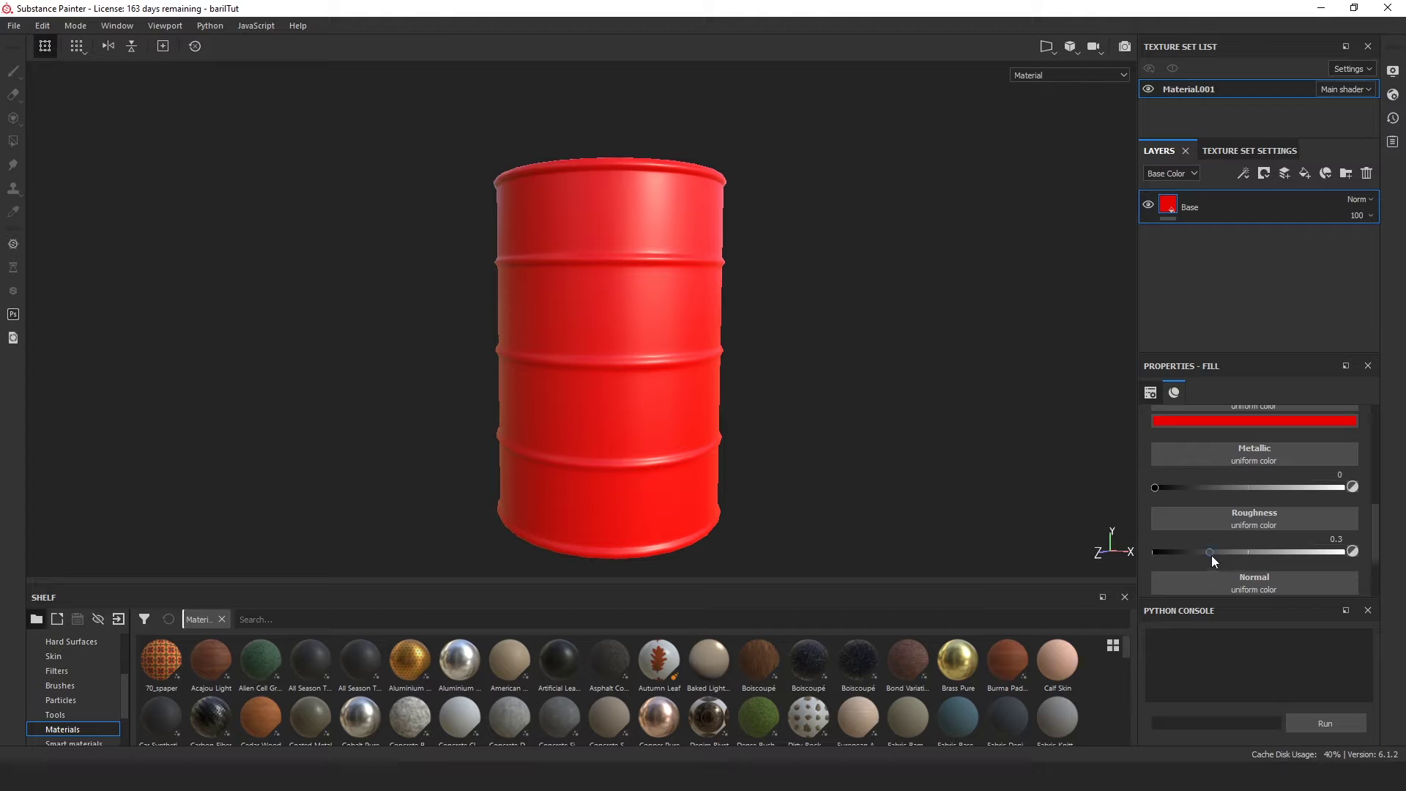
left_click_drag(1211, 556, 1352, 552)
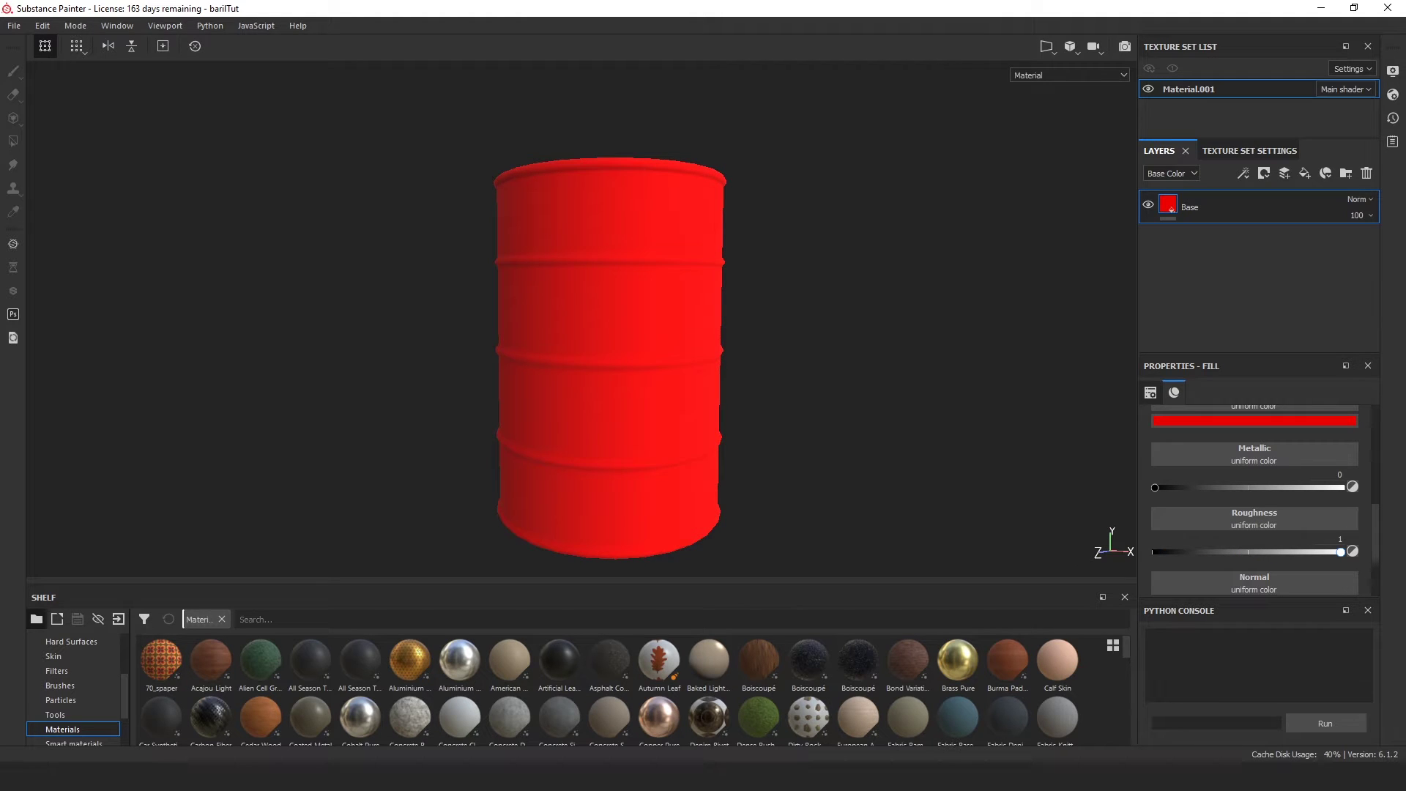
left_click_drag(1352, 553, 1172, 556)
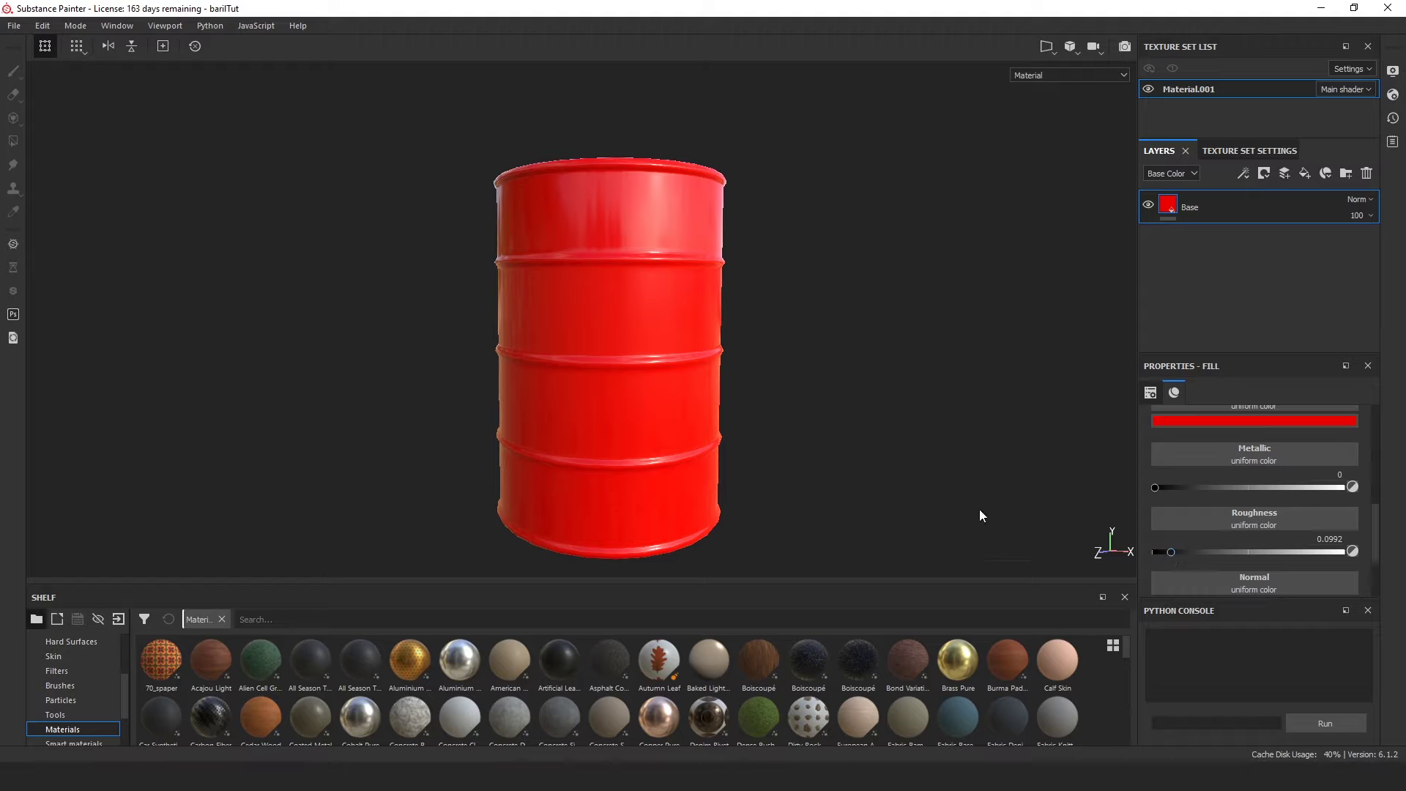
scroll(838, 398, "up", 1)
scroll(838, 398, "down", 1)
scroll(838, 398, "down", 1)
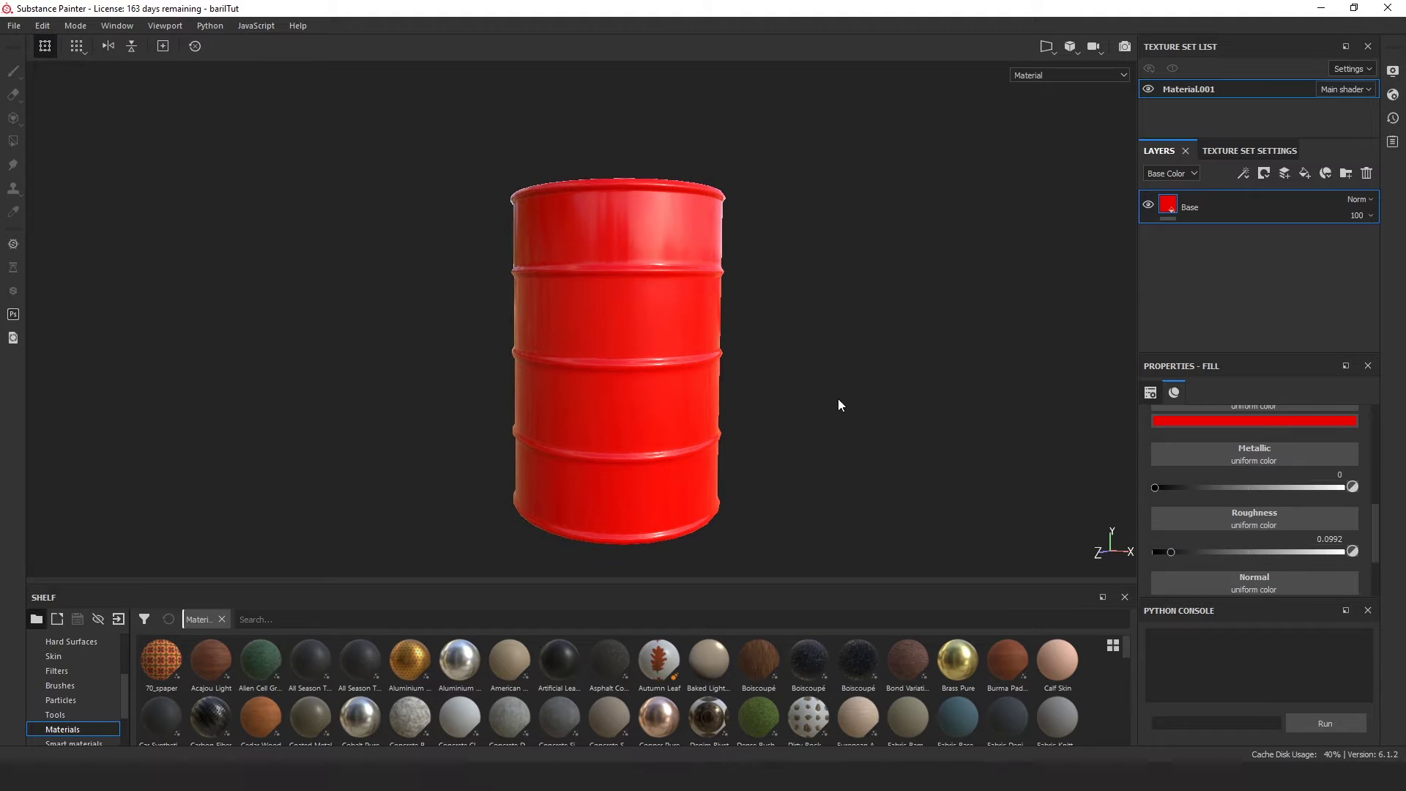
scroll(838, 399, "up", 1)
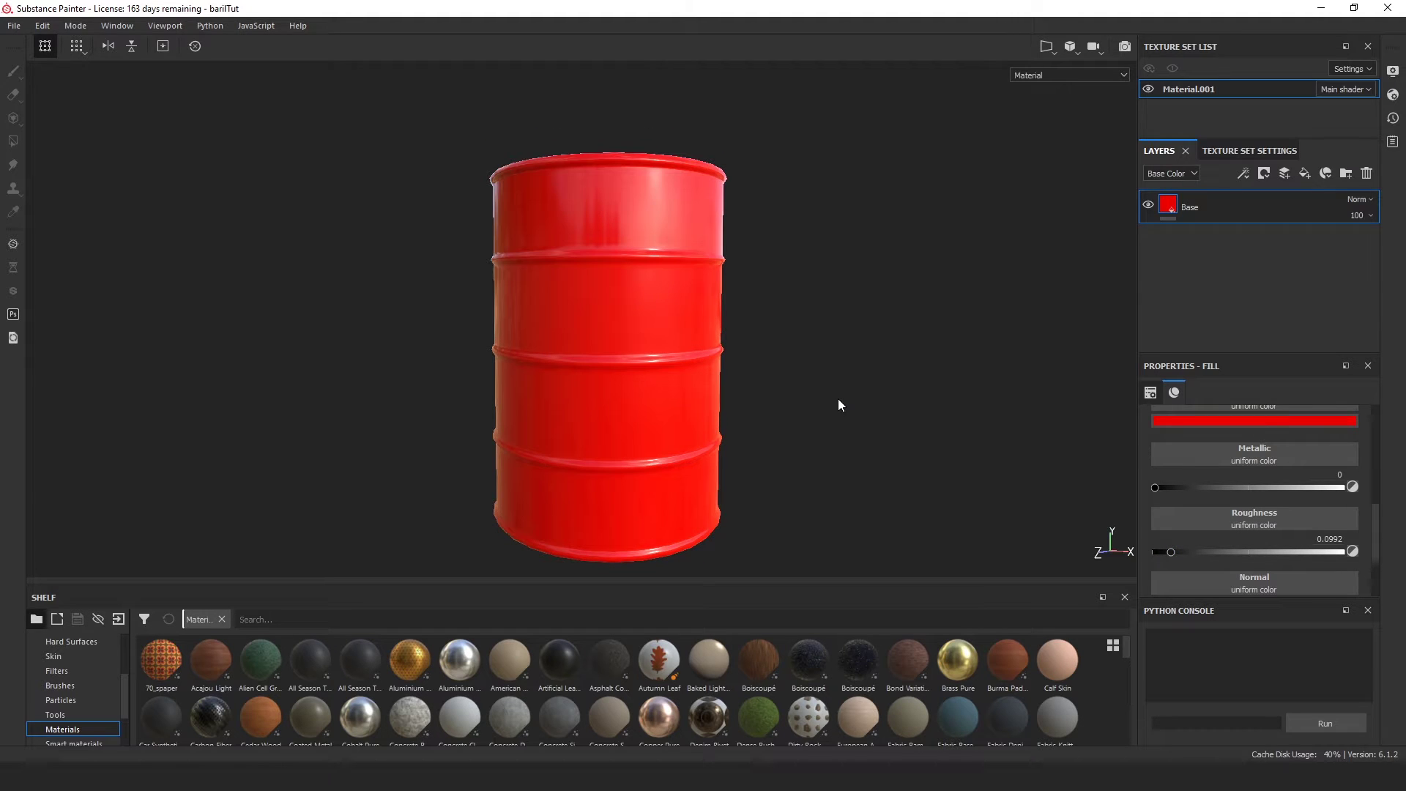
Duplicate the Base layer and rename the copy as ColorVar1.
right_click(1208, 212)
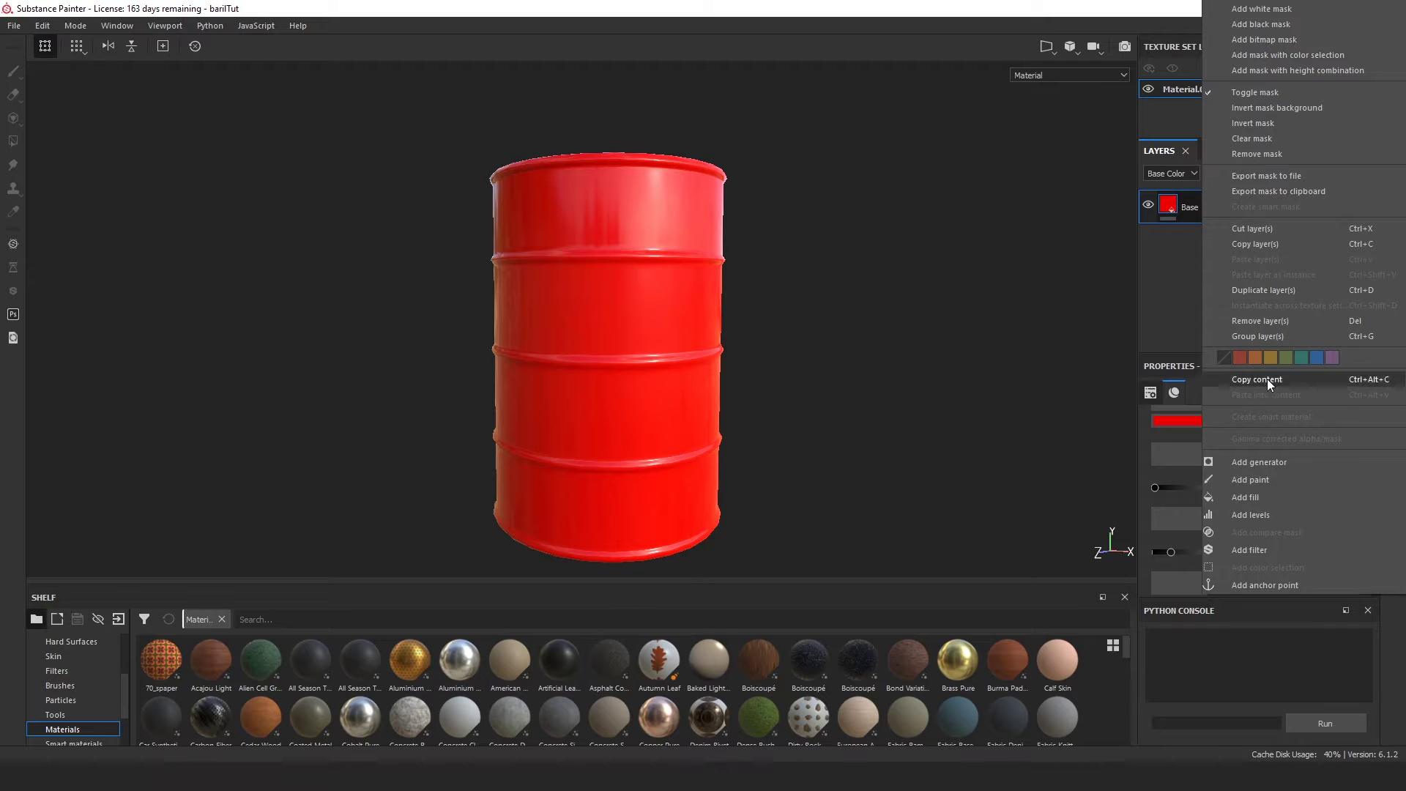
left_click(1283, 293)
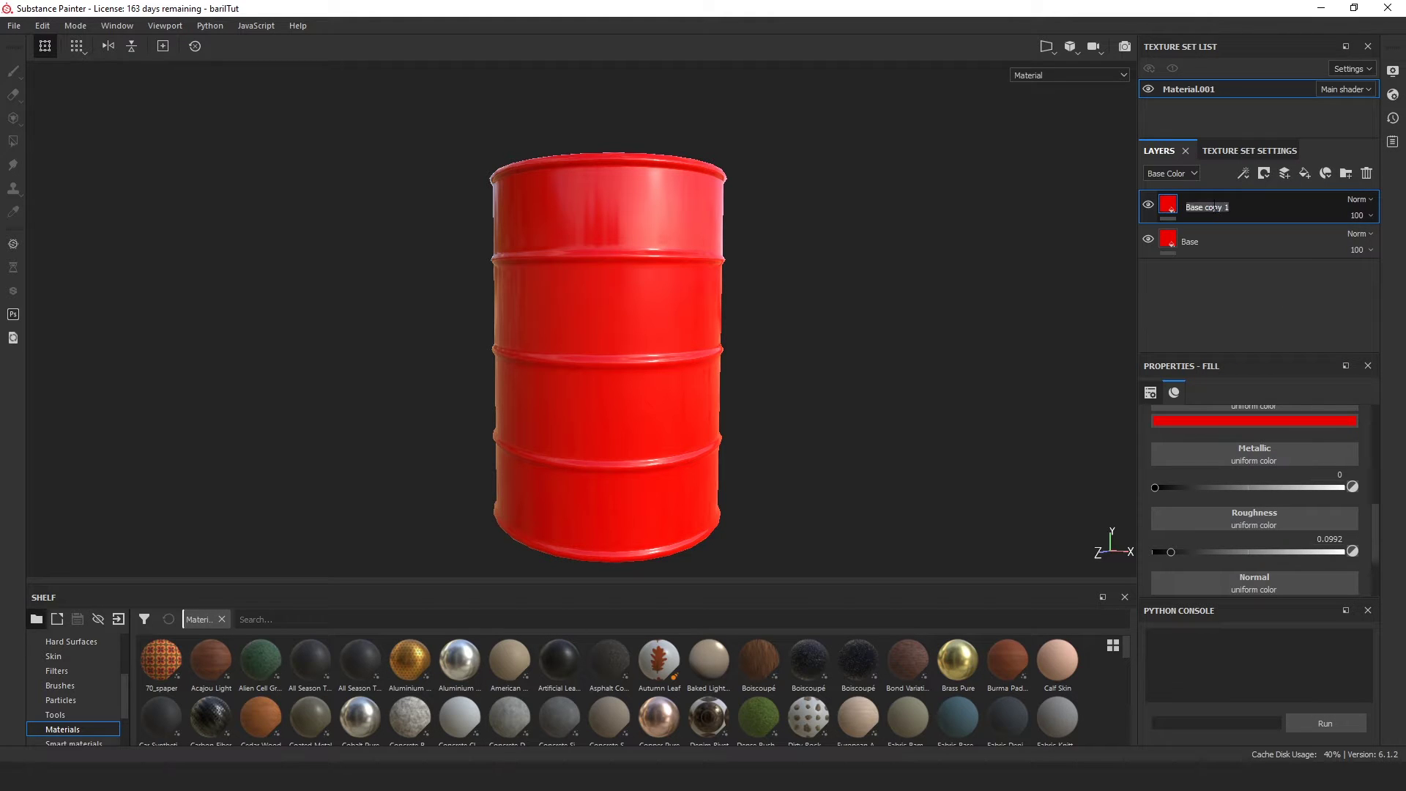
type("color")
key("Return")
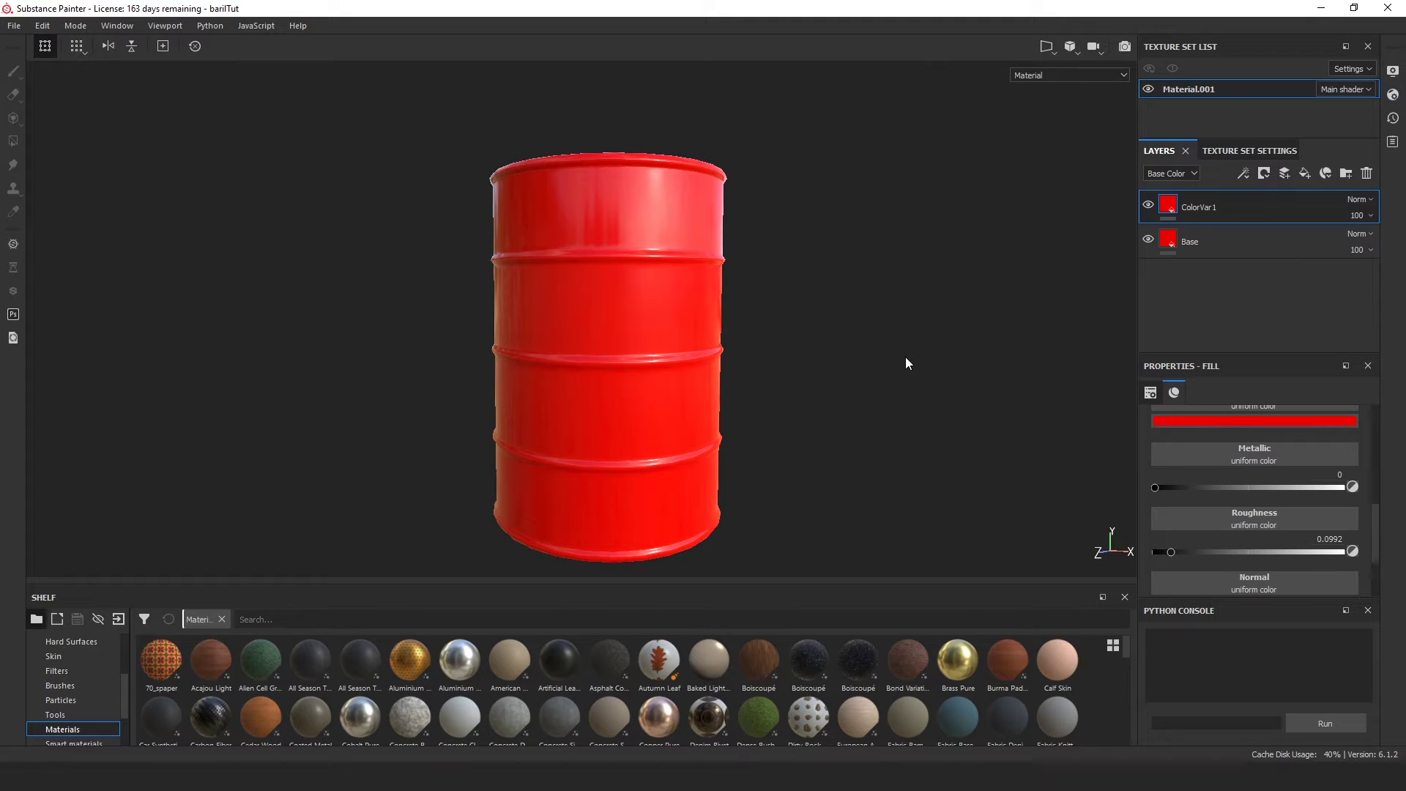
Limit the ColorVar1 layer to the color channel by disabling its metal, rough, nrm and height channels.
scroll(798, 339, "up", 1)
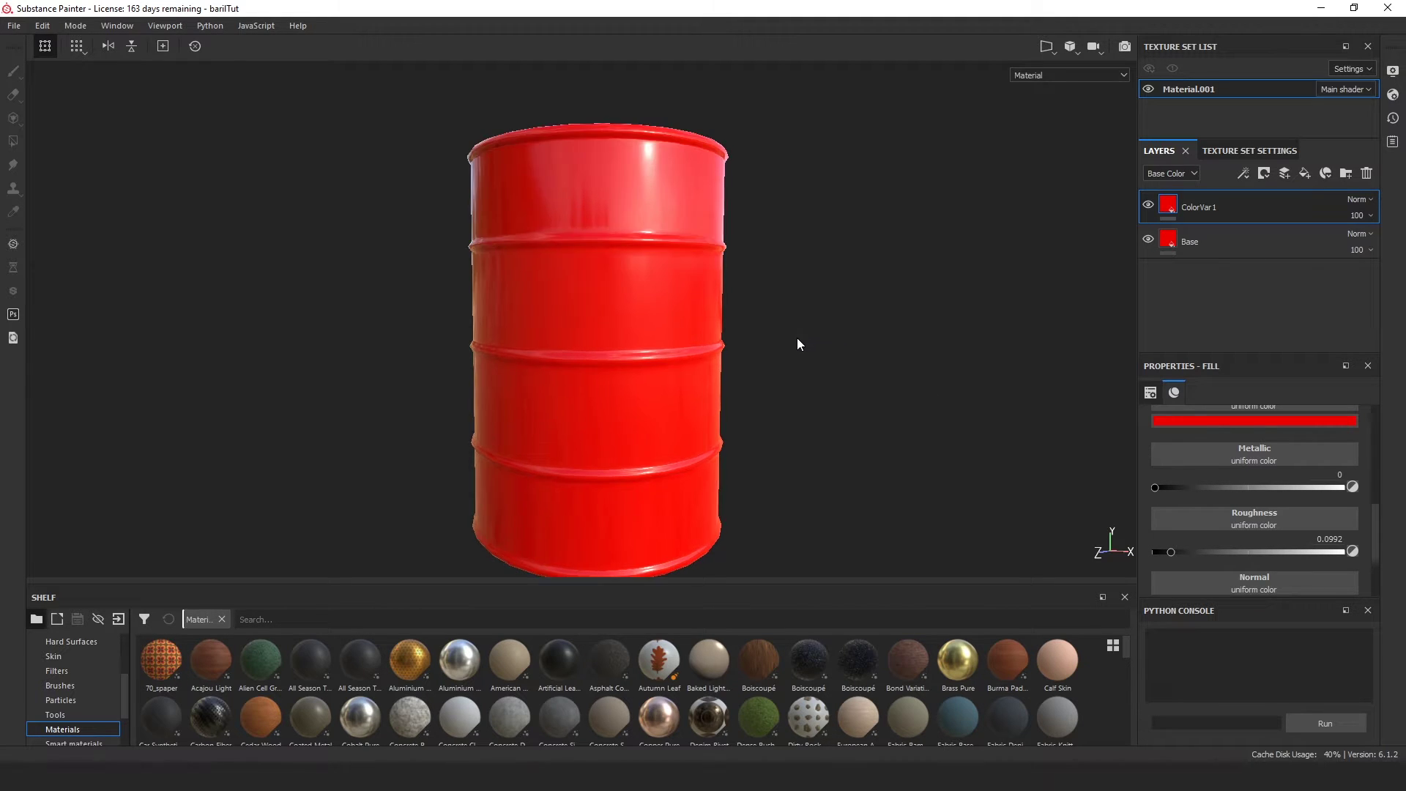
scroll(798, 339, "down", 1)
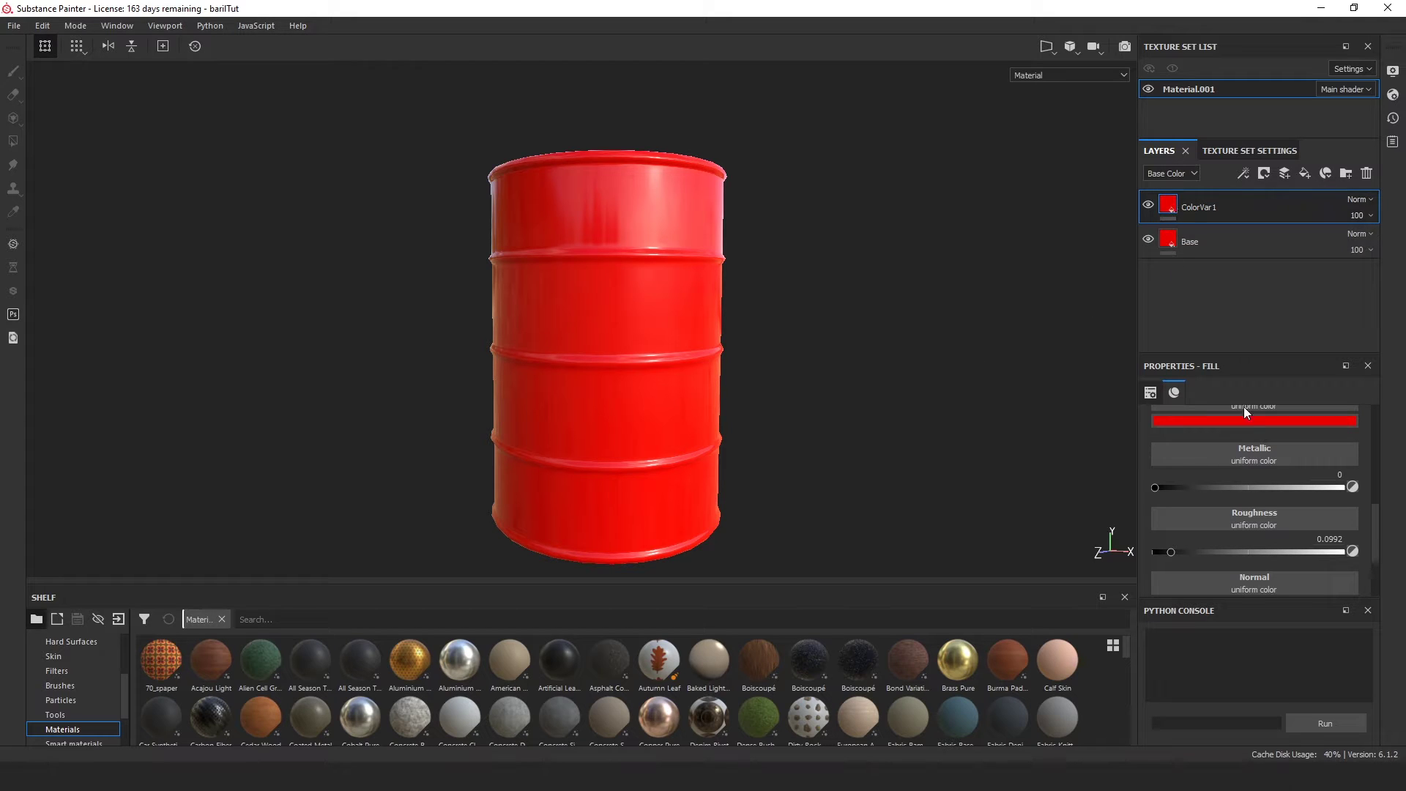
scroll(1248, 468, "up", 2)
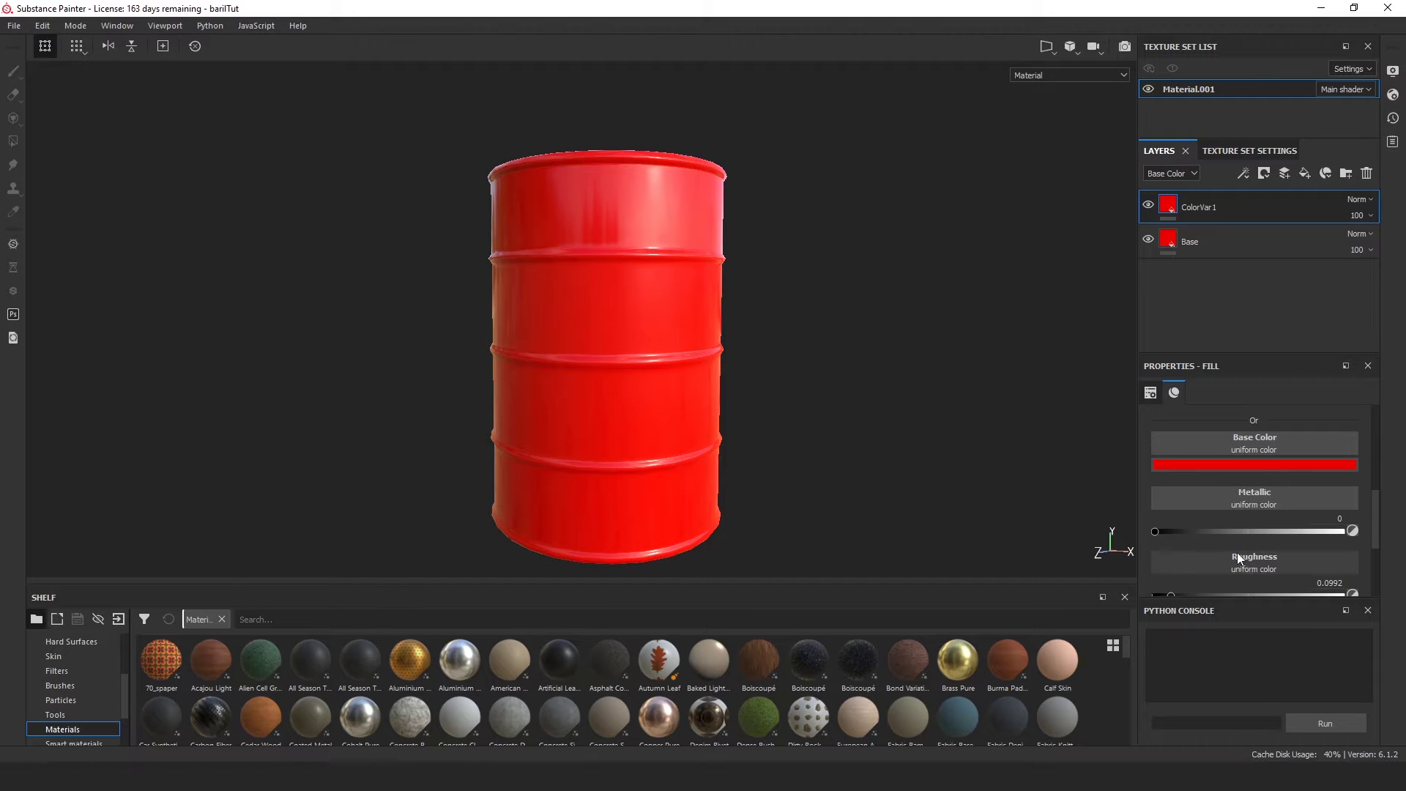
scroll(1240, 473, "up", 4)
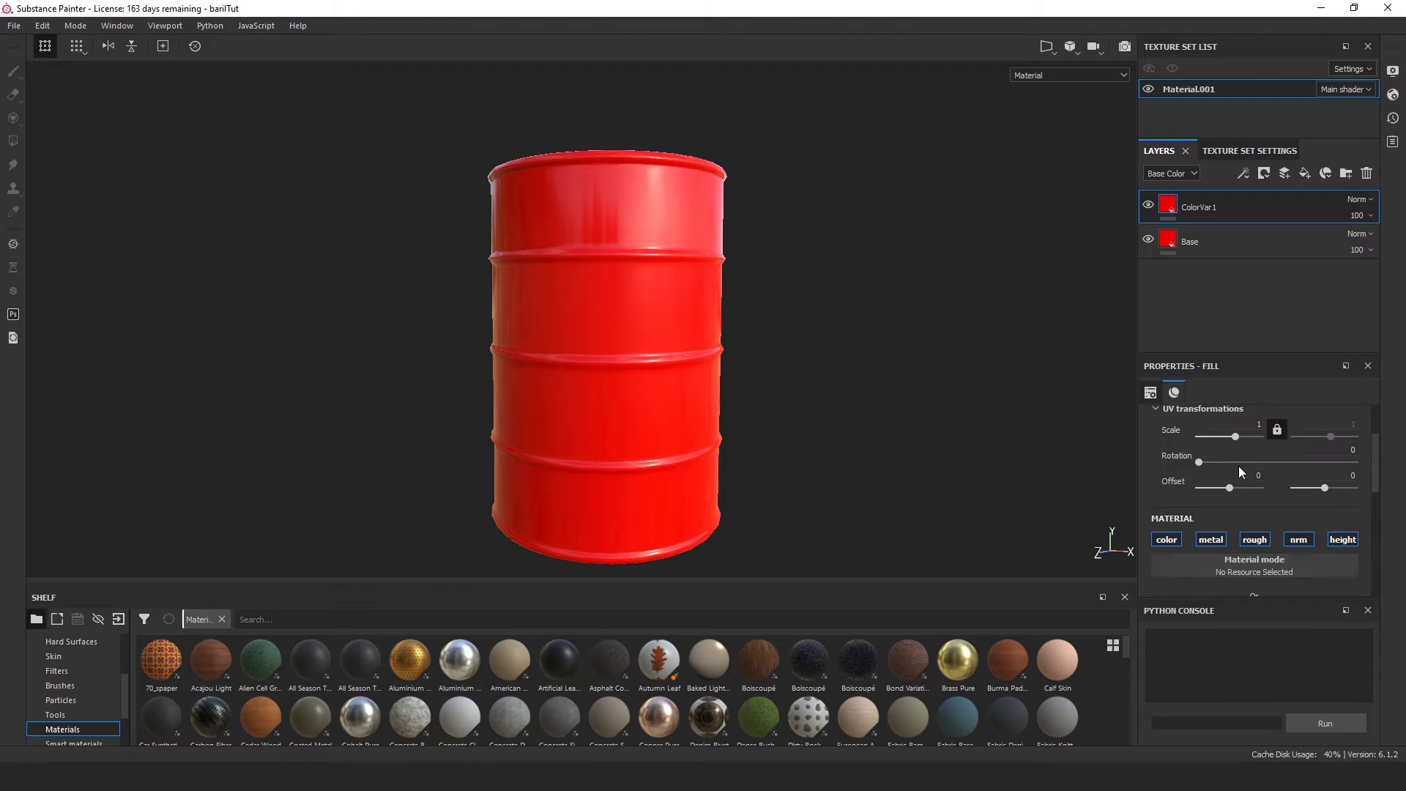
left_click(1254, 540)
left_click(1209, 539)
left_click(1299, 539)
left_click(1343, 540)
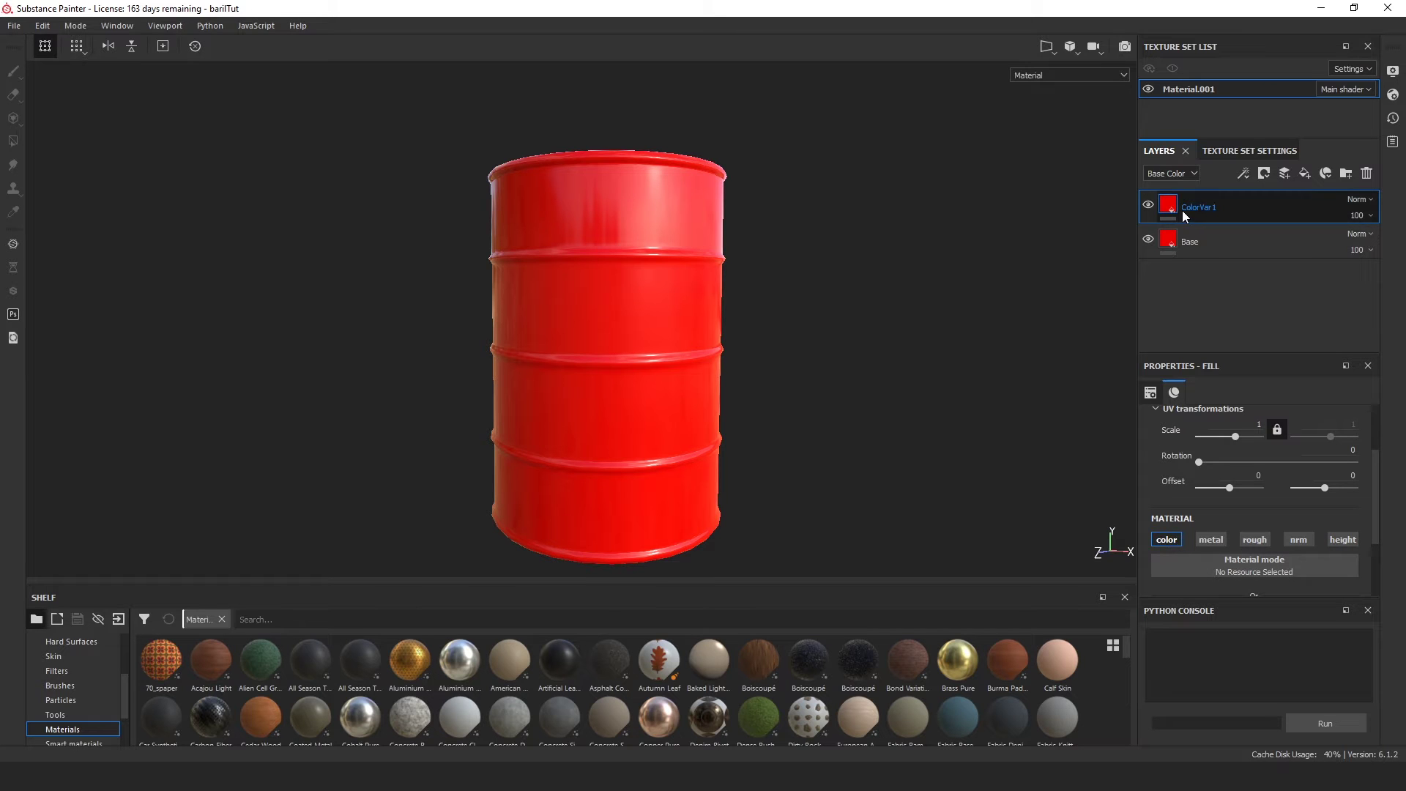
Set the ColorVar1 layer's base color to a dark brown with R 0.092, G 0.040 and B 0.001.
scroll(1191, 516, "down", 1)
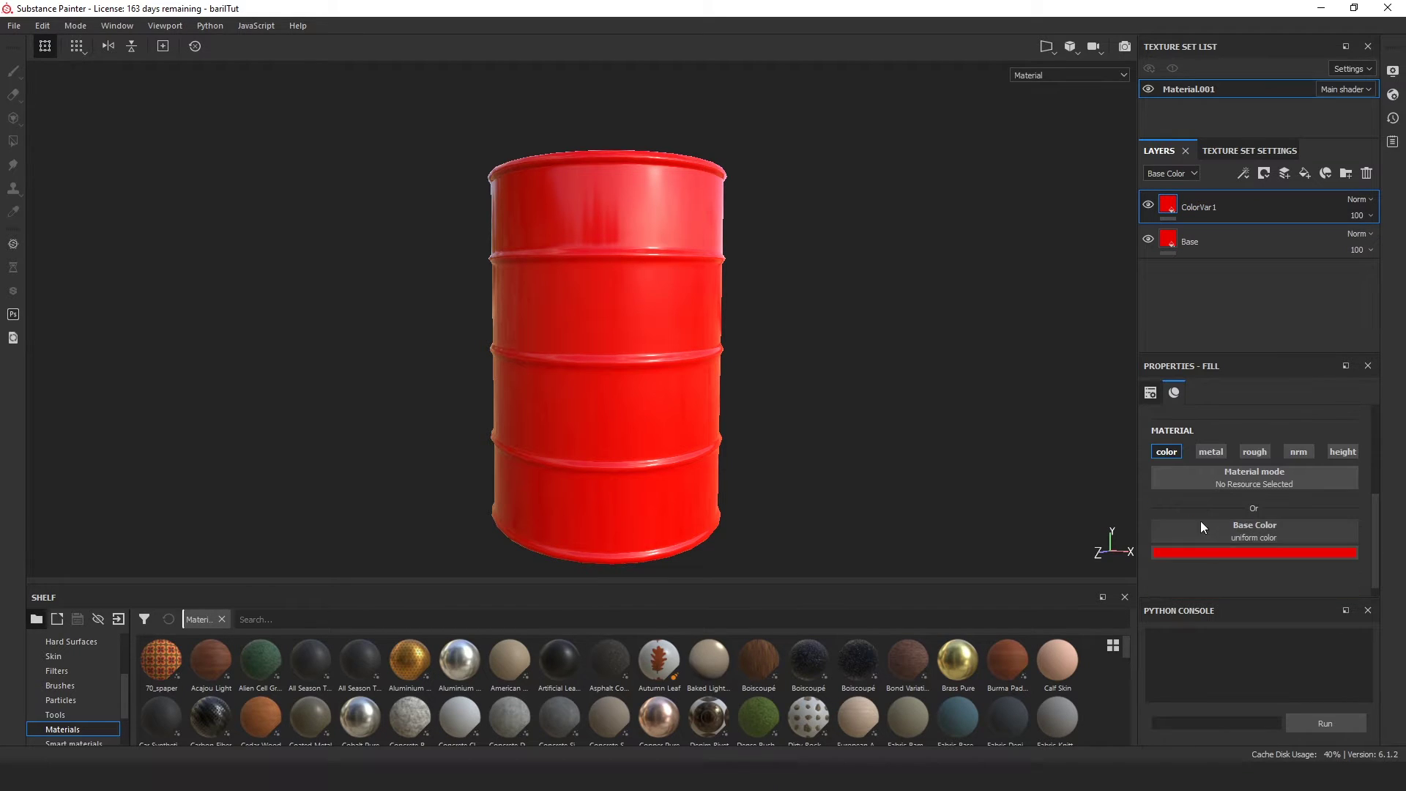
left_click(1243, 551)
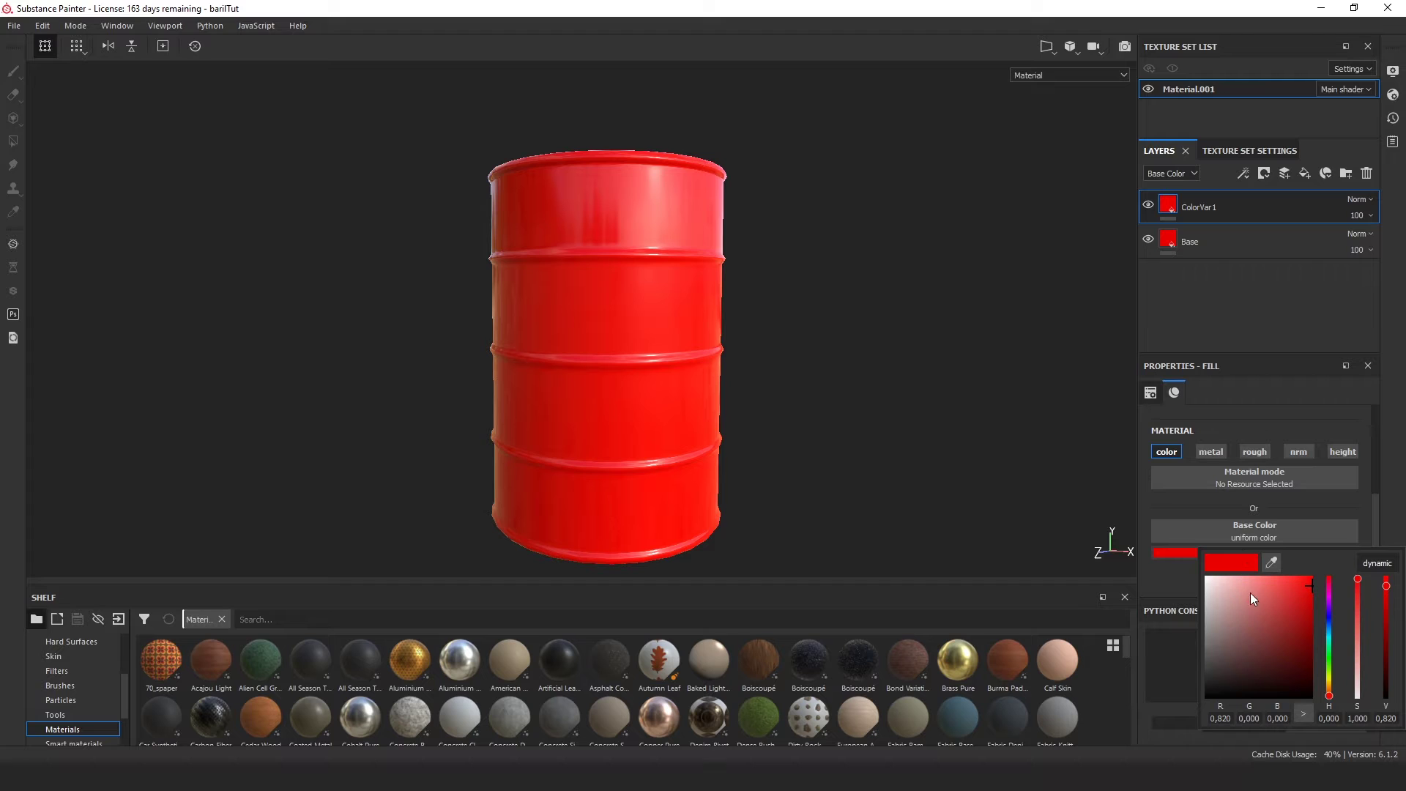
left_click(1329, 689)
mouse_move(1304, 636)
left_mouse_down()
mouse_move(1311, 617)
mouse_move(1314, 661)
mouse_move(1303, 657)
left_mouse_up()
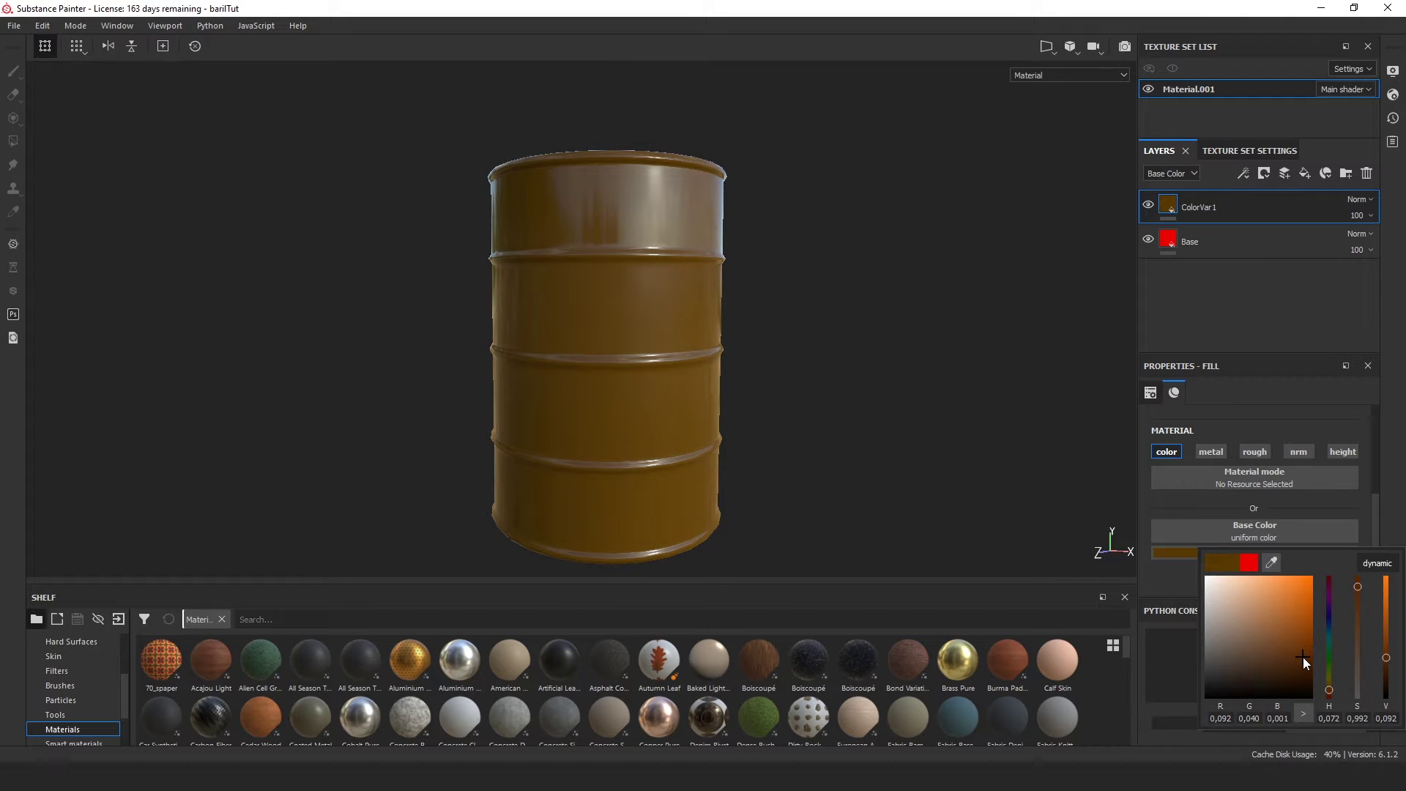
Add a black mask to the ColorVar1 layer and apply the Crumples smart mask to it.
right_click(1173, 206)
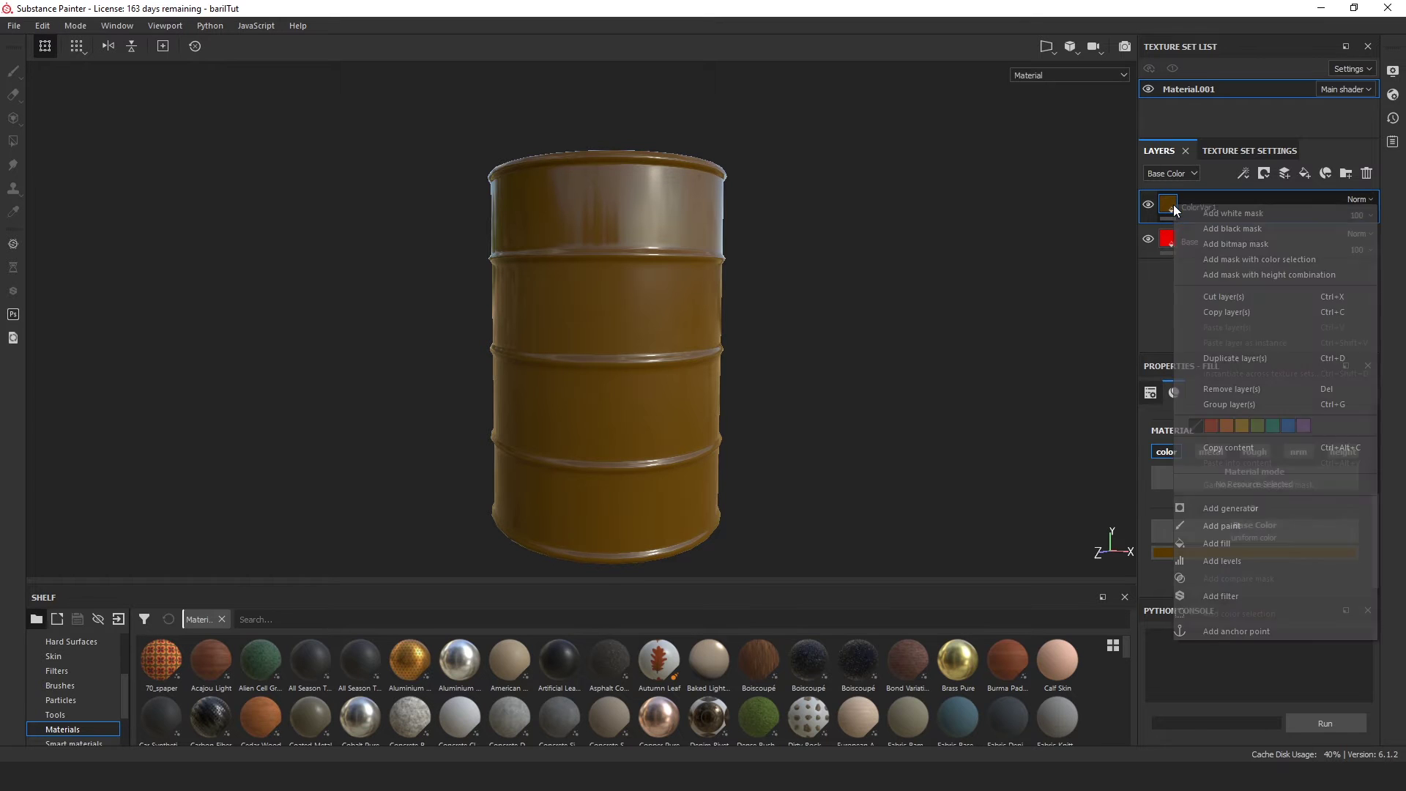
left_click(1235, 230)
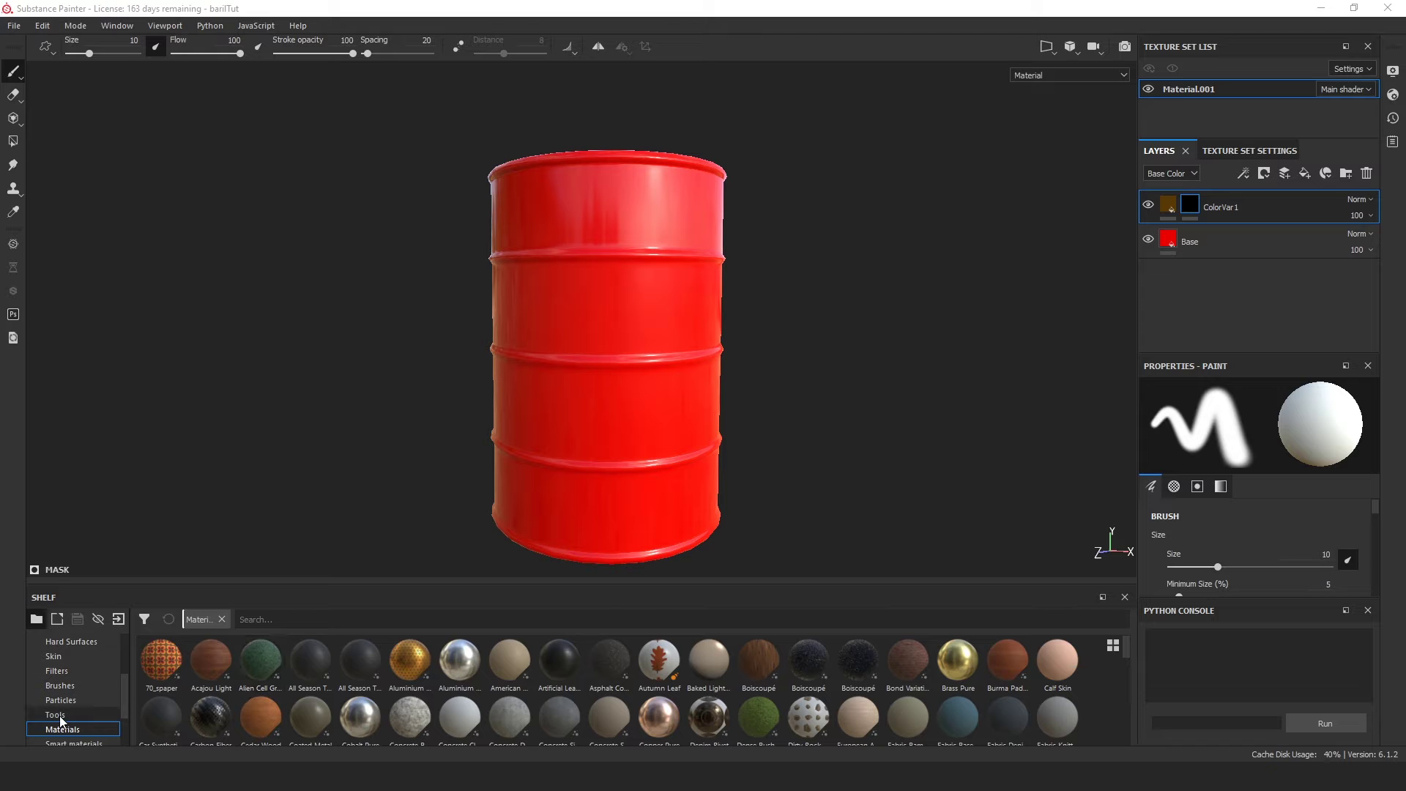
scroll(59, 715, "down", 1)
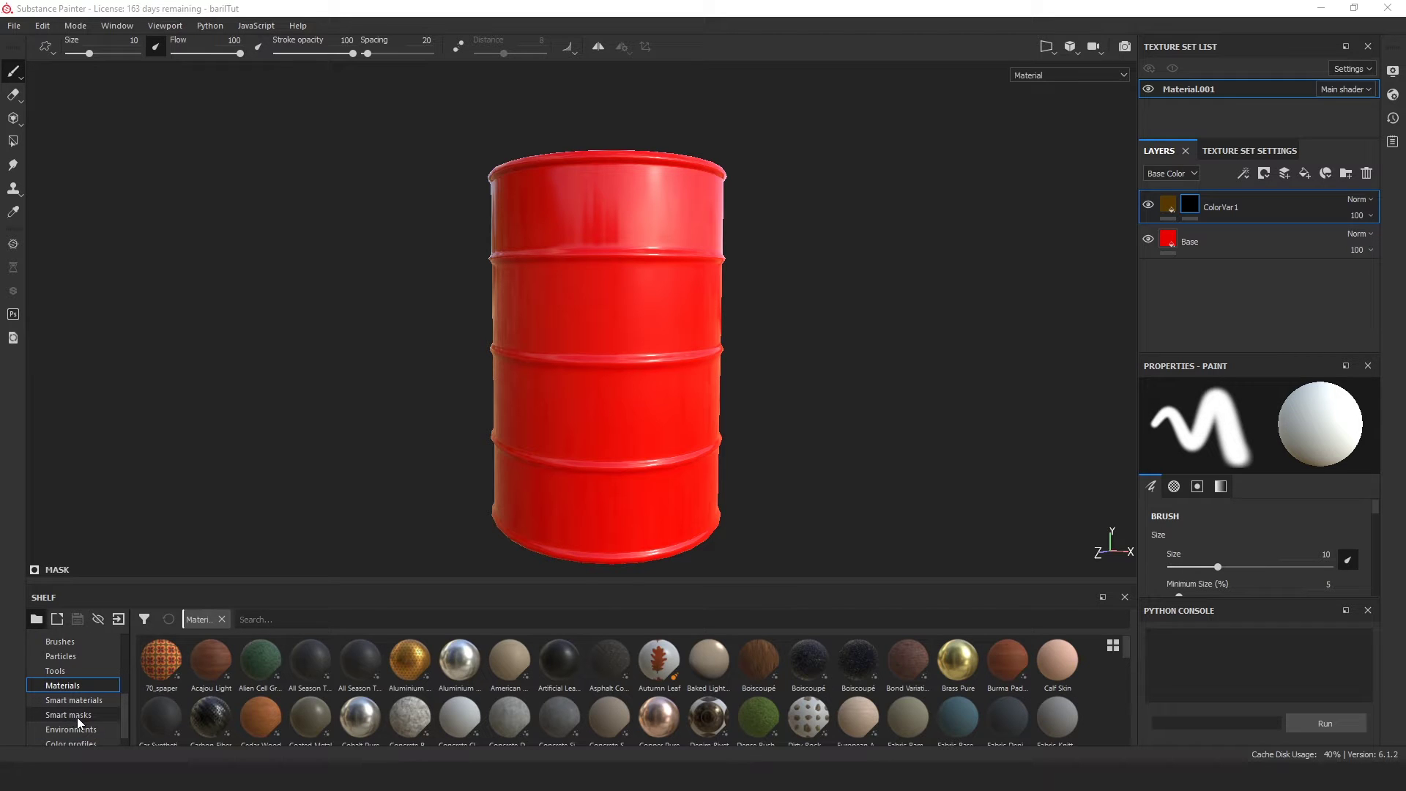
left_click(77, 718)
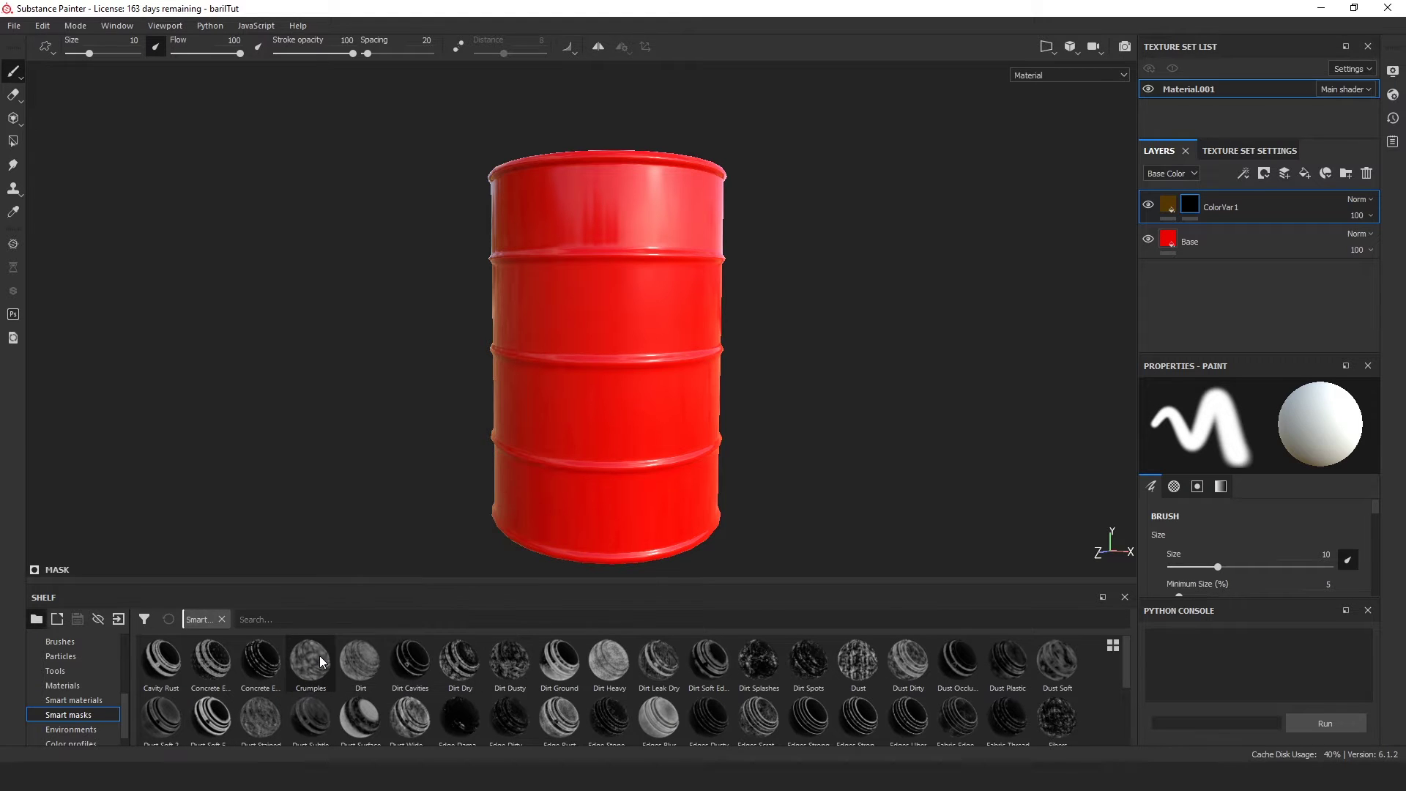
left_click_drag(315, 662, 1193, 196)
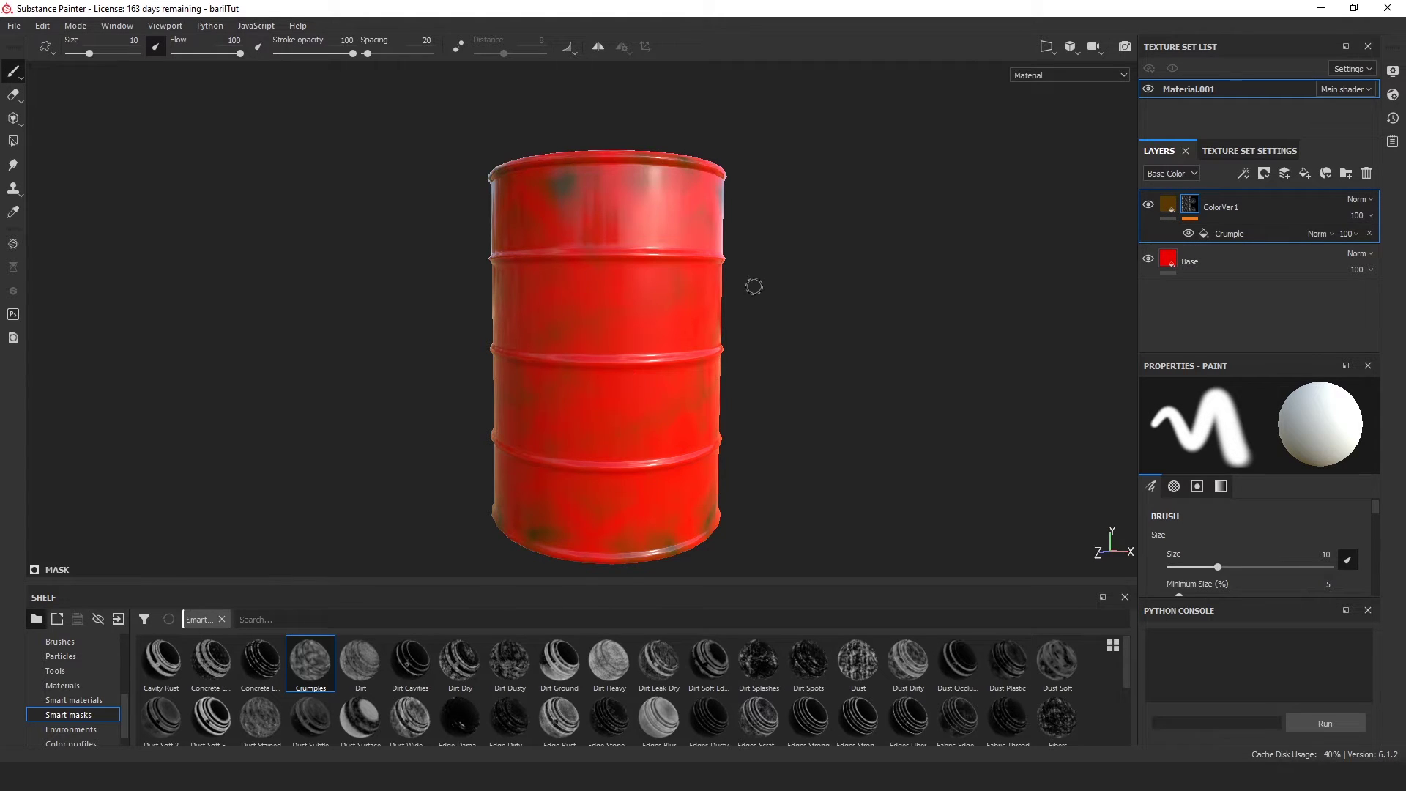
left_click_drag(864, 304, 767, 346, "alt")
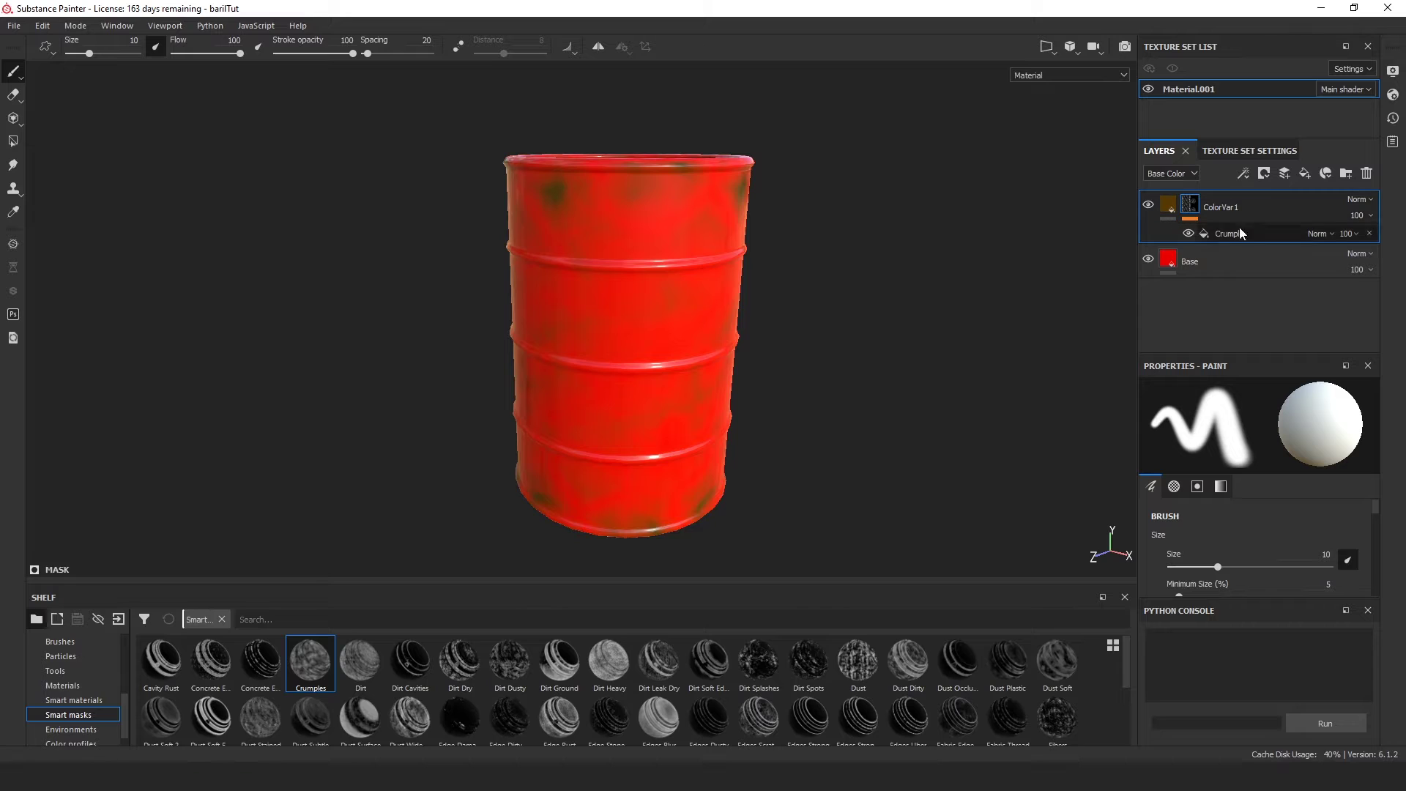
Set the opacity of the Crumple effect in the ColorVar1 mask to 47.
left_click(1350, 233)
left_click_drag(1399, 260, 1367, 264)
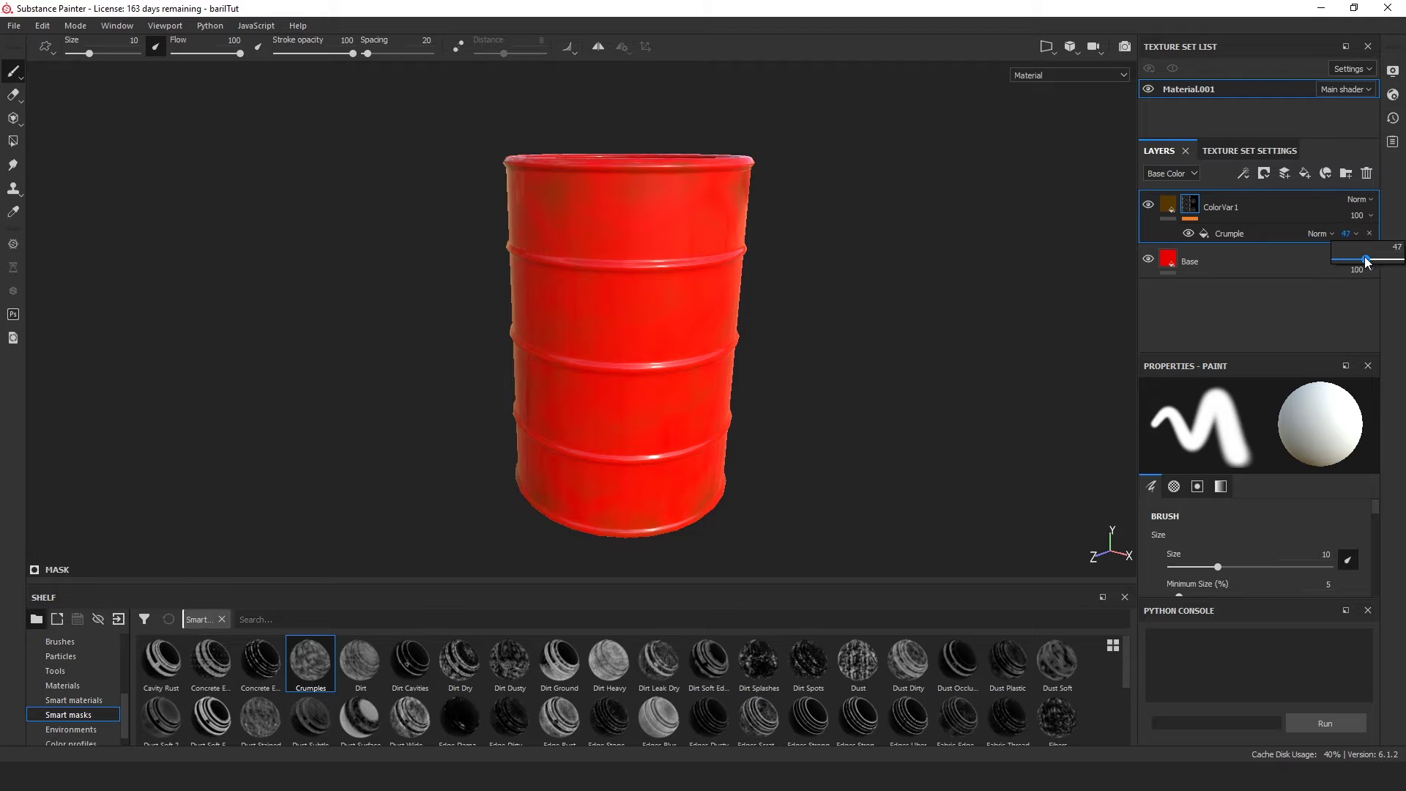
left_click_drag(998, 356, 925, 351, "alt")
Try a dark olive base color with R 0.067, G 0.058 and B 0.000 on ColorVar1, and restore the previous brown.
left_click(1166, 205)
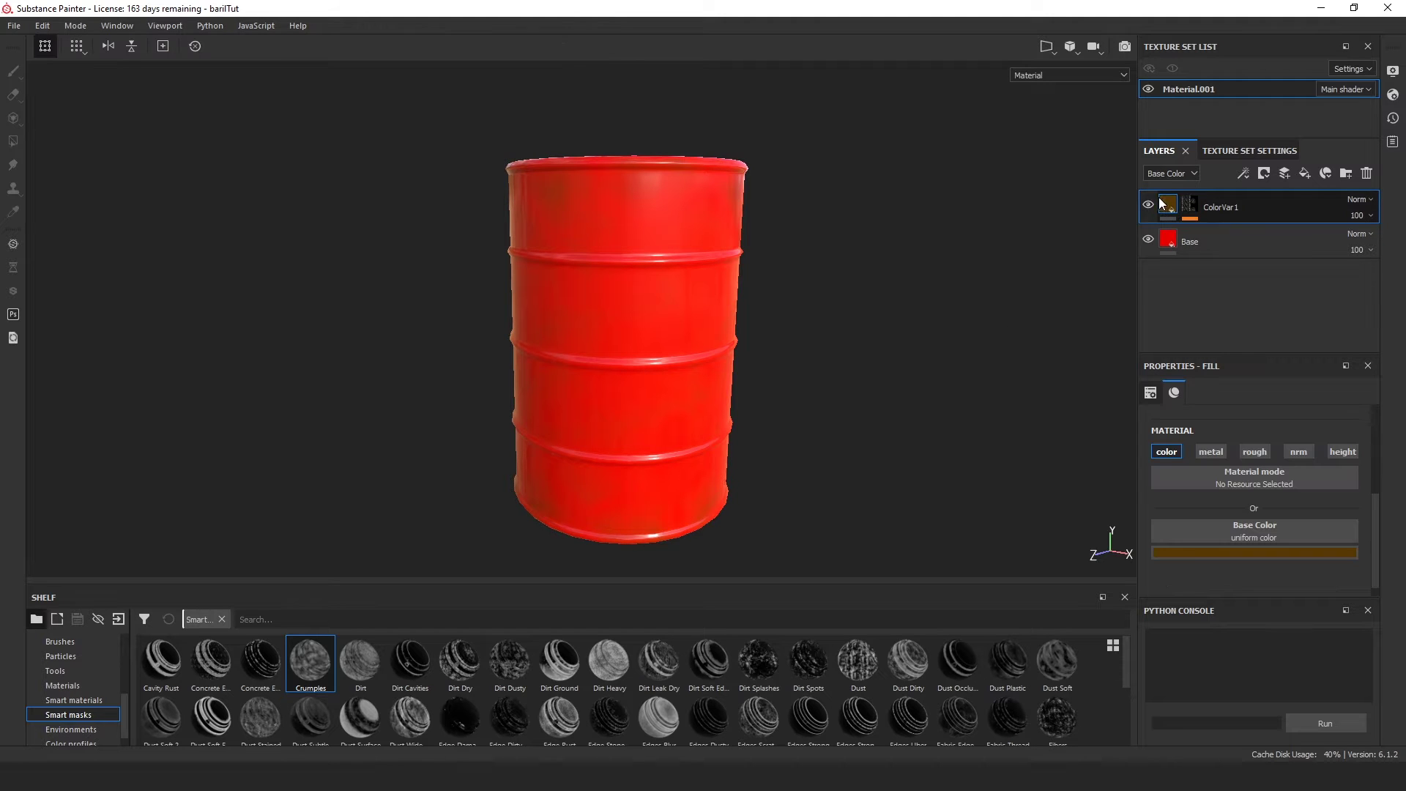
left_click(1219, 552)
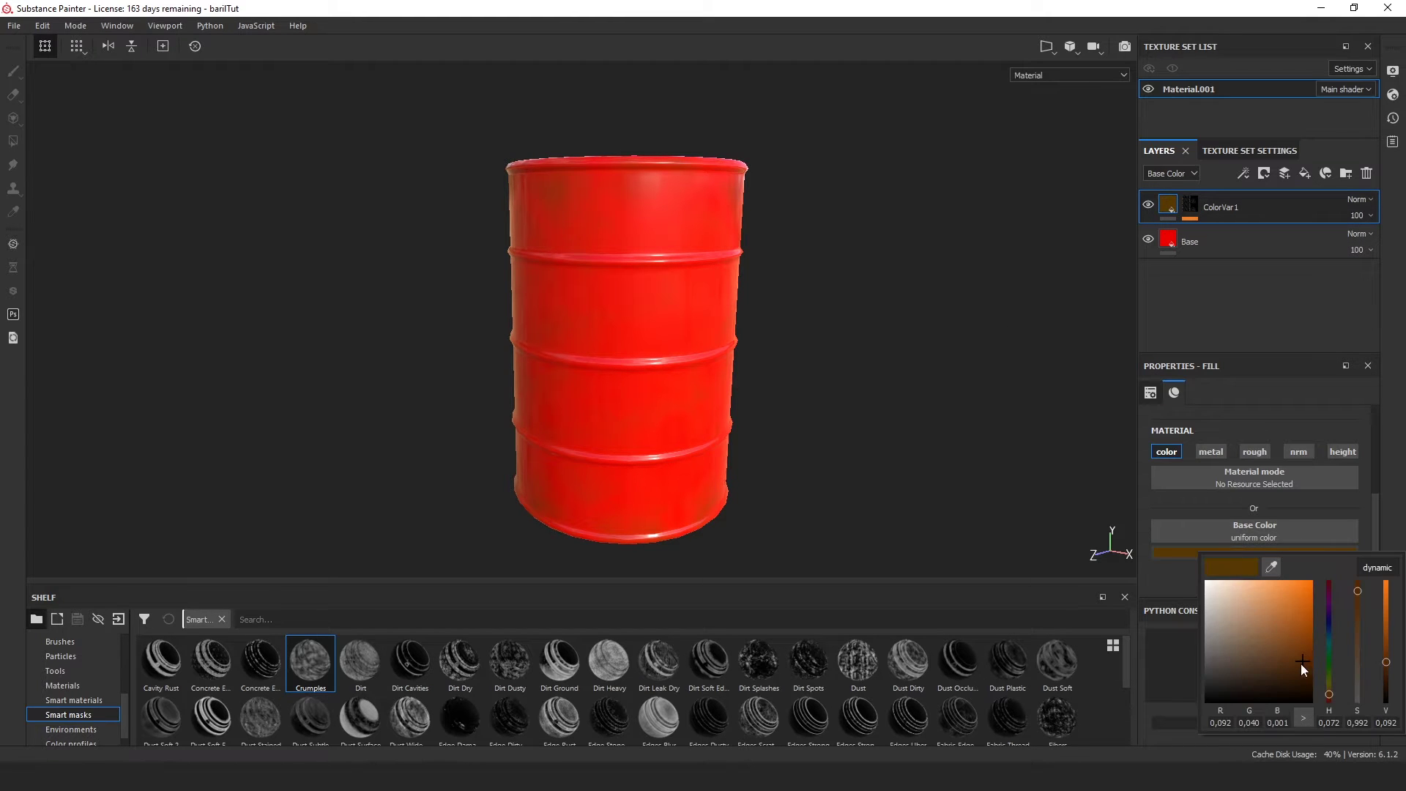
mouse_move(1328, 687)
left_mouse_down()
mouse_move(1267, 643)
mouse_move(1207, 664)
mouse_move(1238, 679)
mouse_move(1312, 666)
left_mouse_up()
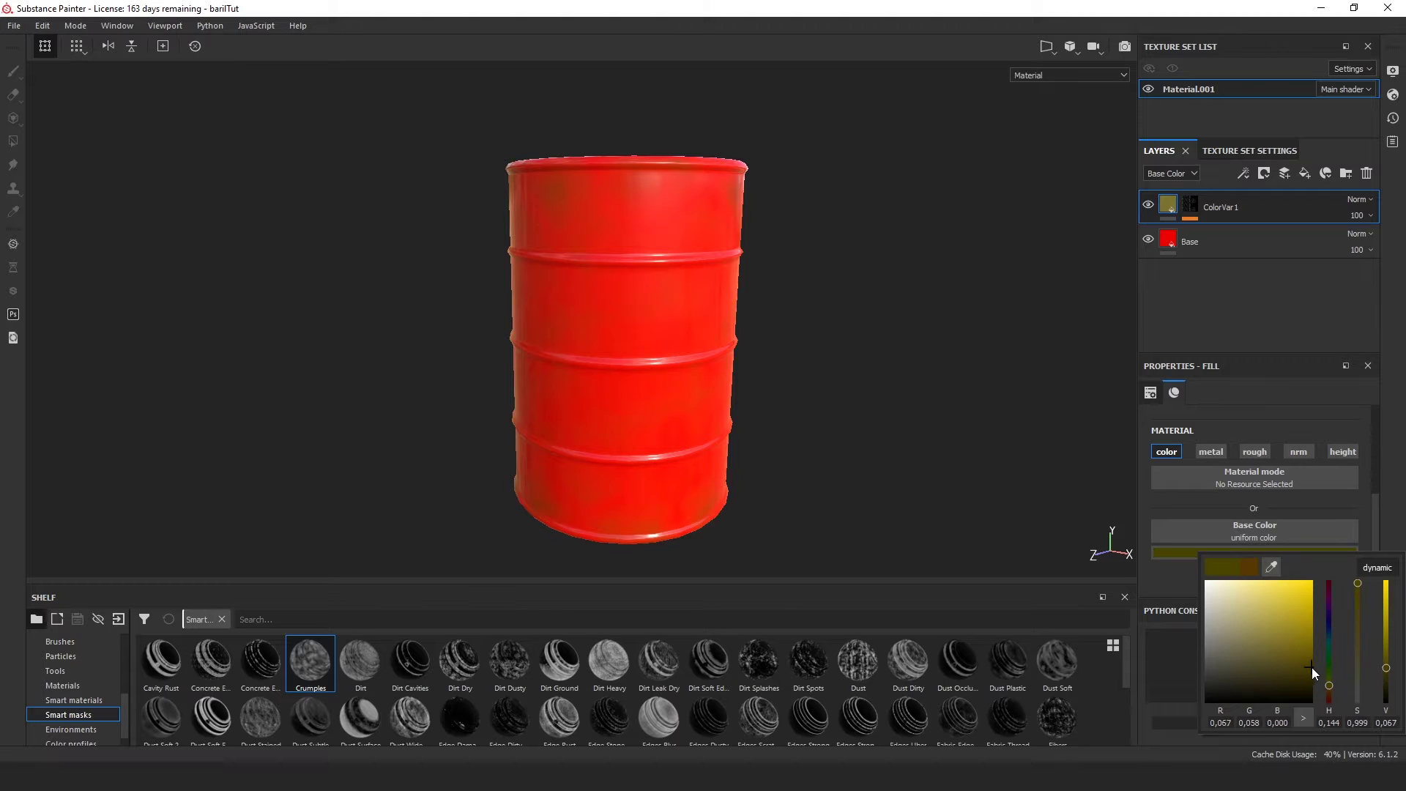
left_click(1251, 564)
left_click_drag(895, 423, 791, 439, "alt")
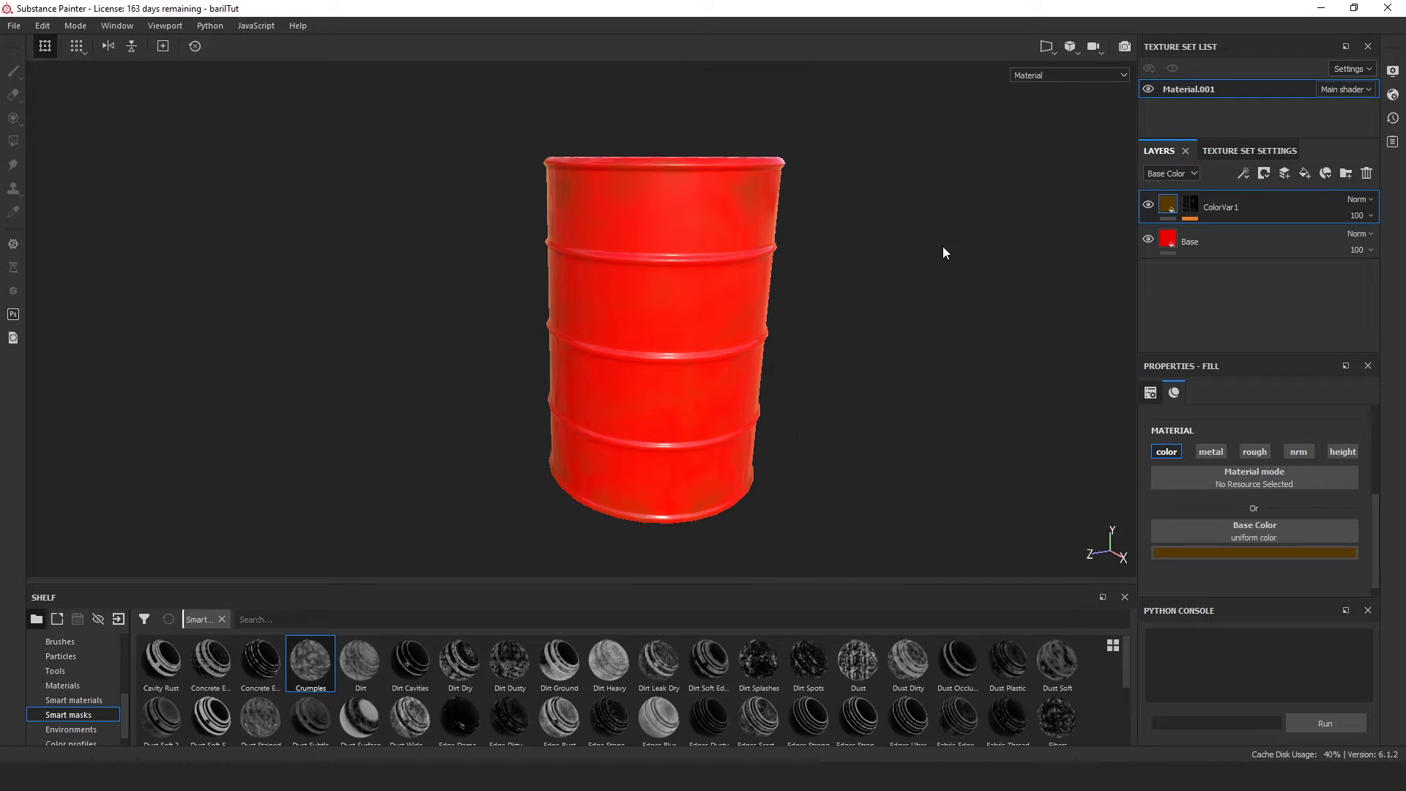
middle_click_drag(943, 253, 943, 270)
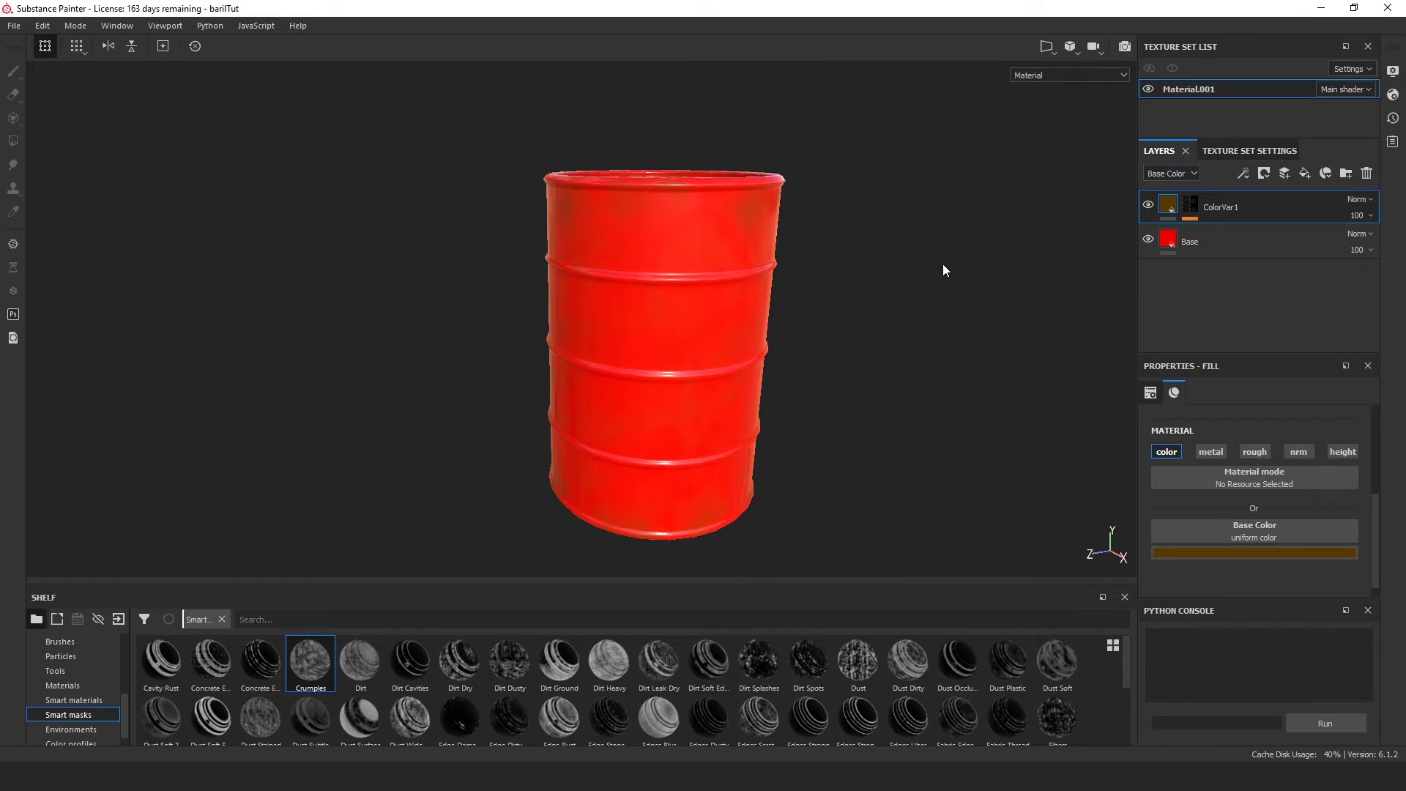
Duplicate the ColorVar1 layer with its mask and rename the copy ColorVar2.
right_click(1196, 205)
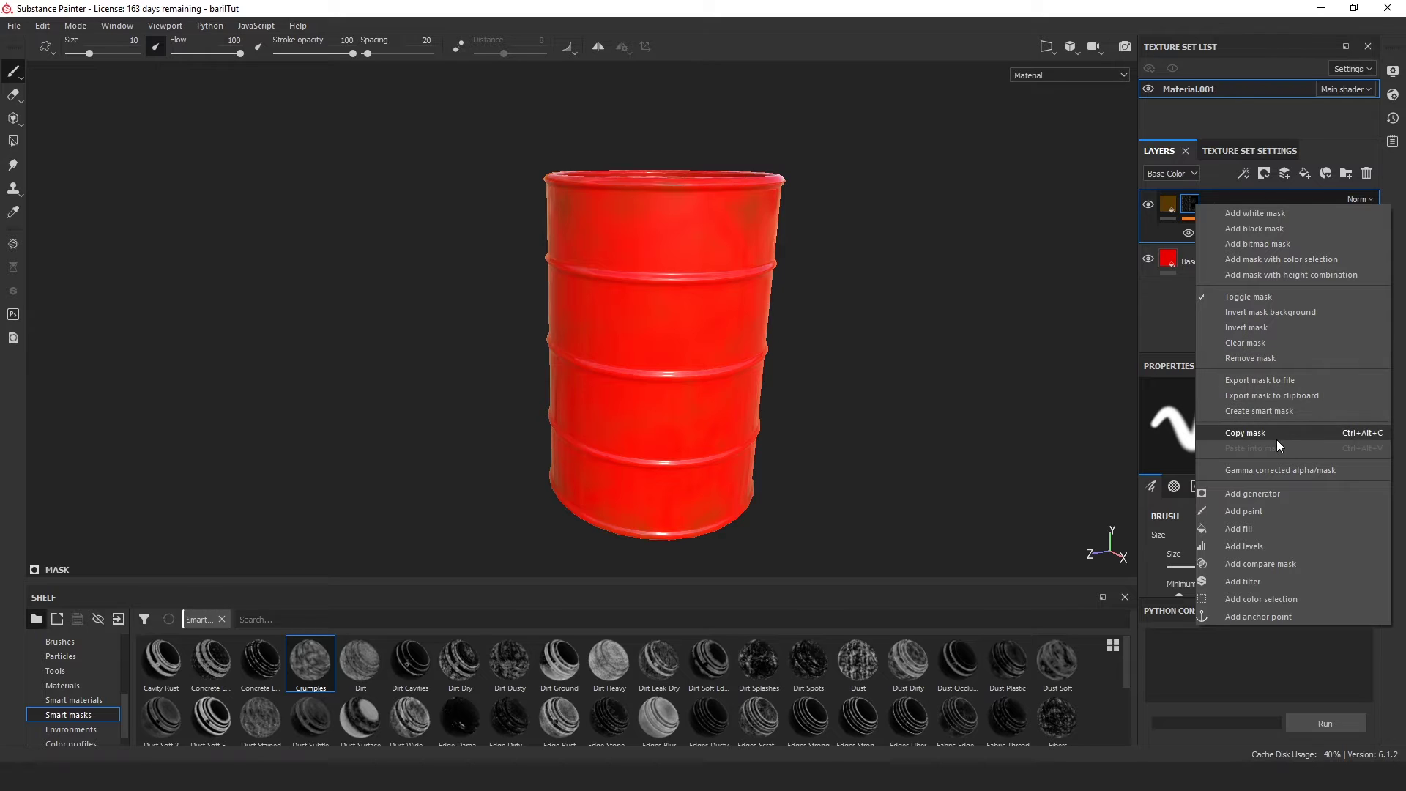
left_click(1165, 205)
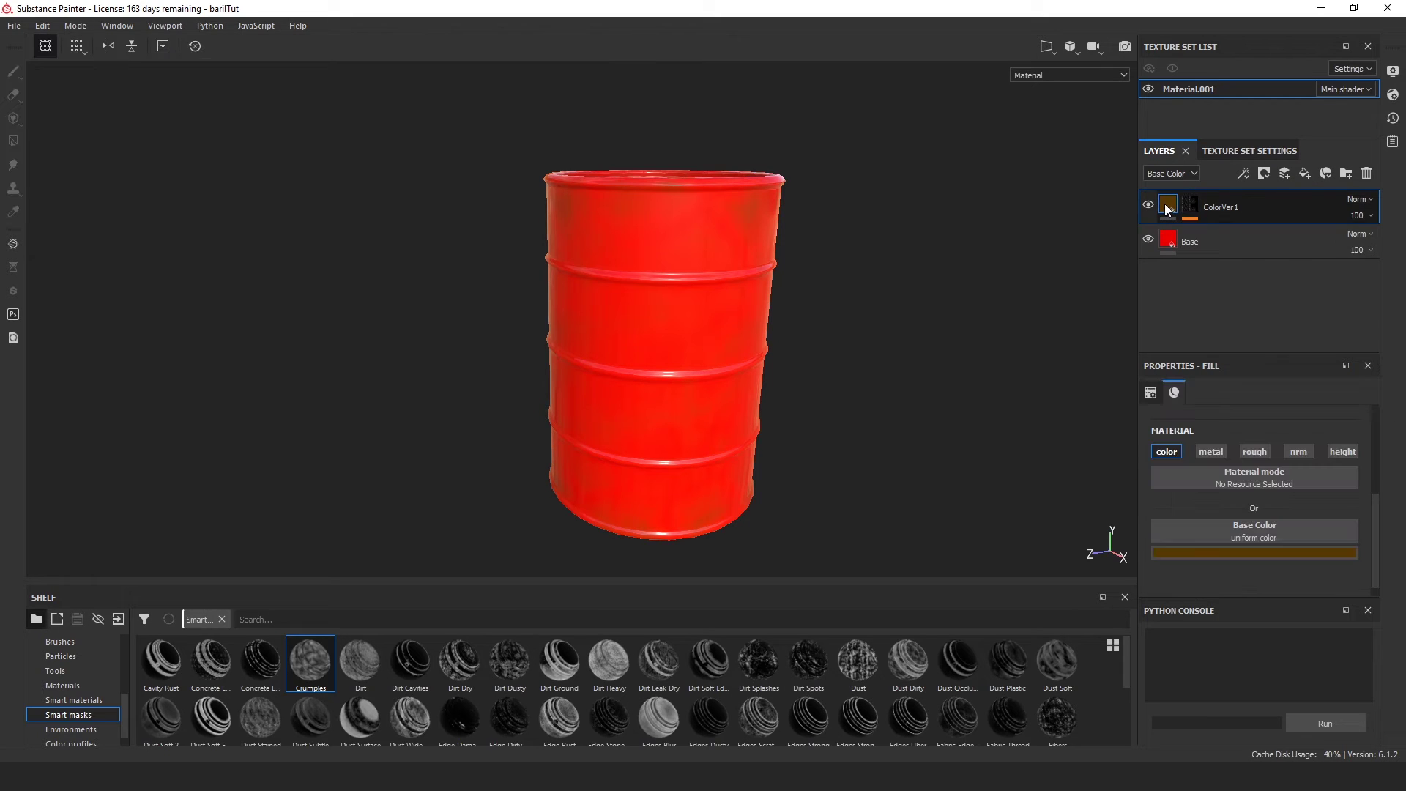
right_click(1166, 204)
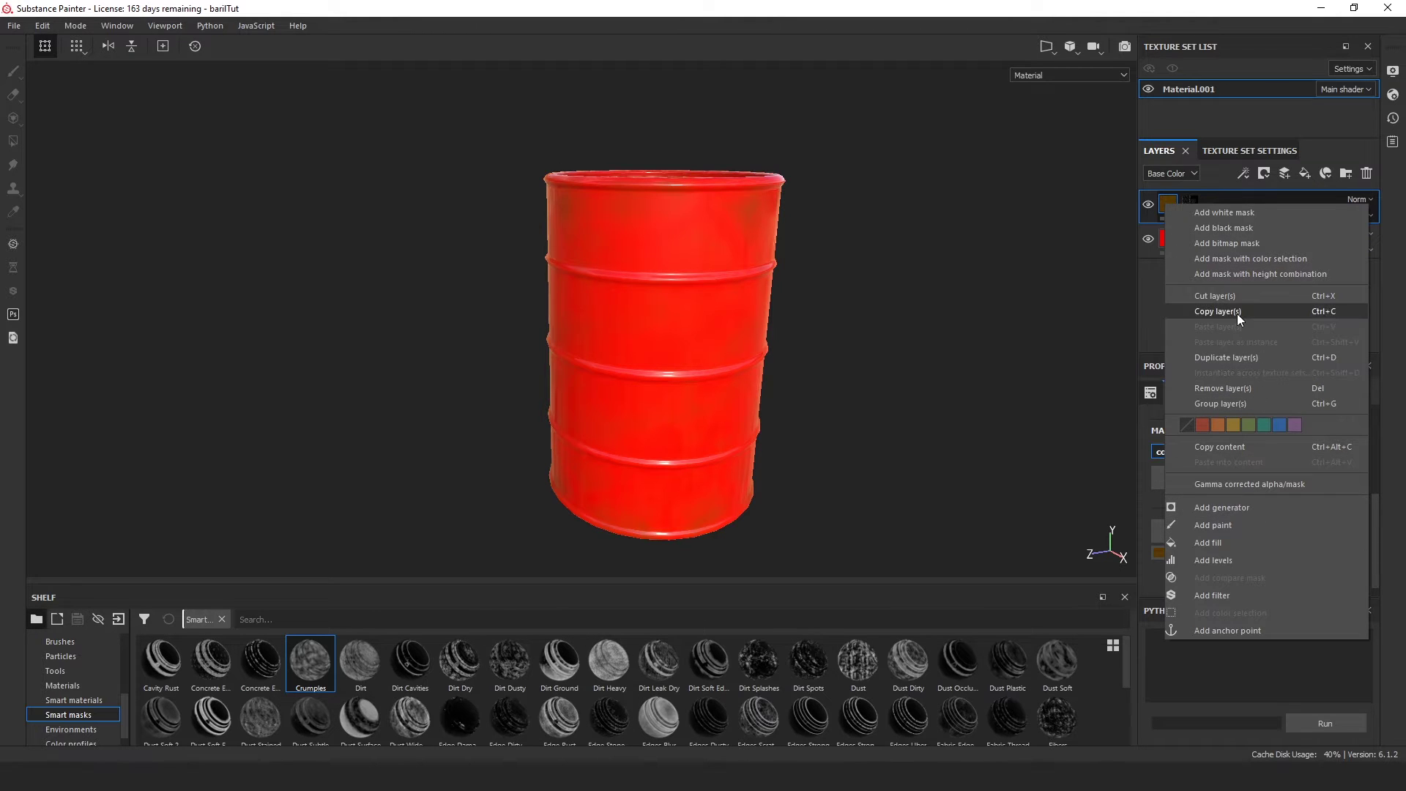
left_click(1232, 358)
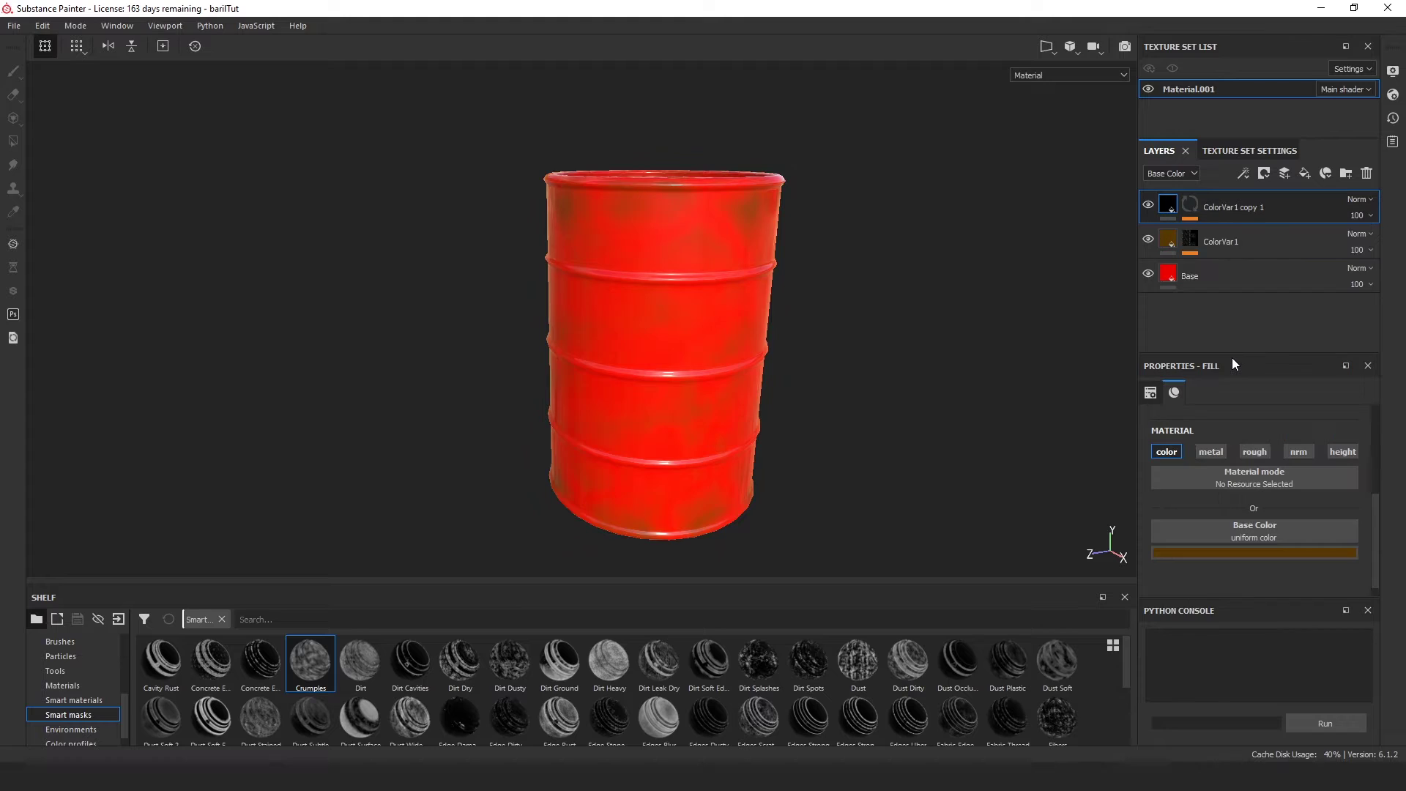
double_click(1261, 205)
left_click_drag(1272, 208, 1246, 208)
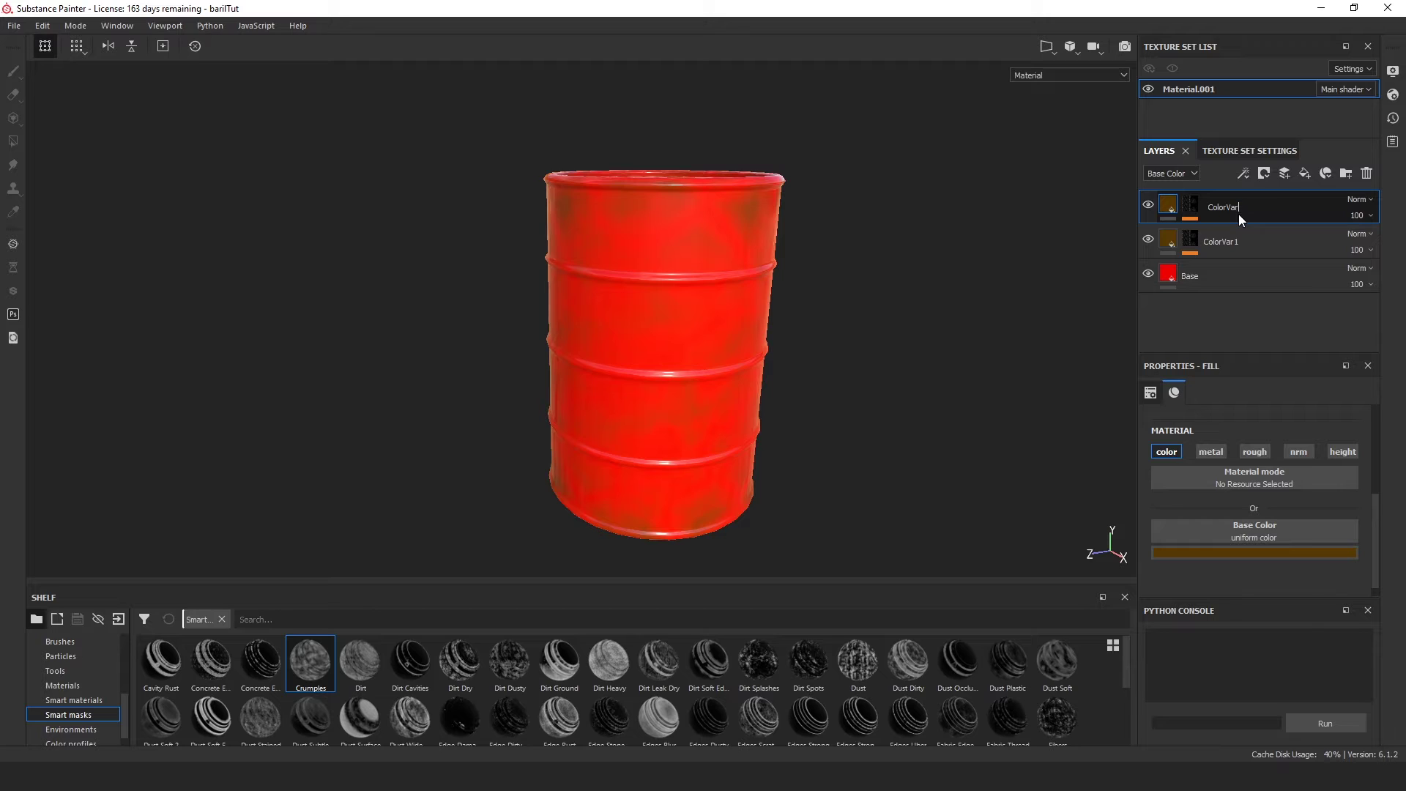
type("2")
key("Return")
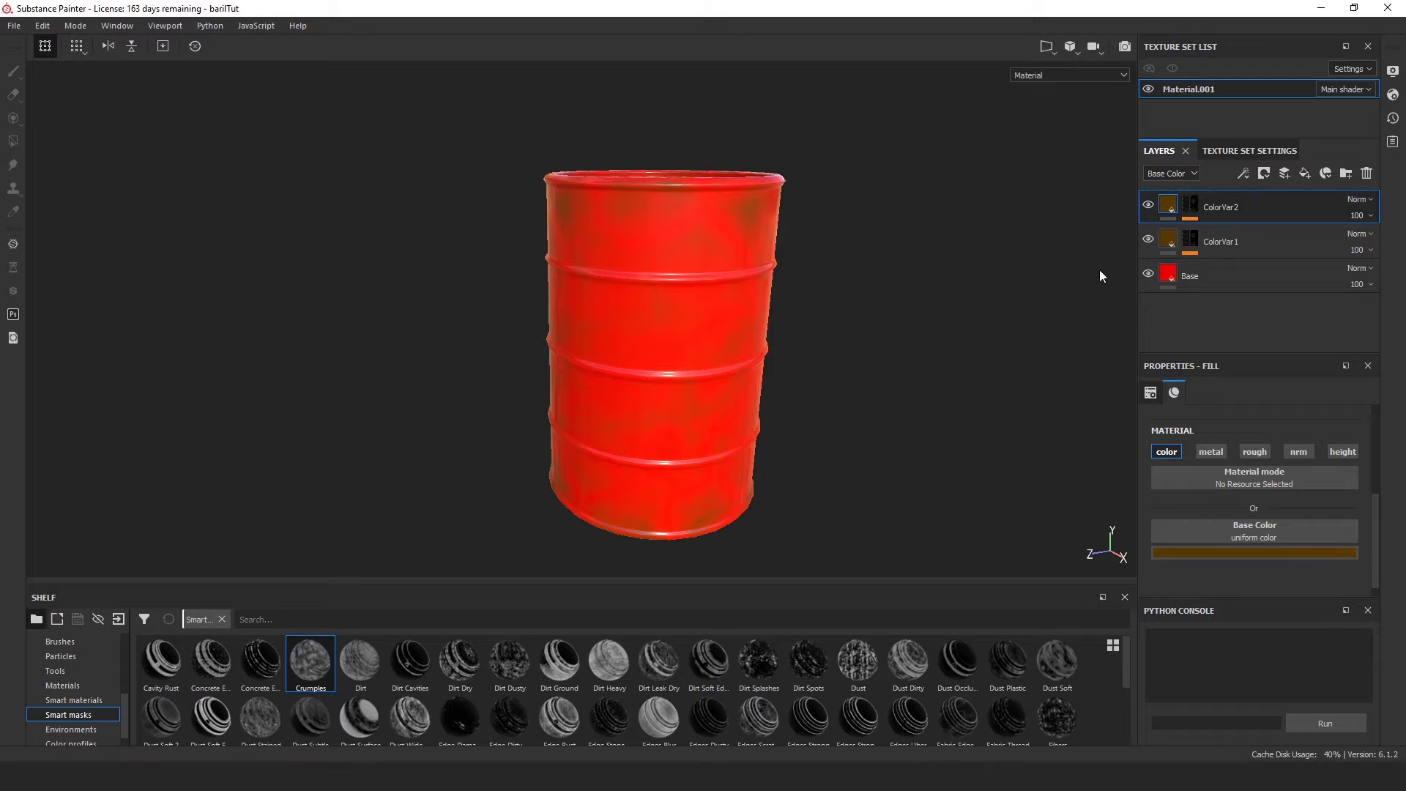
Set the ColorVar2 layer's base color to a dark blue with R 0.000, G 0.065 and B 0.217.
left_click(1191, 206)
left_click(1169, 204)
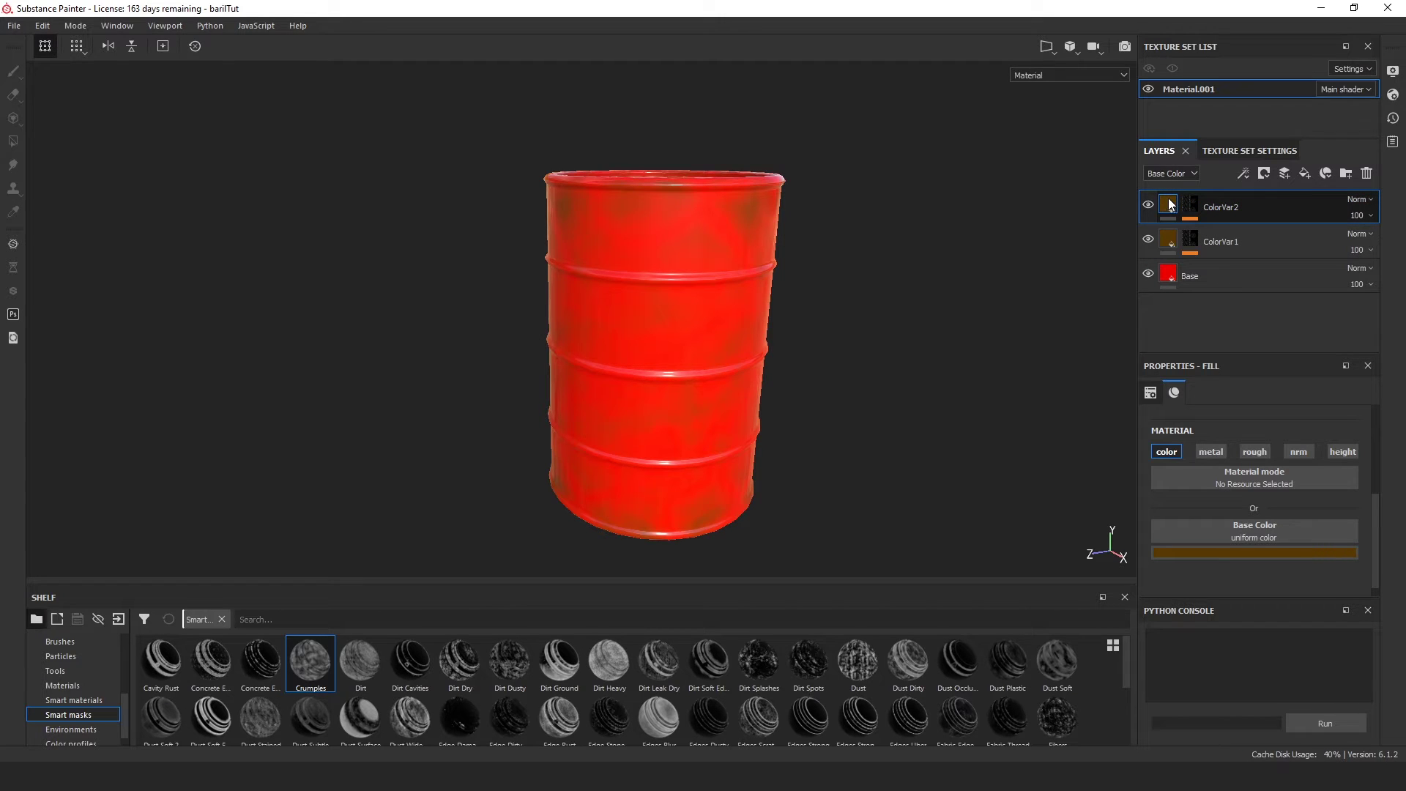
left_click(1189, 204)
left_click(1170, 205)
left_click(1216, 552)
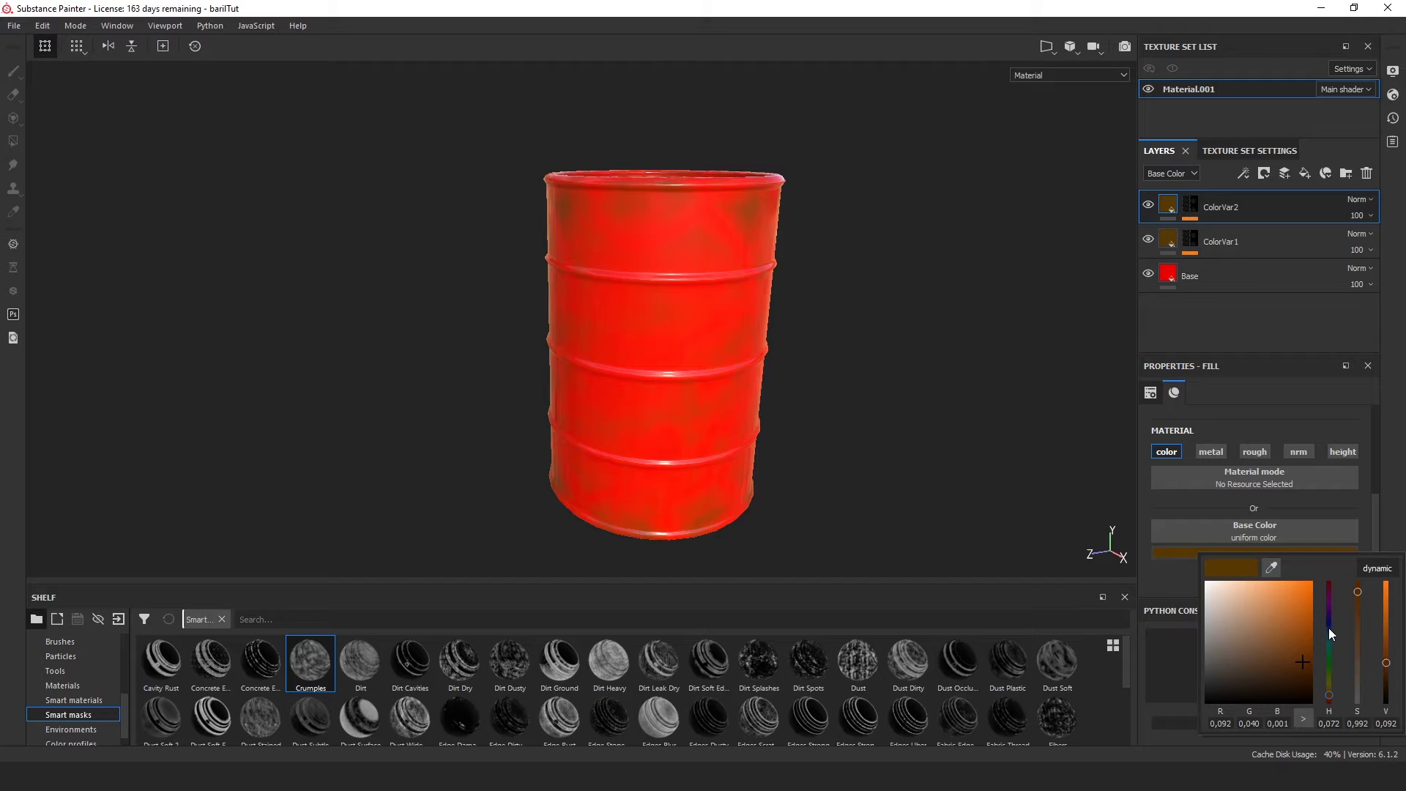
left_click(1328, 627)
left_click_drag(1298, 631, 1314, 642)
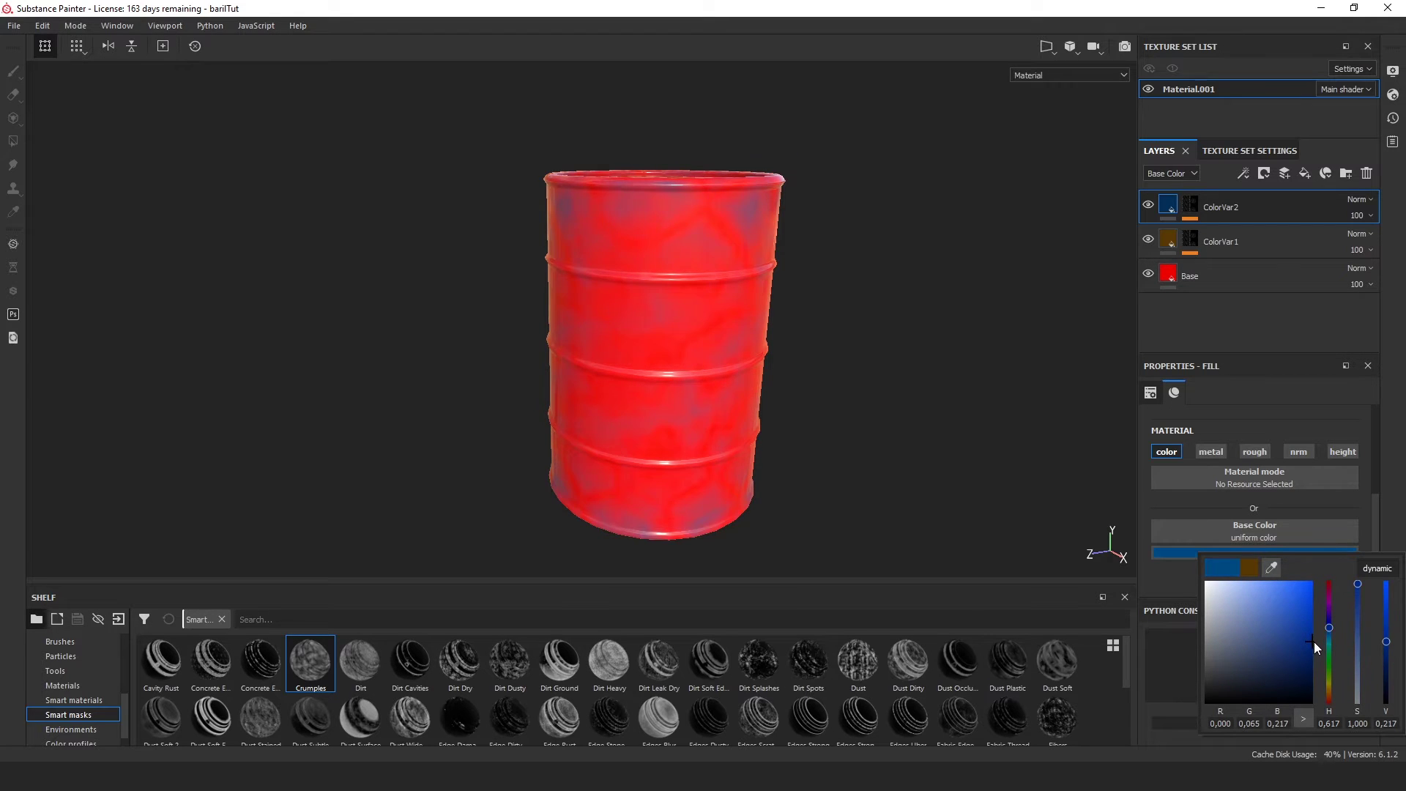
Randomize the seed of the Crumple effect in the ColorVar2 mask several times for a different pattern.
left_click(1191, 220)
left_click(1192, 208)
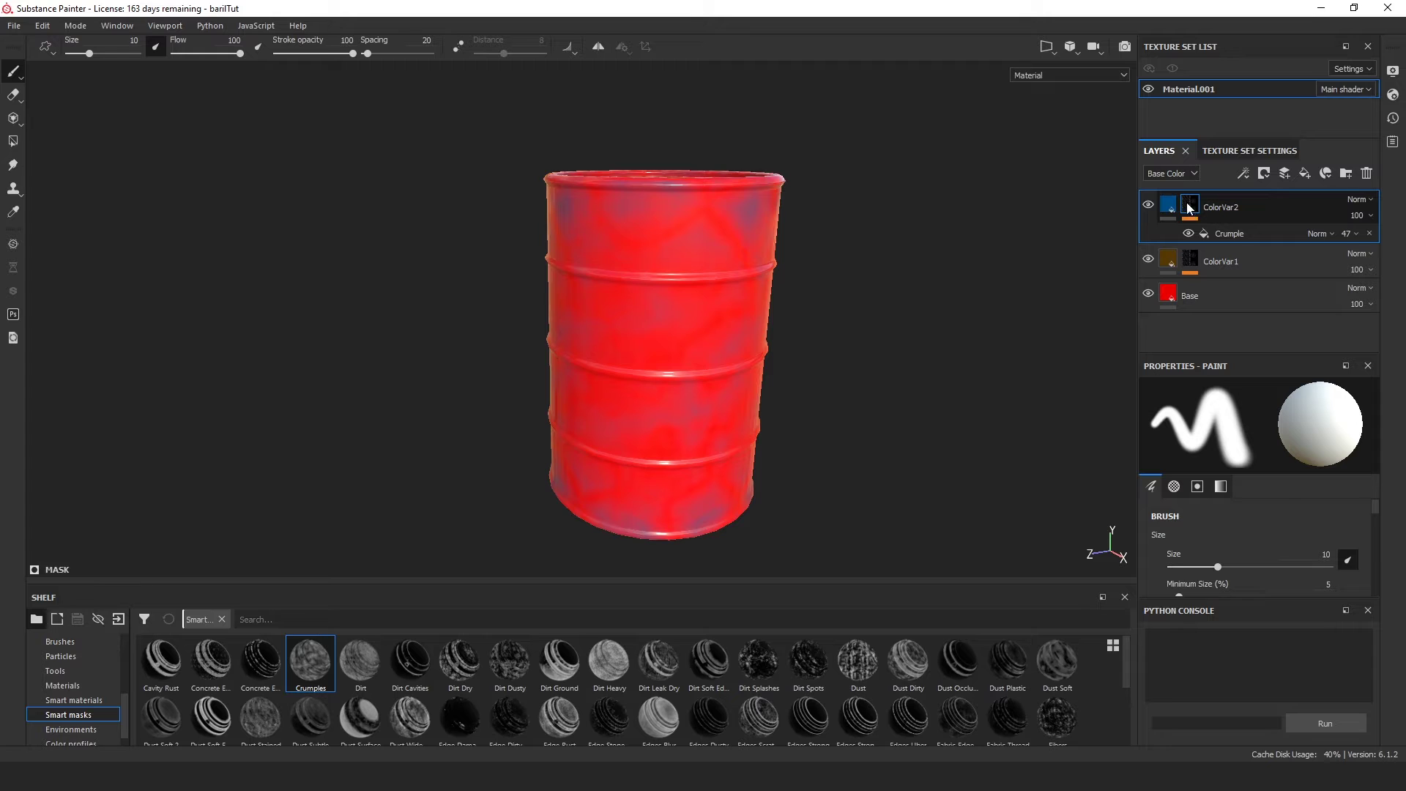
left_click(1233, 236)
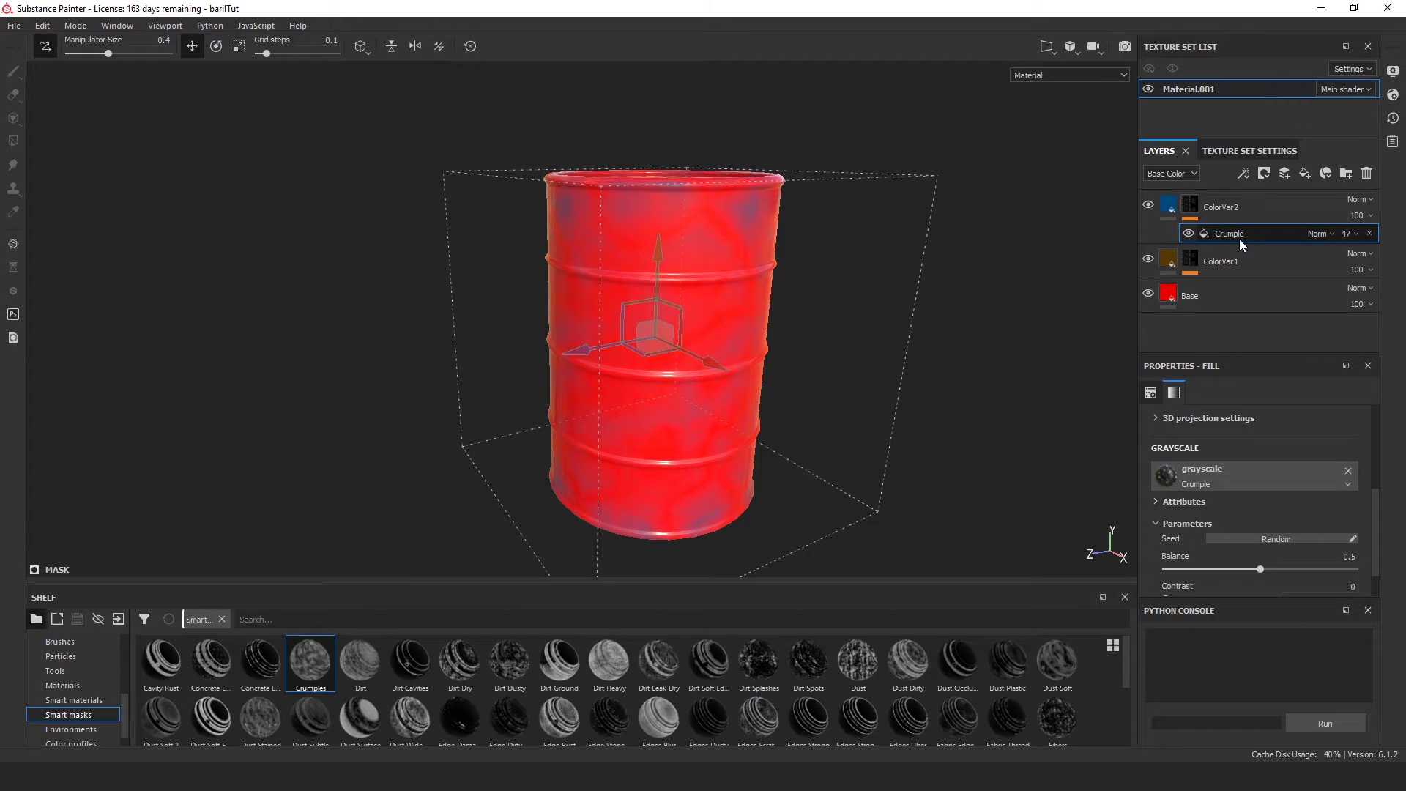
left_click(1260, 539)
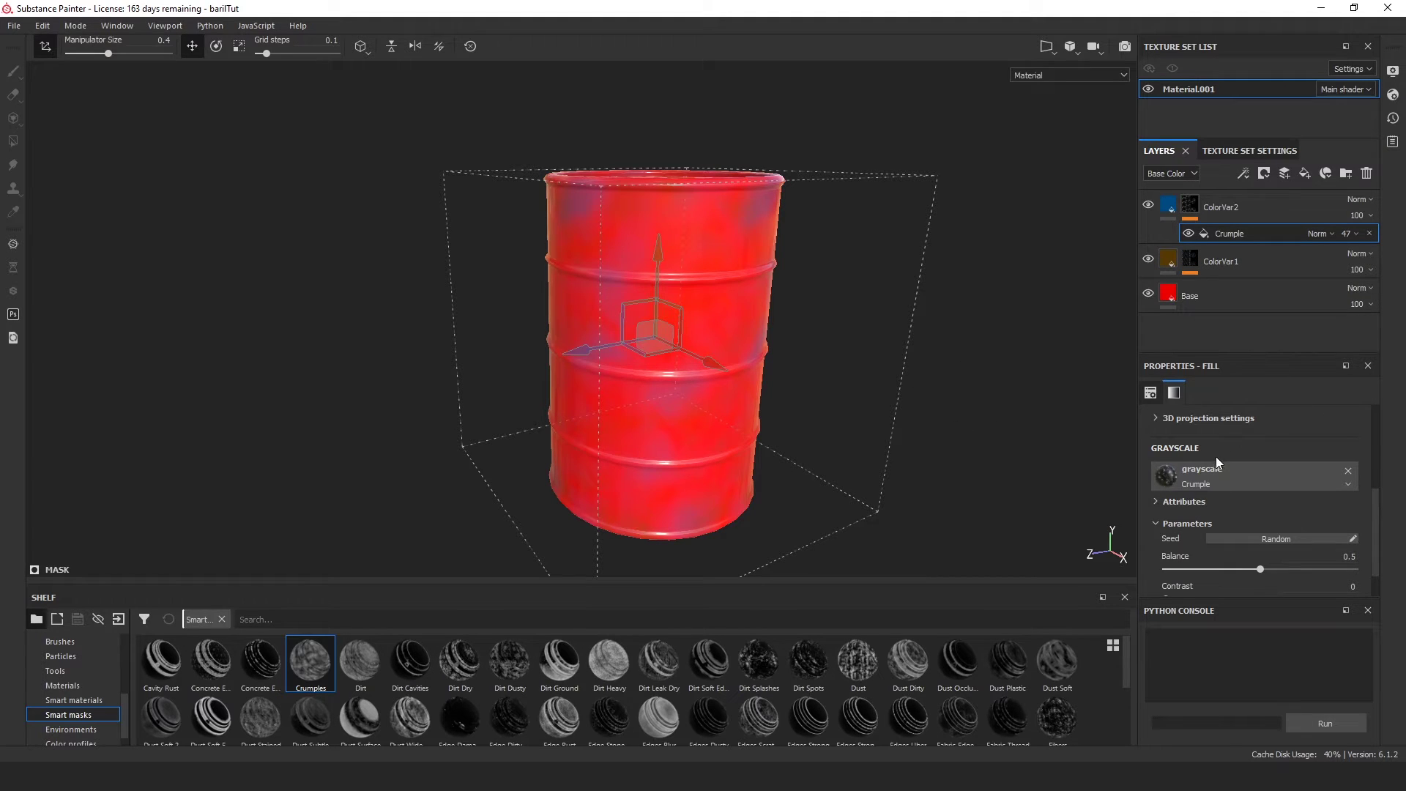
left_click(1272, 539)
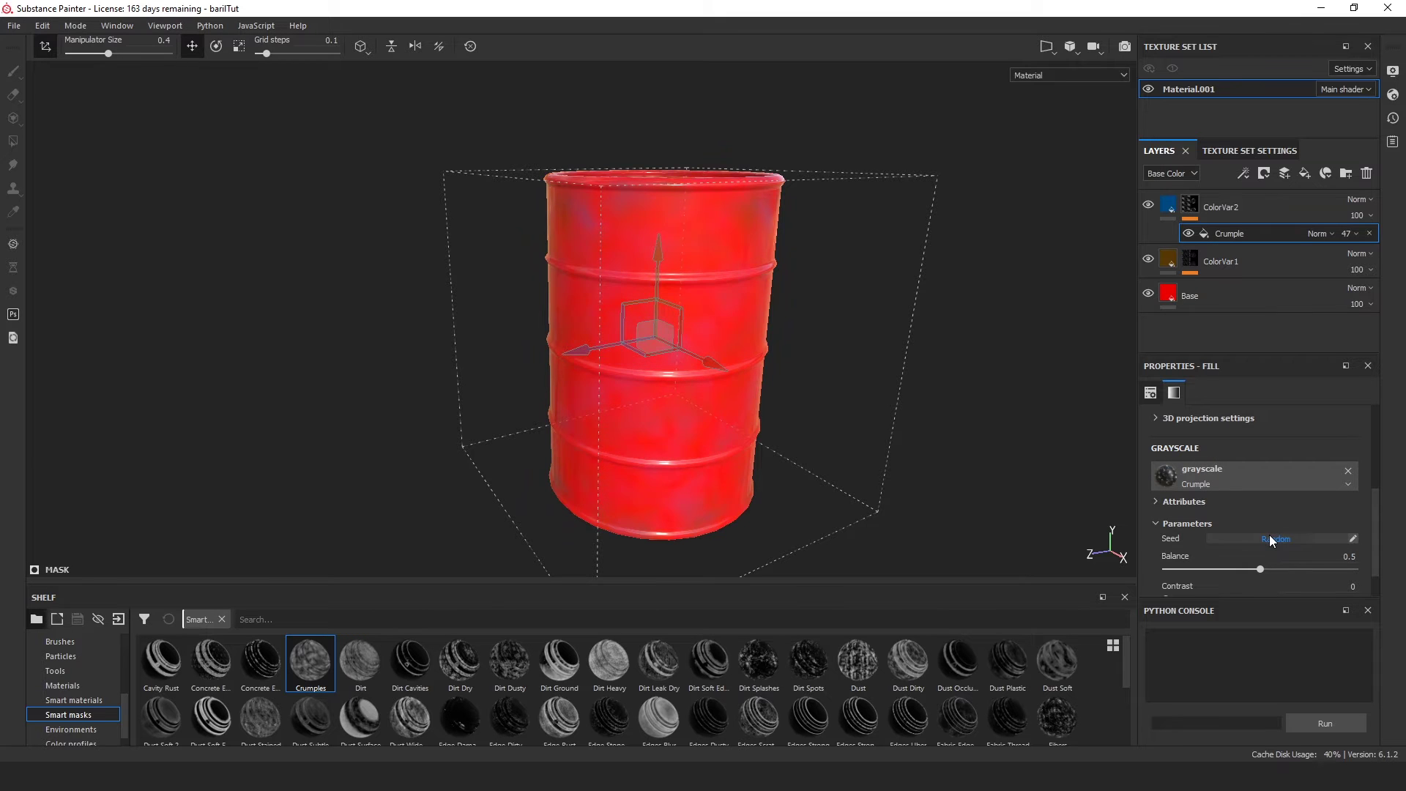
left_click(1272, 539)
left_click(1272, 539)
left_click(1271, 539)
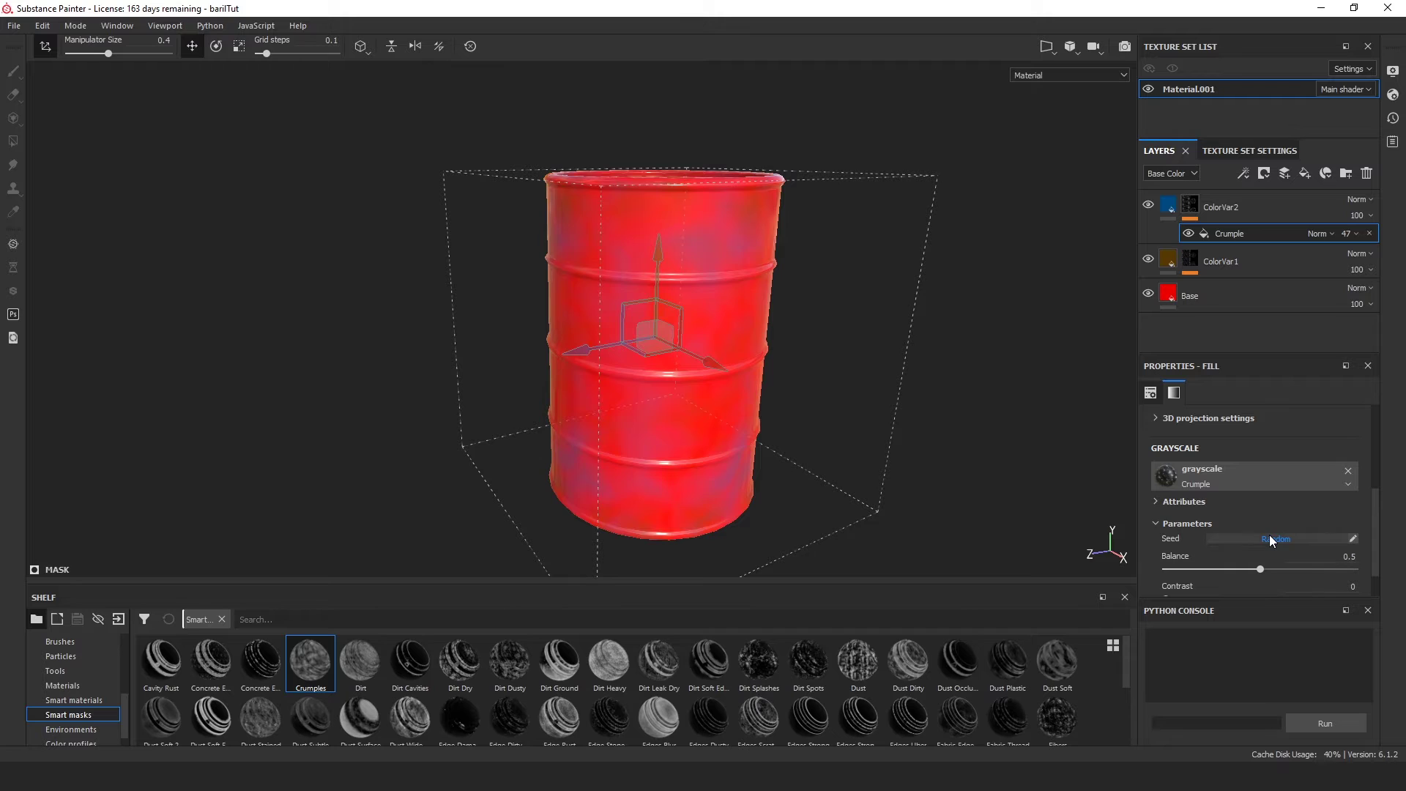
left_click(1270, 539)
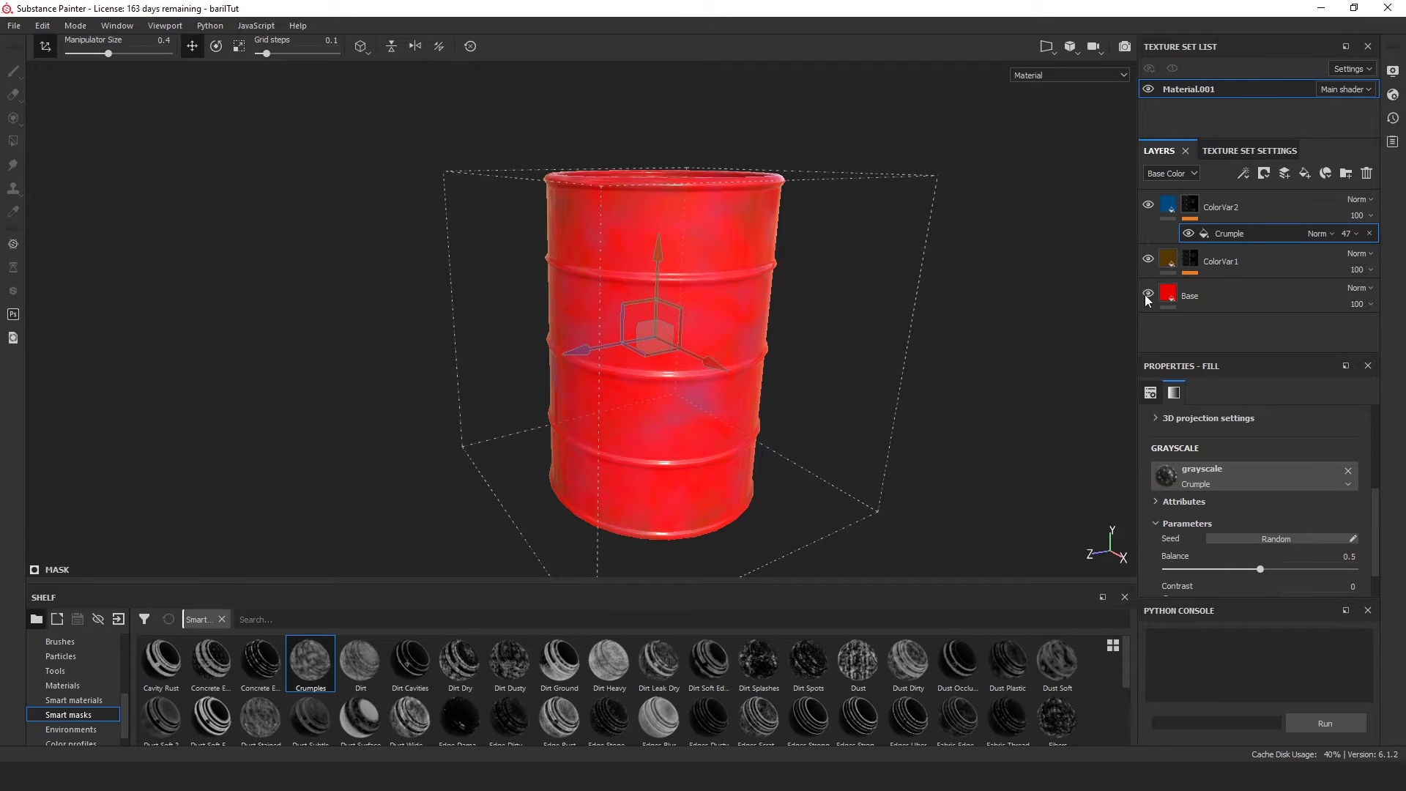
Reduce the opacity of the Crumple effect in the ColorVar2 mask to 13.
left_click(1190, 209)
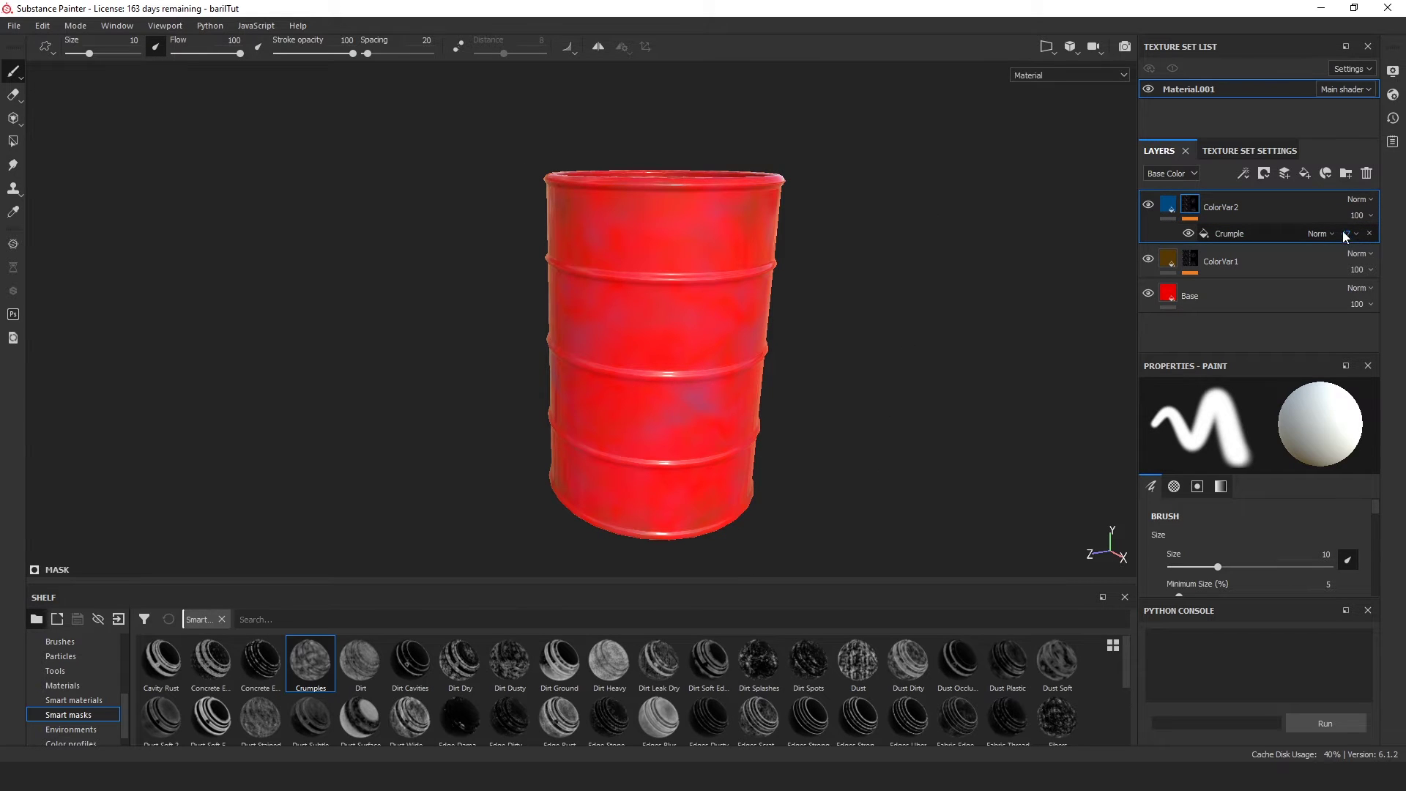
left_click(1346, 233)
left_click_drag(1368, 262, 1341, 255)
Slightly brighten the blue base color of the ColorVar2 layer to a V of 0.246.
left_click(1174, 205)
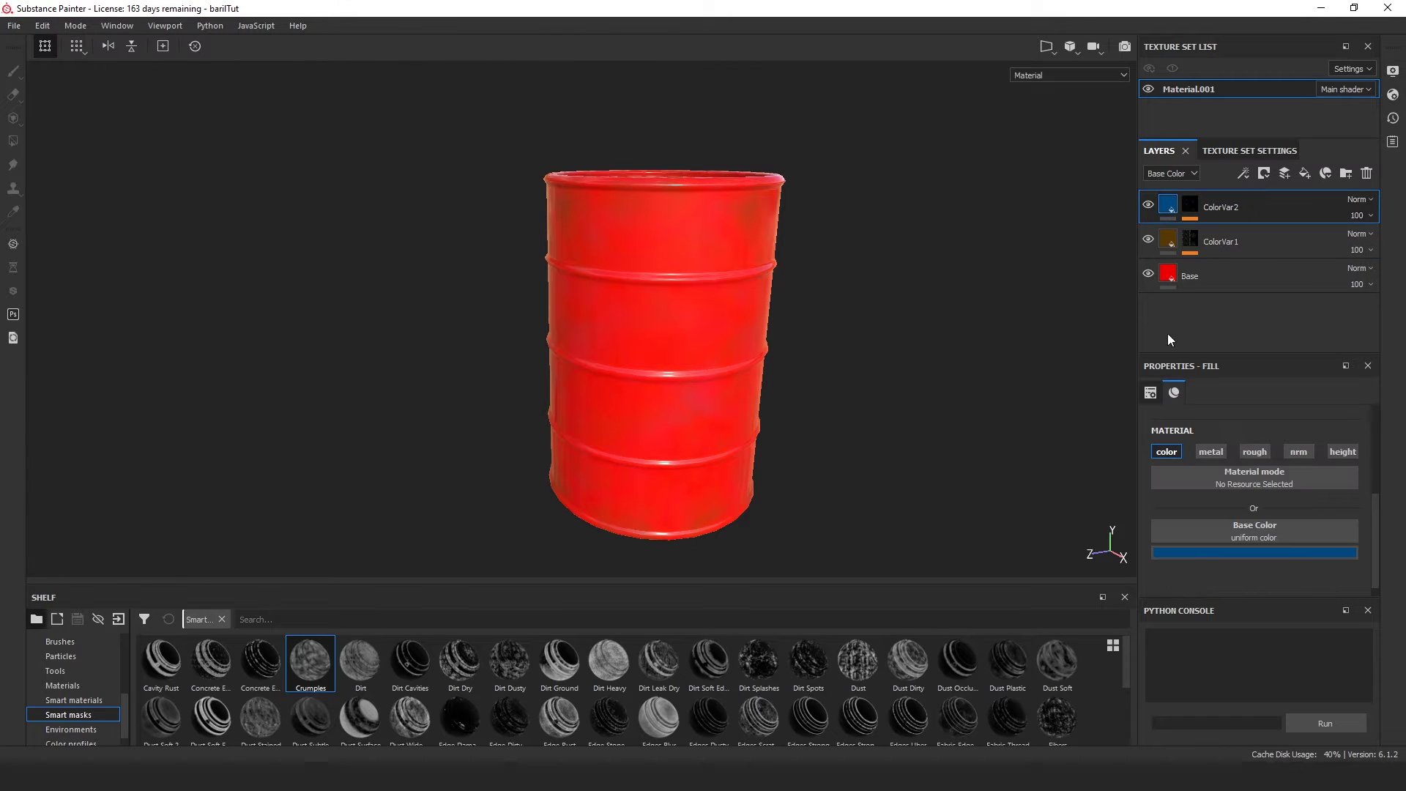
left_click(1220, 554)
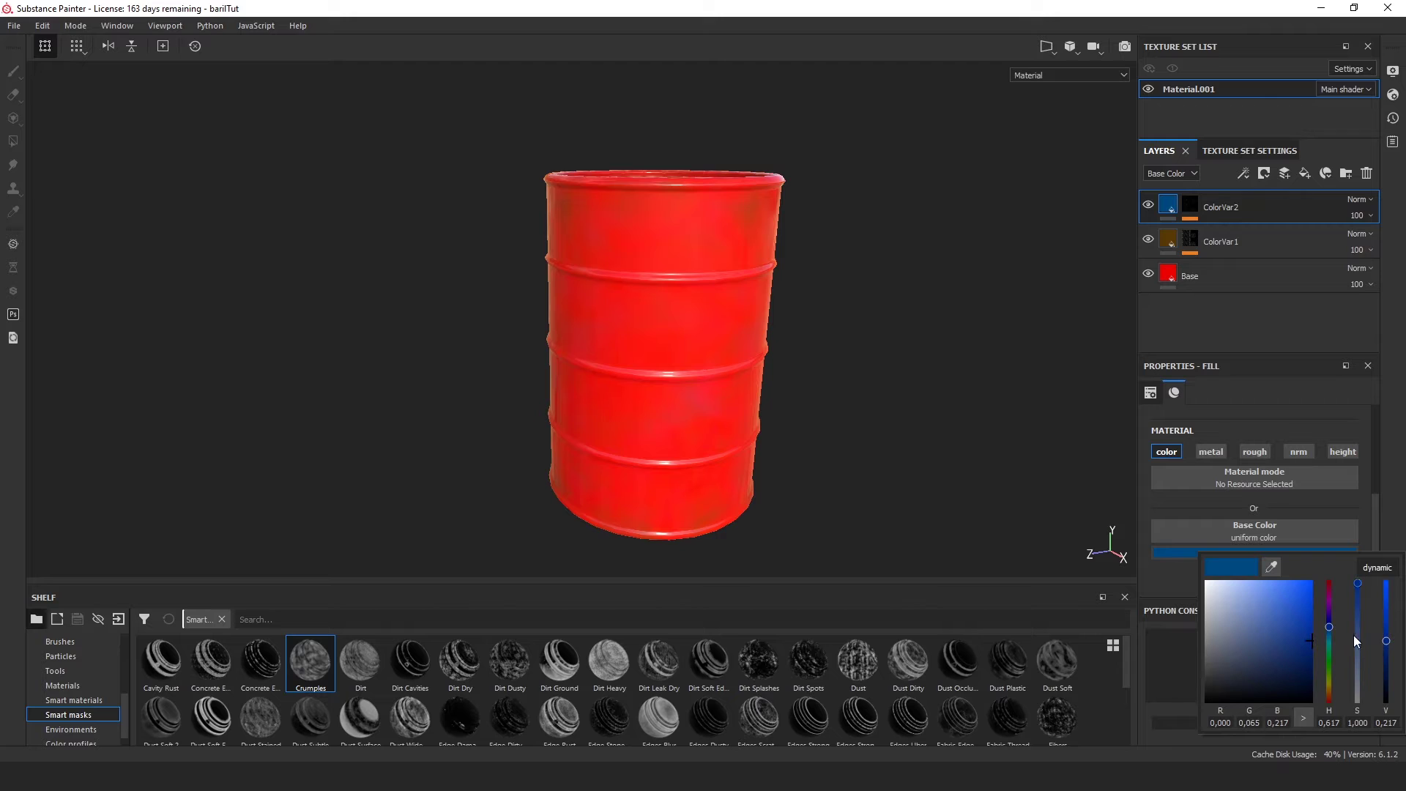
left_click_drag(1386, 641, 1338, 637)
Set the opacity of the Crumple effect in the ColorVar2 mask to 9.
left_click(1213, 209)
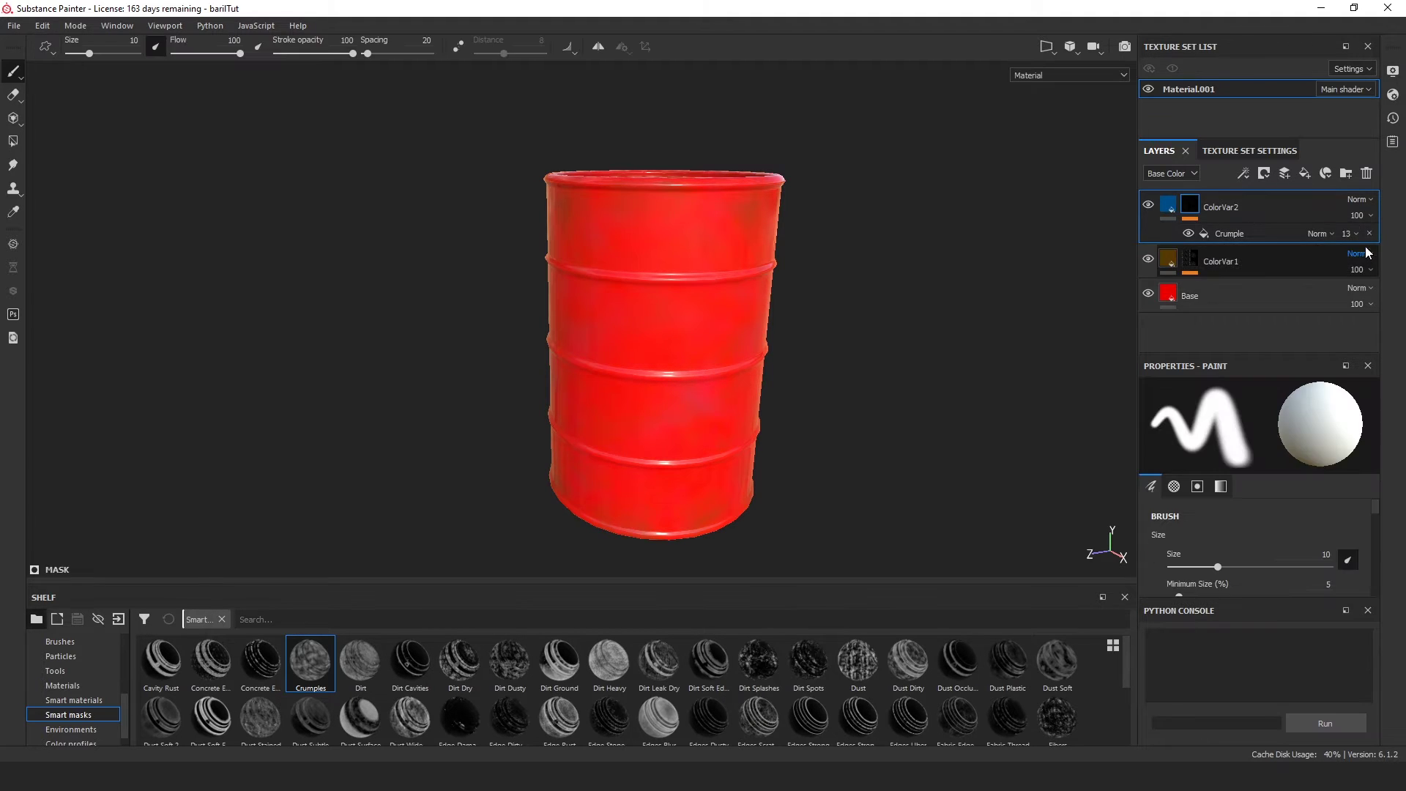
left_click(1352, 233)
mouse_move(1357, 260)
left_mouse_down()
mouse_move(1400, 259)
mouse_move(1342, 272)
left_mouse_up()
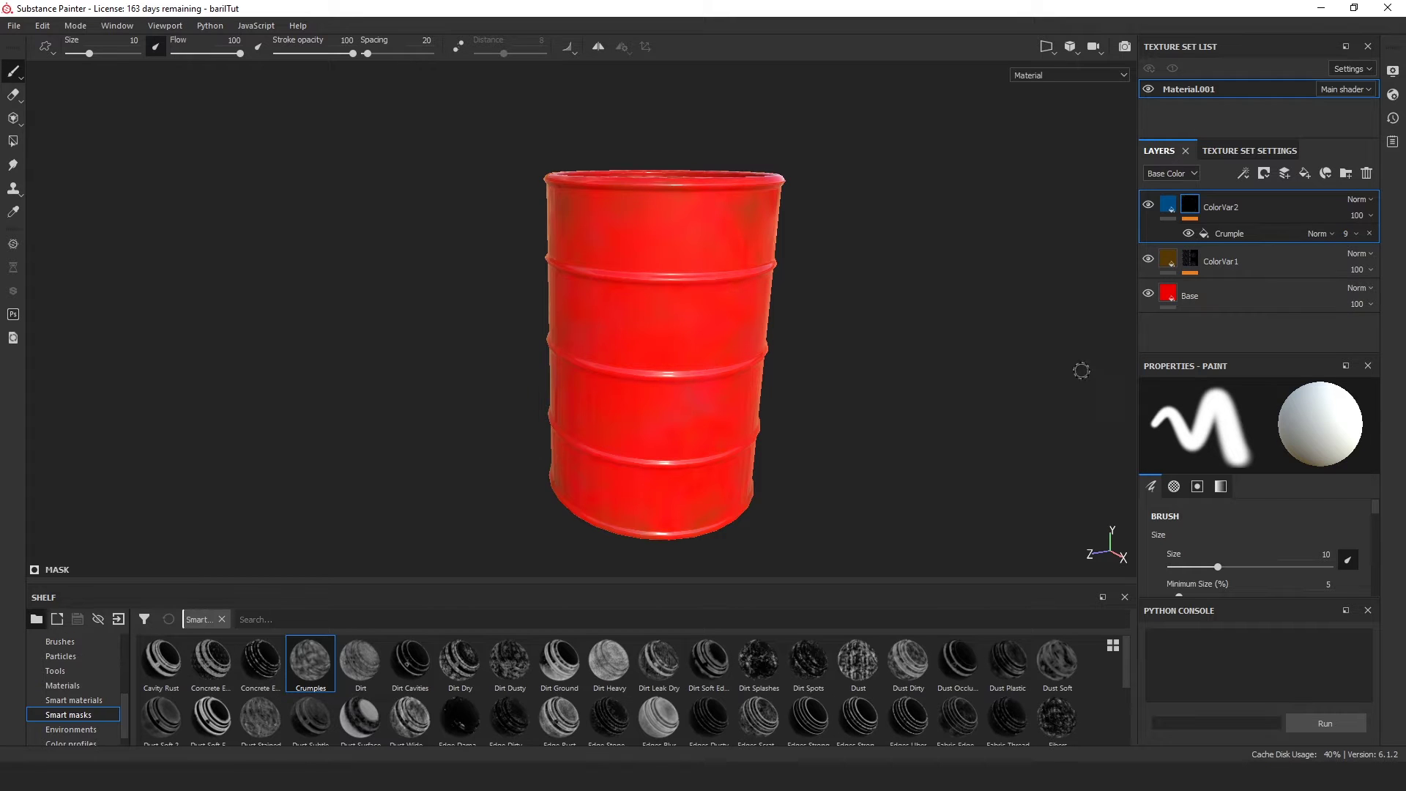
Examine the barrel from several angles and distances to judge the subtle color variation on its surface.
scroll(1025, 352, "down", 2)
scroll(994, 340, "up", 2)
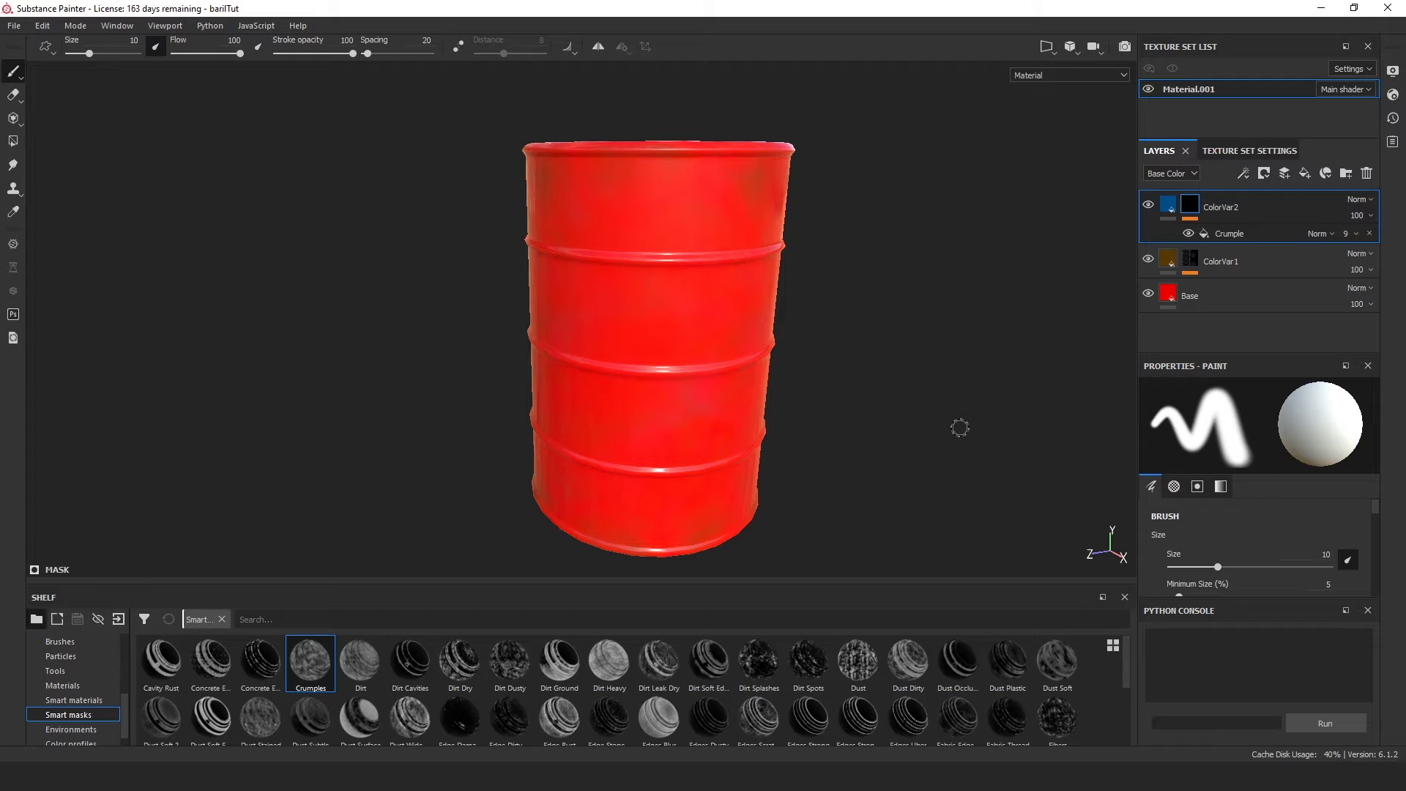
mouse_move(957, 434)
left_mouse_down("alt")
mouse_move(912, 411)
mouse_move(974, 417)
left_mouse_up("alt")
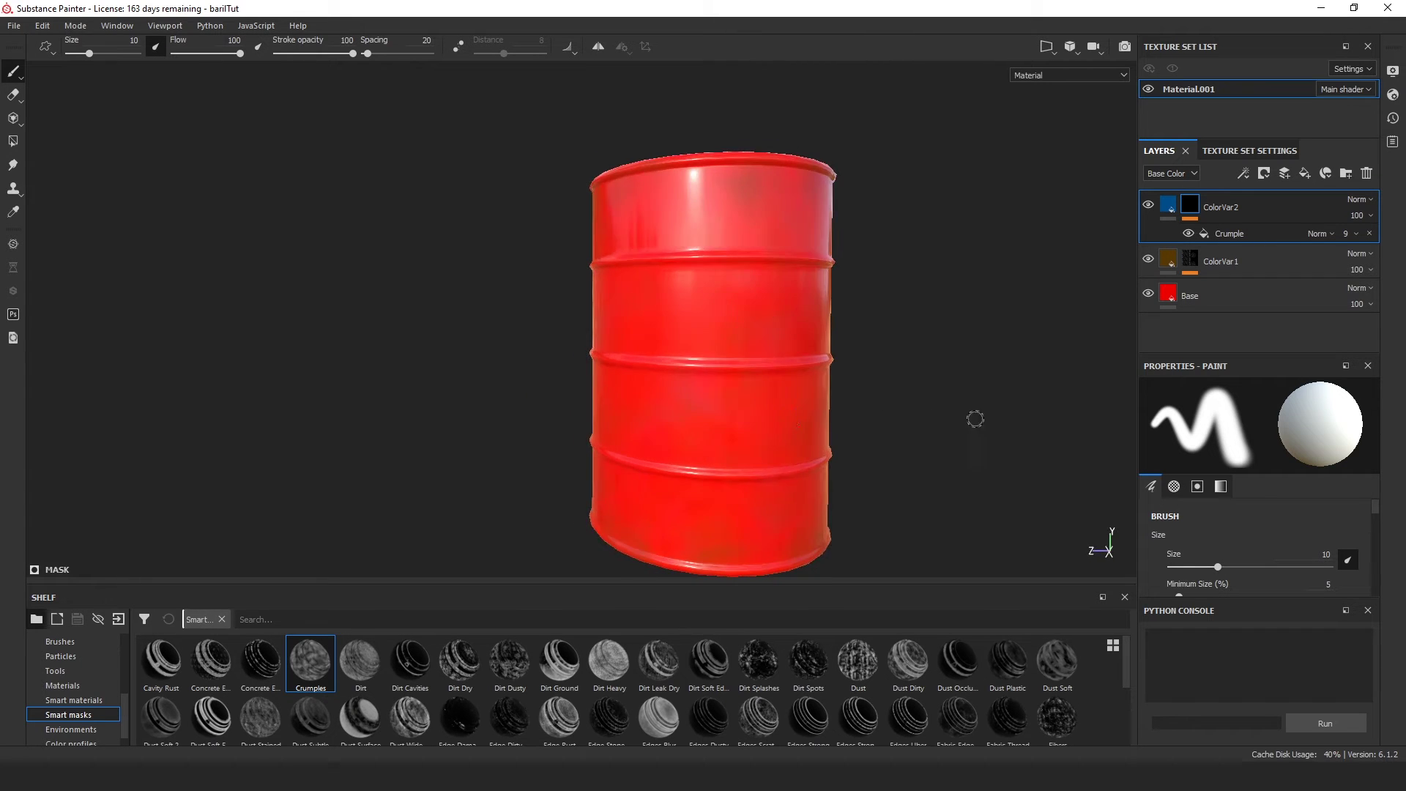
middle_click_drag(973, 417, 803, 400, "alt")
scroll(804, 399, "down", 3)
left_click_drag(692, 378, 838, 407, "alt")
middle_click_drag(654, 326, 845, 371, "alt")
scroll(835, 373, "down", 1)
scroll(752, 400, "up", 2)
scroll(753, 399, "up", 3)
left_click_drag(828, 402, 915, 401, "alt")
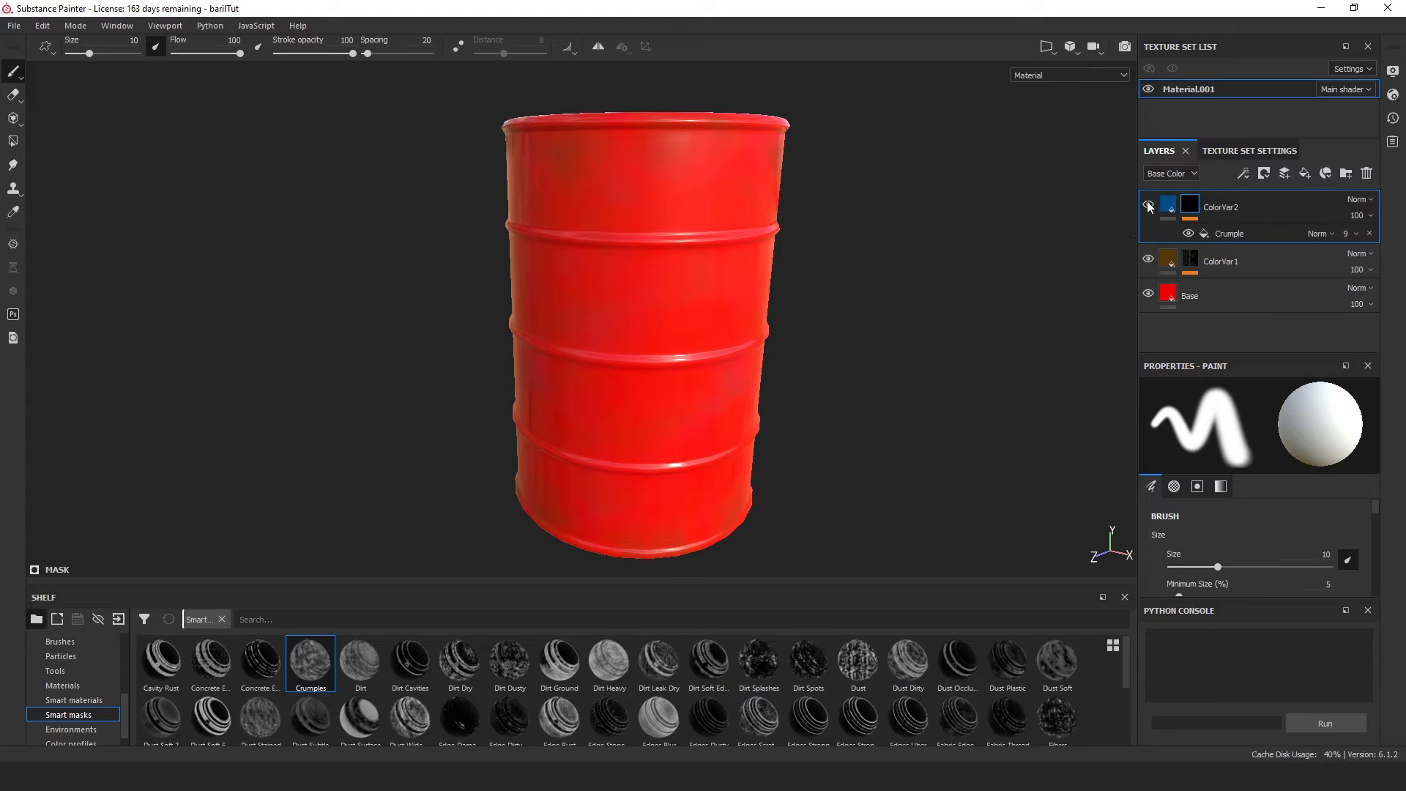
scroll(980, 298, "down", 3)
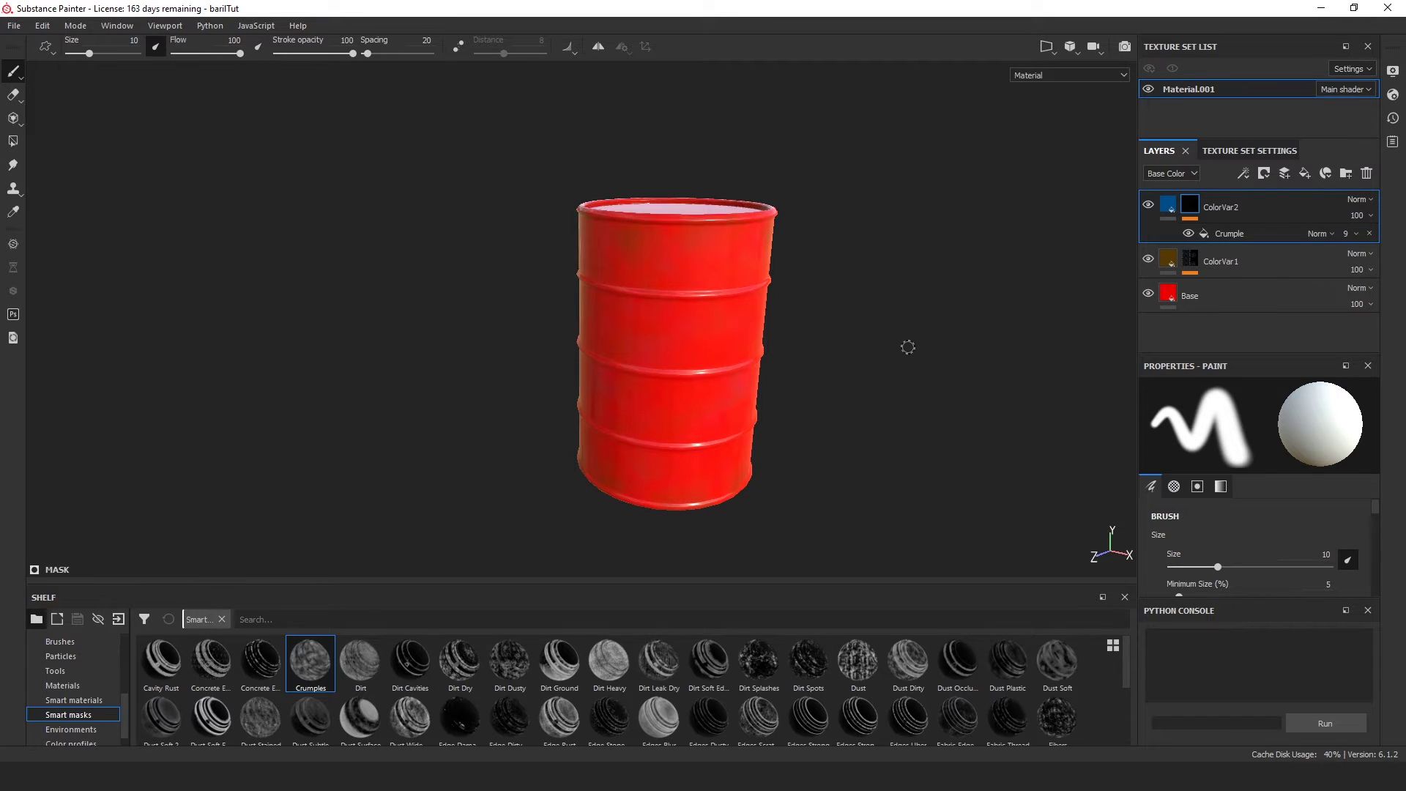
scroll(907, 347, "up", 2)
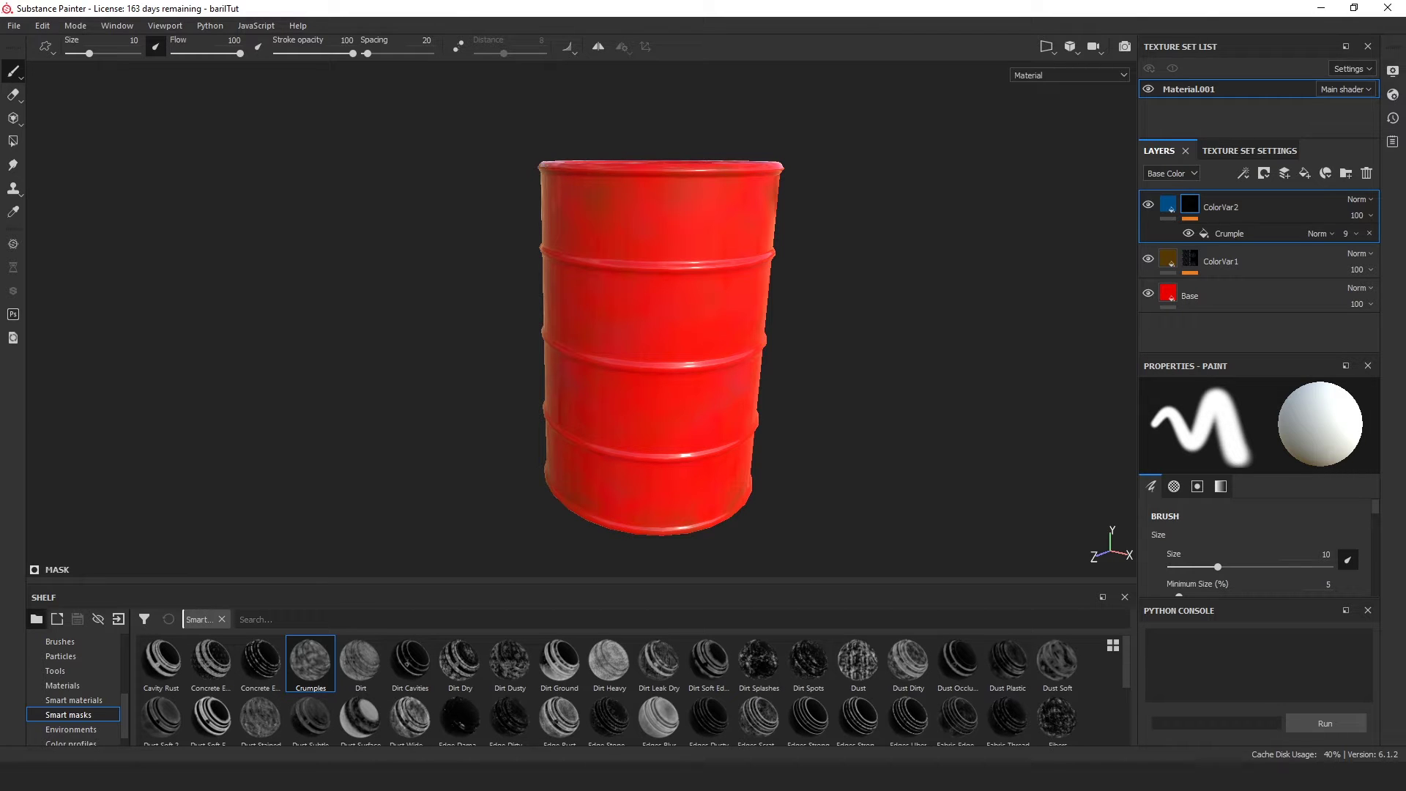
left_click_drag(904, 355, 866, 352, "alt")
Duplicate the ColorVar2 layer and set the copy's base color to a dark green with R 0.034, G 0.064 and B 0.001.
left_click(1167, 208)
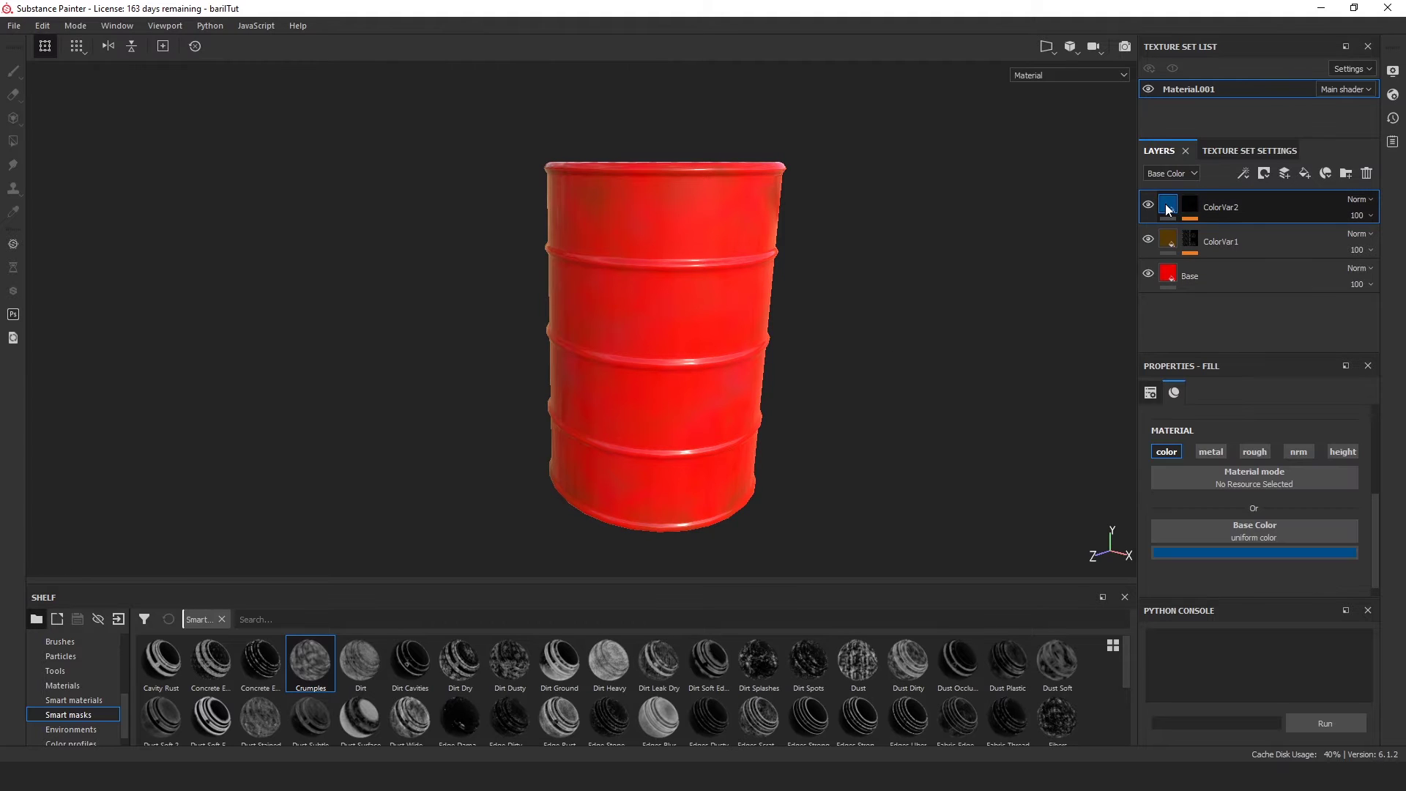
right_click(1169, 208)
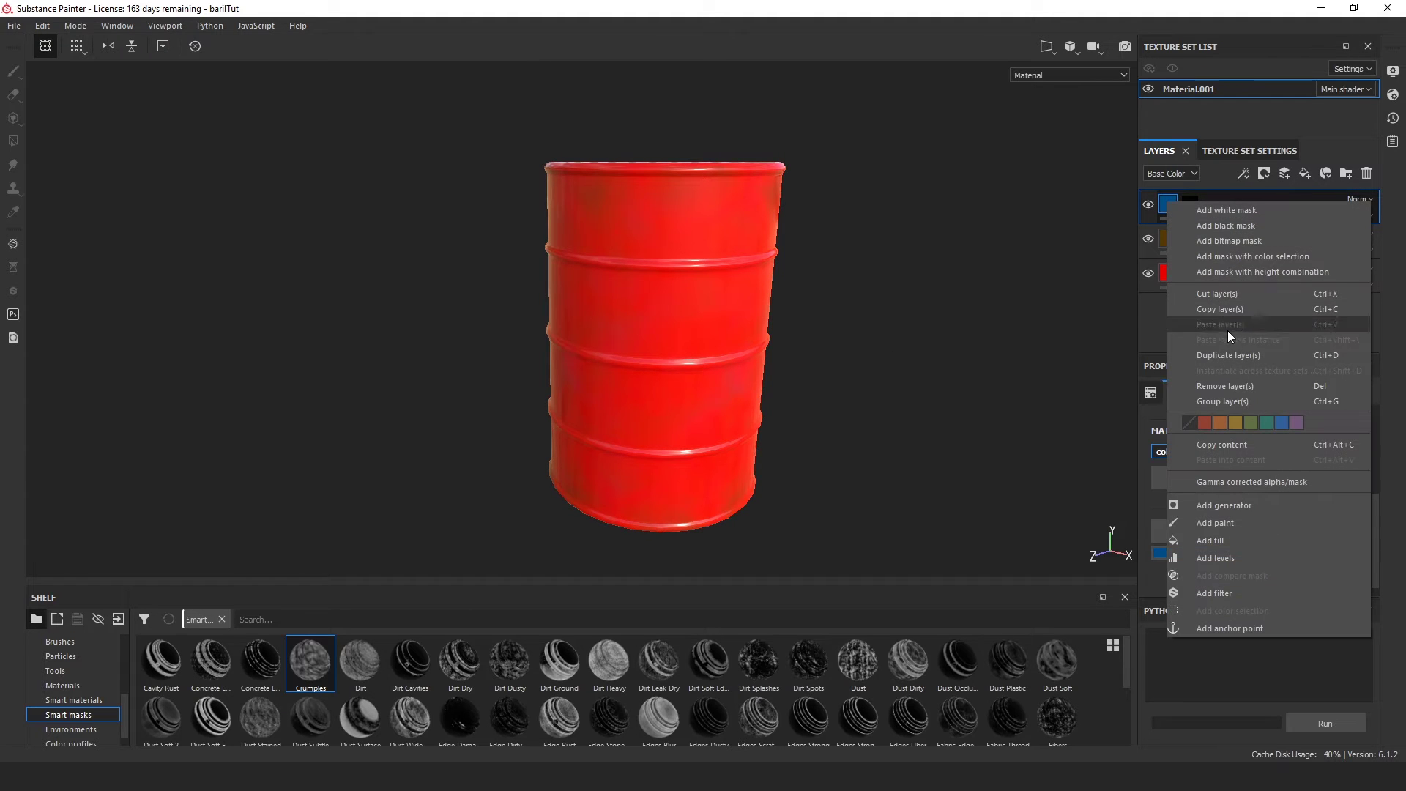
left_click(1224, 355)
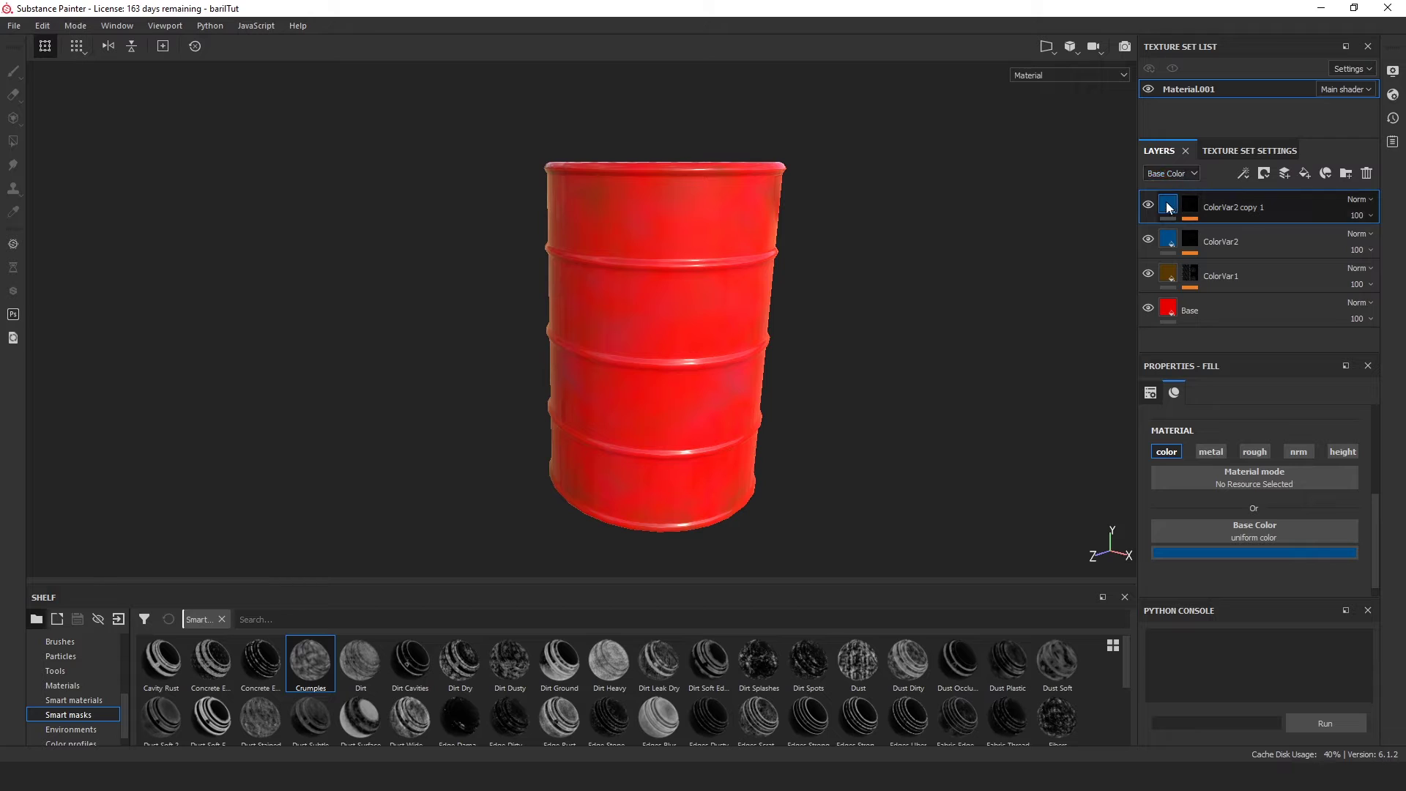
left_click(1232, 550)
left_click(1328, 692)
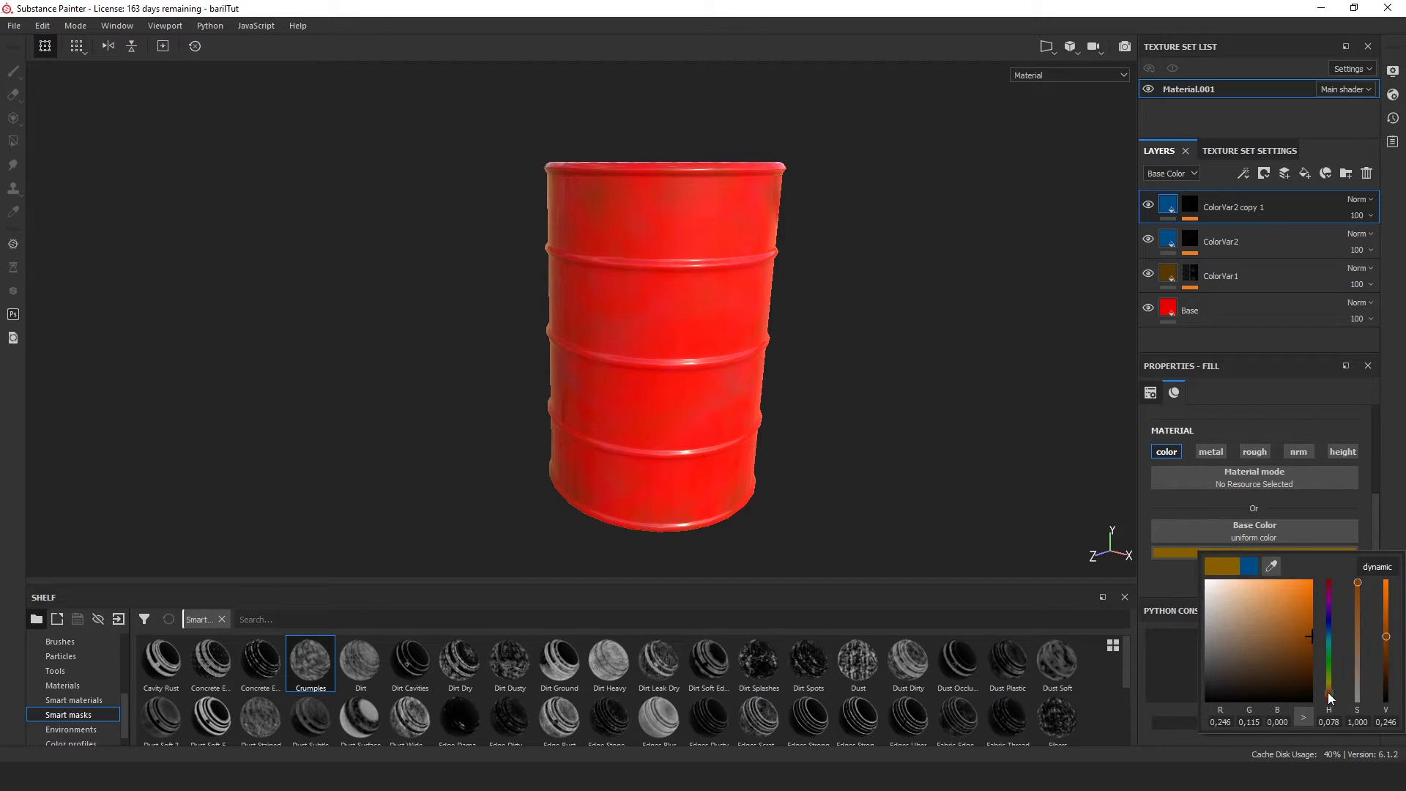
left_click(1310, 672)
mouse_move(1311, 674)
left_mouse_down()
mouse_move(1327, 677)
mouse_move(1301, 667)
left_mouse_up()
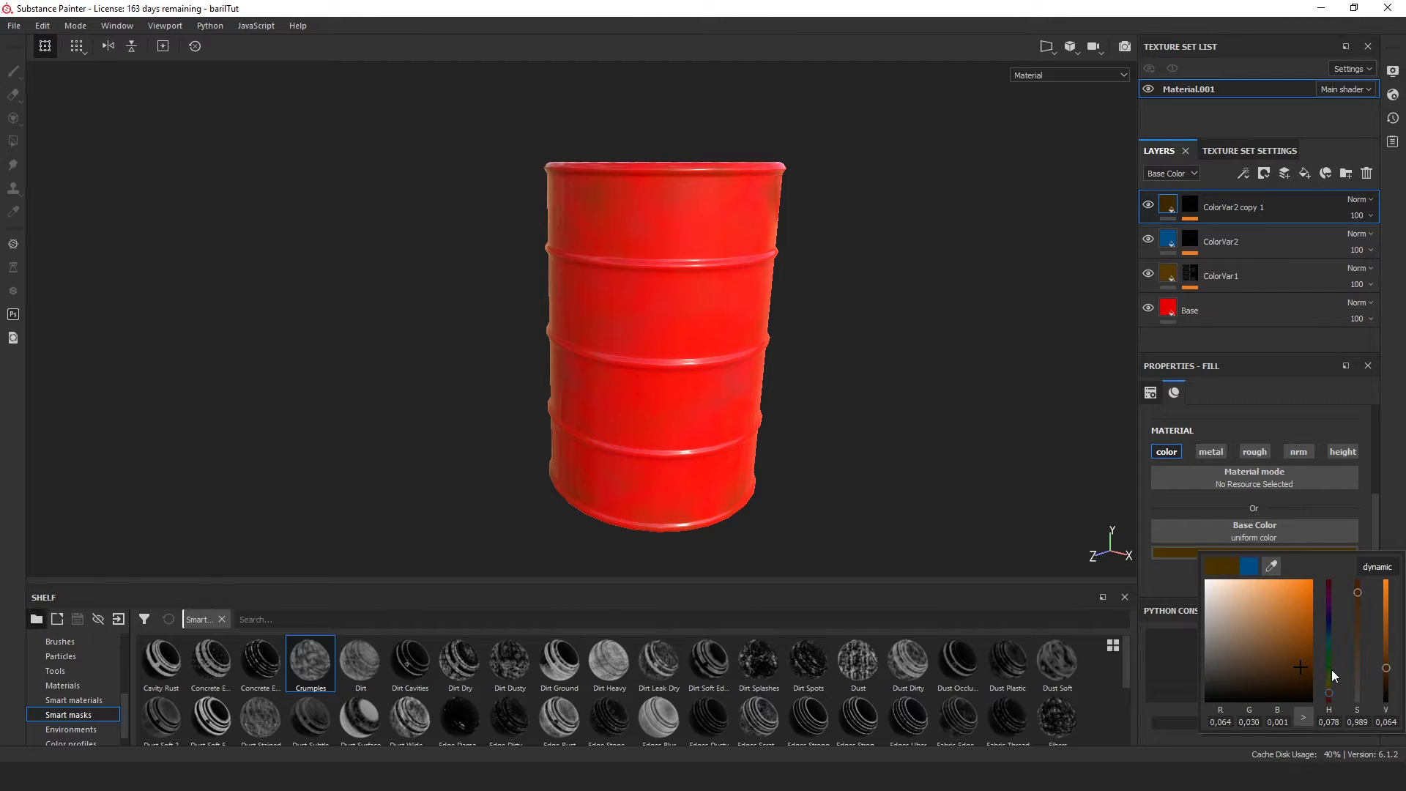
left_click(1330, 671)
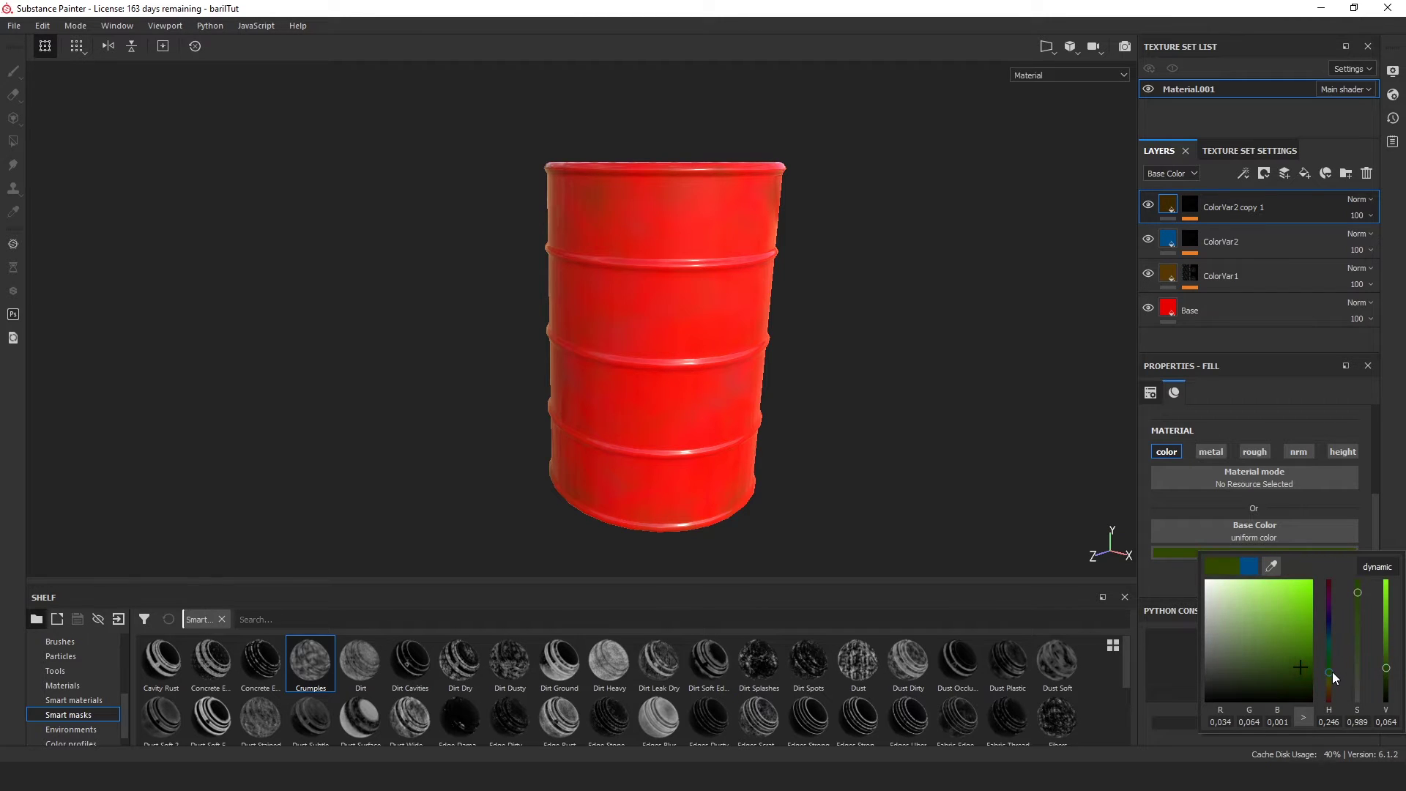
Preview the Crumple effect in the green copy's mask at opacity 100, and reduce its opacity to 13.
left_click(1189, 208)
right_click(1189, 211)
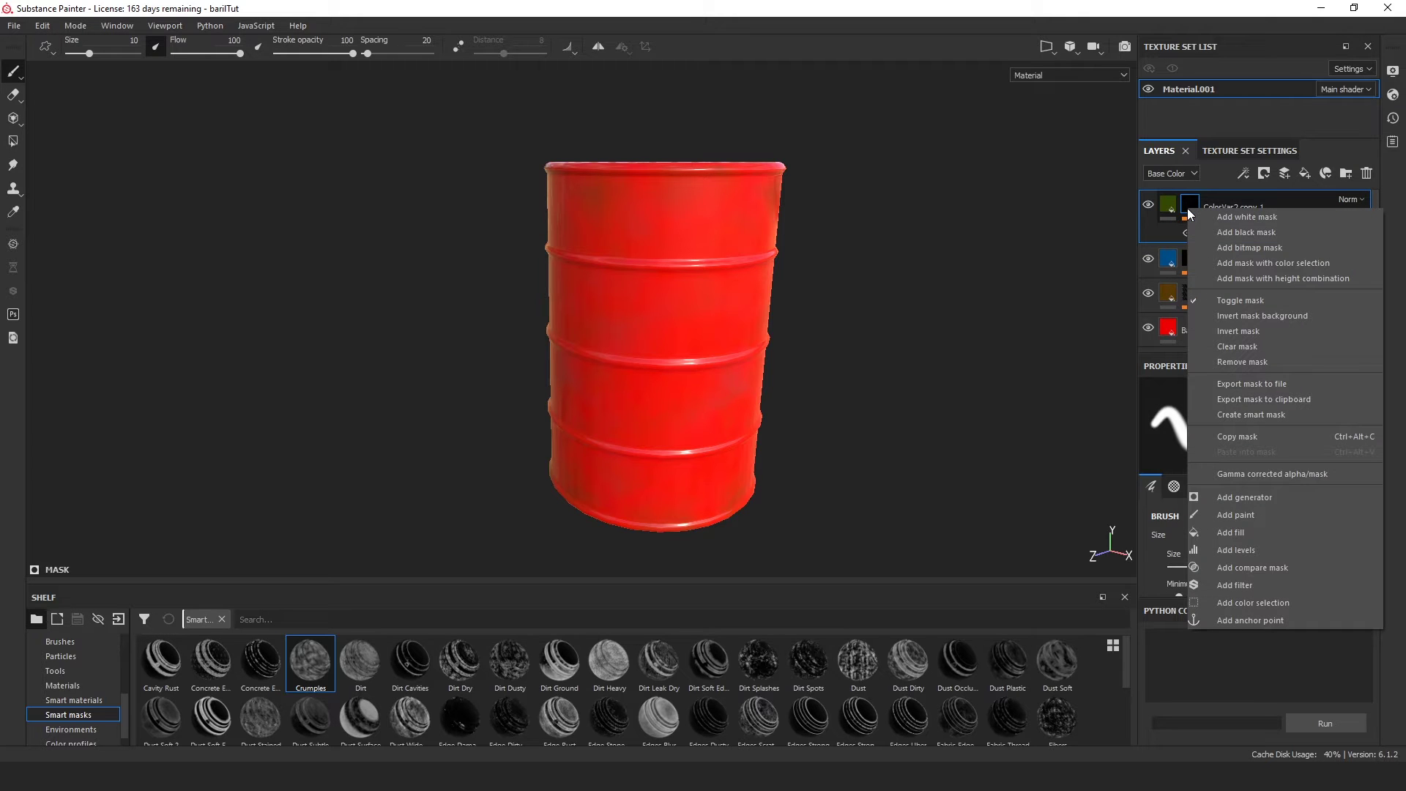
key("Escape")
left_click(1222, 234)
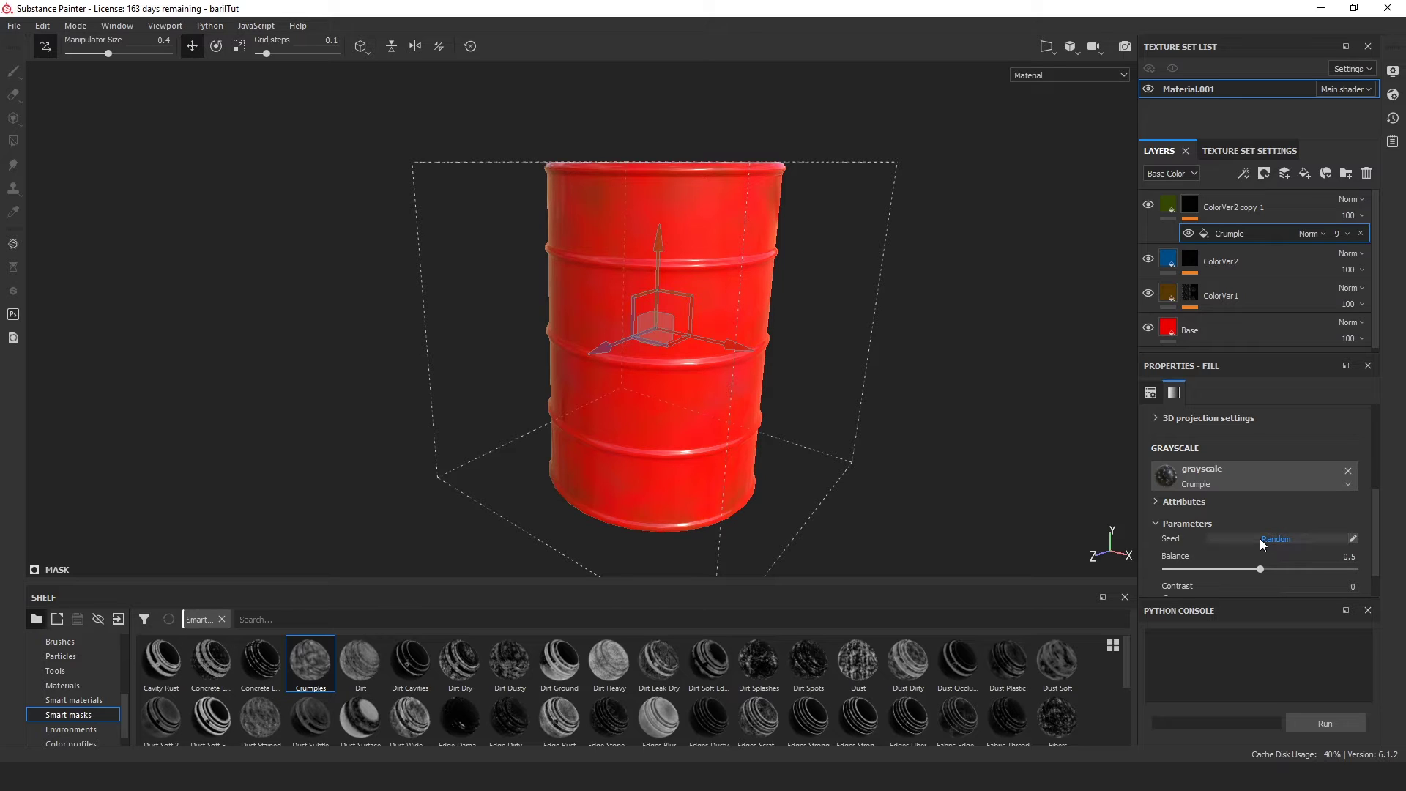
left_click(1348, 234)
left_click_drag(1345, 263, 1404, 270)
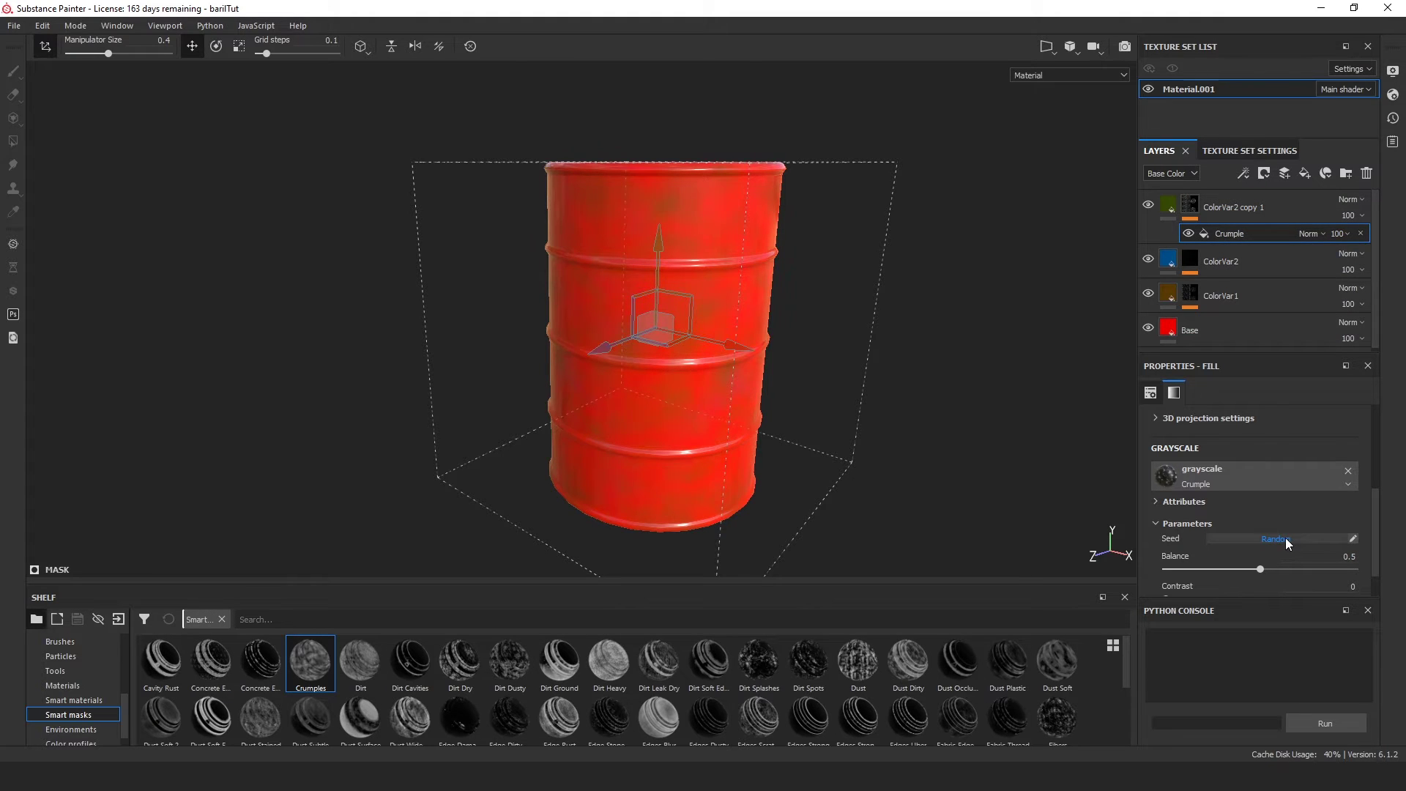
left_click(1330, 234)
left_click_drag(1396, 261, 1342, 276)
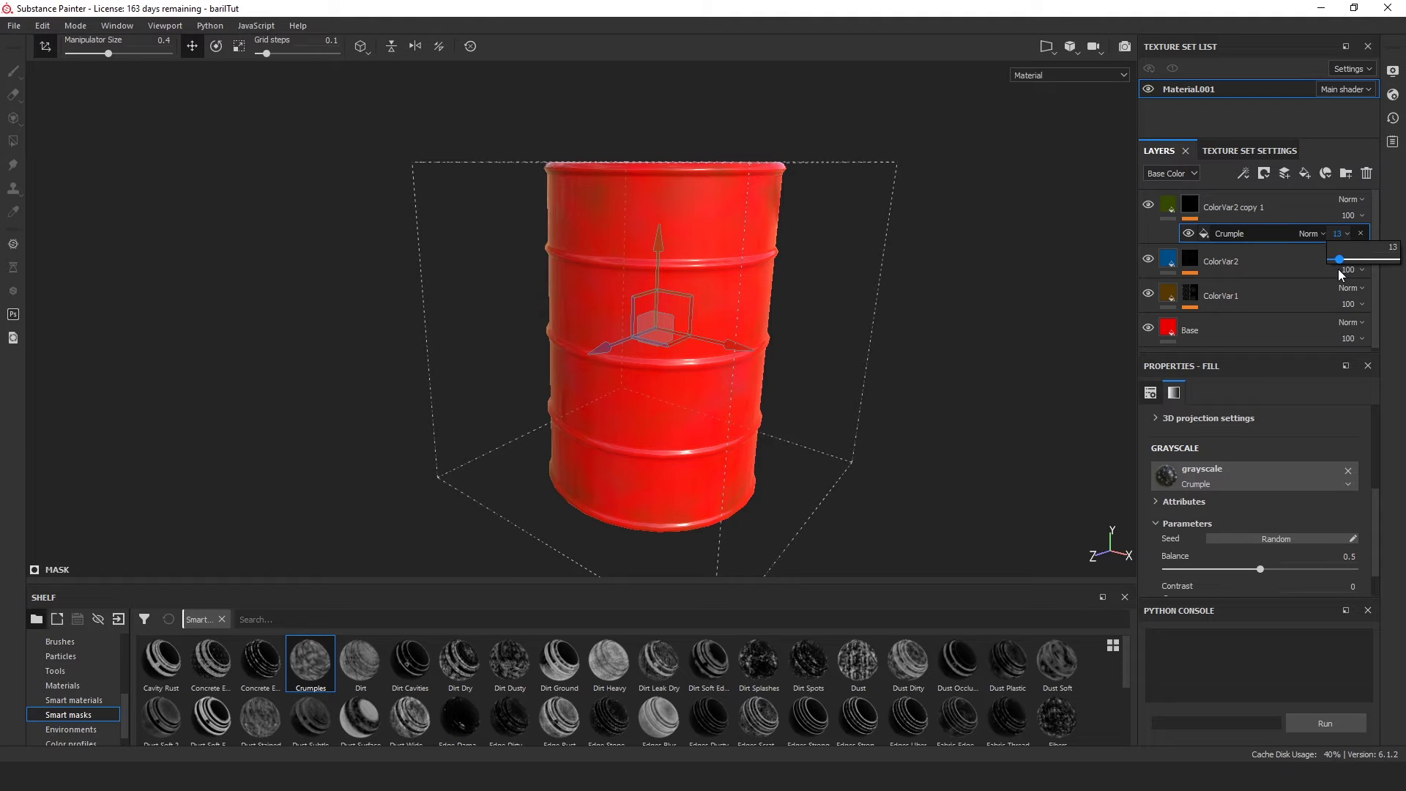
Rename the dark green copy of the ColorVar2 layer as ColorVar3.
scroll(892, 311, "up", 3)
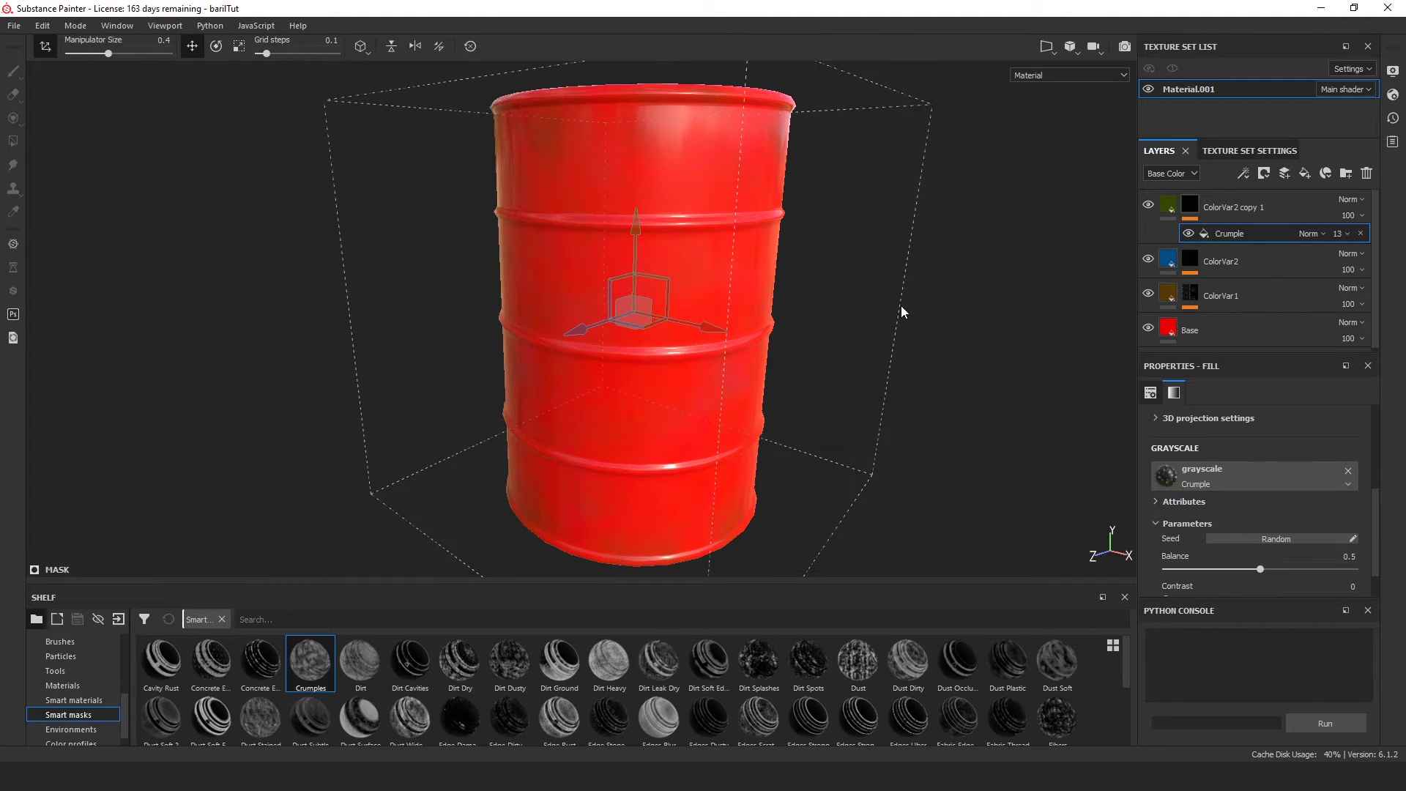
left_click(1208, 209)
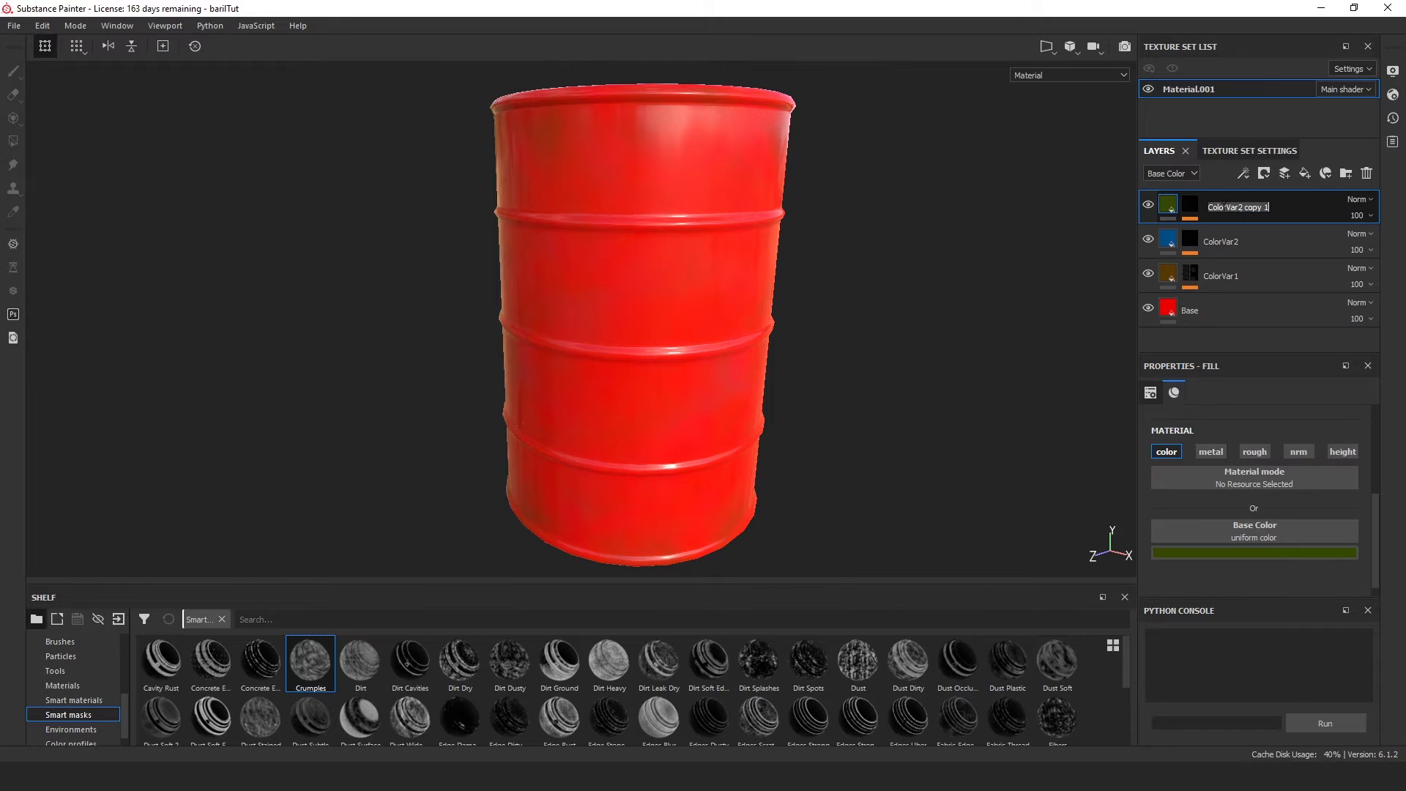
left_click_drag(1270, 208, 1238, 207)
key("BackSpace")
key("Return")
Examine the barrel from different sides and distances to judge how the three color variations blend over the red base.
scroll(828, 366, "down", 3)
left_click_drag(881, 356, 767, 362, "alt")
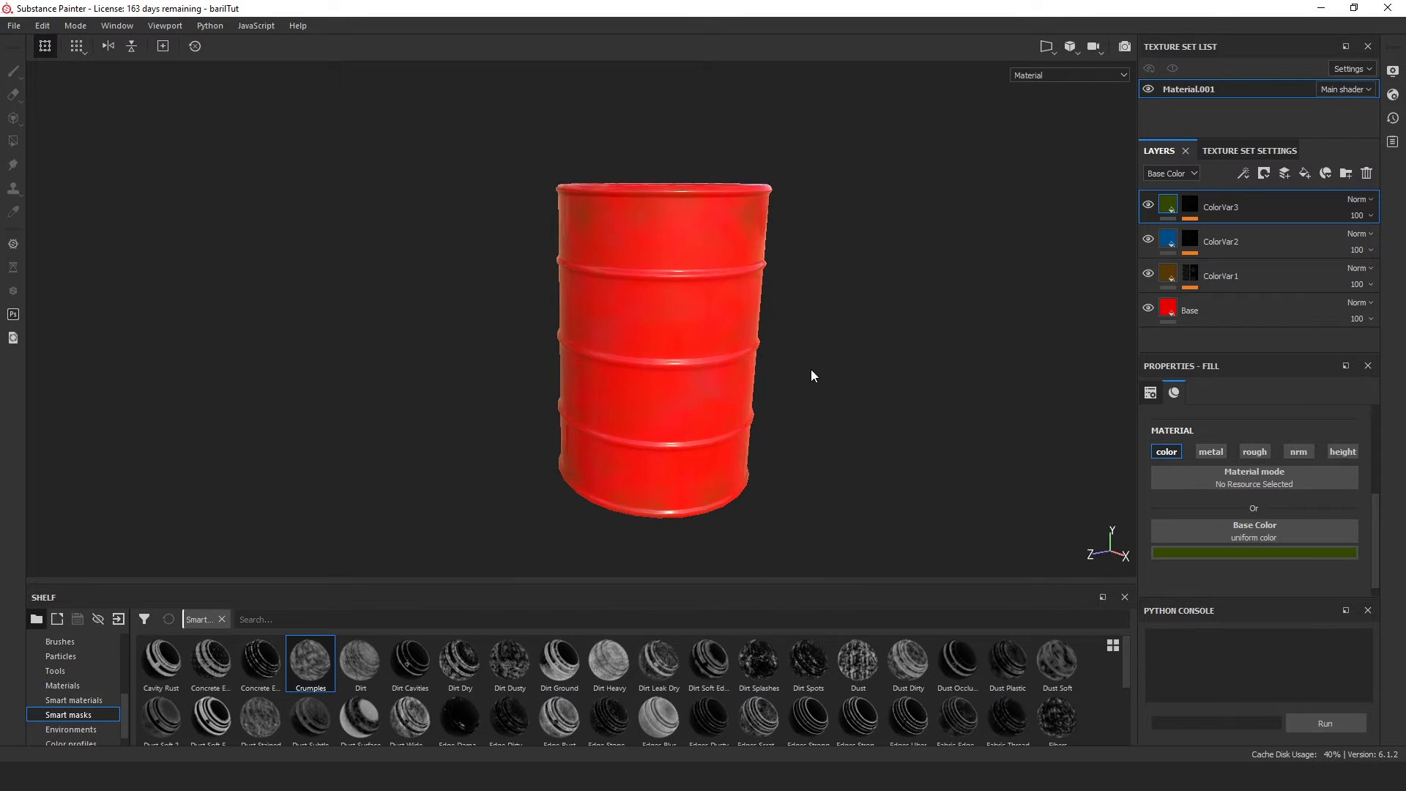
scroll(810, 371, "up", 5)
middle_click_drag(895, 395, 796, 391, "alt")
scroll(797, 391, "down", 4)
scroll(757, 397, "up", 1)
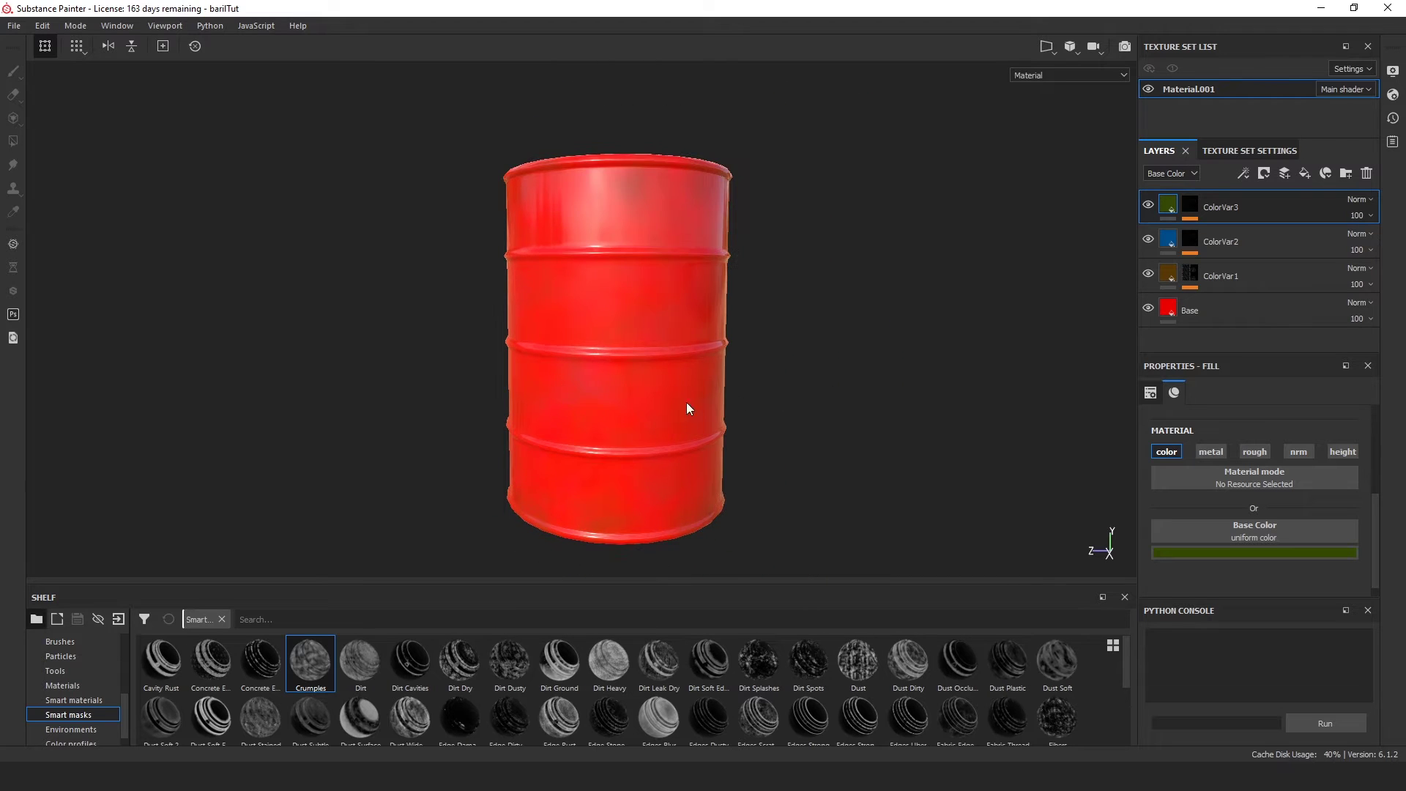
left_click_drag(687, 408, 616, 438, "alt")
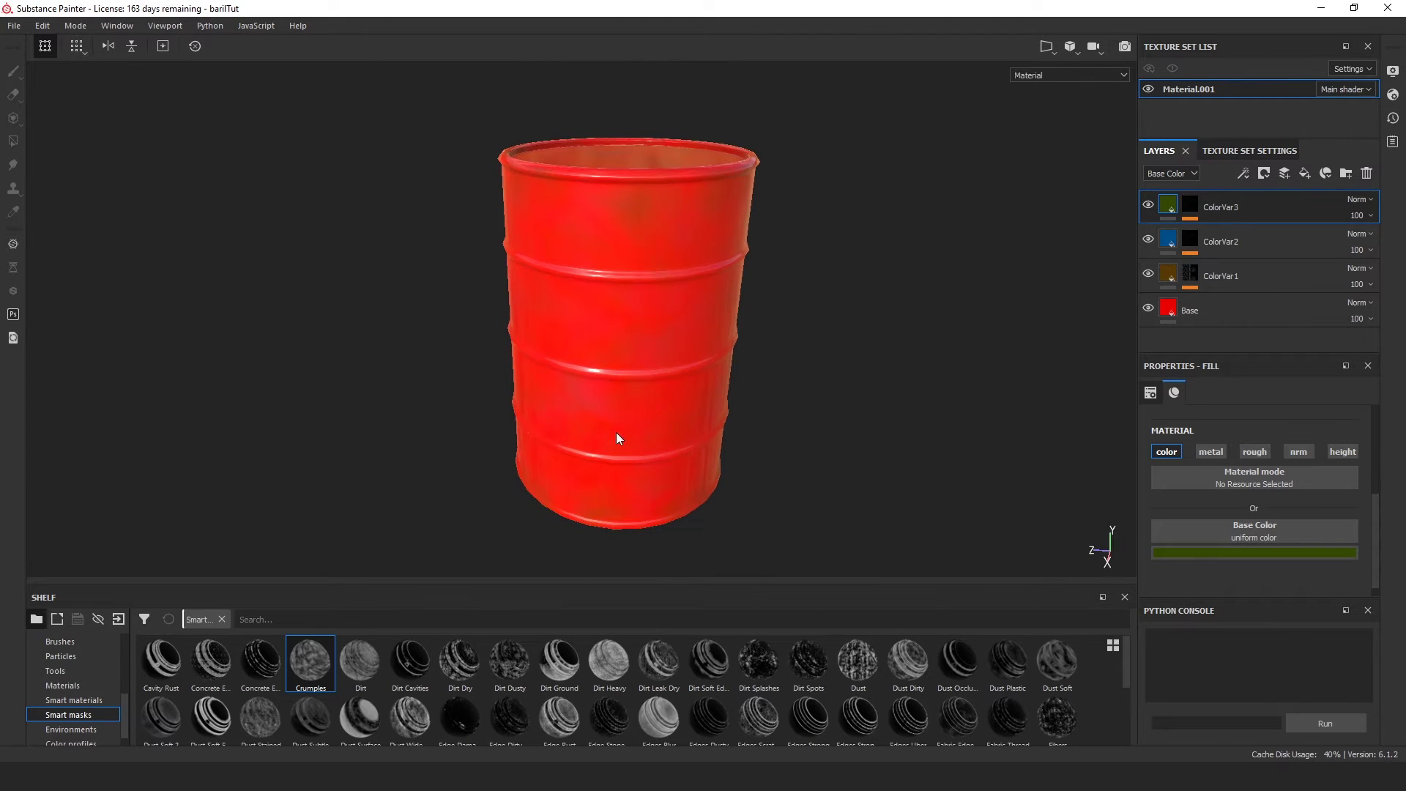
Darken the ColorVar2 layer's base color to a deep blue with R 0.000, G 0.020 and B 0.067.
left_click(1164, 246)
left_click(1256, 557)
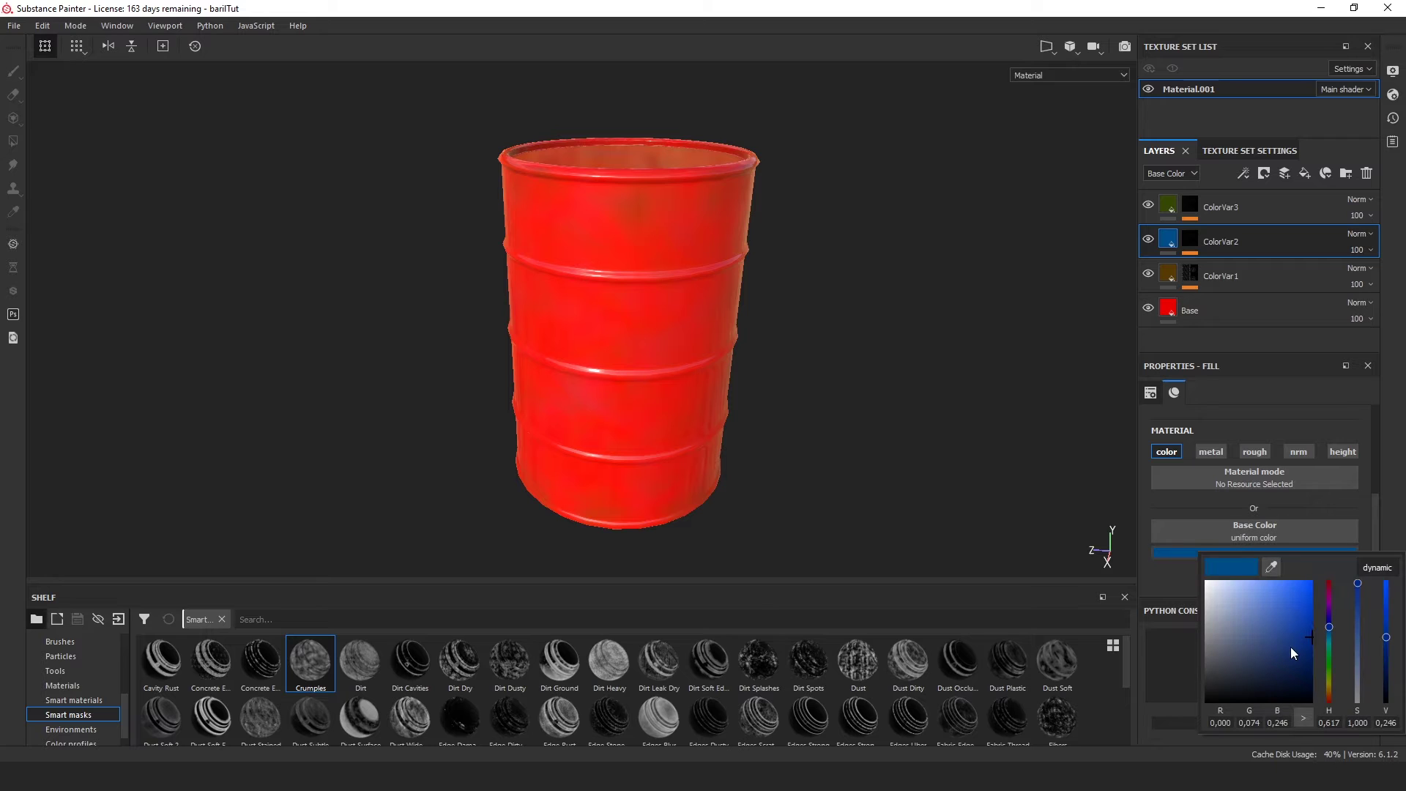
left_click_drag(858, 399, 850, 343, "alt")
left_click(1239, 554)
left_click(1310, 649)
left_click_drag(1310, 649, 1316, 669)
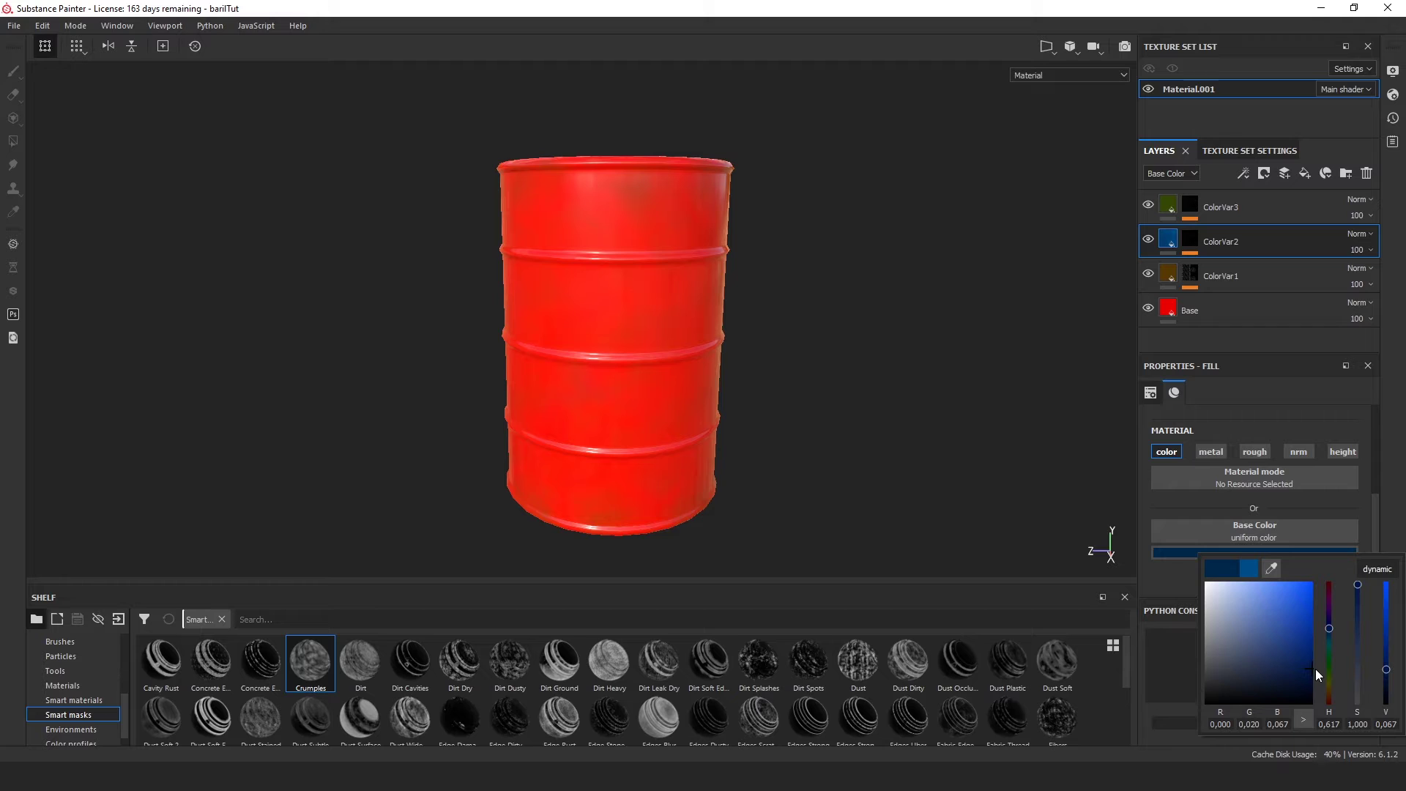
Examine the barrel from several angles to judge the darker blue variation on its surface.
left_click(1184, 233)
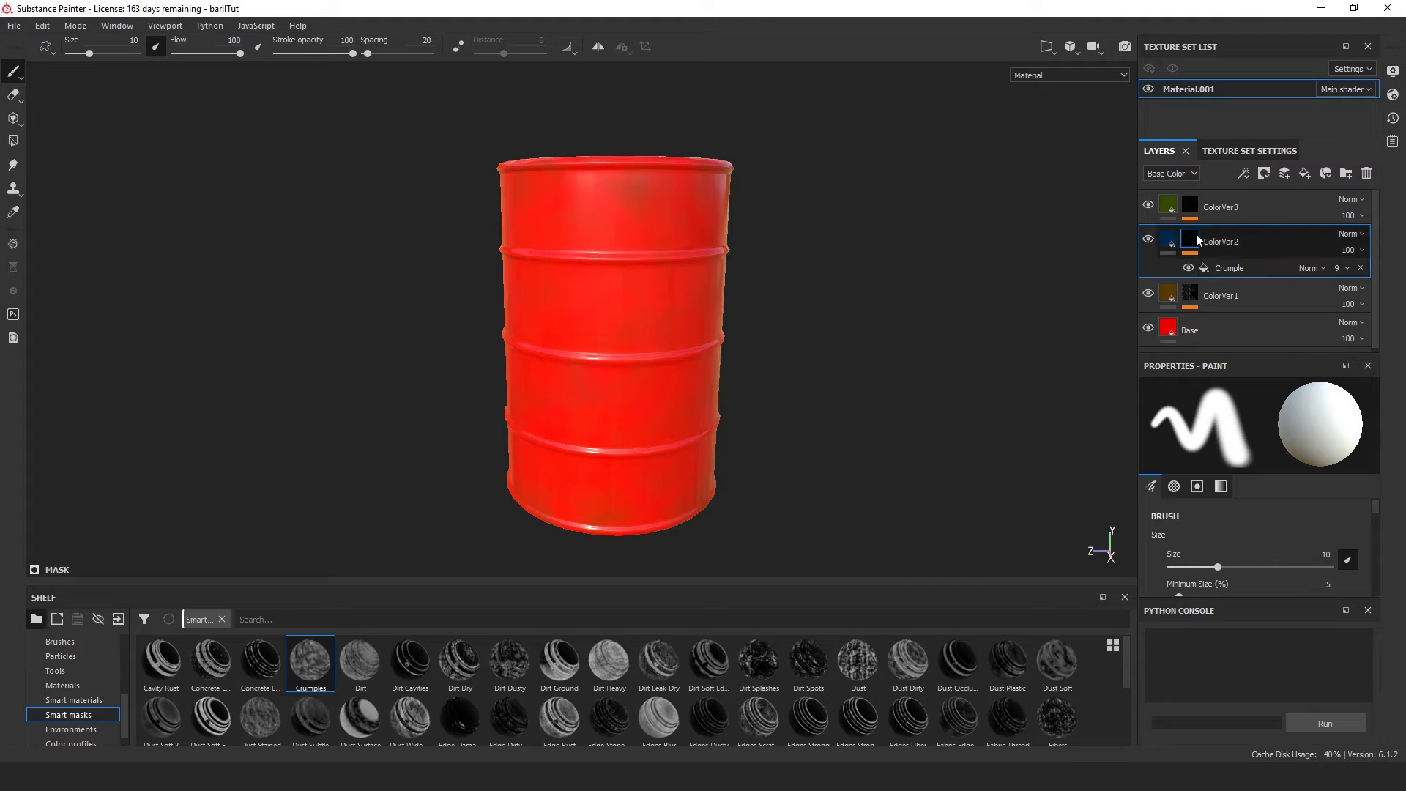
left_click(1168, 241)
left_click_drag(806, 383, 864, 363, "alt")
middle_click_drag(718, 413, 768, 403, "alt")
scroll(767, 402, "down", 2)
scroll(764, 406, "up", 4)
left_click_drag(765, 412, 893, 350, "alt")
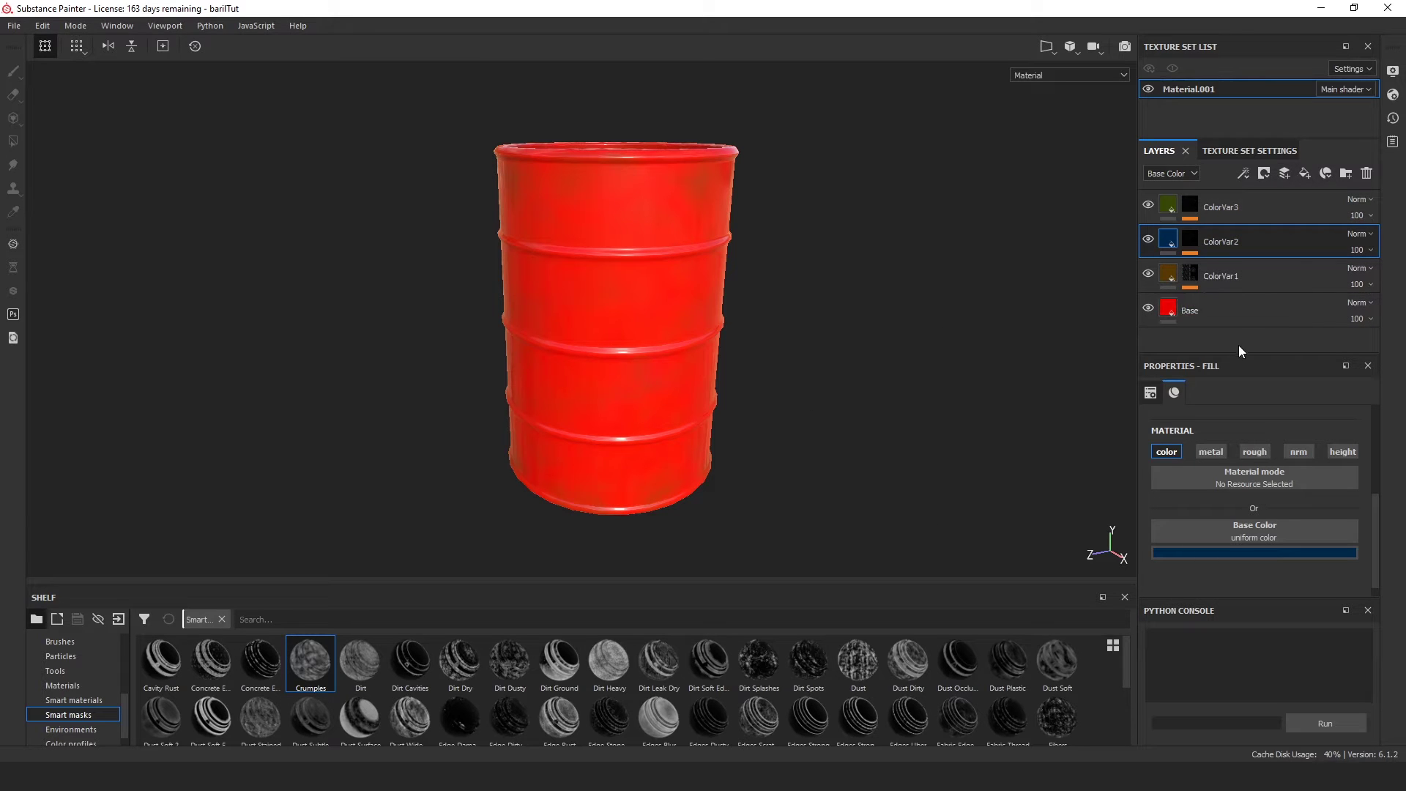
Add a layer folder above the Base layer and name it Color.
left_click(1245, 300)
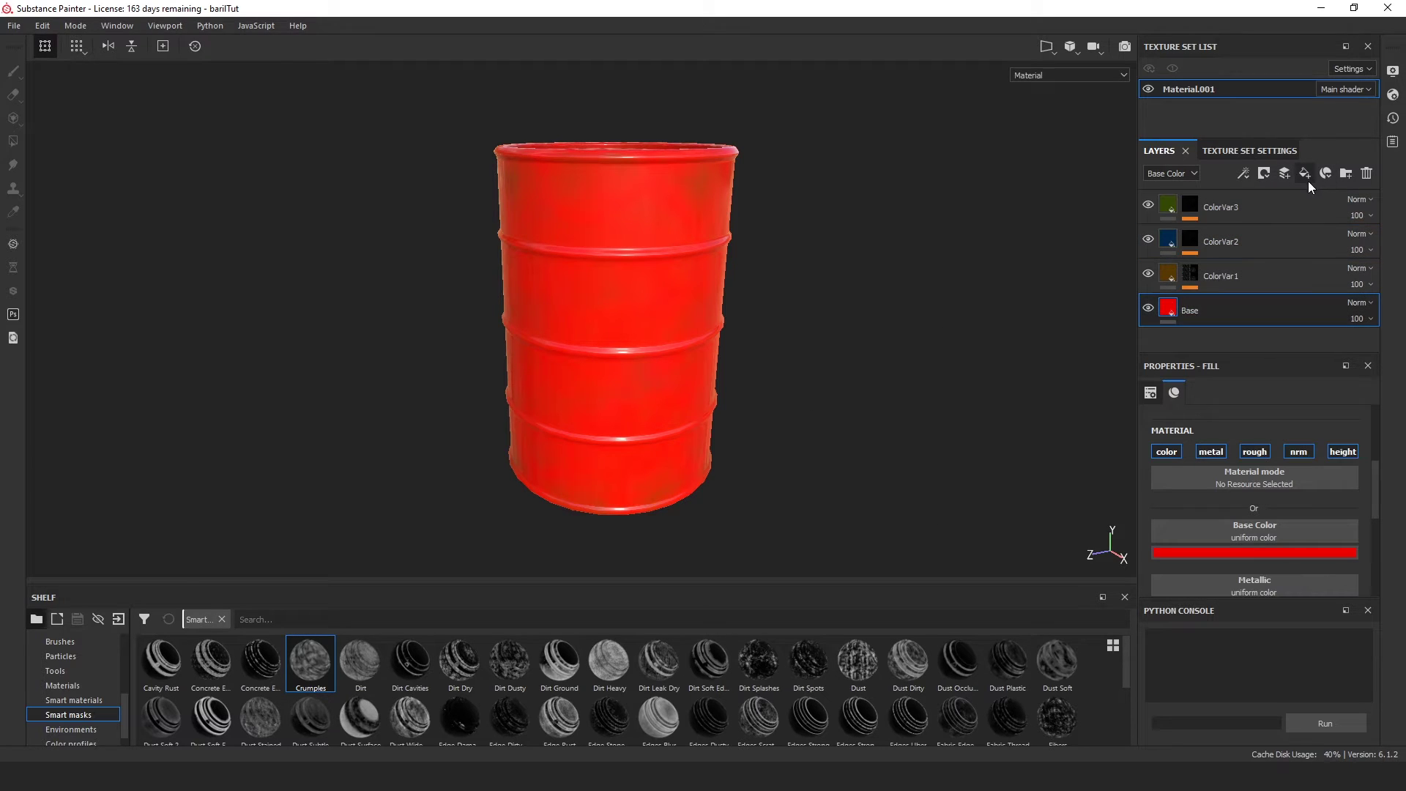
left_click(1347, 173)
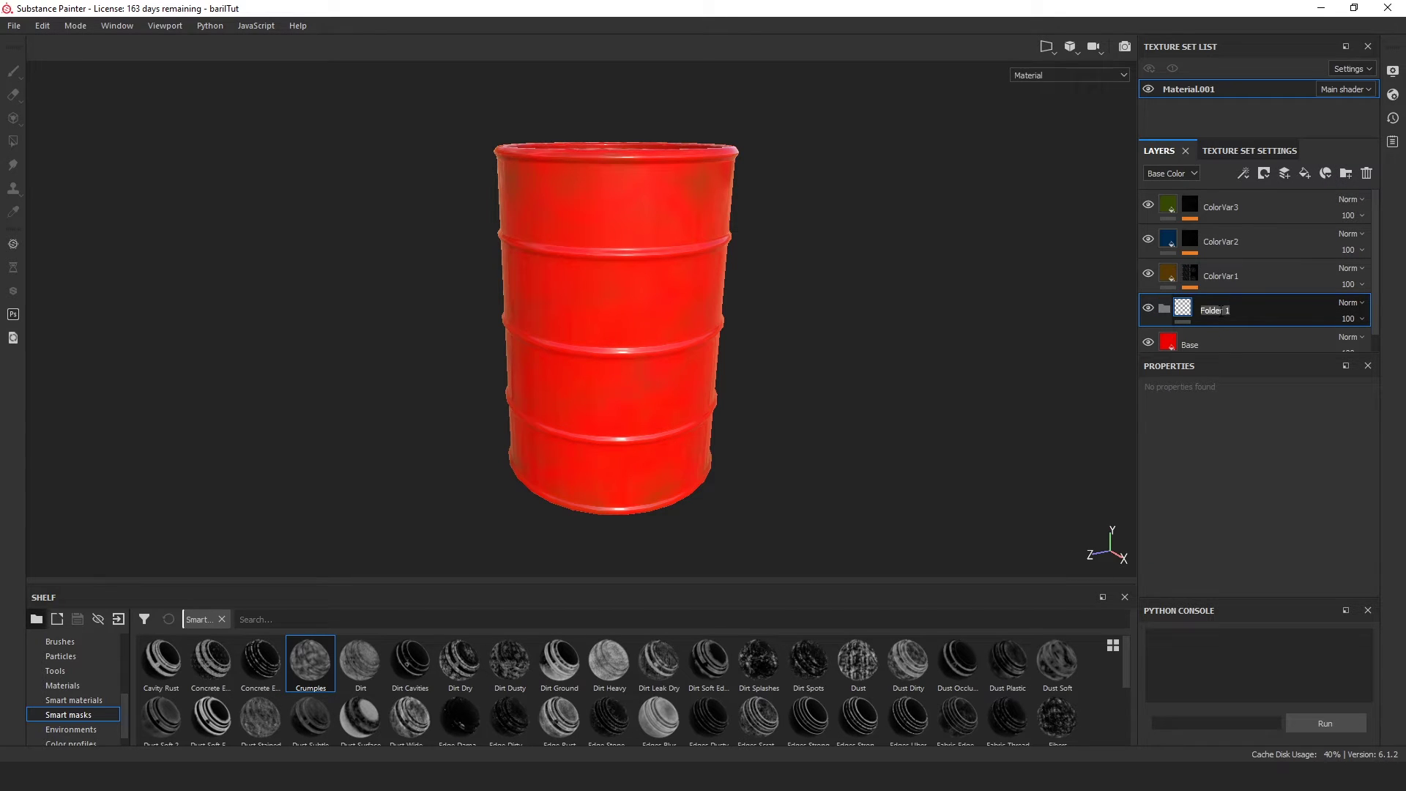
type("Color")
key("Return")
Move the Base, ColorVar1, ColorVar2 and ColorVar3 layers into the Color folder and collapse it.
left_click_drag(1235, 357, 1237, 378)
left_click(1229, 340)
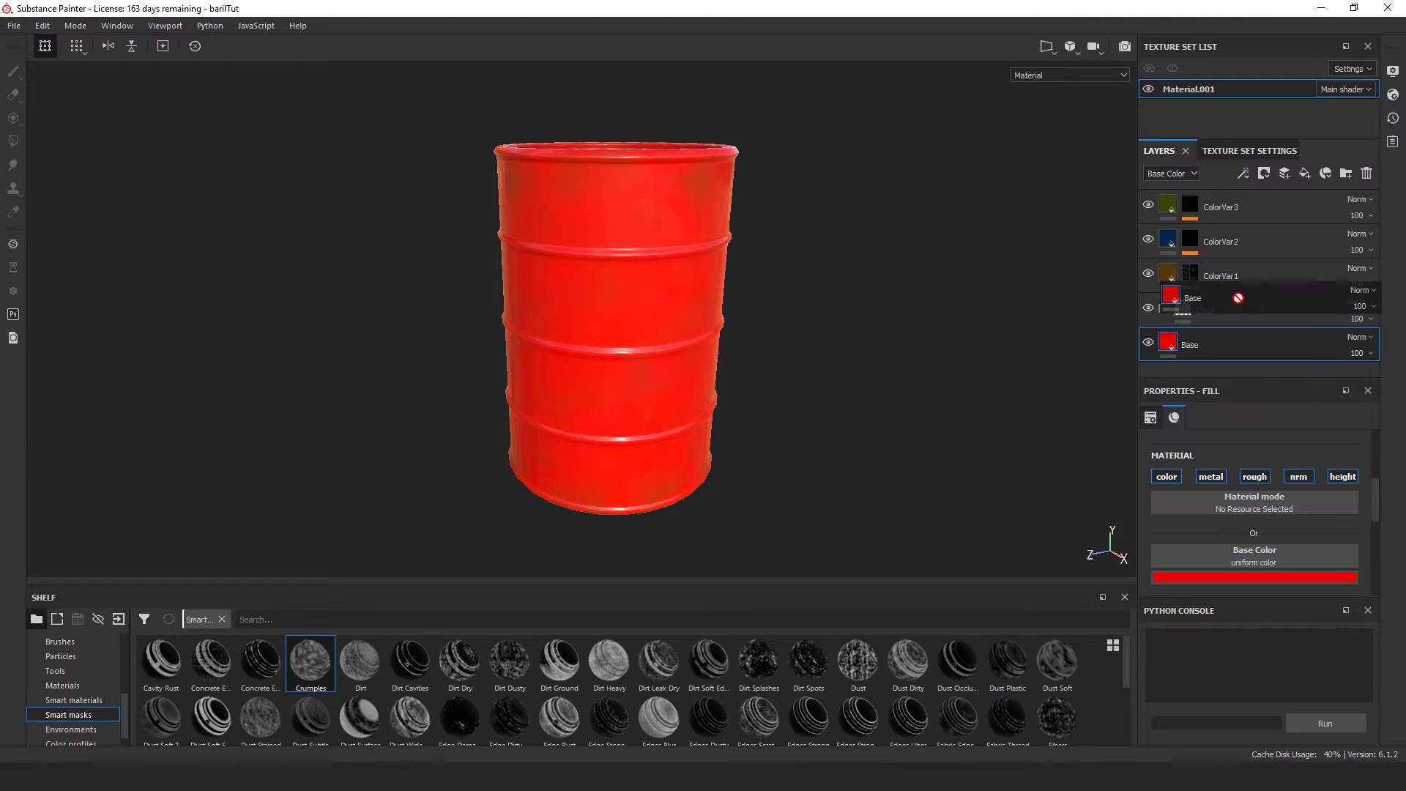
left_click_drag(1232, 292, 1228, 291)
left_click(1231, 197)
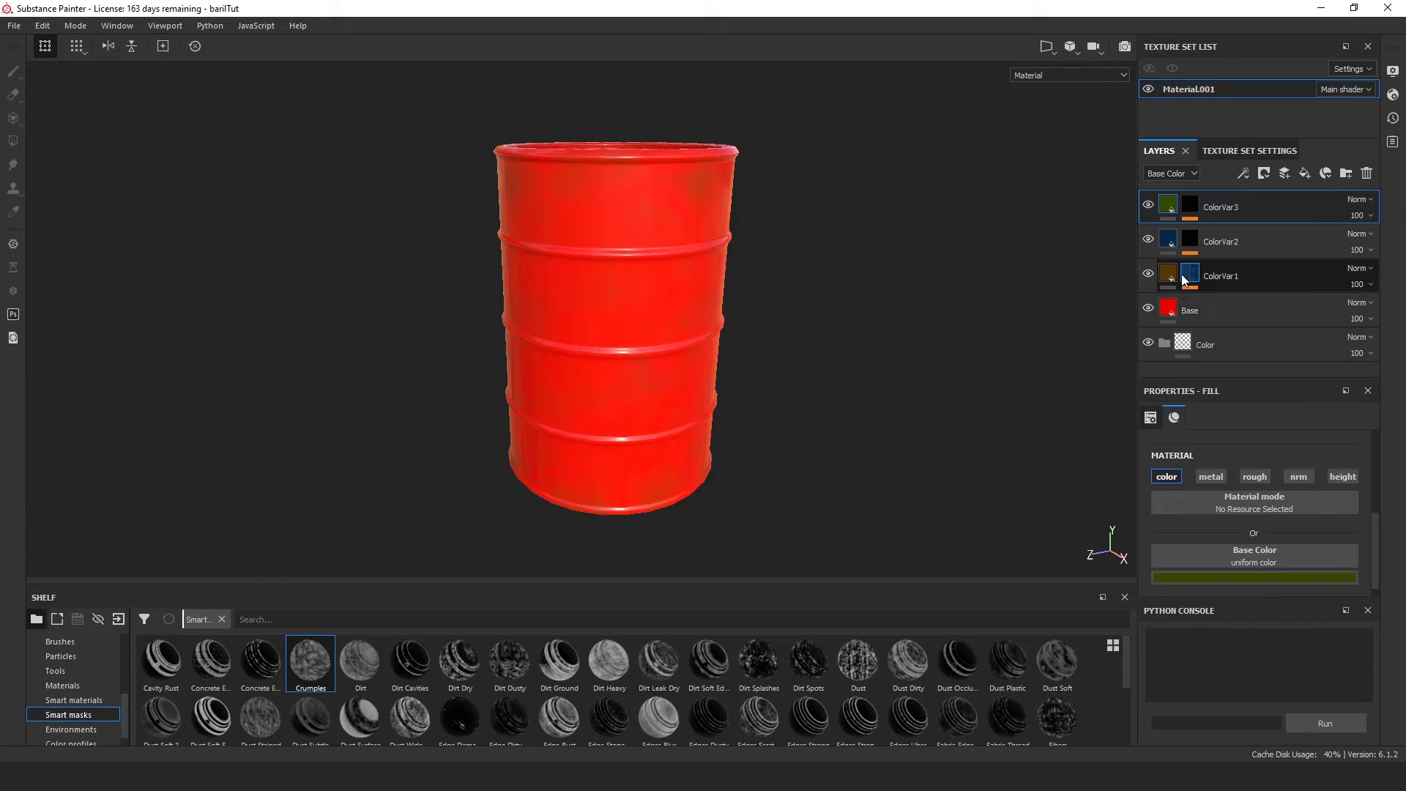
left_click(1206, 311, "shift")
left_click_drag(1216, 207, 1217, 339)
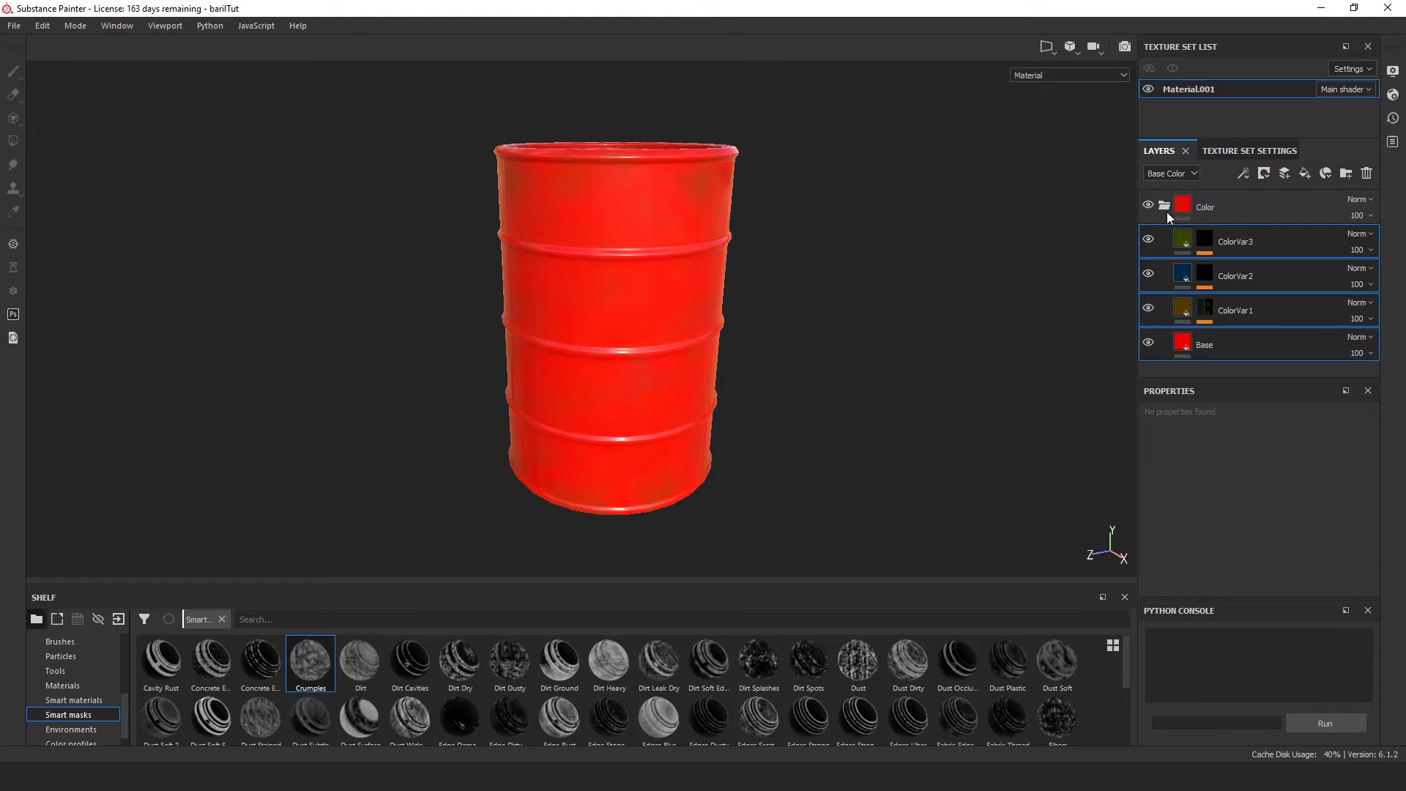
left_click(1165, 206)
left_click(1205, 212)
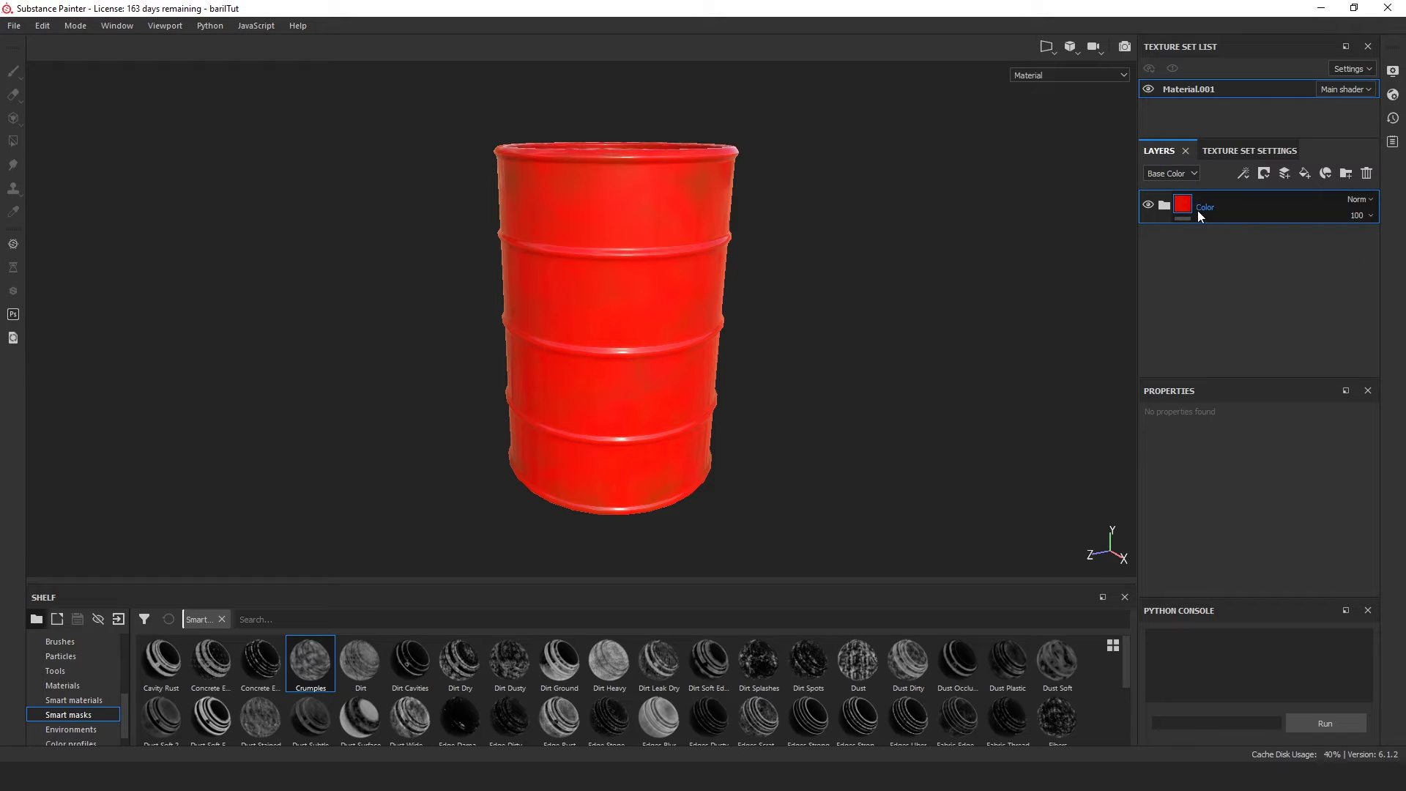
Add a fill layer above the Color folder and set its base color to bright green with R 0.240, G 1.000 and B 0.000.
left_click(1306, 171)
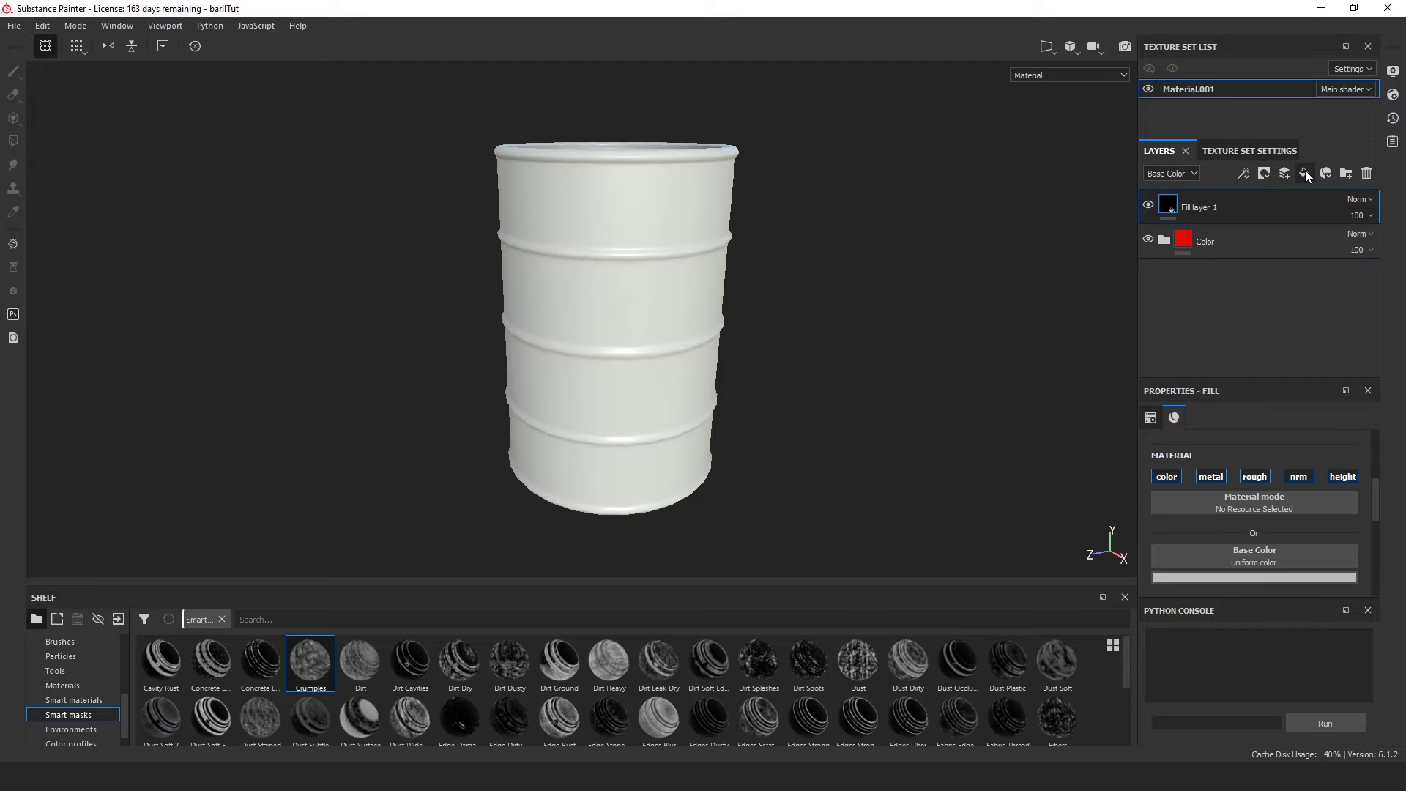
left_click(1164, 240)
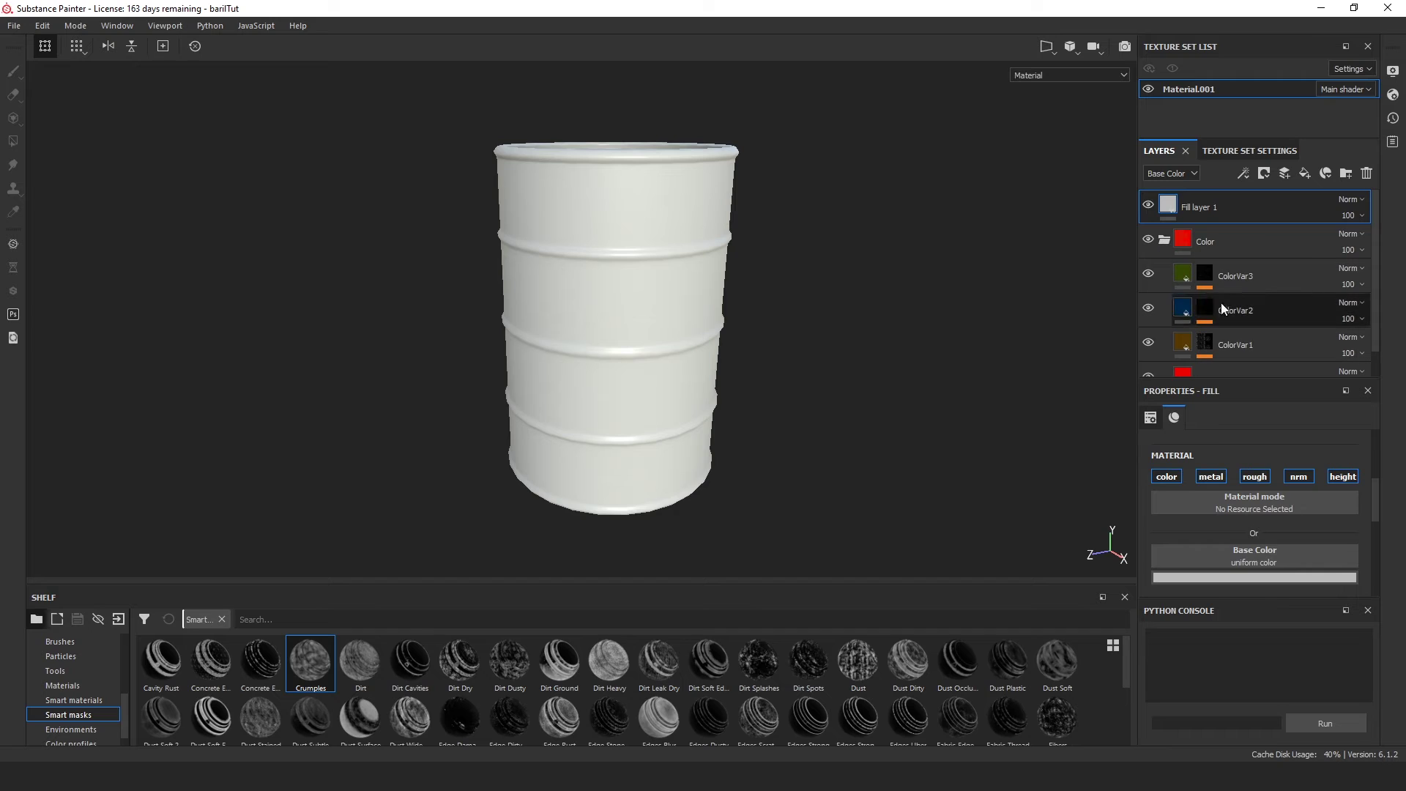
left_click(1164, 242)
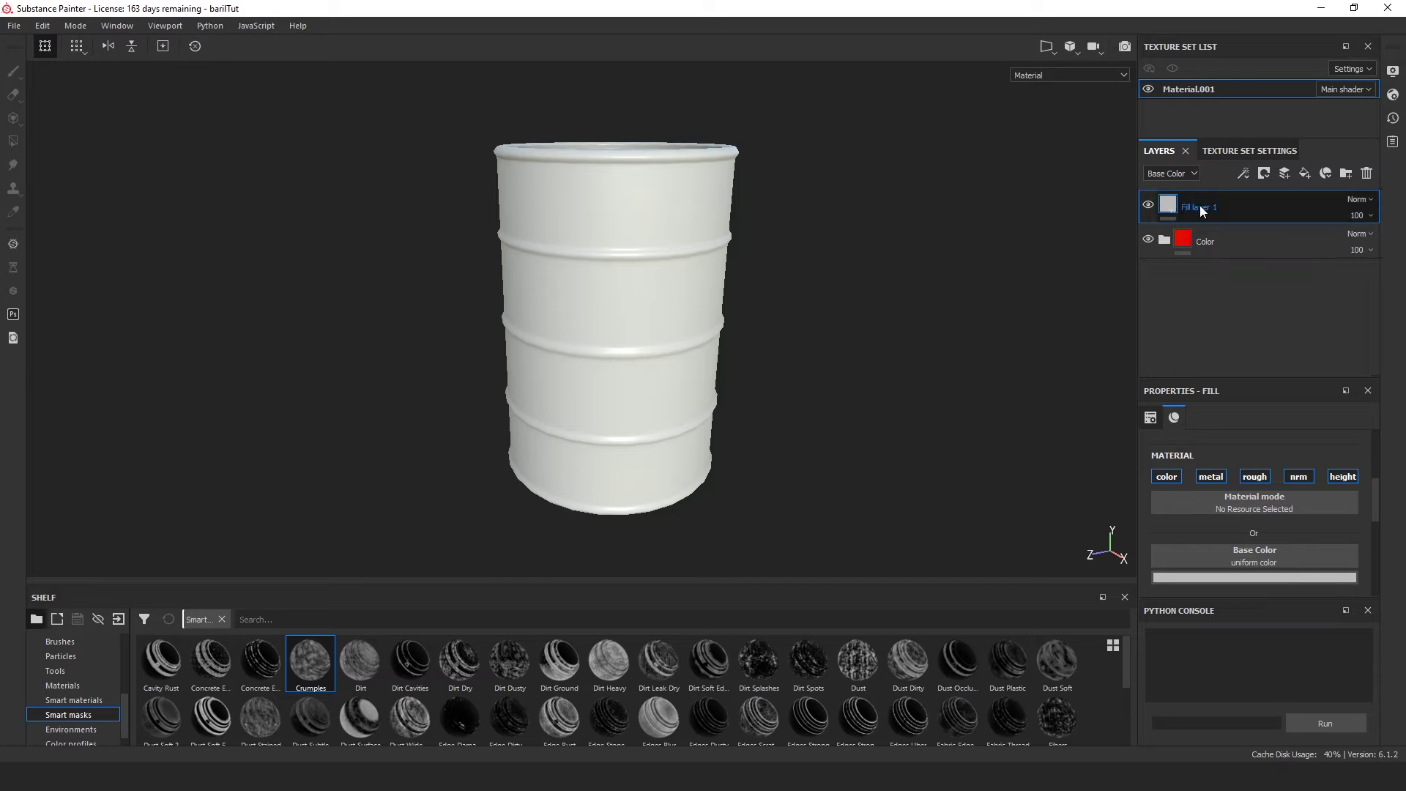
left_click(1272, 577)
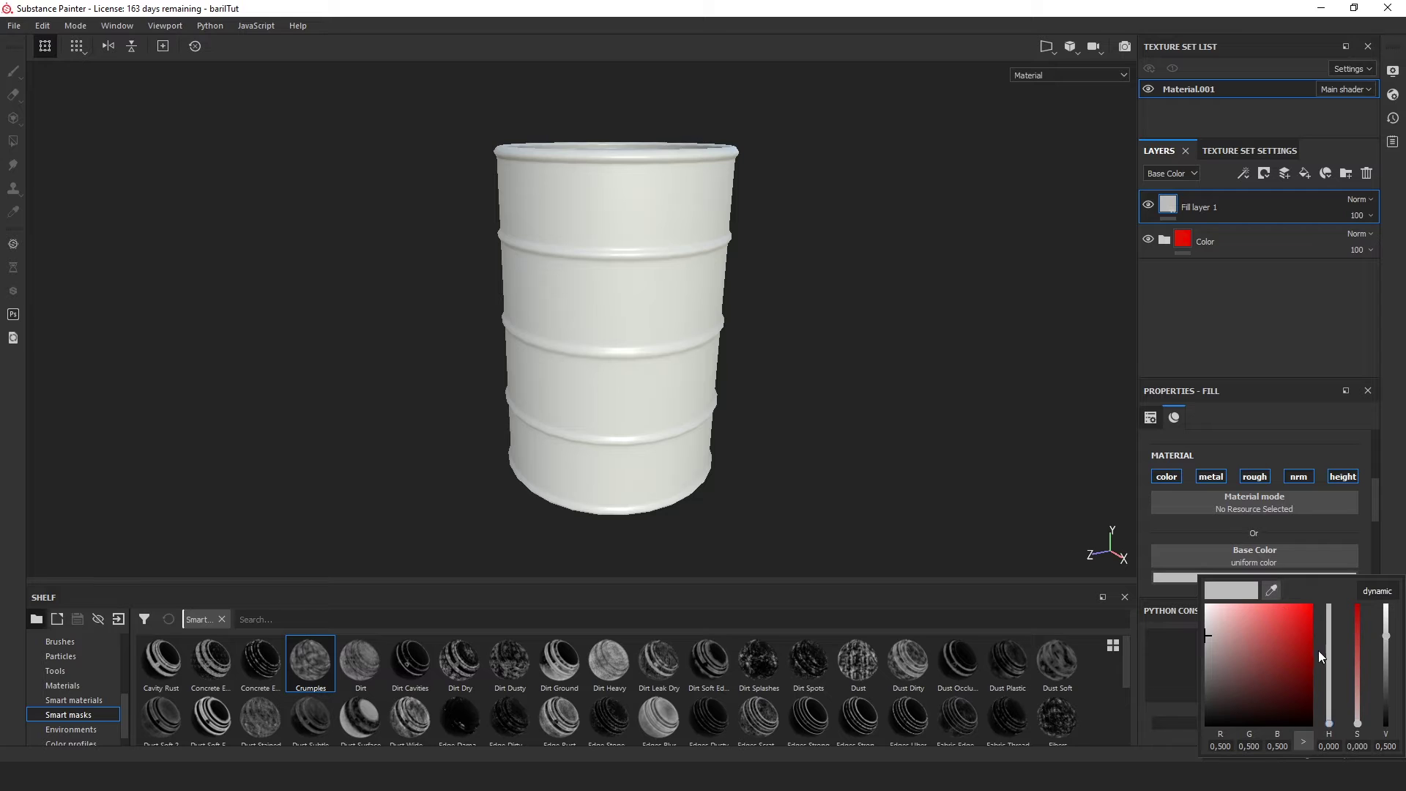
left_click_drag(1329, 724, 1347, 687)
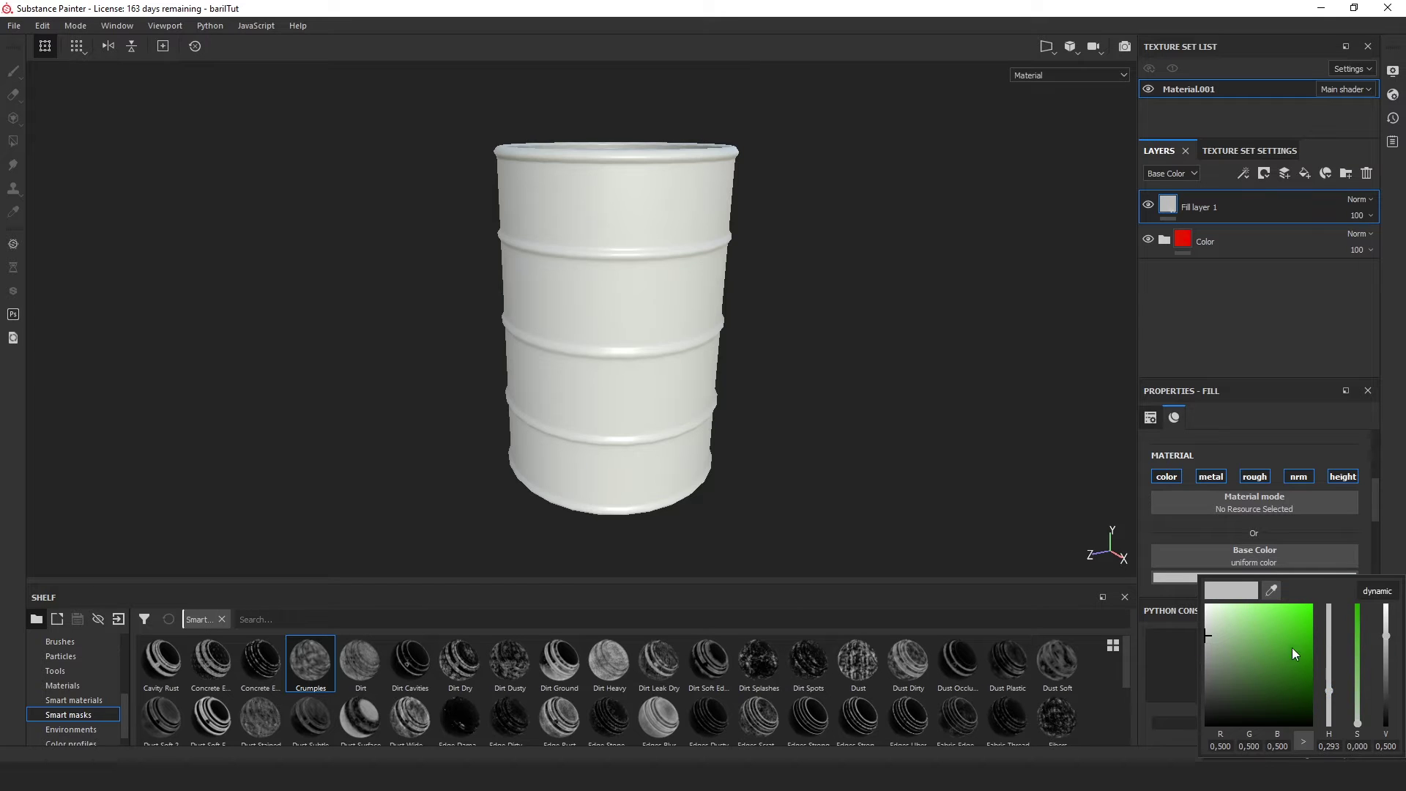
left_click_drag(1292, 647, 1356, 496)
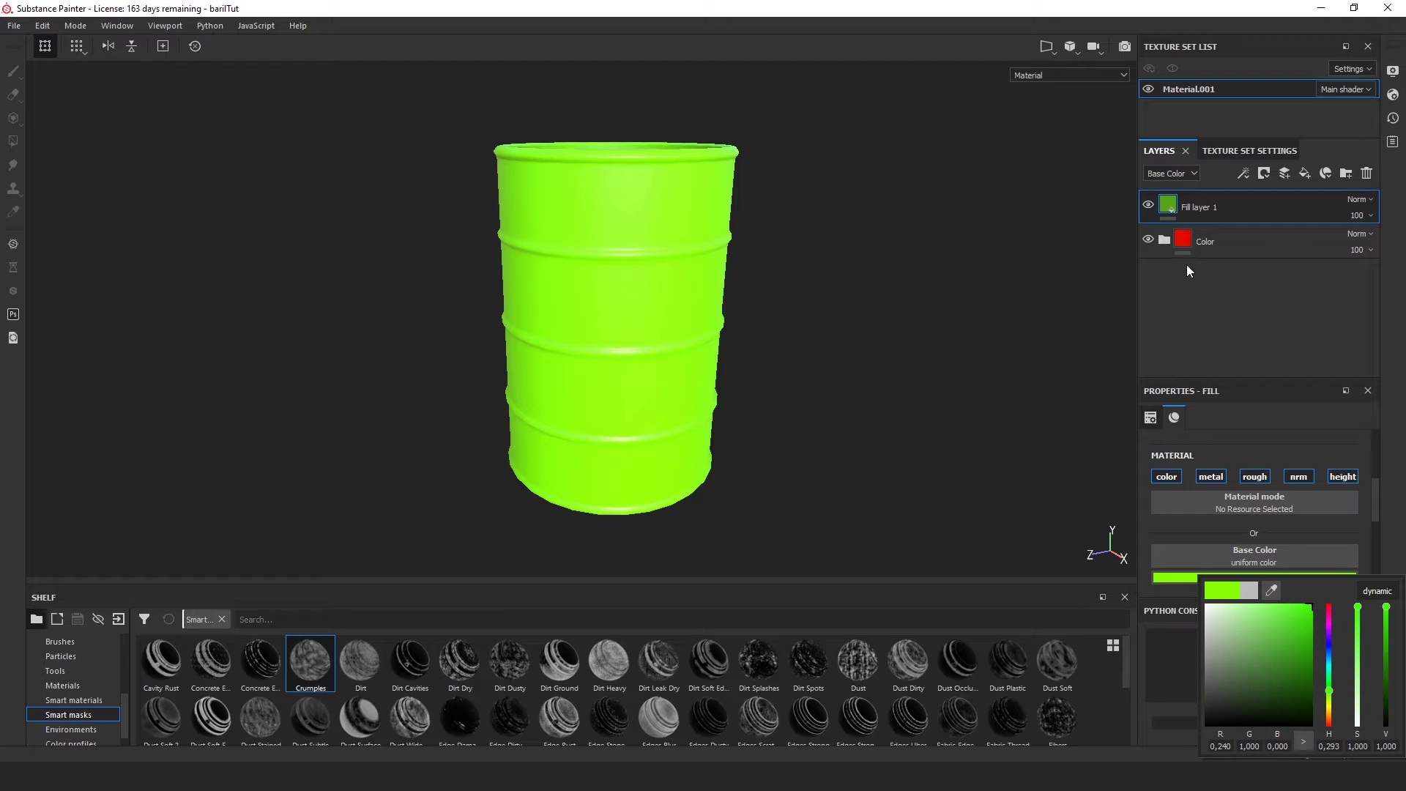
Rename the bright green fill layer as RoughnessVar1 and add a black mask to it.
double_click(1205, 208)
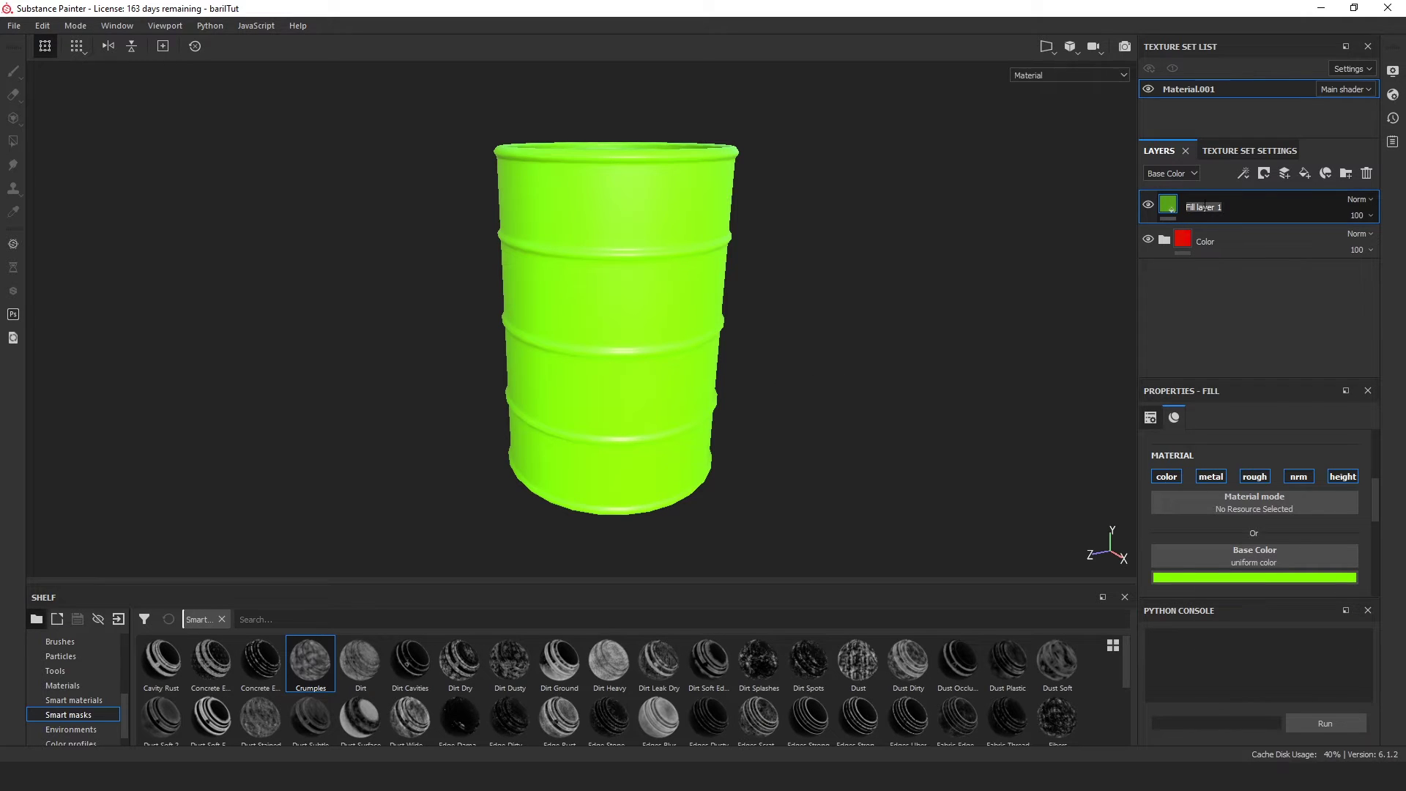
type("RoughnessVar1")
key("Return")
right_click(1166, 205)
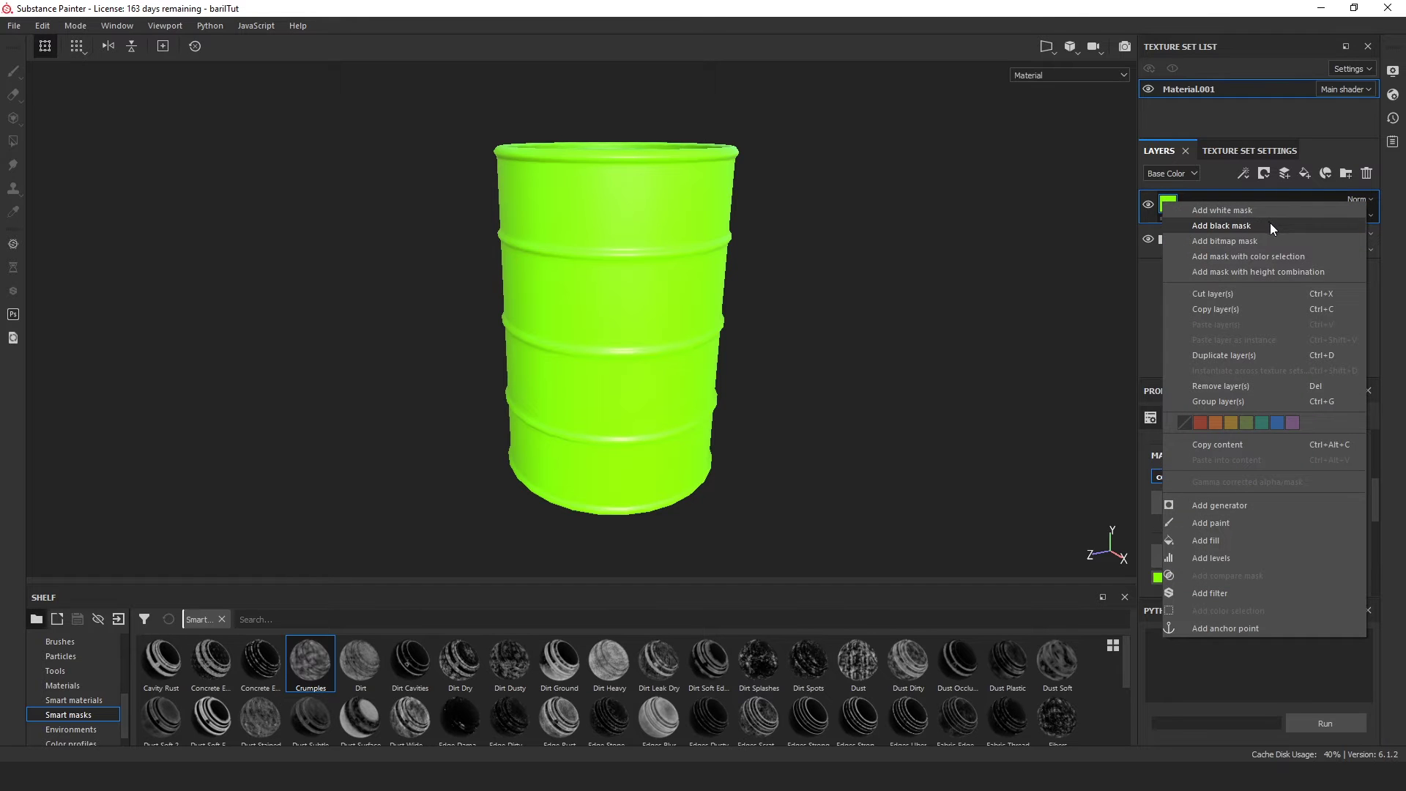
left_click(1268, 224)
Add a generator to the RoughnessVar1 mask and choose Dirt as its type.
right_click(1193, 209)
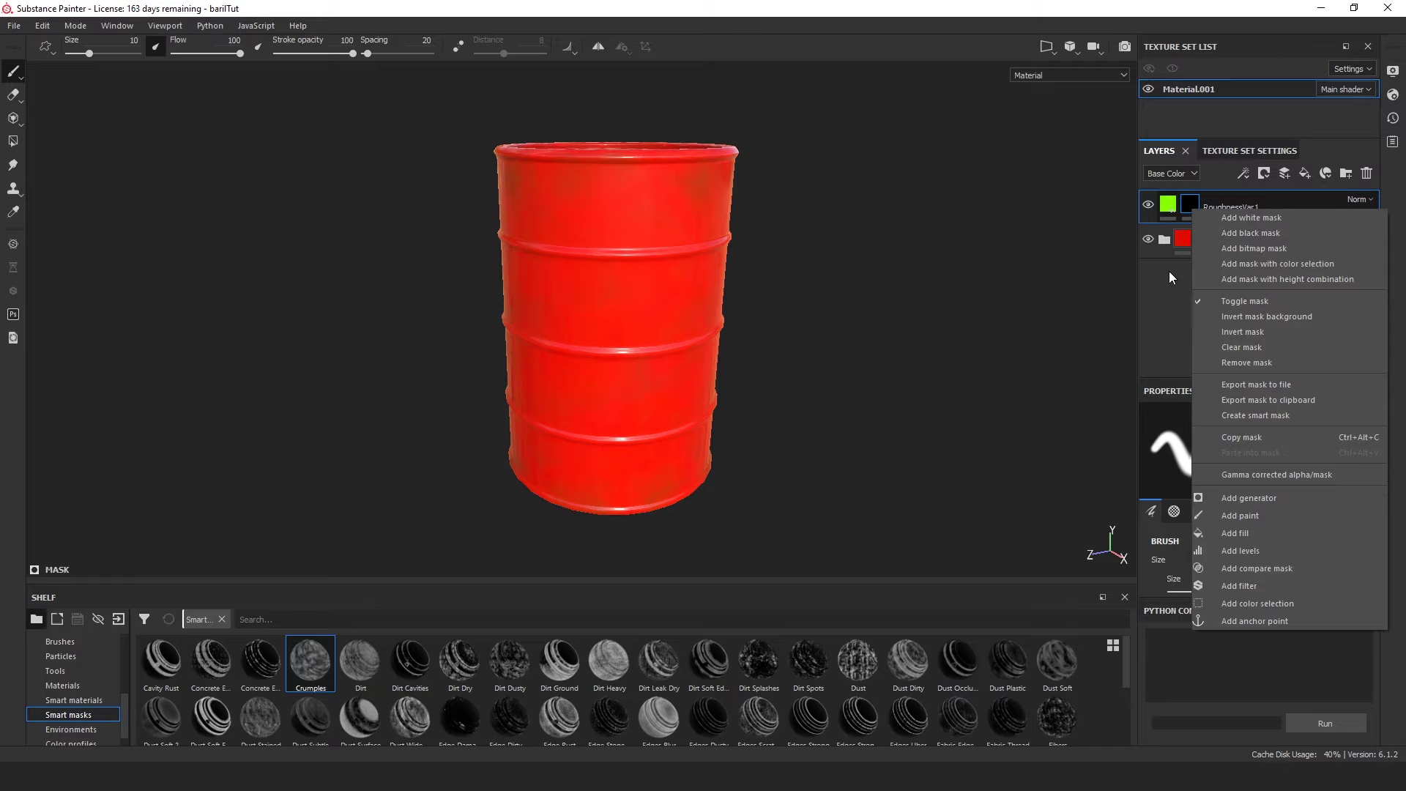
left_click(1166, 272)
right_click(1194, 204)
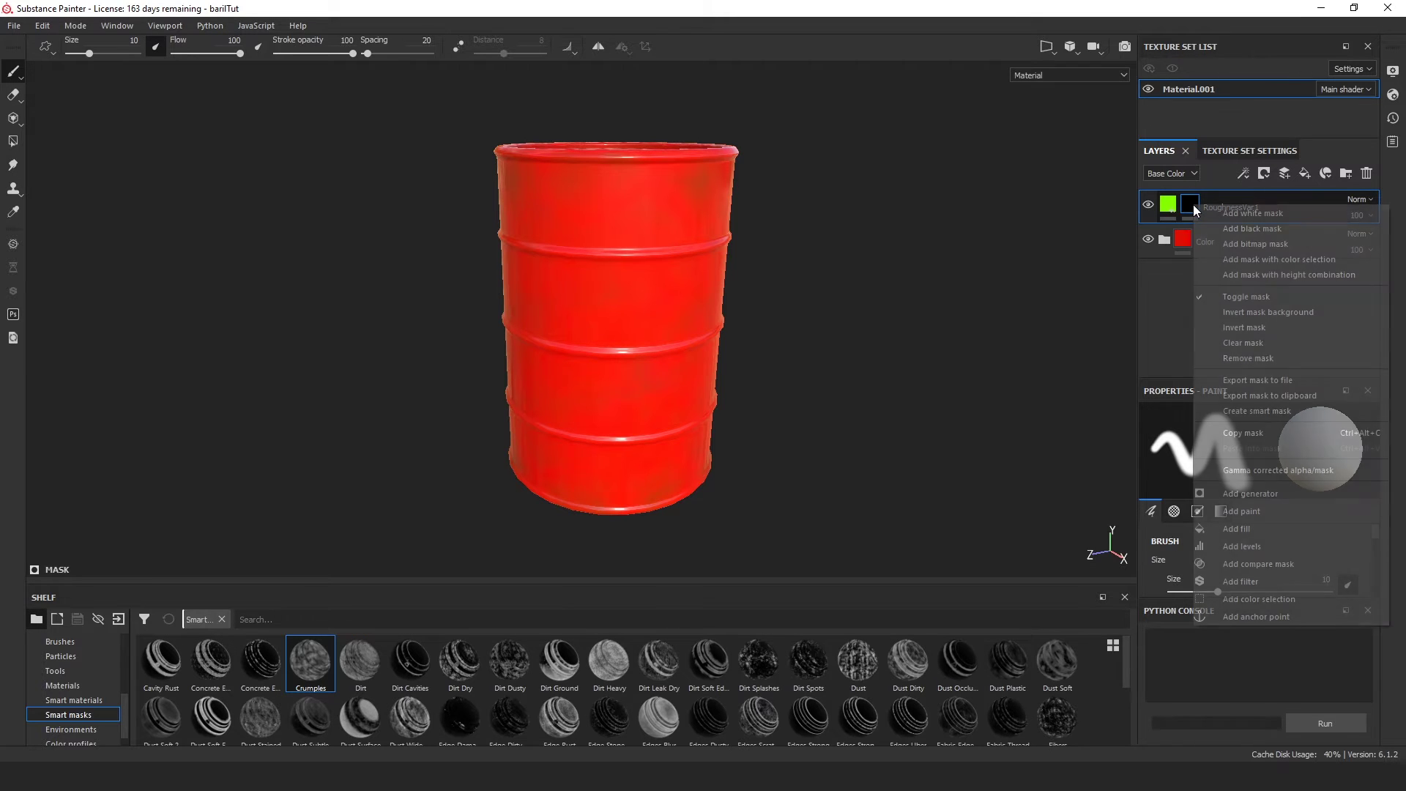
left_click(1262, 492)
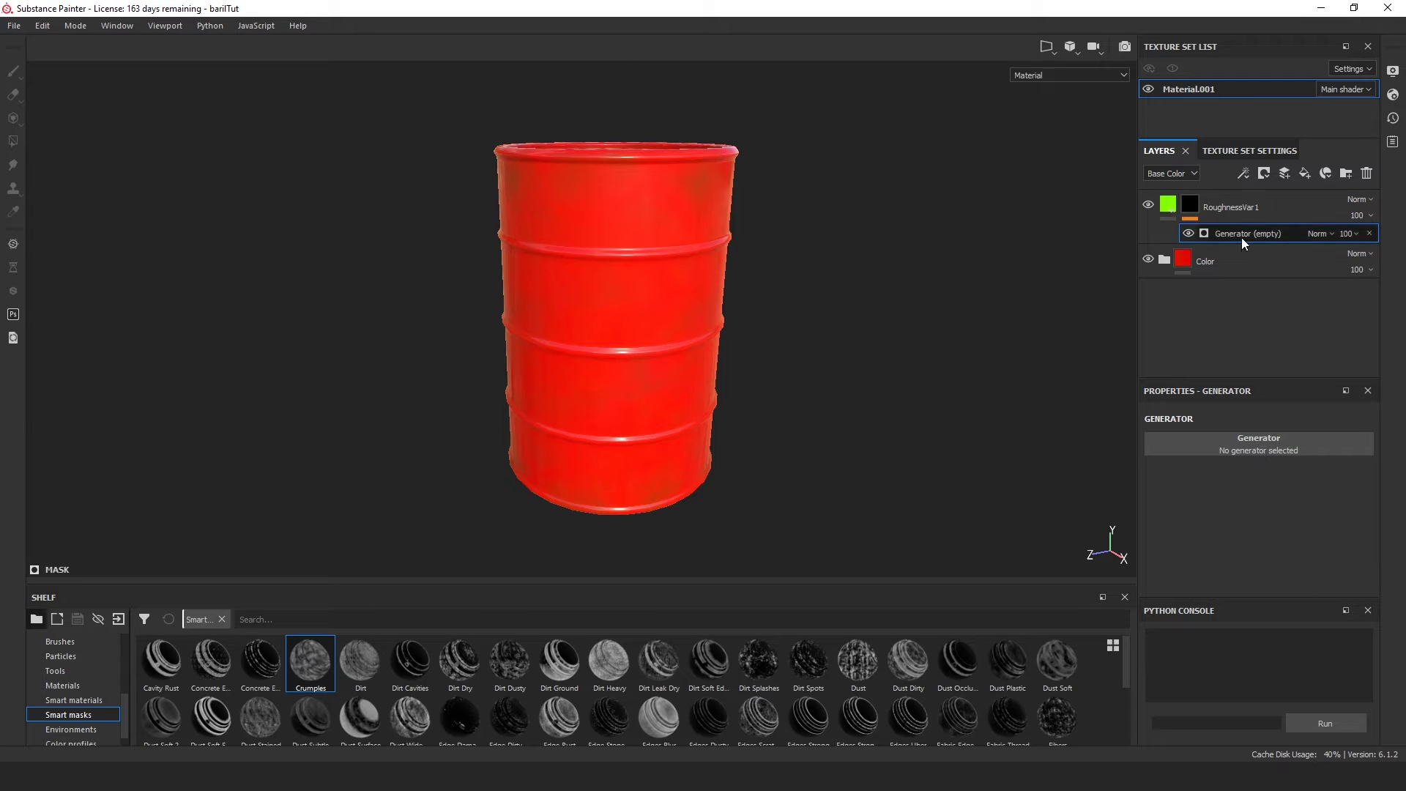
left_click(1261, 442)
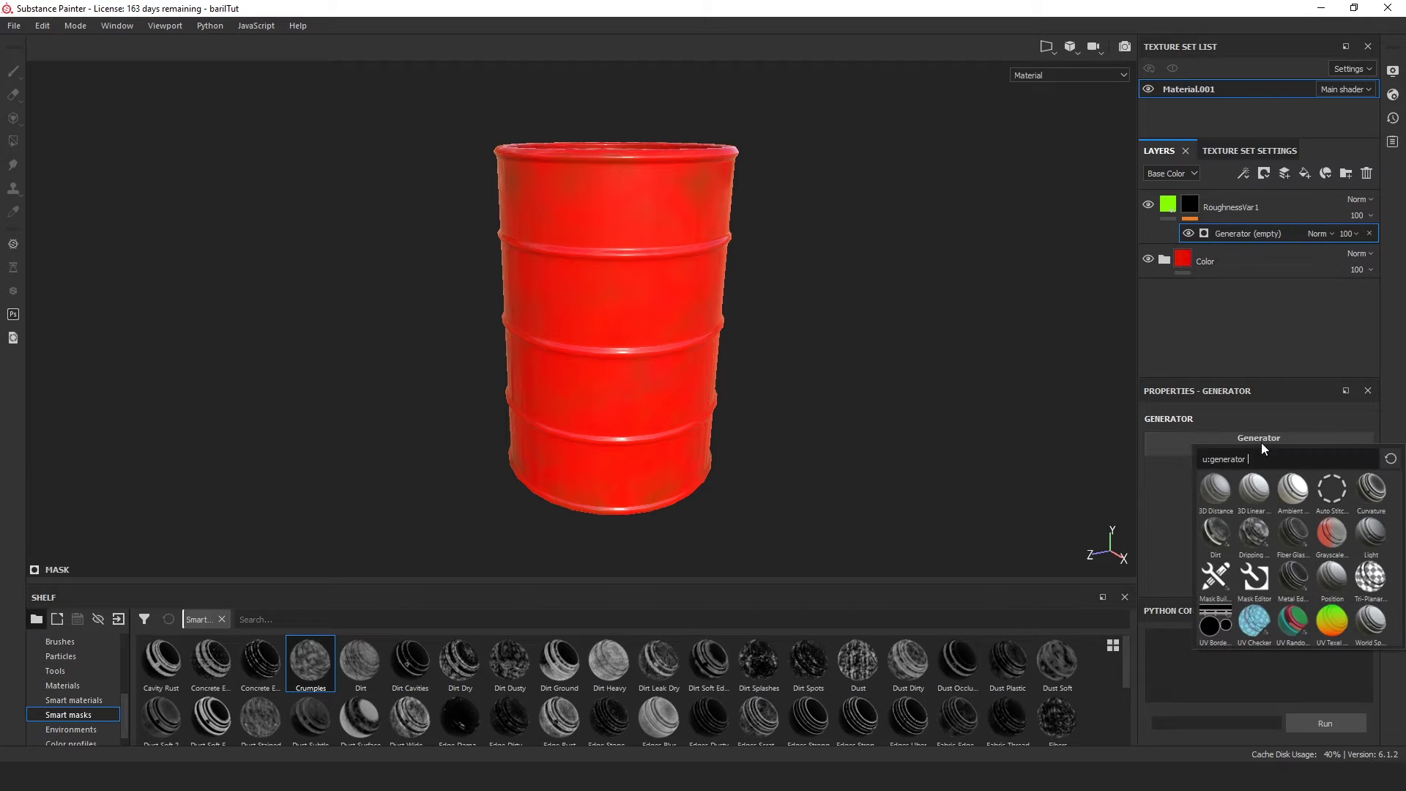
left_click(1216, 538)
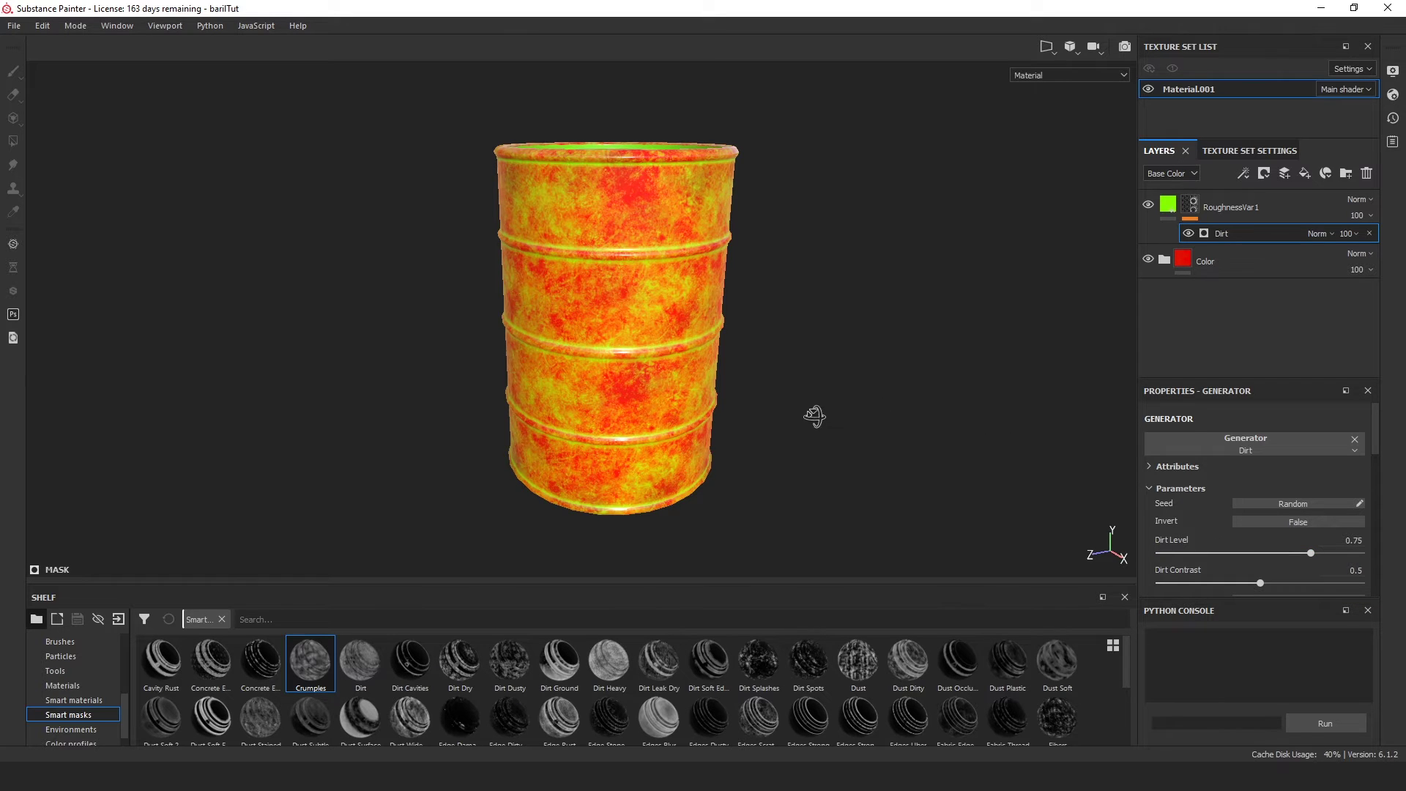
Enlarge the generator's properties area and set the Dirt Level to 0.72.
left_click_drag(815, 417, 885, 370, "alt")
scroll(633, 362, "up", 5)
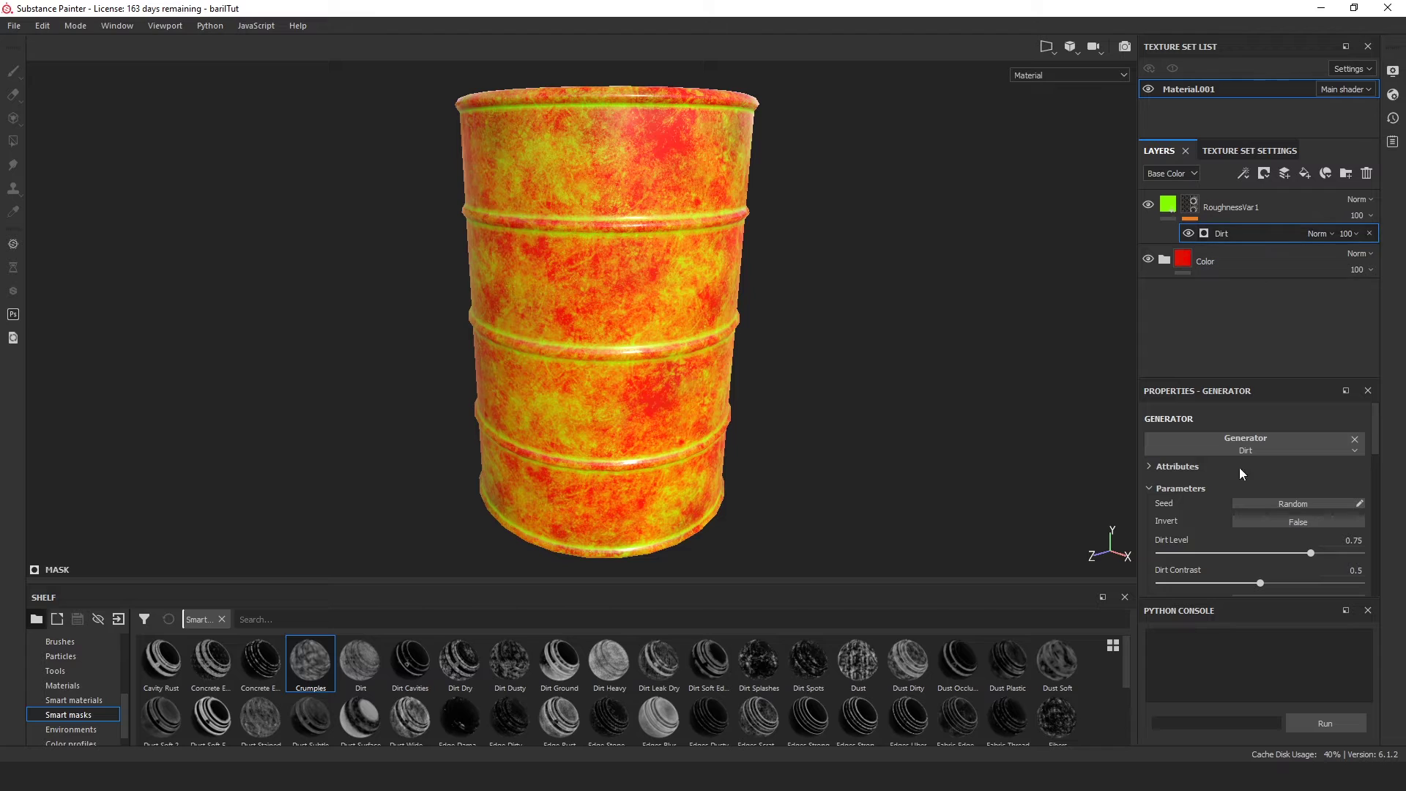
scroll(1241, 491, "down", 1)
left_click_drag(1243, 381, 1254, 339)
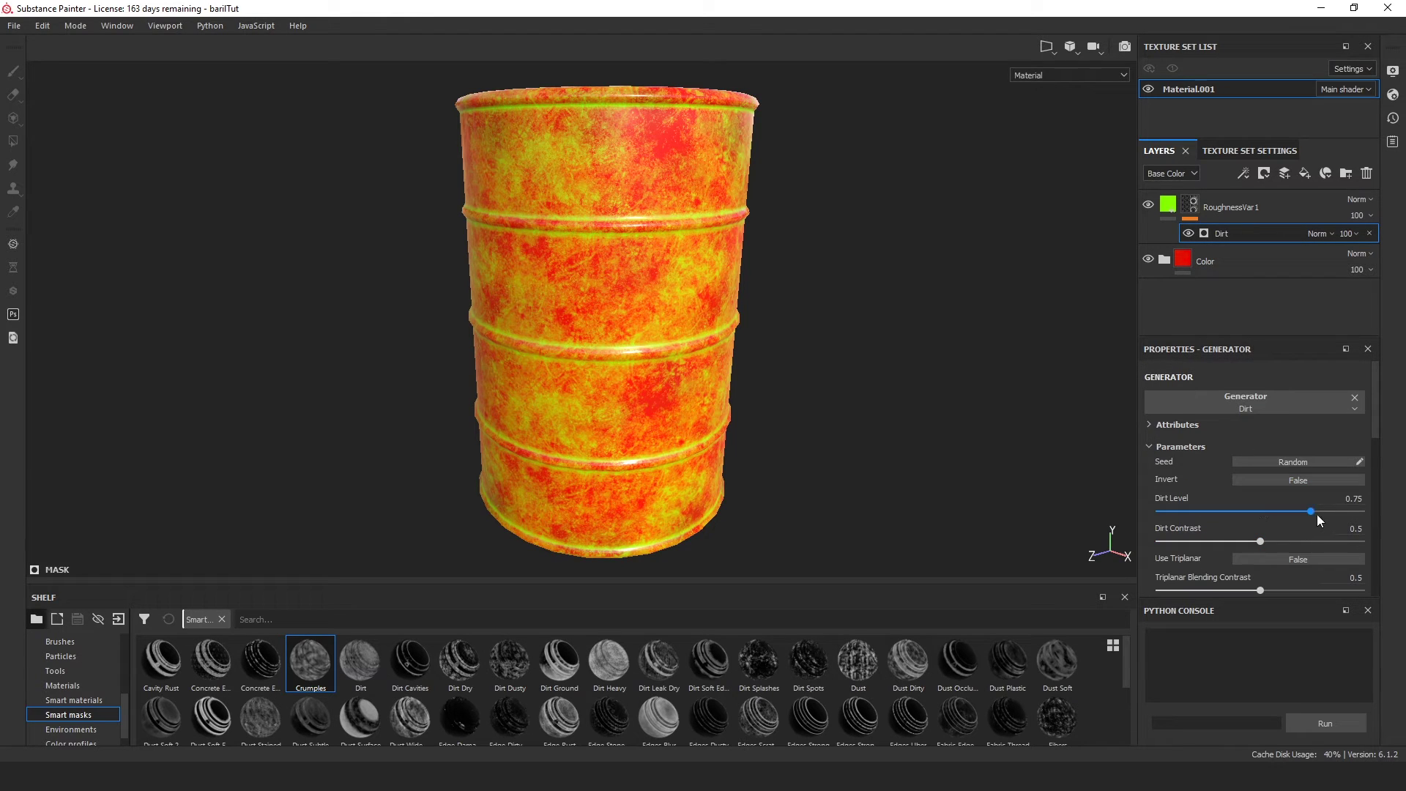
mouse_move(1311, 512)
left_mouse_down()
mouse_move(1334, 512)
mouse_move(1304, 512)
left_mouse_up()
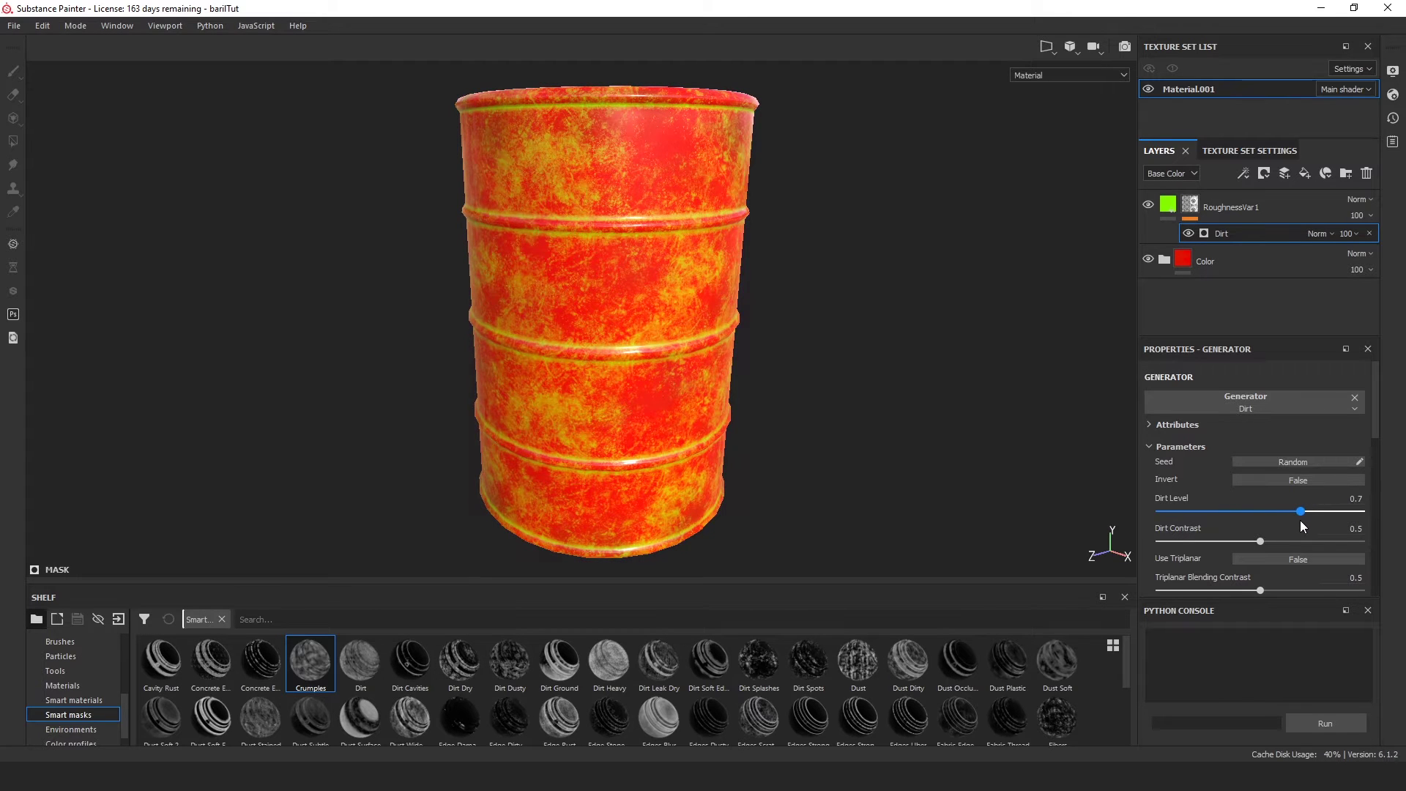
Set the Dirt generator's Grunge Amount to 0.24 and Grunge Scale to 2, and check the pattern around the barrel.
scroll(1191, 527, "down", 2)
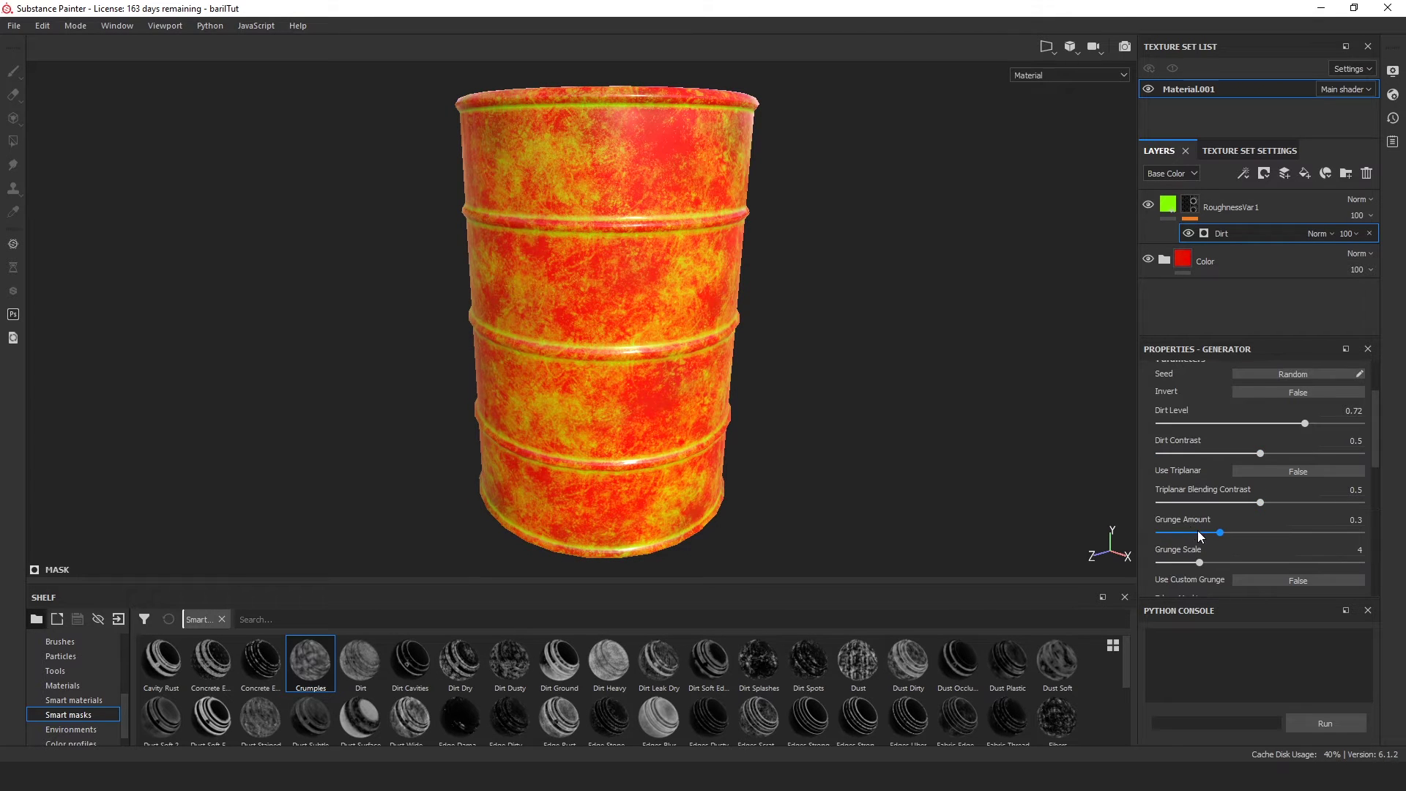
left_click_drag(1219, 537, 1178, 567)
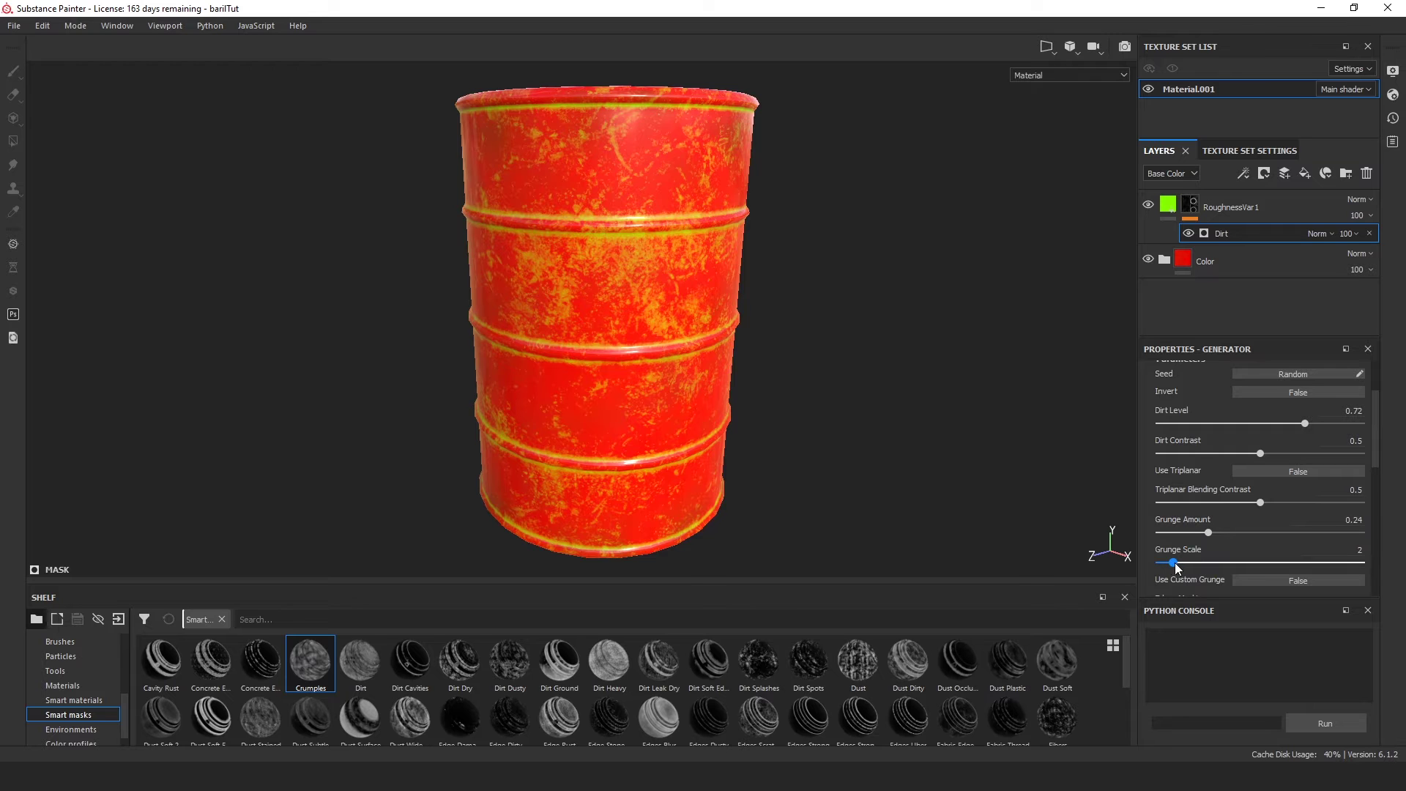
left_click_drag(924, 409, 970, 311, "alt")
left_click_drag(1007, 327, 883, 318, "alt")
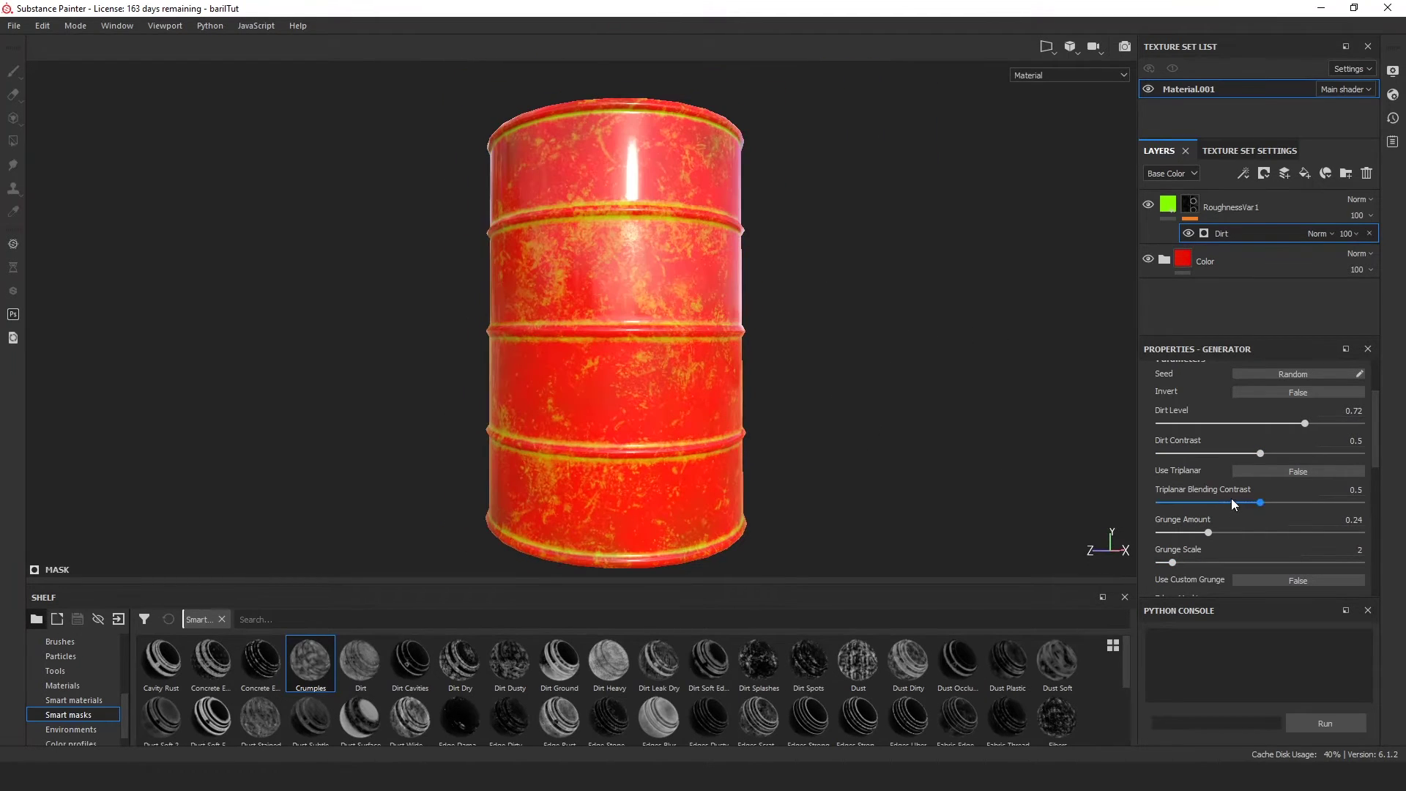
left_click_drag(922, 380, 918, 415, "alt")
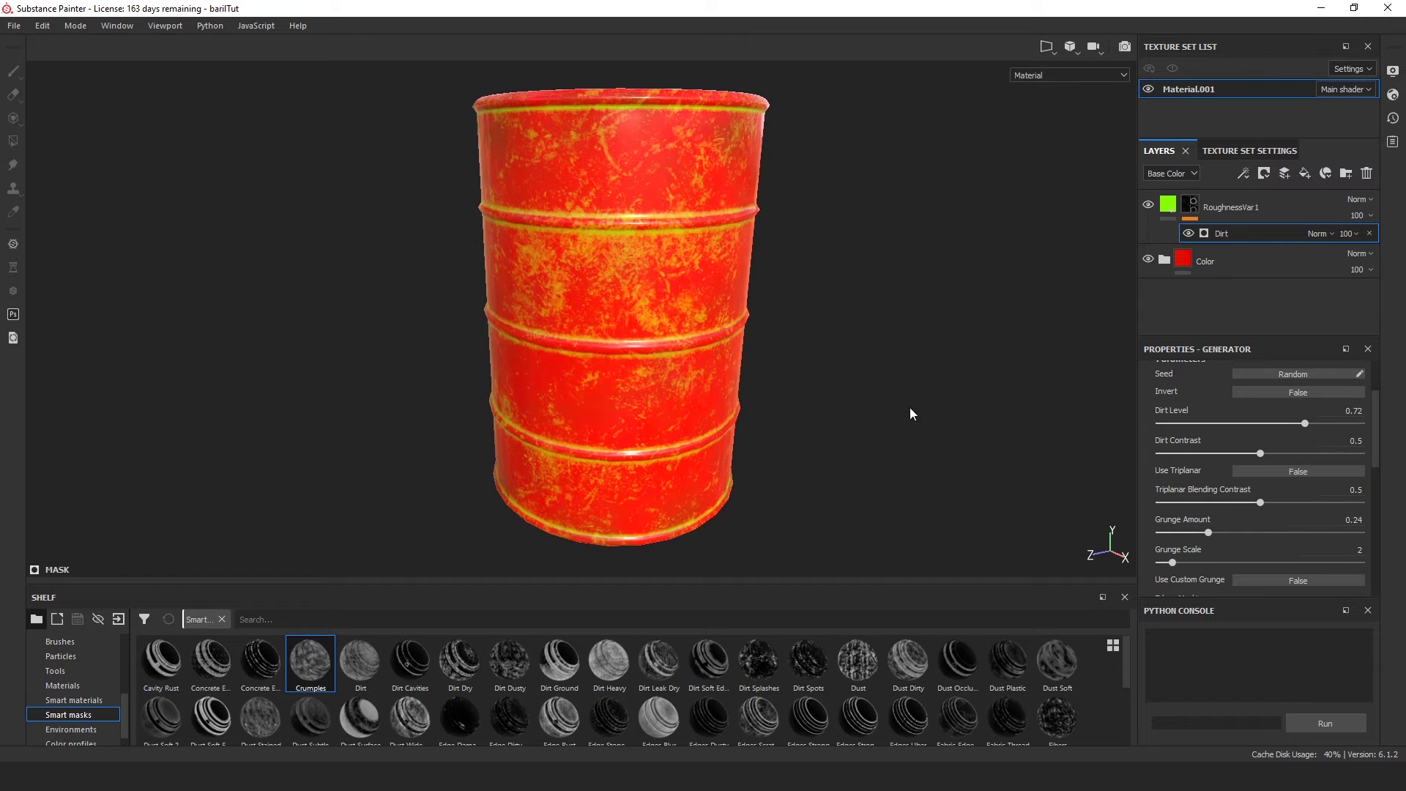
Inspect the yellow-green dirt pattern around the barrel and set the Dirt generator's Dirt Contrast to 0.47.
scroll(644, 267, "up", 10)
scroll(712, 296, "down", 10)
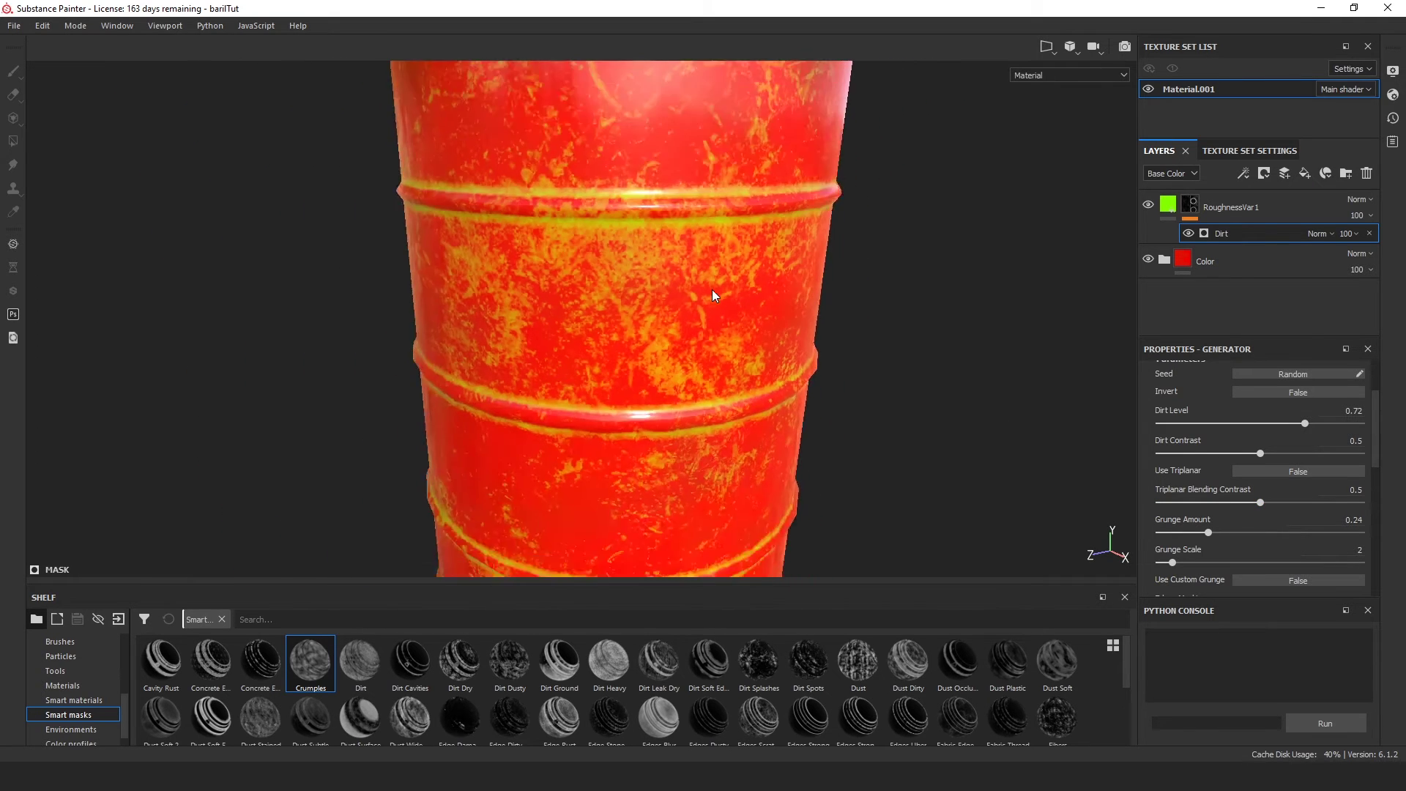
left_click_drag(769, 298, 1105, 443, "alt")
scroll(1269, 481, "down", 4)
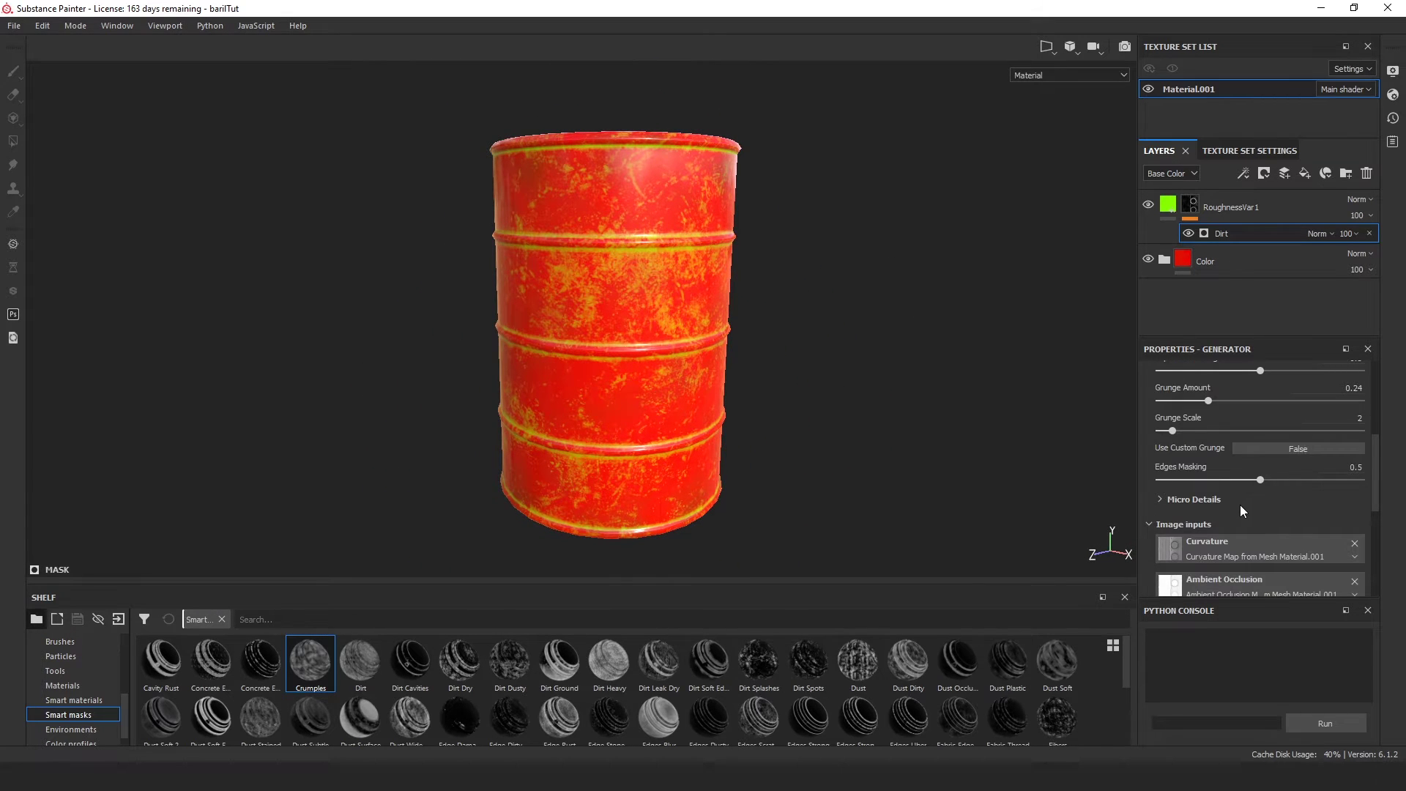
scroll(1241, 504, "up", 5)
scroll(1219, 517, "up", 1)
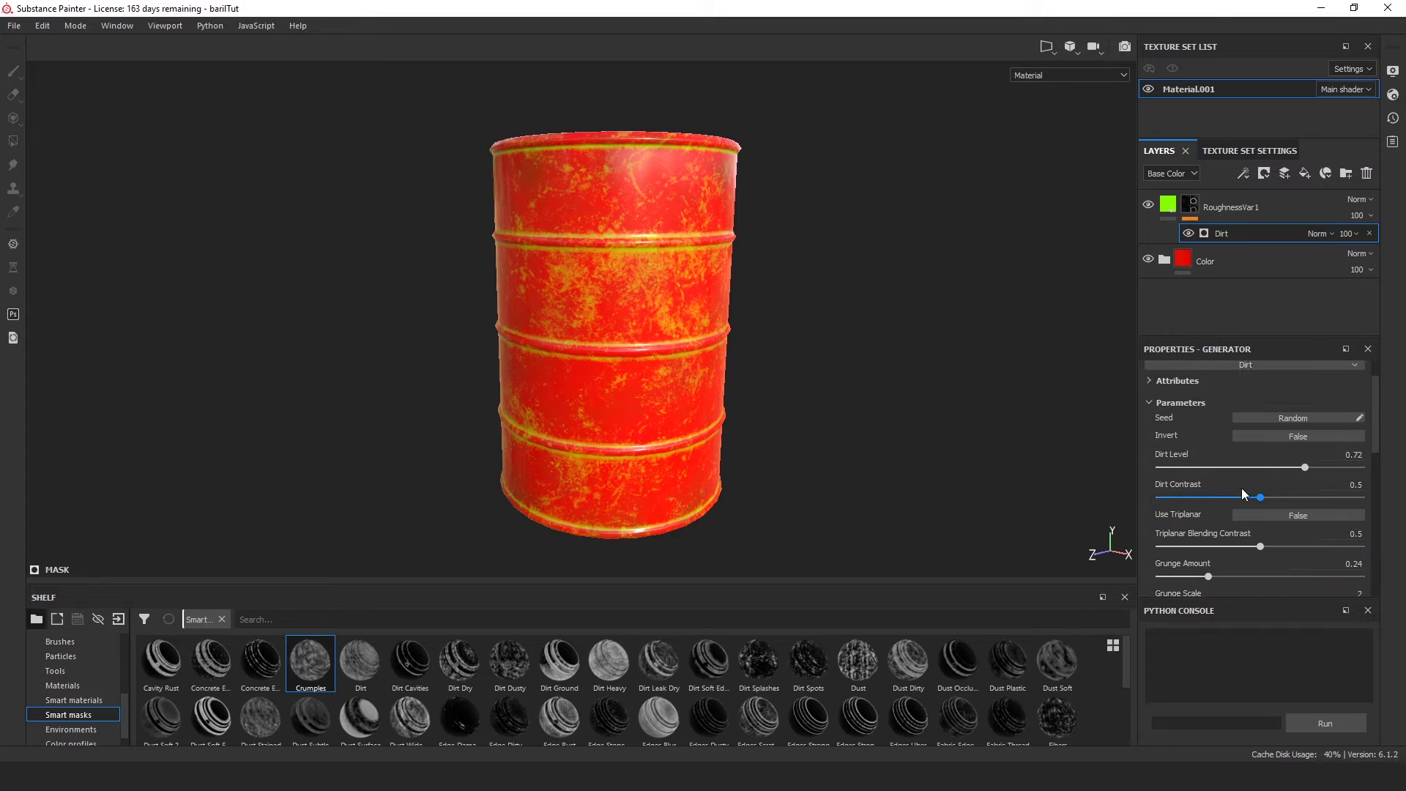
mouse_move(1261, 497)
left_mouse_down()
mouse_move(1238, 497)
mouse_move(1254, 505)
left_mouse_up()
Set the Dirt generator's Grunge Amount to 0.22 and check the pattern on the barrel's sides.
left_click_drag(1092, 477, 595, 330, "alt")
middle_click_drag(822, 391, 816, 317, "alt")
scroll(816, 366, "down", 3)
left_click_drag(816, 383, 907, 361, "alt")
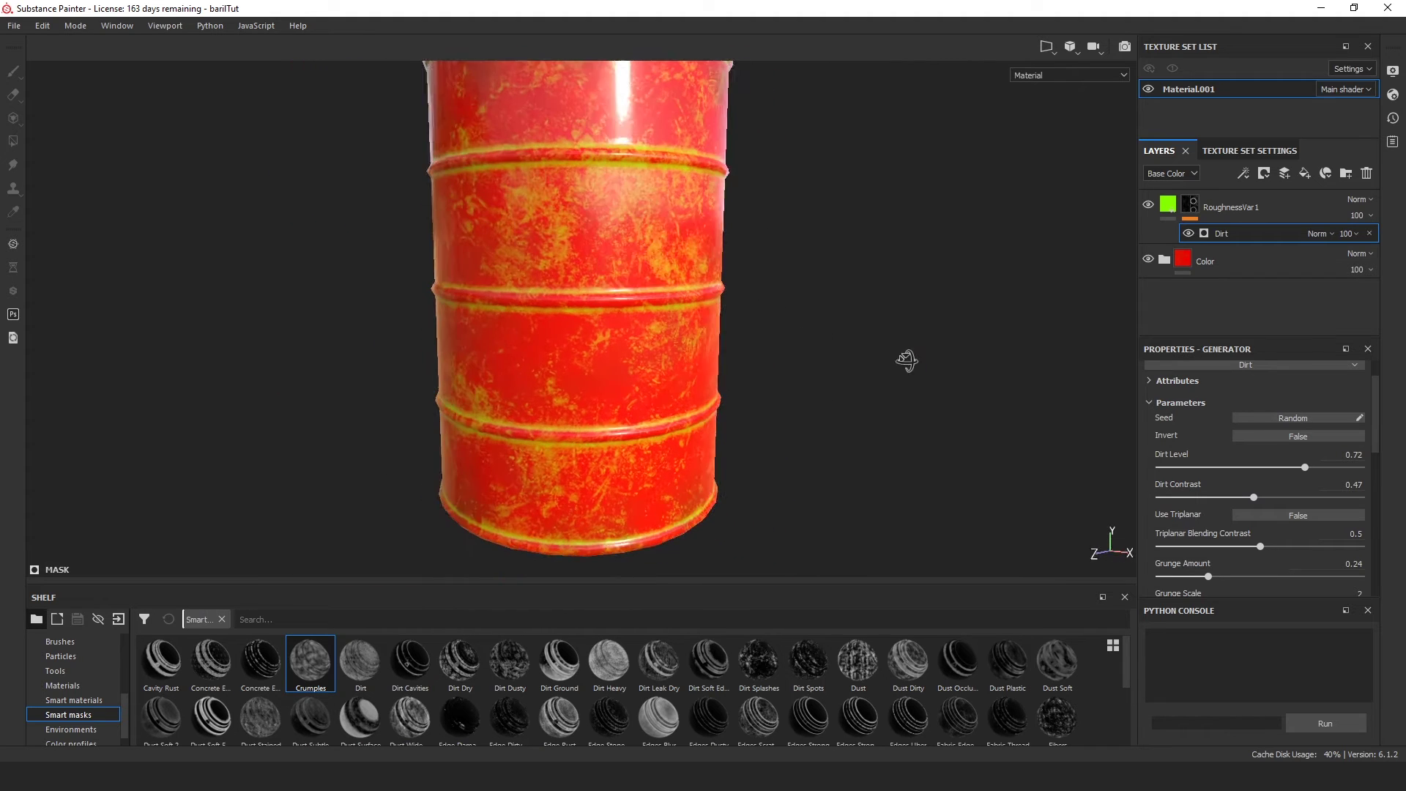
middle_click_drag(768, 199, 775, 237, "alt")
scroll(775, 257, "down", 2)
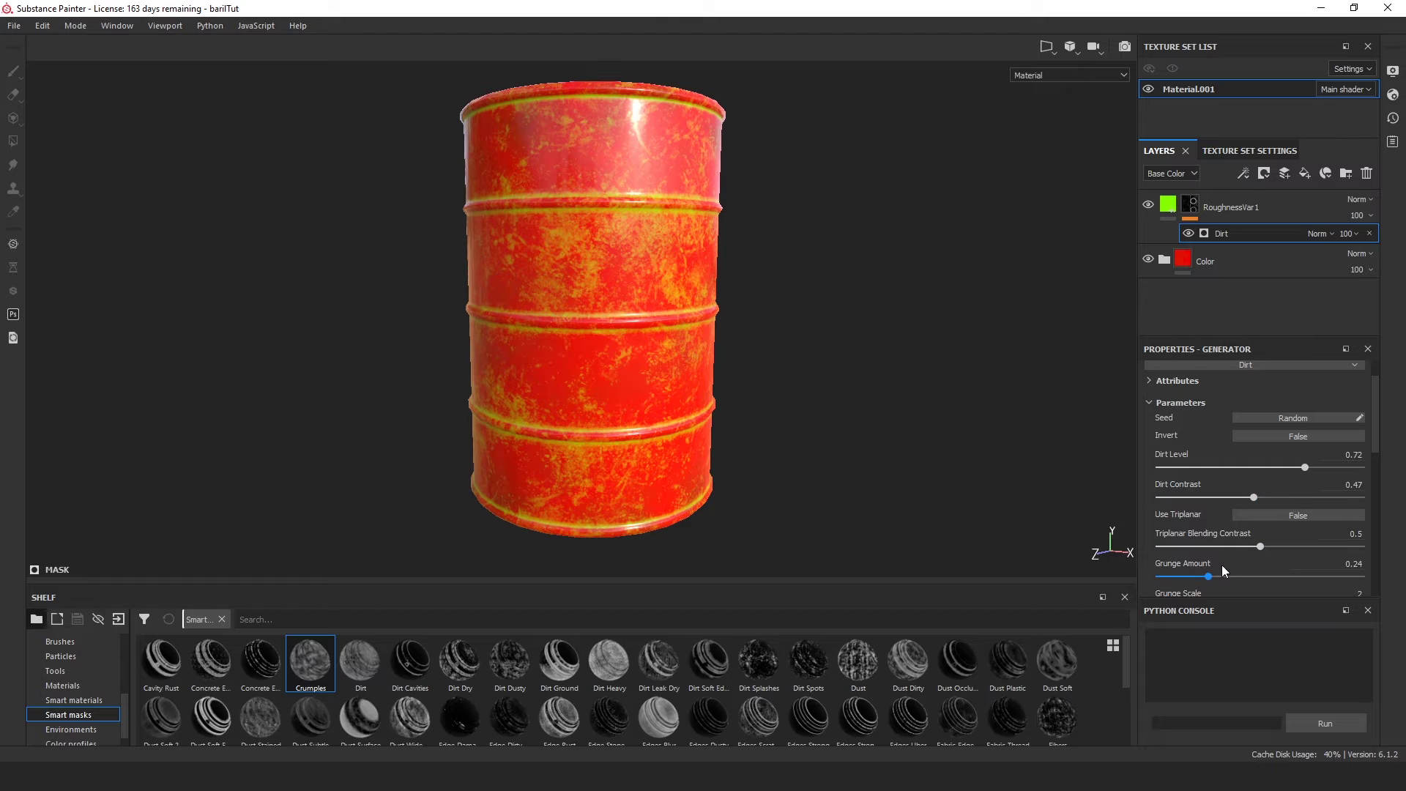
left_click_drag(1208, 575, 1202, 578)
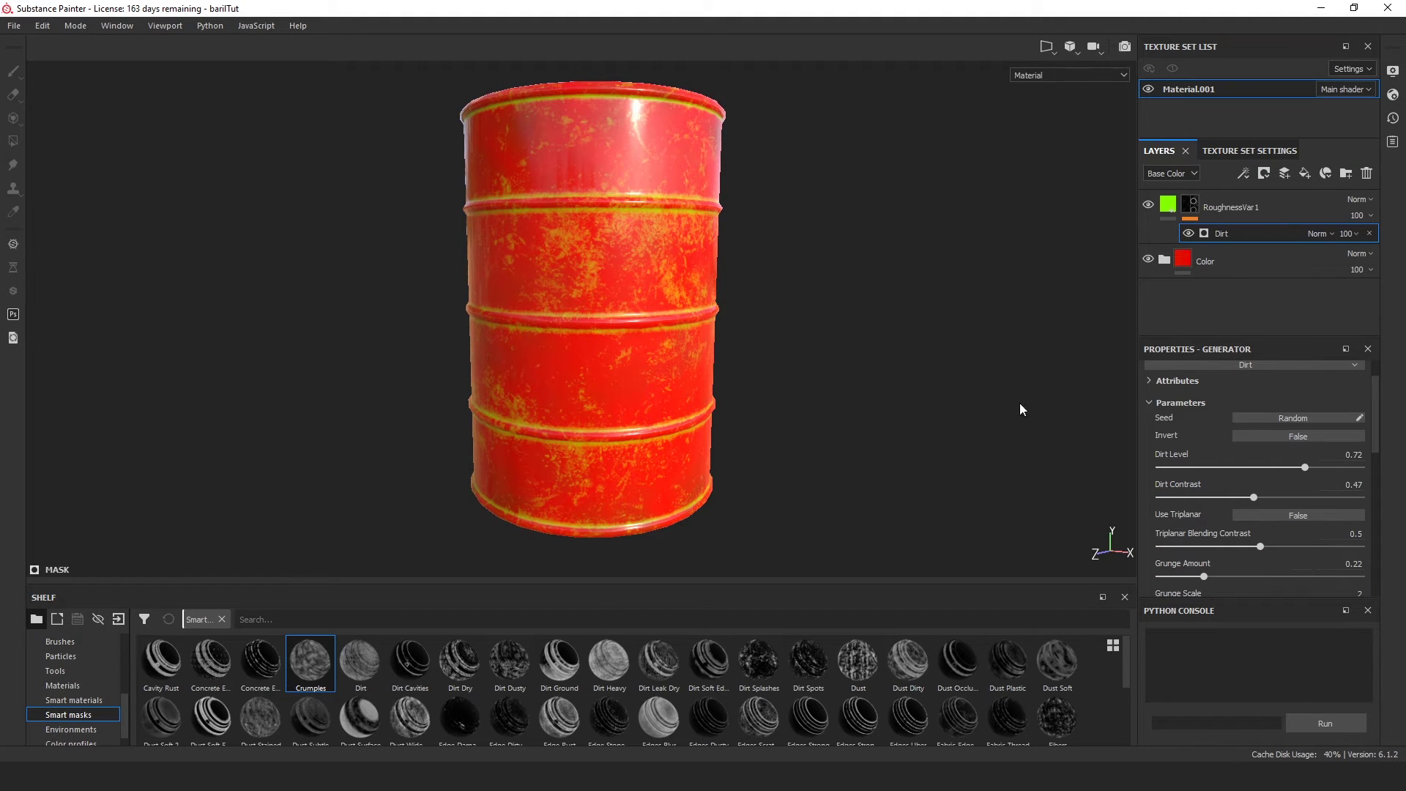
left_click_drag(1020, 403, 1112, 311, "alt")
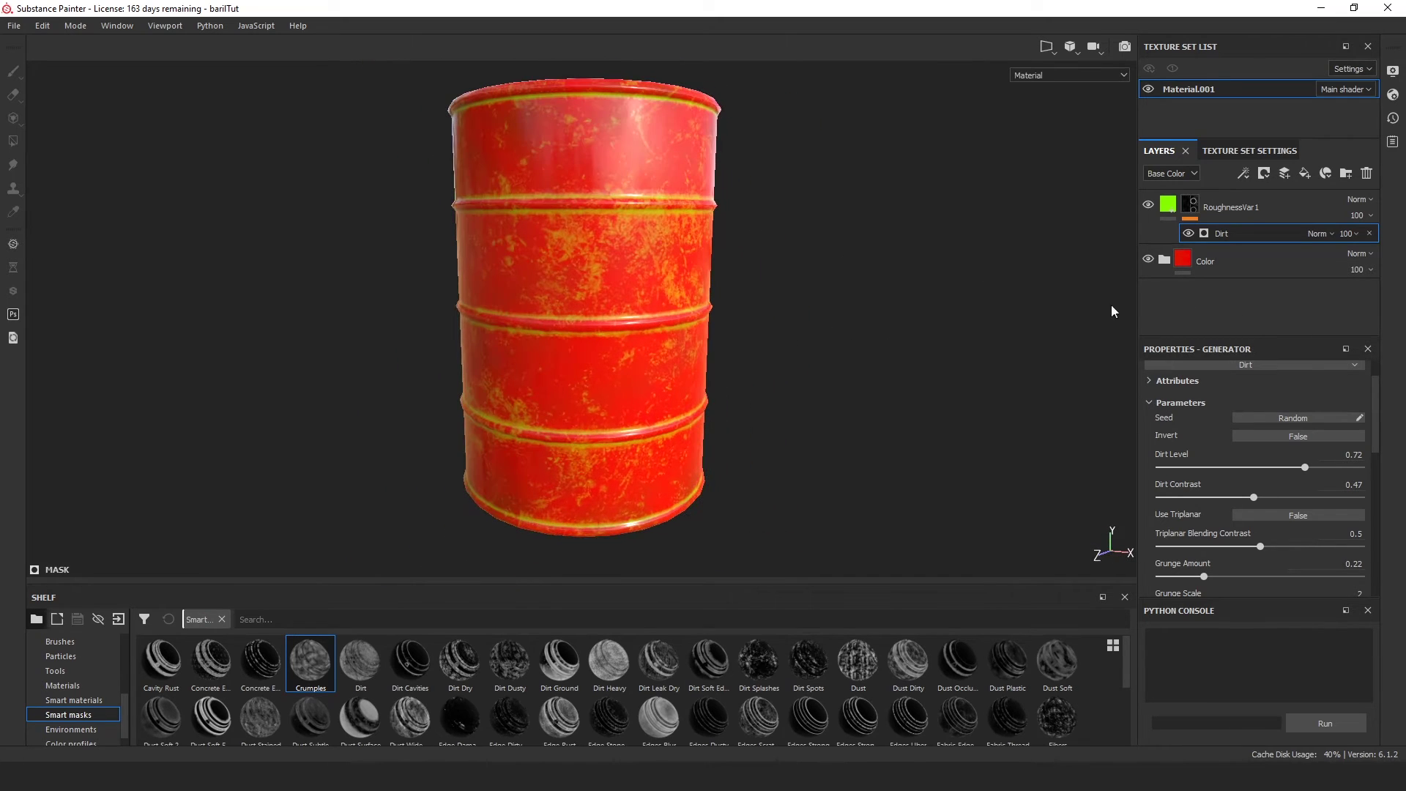
Set the roughness of the RoughnessVar1 fill to 0.7061 and check the barrel's reflections.
left_click(1174, 207)
scroll(1211, 523, "down", 1)
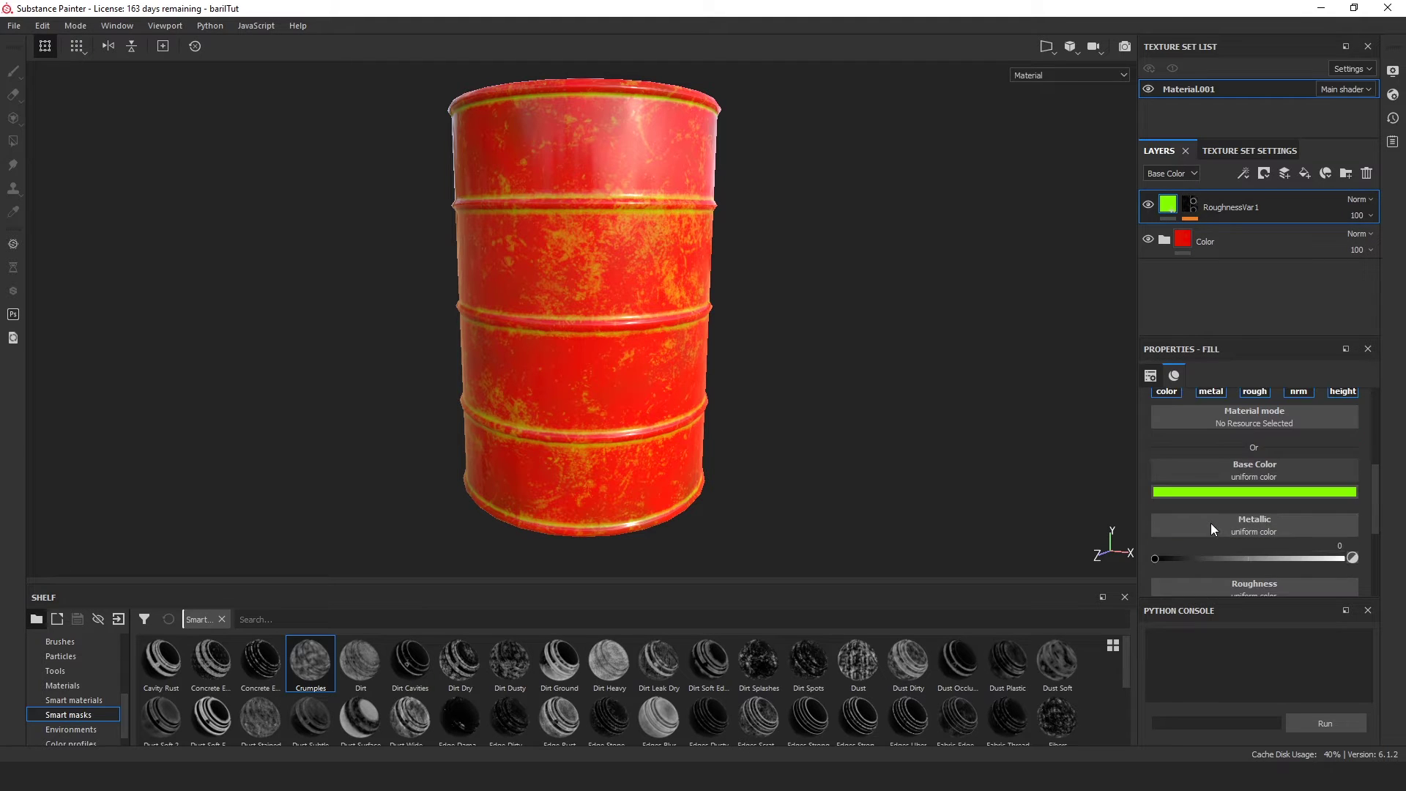
scroll(1211, 523, "down", 2)
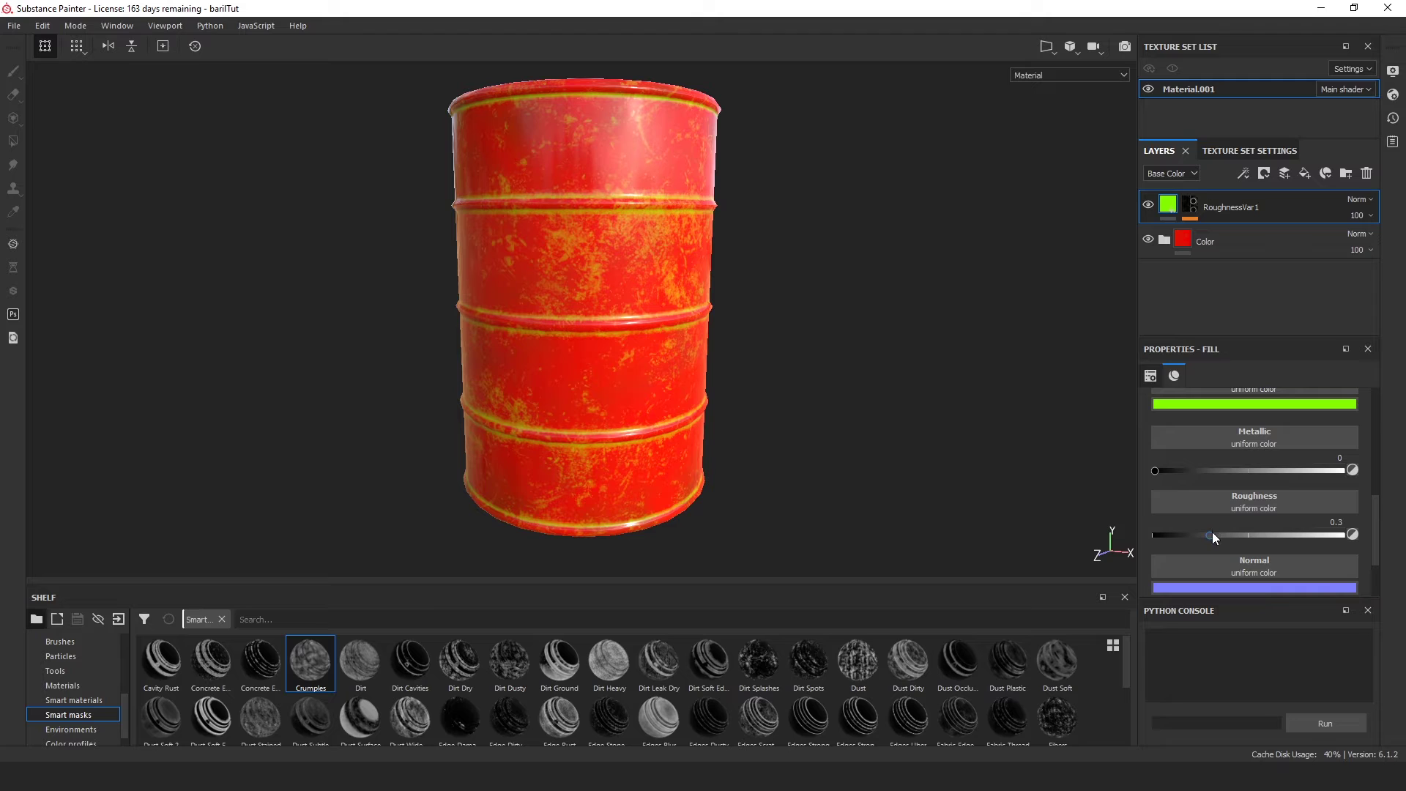
left_click_drag(1213, 534, 1287, 558)
left_click_drag(857, 399, 784, 326, "alt")
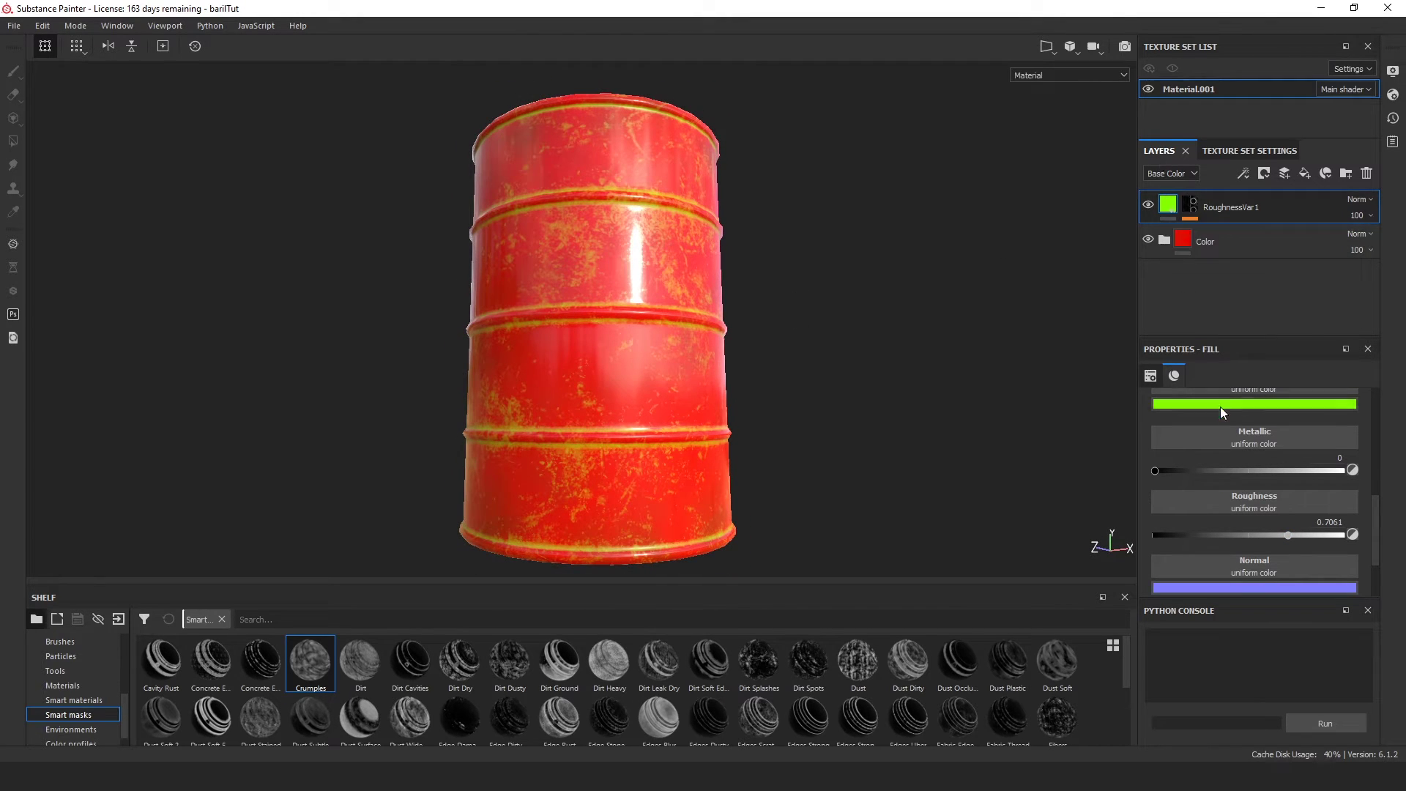
Disable the color, metal, normal and height channels of RoughnessVar1, keeping only roughness active.
scroll(1223, 432, "up", 3)
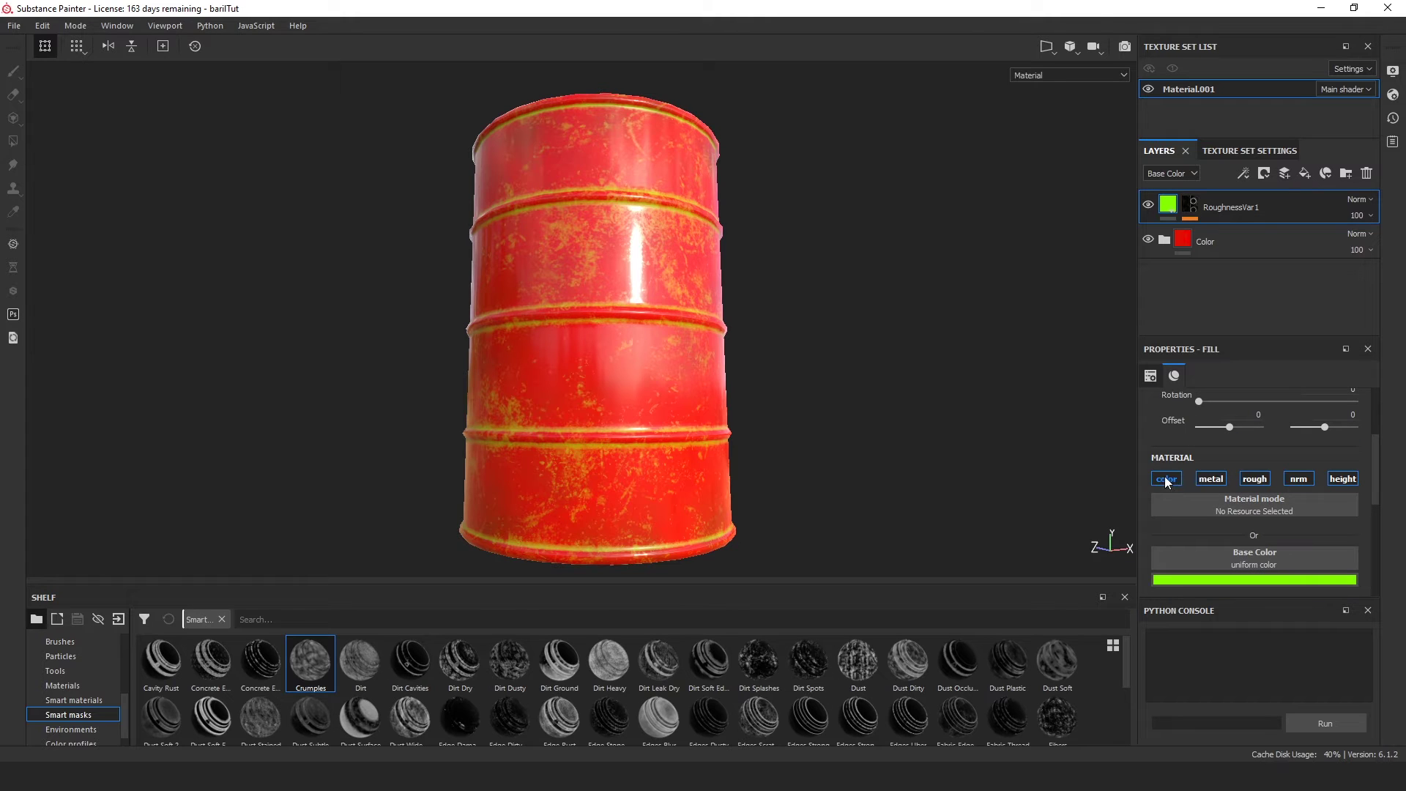
left_click(1168, 480)
left_click(1218, 478)
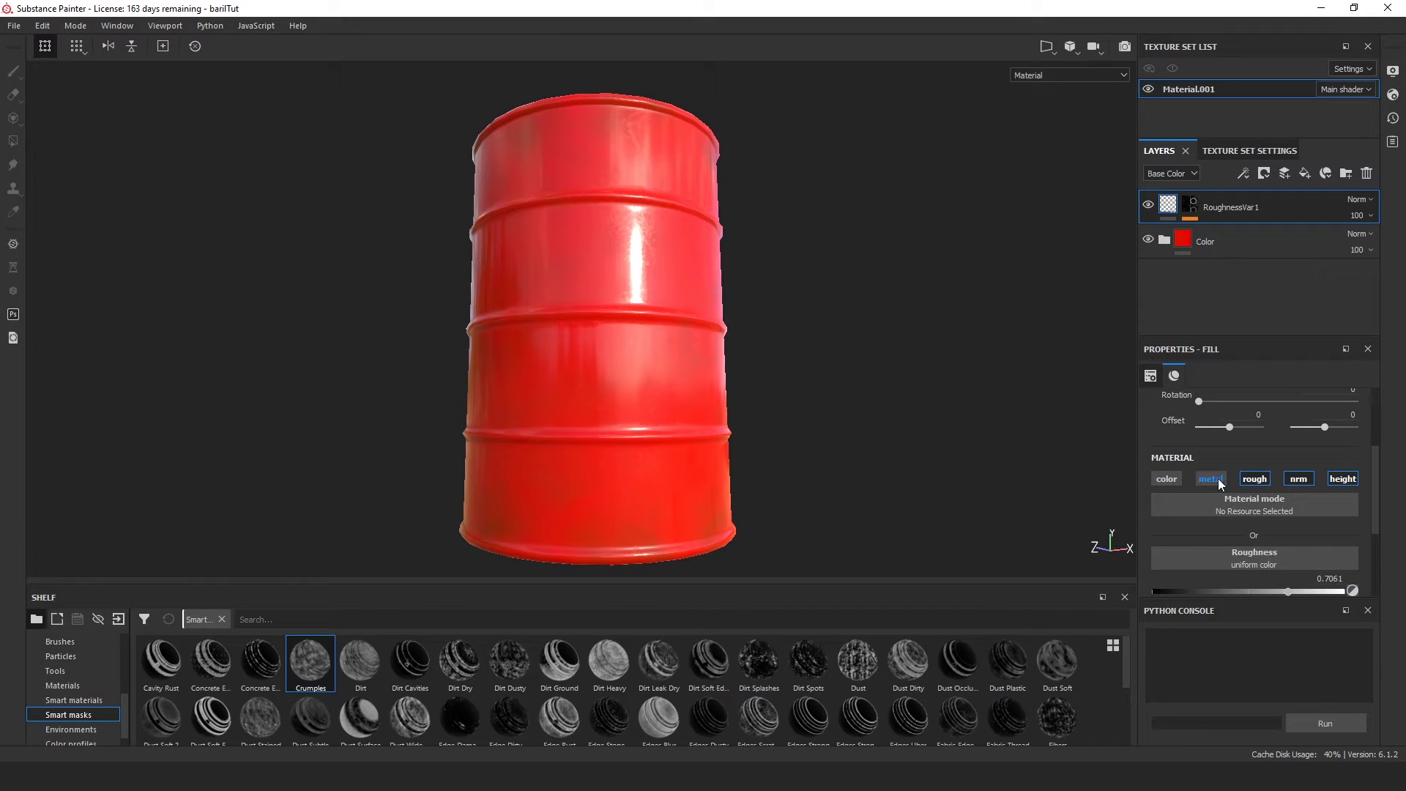
left_click(1299, 480)
left_click(1342, 479)
Examine the roughness variation in the barrel's highlights, toggling RoughnessVar1's color channel on and off to compare it with the mask pattern.
right_click_drag(649, 296, 772, 313, "alt")
left_click_drag(782, 315, 1011, 329, "alt")
left_click_drag(621, 240, 737, 223, "alt")
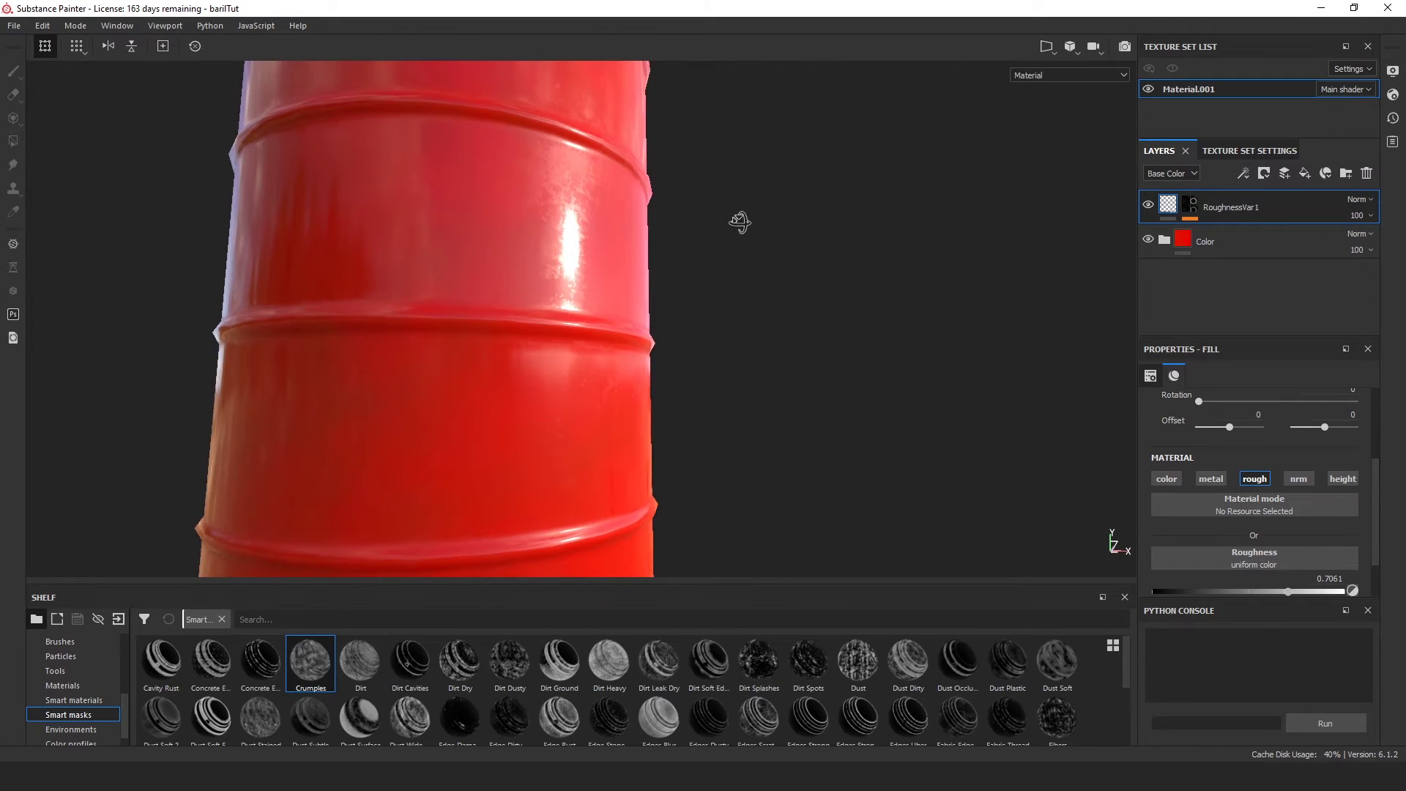
left_click_drag(747, 331, 782, 285, "alt")
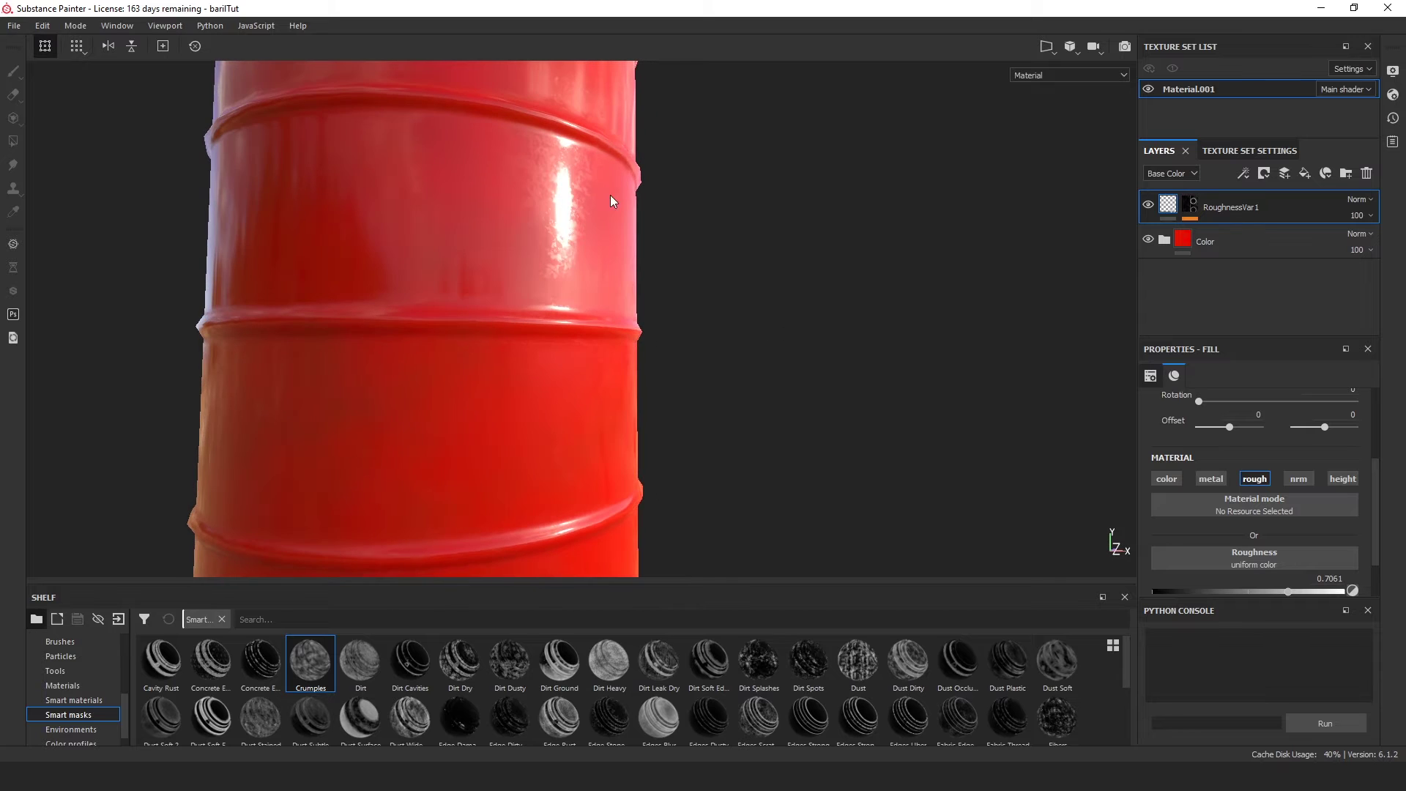
left_click_drag(613, 200, 681, 315, "alt")
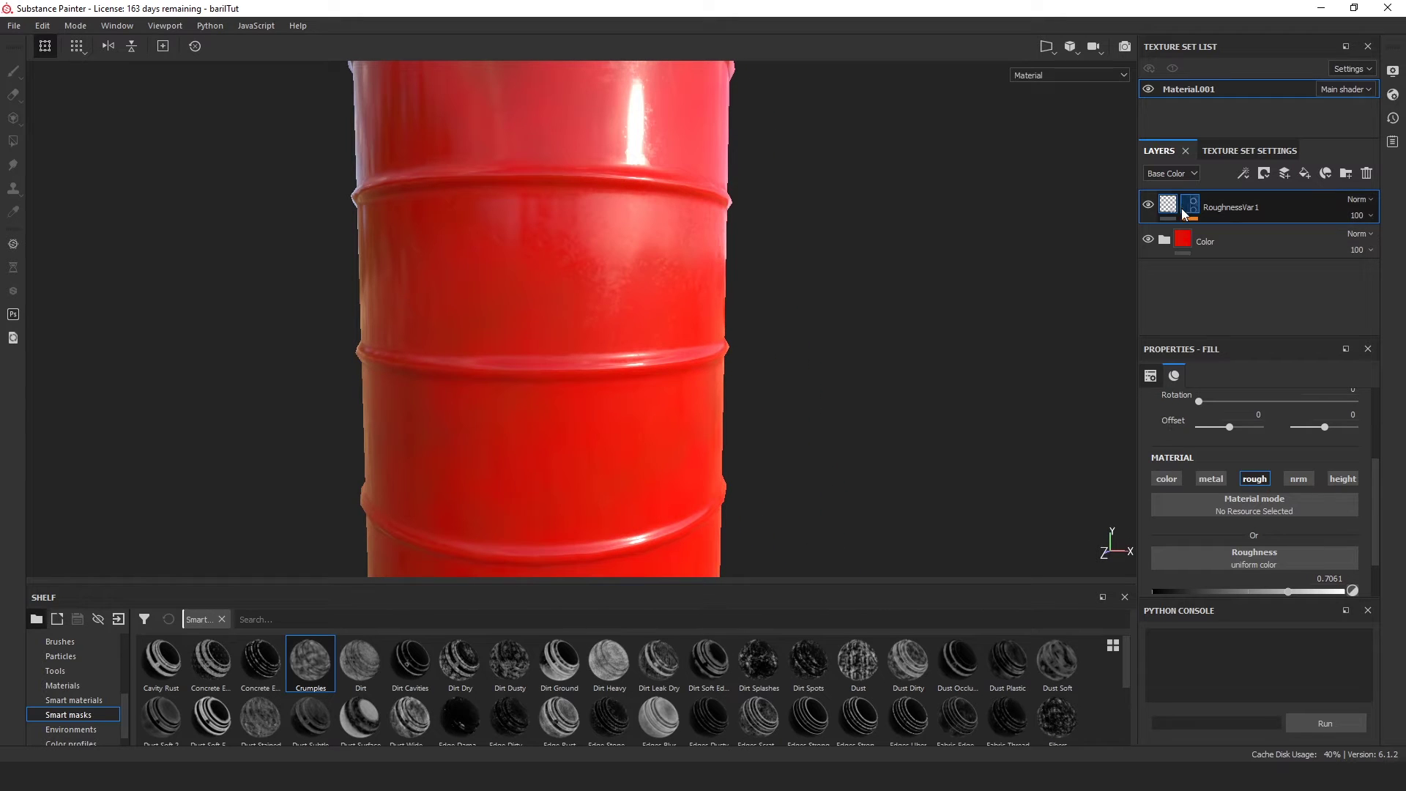
left_click(1167, 479)
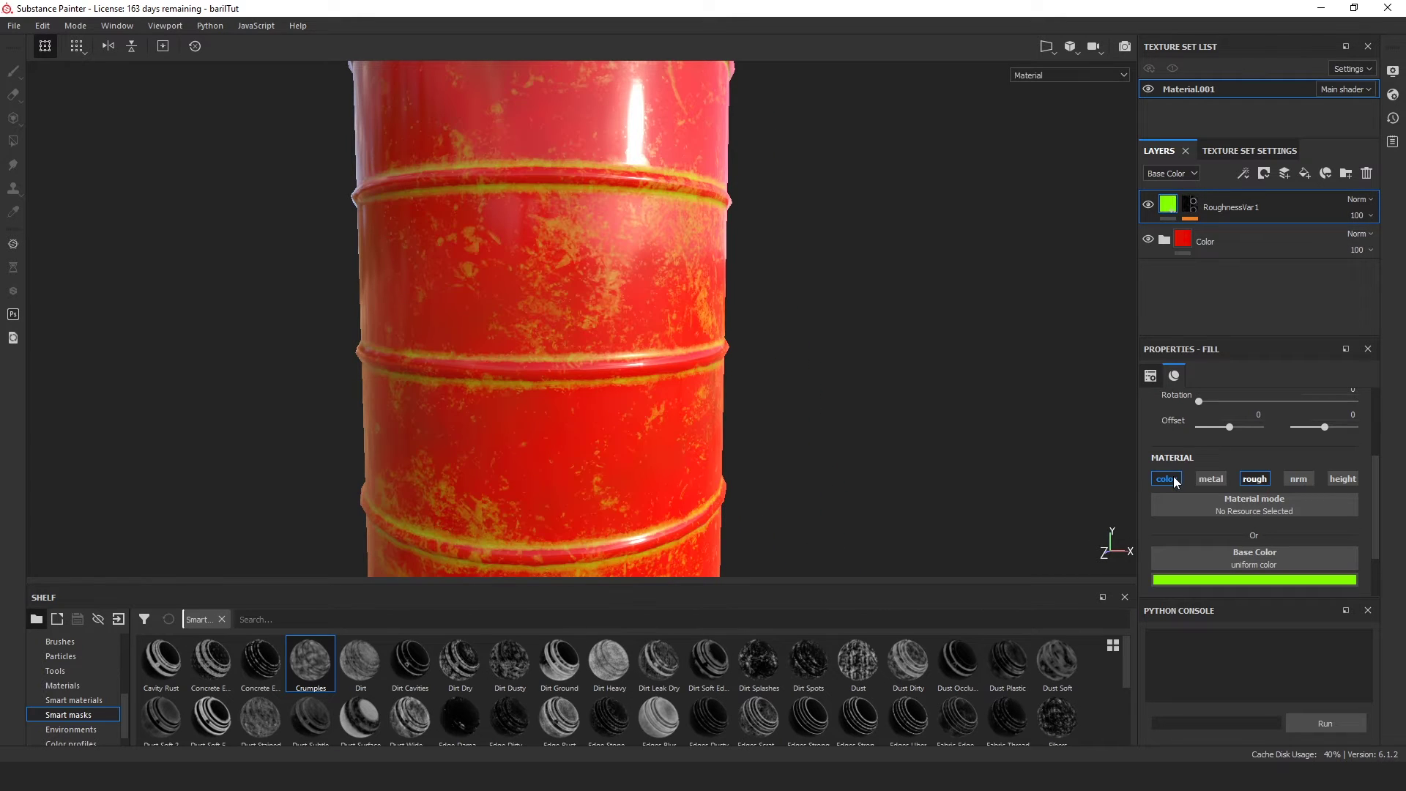
left_click_drag(899, 359, 757, 385, "alt")
left_click(1175, 479)
scroll(752, 312, "up", 5)
left_click_drag(898, 375, 1047, 341, "alt")
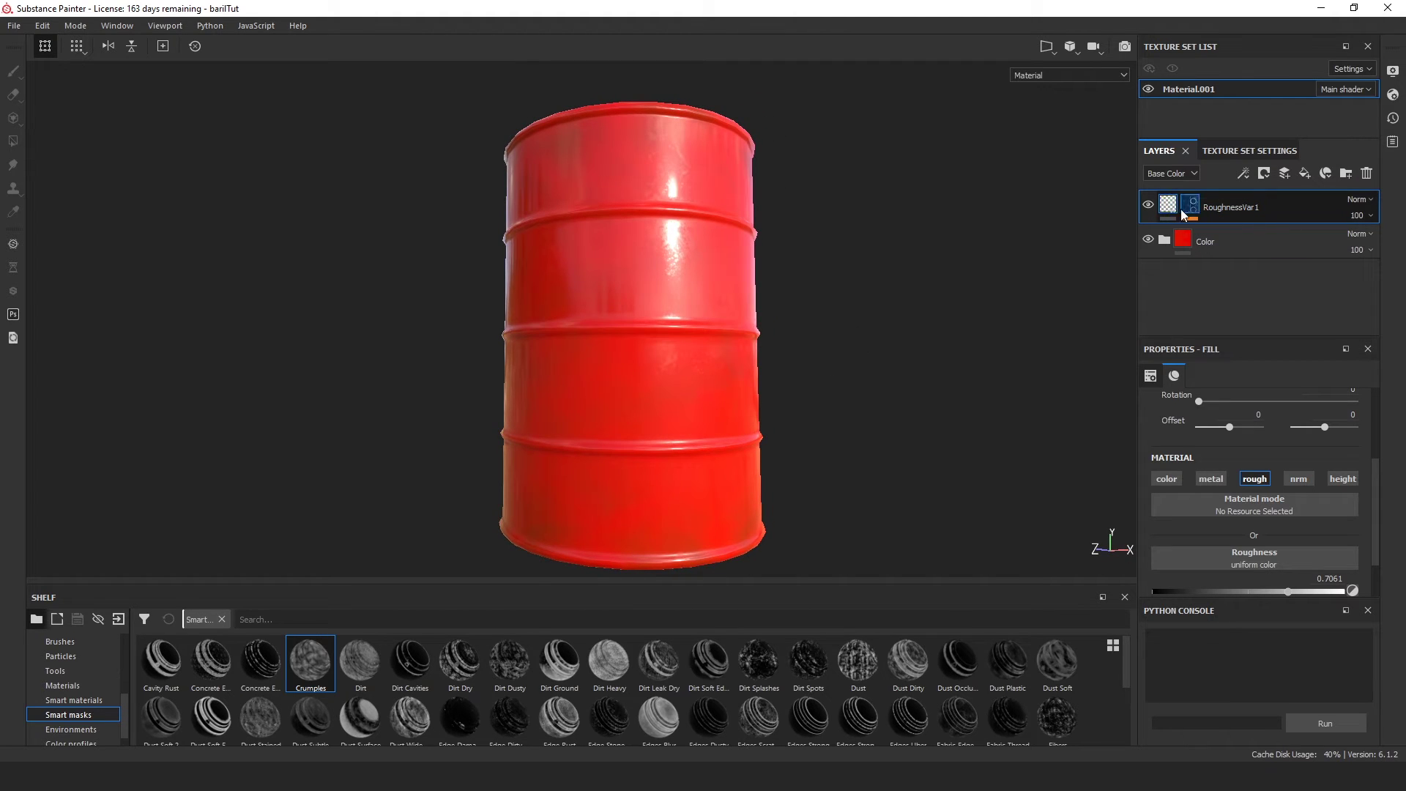
Duplicate the RoughnessVar1 layer and rename the copy as RoughnessVar2.
right_click(1167, 209)
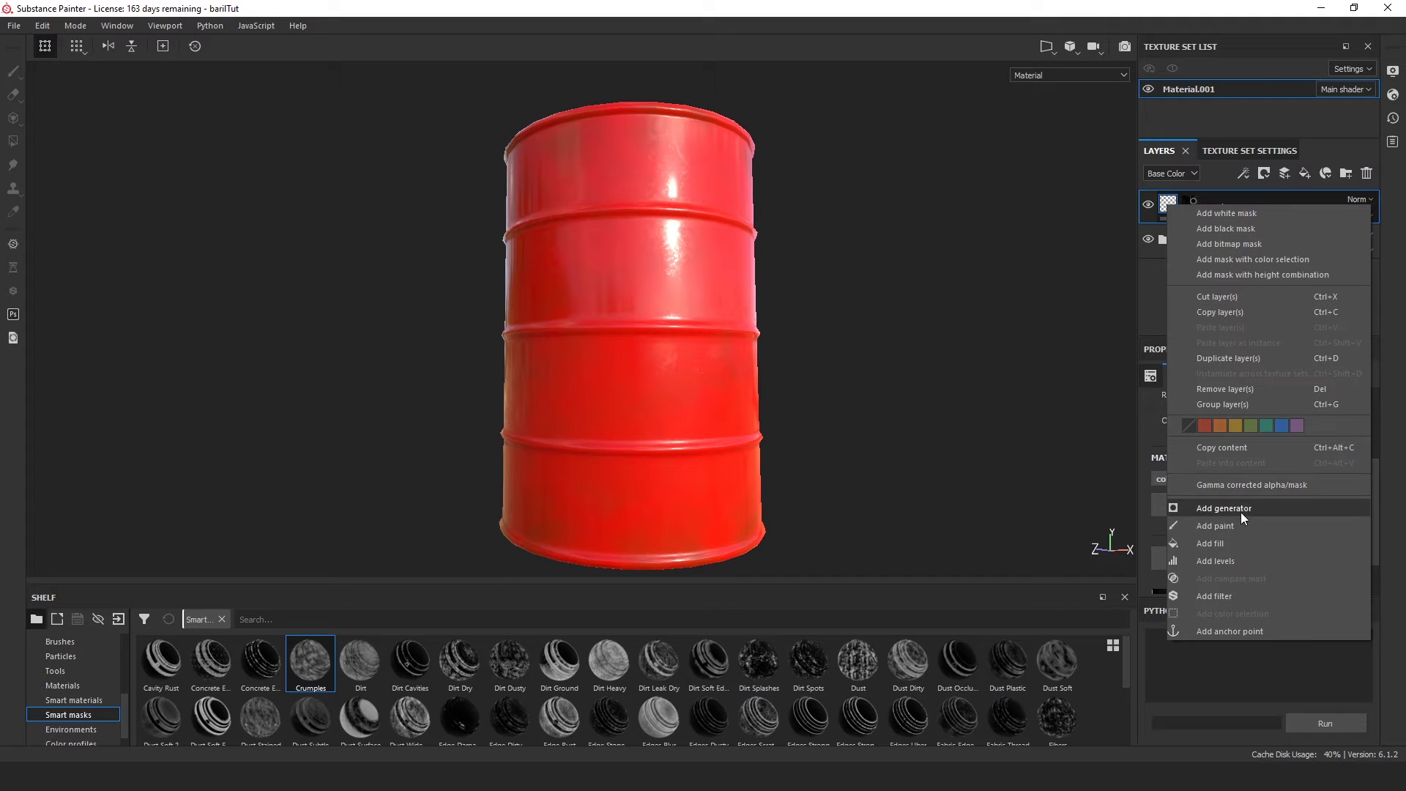
left_click(1241, 357)
double_click(1276, 208)
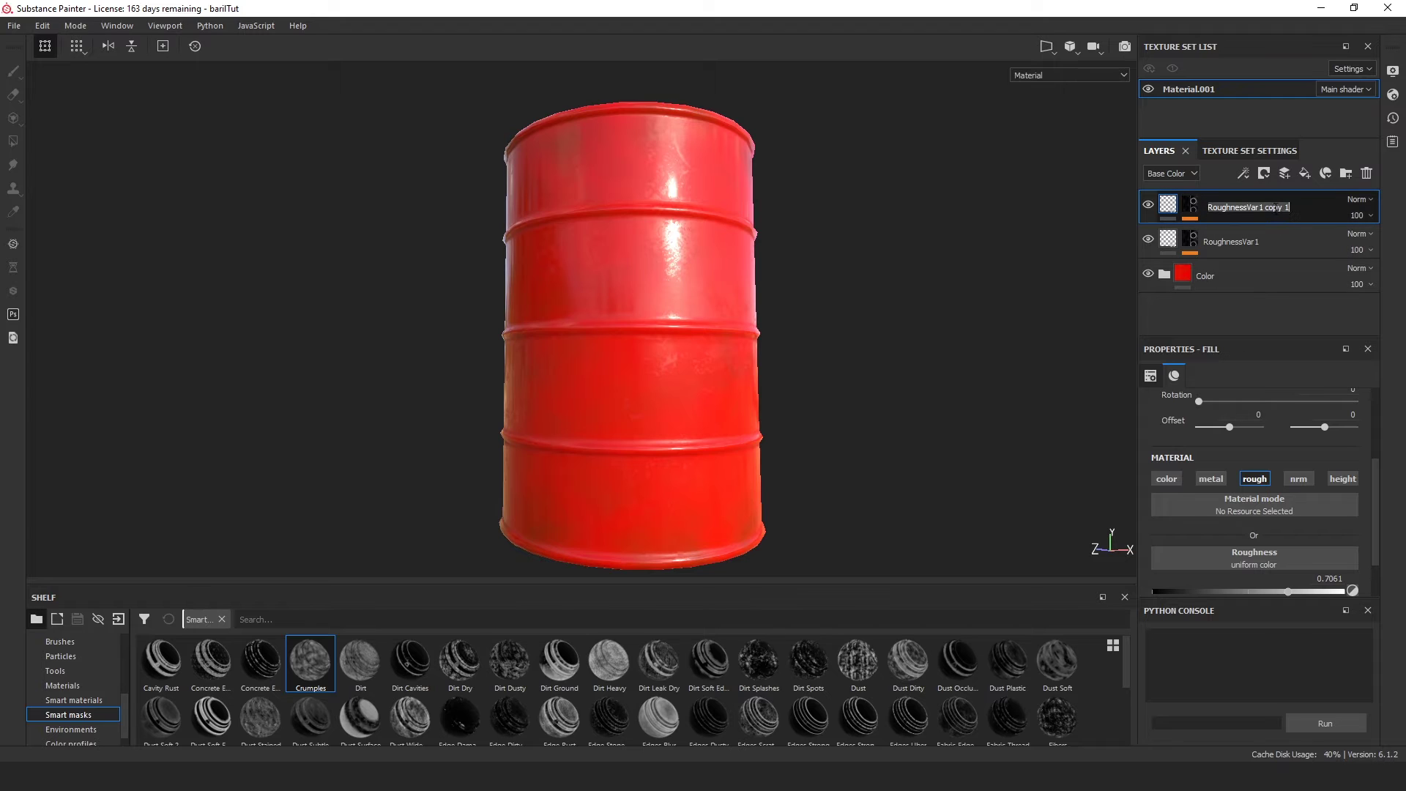
left_click_drag(1289, 207, 1268, 207)
type("2")
key("Return")
Enable the color channel of RoughnessVar2 and randomize the seed of its Dirt generator to get a different pattern.
left_click(1168, 478)
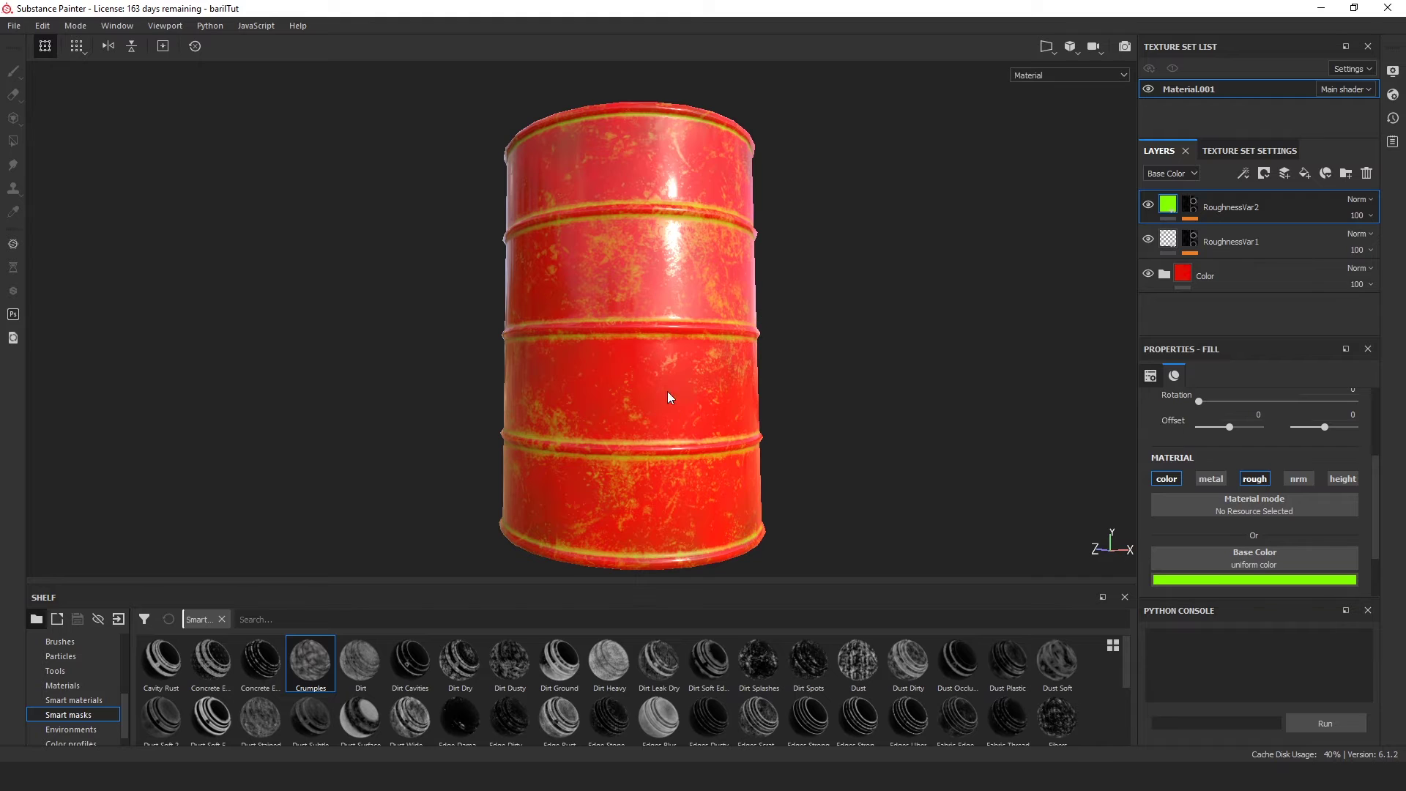
left_click_drag(876, 249, 910, 251, "alt")
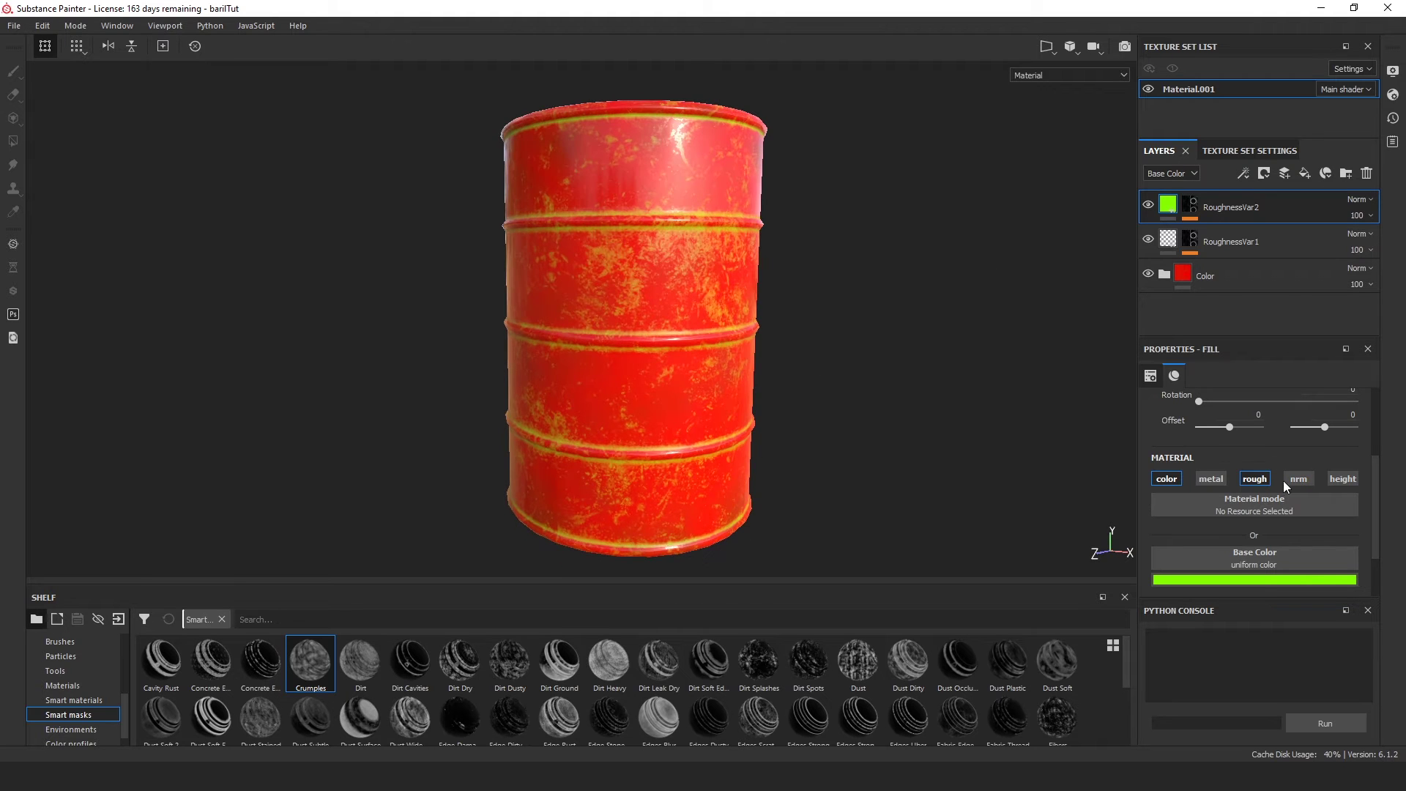
left_click(1192, 210)
left_click(1233, 233)
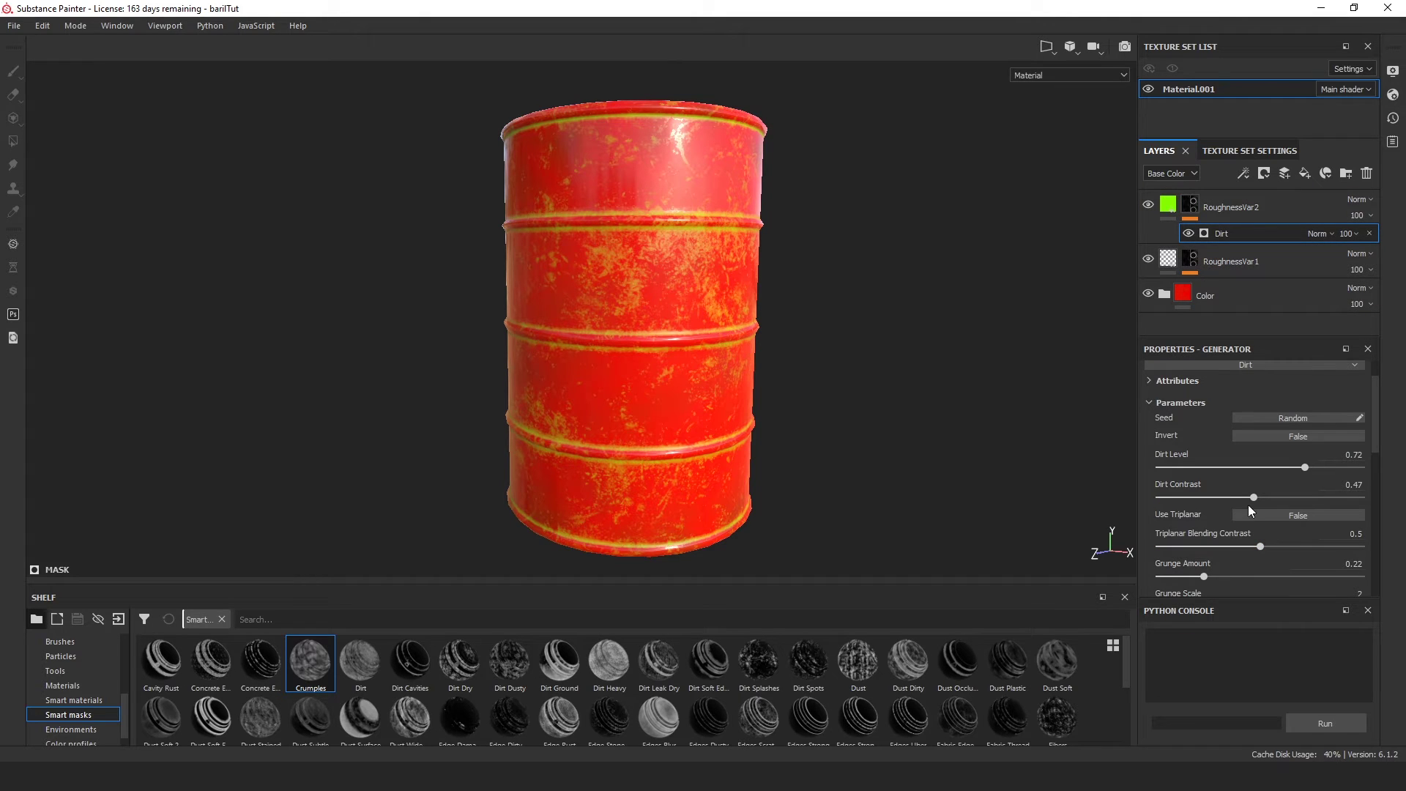
left_click(1281, 419)
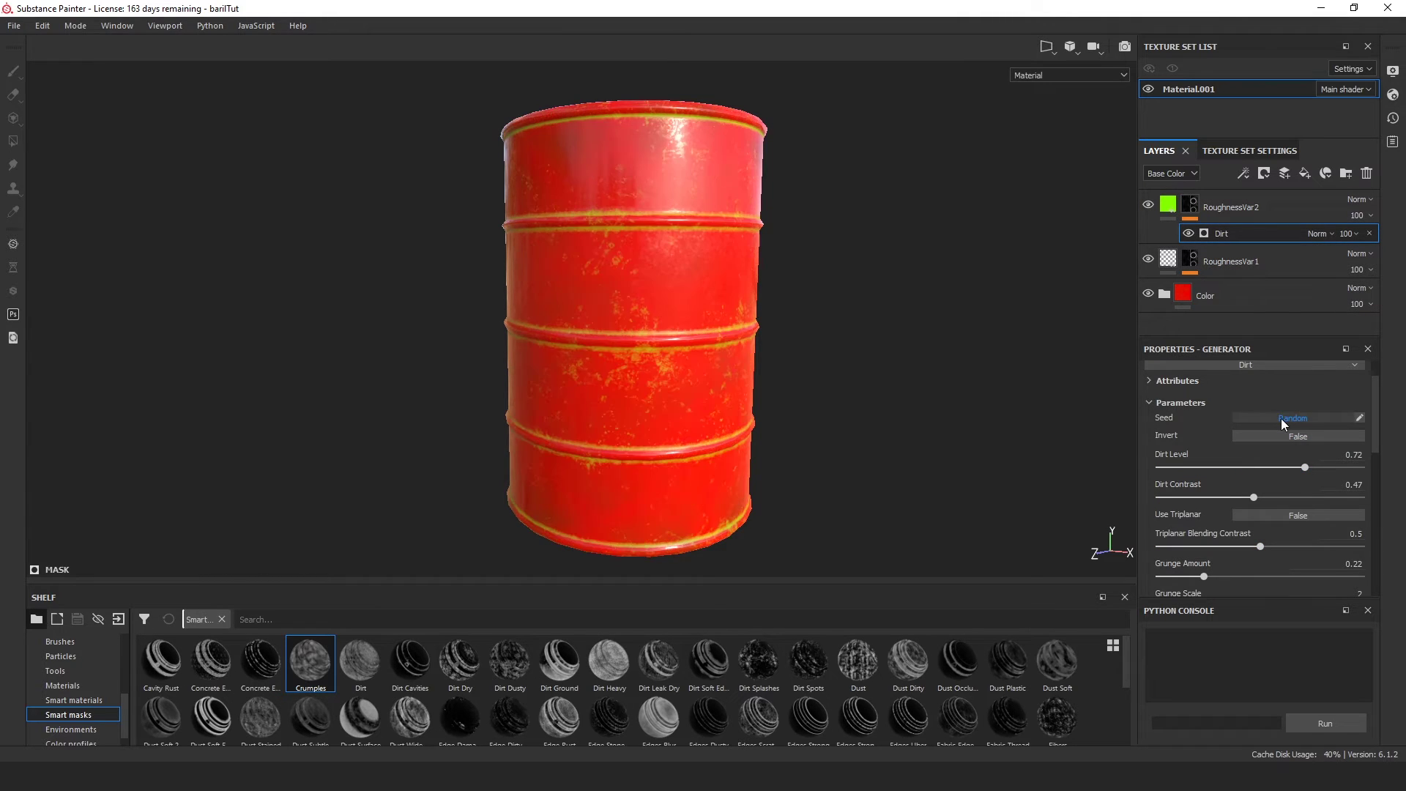
left_click(1282, 420)
left_click(1281, 420)
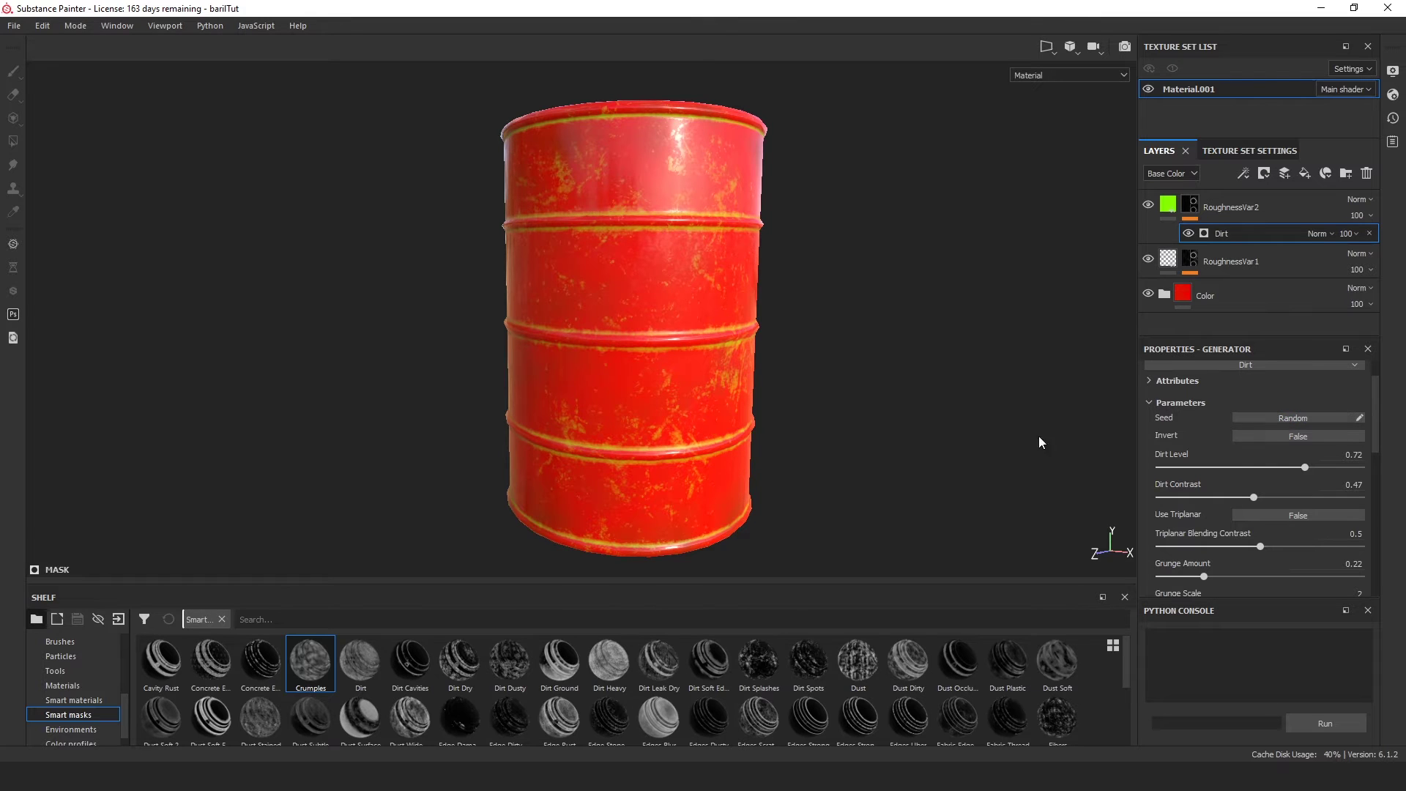
mouse_move(945, 438)
left_mouse_down("alt")
mouse_move(926, 415)
mouse_move(937, 433)
left_mouse_up("alt")
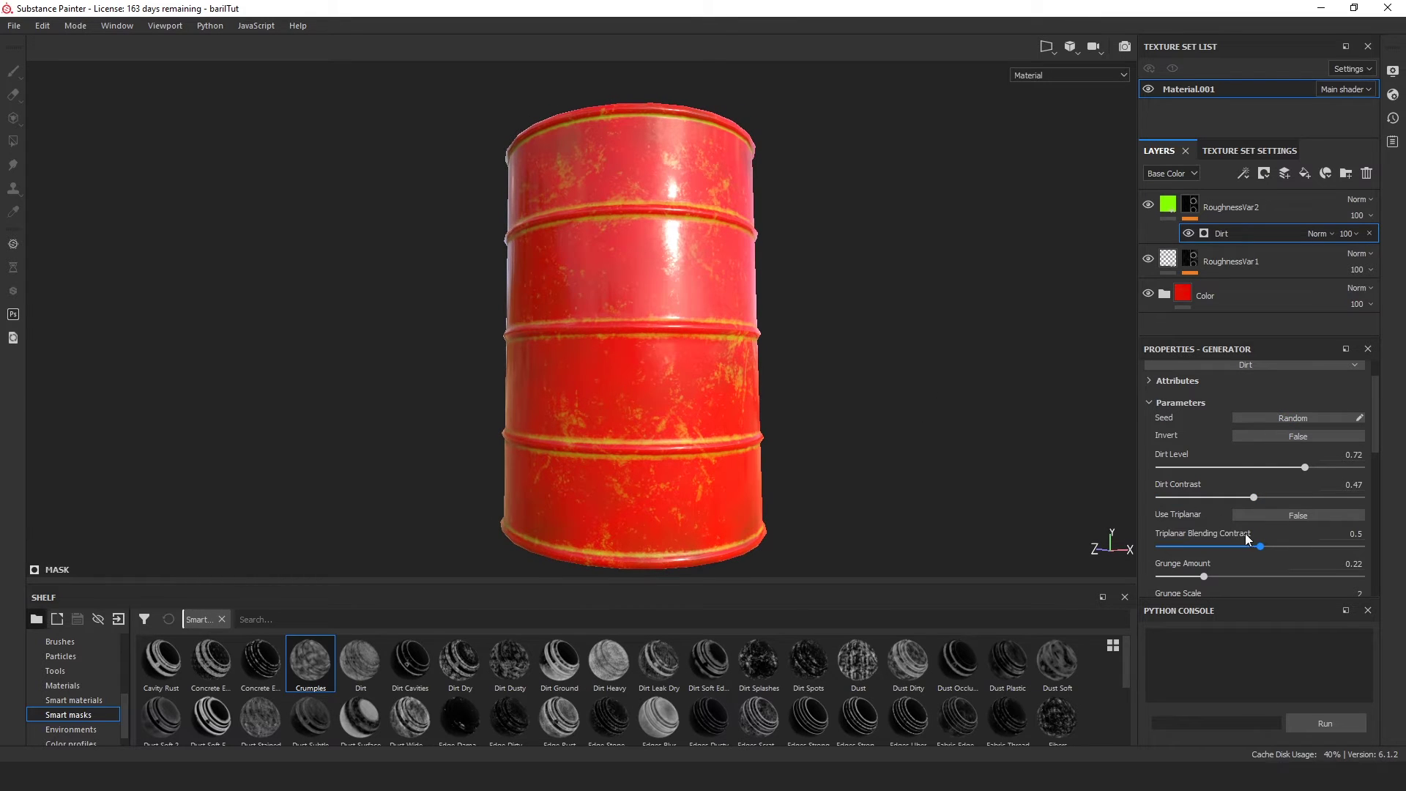
Set the RoughnessVar2 Dirt generator's Grunge Amount to 0.24, Dirt Contrast to 0.46 and Dirt Level to 0.69.
left_click(1210, 577)
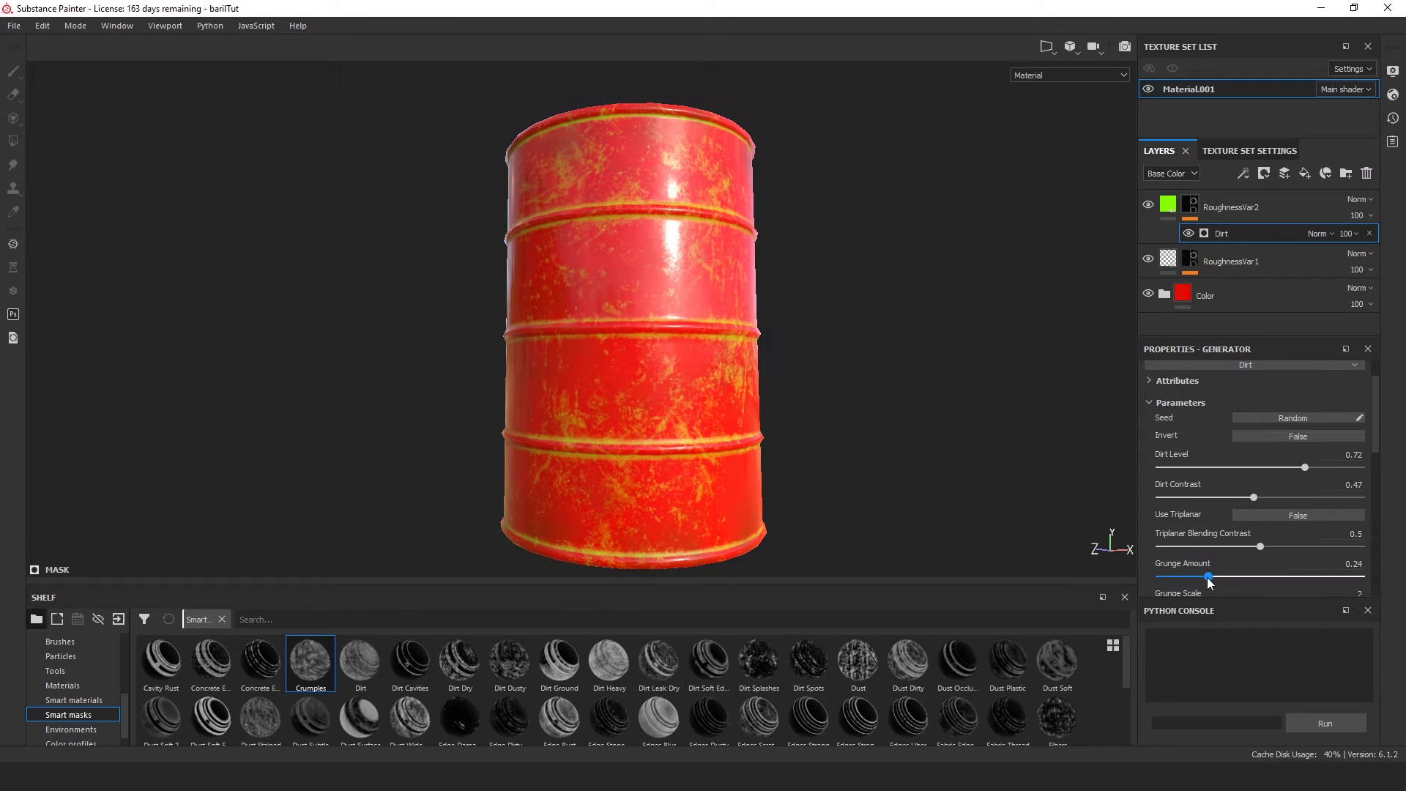
left_click(1254, 497)
left_click_drag(1253, 498, 1258, 505)
left_click(1303, 468)
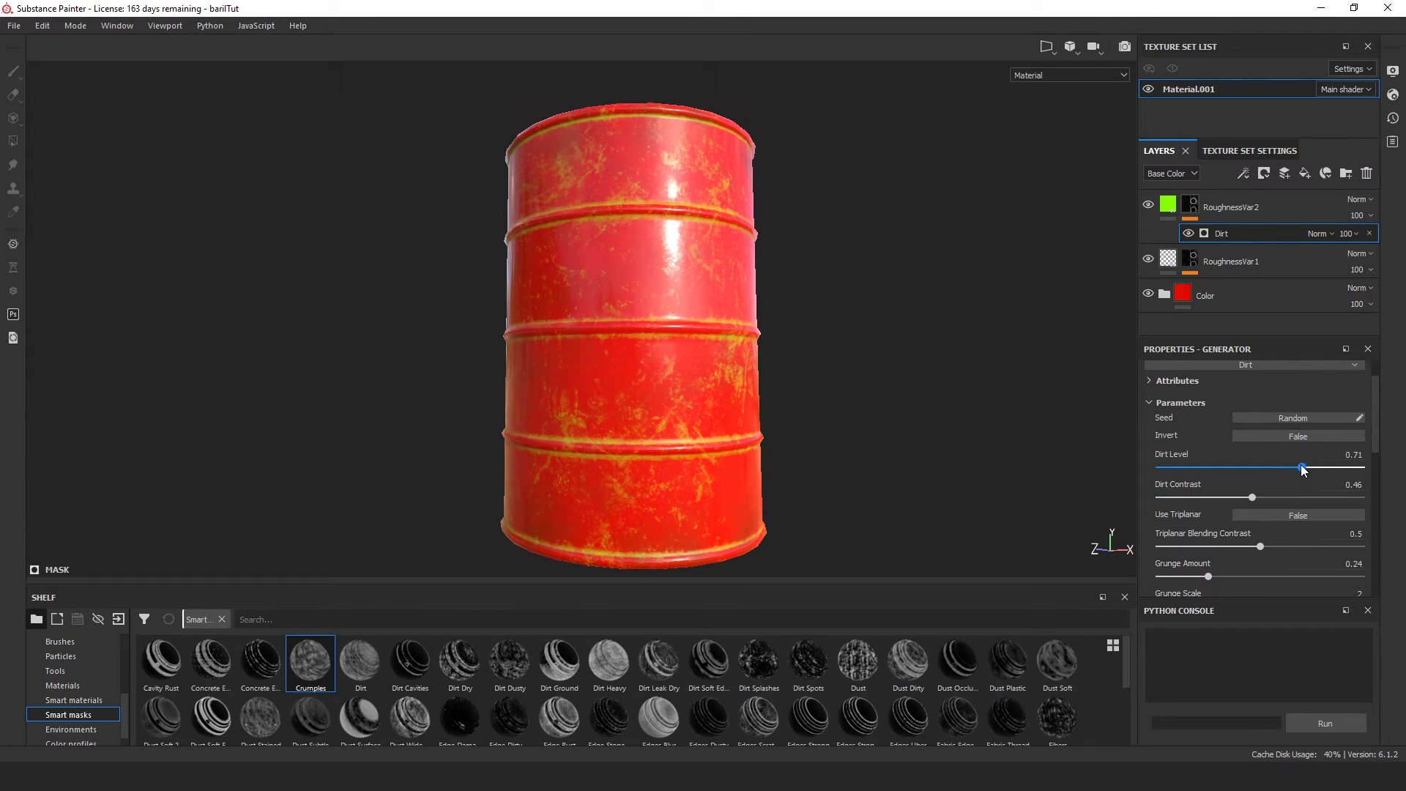
left_click_drag(1306, 470, 1299, 472)
left_click_drag(843, 344, 955, 333, "alt")
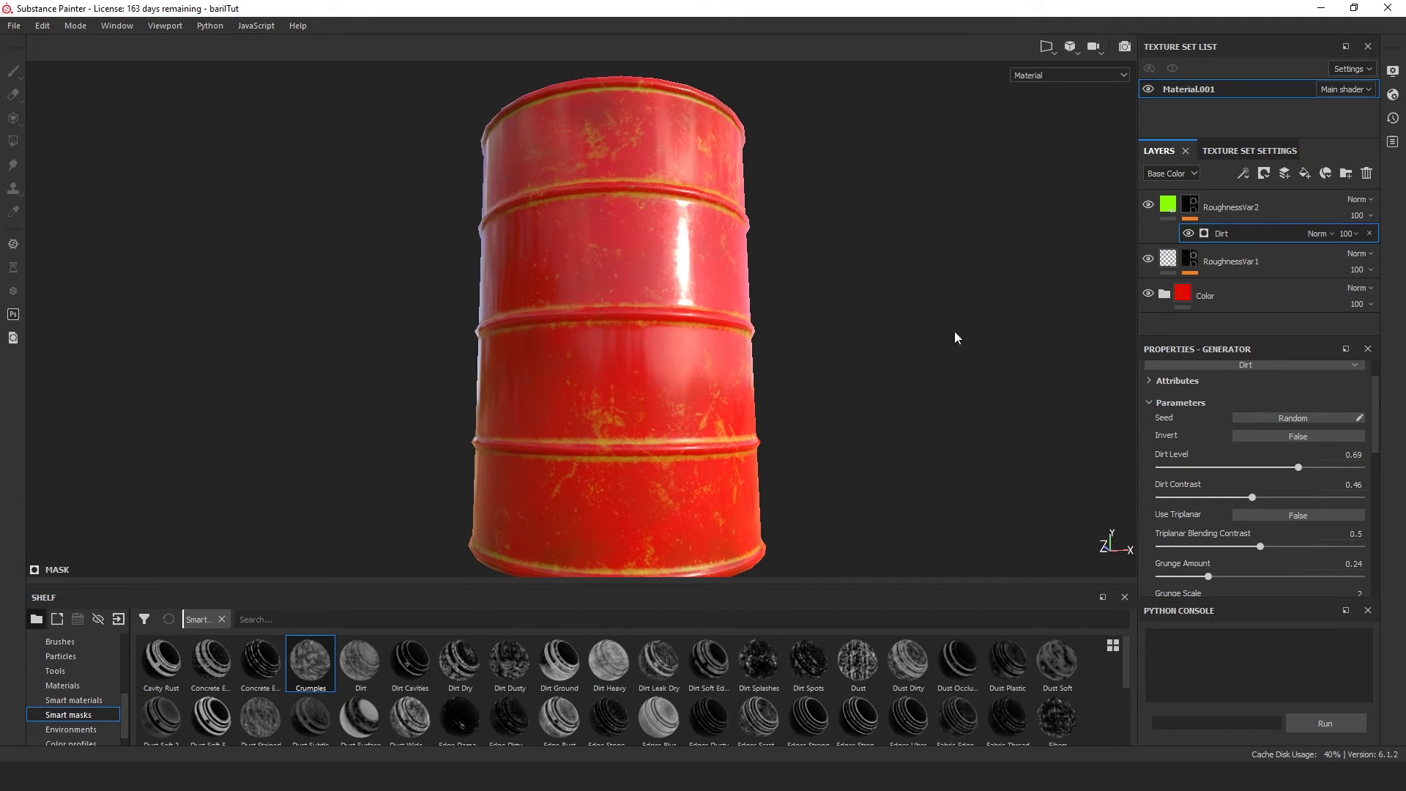
Lower the roughness of the RoughnessVar2 fill to 0.1794.
left_click(1171, 206)
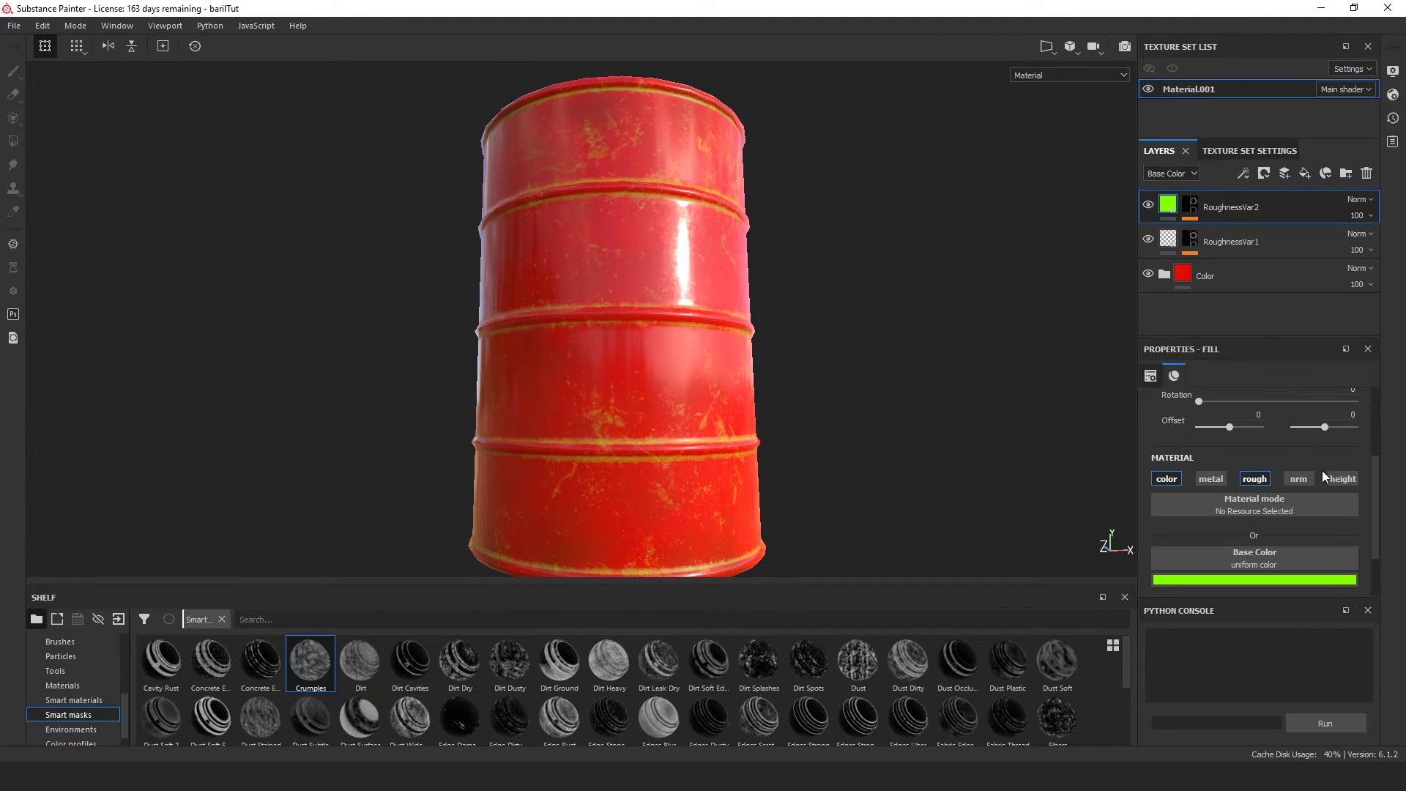
scroll(1275, 542, "down", 1)
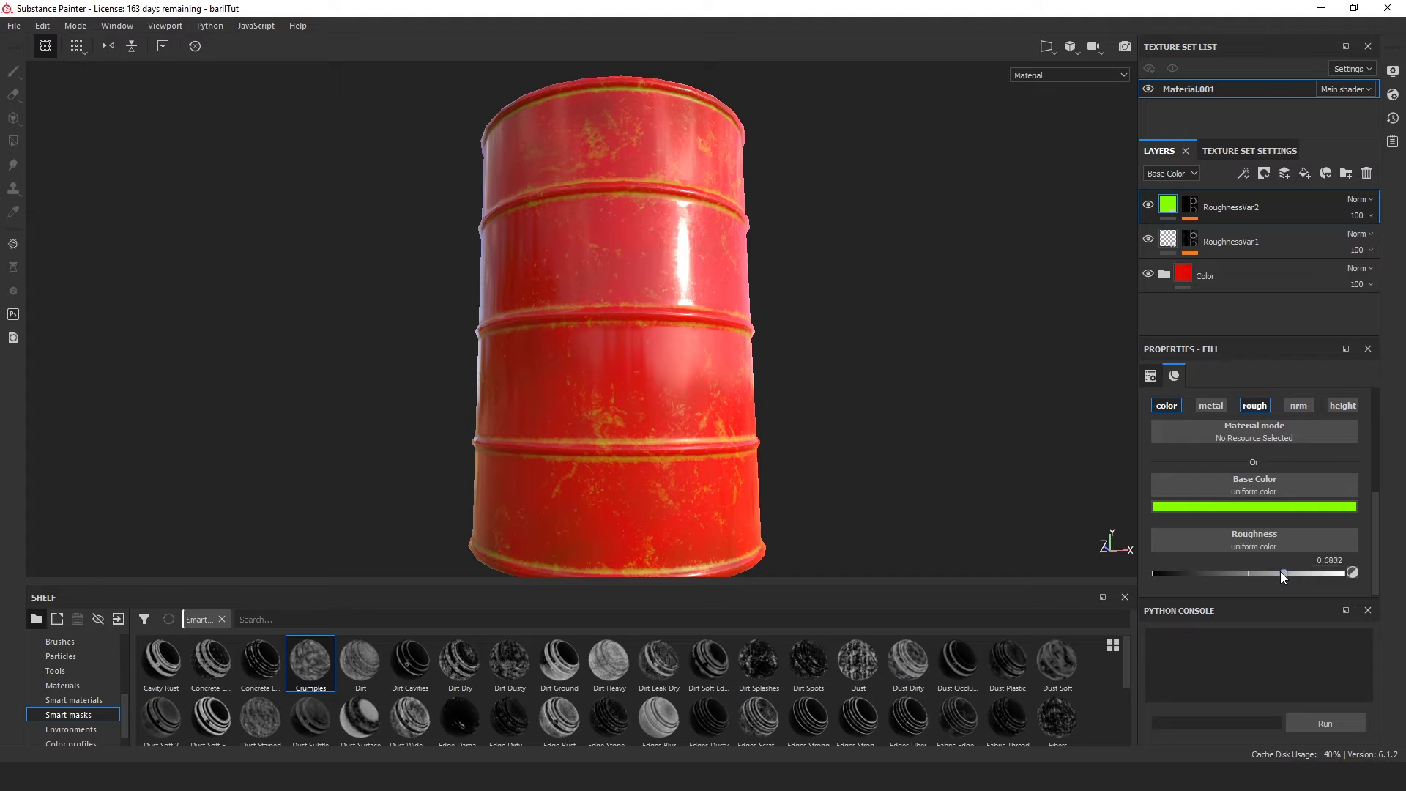
left_click_drag(1282, 573, 1169, 574)
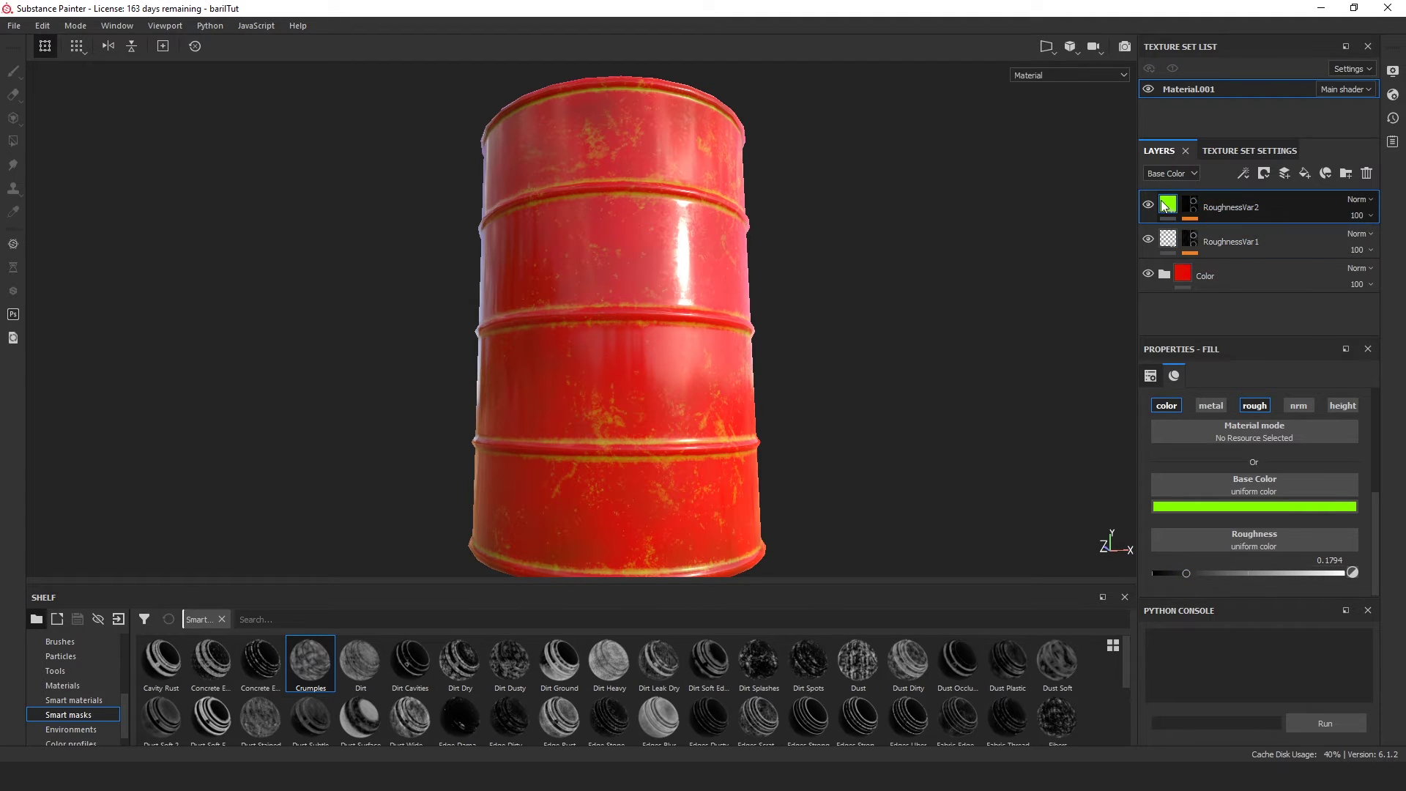
Disable RoughnessVar2's color channel and set its roughness to 0.1031 while checking the barrel's highlights up close.
left_click(1168, 406)
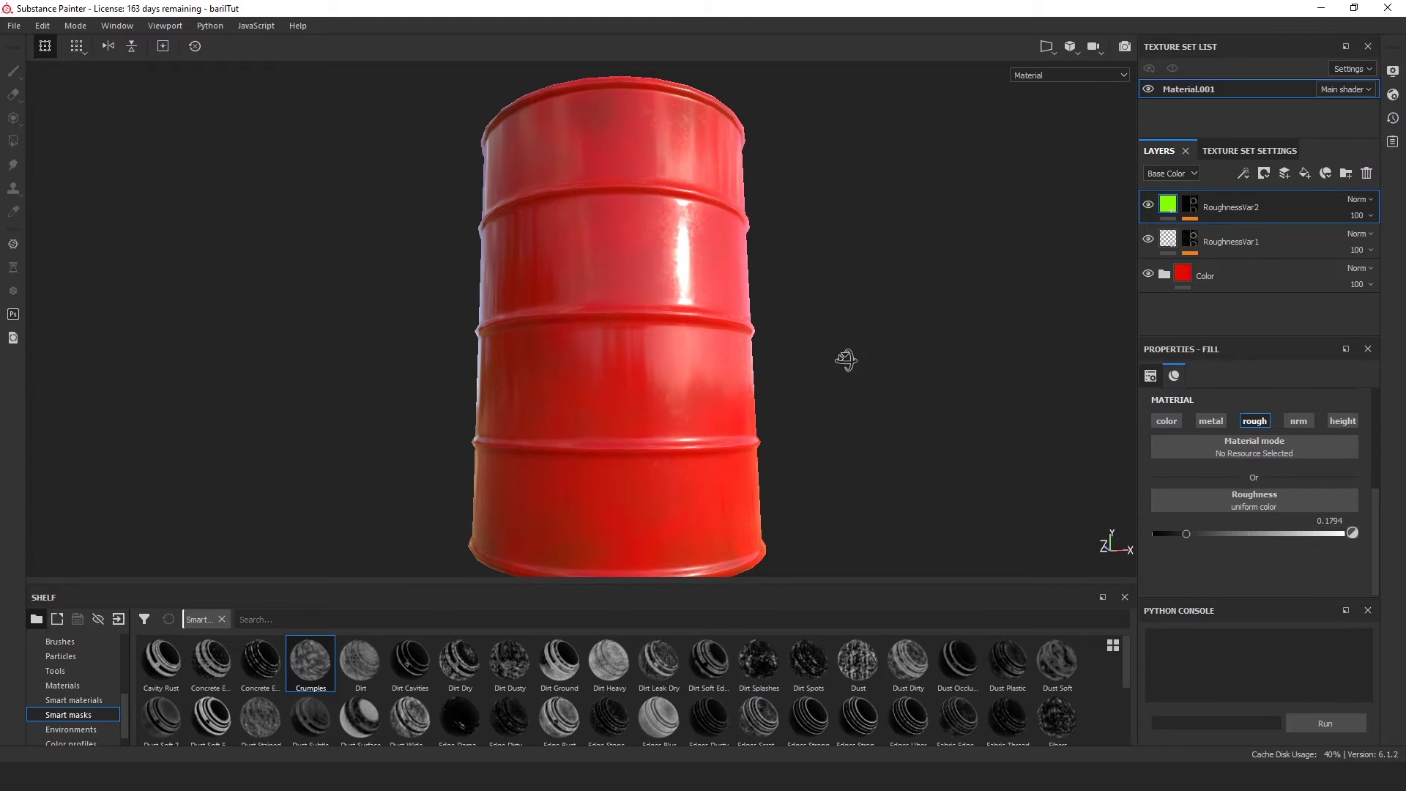
left_click_drag(844, 358, 889, 337, "alt")
scroll(889, 337, "up", 6)
middle_click_drag(857, 331, 941, 286, "alt")
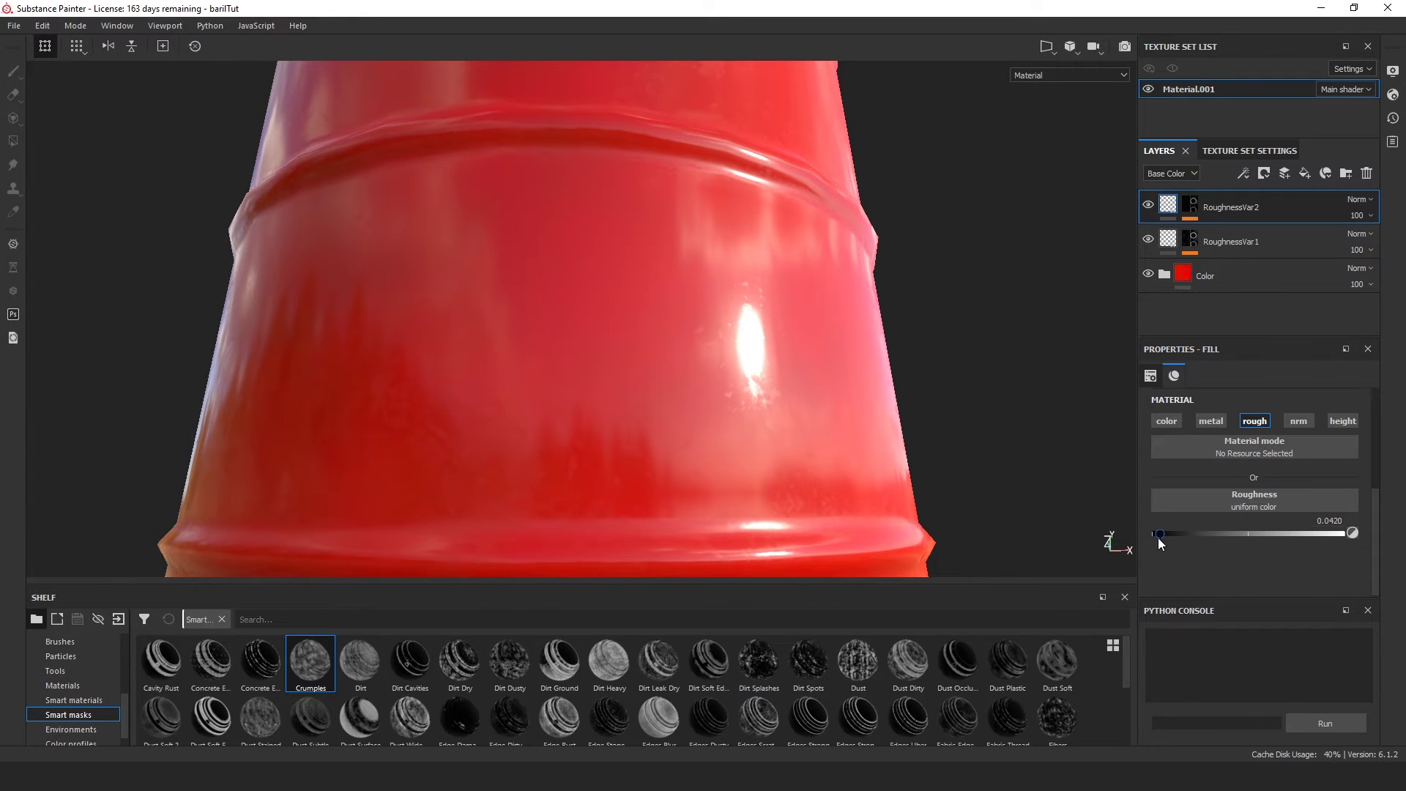
left_click_drag(978, 372, 933, 348, "alt")
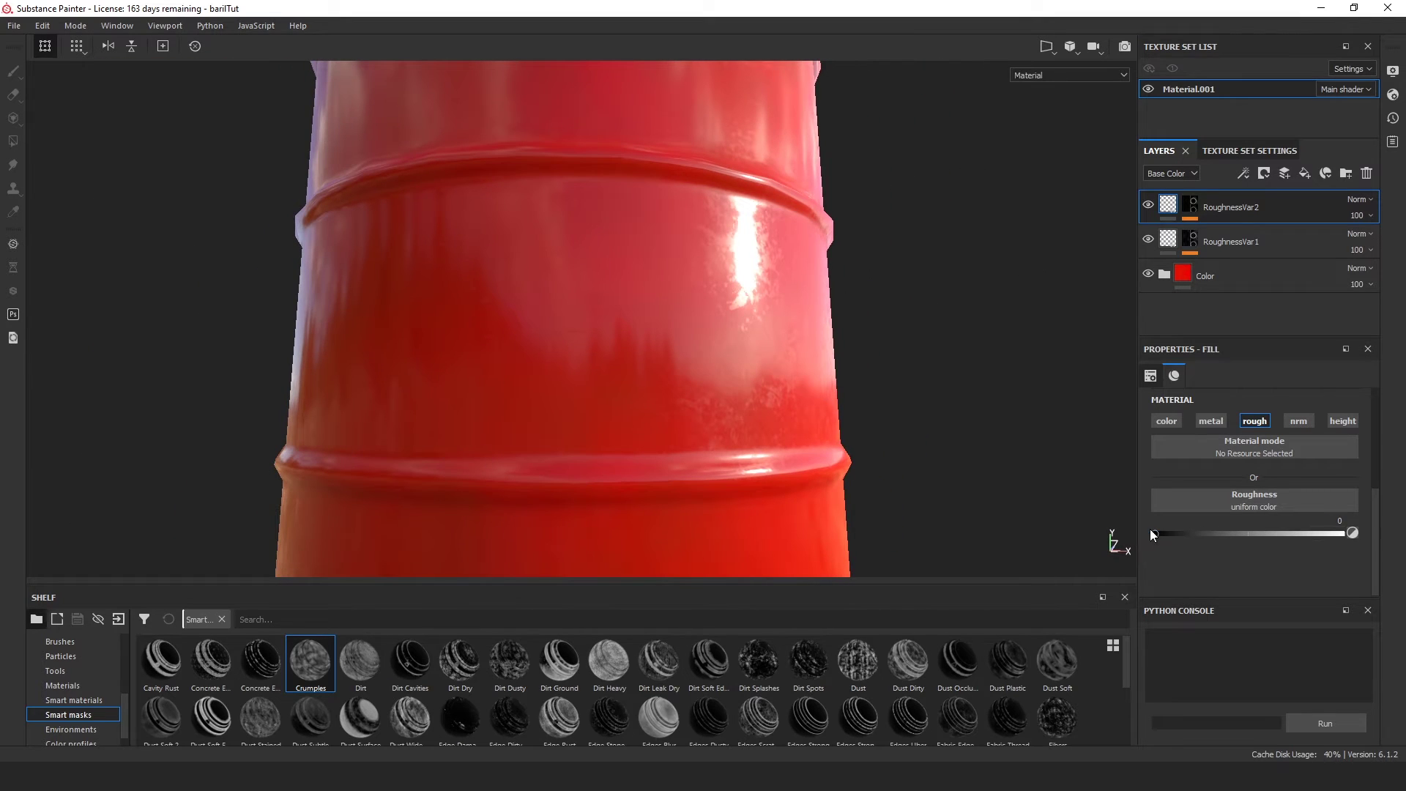
mouse_move(1151, 533)
left_mouse_down()
mouse_move(1355, 527)
mouse_move(1147, 525)
mouse_move(1178, 526)
left_mouse_up()
Turn RoughnessVar2's color channel back on and inspect its mask pattern on the upper part of the barrel.
left_click(1166, 420)
left_click_drag(880, 410, 778, 396, "alt")
scroll(778, 390, "down", 3)
left_click_drag(891, 404, 845, 413, "alt")
middle_click_drag(914, 420, 853, 370, "alt")
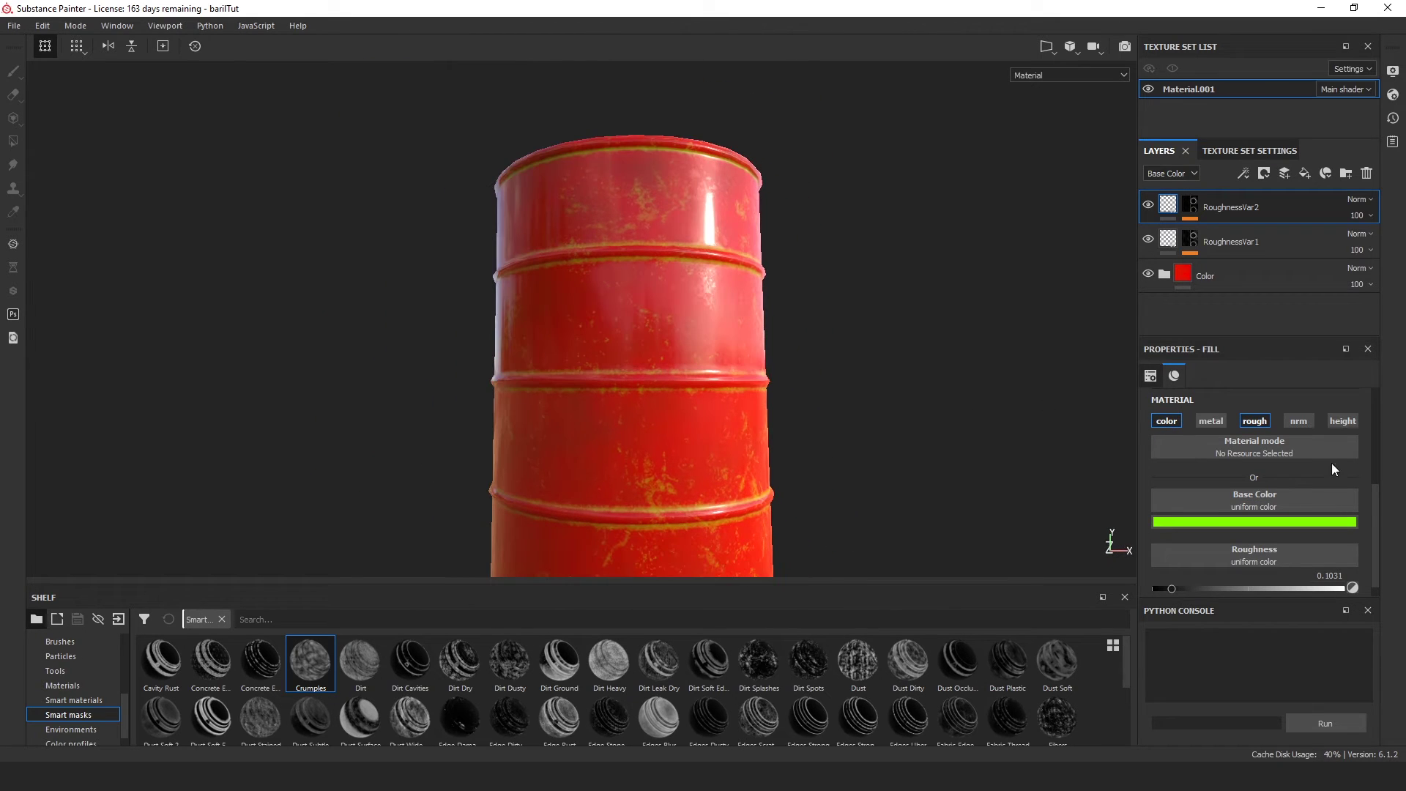
Set the RoughnessVar2 Dirt generator's Grunge Amount to 0.28, Dirt Contrast to 0.49 and Dirt Level to 0.71.
left_click(1188, 208)
left_click(1236, 235)
scroll(1262, 500, "down", 3)
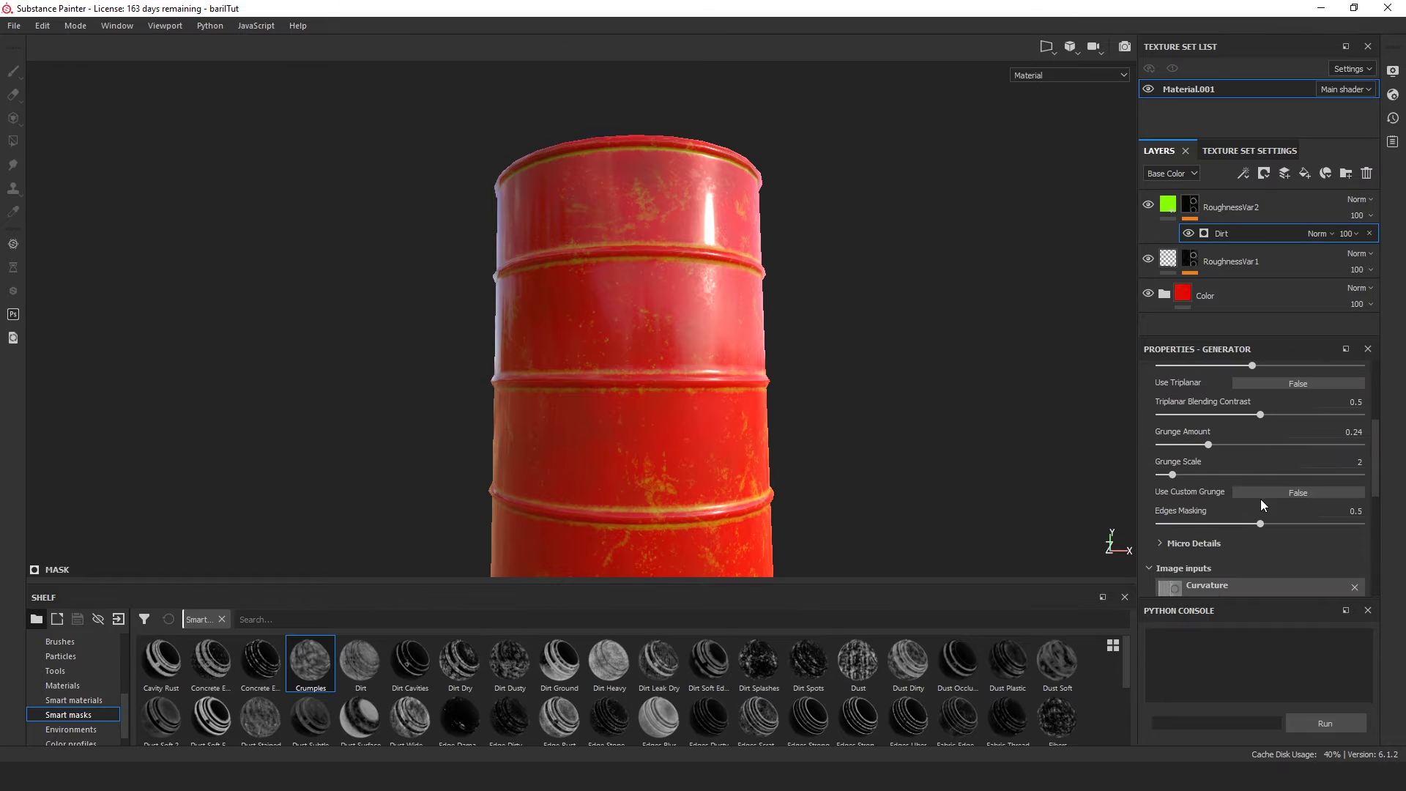
left_click_drag(1208, 445, 1215, 444)
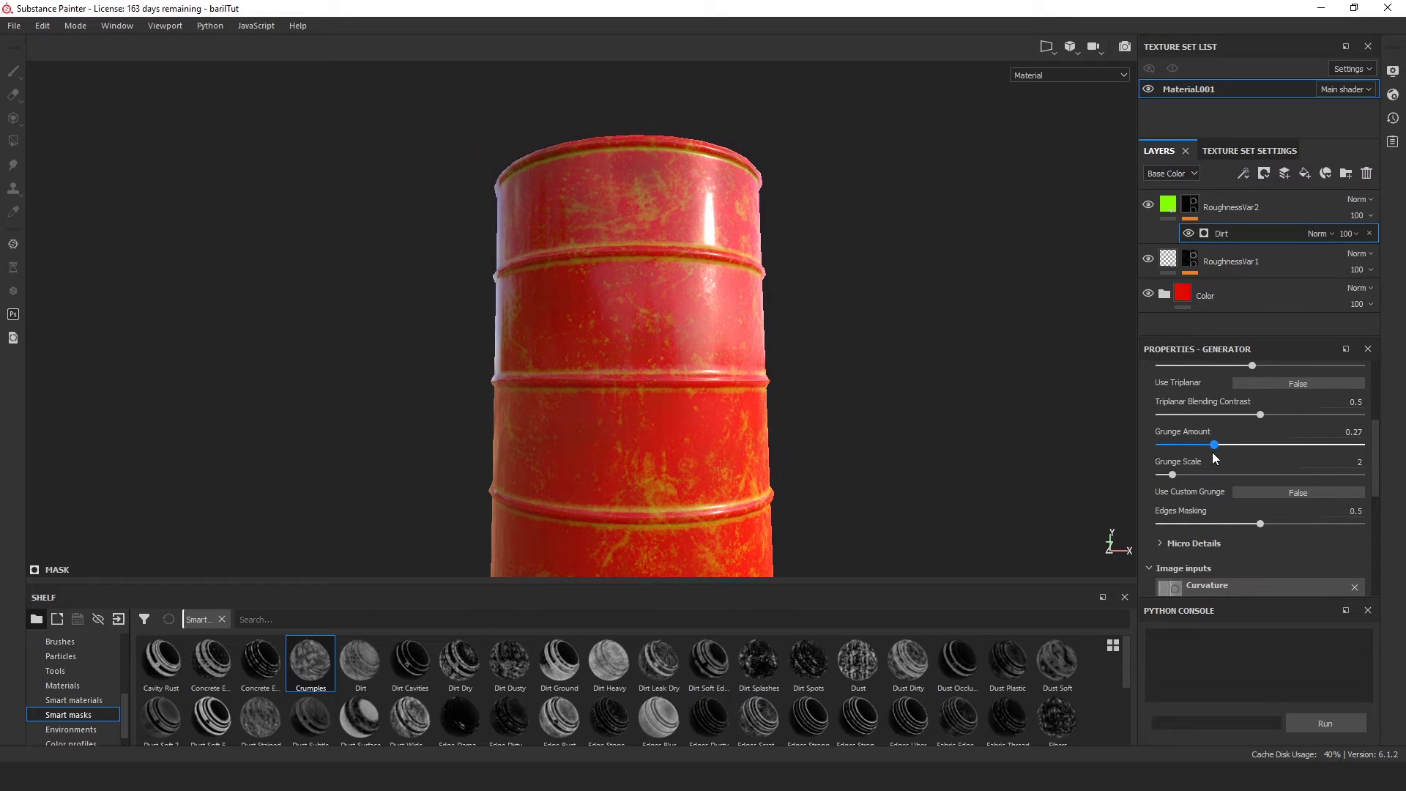
left_click_drag(1215, 444, 1252, 418)
scroll(1238, 423, "up", 2)
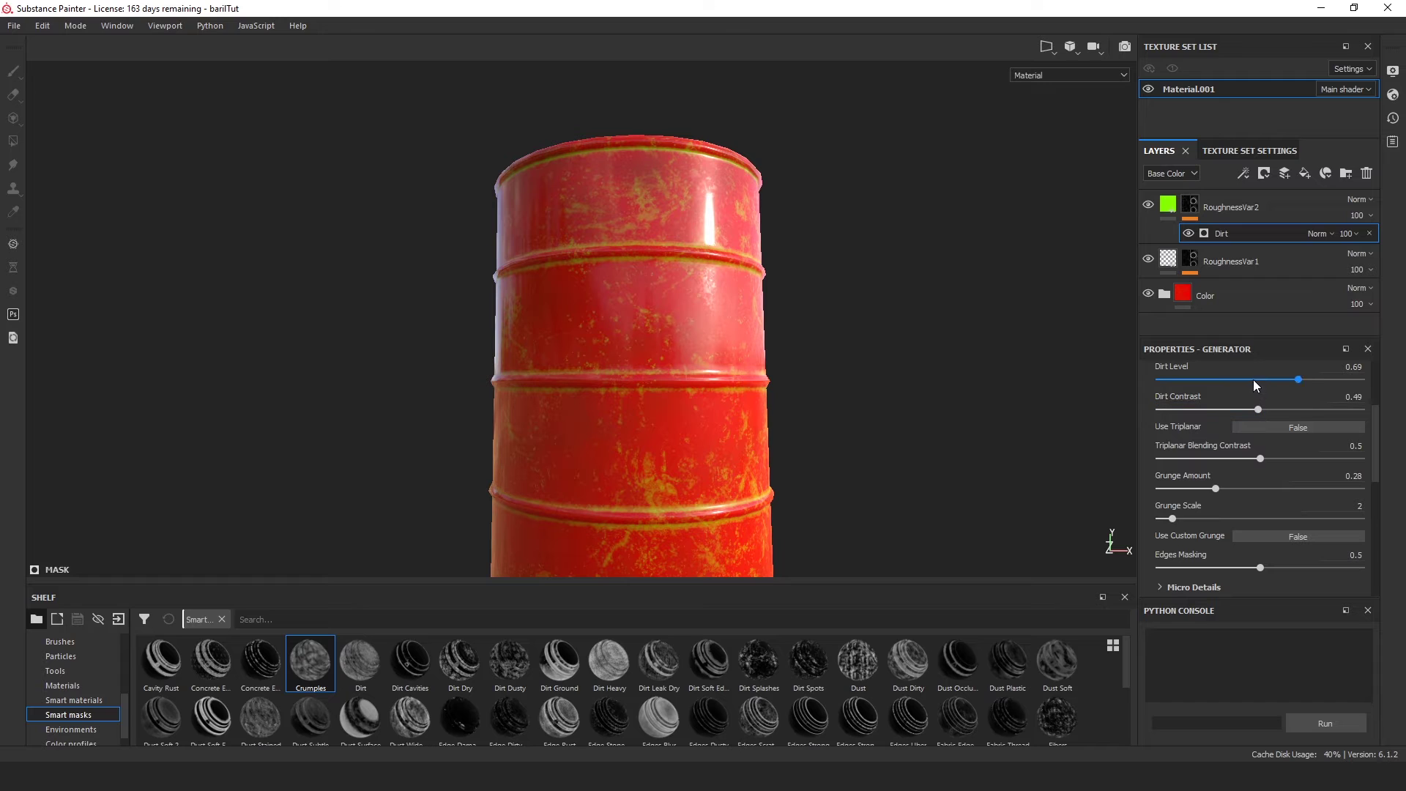
left_click(1301, 374)
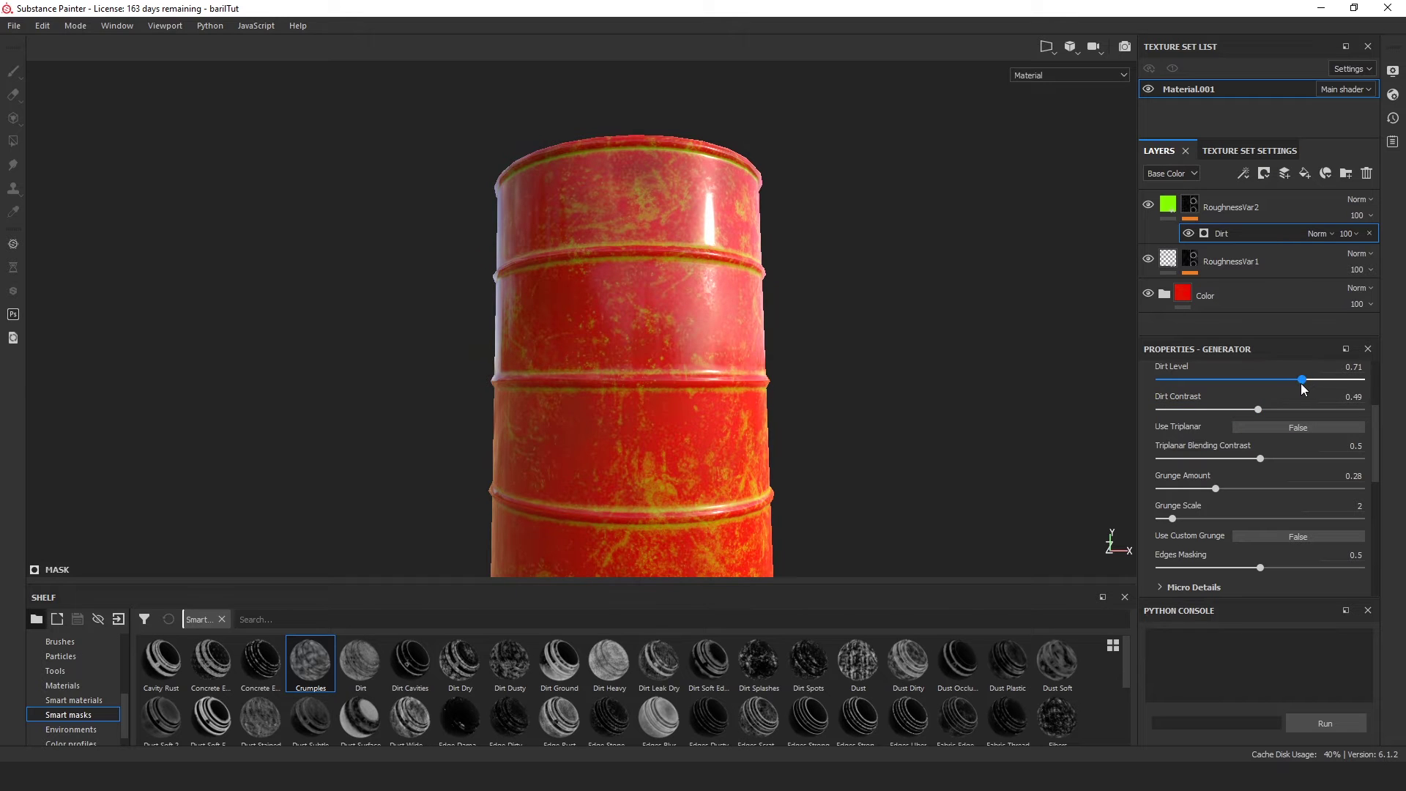
Disable RoughnessVar2's color channel and set its roughness to 0.2595.
left_click_drag(757, 371, 875, 365, "alt")
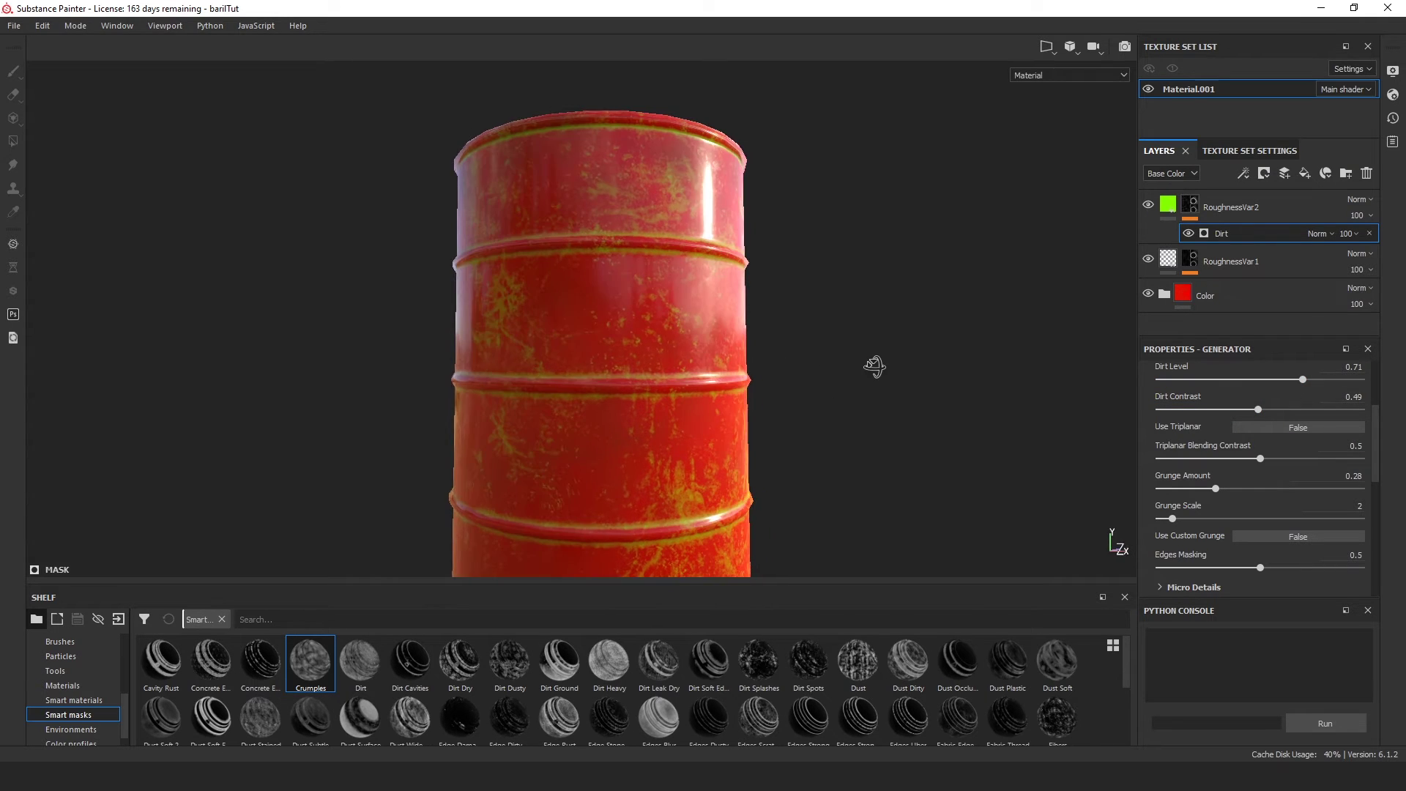
scroll(875, 365, "down", 3)
scroll(875, 365, "up", 5)
scroll(876, 364, "up", 1)
middle_click_drag(876, 364, 906, 320, "alt")
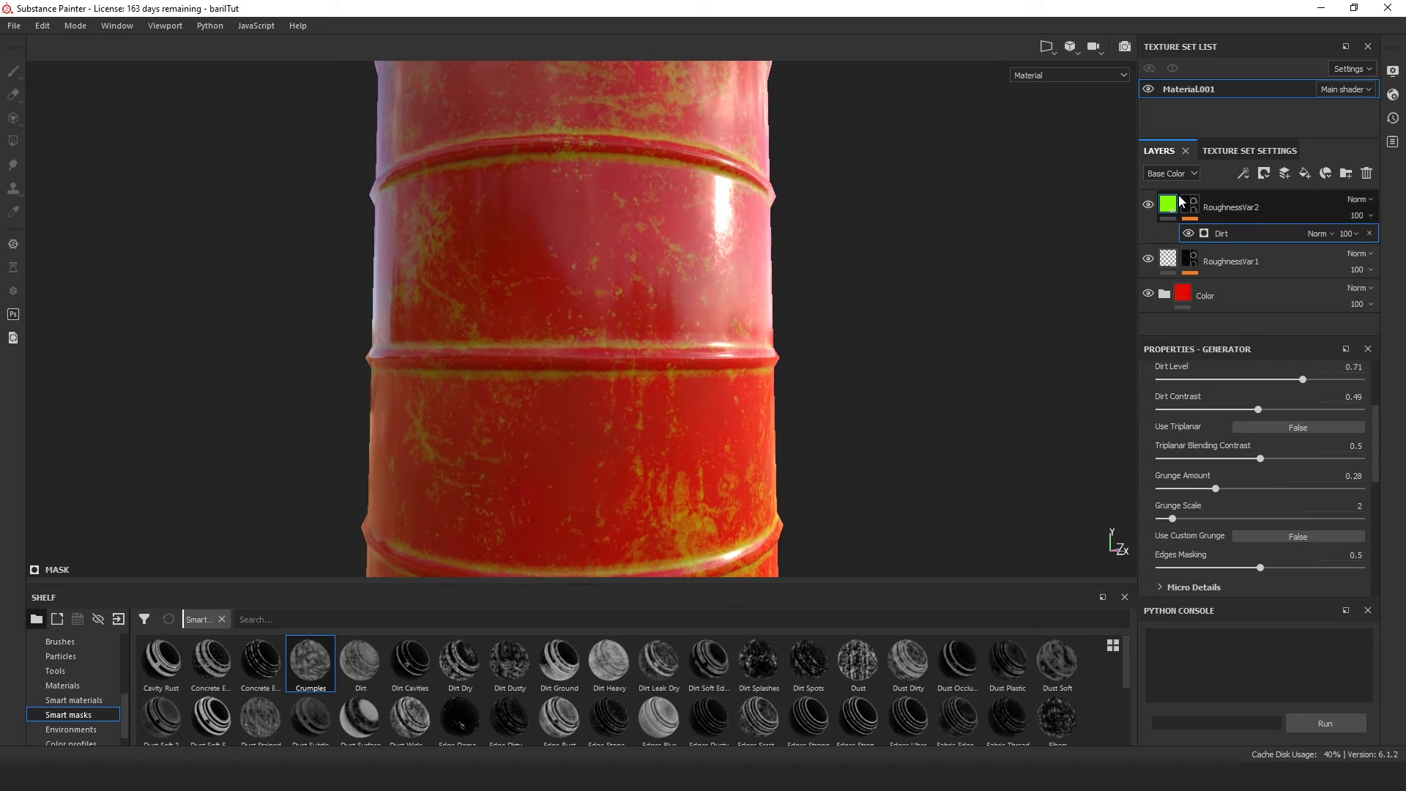
left_click(1170, 206)
left_click(1166, 421)
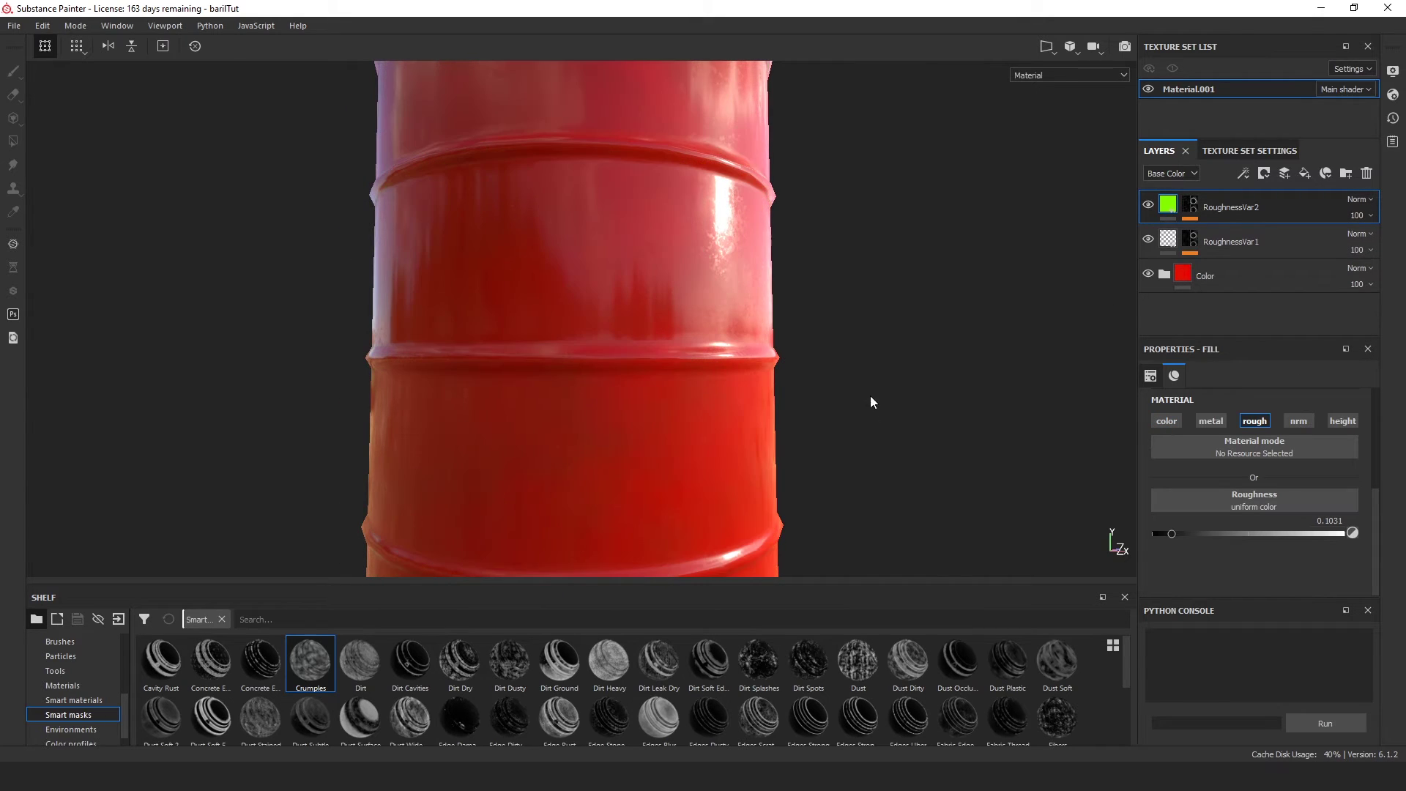
left_click_drag(873, 402, 929, 364, "alt")
left_click_drag(1174, 531, 1202, 572)
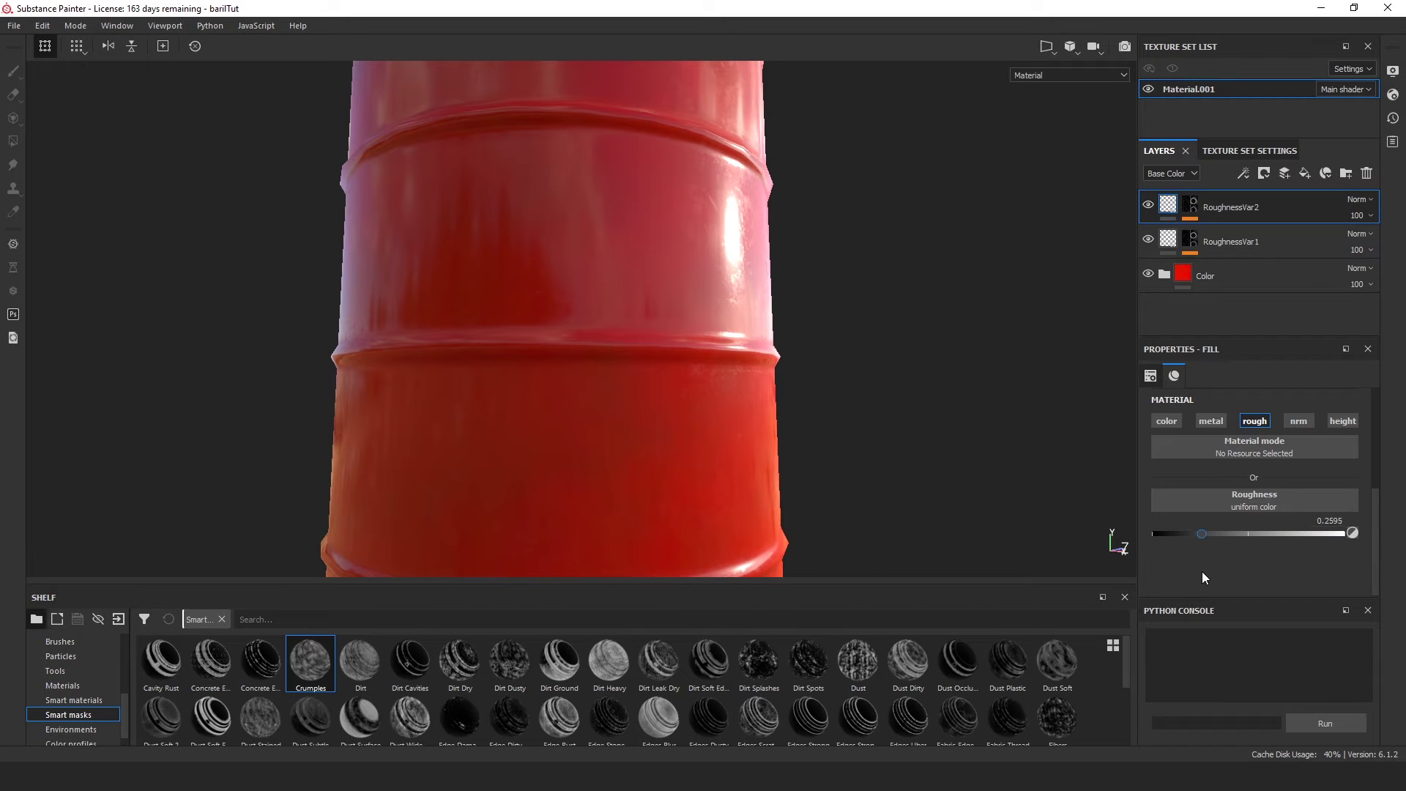
Compare the barrel's highlights with RoughnessVar2 hidden and shown again, from several angles.
scroll(736, 309, "up", 2)
left_click_drag(813, 313, 883, 317, "alt")
middle_click_drag(737, 375, 780, 343, "alt")
scroll(848, 355, "down", 3)
scroll(904, 387, "up", 5)
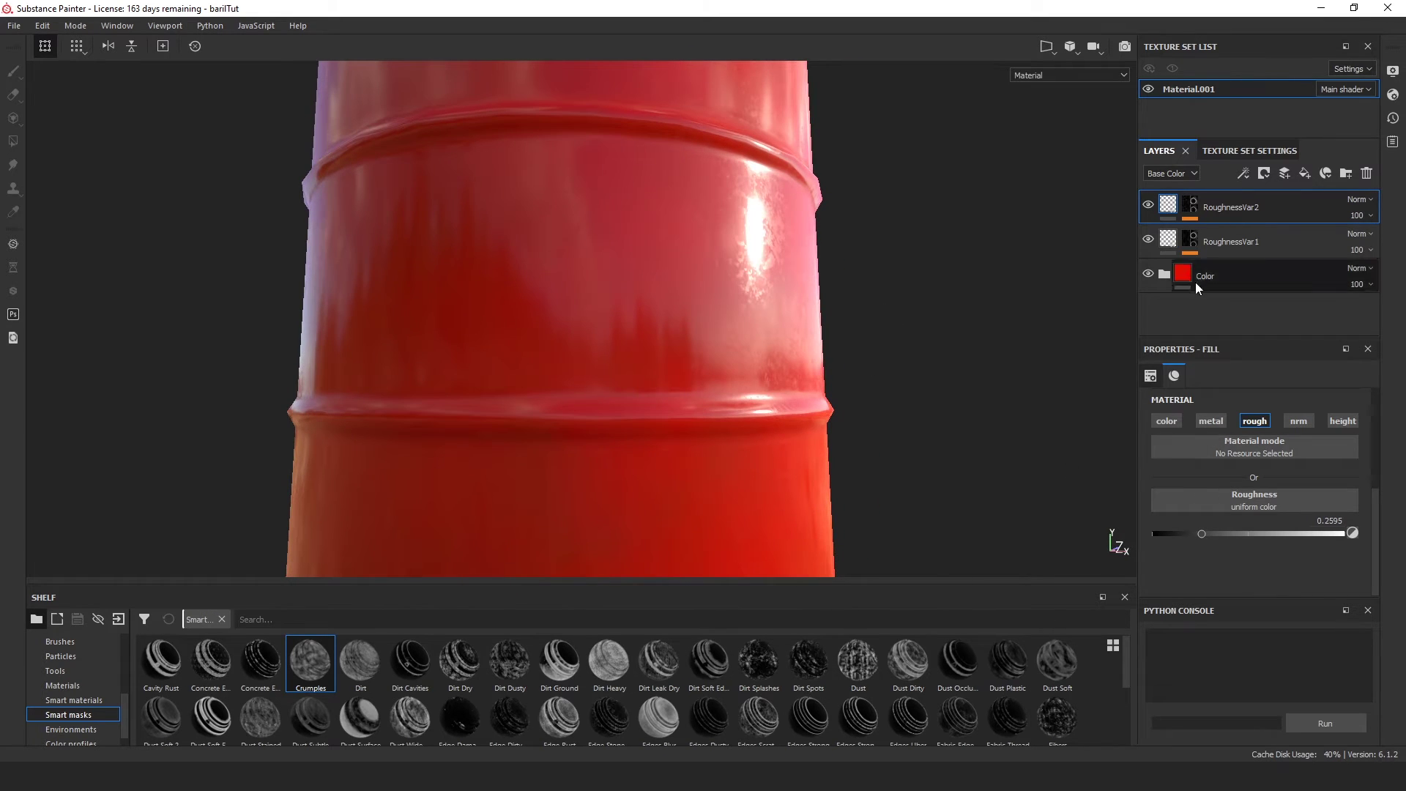
left_click(1148, 205)
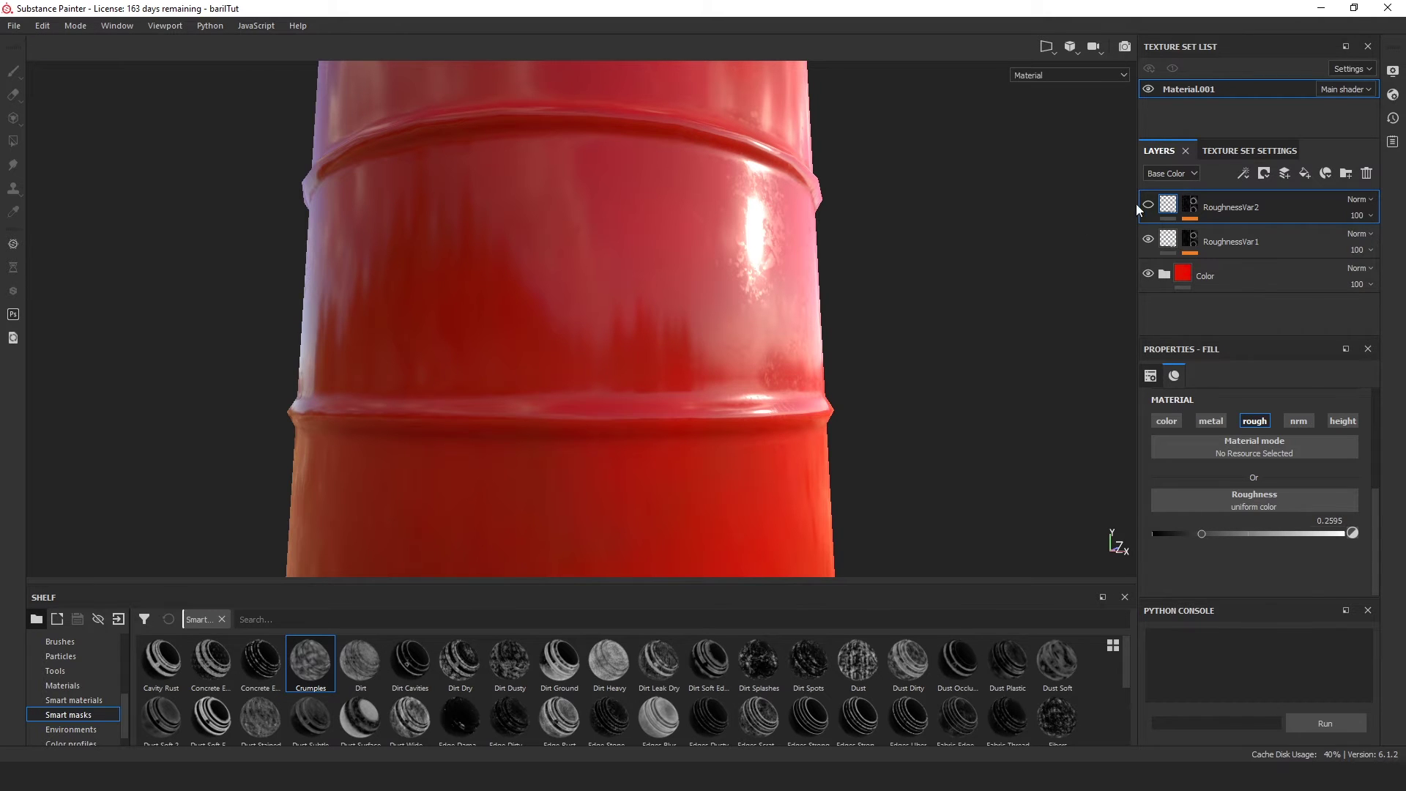
scroll(777, 301, "up", 3)
scroll(777, 302, "down", 4)
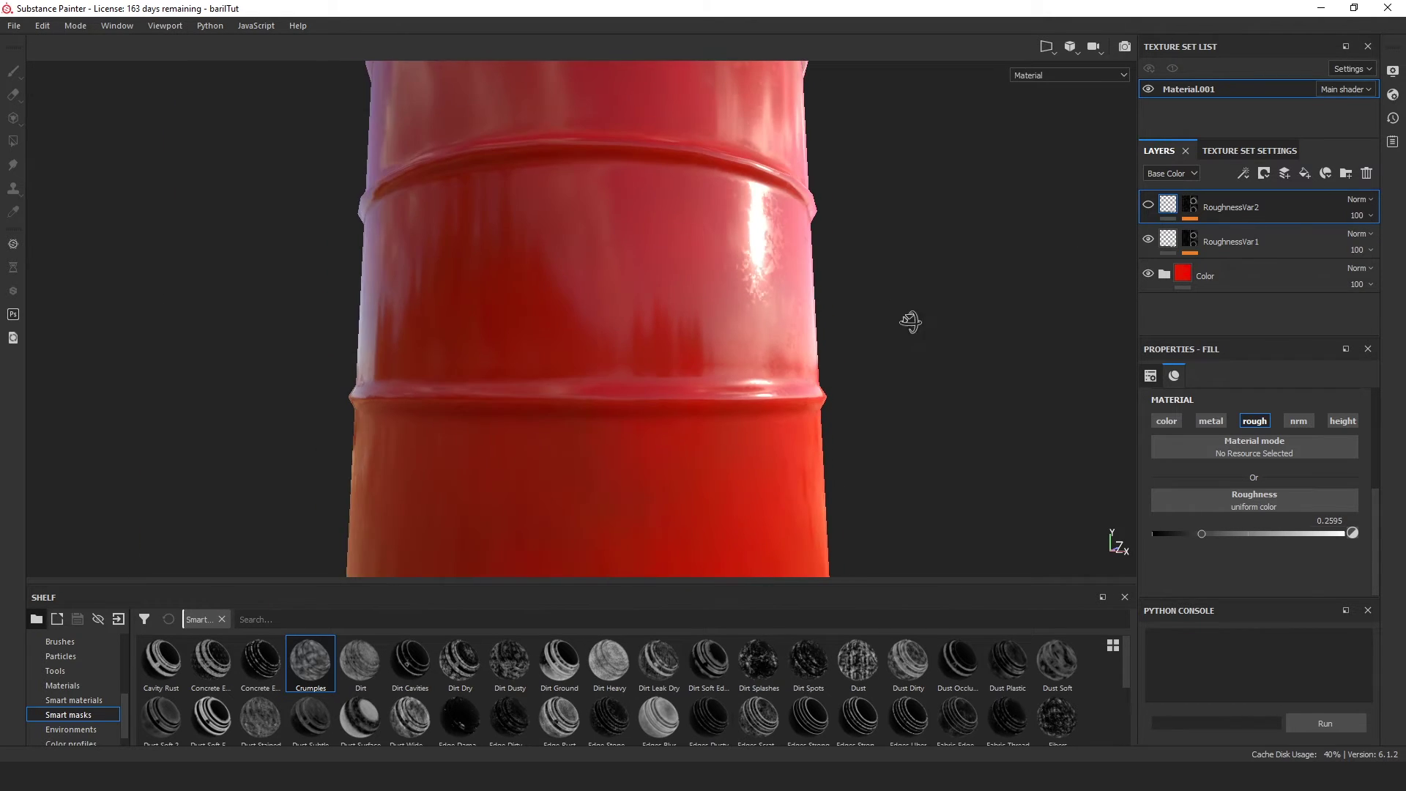
mouse_move(910, 321)
left_mouse_down("alt")
mouse_move(901, 264)
mouse_move(905, 304)
left_mouse_up("alt")
scroll(863, 359, "down", 3)
left_click_drag(863, 359, 754, 395, "alt")
scroll(816, 359, "up", 3)
left_click_drag(818, 364, 906, 286, "alt")
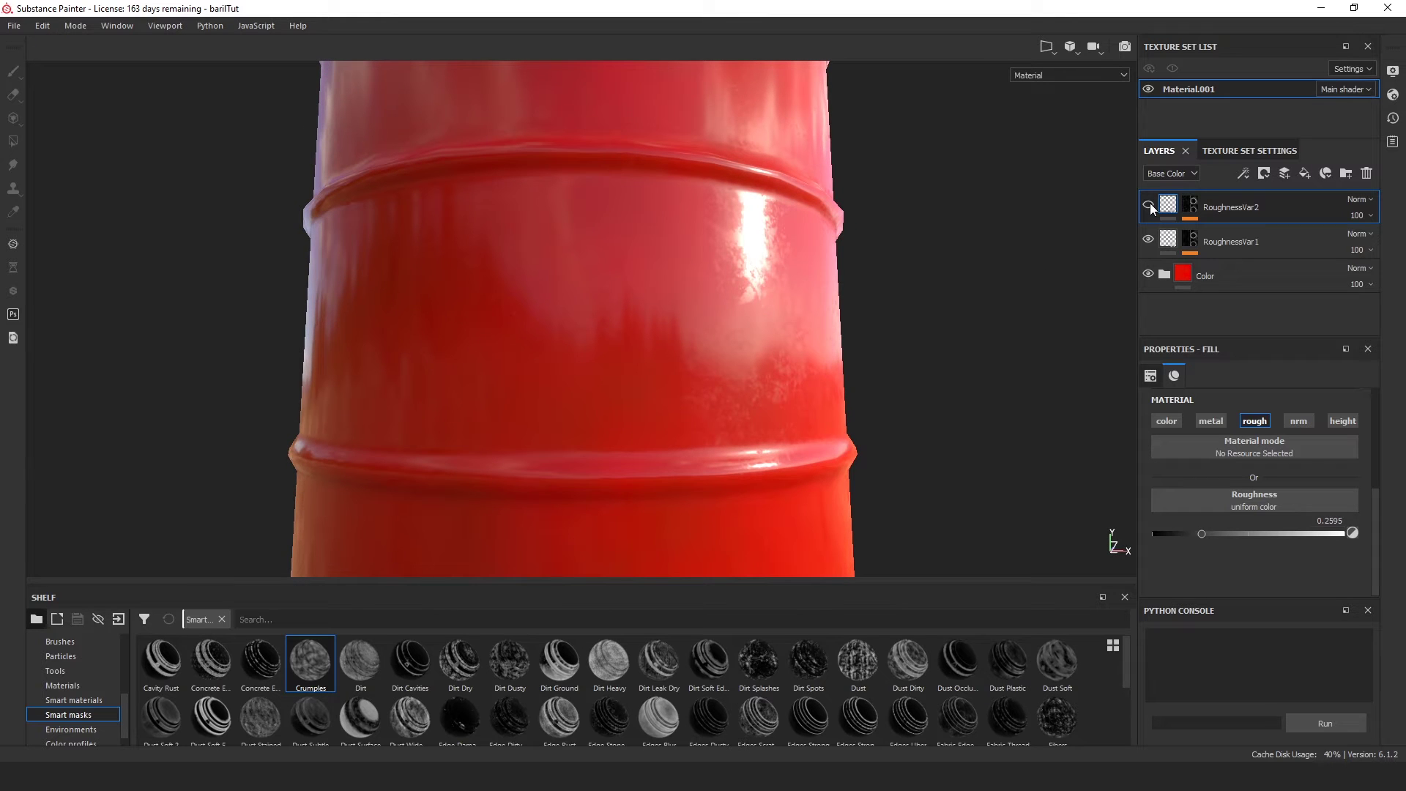
scroll(895, 214, "down", 2)
scroll(886, 227, "down", 2)
left_click_drag(879, 238, 688, 344, "alt")
scroll(824, 206, "up", 3)
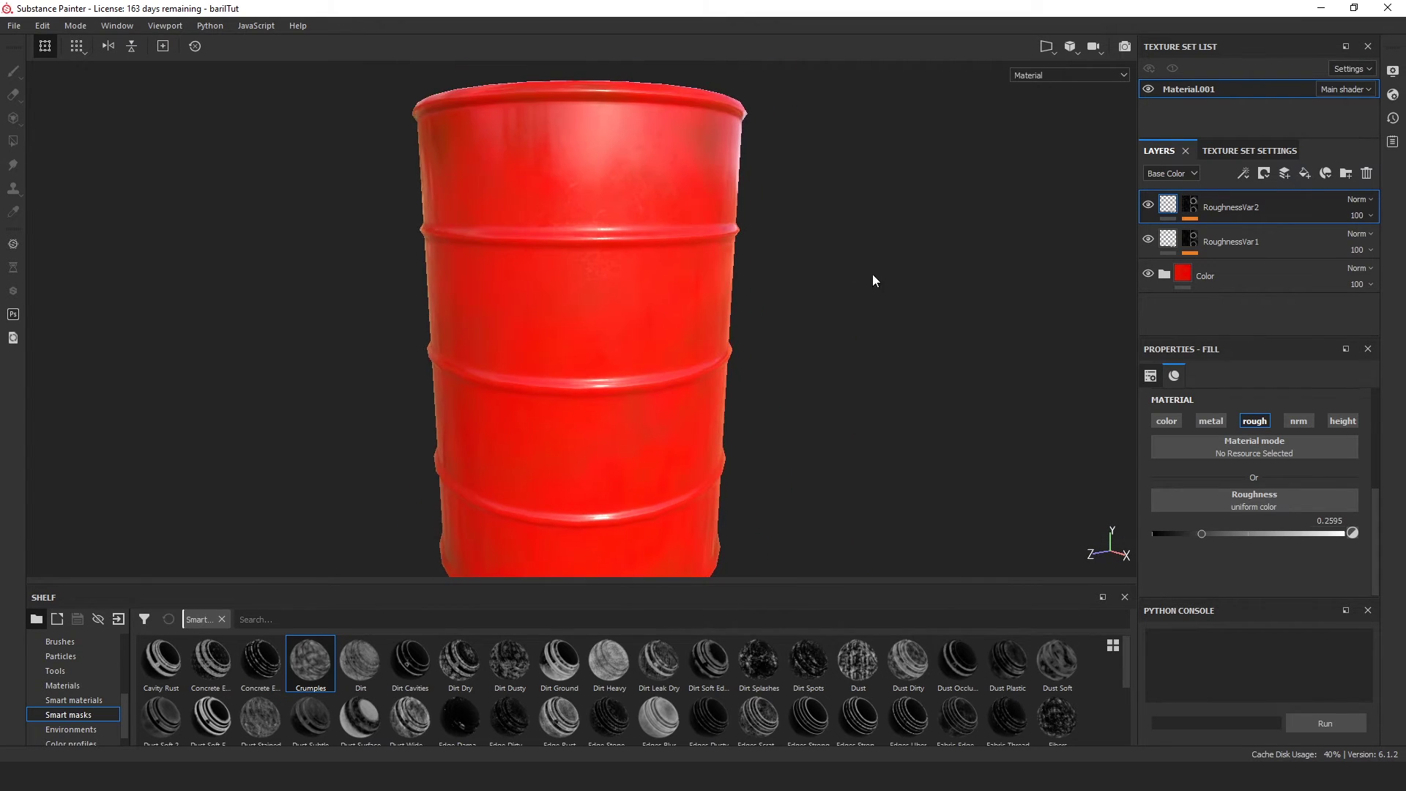
Create a layer folder named Roughness.
left_click(1245, 244)
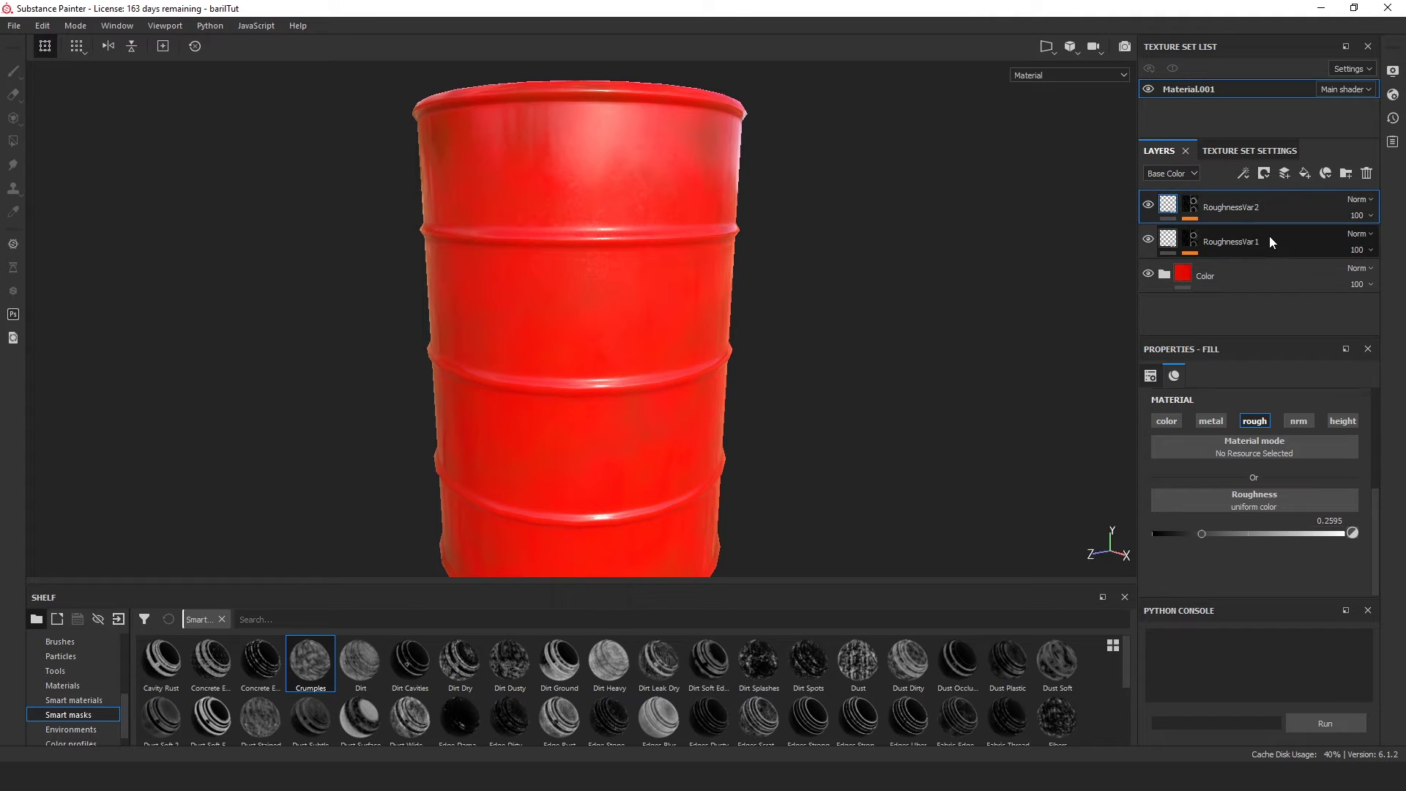
left_click(1347, 174)
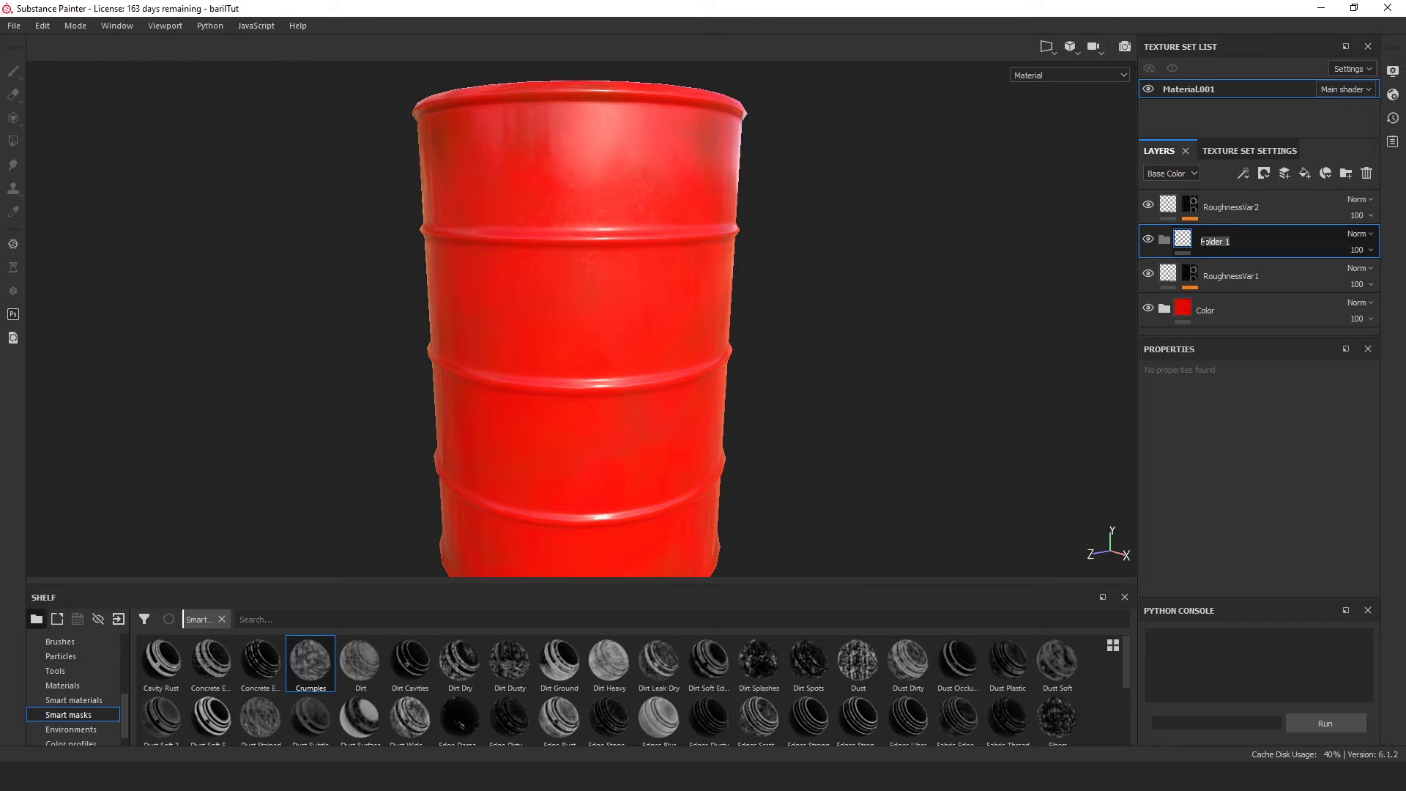
type("Roughness")
Move RoughnessVar1 and RoughnessVar2 together into the Roughness folder and collapse it.
left_click_drag(1334, 267, 1235, 227)
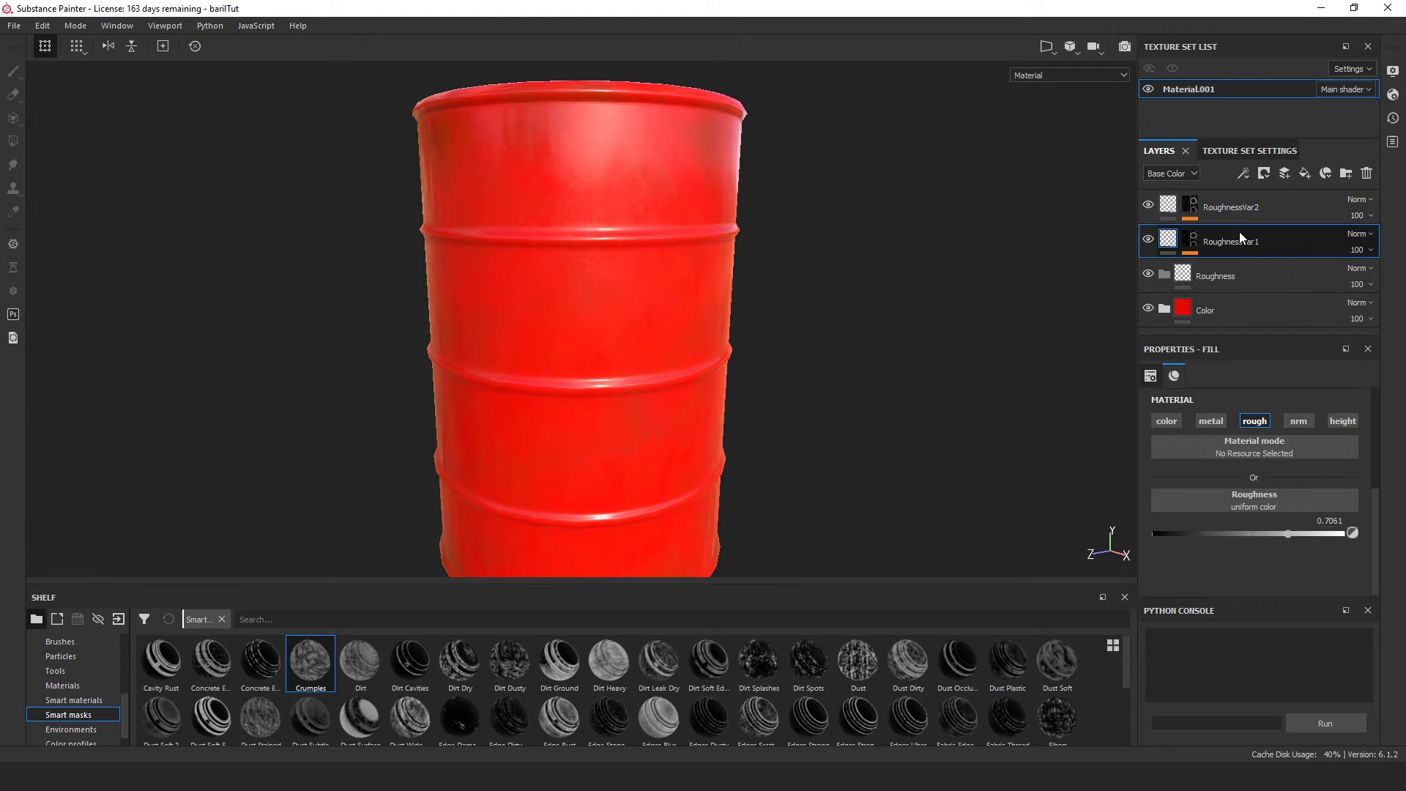
left_click(1243, 222, "ctrl")
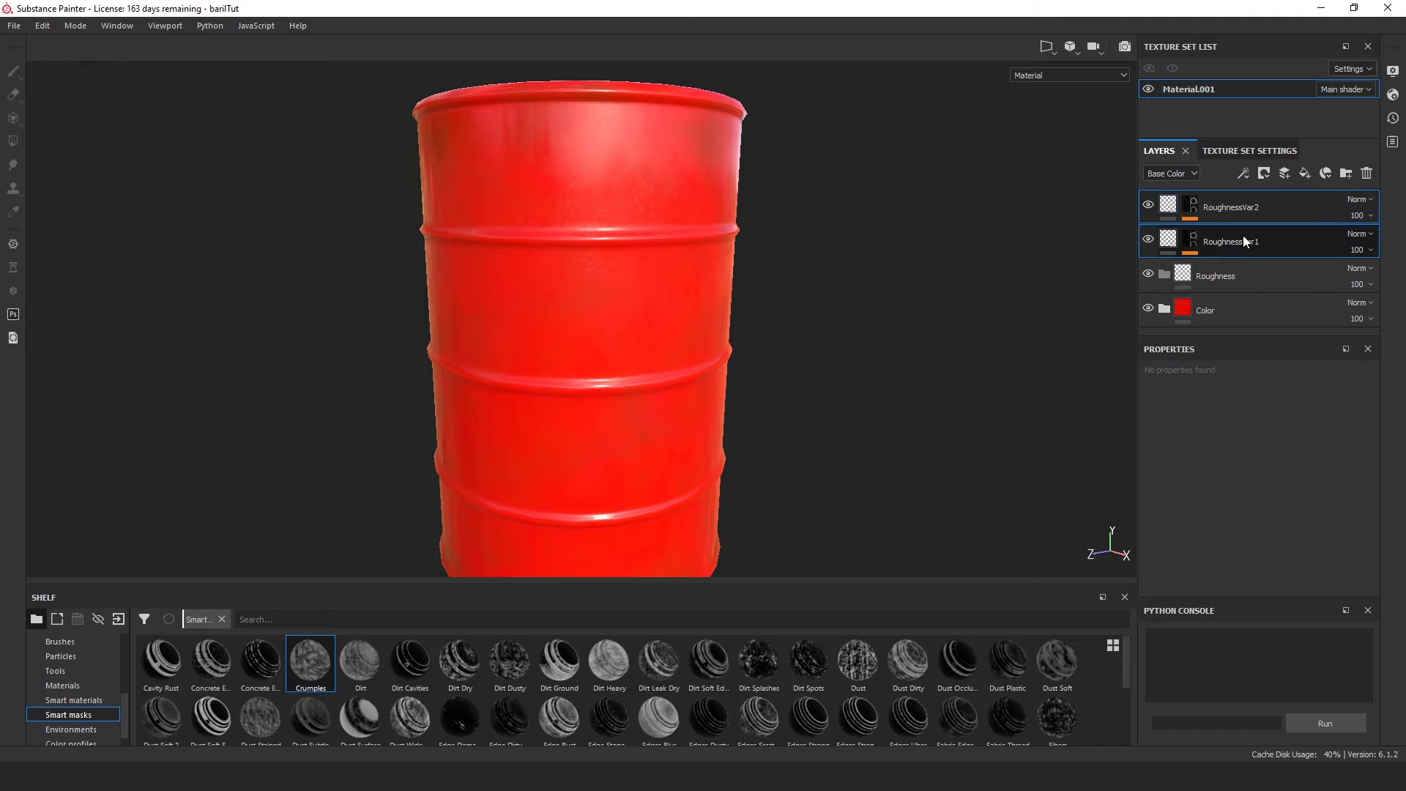
left_click_drag(1239, 217, 1236, 274)
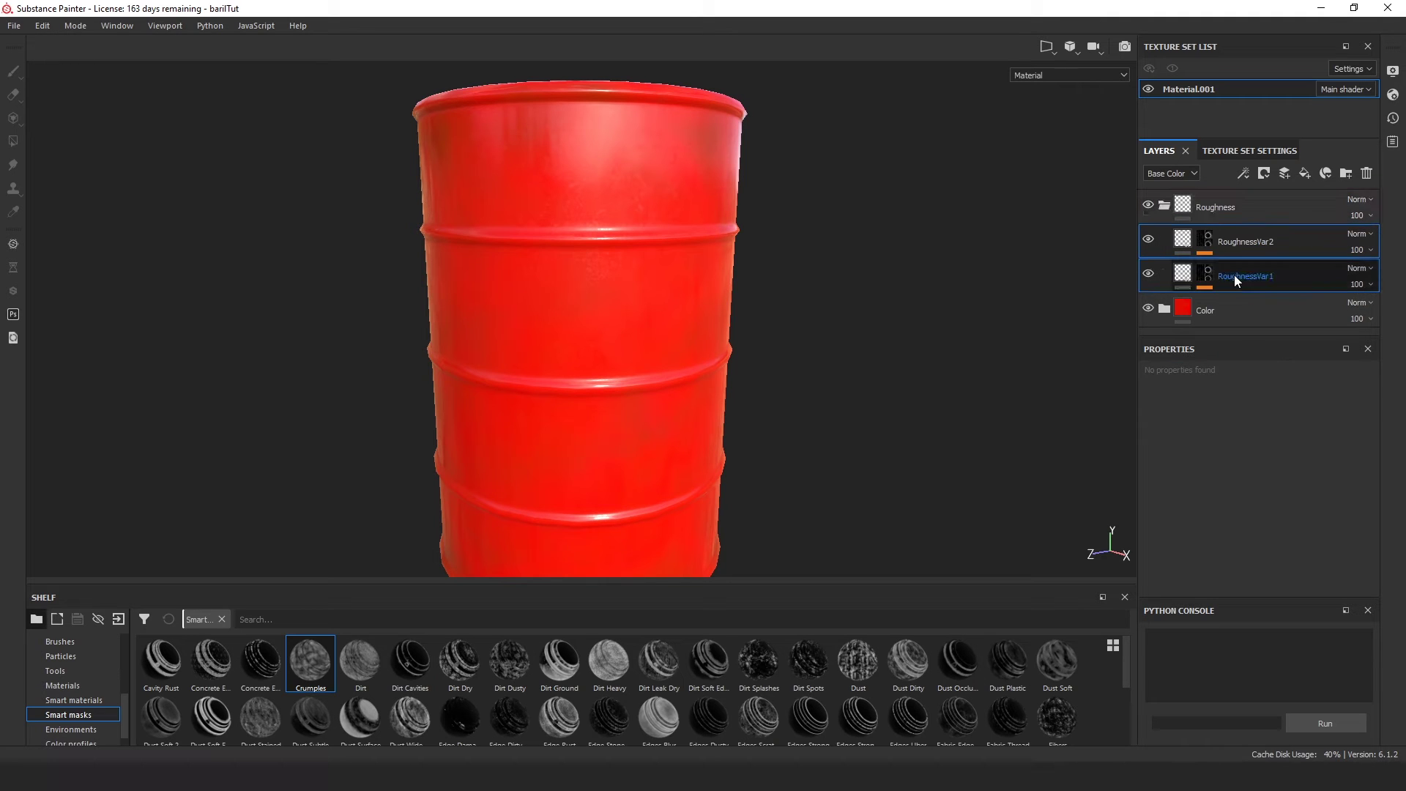
left_click(1165, 207)
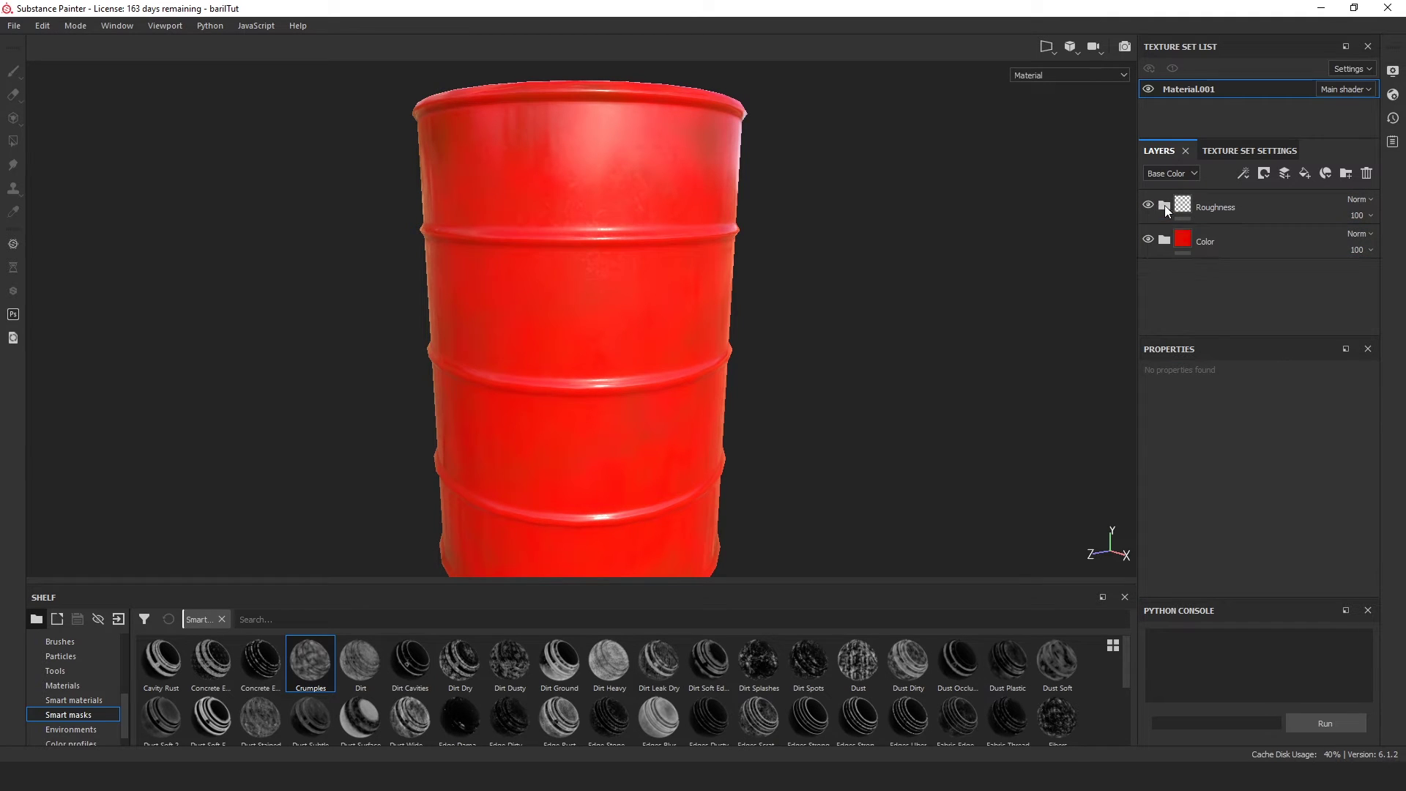
Add a fill layer above the Roughness folder and rename it Relief.
scroll(758, 382, "up", 3)
scroll(758, 378, "down", 5)
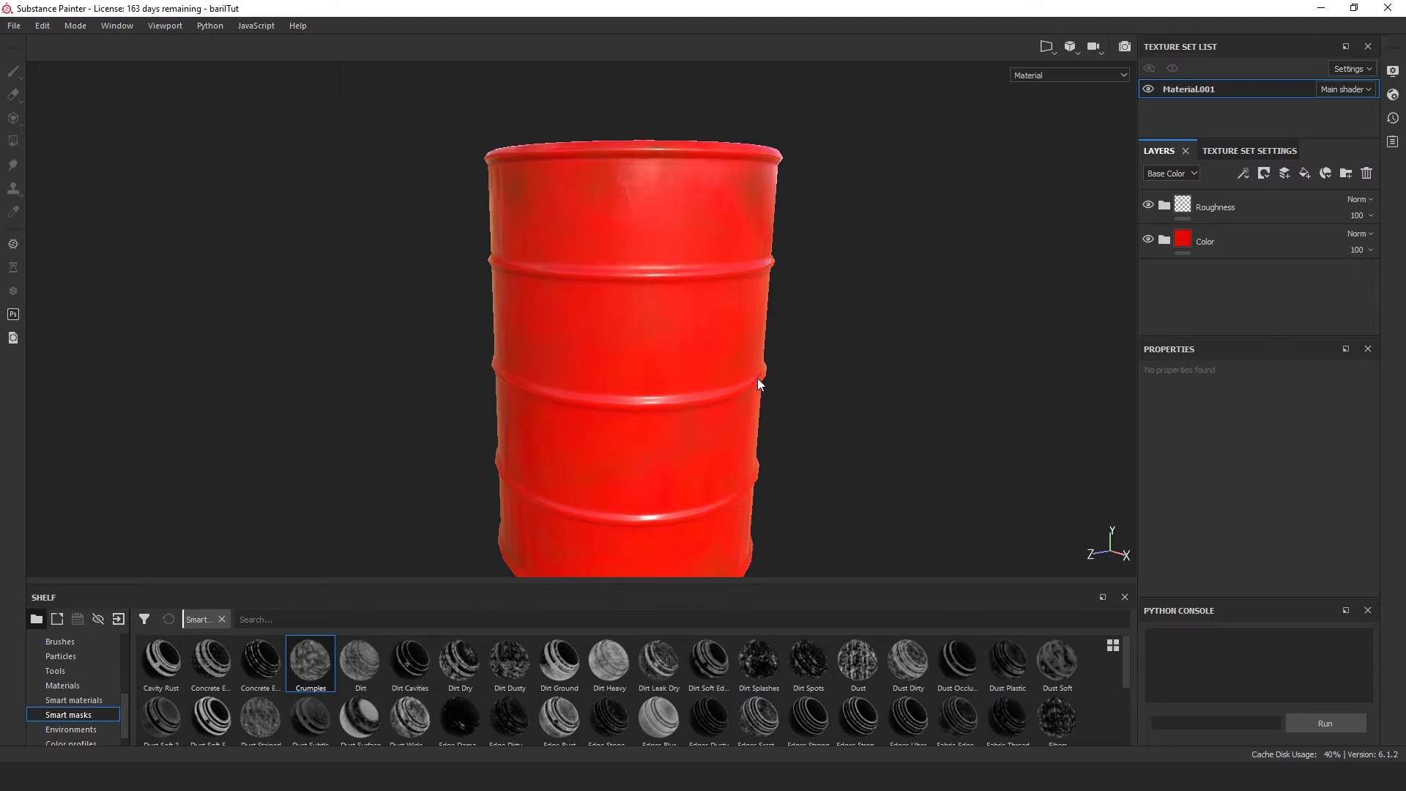
left_click_drag(827, 439, 898, 376, "alt")
scroll(899, 382, "down", 5)
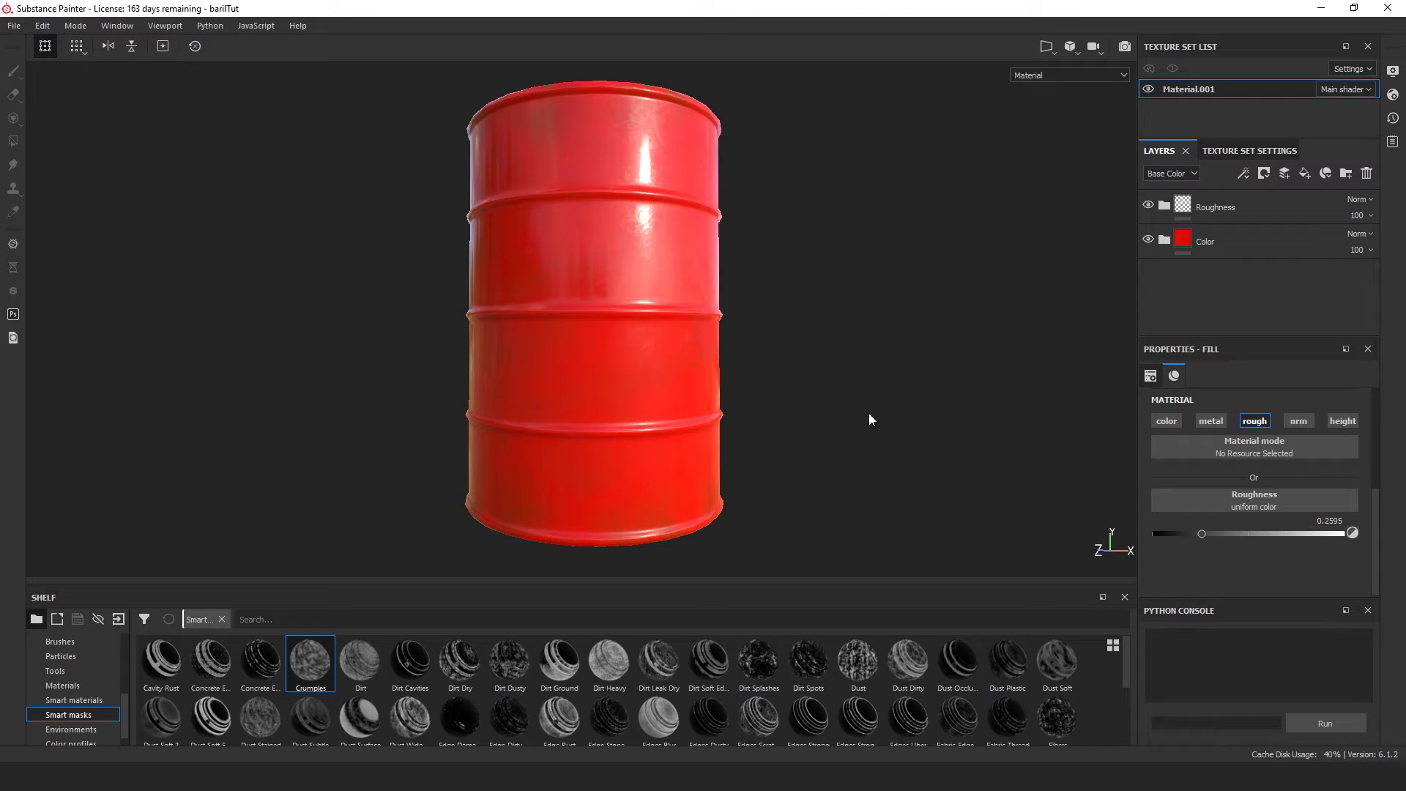
left_click(1238, 211)
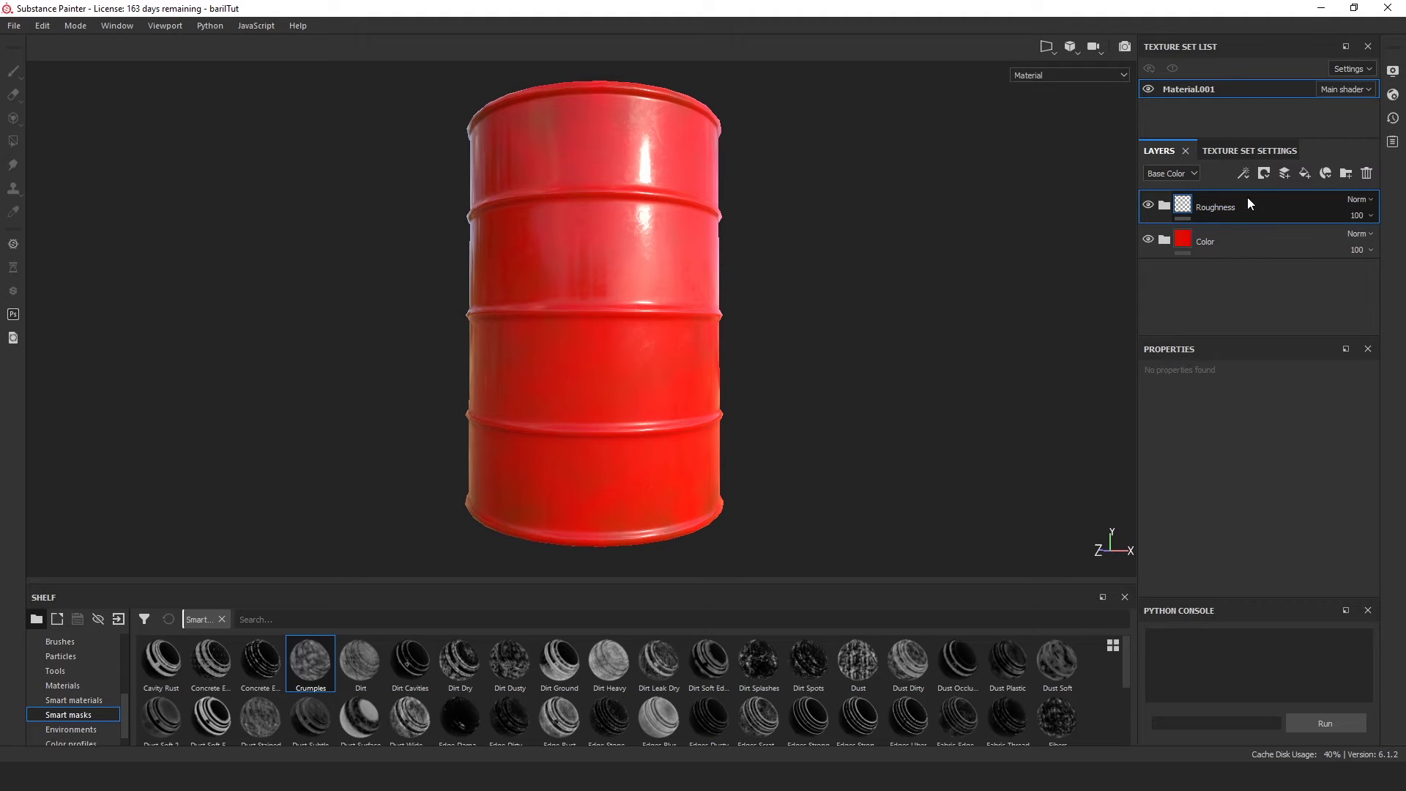
left_click(1306, 173)
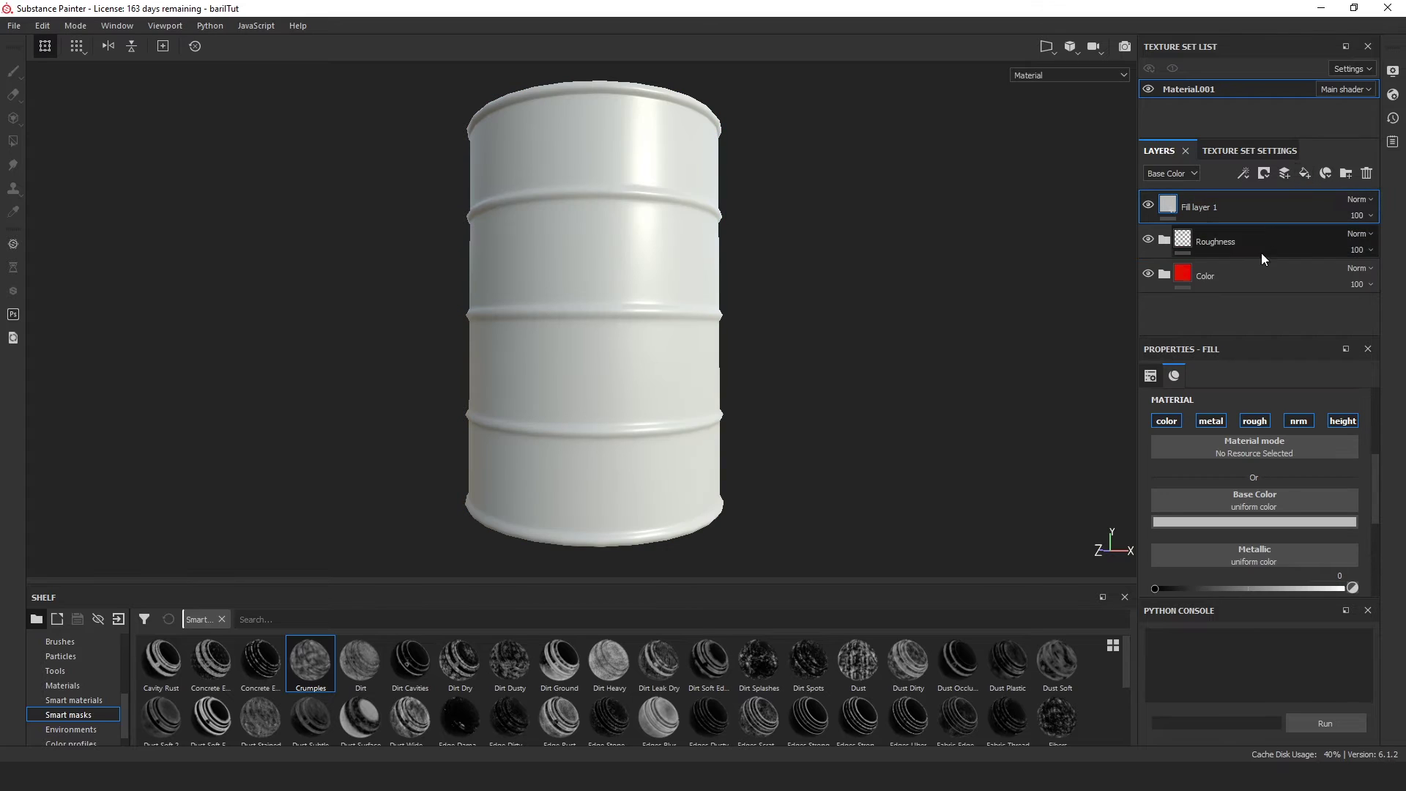
double_click(1207, 208)
type("Relief")
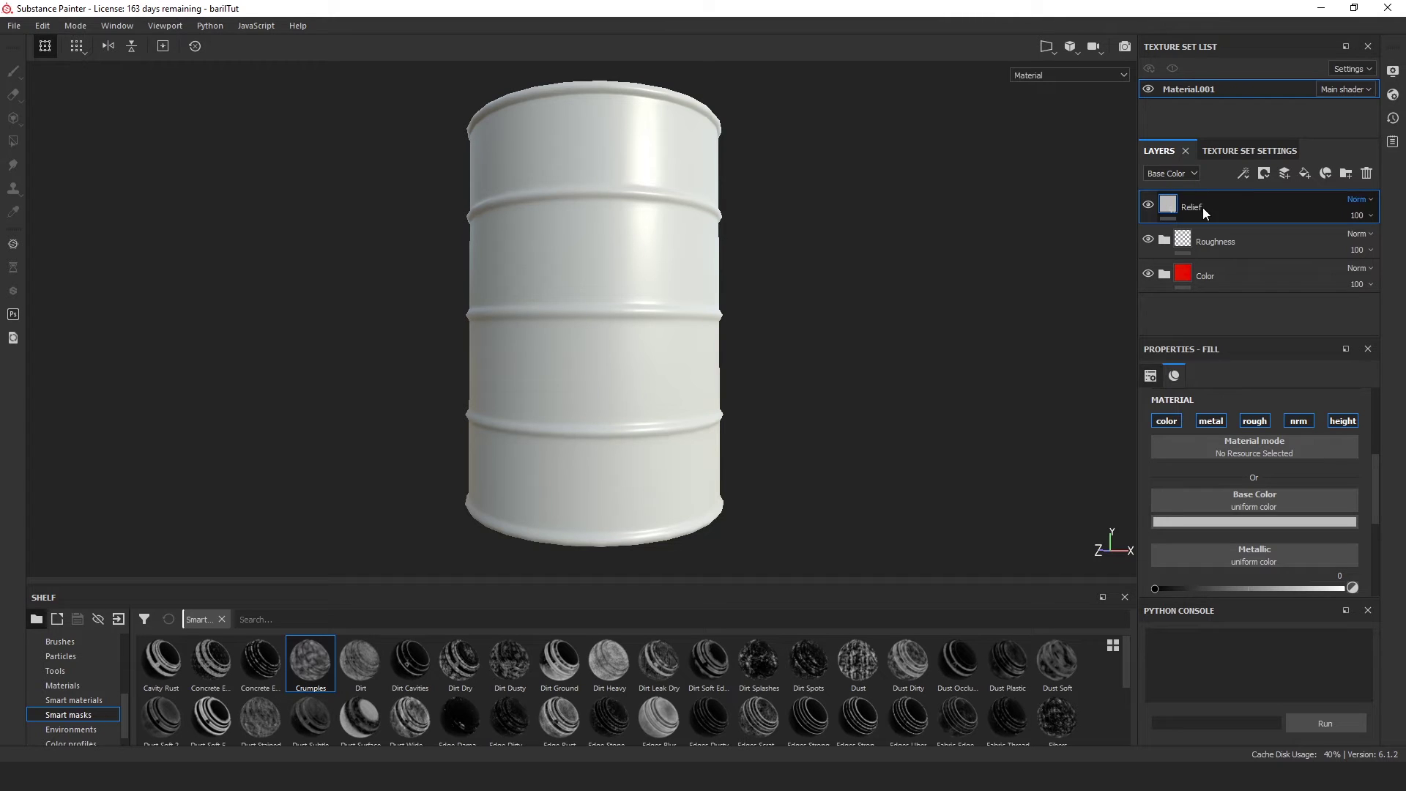
Set the Relief fill's base color to blue with RGB values 0, 0.120, 1.
left_click(1211, 522)
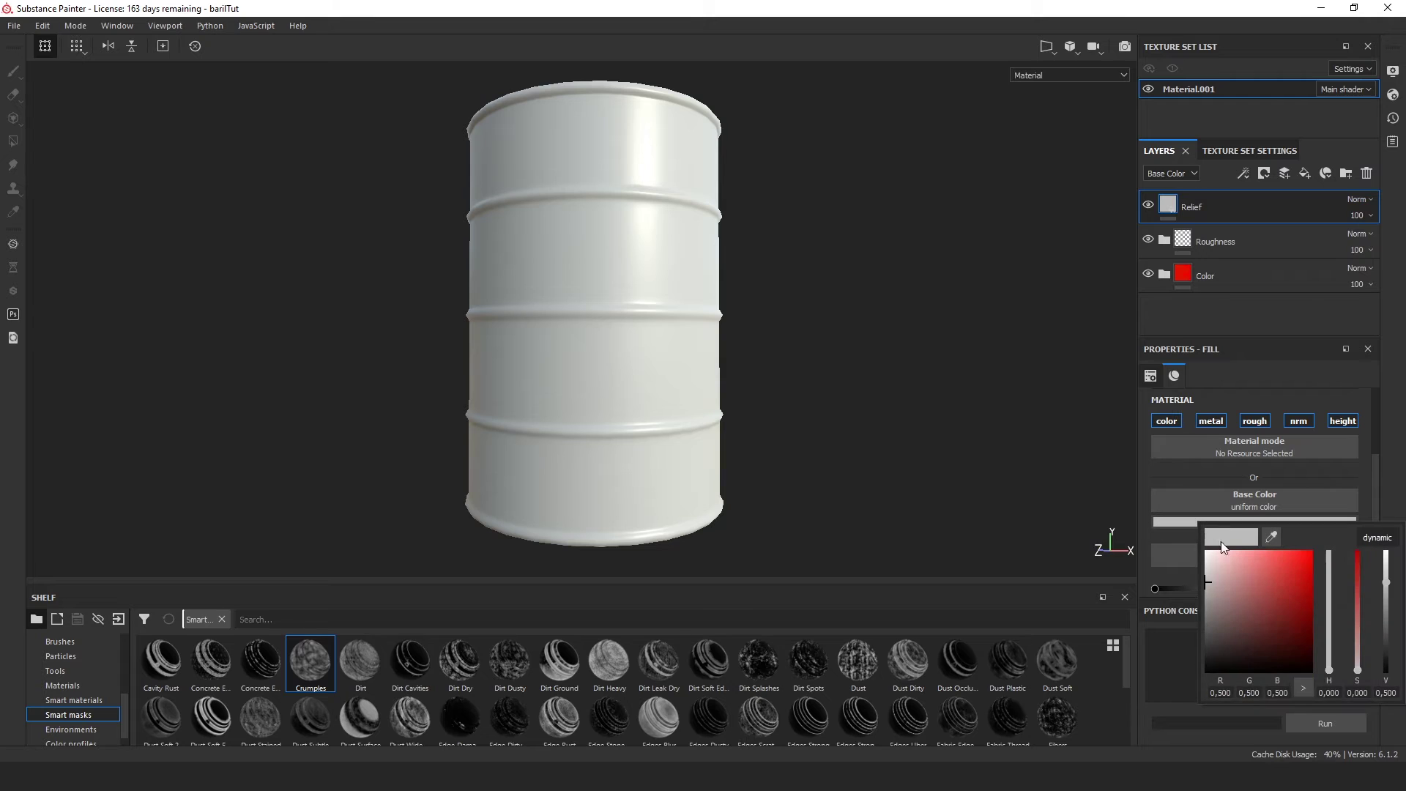
left_click_drag(1330, 599, 1329, 593)
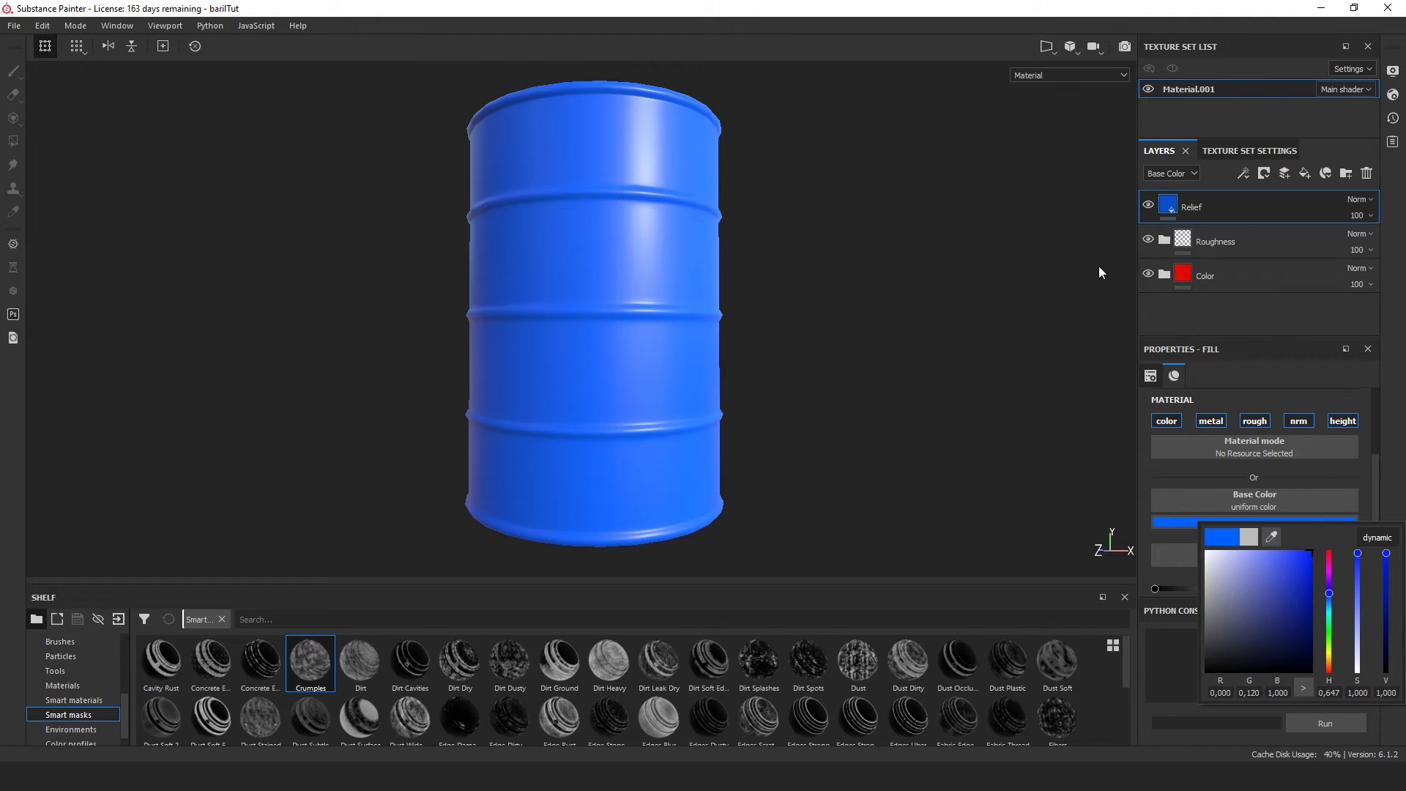
left_click(967, 282)
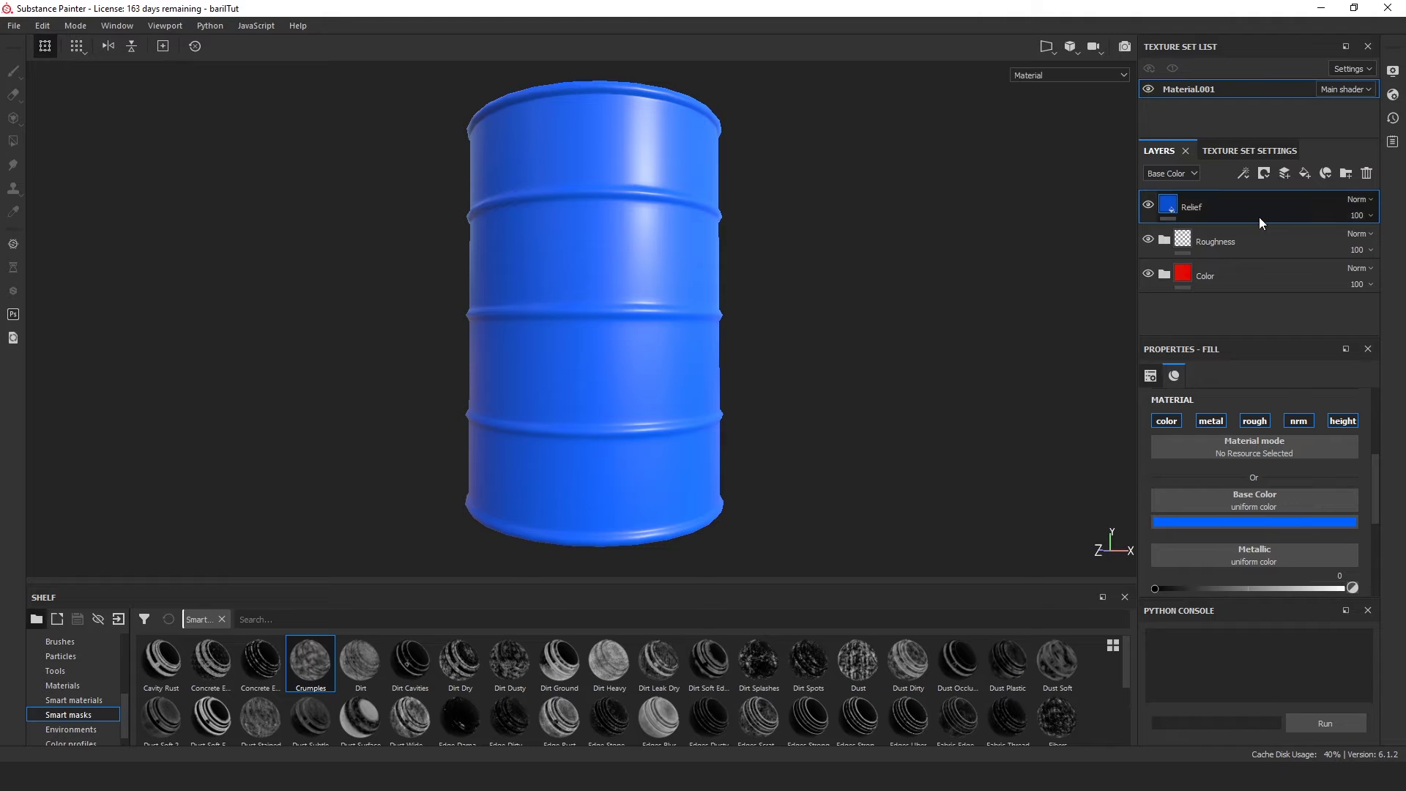
Add a black mask to the Relief layer and apply the Dirt smart mask to it.
right_click(1168, 212)
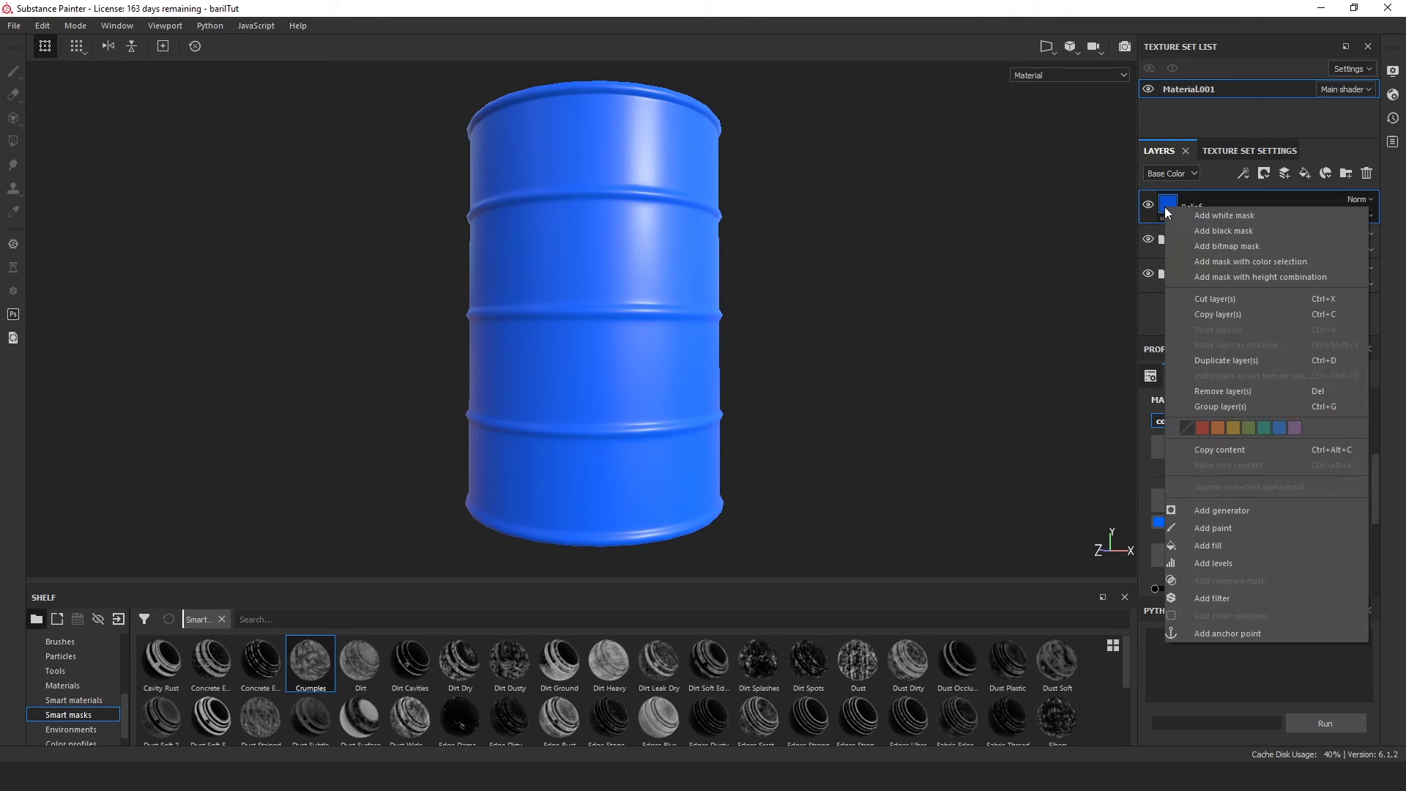
left_click(1210, 231)
key("1")
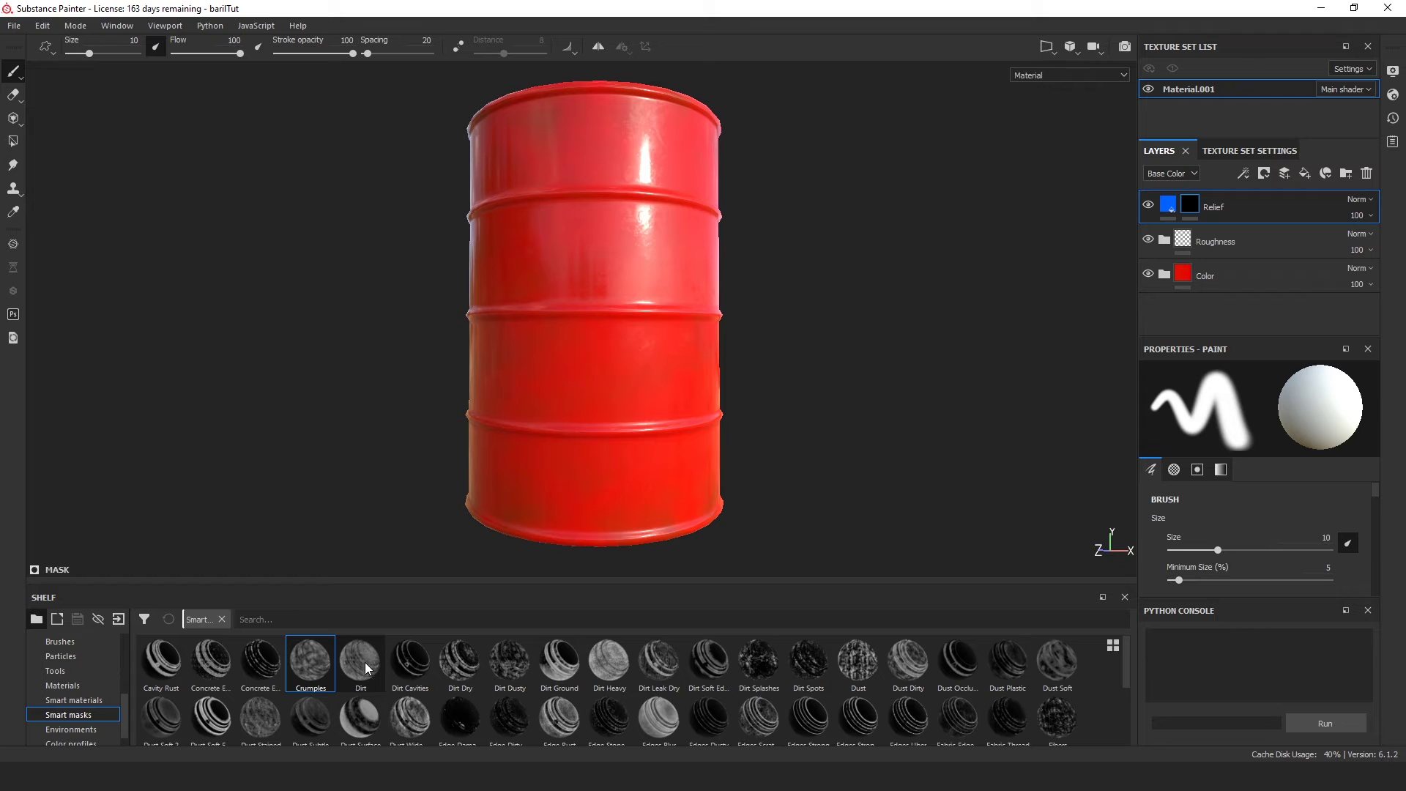
left_click_drag(366, 668, 1187, 208)
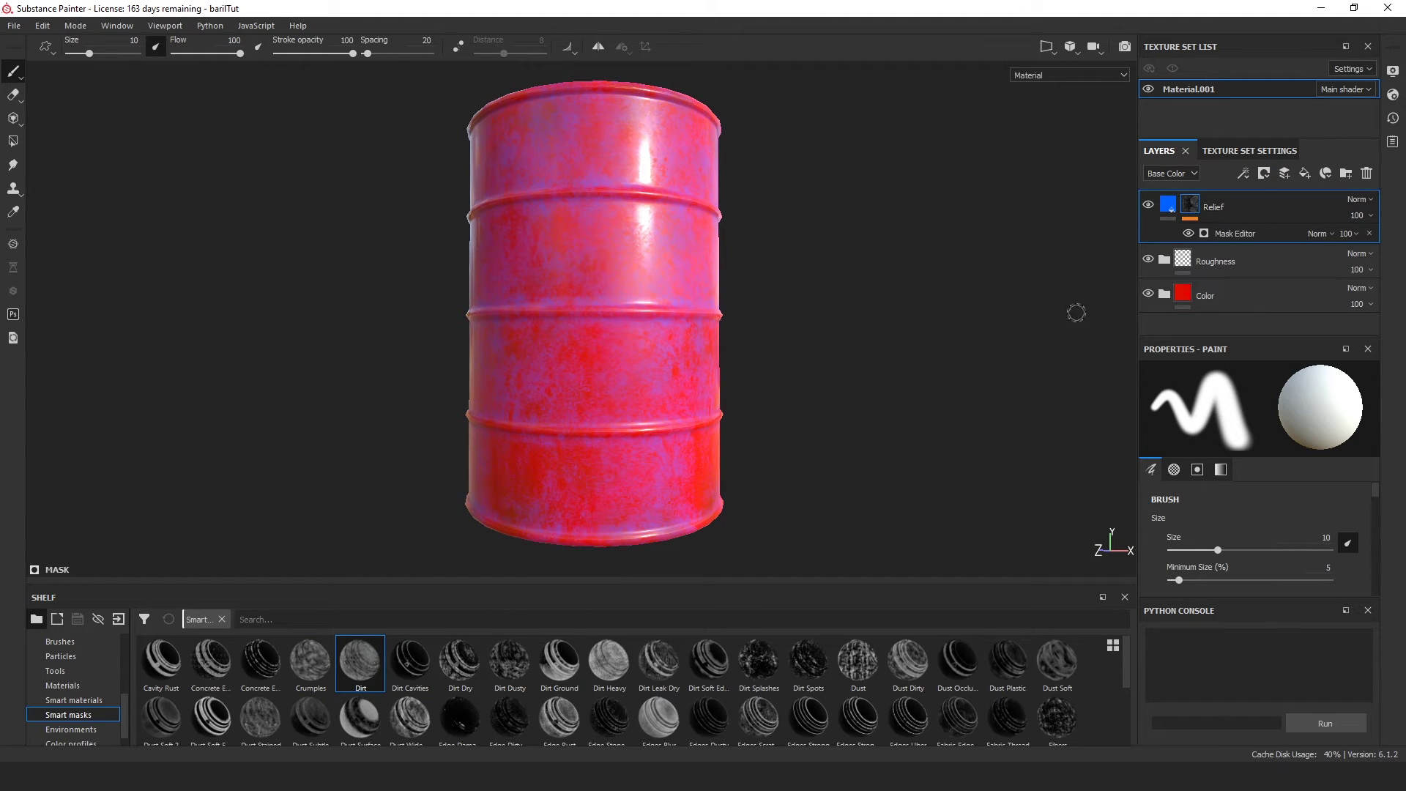
Disable the Relief fill's color, roughness and metallic channels, leaving normal and height enabled.
scroll(813, 255, "up", 4)
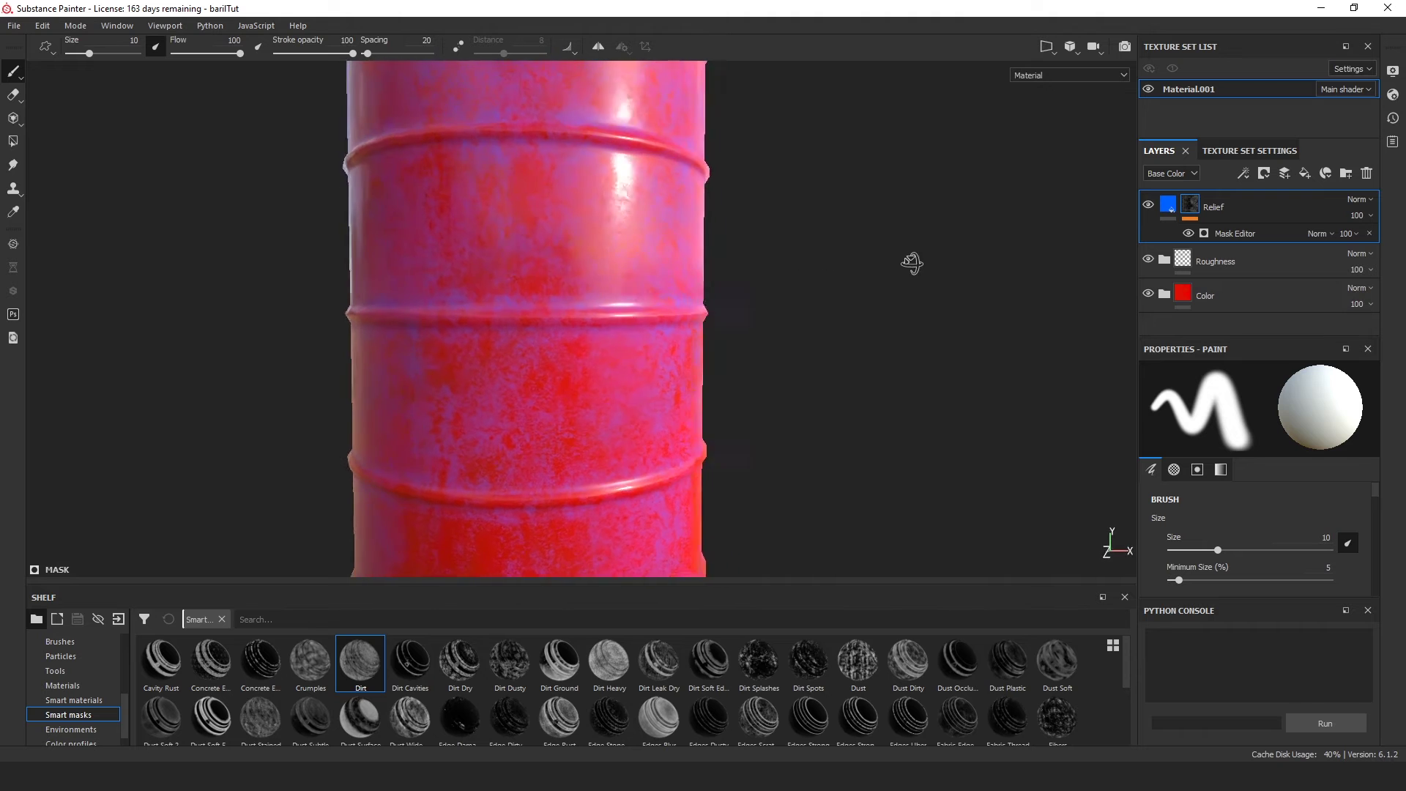
mouse_move(912, 264)
left_mouse_down("alt")
mouse_move(1026, 273)
mouse_move(848, 270)
mouse_move(668, 217)
mouse_move(587, 225)
mouse_move(681, 245)
mouse_move(749, 296)
mouse_move(926, 260)
left_mouse_up("alt")
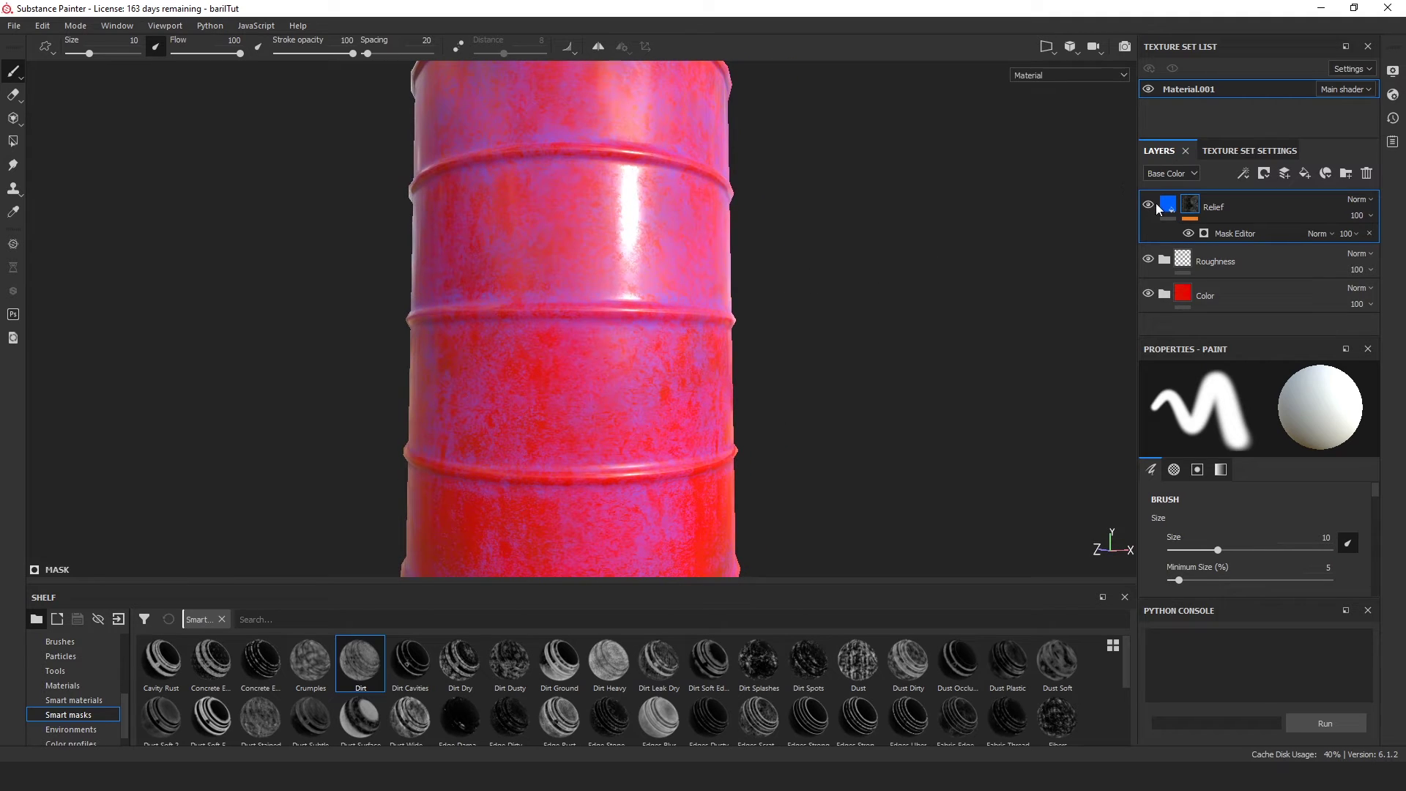
left_click(1158, 209)
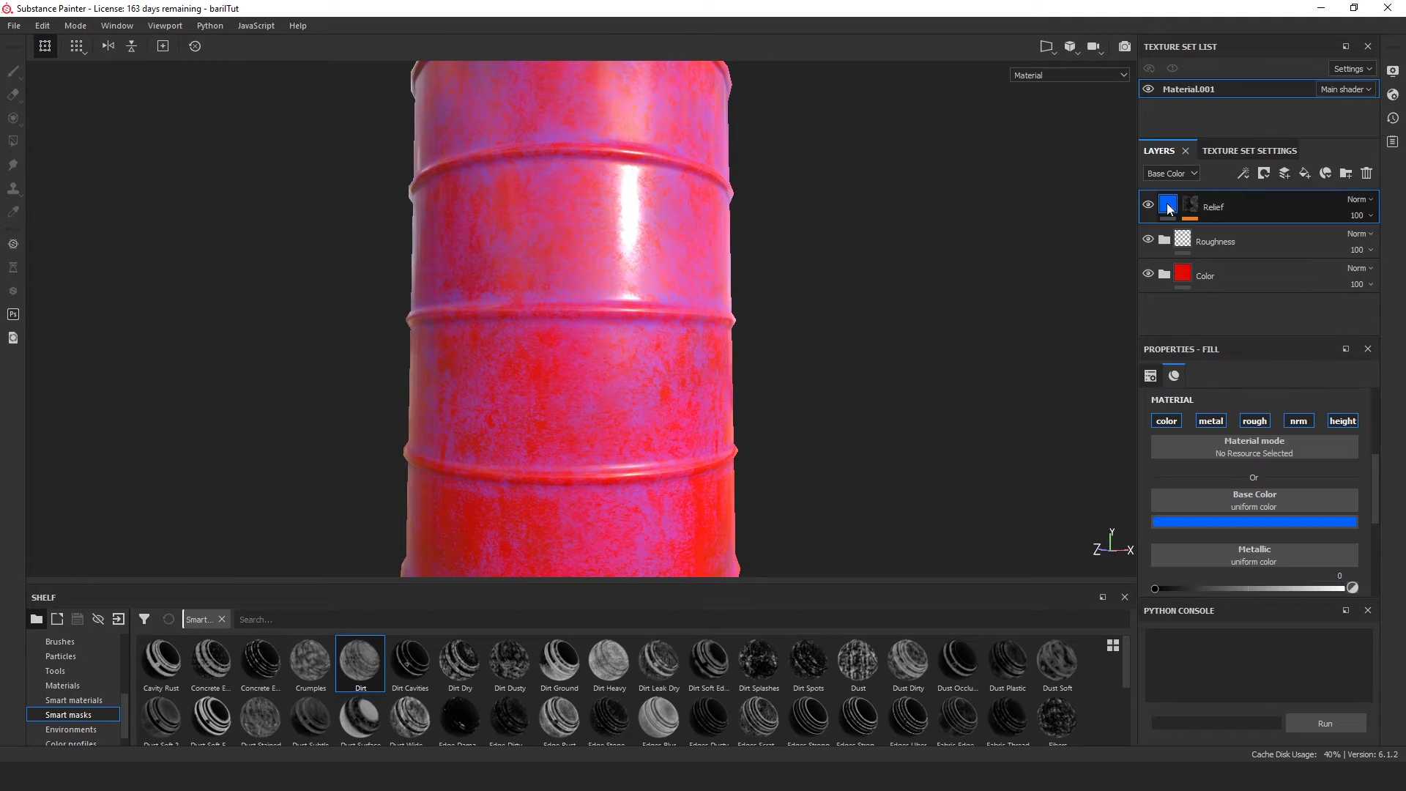
left_click(1176, 424)
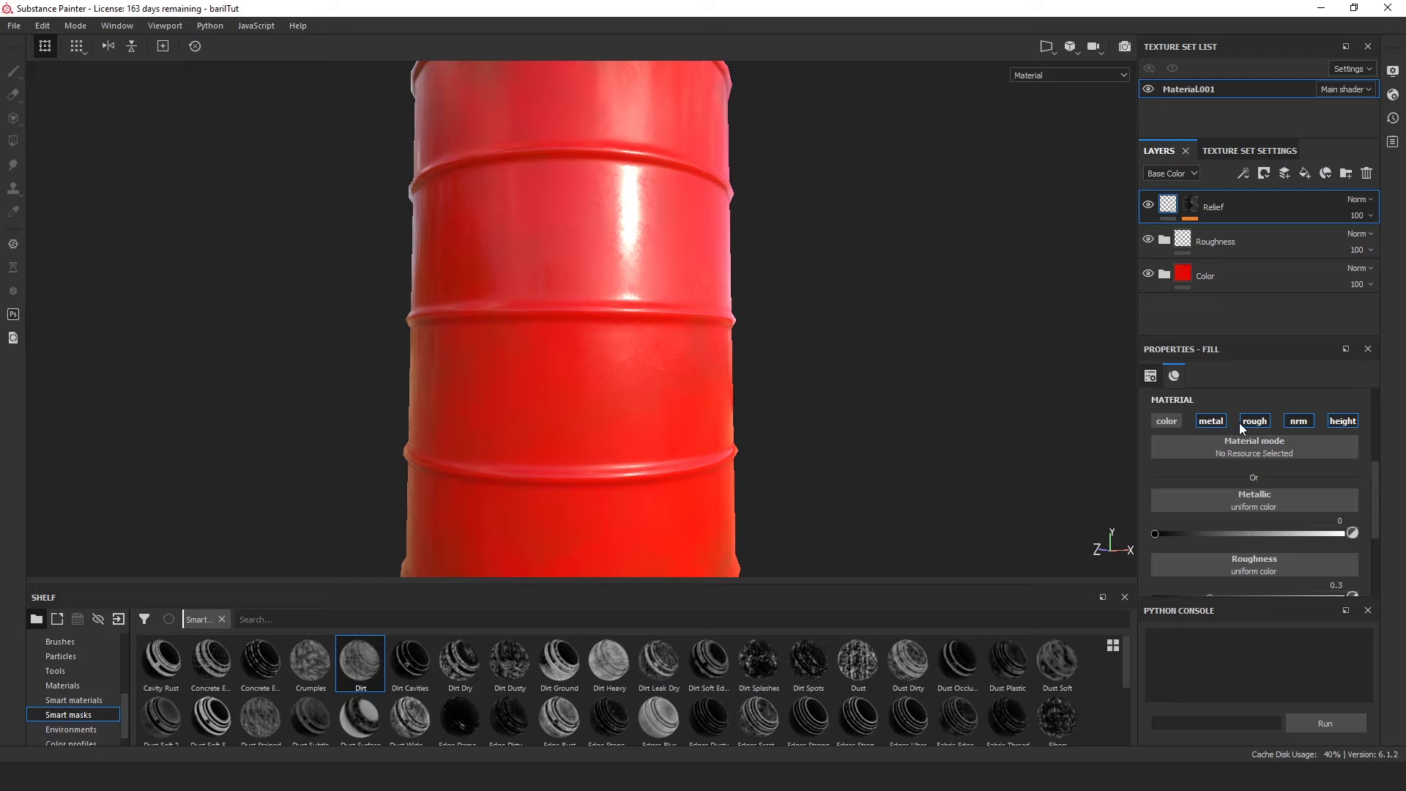
left_click(1255, 421)
left_click(1220, 426)
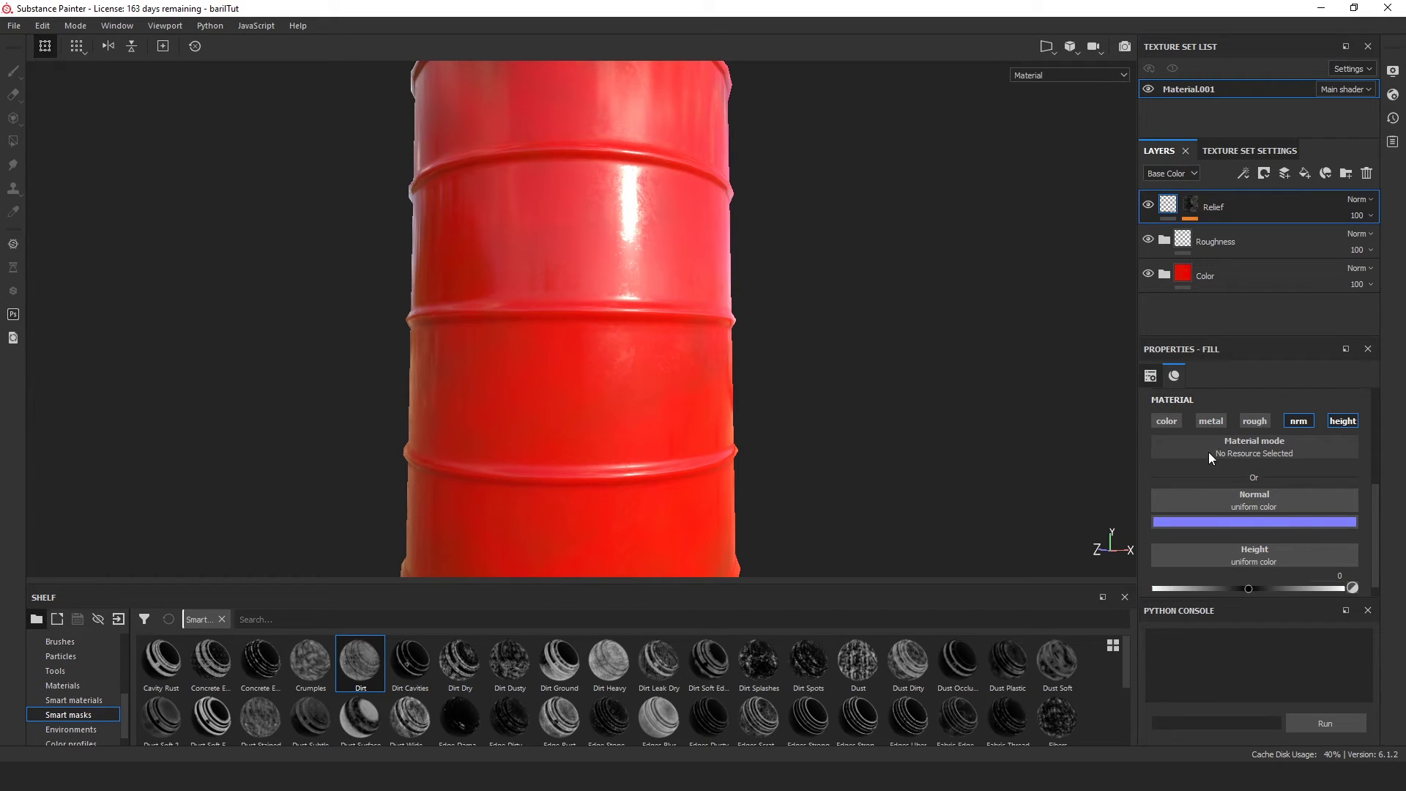
Set the height of the Relief fill to -0.0763.
scroll(1209, 451, "down", 1)
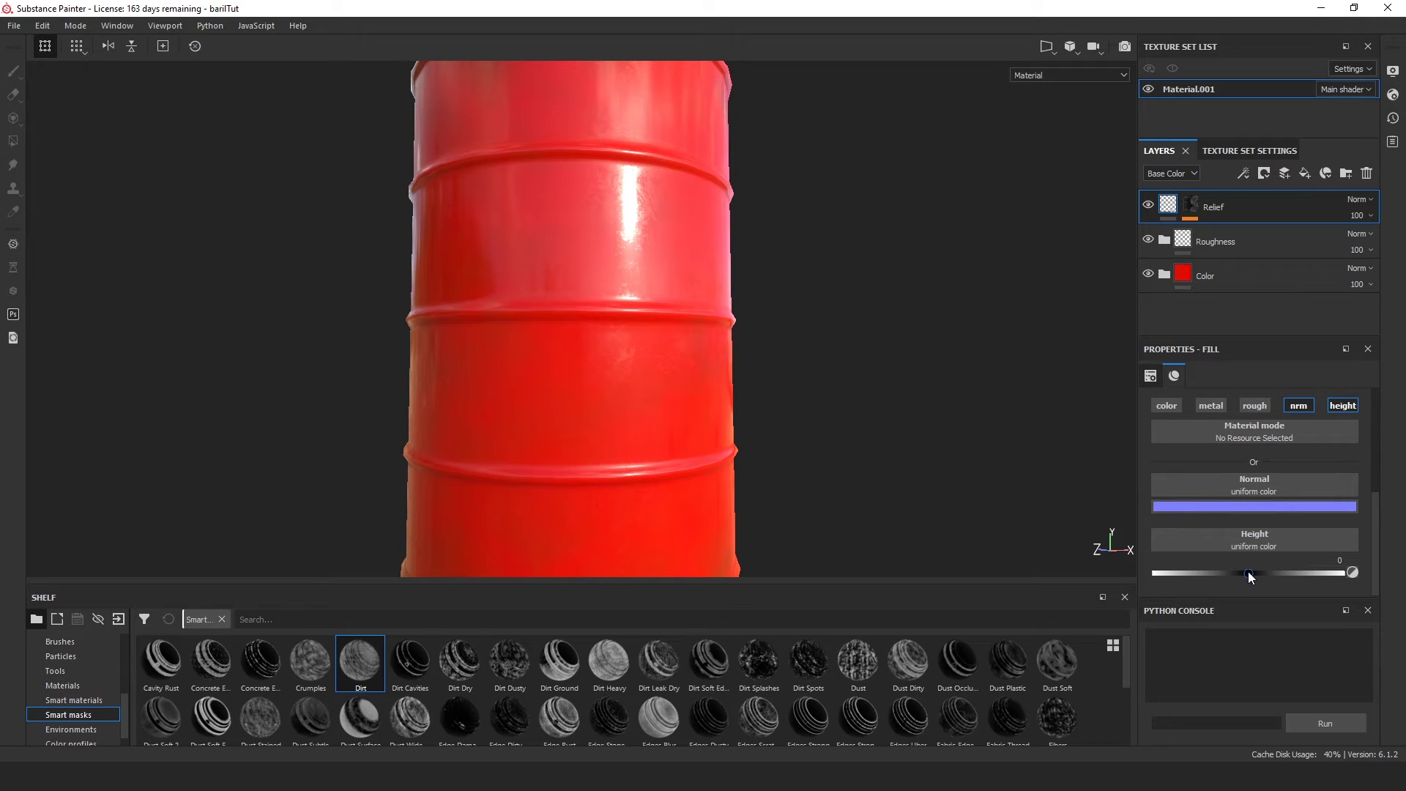
left_click_drag(1249, 572, 1241, 572)
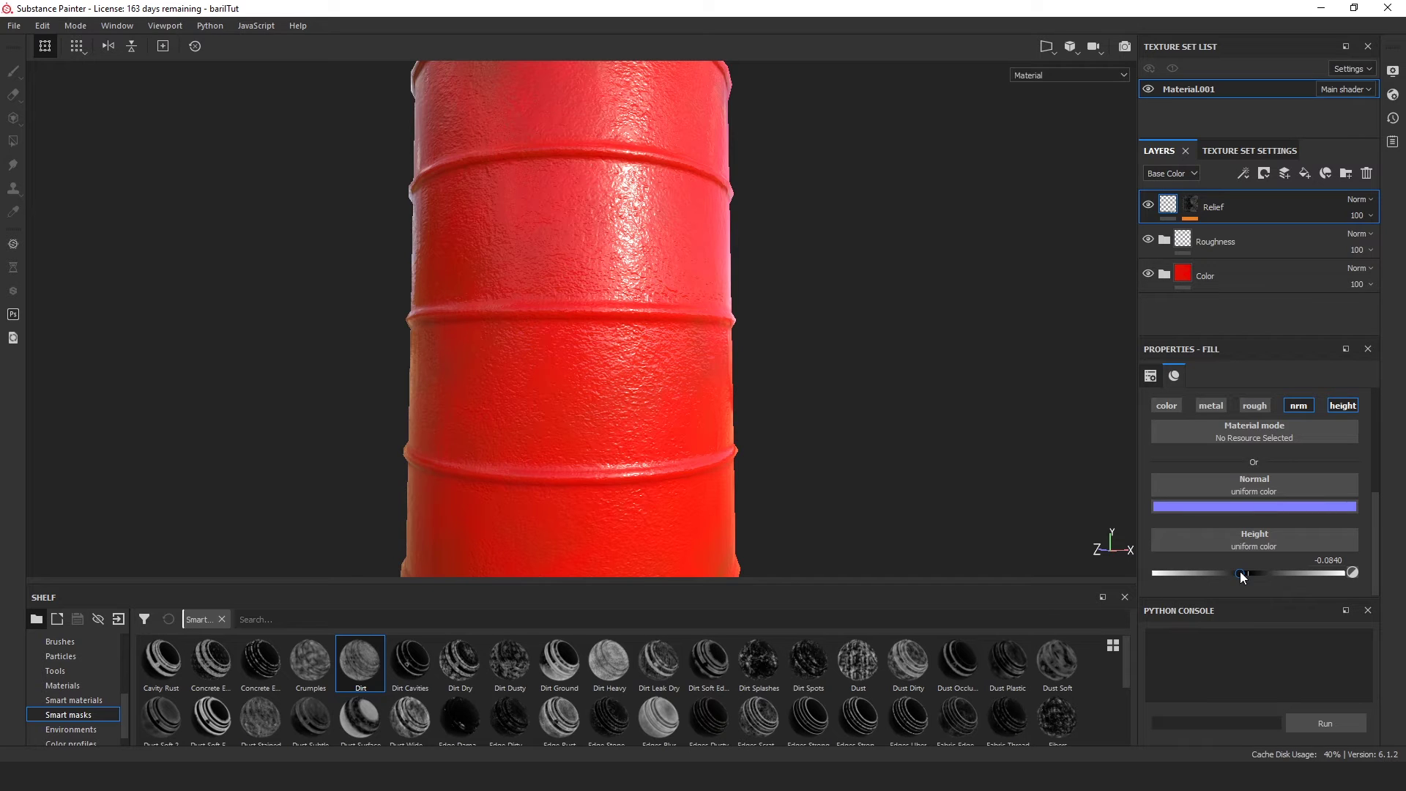
left_click_drag(1241, 572, 1242, 572)
Check the relief on the barrel's surface and open the Mask Editor settings of the Relief mask.
scroll(804, 359, "down", 3)
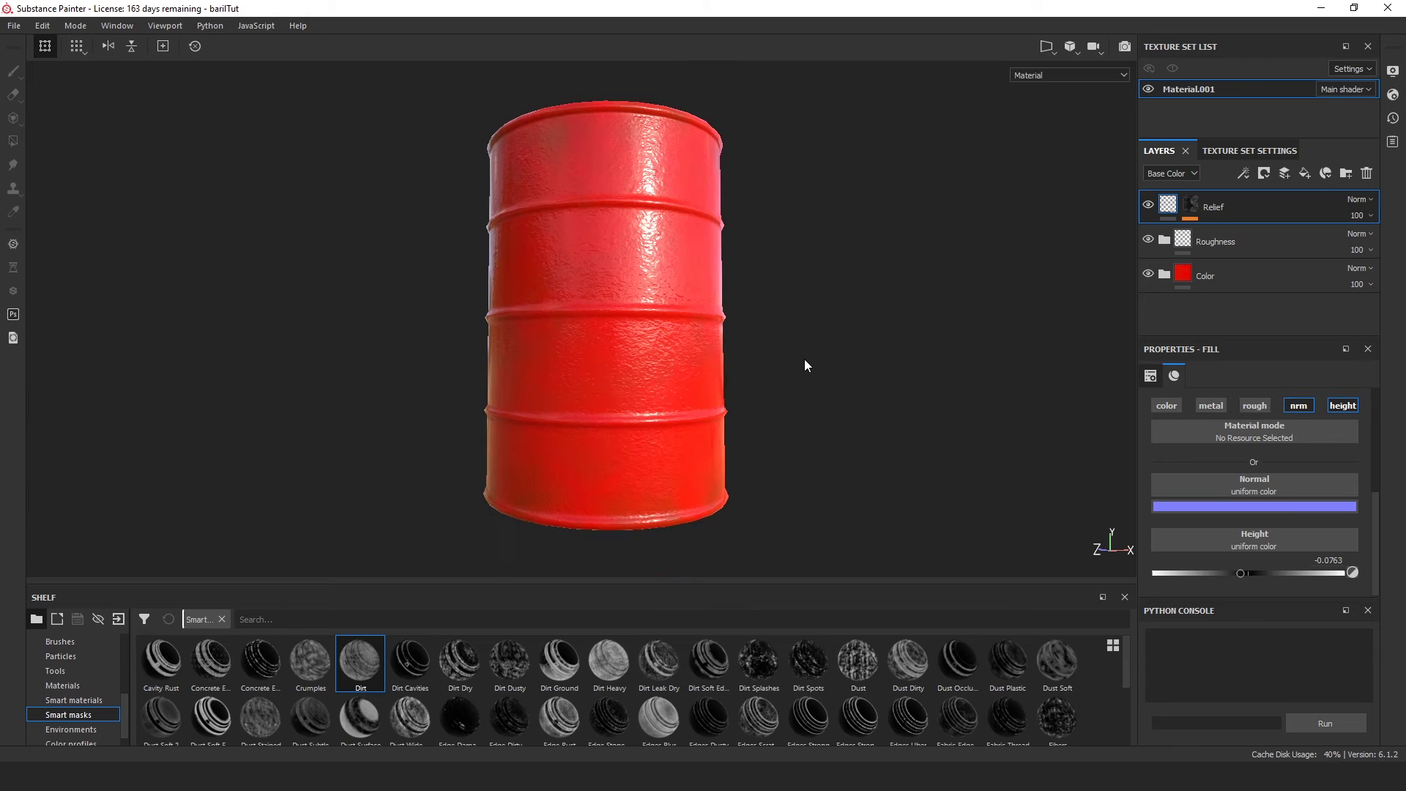
scroll(804, 357, "up", 2)
left_click_drag(773, 337, 864, 355, "alt")
middle_click_drag(798, 229, 811, 269, "alt")
right_click(1194, 208)
left_click(1277, 235)
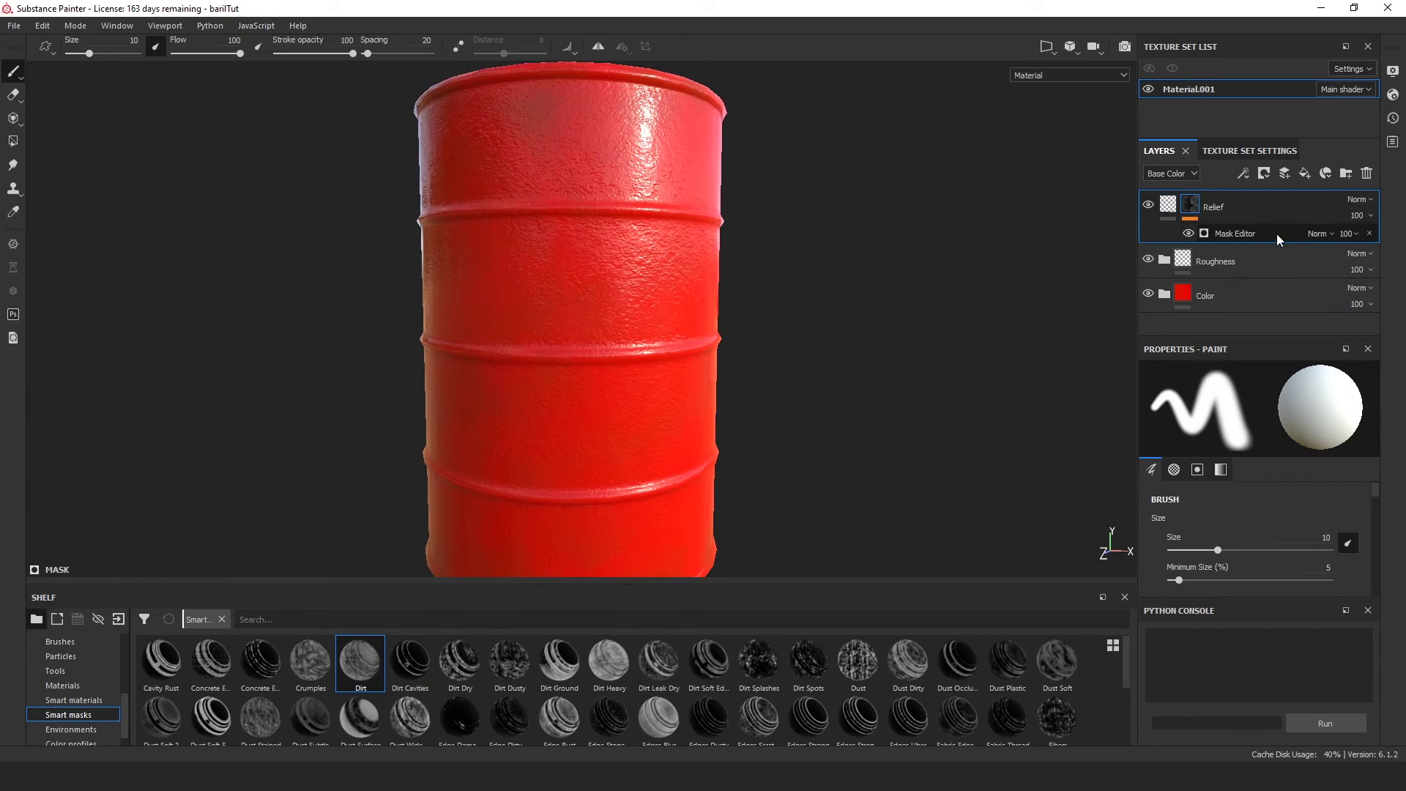
Lower the opacity of the Mask Editor effect on the Relief layer's mask to 13.
left_click(1356, 233)
left_click_drag(1400, 262, 1398, 260)
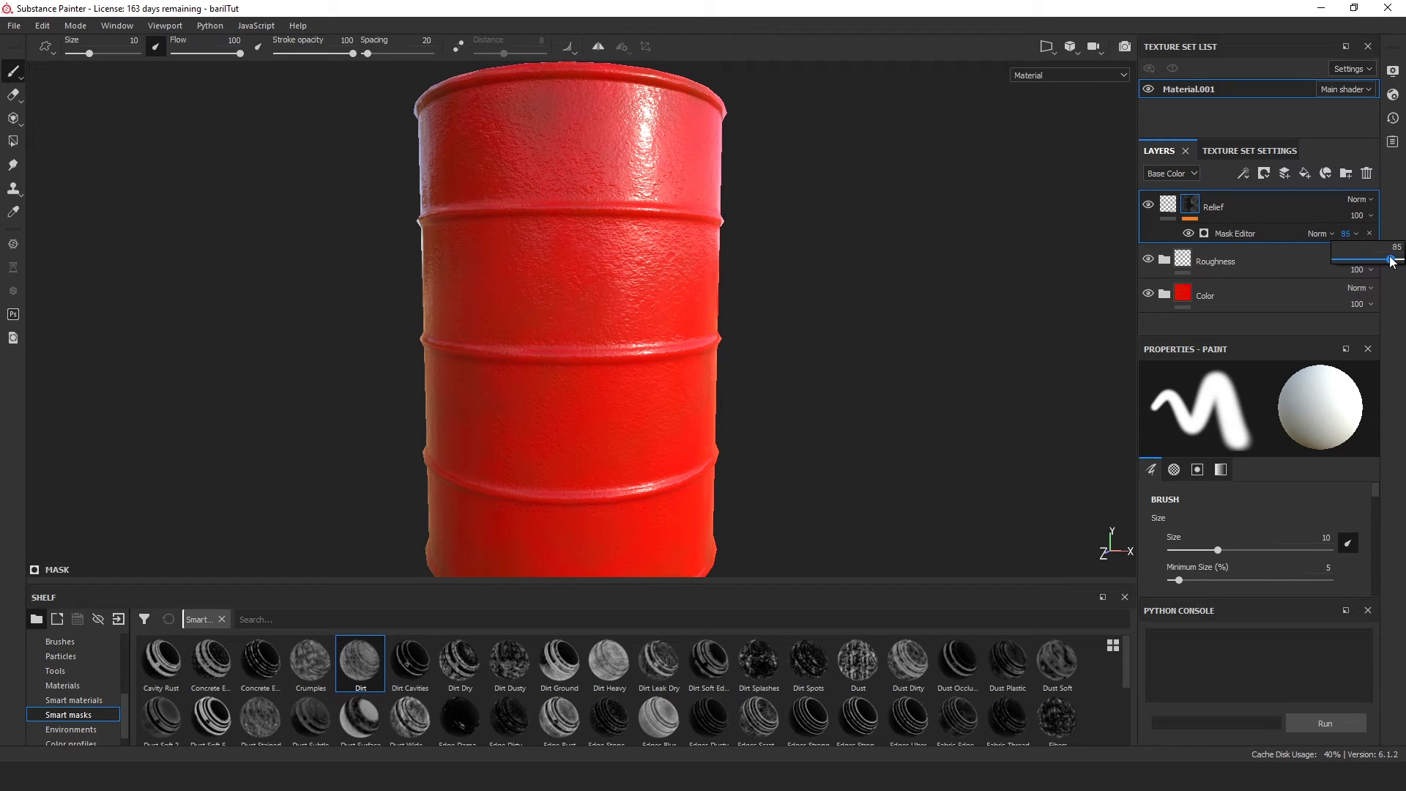
left_click_drag(1381, 262, 1353, 262)
left_click_drag(919, 364, 816, 323, "alt")
scroll(816, 323, "up", 3)
mouse_move(866, 393)
left_mouse_down("alt")
mouse_move(833, 368)
mouse_move(794, 370)
mouse_move(838, 352)
mouse_move(920, 370)
mouse_move(879, 380)
left_mouse_up("alt")
scroll(908, 373, "down", 2)
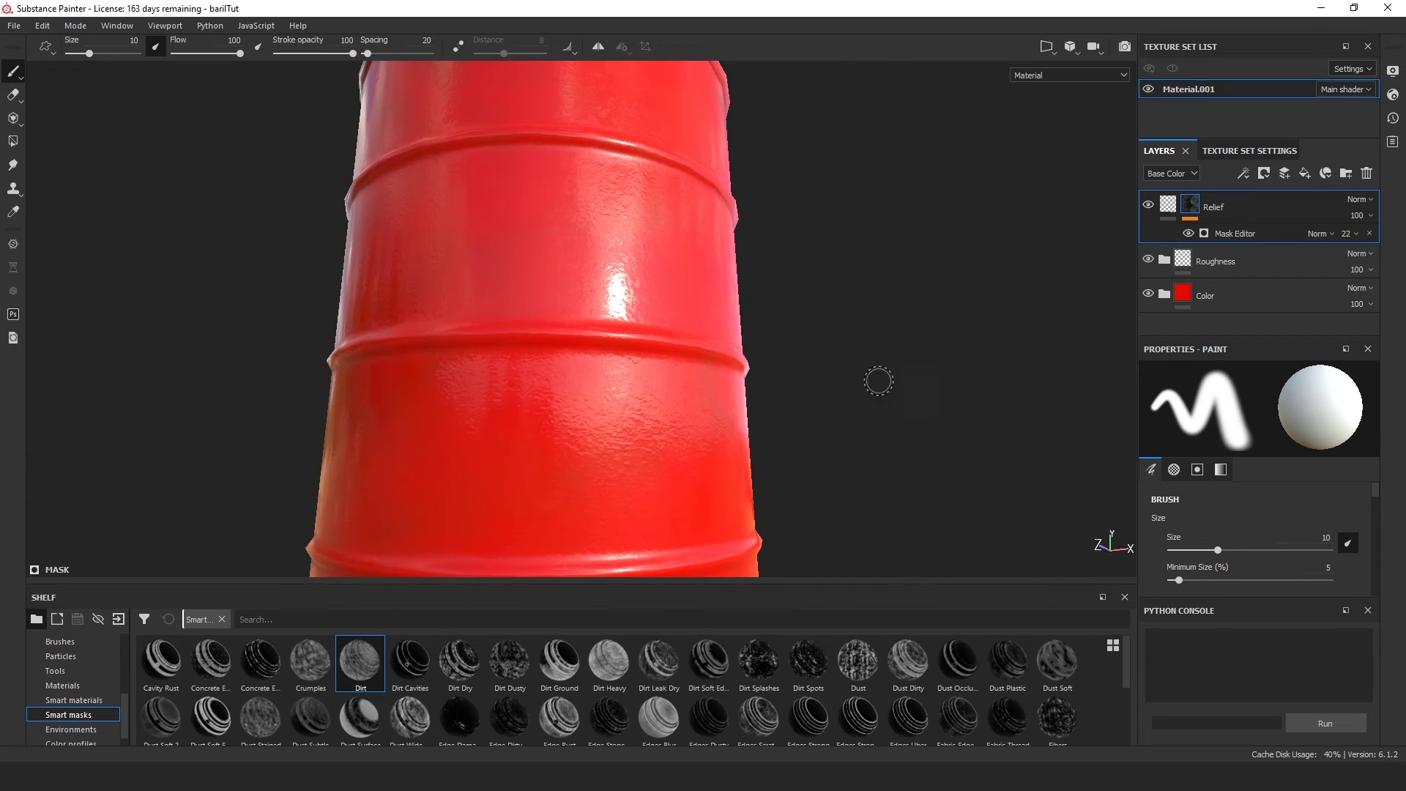
left_click(1348, 234)
left_click_drag(1351, 263, 1349, 264)
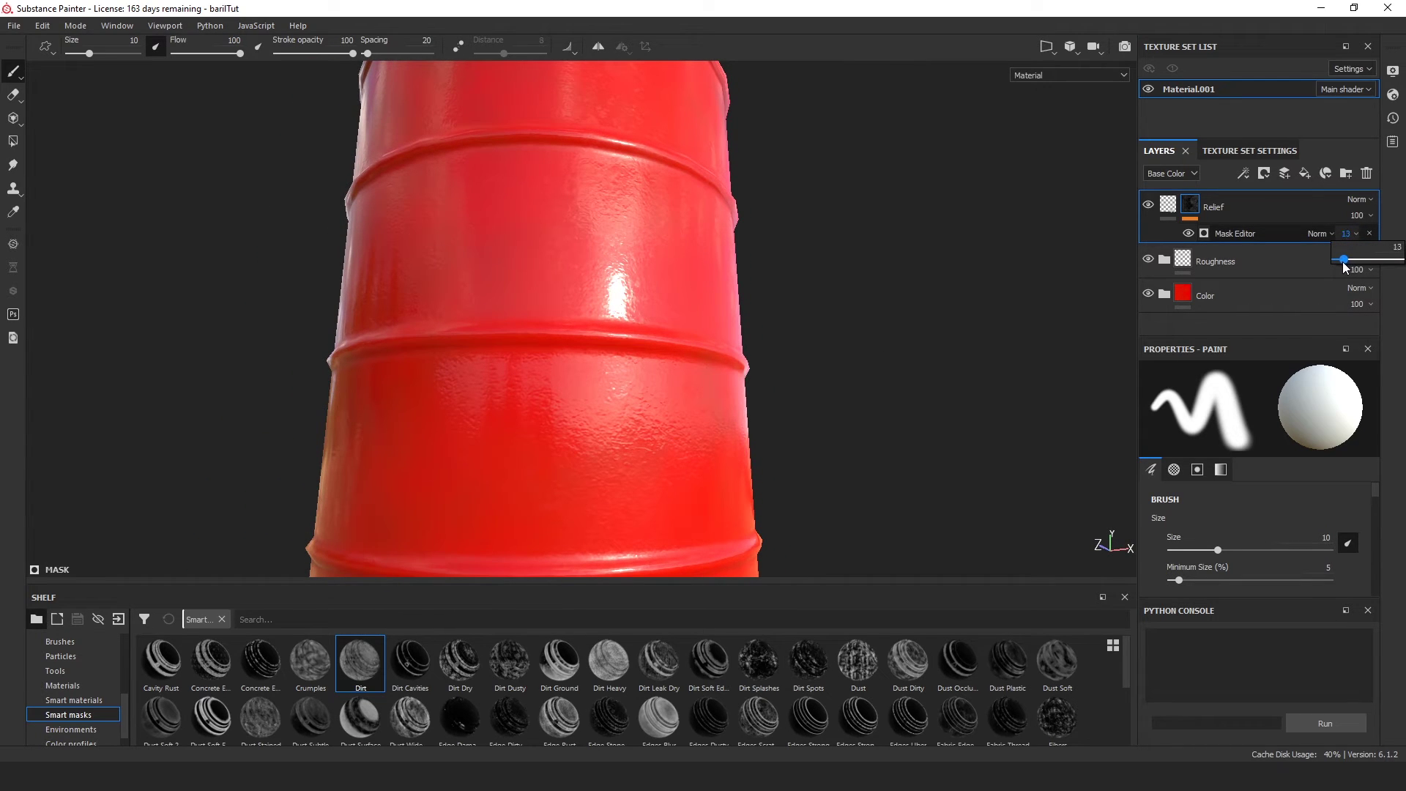
Expand the Roughness folder and raise the RoughnessVar1 fill layer's roughness to about 0.82.
left_click_drag(972, 213, 898, 245, "alt")
scroll(781, 223, "down", 3)
scroll(792, 407, "down", 2)
mouse_move(792, 407)
left_mouse_down("alt")
mouse_move(769, 396)
mouse_move(867, 398)
mouse_move(521, 401)
mouse_move(820, 332)
mouse_move(801, 396)
mouse_move(866, 407)
mouse_move(788, 418)
mouse_move(820, 358)
mouse_move(933, 395)
mouse_move(843, 411)
left_mouse_up("alt")
scroll(820, 333, "up", 4)
scroll(820, 360, "down", 3)
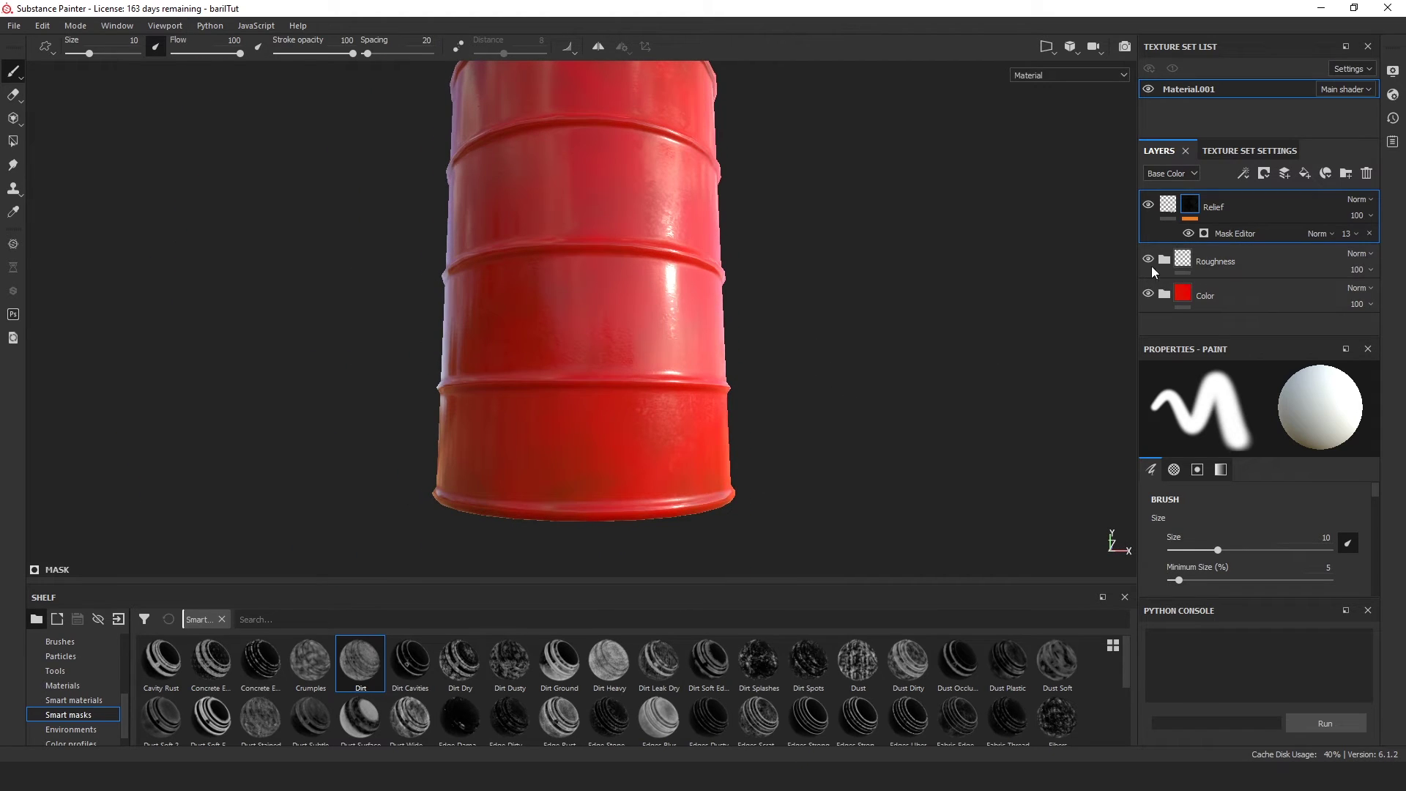
left_click(1164, 260)
scroll(1172, 271, "down", 1)
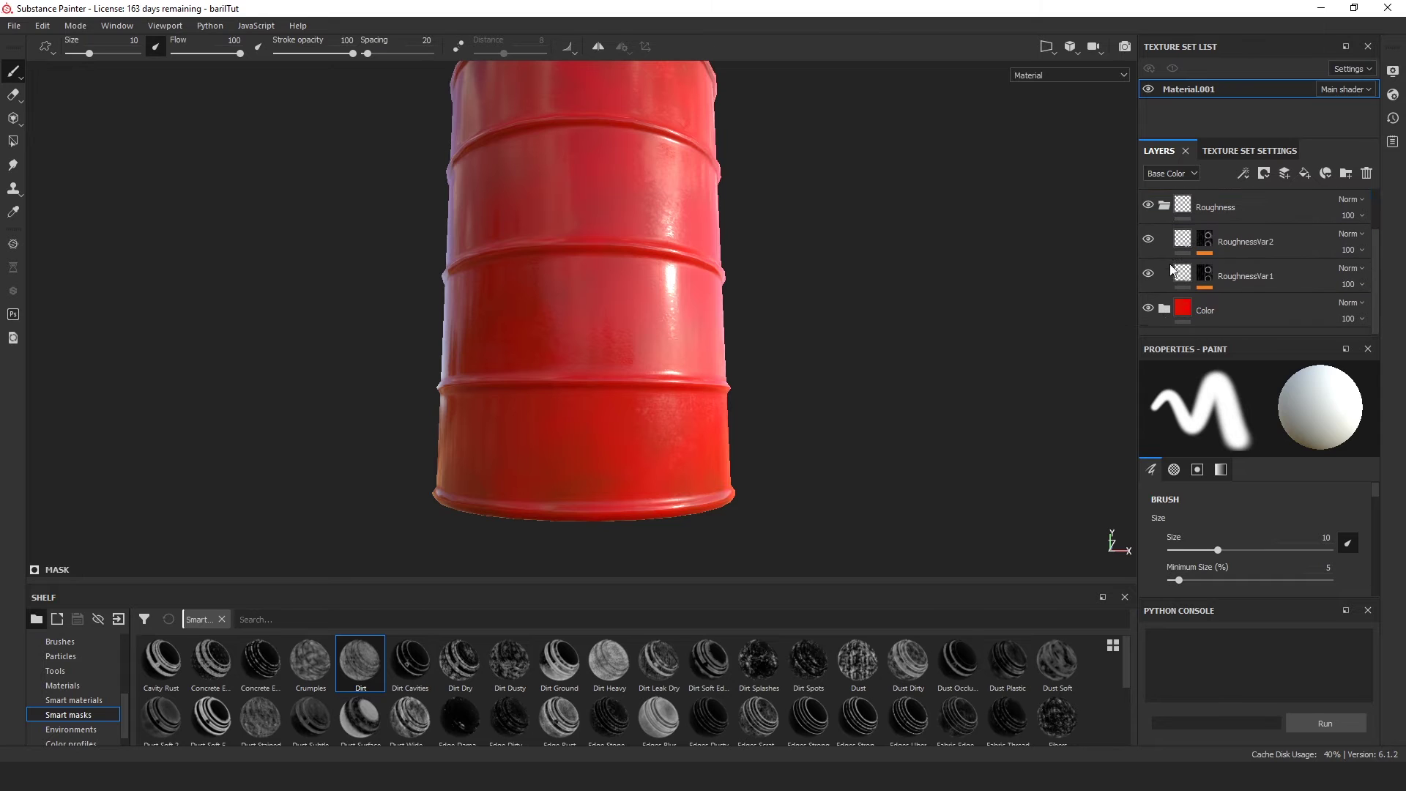
left_click(1183, 278)
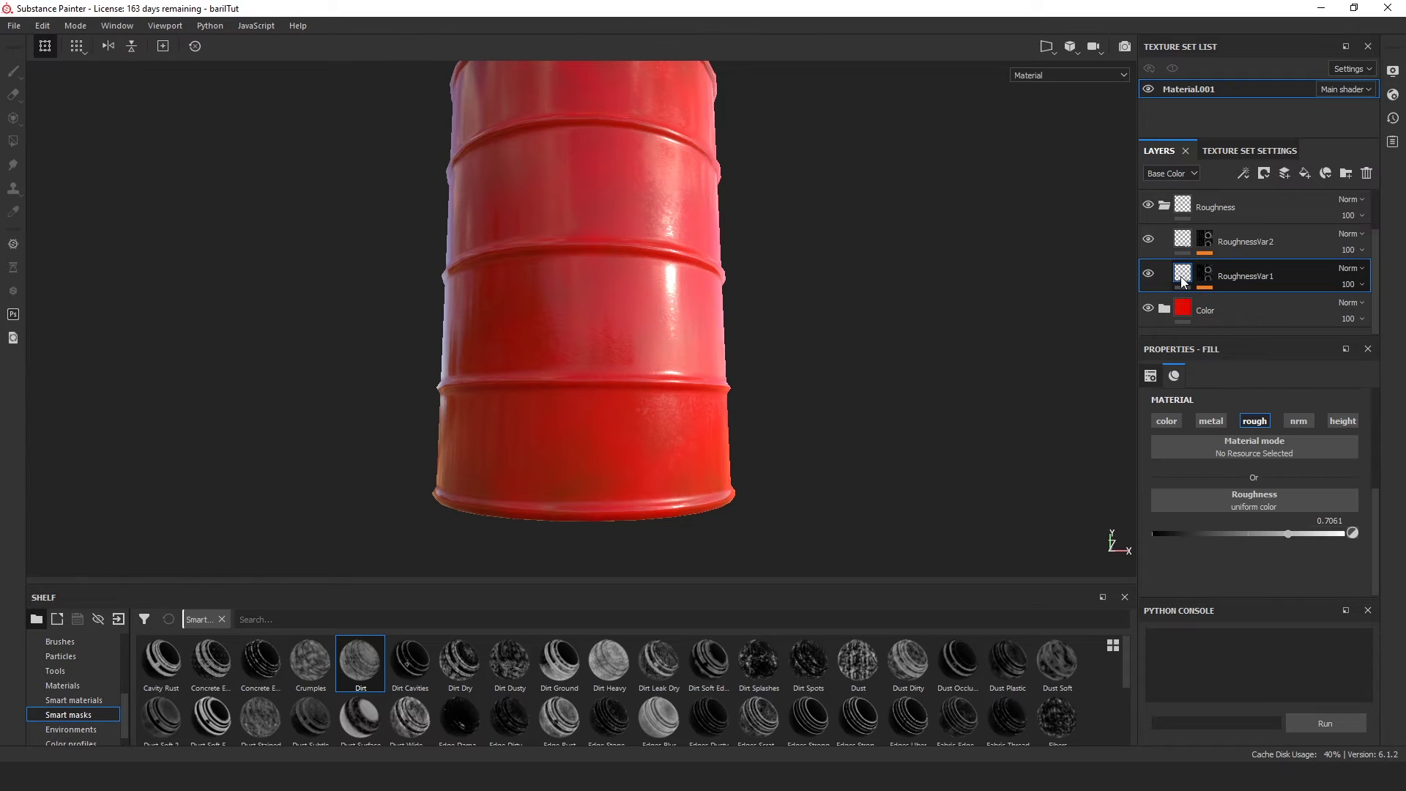
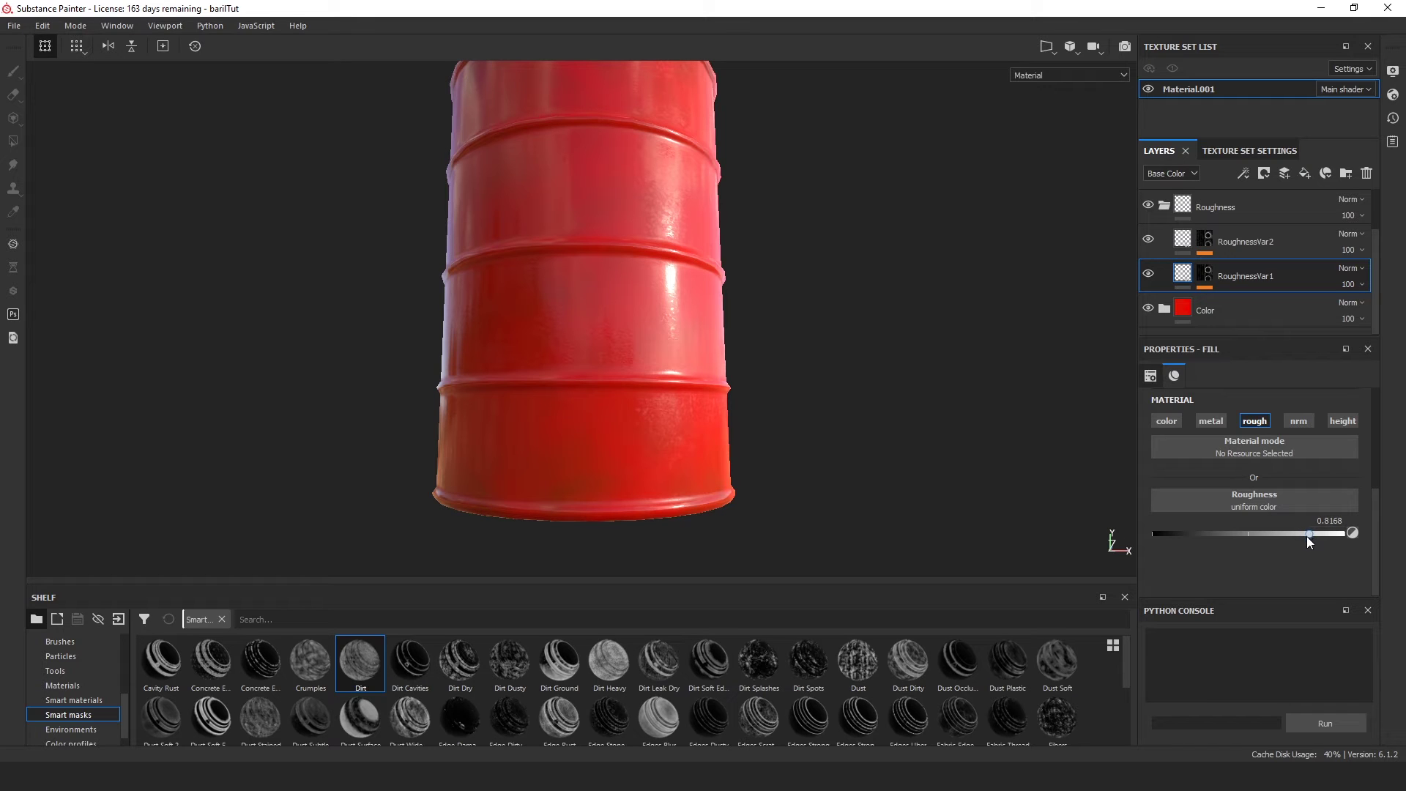
Set the Grunge Amount of the Dirt generator on the RoughnessVar1 mask to 0.3.
left_click(1205, 273)
left_click(1233, 306)
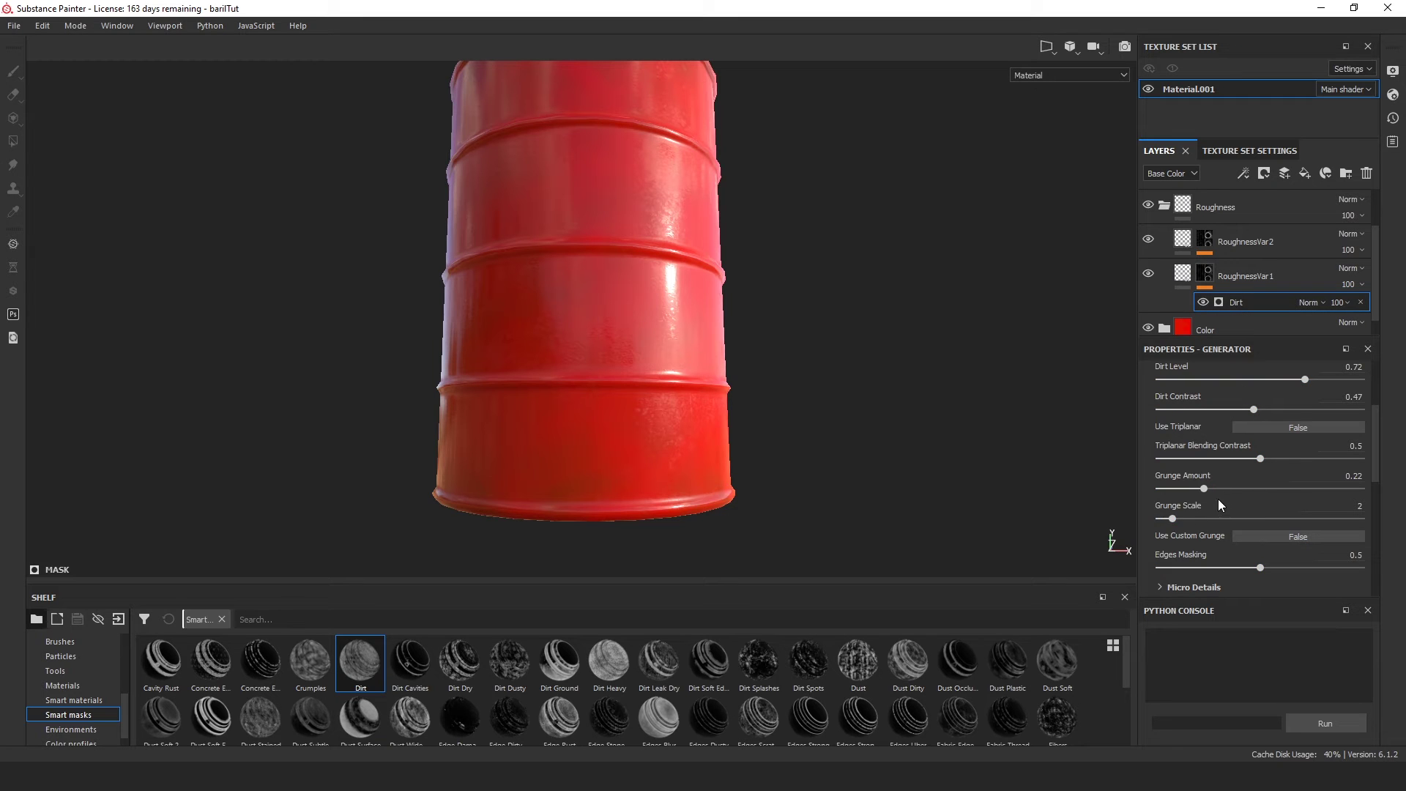
left_click_drag(1205, 489, 1219, 492)
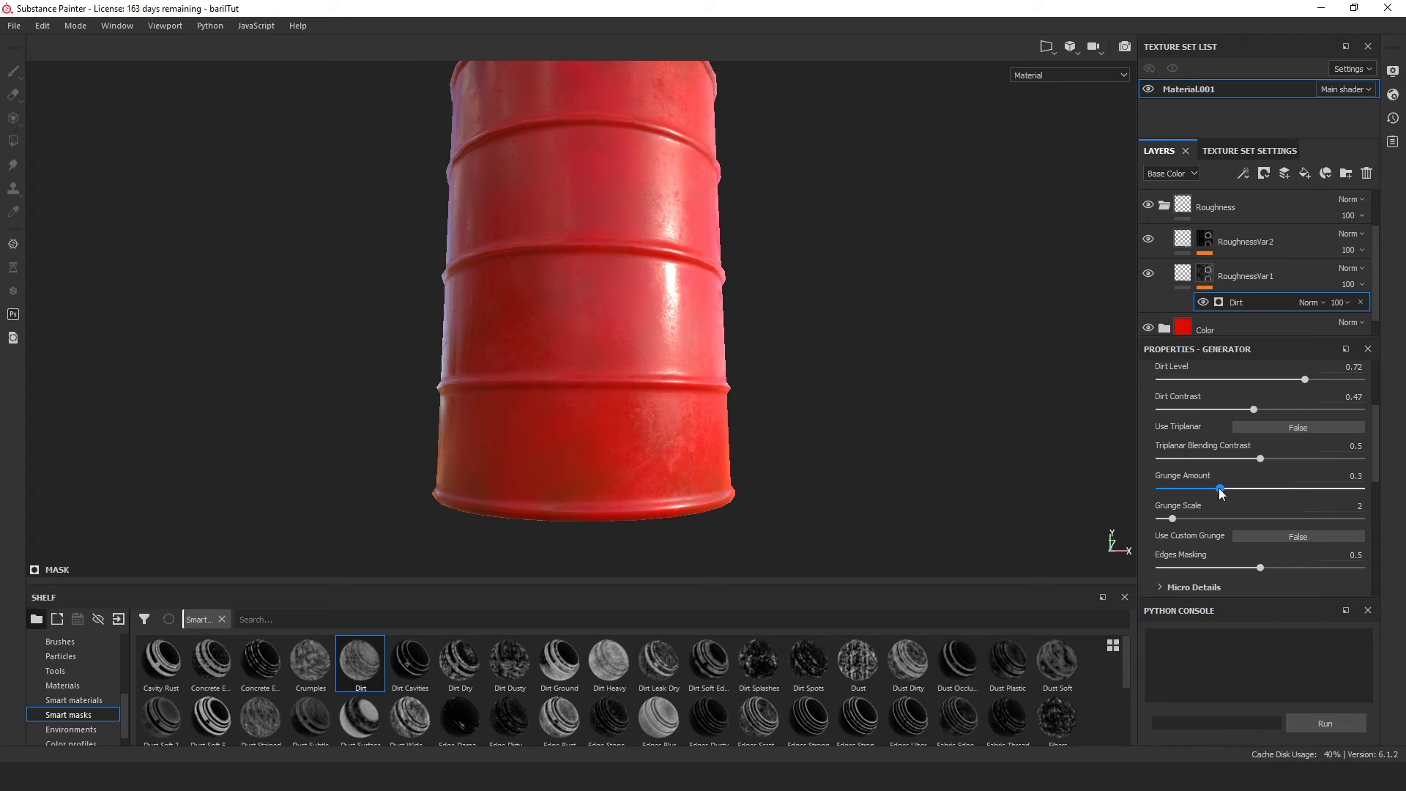
left_click_drag(982, 381, 887, 380, "alt")
scroll(813, 361, "up", 5)
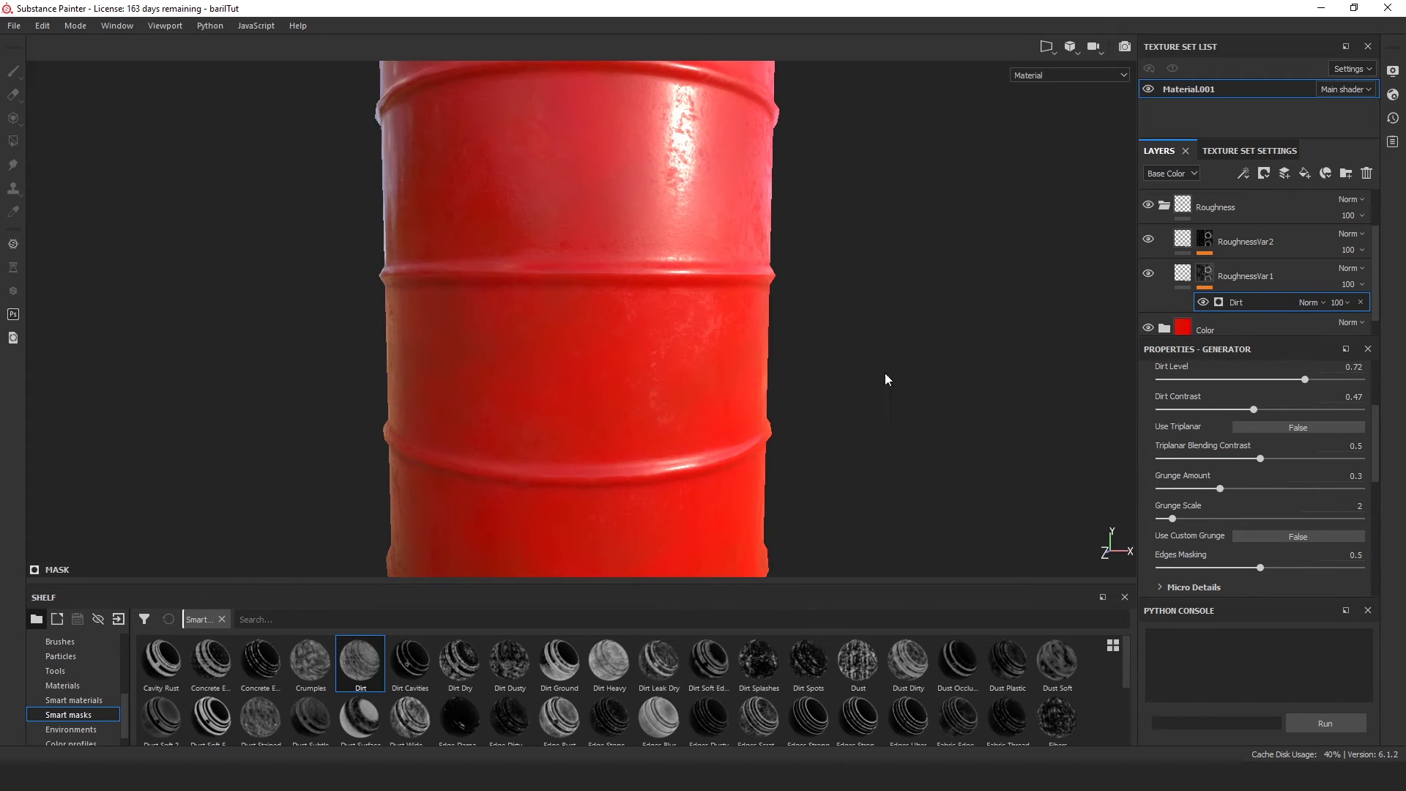
scroll(809, 152, "down", 5)
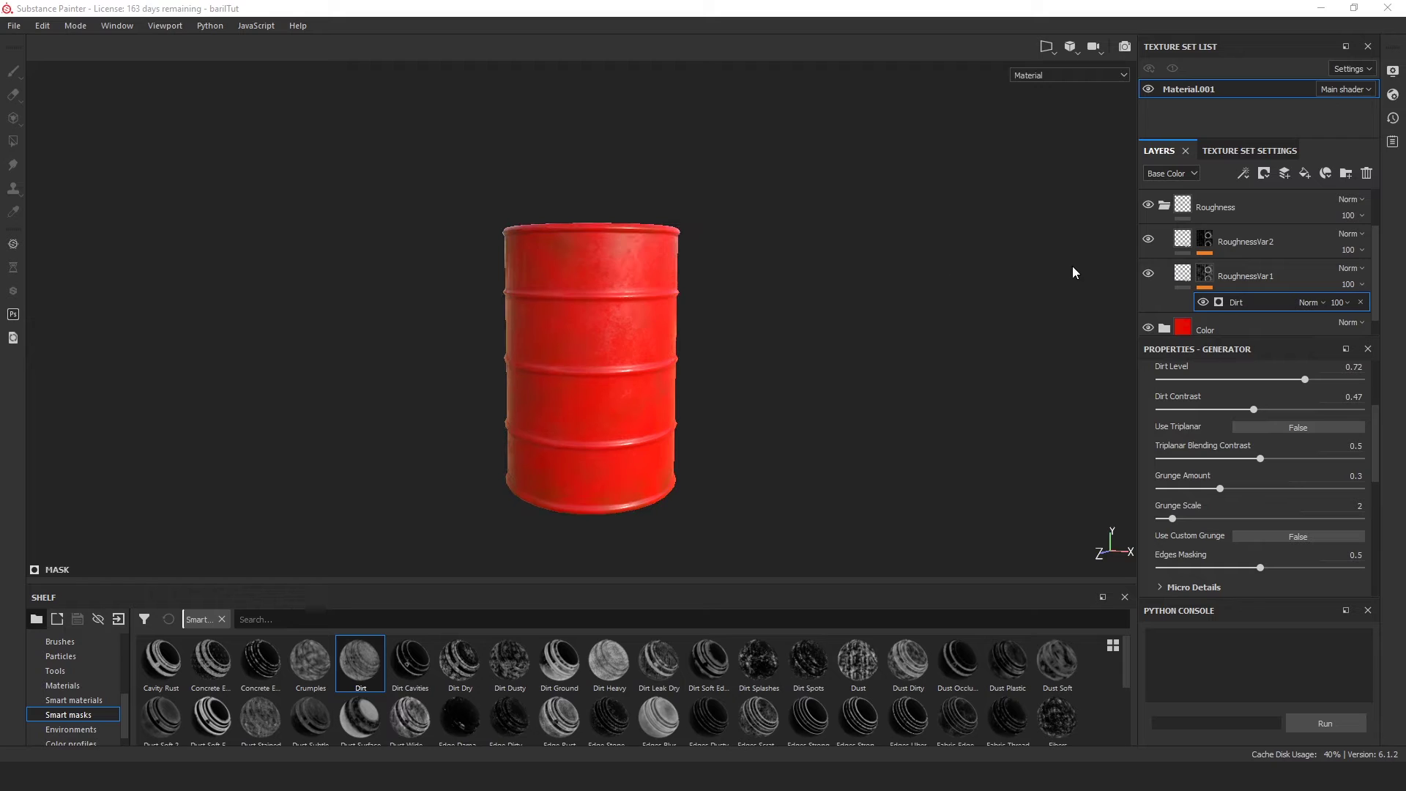
Collapse the Roughness folder and add a fill layer above Relief with a dark reddish-brown base color.
left_click(1165, 207)
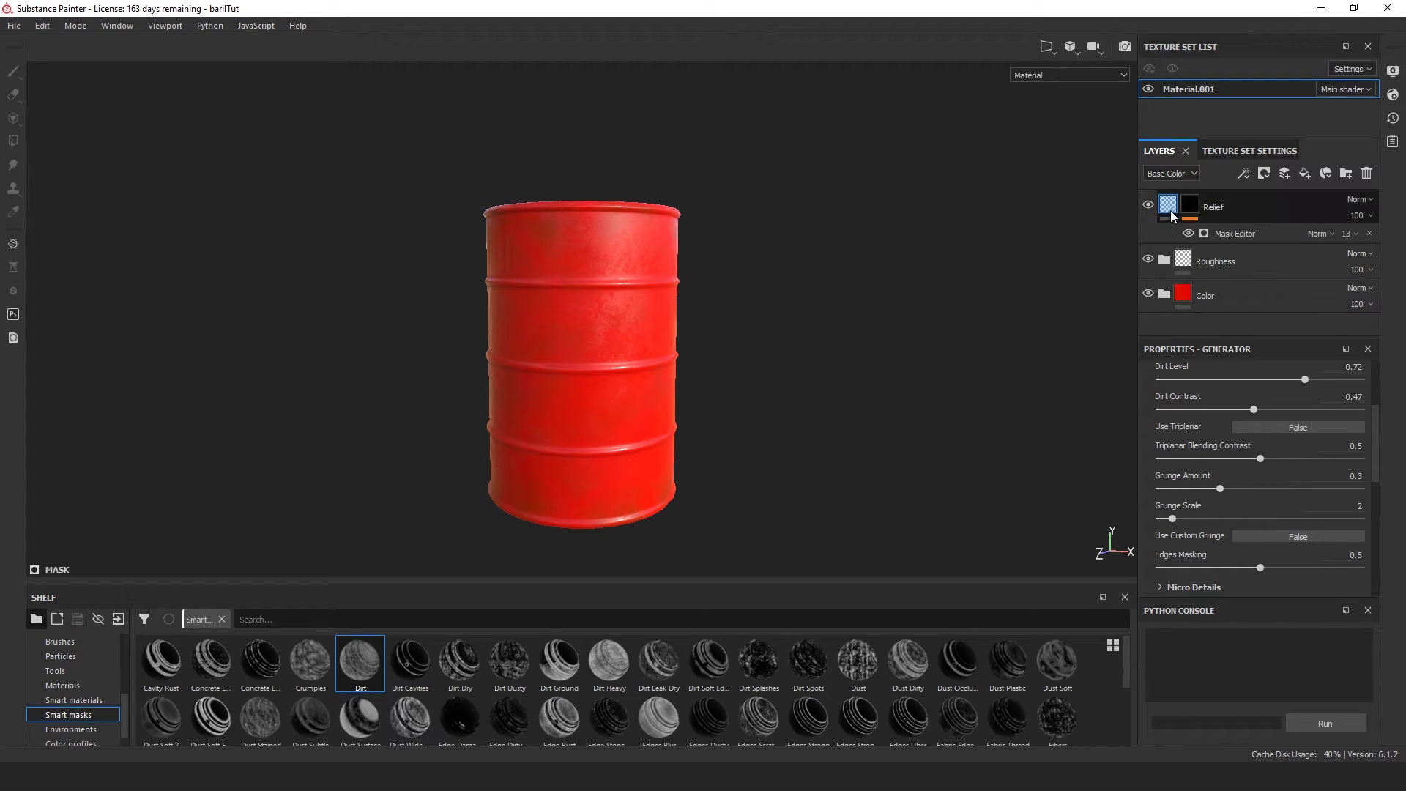
left_click(1170, 209)
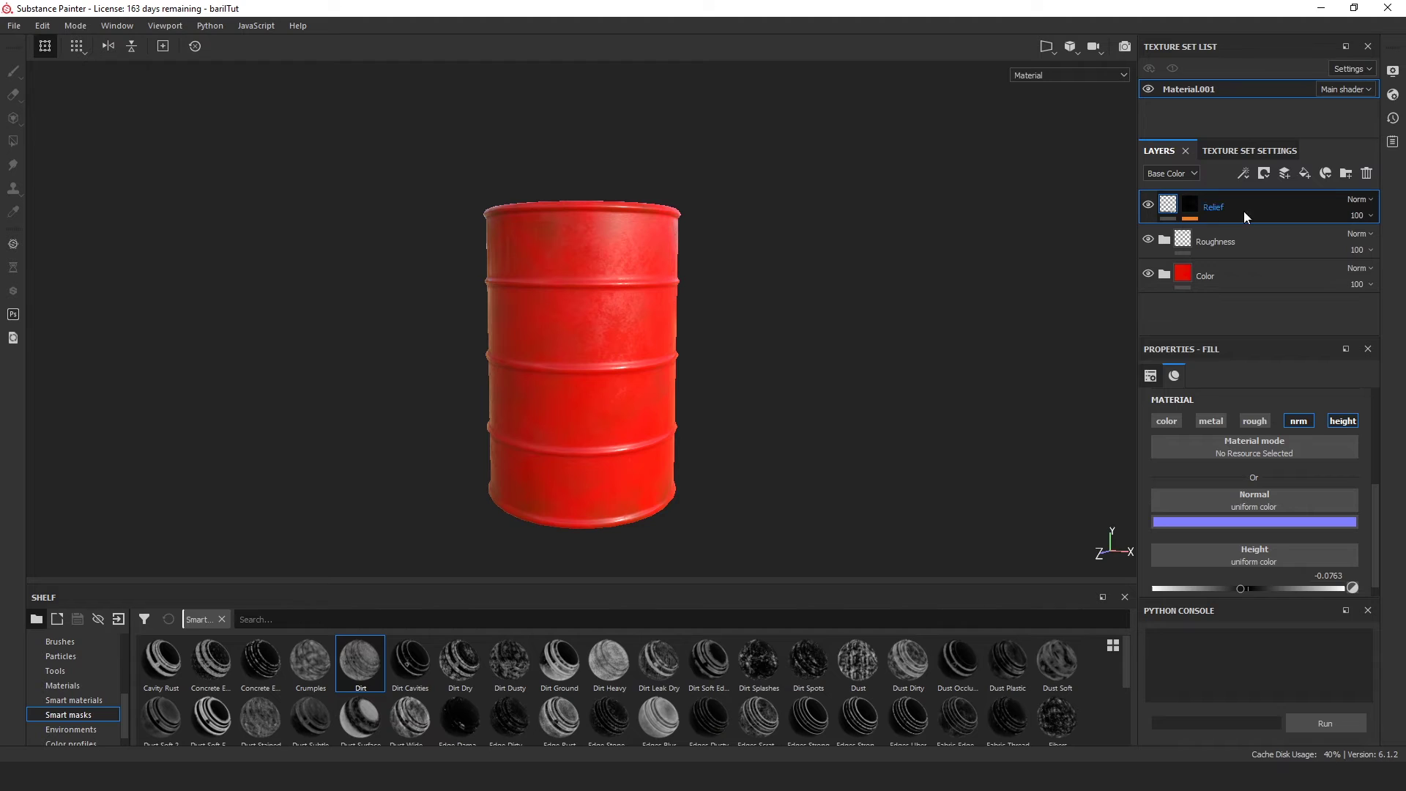
left_click(1304, 176)
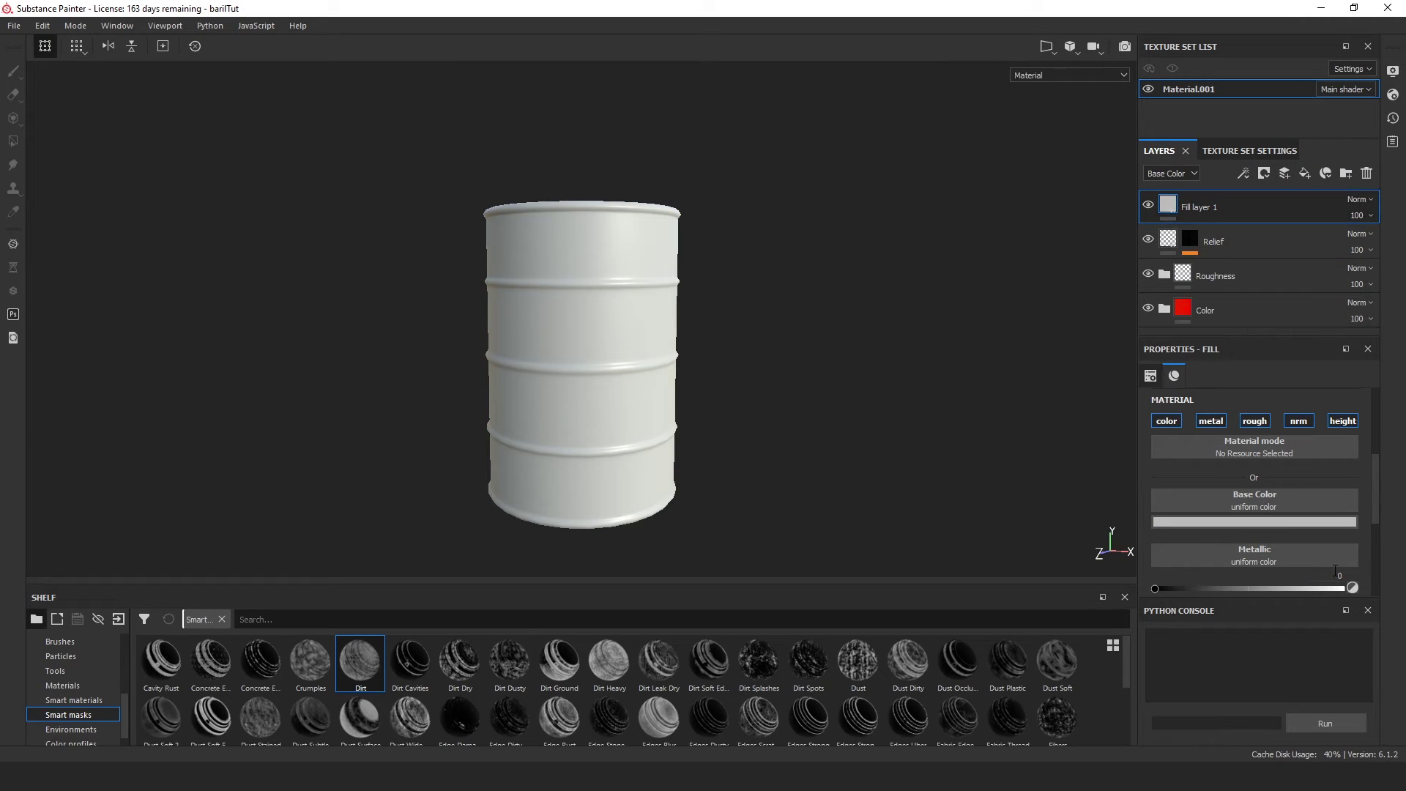
left_click(1268, 525)
left_click_drag(1272, 617, 1332, 680)
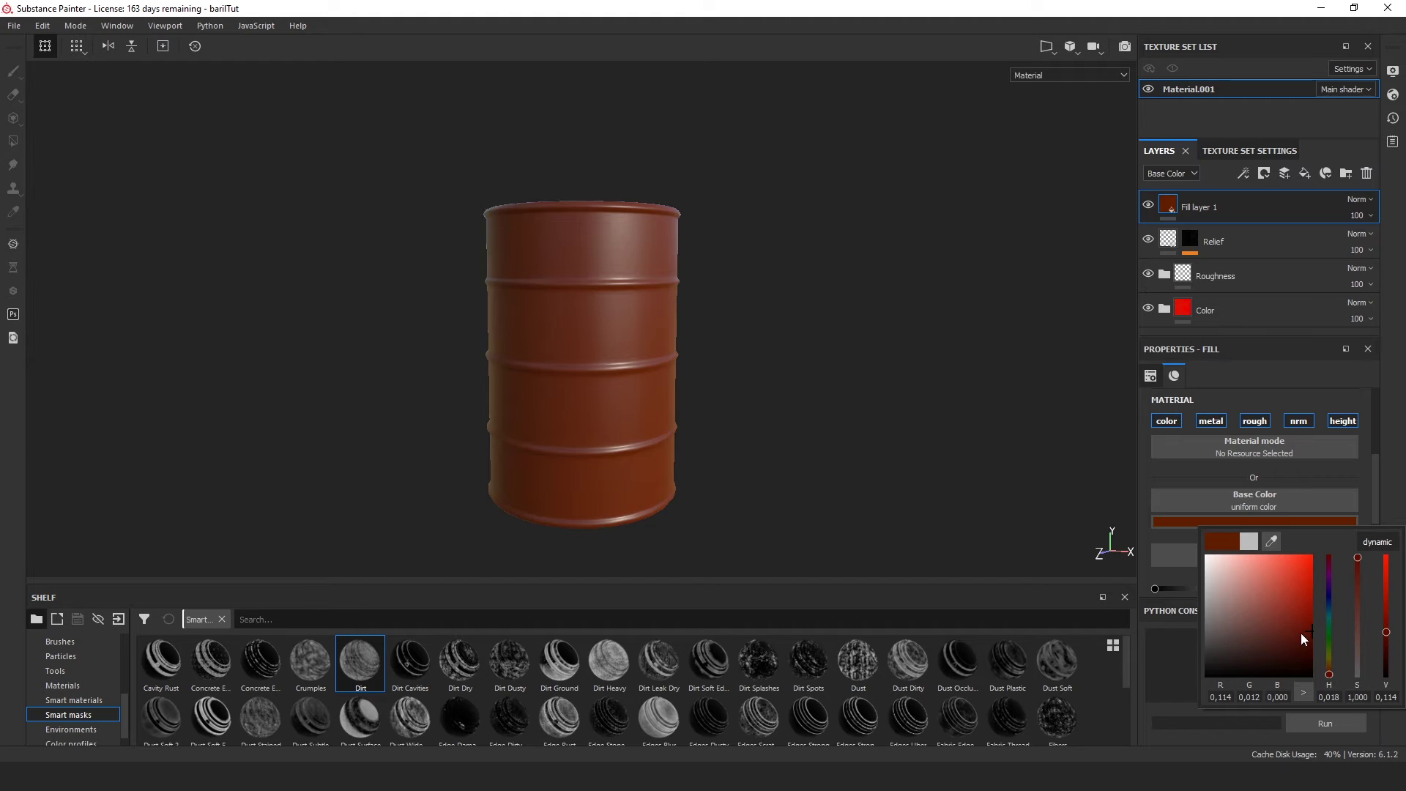
left_click_drag(1328, 675, 1328, 675)
Rename the new fill layer to Rust and give it a black mask.
double_click(1197, 209)
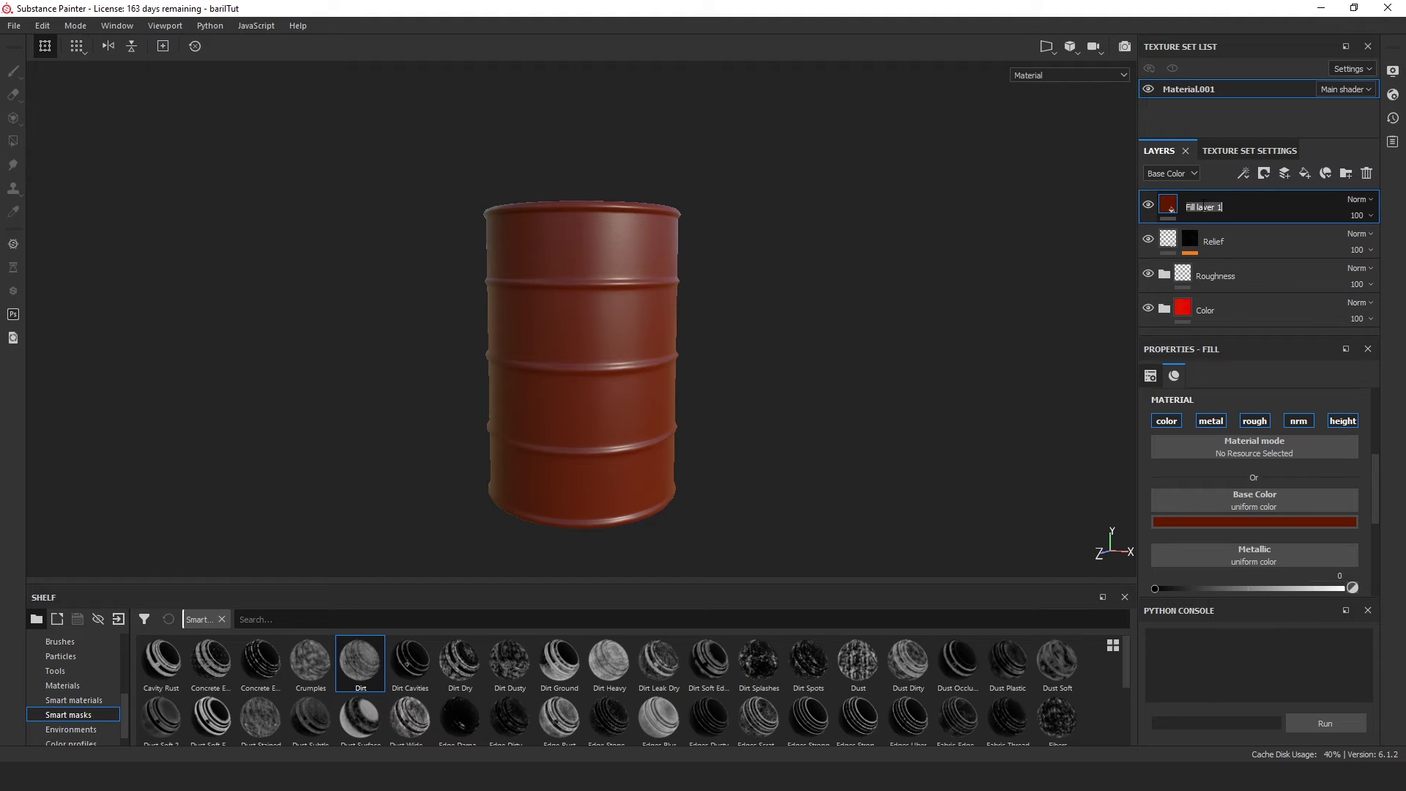
type("Rust")
right_click(1171, 200)
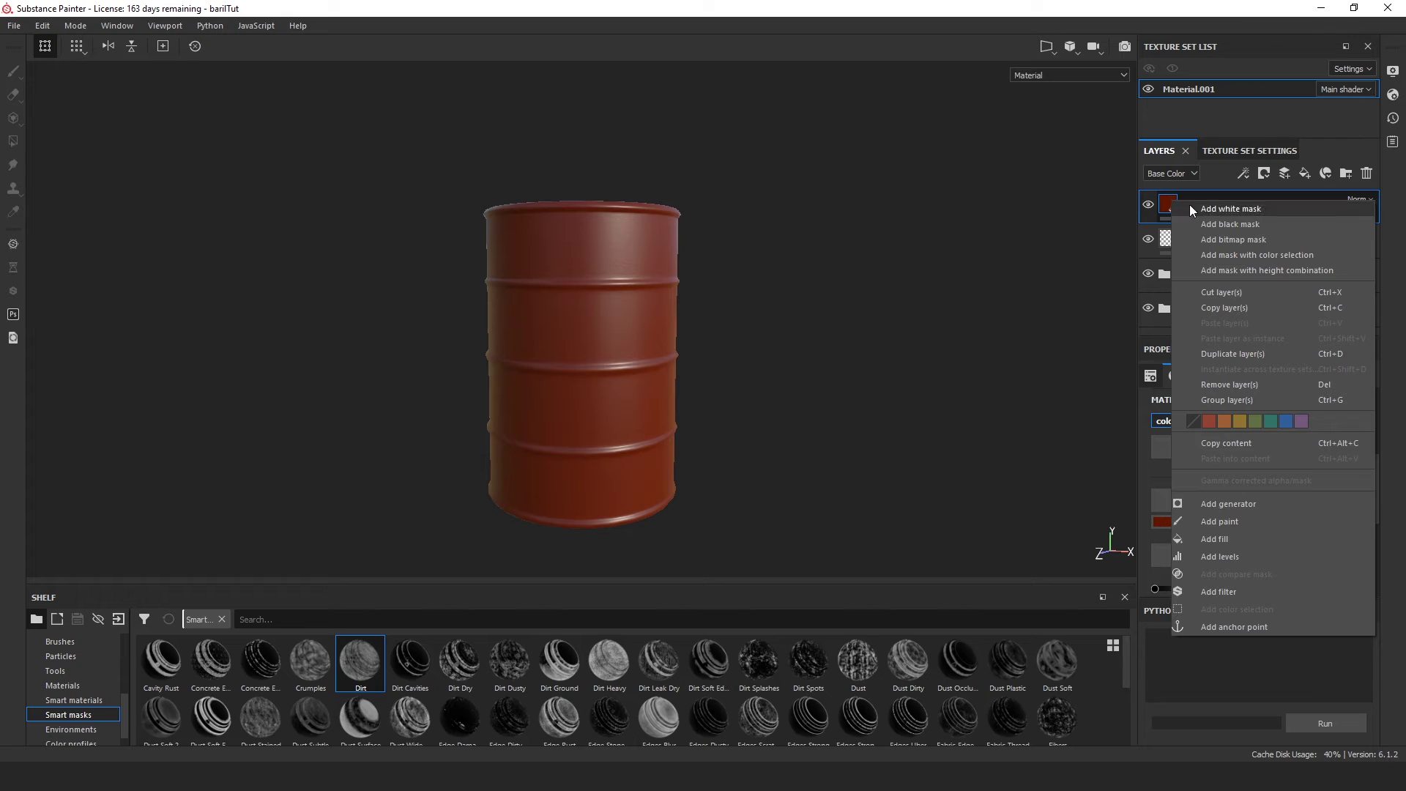
left_click(1231, 224)
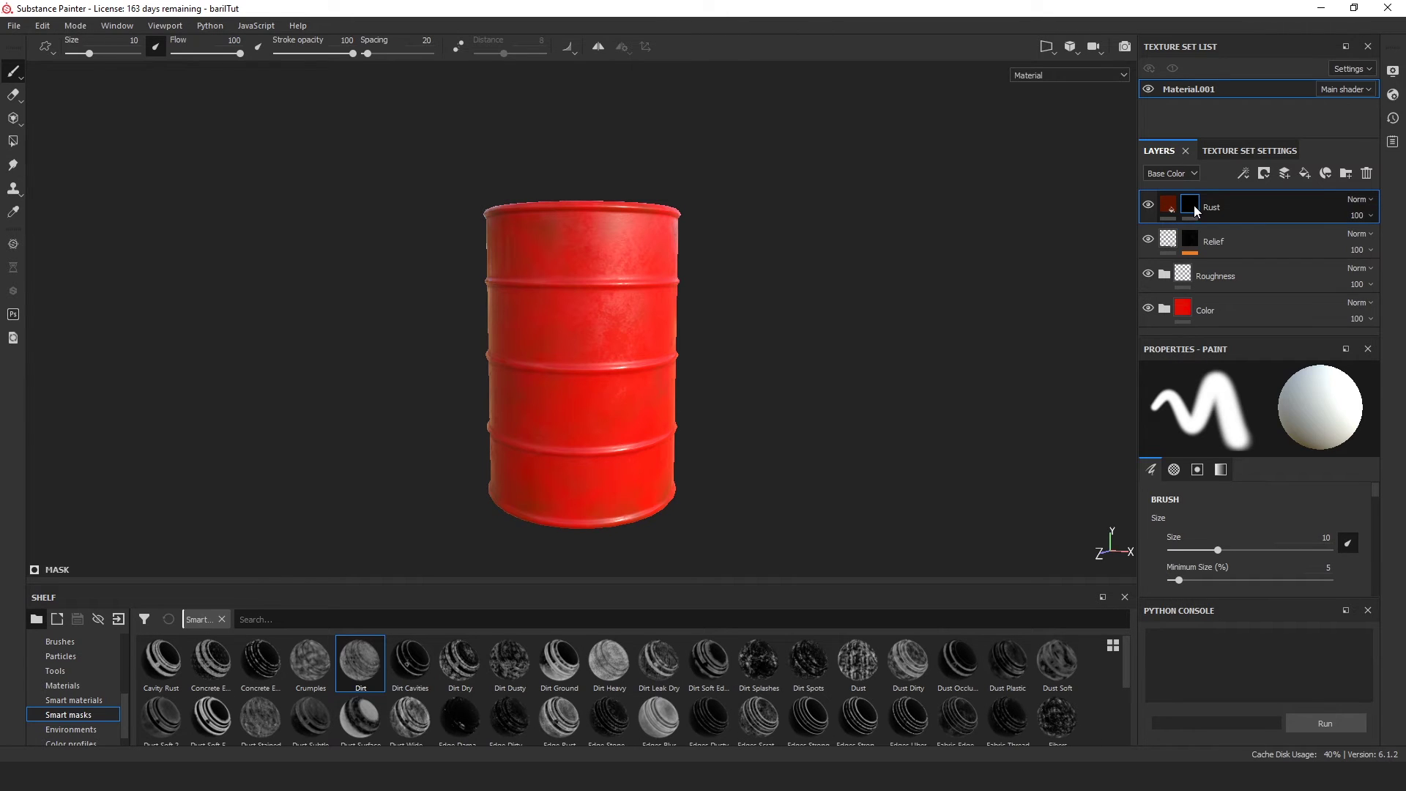
Add a generator to the Rust layer's mask and assign Dripping Rust to it.
right_click(1194, 205)
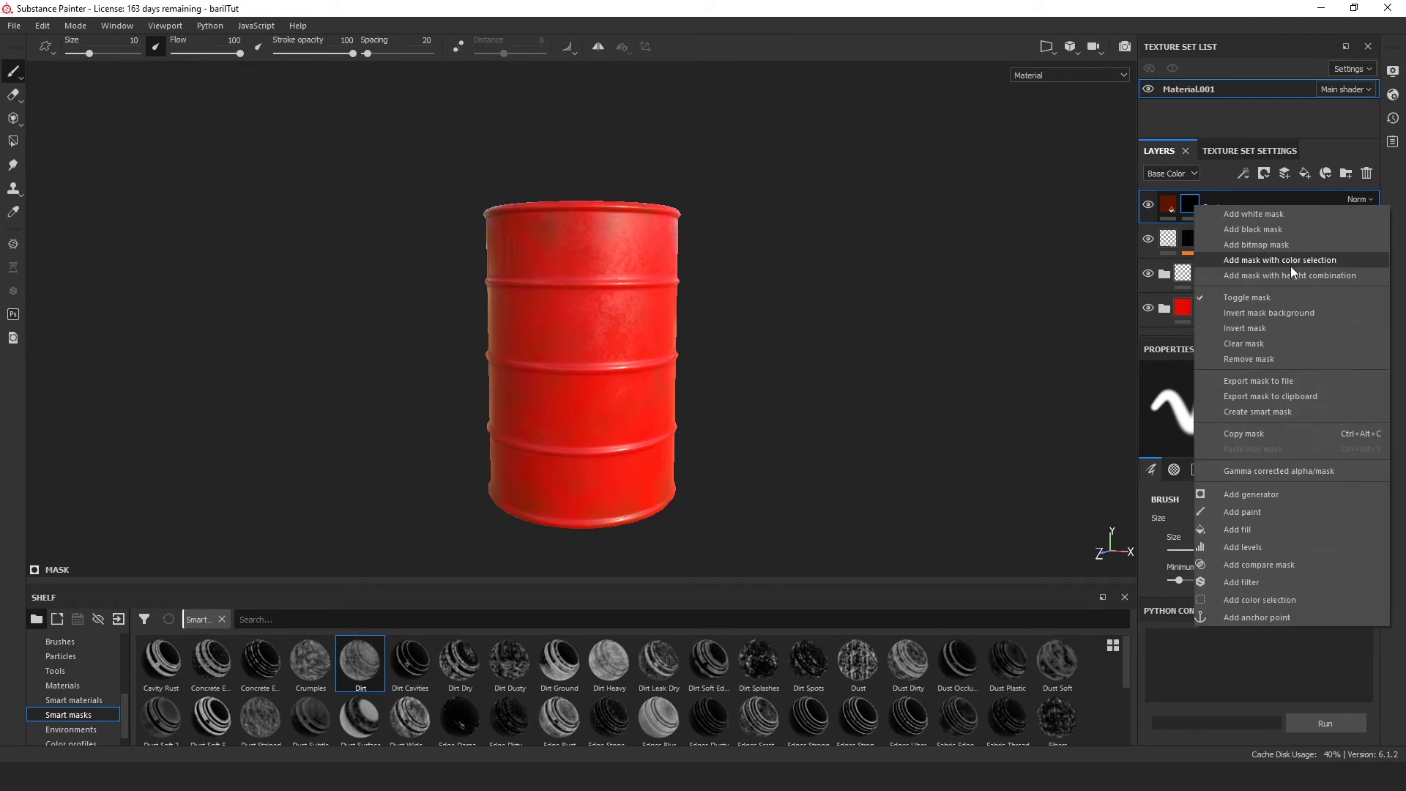
left_click(1266, 494)
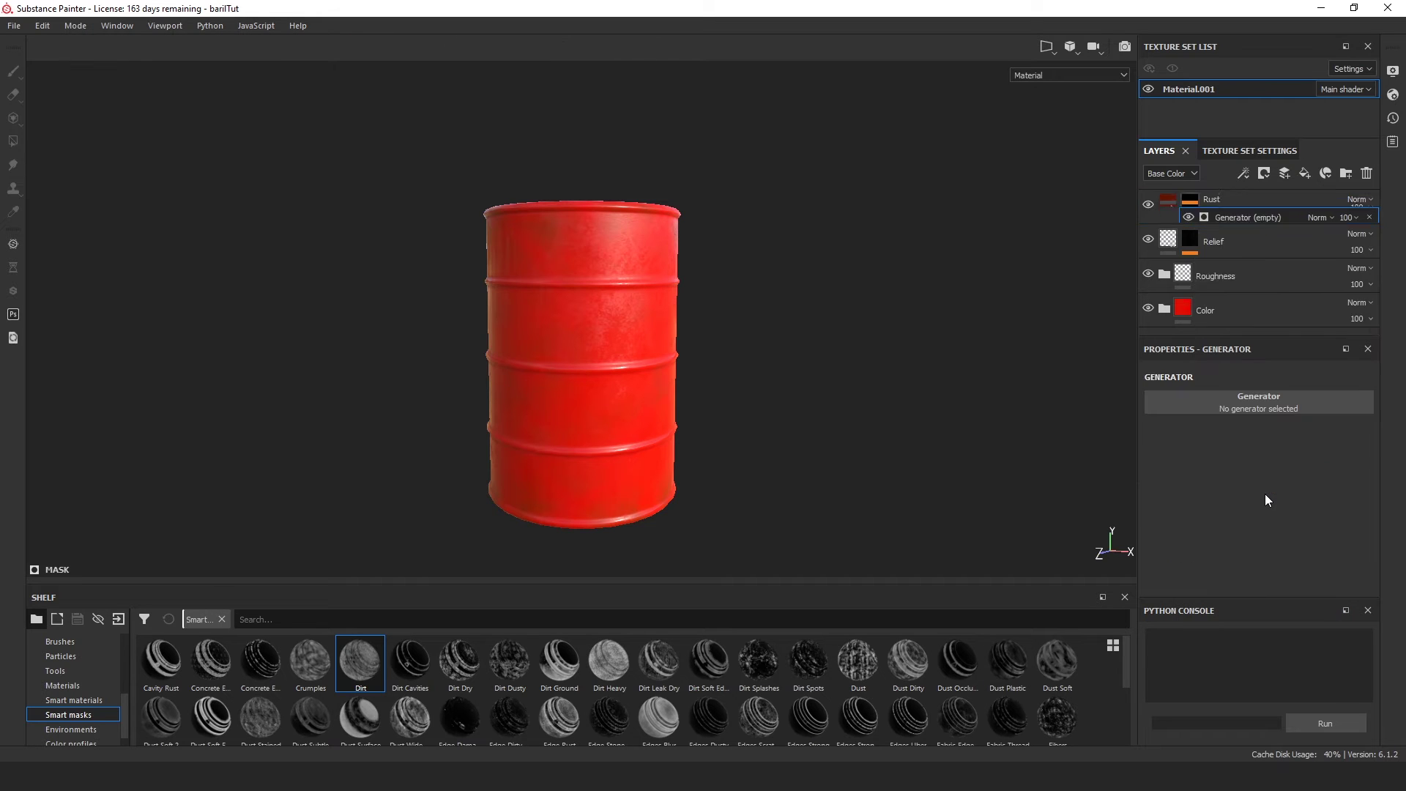
left_click(1251, 408)
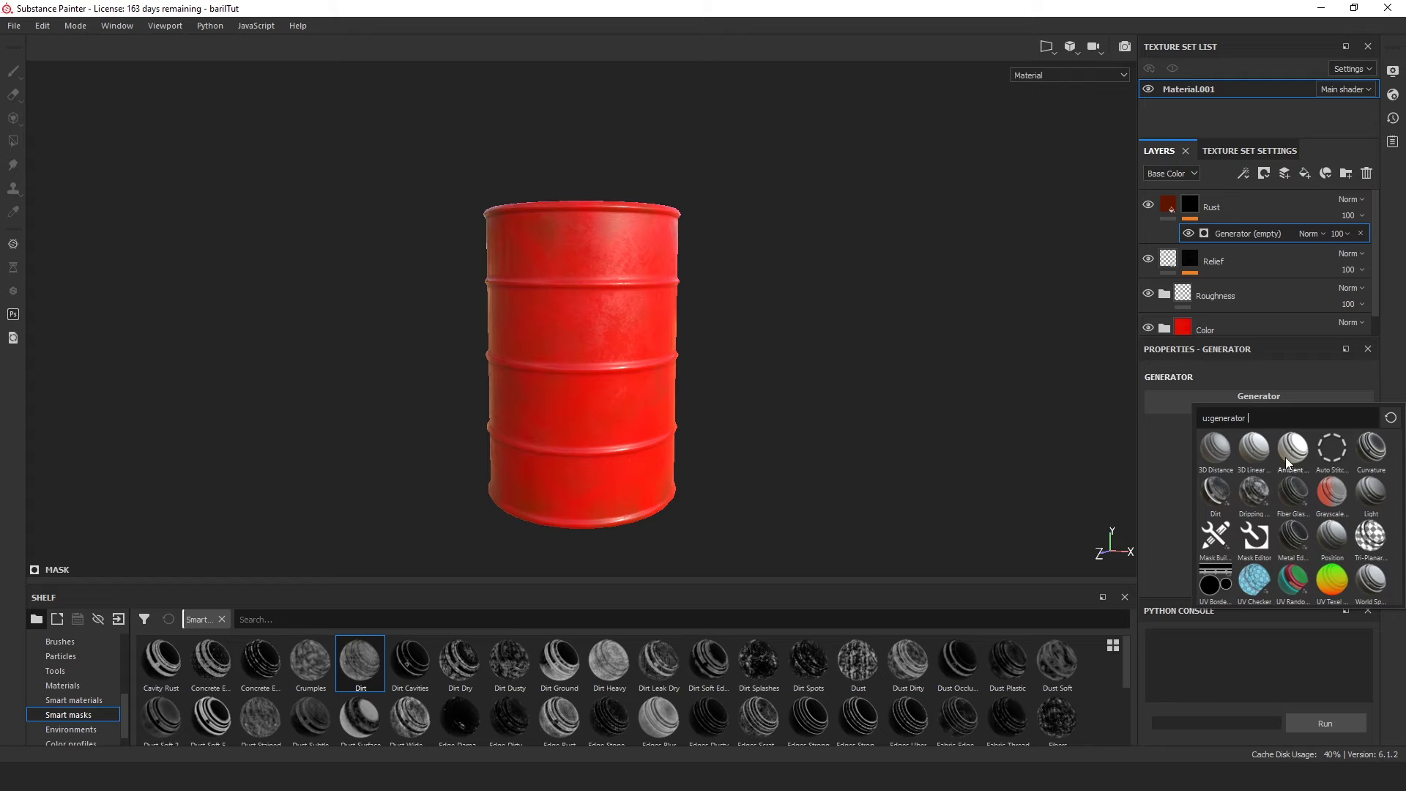
mouse_move(1255, 505)
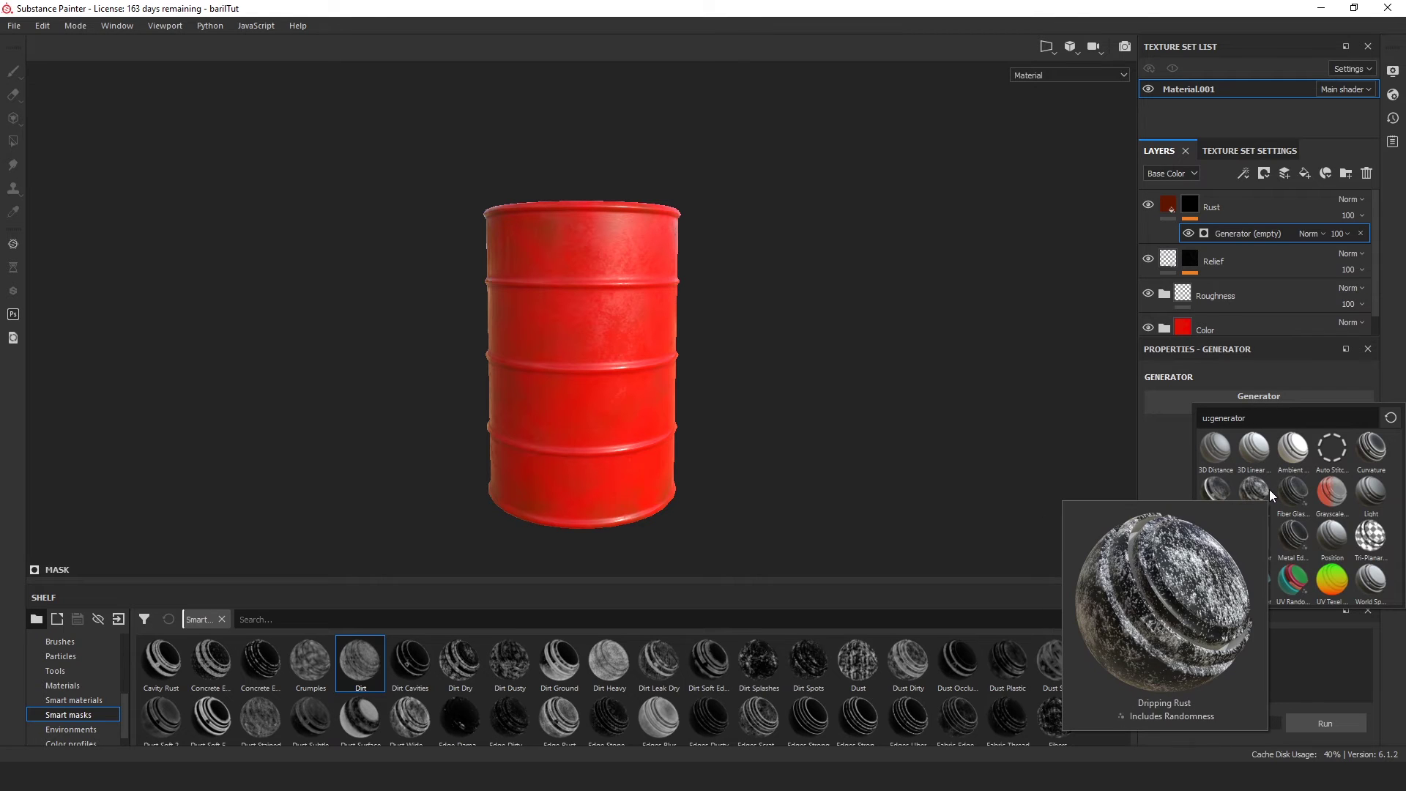
left_click(1264, 494)
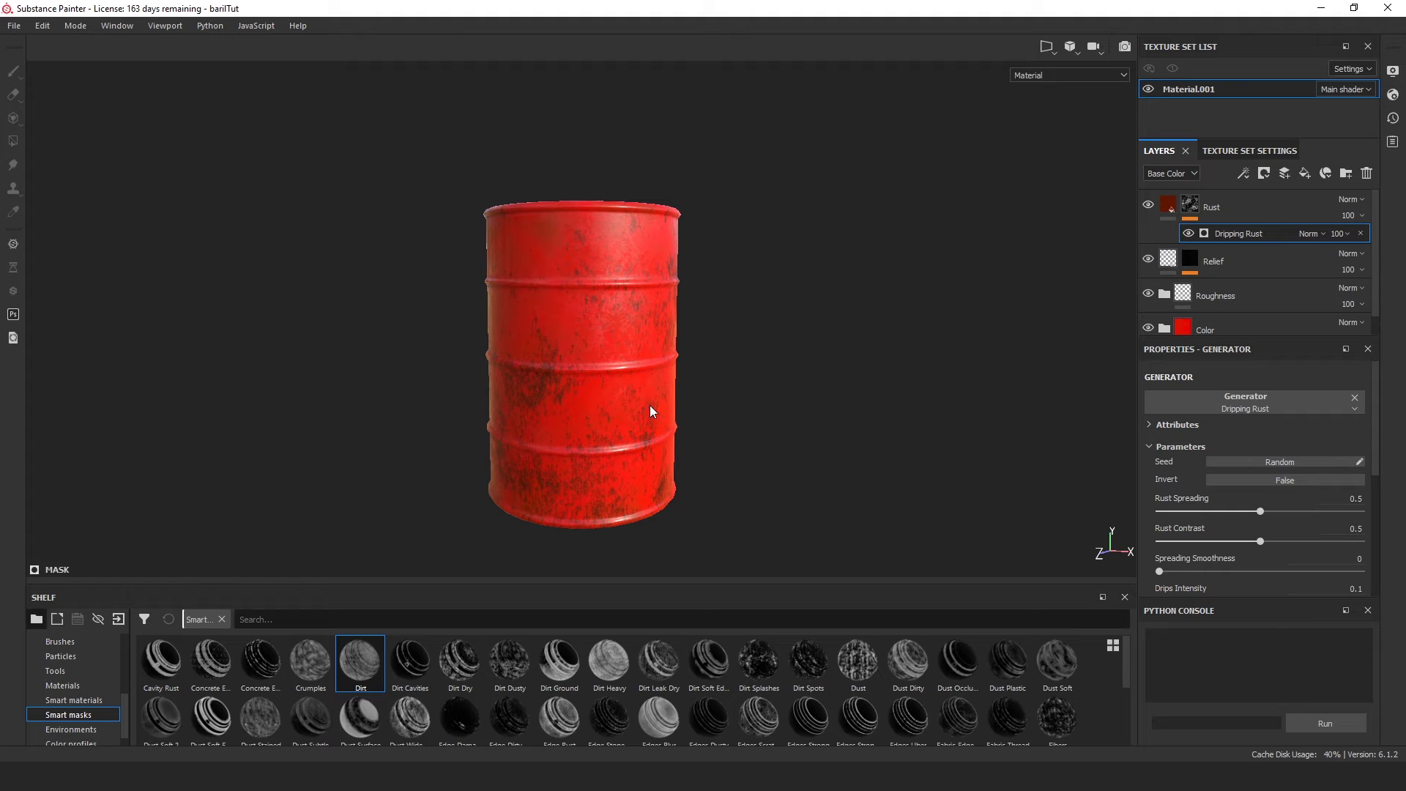
Set the Rust fill layer's height to 0.0153 so the rust is slightly raised.
left_click_drag(704, 455, 794, 433, "alt")
scroll(791, 437, "down", 3)
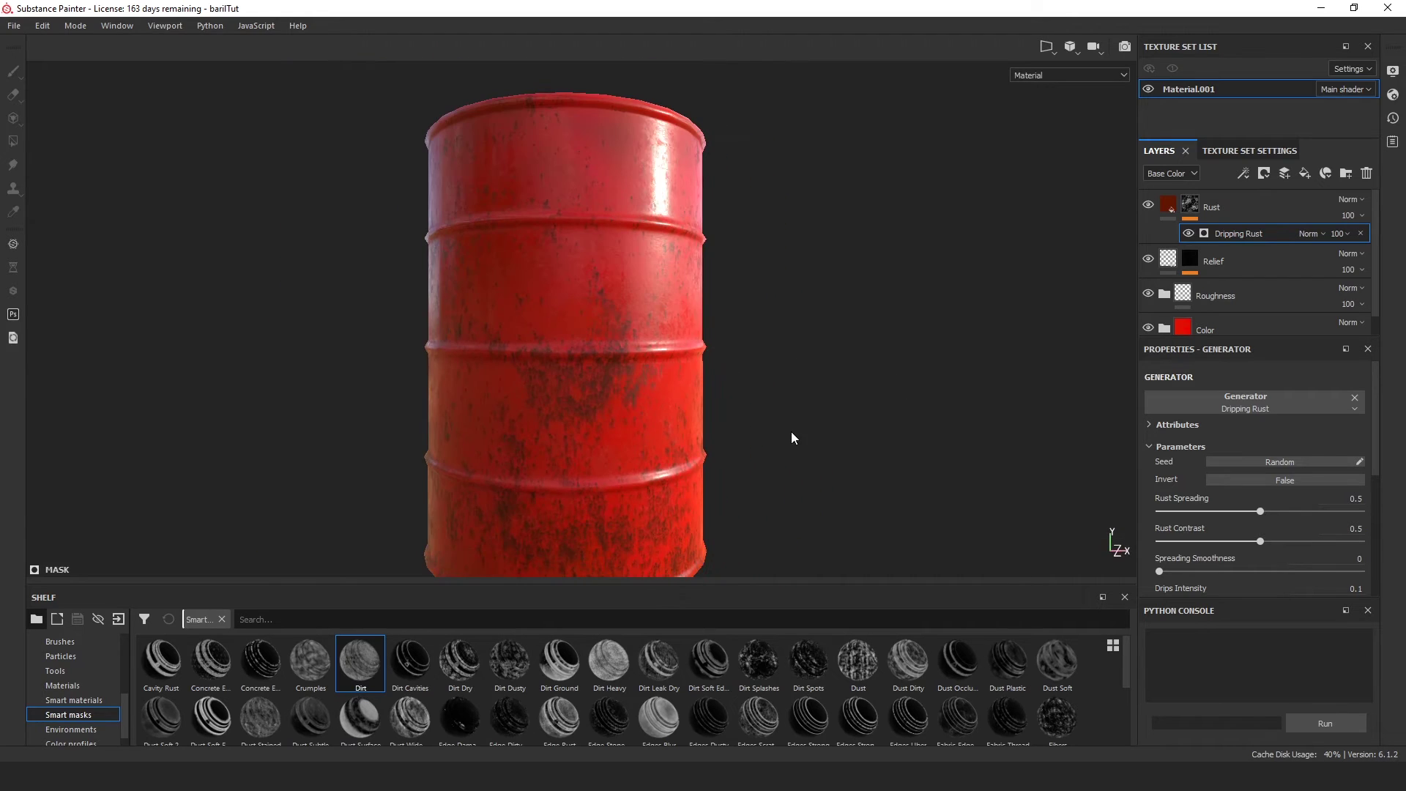
middle_click_drag(791, 437, 805, 415, "alt")
left_click_drag(804, 415, 886, 434, "alt")
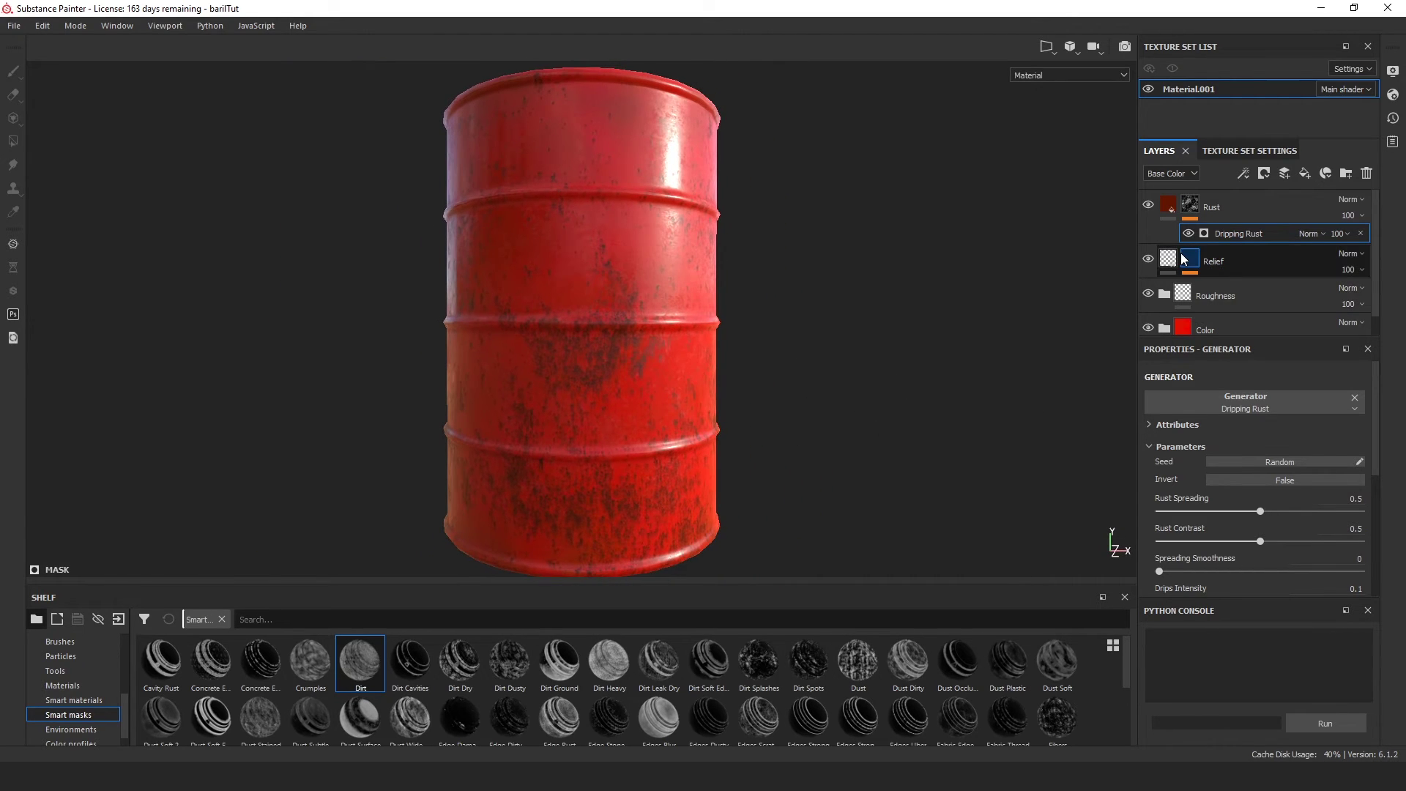
left_click(1167, 207)
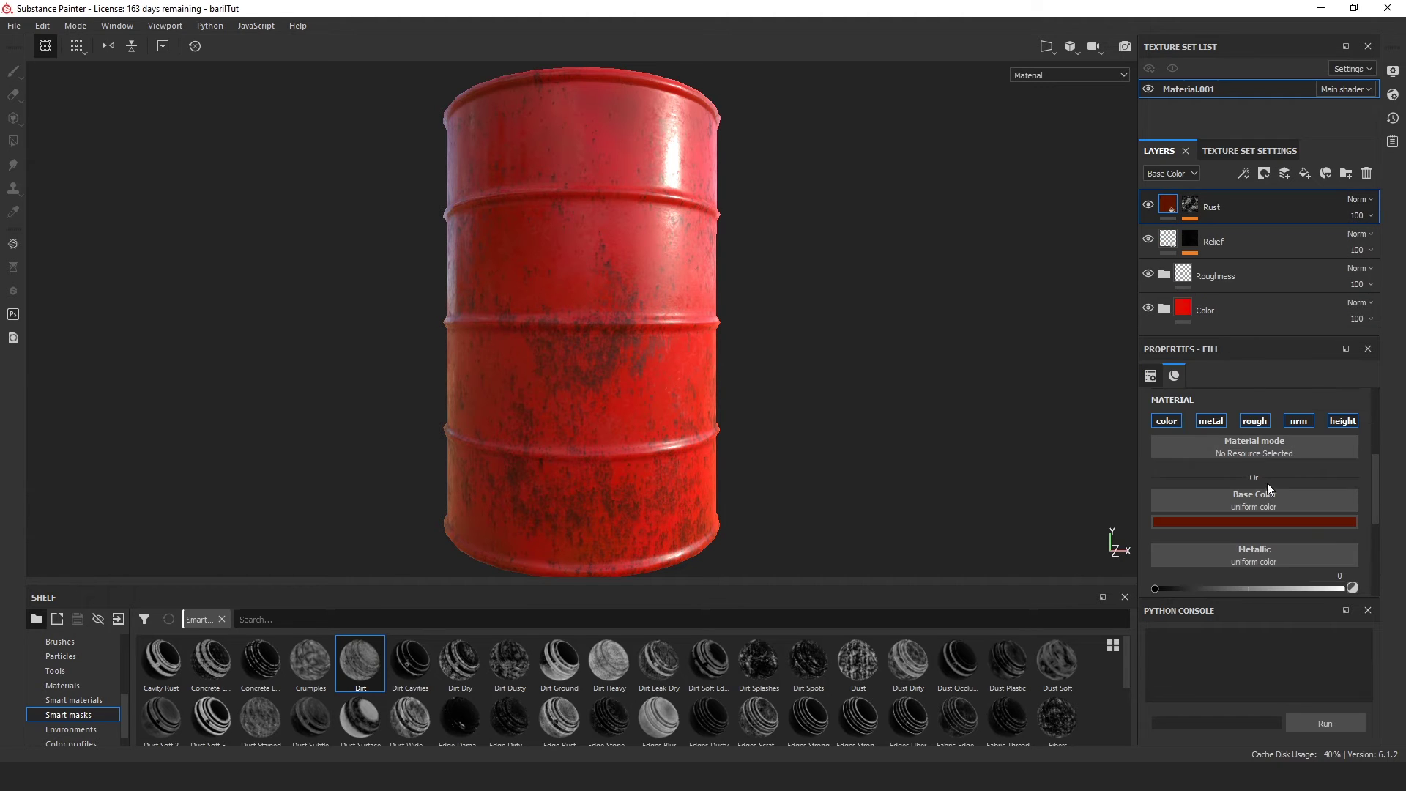
scroll(1275, 498, "down", 3)
scroll(1274, 508, "down", 2)
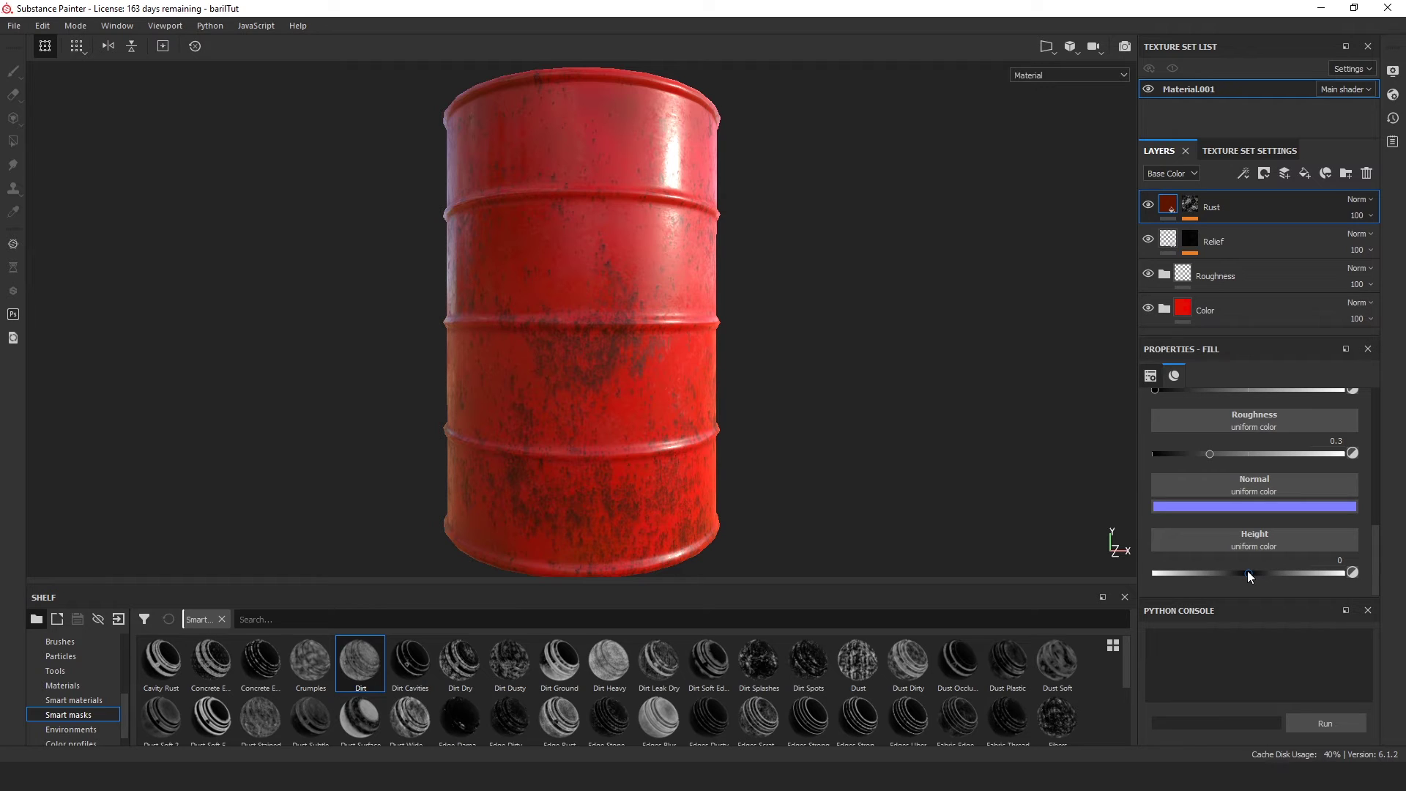
left_click_drag(1247, 571, 1249, 573)
left_click_drag(1249, 572, 1250, 573)
Raise the Rust fill layer's roughness to 0.7634.
scroll(797, 345, "up", 5)
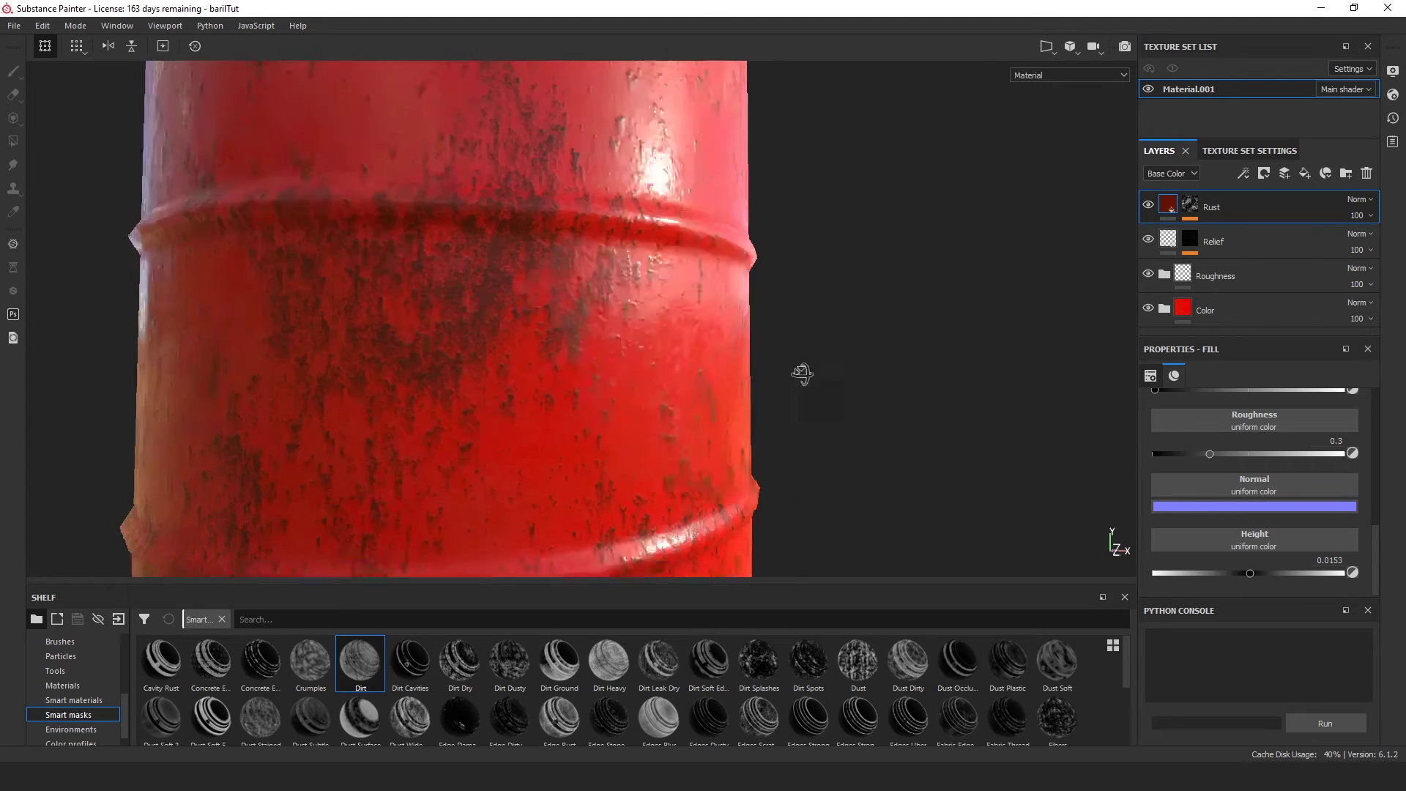
left_click_drag(803, 373, 926, 366, "alt")
scroll(924, 365, "down", 5)
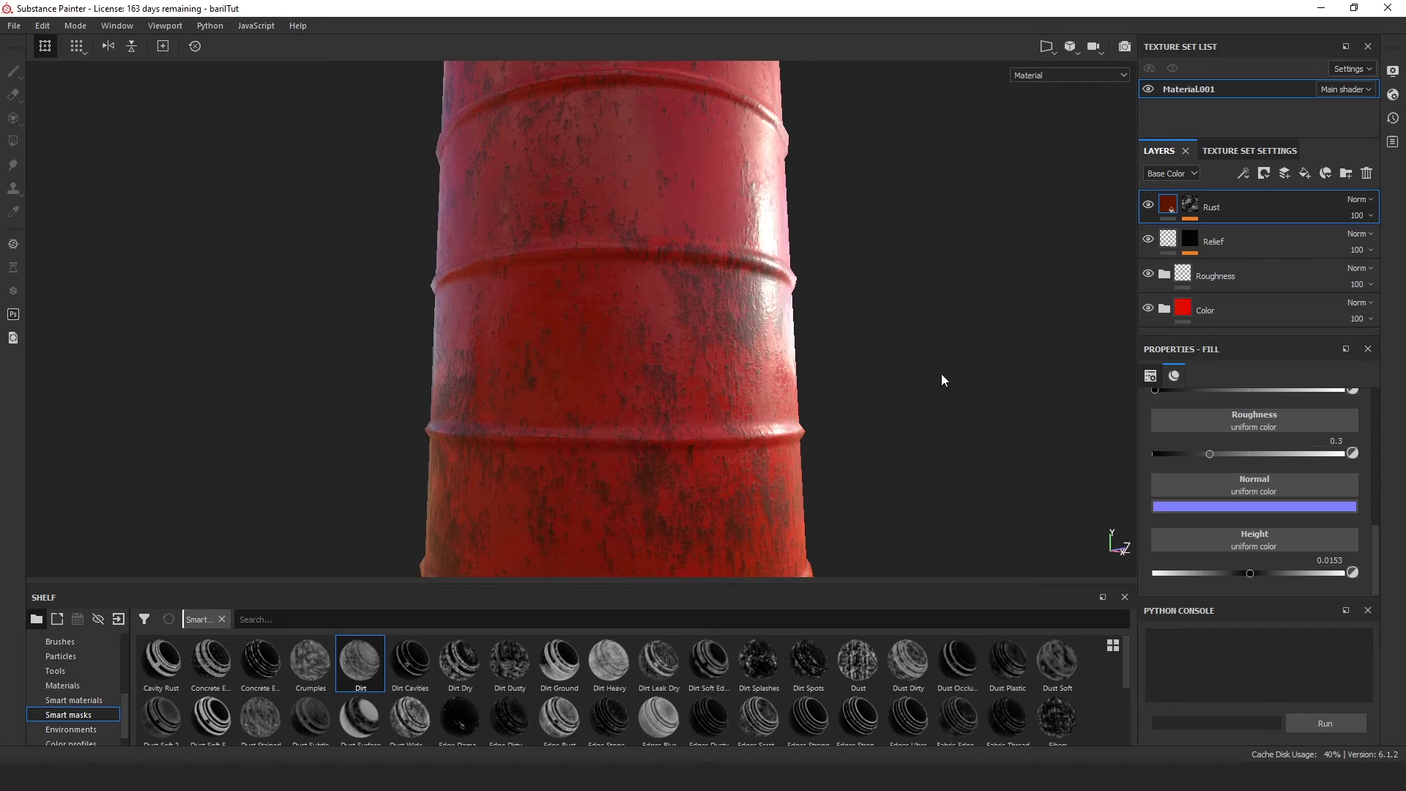
mouse_move(1214, 455)
left_mouse_down()
mouse_move(1294, 460)
mouse_move(1313, 469)
mouse_move(1302, 488)
left_mouse_up()
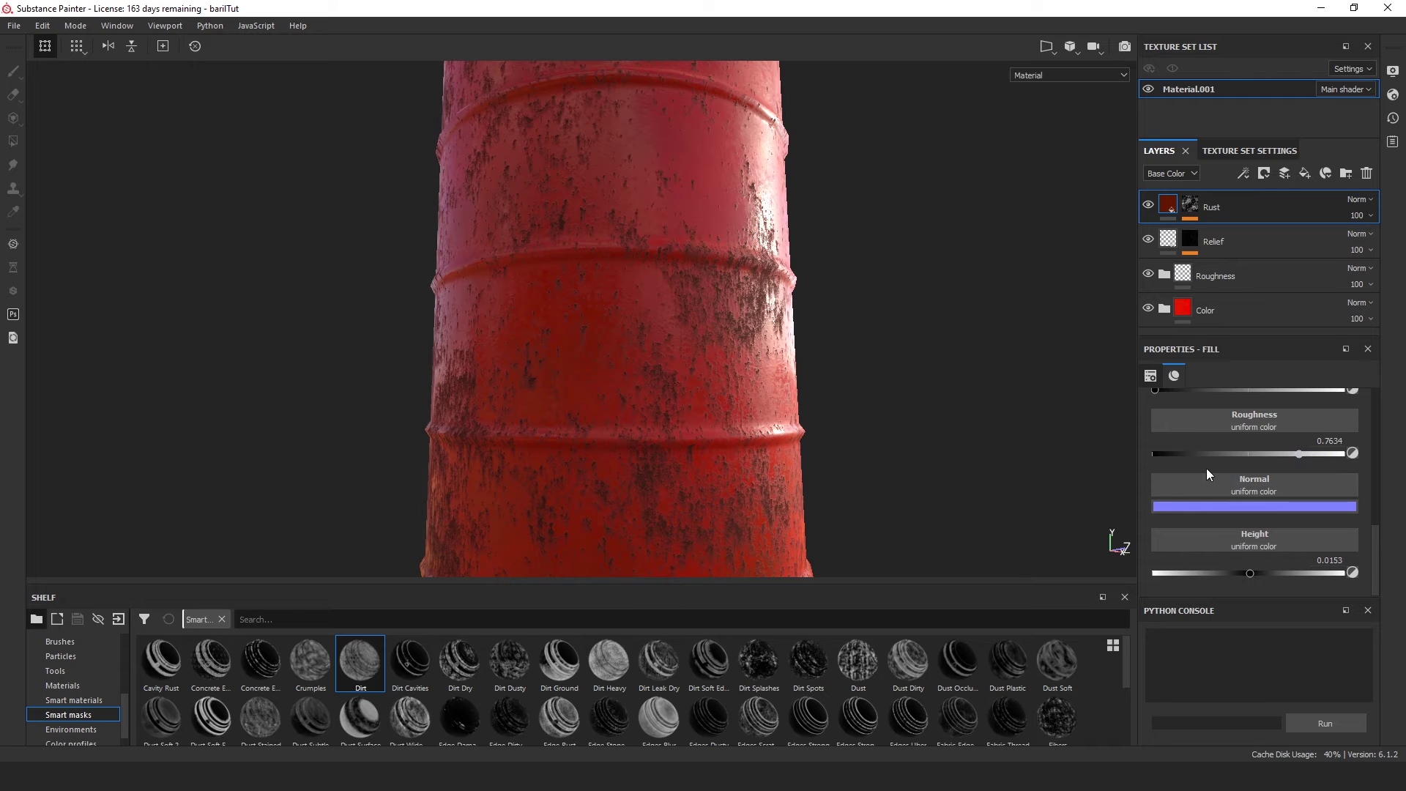
Examine the rust around the barrel from several angles and distances and under rotated environment lighting.
mouse_move(778, 293)
left_mouse_down("alt")
mouse_move(490, 311)
mouse_move(622, 301)
mouse_move(759, 323)
mouse_move(869, 301)
mouse_move(715, 301)
mouse_move(574, 279)
left_mouse_up("alt")
scroll(622, 301, "down", 4)
scroll(622, 302, "up", 5)
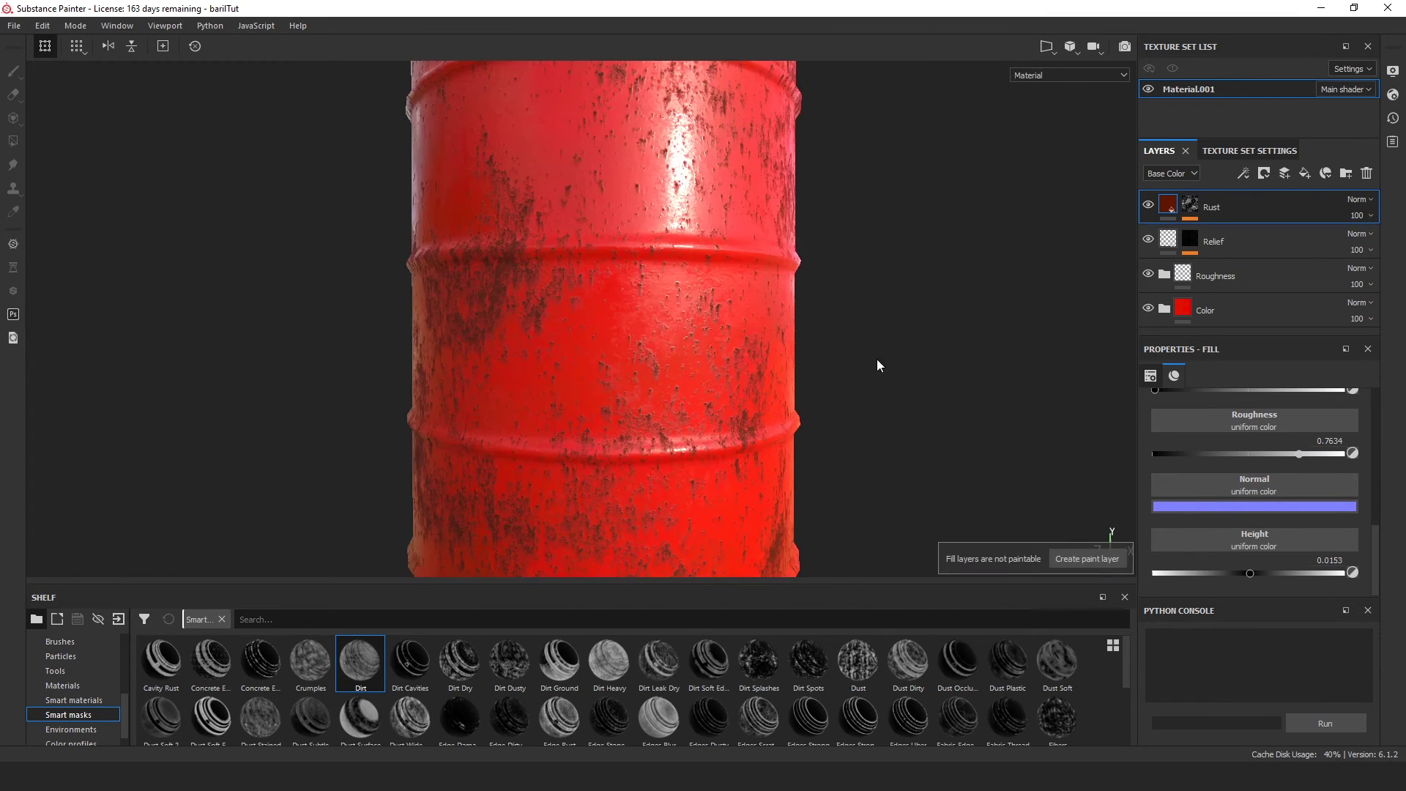
mouse_move(878, 365)
left_mouse_down("alt")
mouse_move(1061, 355)
mouse_move(776, 358)
mouse_move(882, 317)
mouse_move(622, 315)
mouse_move(882, 362)
mouse_move(726, 380)
left_mouse_up("alt")
right_click_drag(851, 410, 835, 400, "alt")
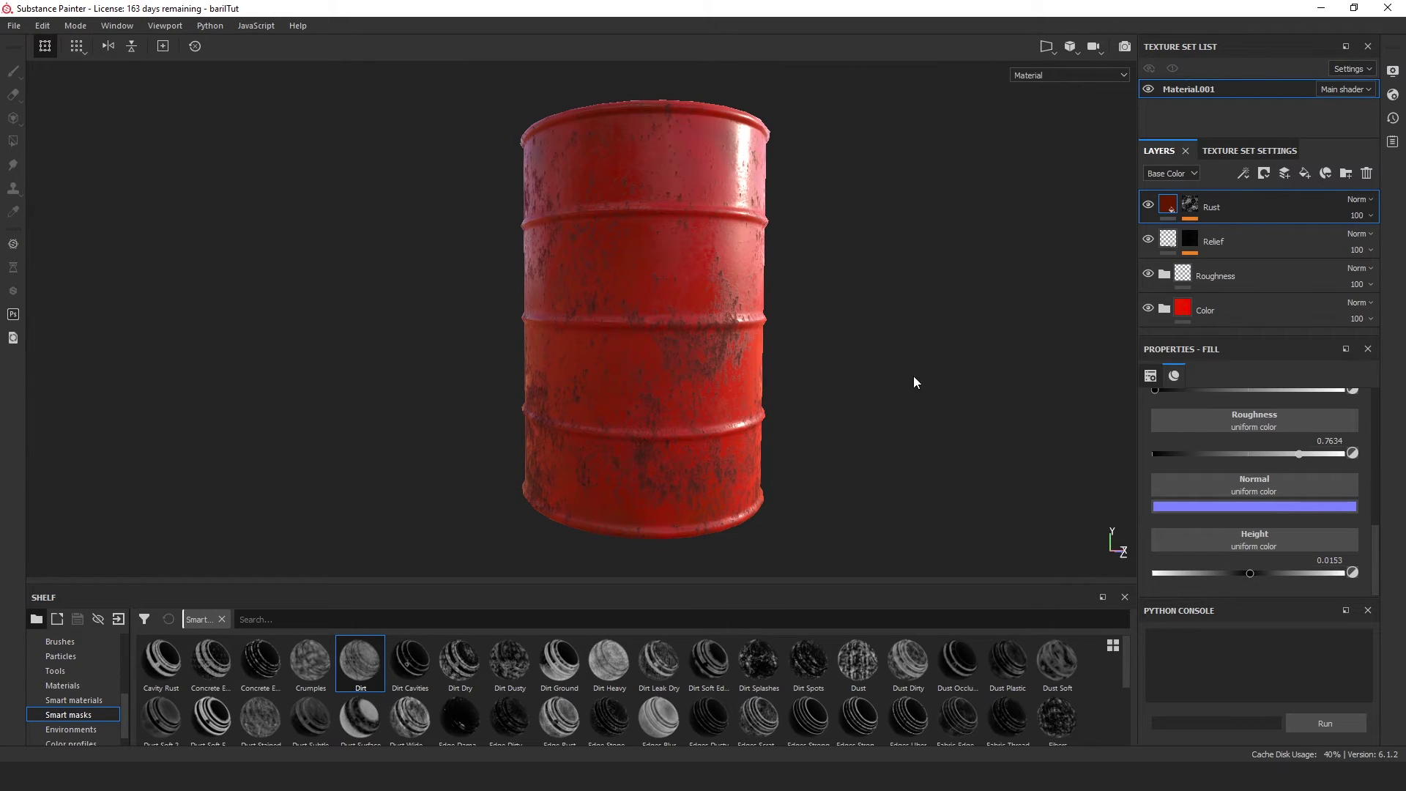
mouse_move(937, 367)
right_mouse_down("shift")
mouse_move(823, 376)
mouse_move(950, 391)
mouse_move(885, 401)
right_mouse_up("shift")
scroll(869, 409, "down", 3)
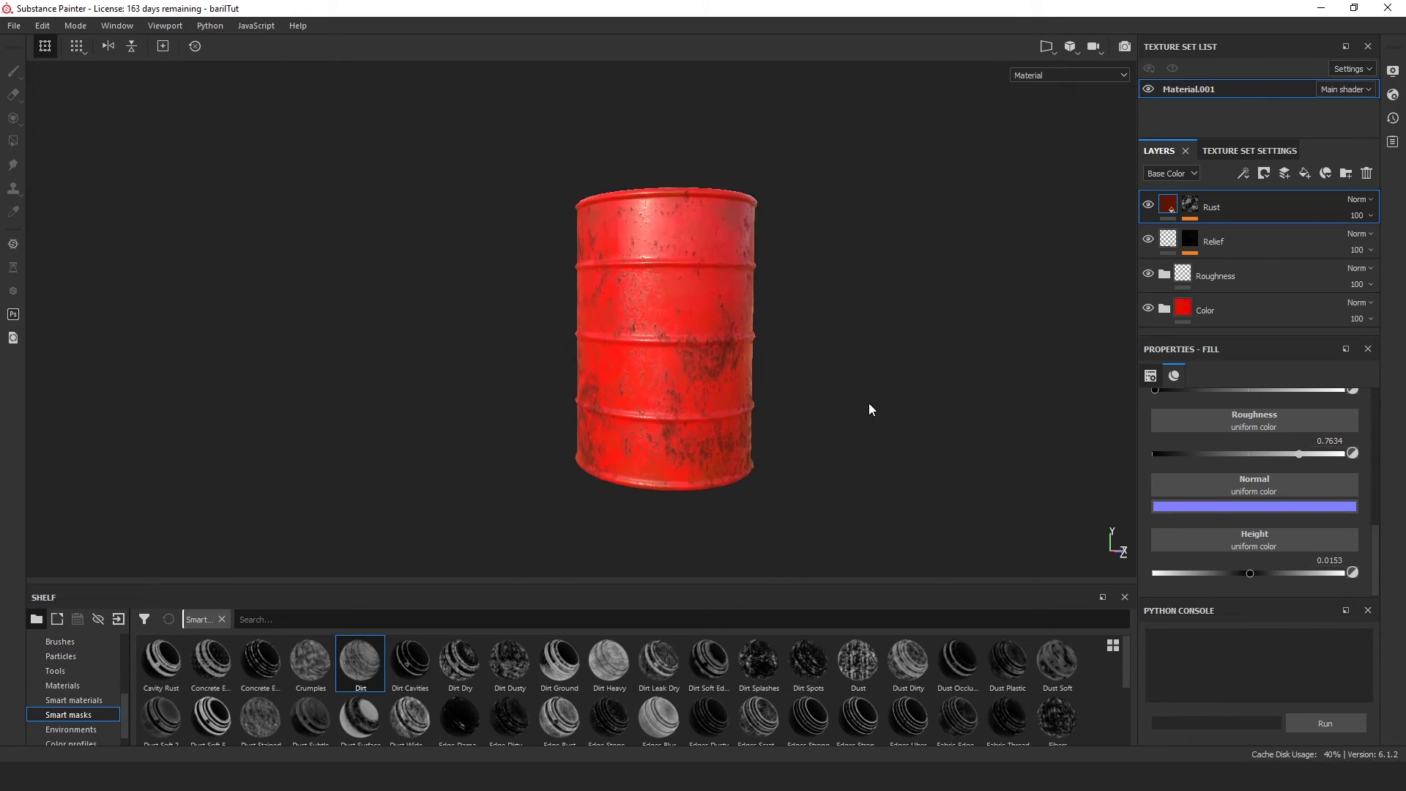
scroll(869, 408, "up", 5)
left_click_drag(892, 352, 860, 444, "alt")
scroll(768, 390, "down", 4)
middle_click_drag(852, 366, 830, 408, "alt")
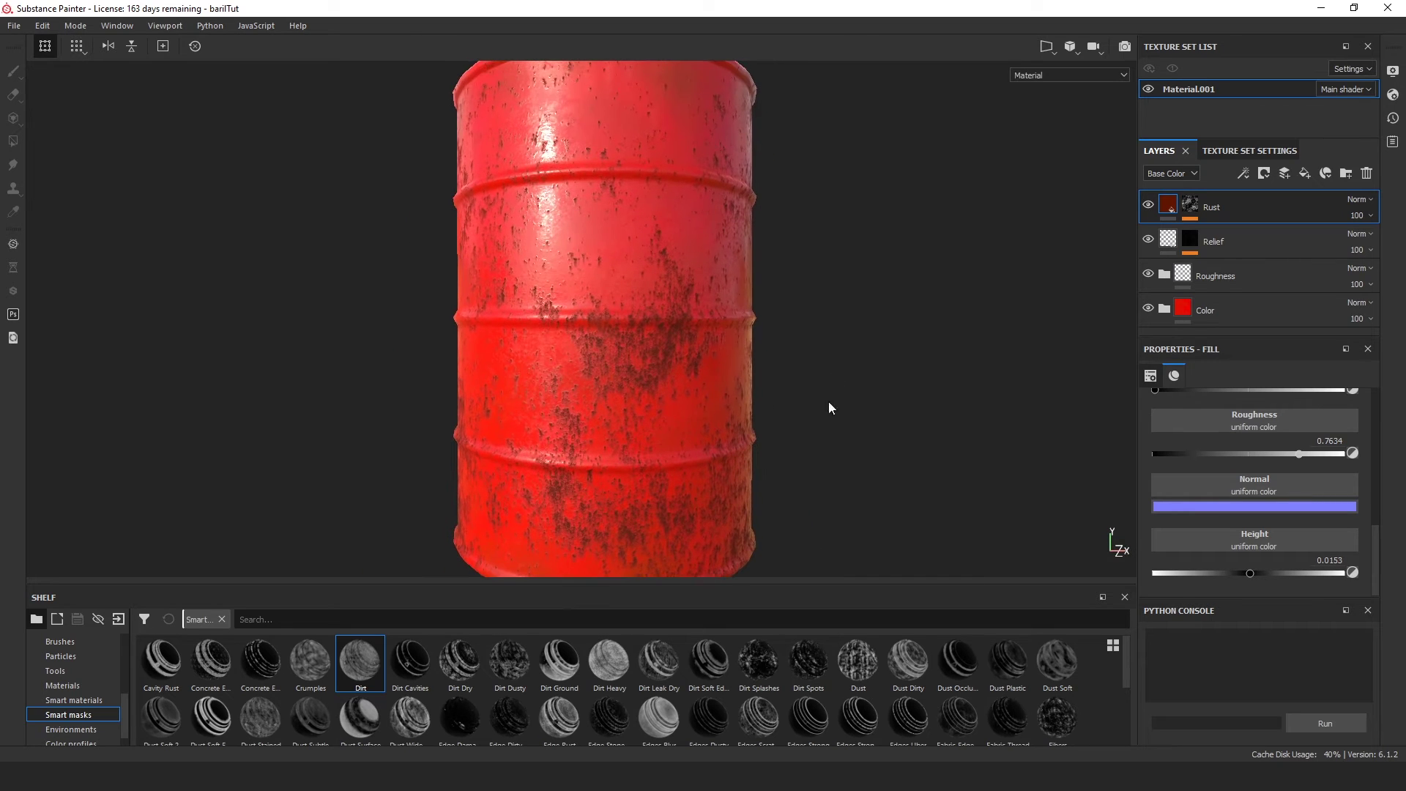
Set the Rust mask's Dripping Rust generator to a Rust Spreading of 0.41 and a Rust Contrast of 0.71.
left_click(1190, 205)
left_click(1229, 235)
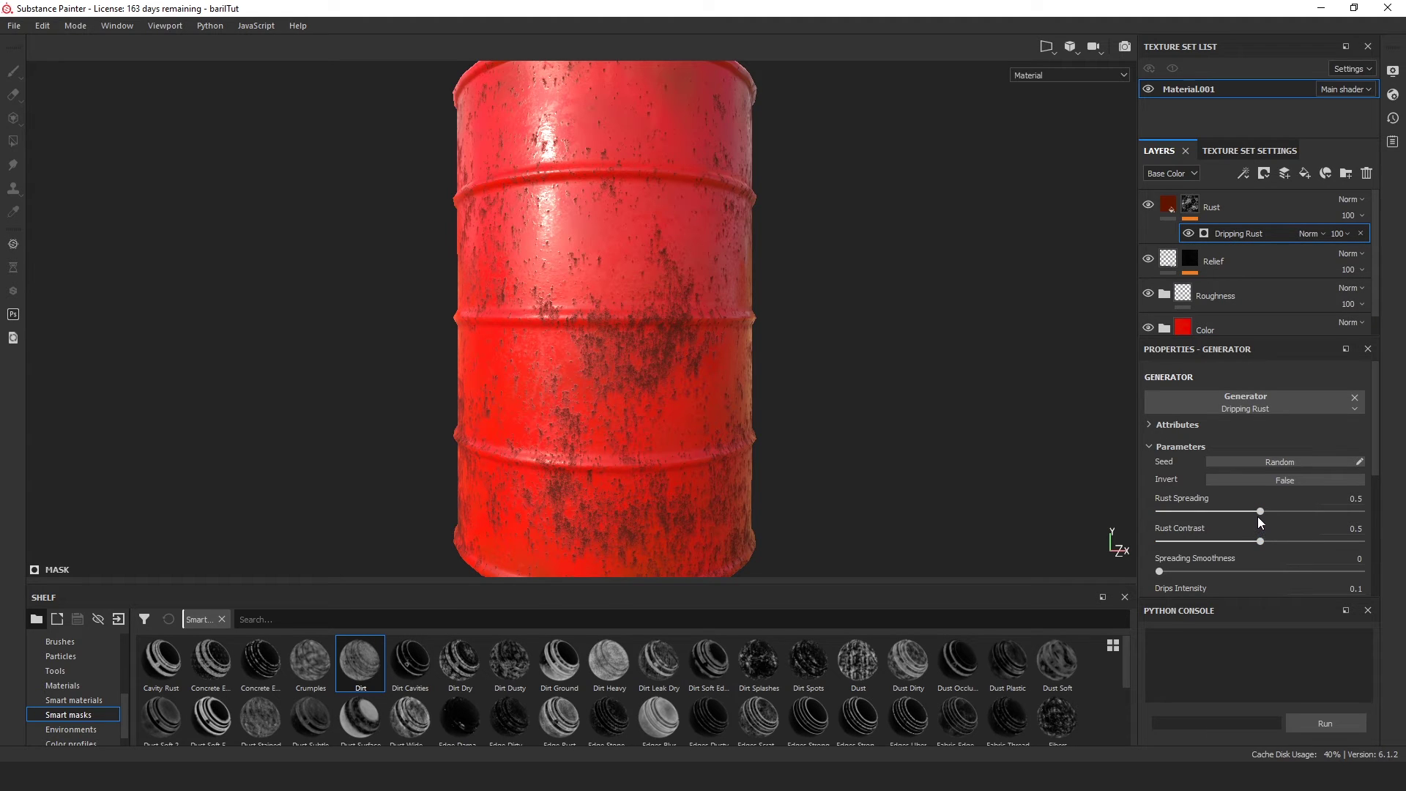
left_click_drag(1263, 508, 1302, 547)
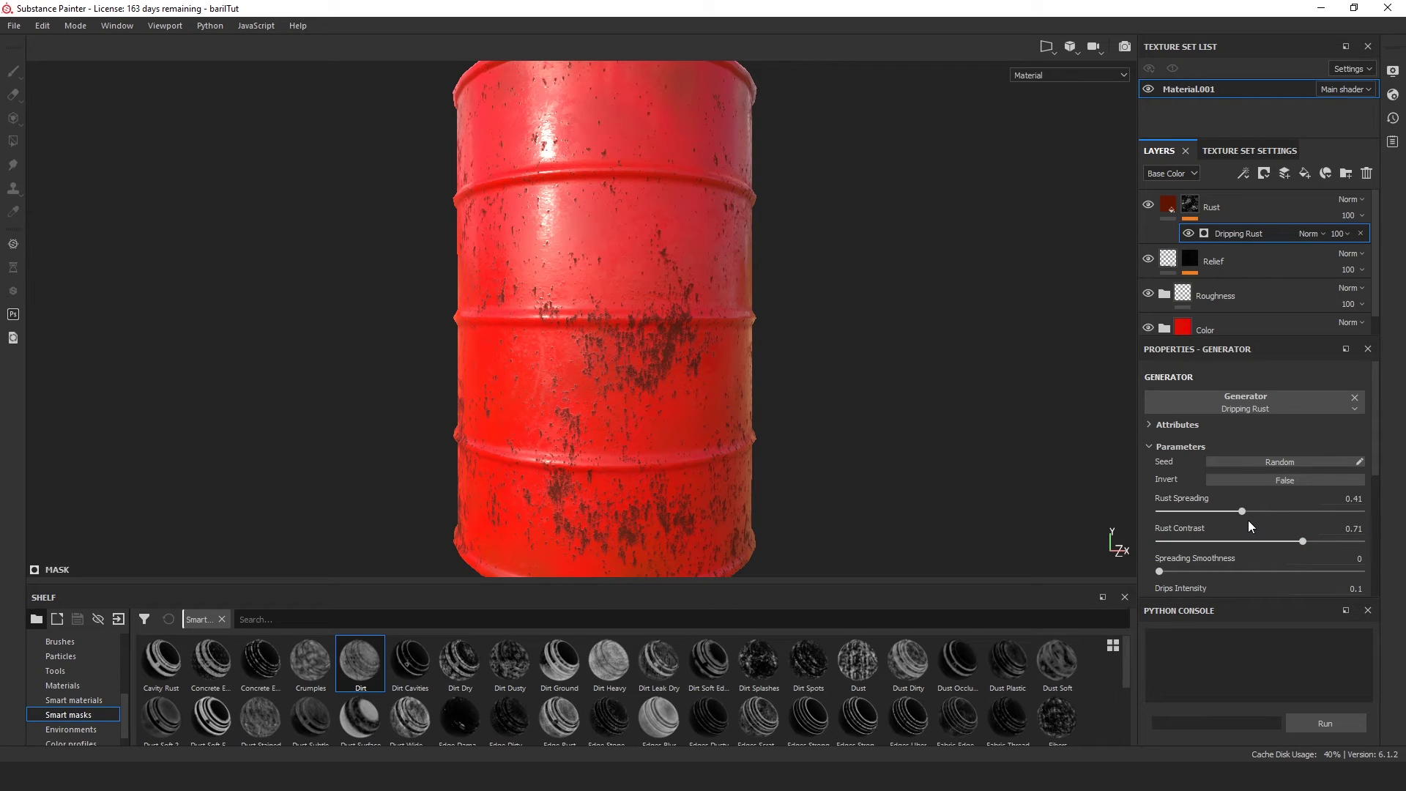
scroll(1250, 524, "down", 1)
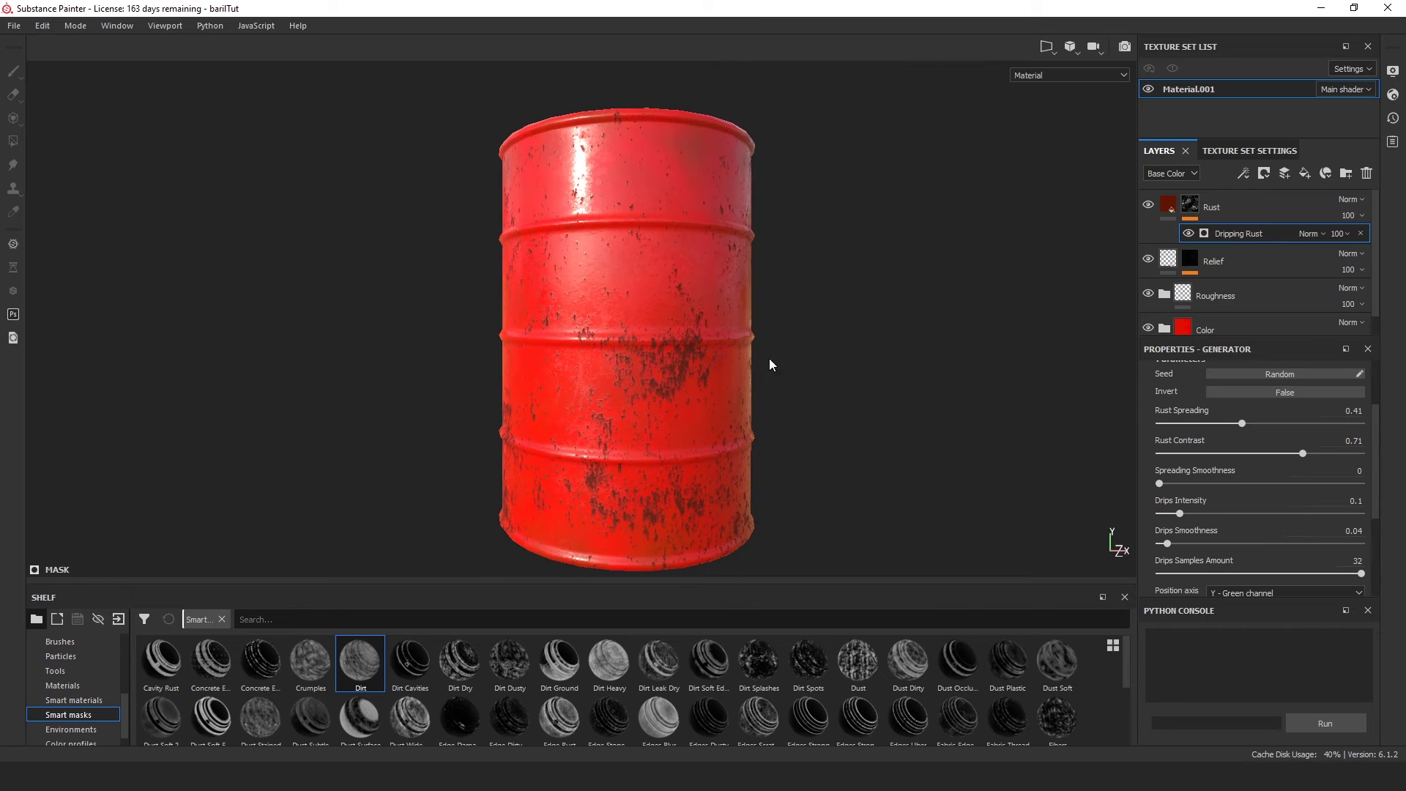
Examine the adjusted rust coverage around the barrel from several angles and distances, with the environment lighting rotated.
left_click_drag(860, 383, 293, 394, "alt")
middle_click_drag(798, 359, 520, 378, "alt")
scroll(530, 379, "down", 3)
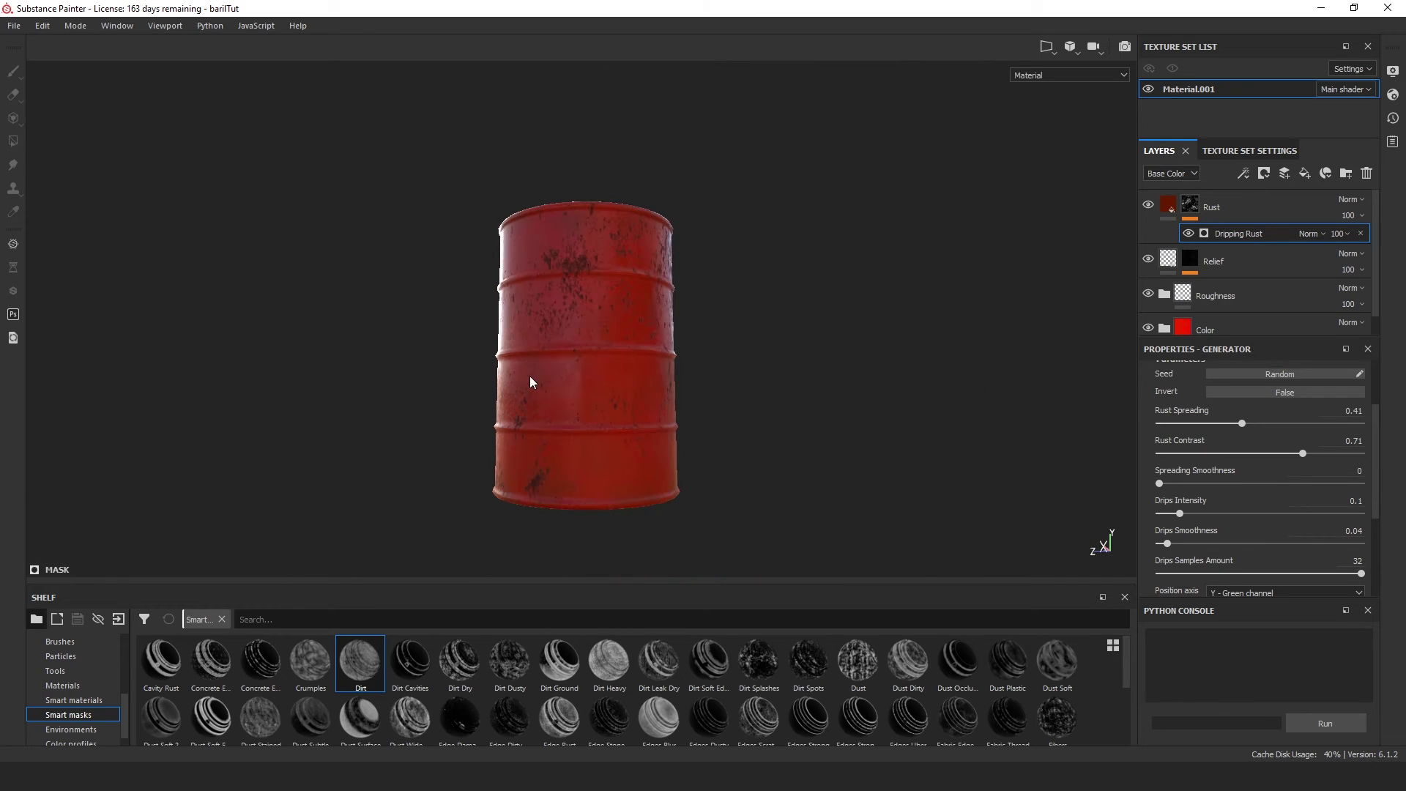
left_click_drag(701, 413, 972, 454, "alt")
middle_click_drag(595, 422, 876, 455, "alt")
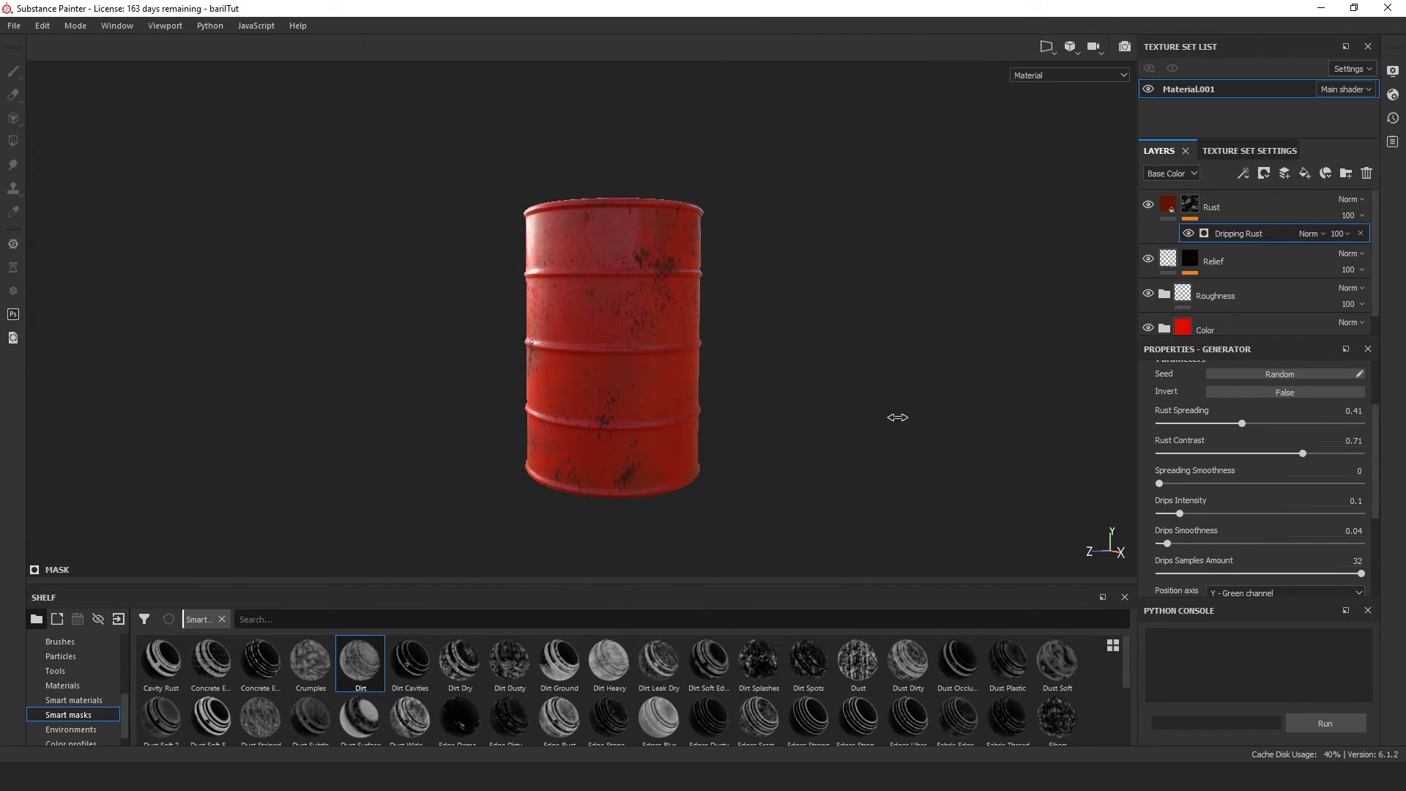
right_click_drag(891, 411, 756, 440, "shift")
scroll(777, 414, "up", 4)
left_click_drag(795, 388, 737, 402, "alt")
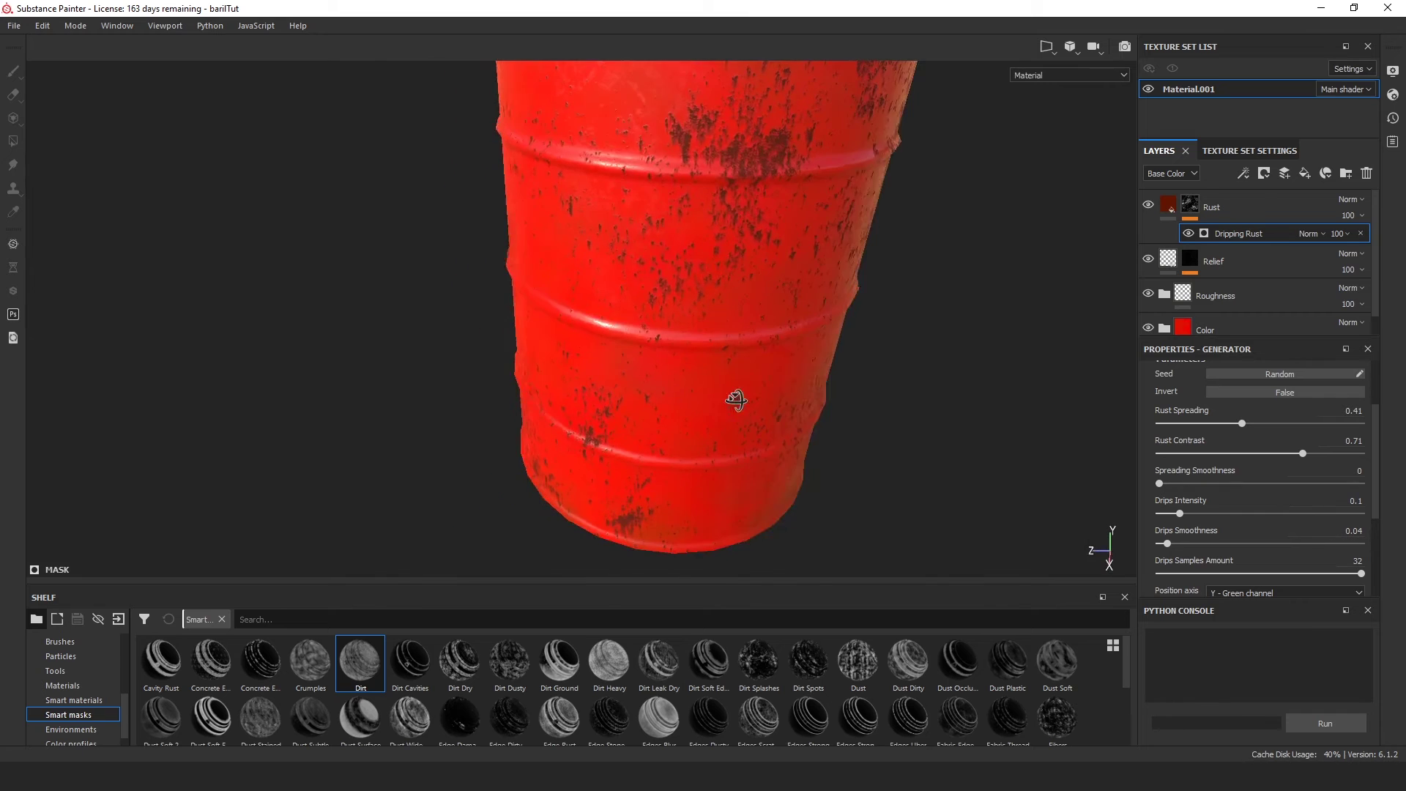
middle_click_drag(930, 300, 876, 339, "alt")
left_click_drag(834, 459, 840, 417, "alt")
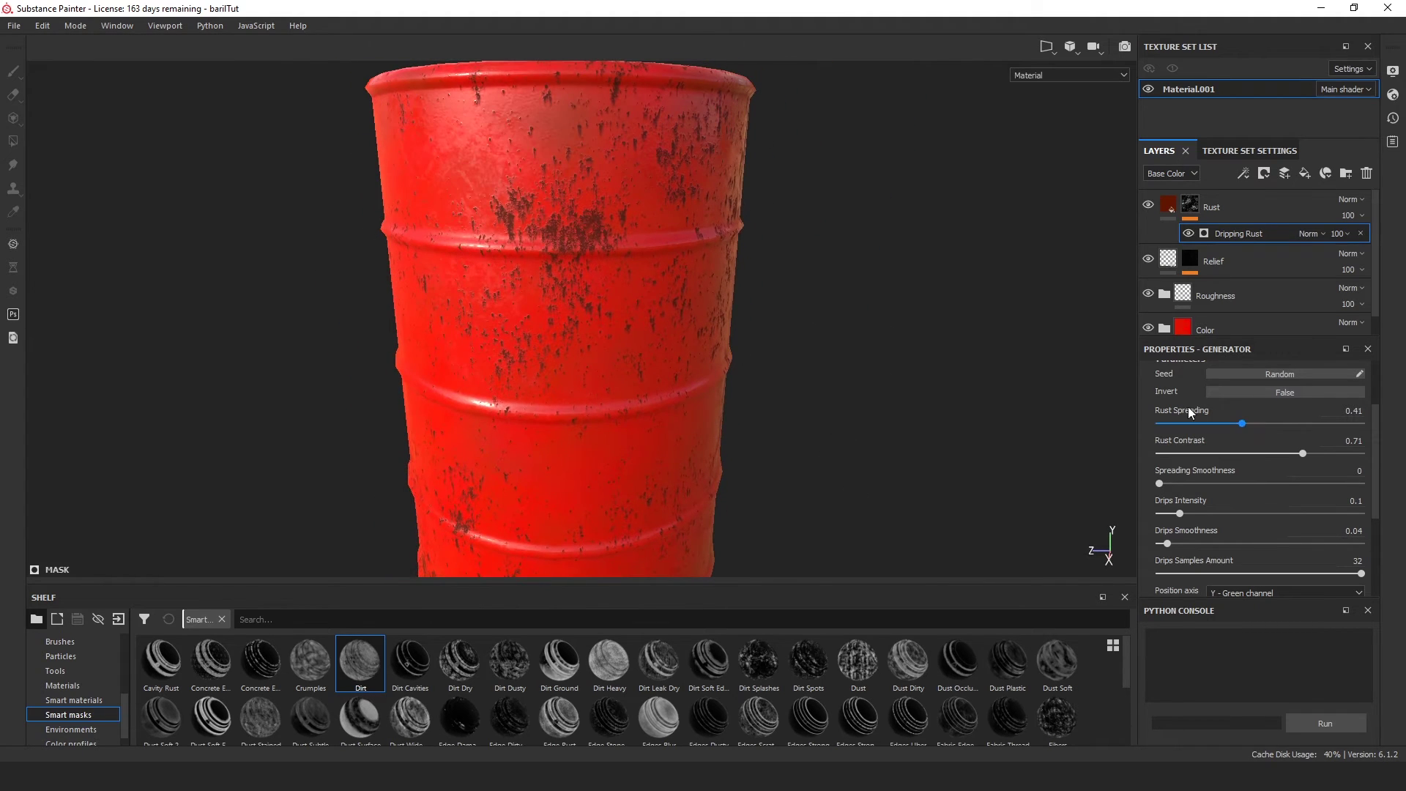
Randomize the Dripping Rust generator's seed to give the rust a different distribution.
left_click(1302, 376)
scroll(840, 413, "down", 4)
left_click_drag(833, 422, 745, 458, "alt")
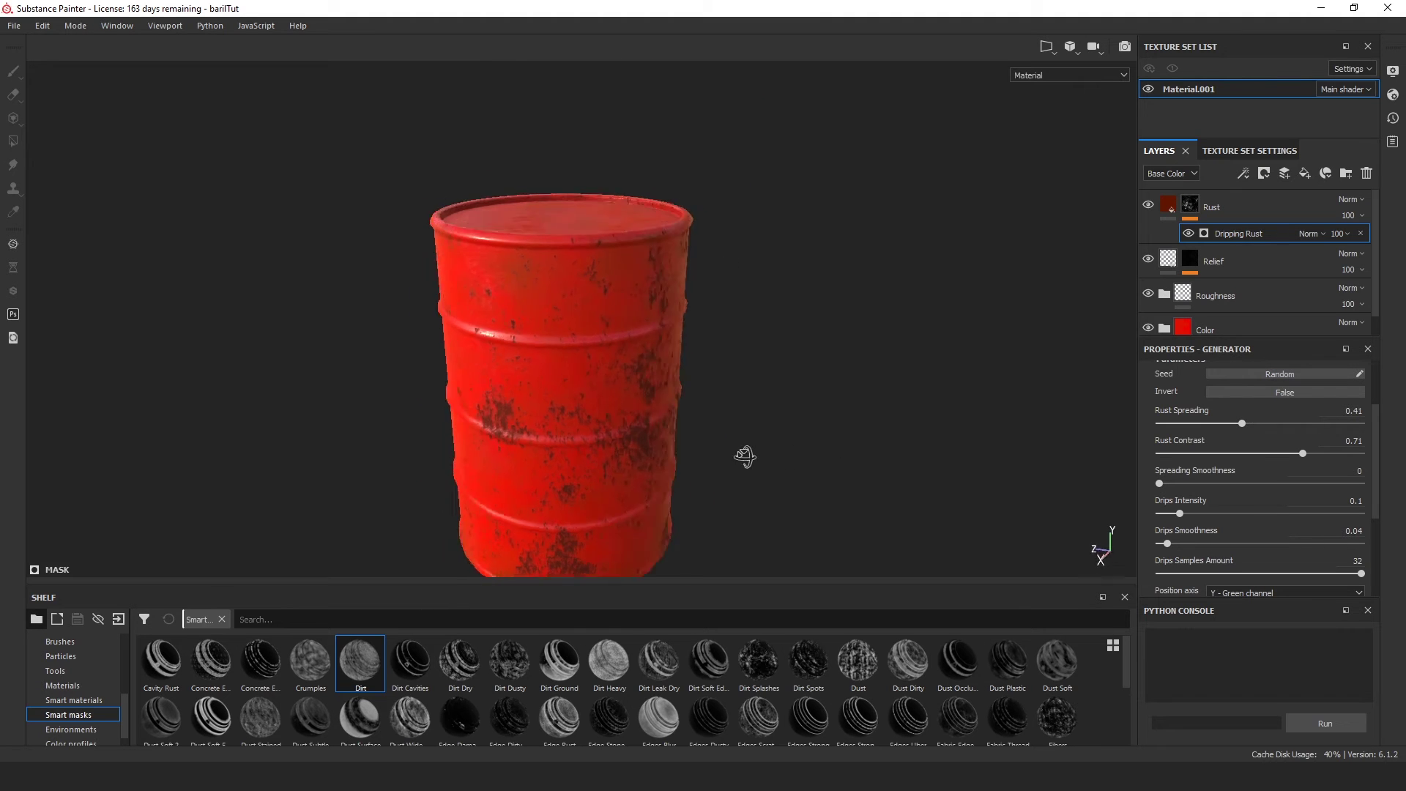
Examine the reseeded rust pattern around the whole barrel, near and far and under rotated lighting.
middle_click_drag(745, 457, 781, 520, "alt")
scroll(795, 538, "down", 4)
left_click_drag(703, 479, 586, 429, "alt")
middle_click_drag(586, 428, 656, 365, "alt")
right_click_drag(794, 399, 711, 423, "shift")
scroll(711, 423, "down", 2)
scroll(711, 422, "up", 5)
left_click_drag(812, 438, 758, 472, "alt")
middle_click_drag(804, 468, 765, 452, "alt")
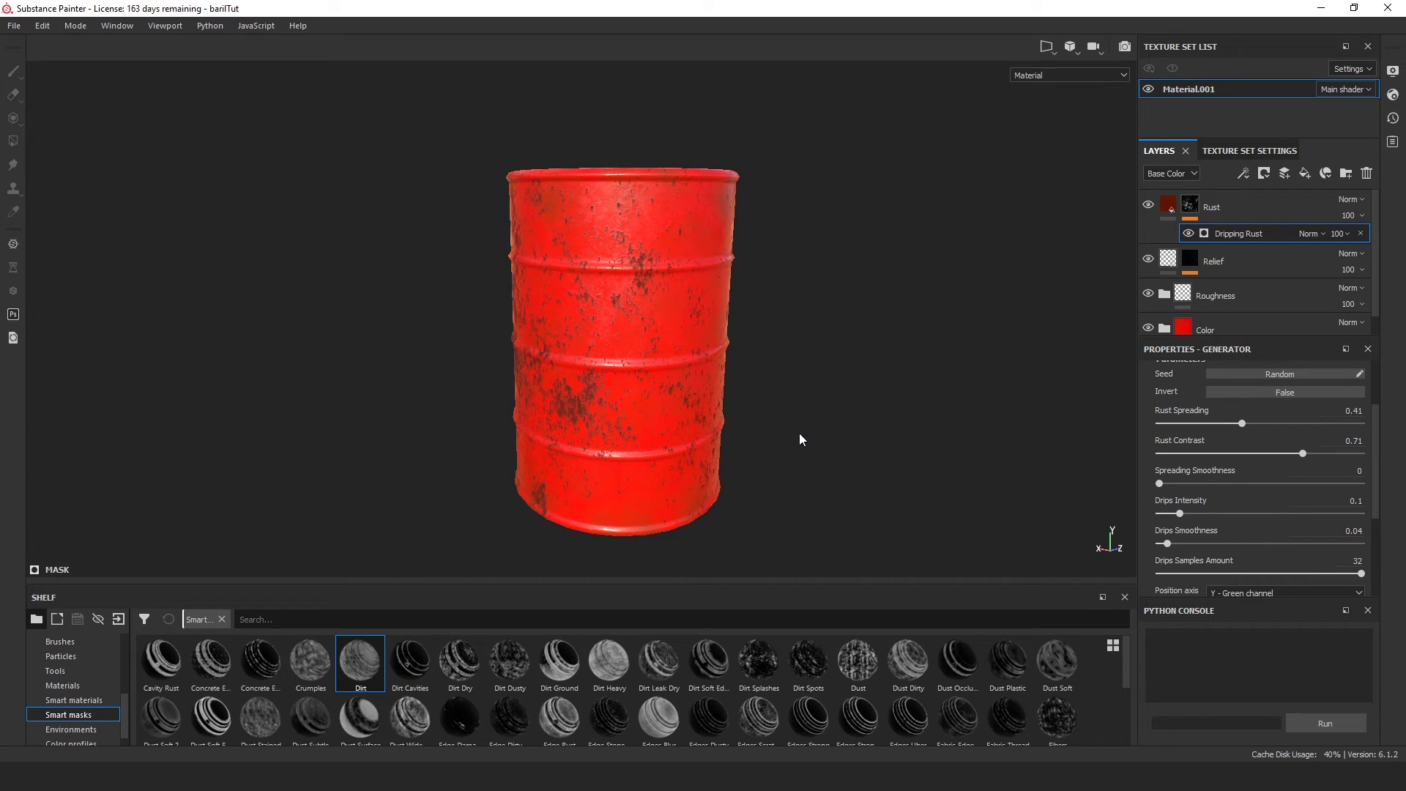
left_click_drag(799, 432, 1205, 395, "alt")
left_click_drag(832, 409, 411, 414, "alt")
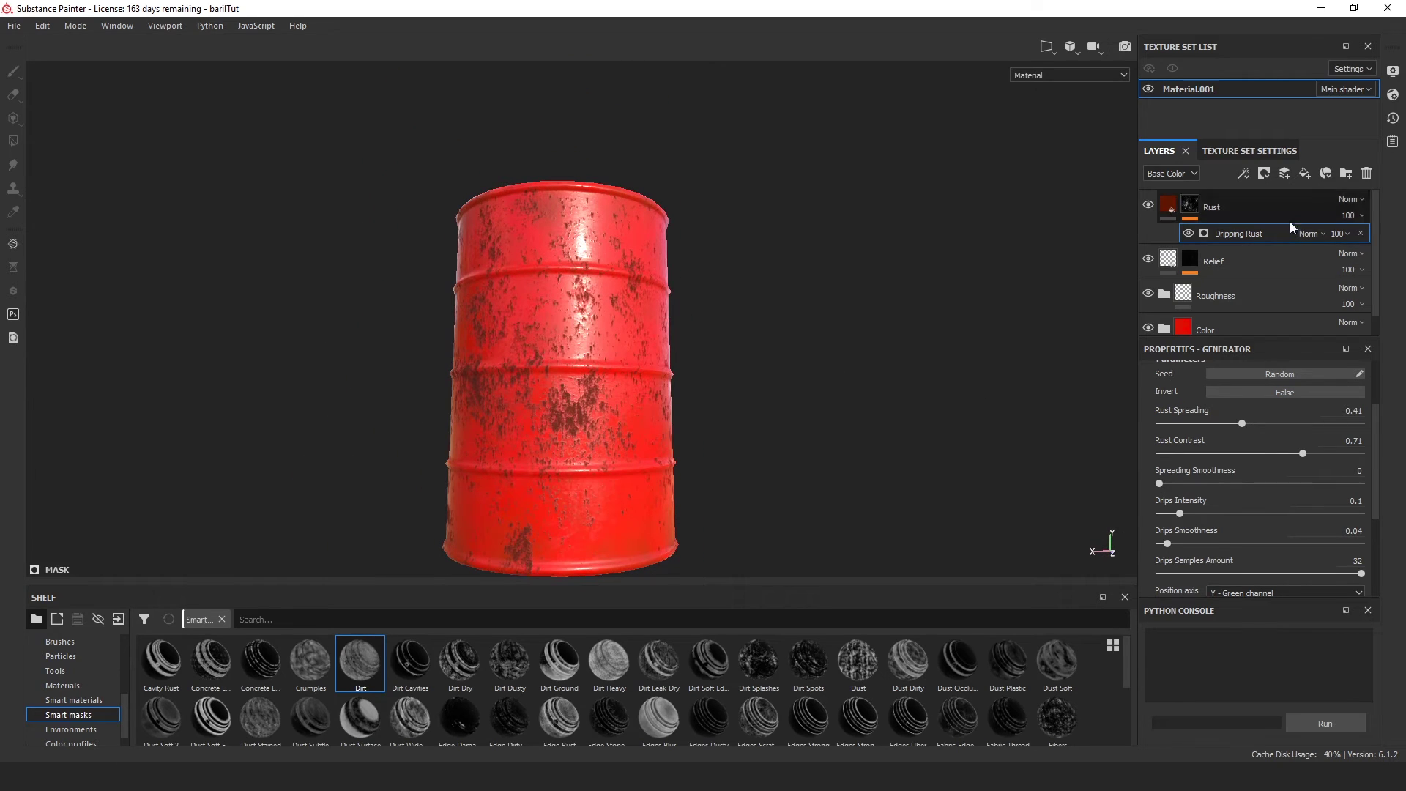
Change the Rust fill layer's base color to a dark orange-brown.
left_click(1172, 210)
scroll(1237, 467, "up", 2)
scroll(1236, 469, "up", 3)
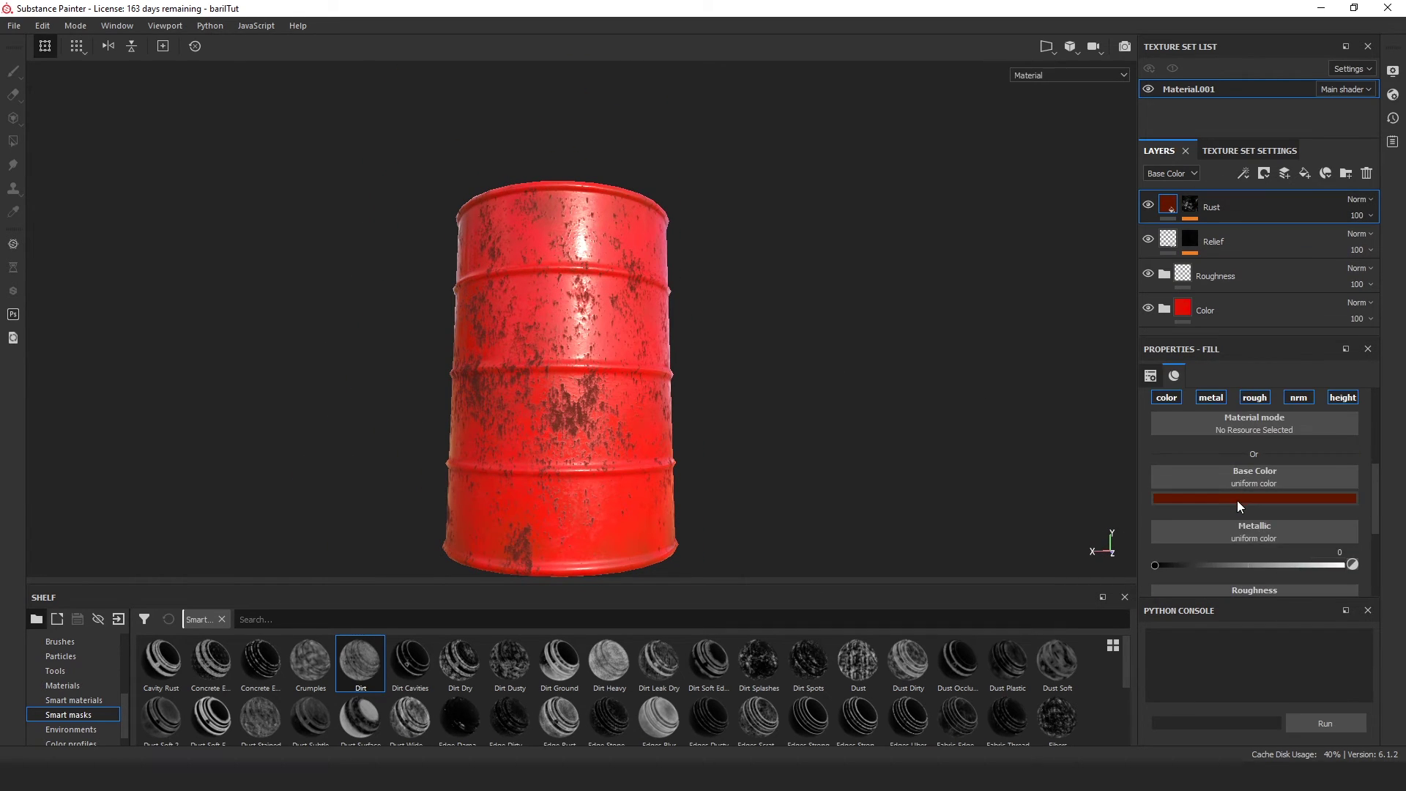
left_click(1237, 500)
mouse_move(1308, 611)
left_mouse_down()
mouse_move(1295, 614)
mouse_move(1308, 600)
left_mouse_up()
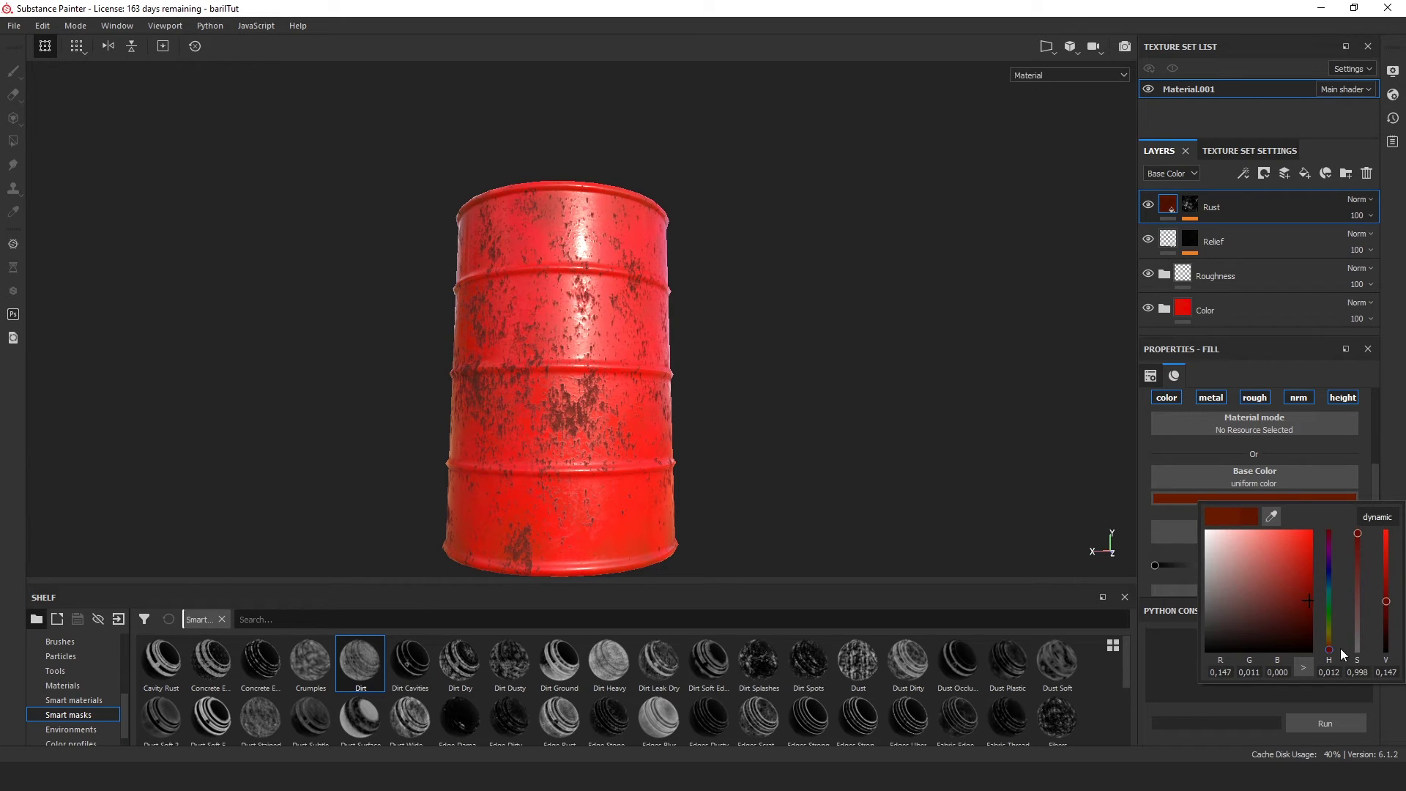
left_click_drag(1332, 647, 1330, 646)
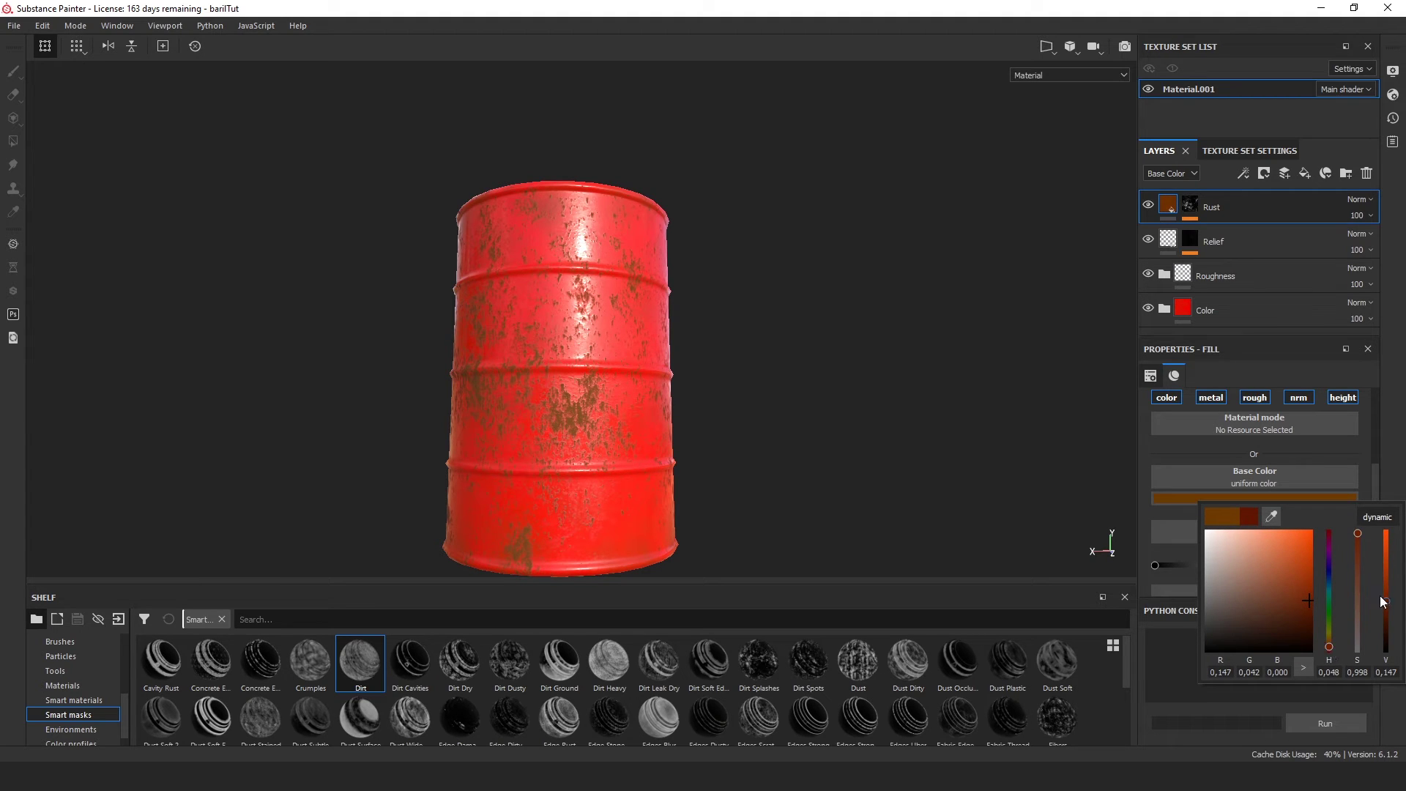
left_click_drag(1386, 601, 1387, 613)
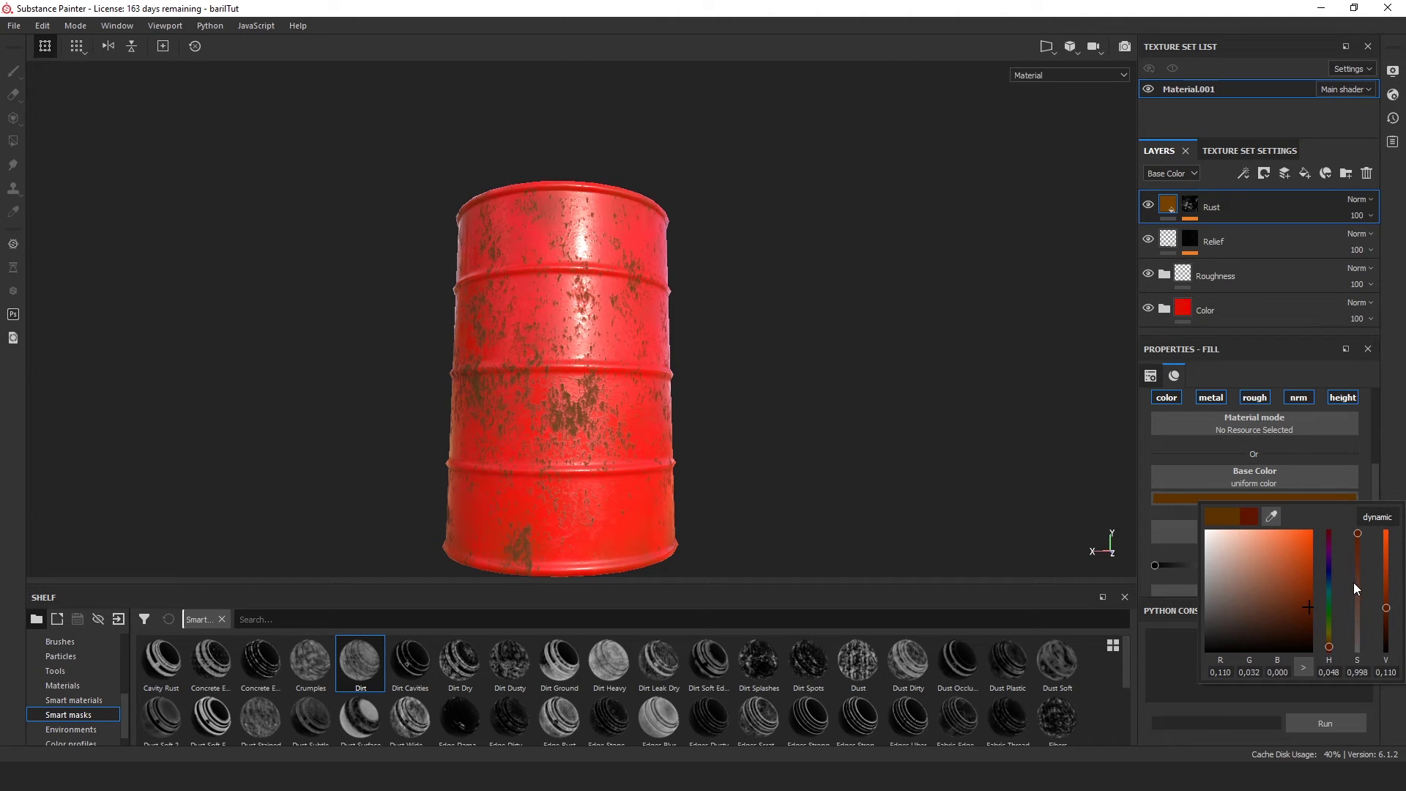
left_click_drag(1332, 644, 1338, 648)
Examine the recolored rust against the red paint from different sides, heights and distances.
left_click_drag(781, 418, 557, 444, "alt")
scroll(558, 440, "down", 3)
left_click_drag(582, 397, 787, 439, "alt")
scroll(746, 413, "up", 3)
middle_click_drag(767, 334, 770, 391, "alt")
left_click_drag(770, 391, 835, 395, "alt")
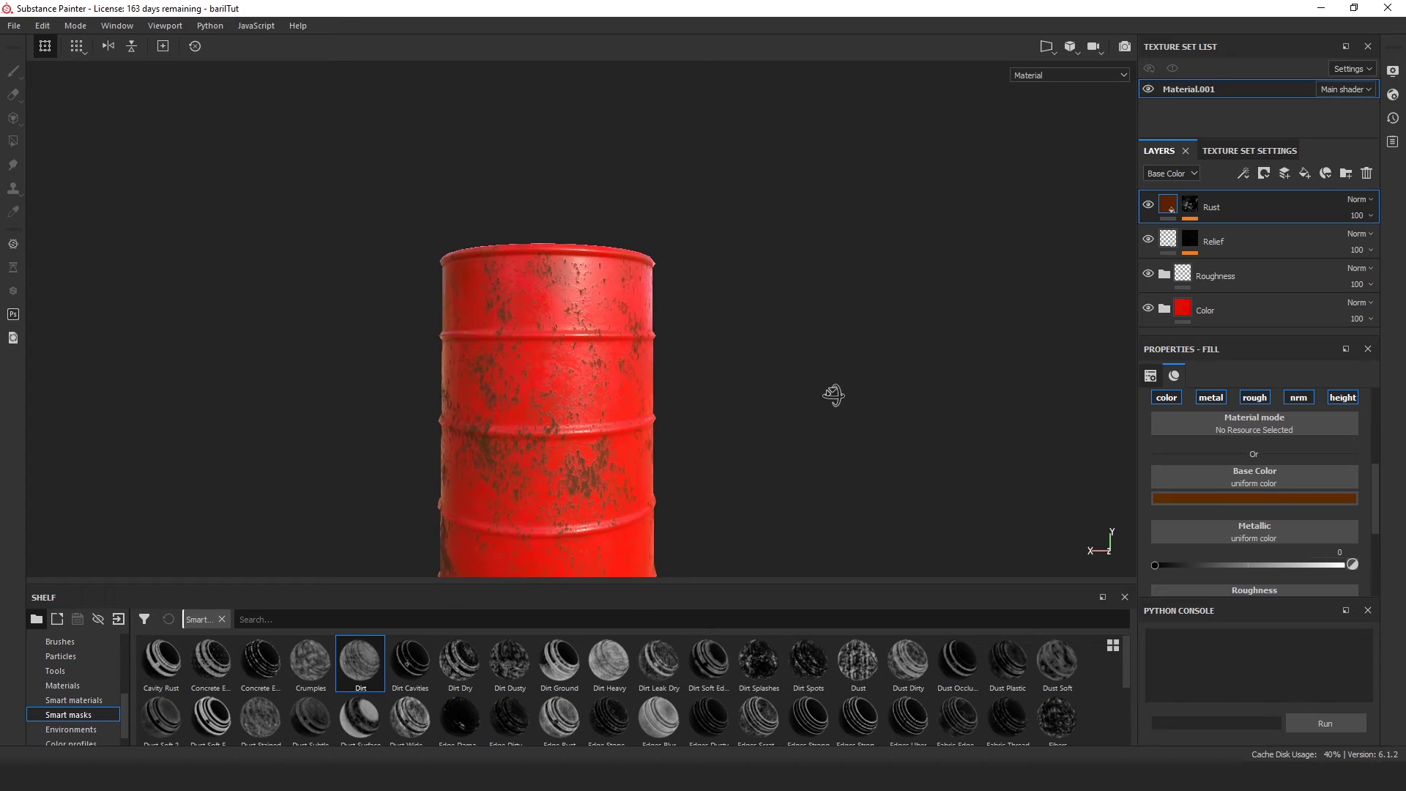
middle_click_drag(759, 491, 775, 390, "alt")
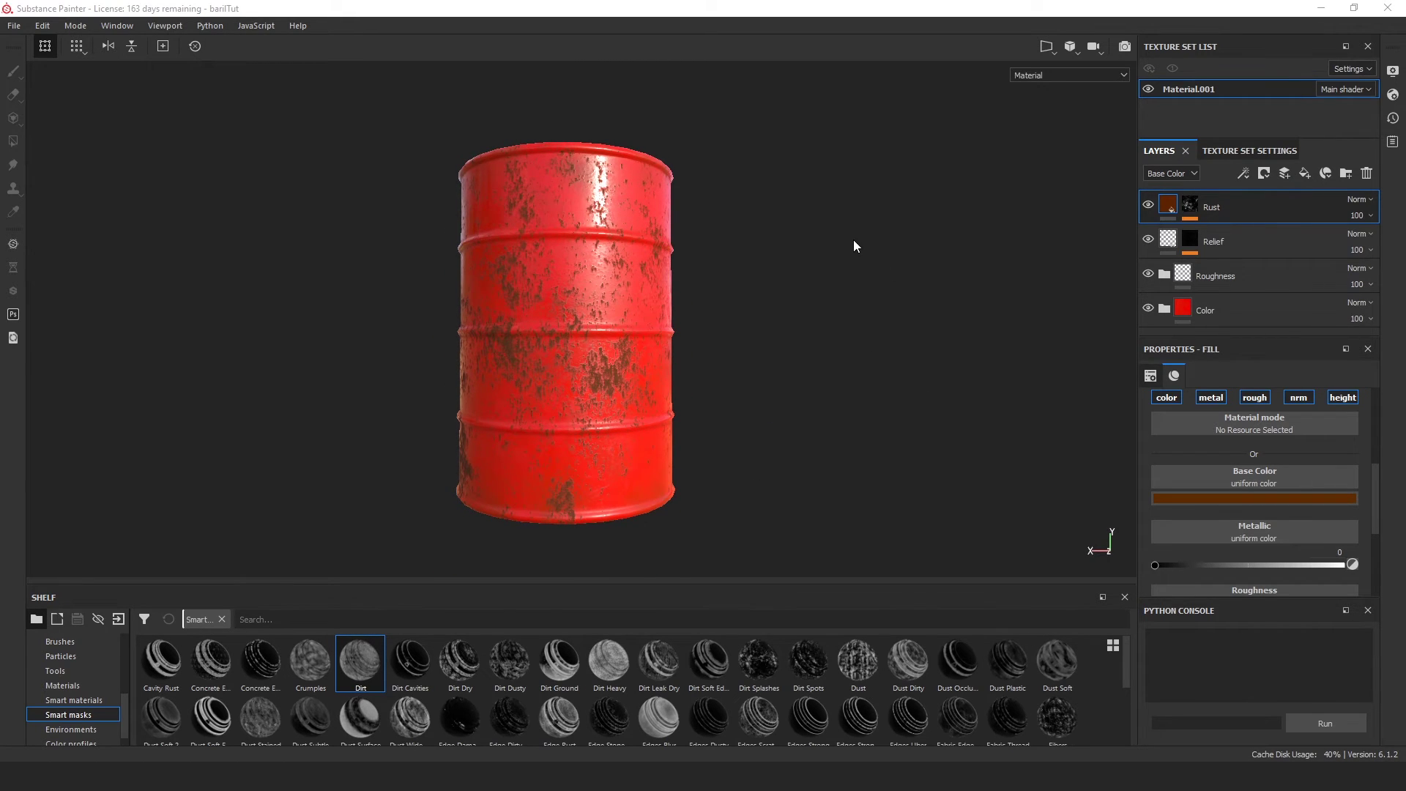
scroll(846, 231, "up", 4)
left_click_drag(862, 327, 716, 319, "alt")
scroll(717, 319, "down", 1)
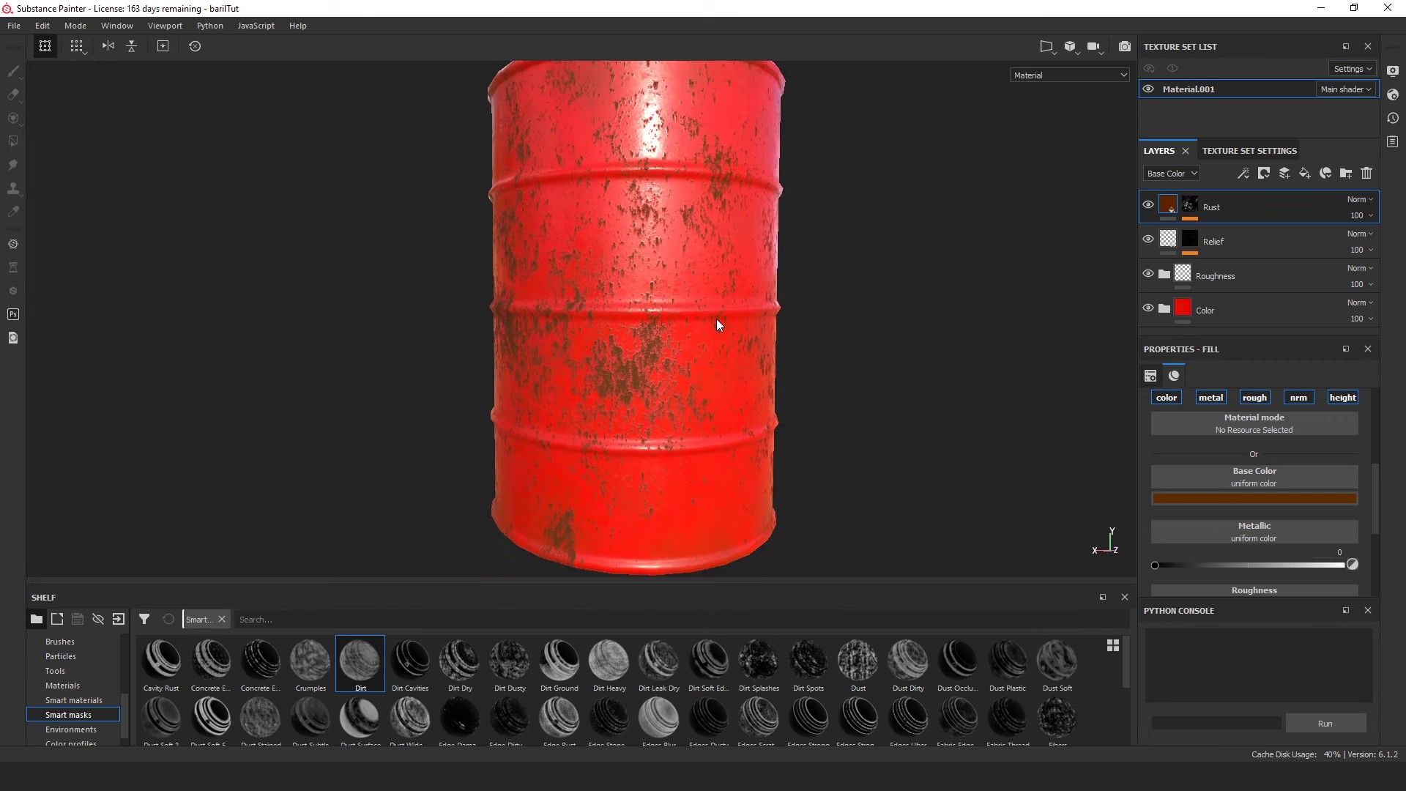
scroll(722, 319, "down", 2)
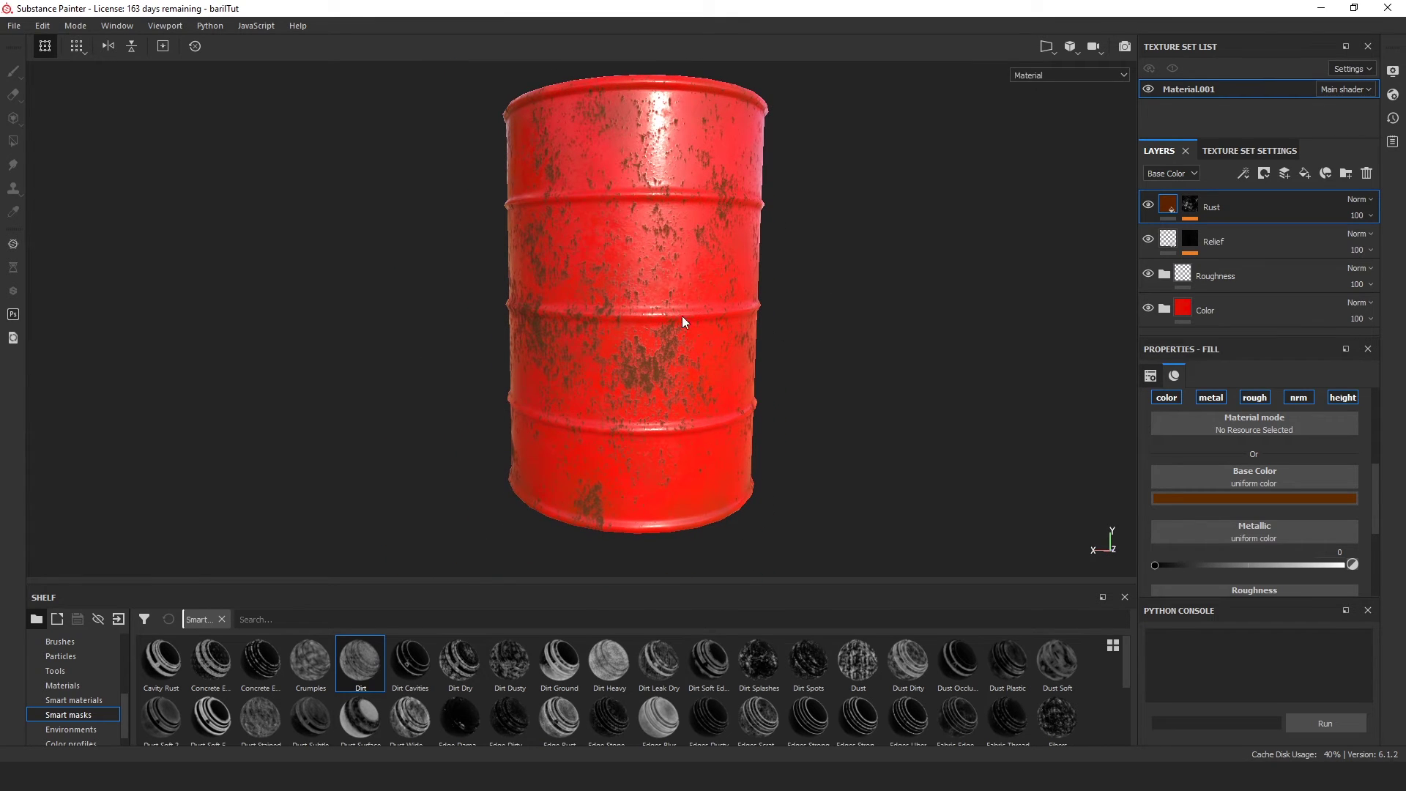
scroll(655, 323, "up", 3)
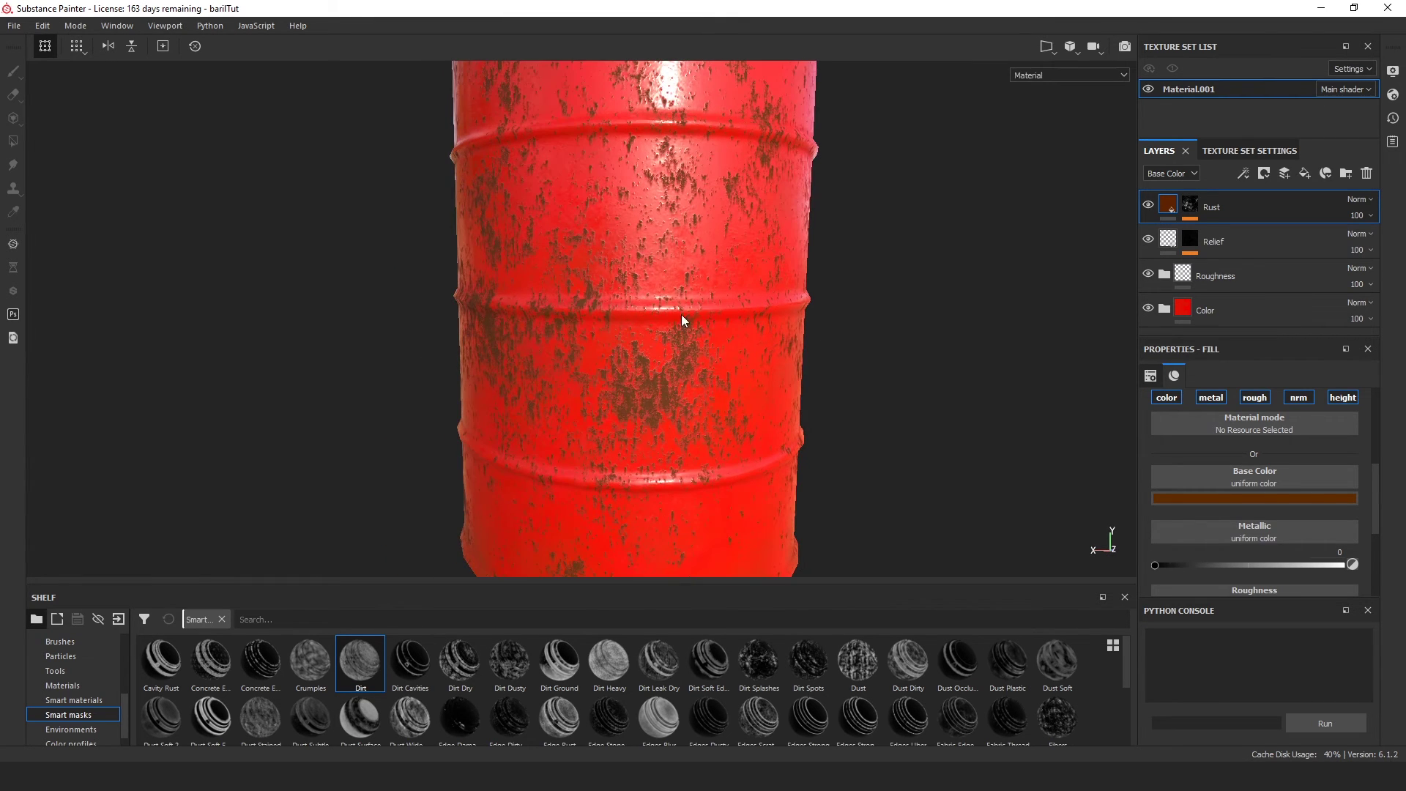
left_click_drag(907, 389, 789, 348, "alt")
scroll(739, 473, "down", 5)
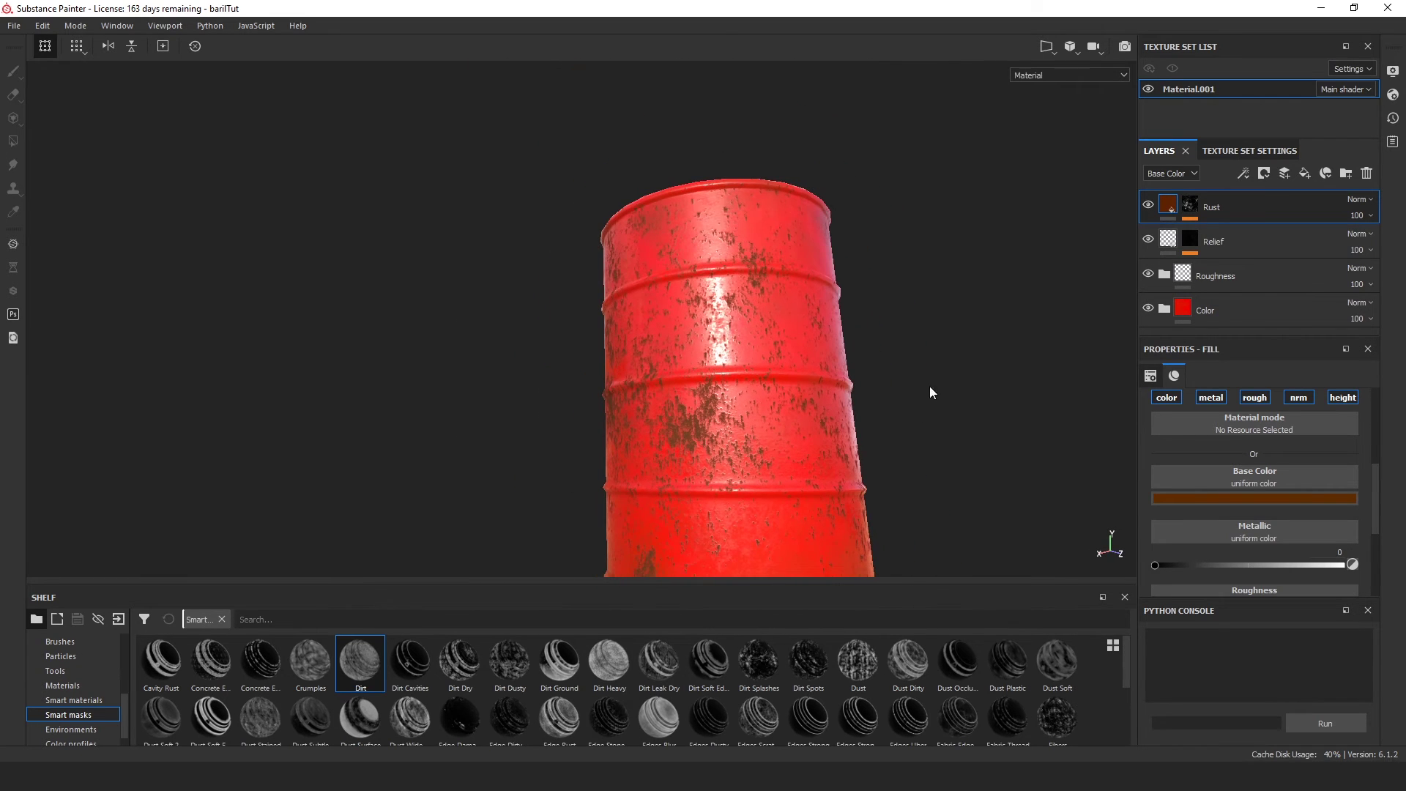
left_click_drag(930, 385, 939, 354, "alt")
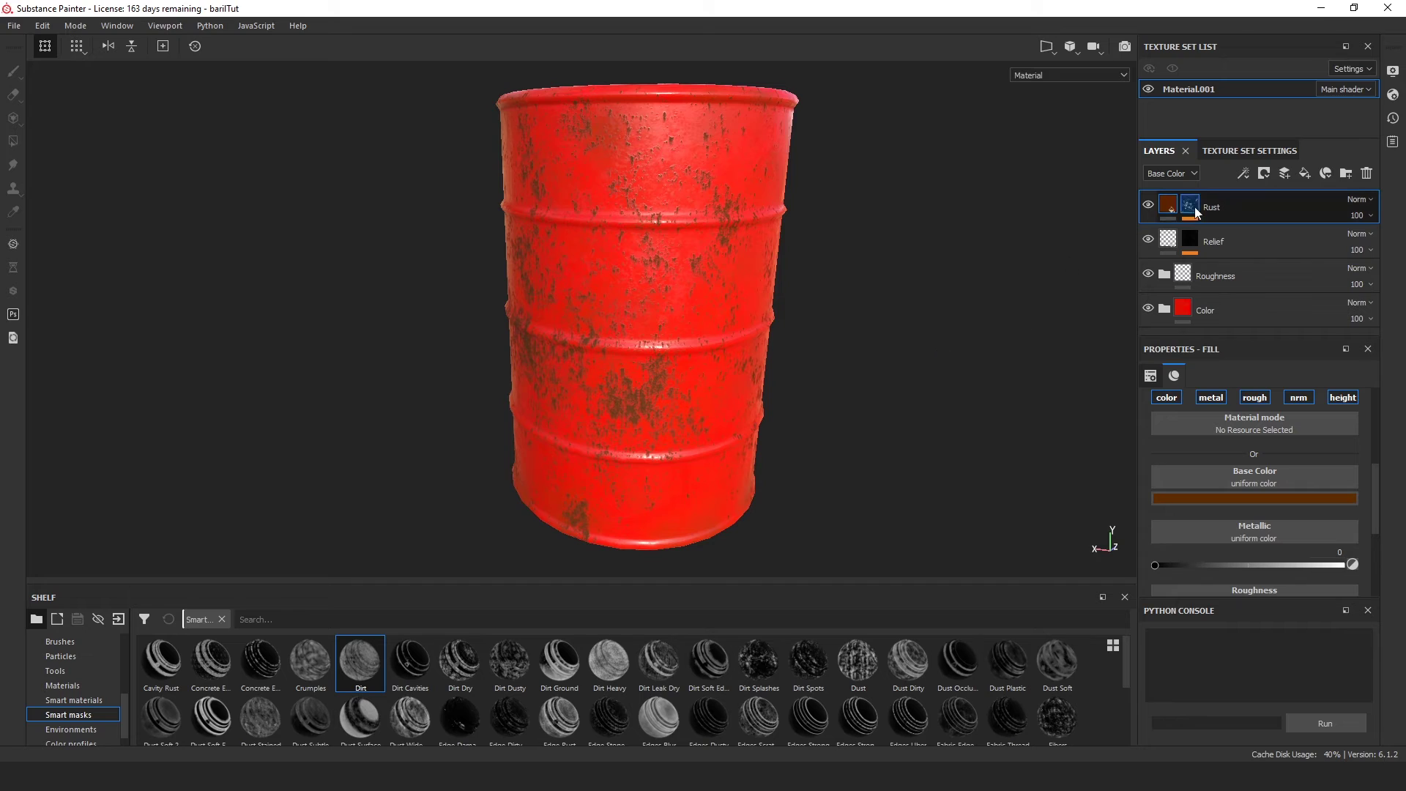
Add a new fill layer above the Rust layer and name it MetalBase.
left_click(1305, 174)
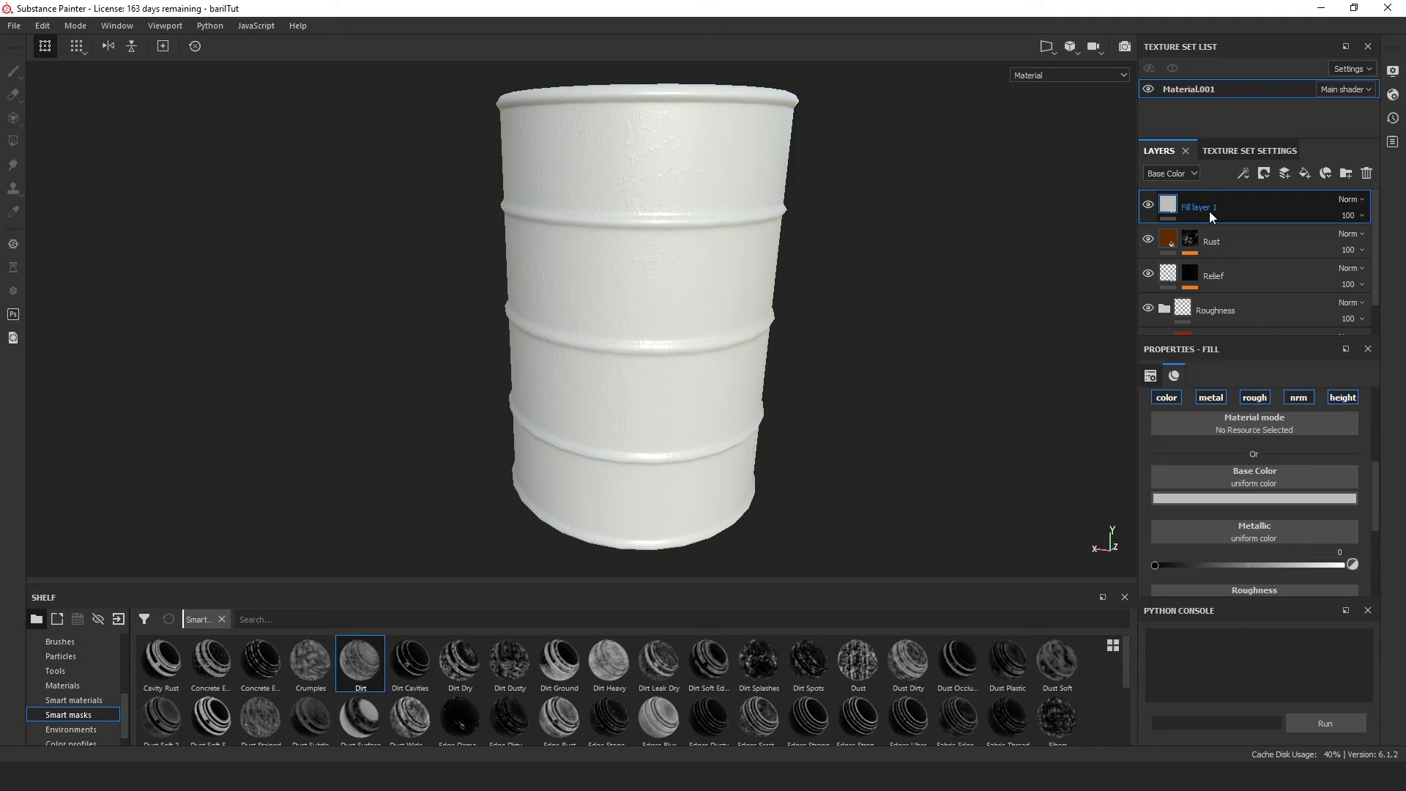
type("MetalBase")
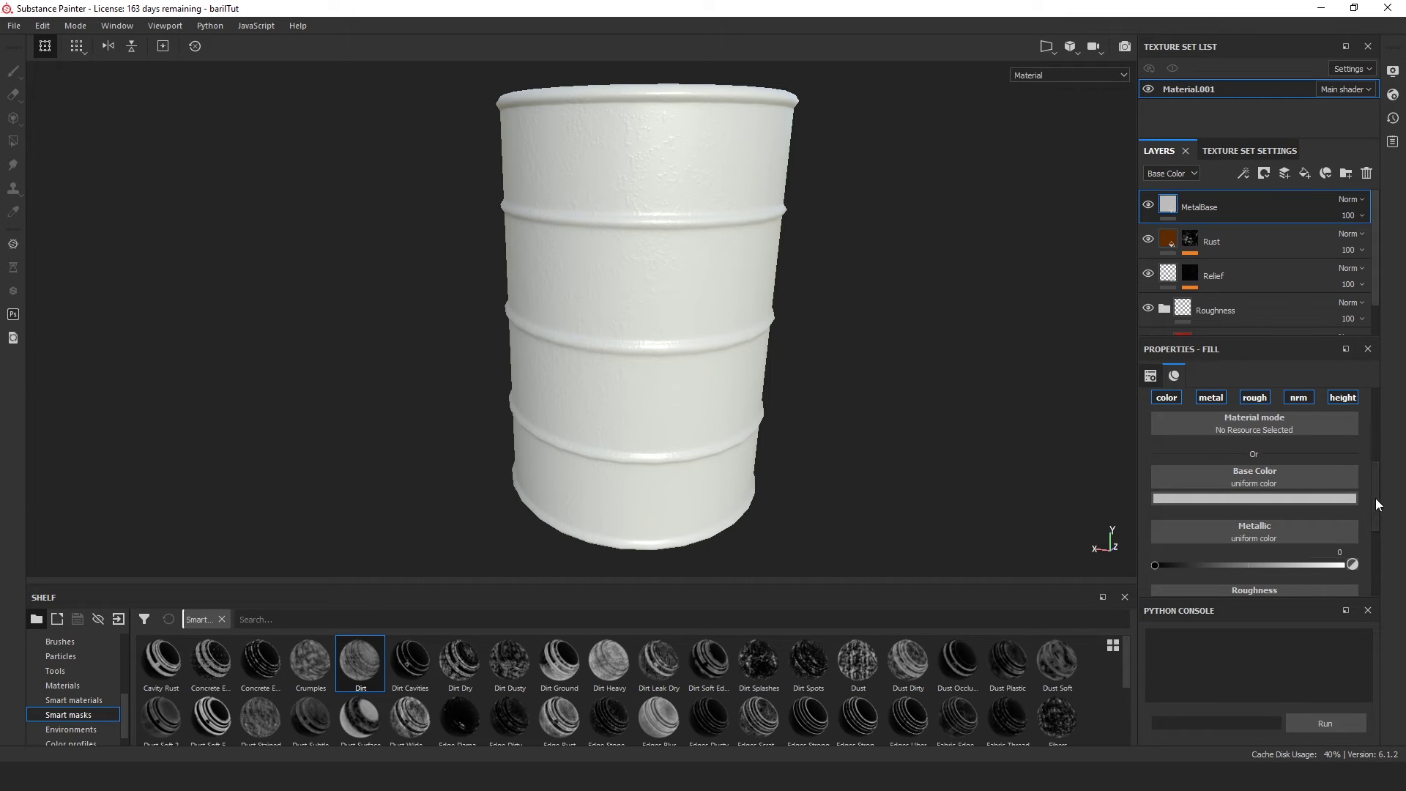
Set the MetalBase fill layer's metallic to 0.9809 and its roughness to 0.1031 for a shiny bare-metal look.
scroll(1360, 535, "down", 2)
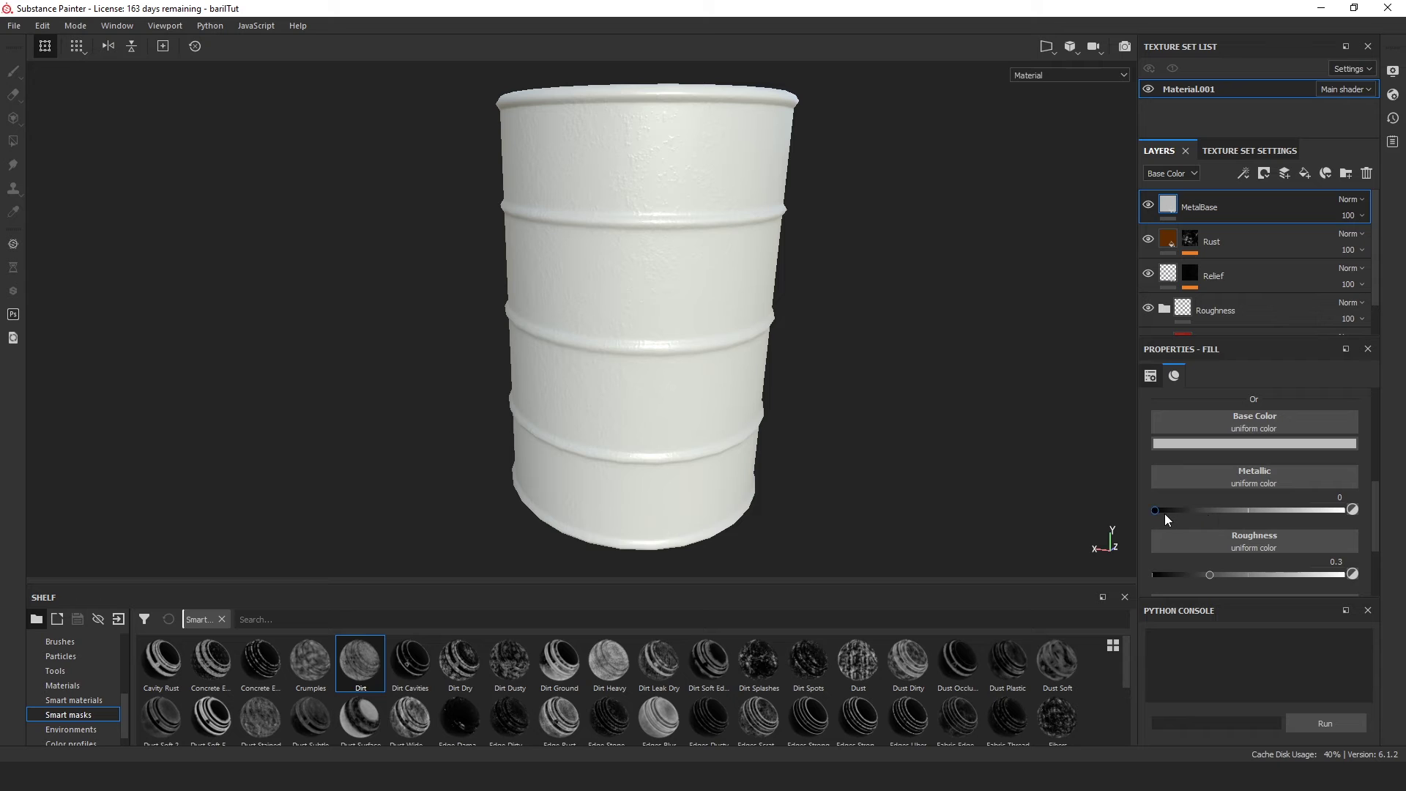
left_click_drag(1164, 514, 1341, 531)
left_click_drag(899, 482, 728, 408, "alt")
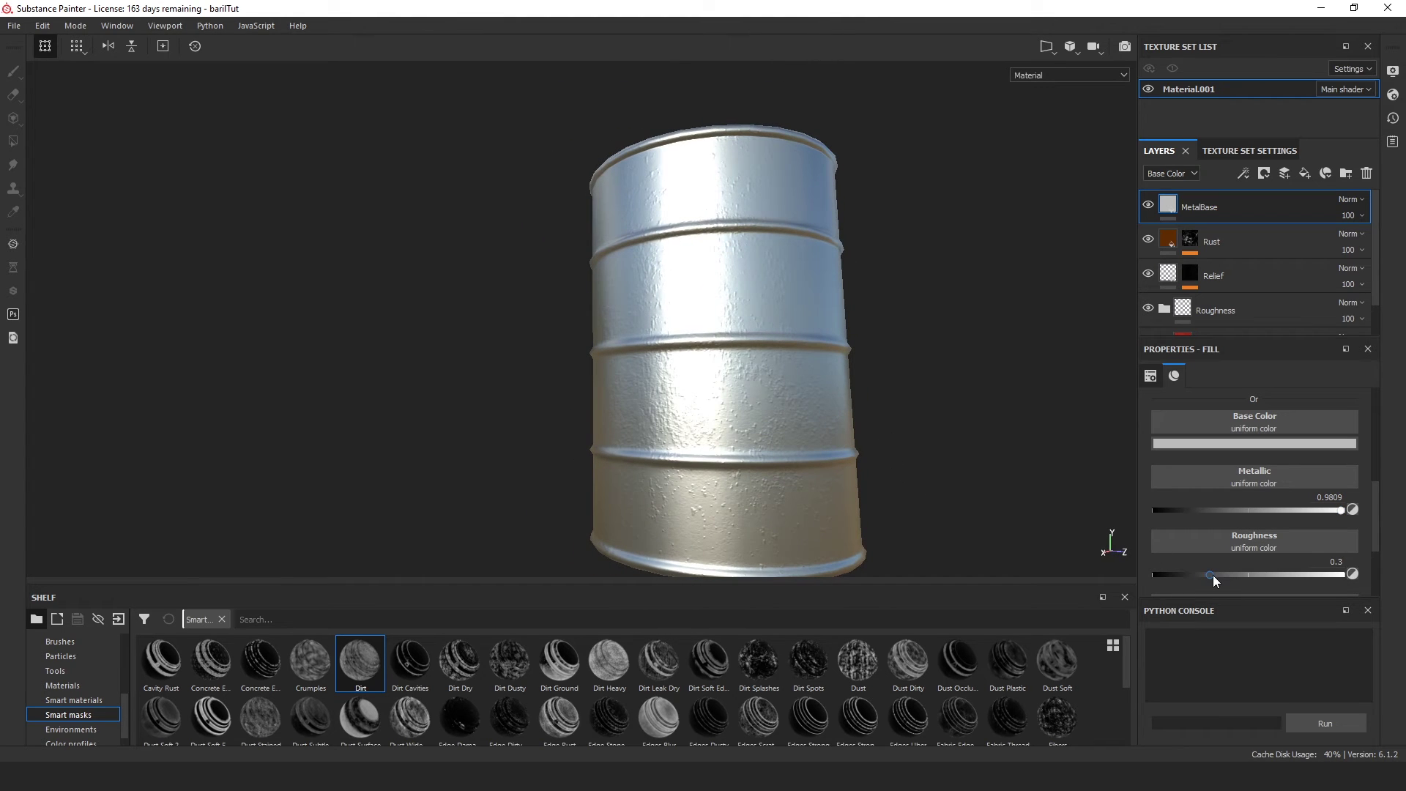
left_click_drag(1211, 574, 1173, 603)
left_click_drag(869, 251, 872, 298, "alt")
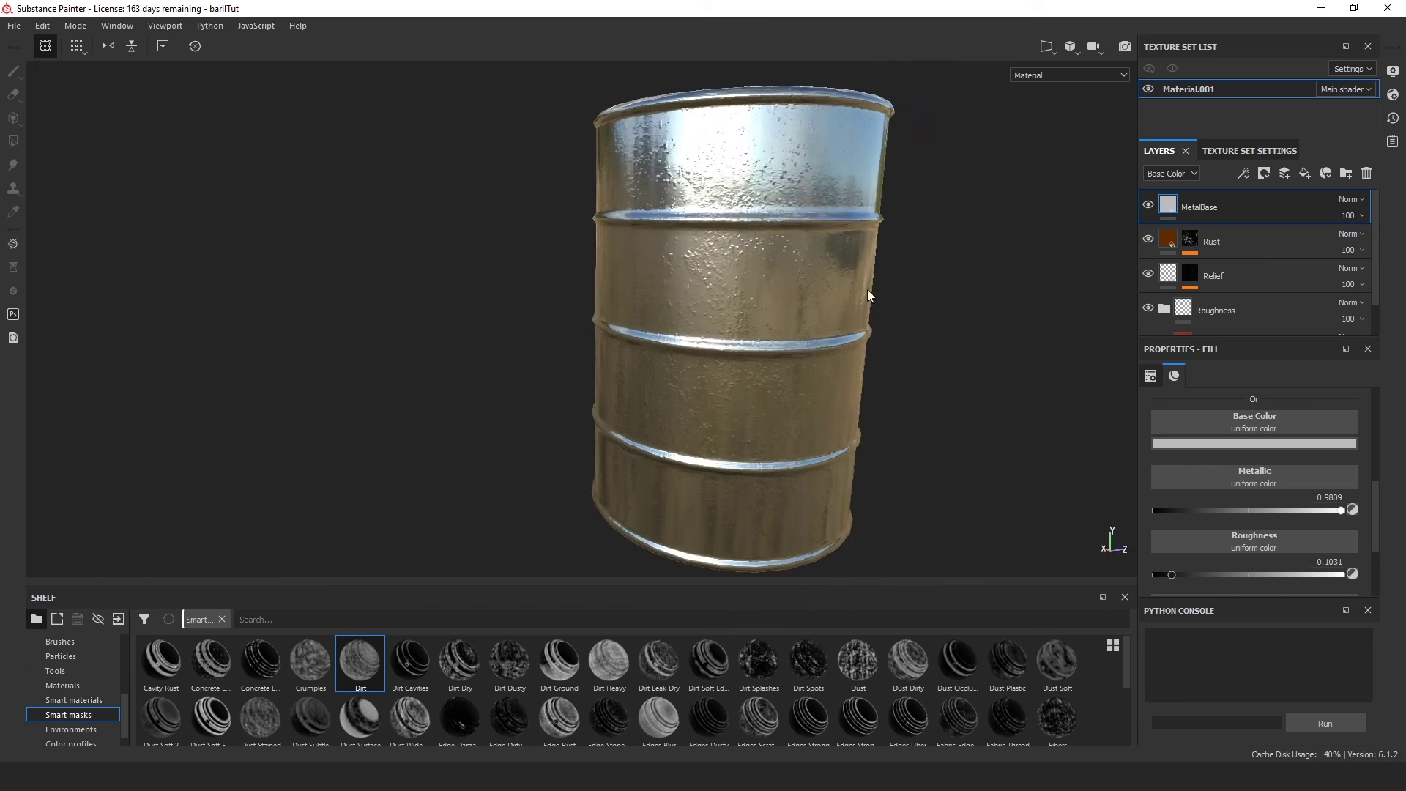
Add a black mask to the MetalBase layer and give it a Metal Edge Wear generator.
right_click(1175, 210)
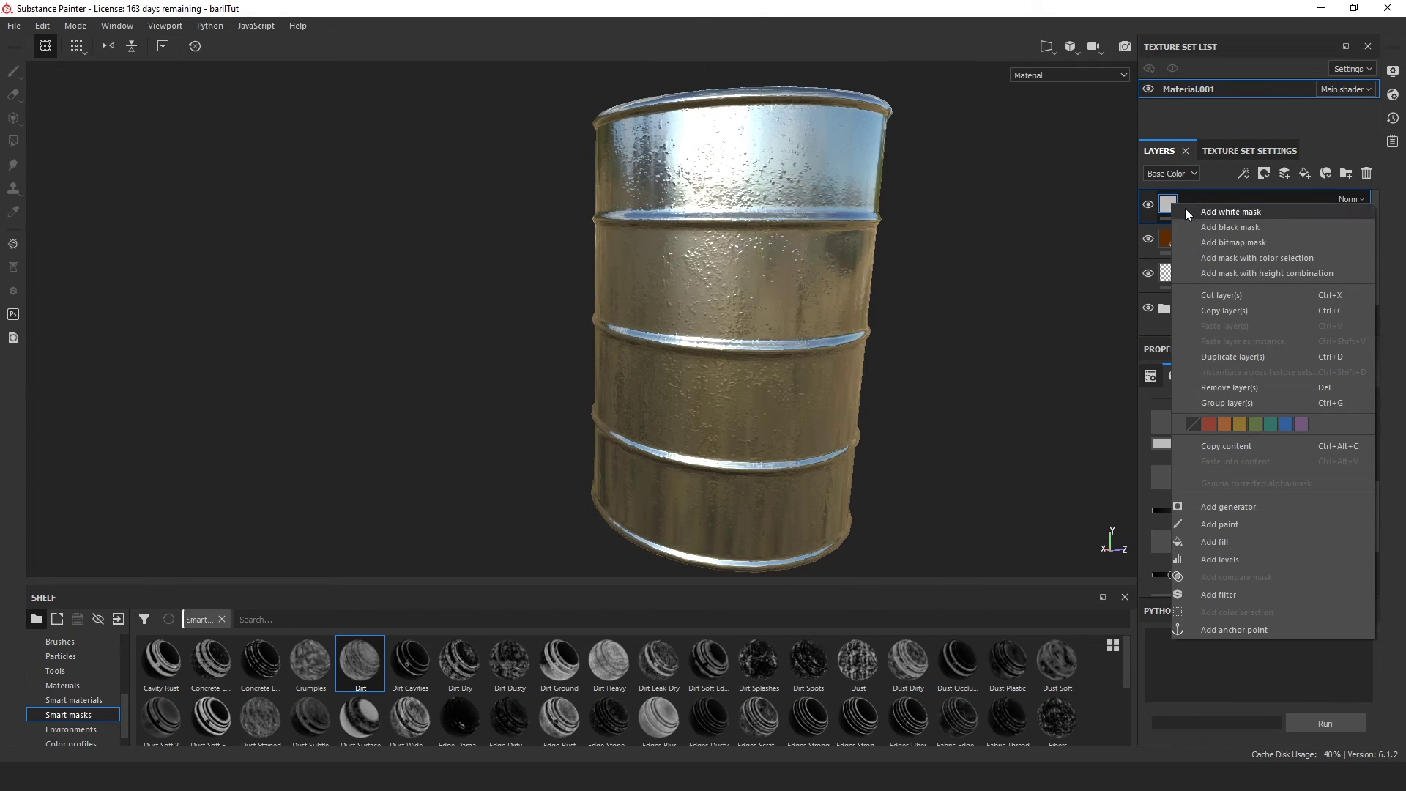
left_click(1245, 231)
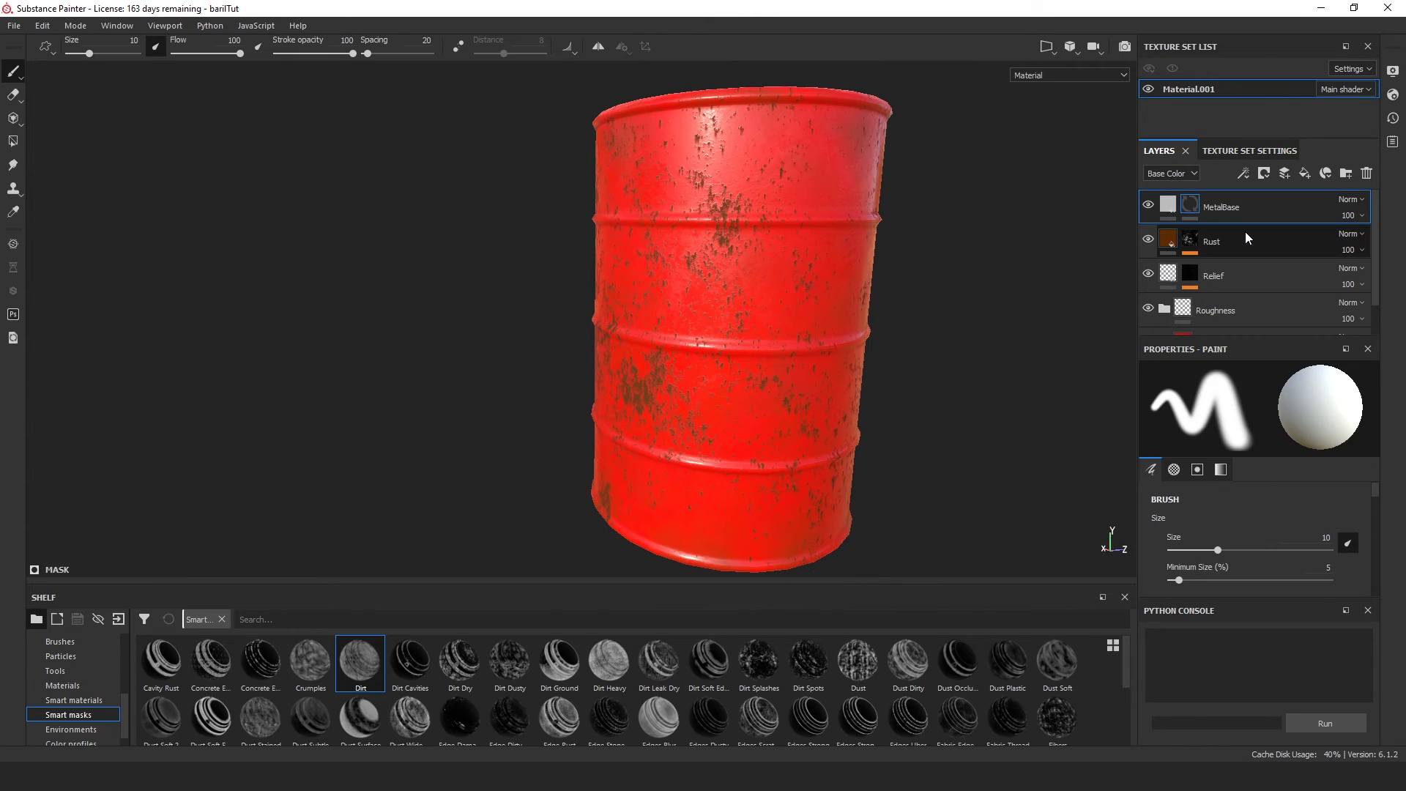
right_click(1194, 205)
left_click(1279, 497)
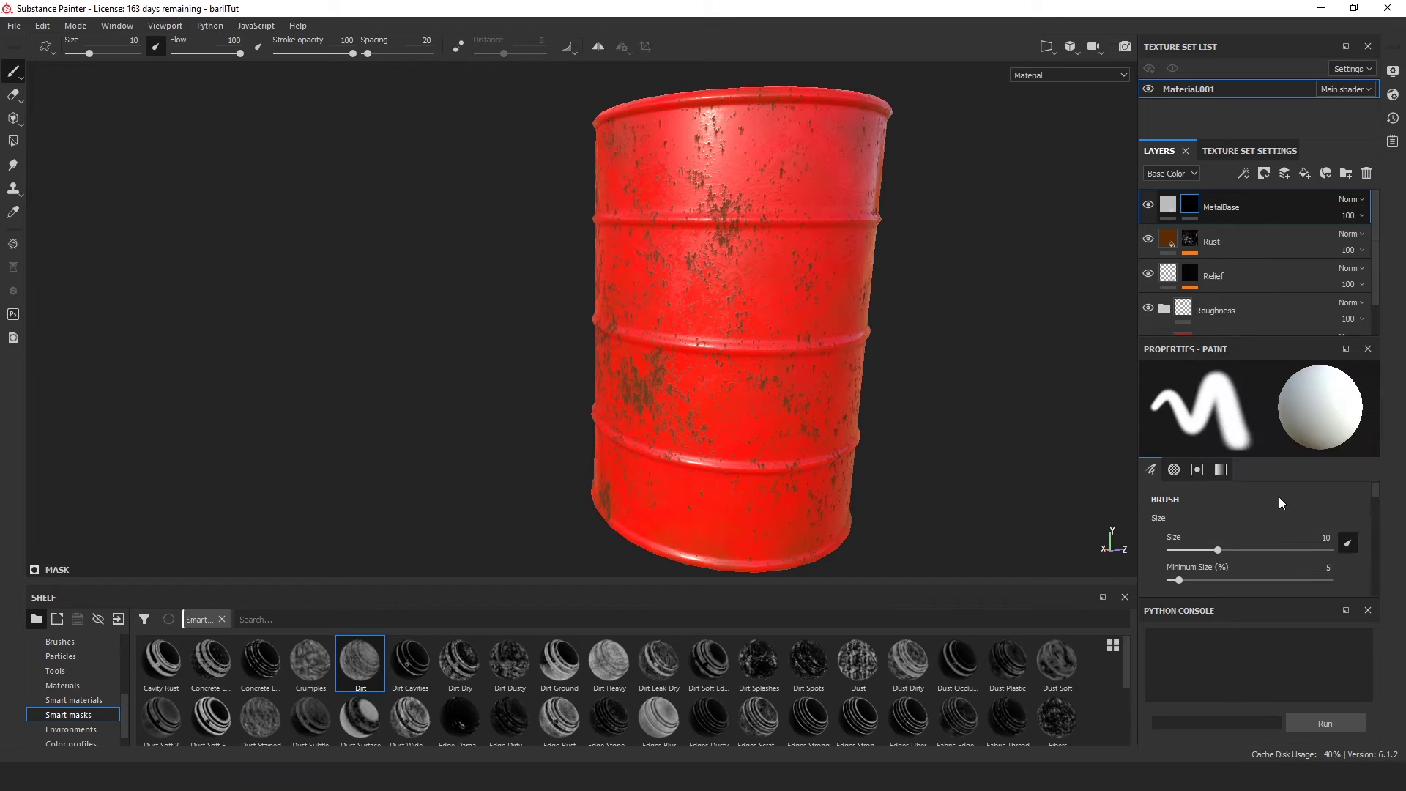
left_click(1282, 404)
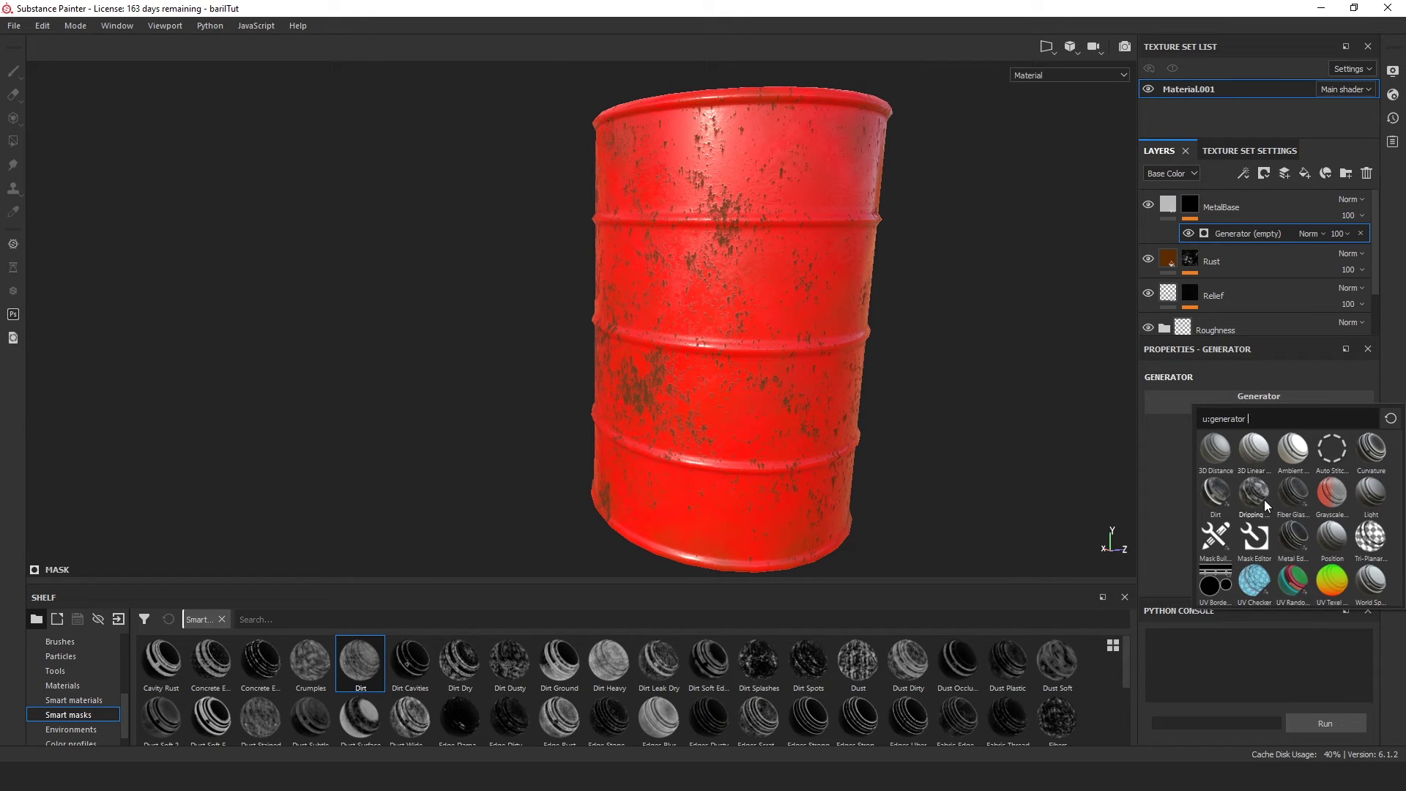
left_click(1293, 537)
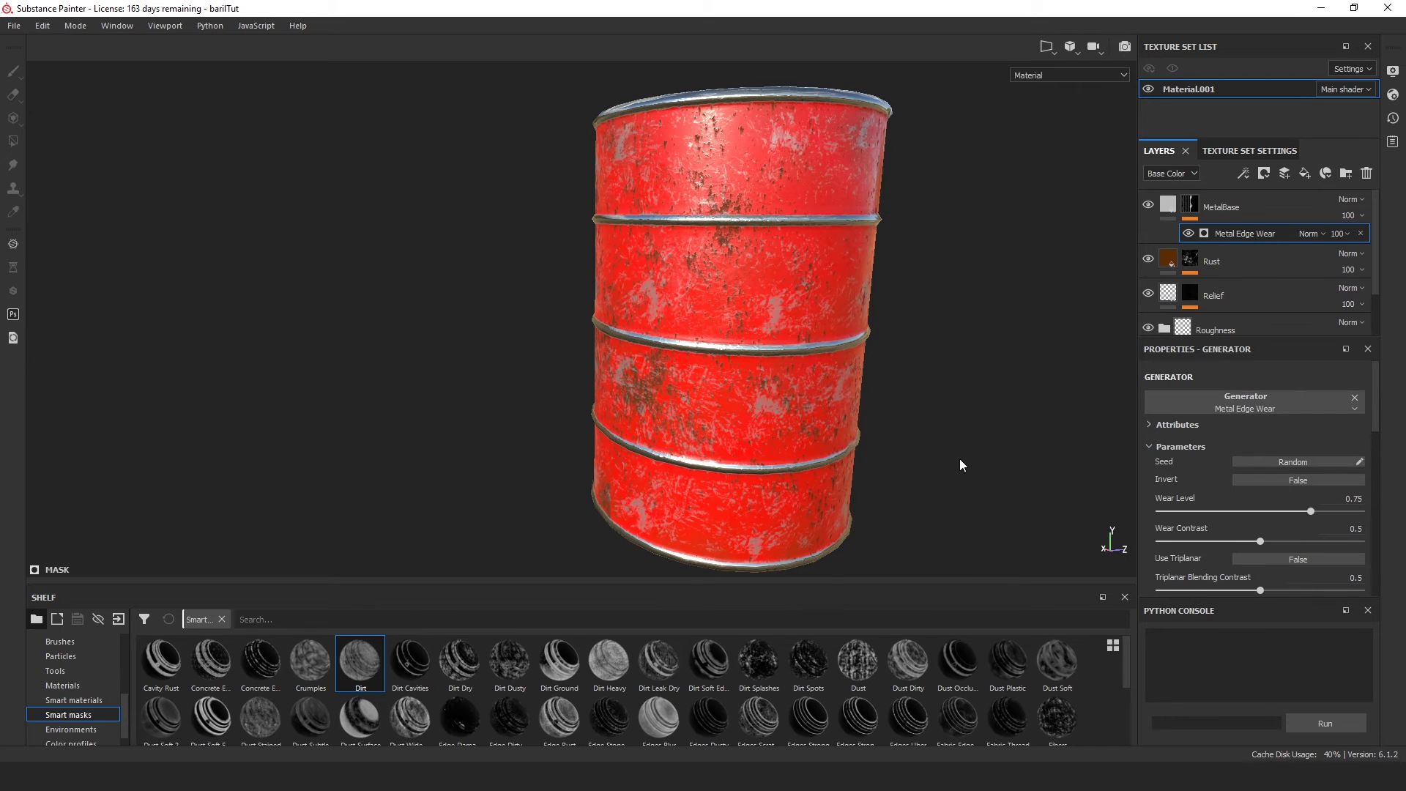
Set the Metal Edge Wear generator's Wear Level to 0.55 and adjust its Wear Contrast.
left_click_drag(960, 464, 813, 339, "alt")
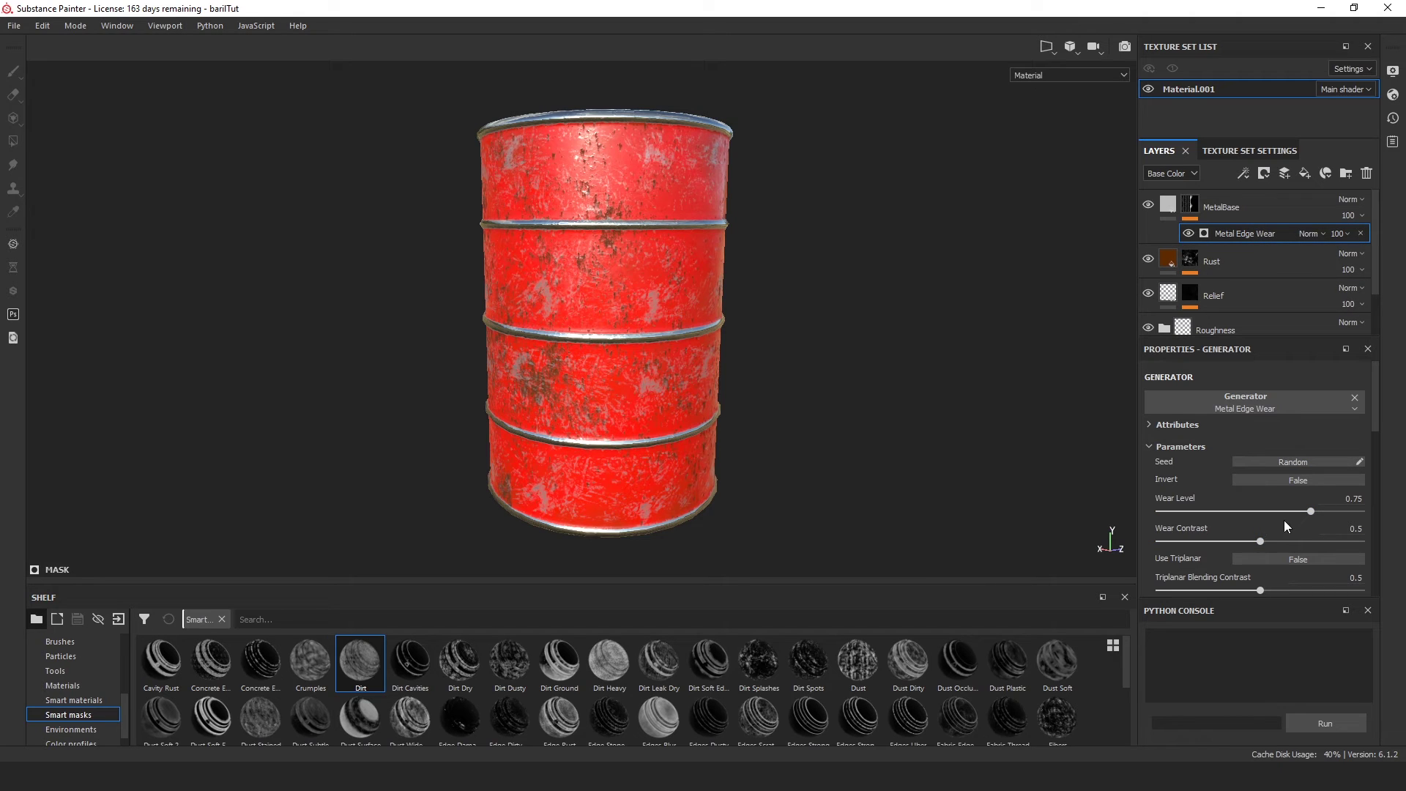
left_click_drag(1313, 511, 1283, 512)
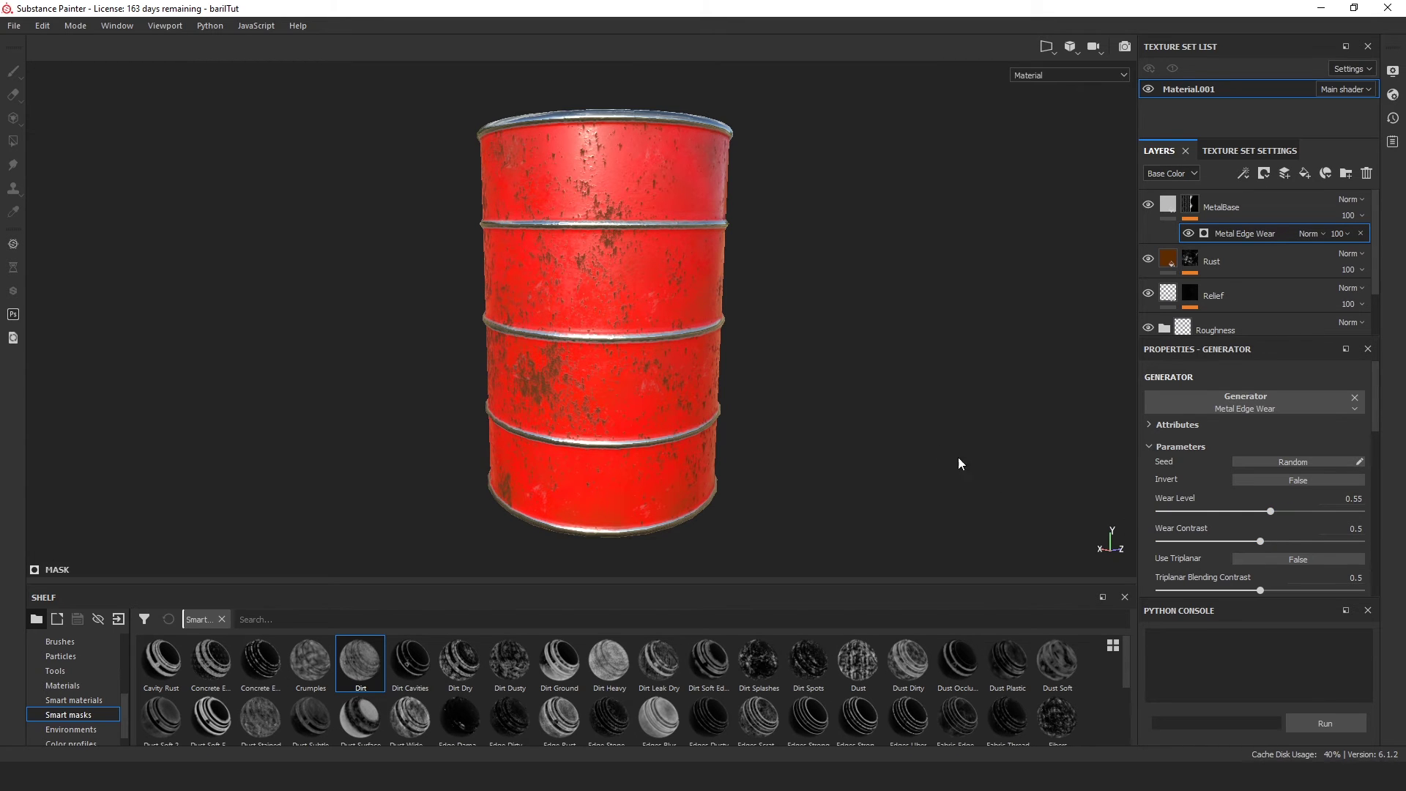
left_click_drag(957, 461, 758, 425, "alt")
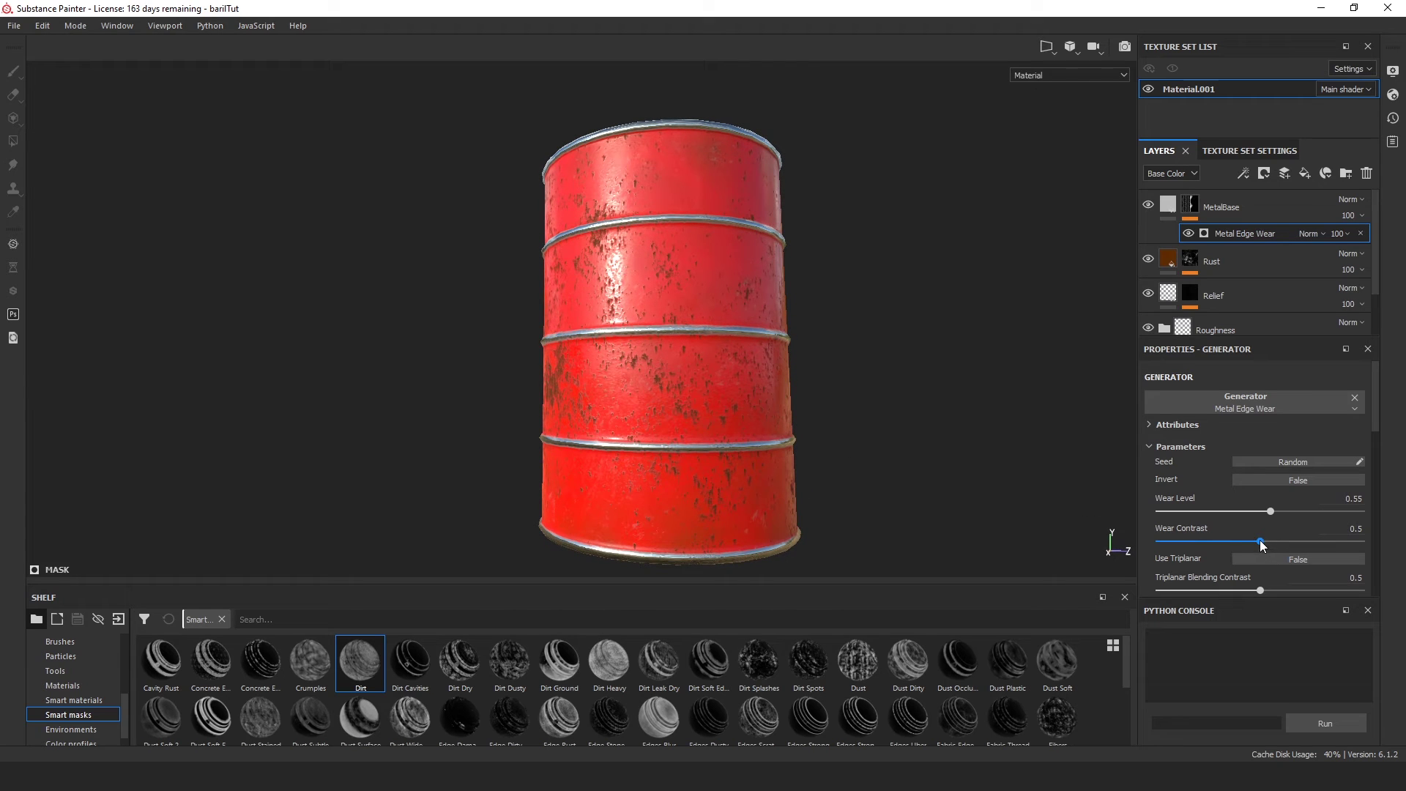
mouse_move(1260, 540)
left_mouse_down()
mouse_move(1300, 542)
mouse_move(1238, 544)
mouse_move(1263, 551)
left_mouse_up()
scroll(1202, 478, "down", 5)
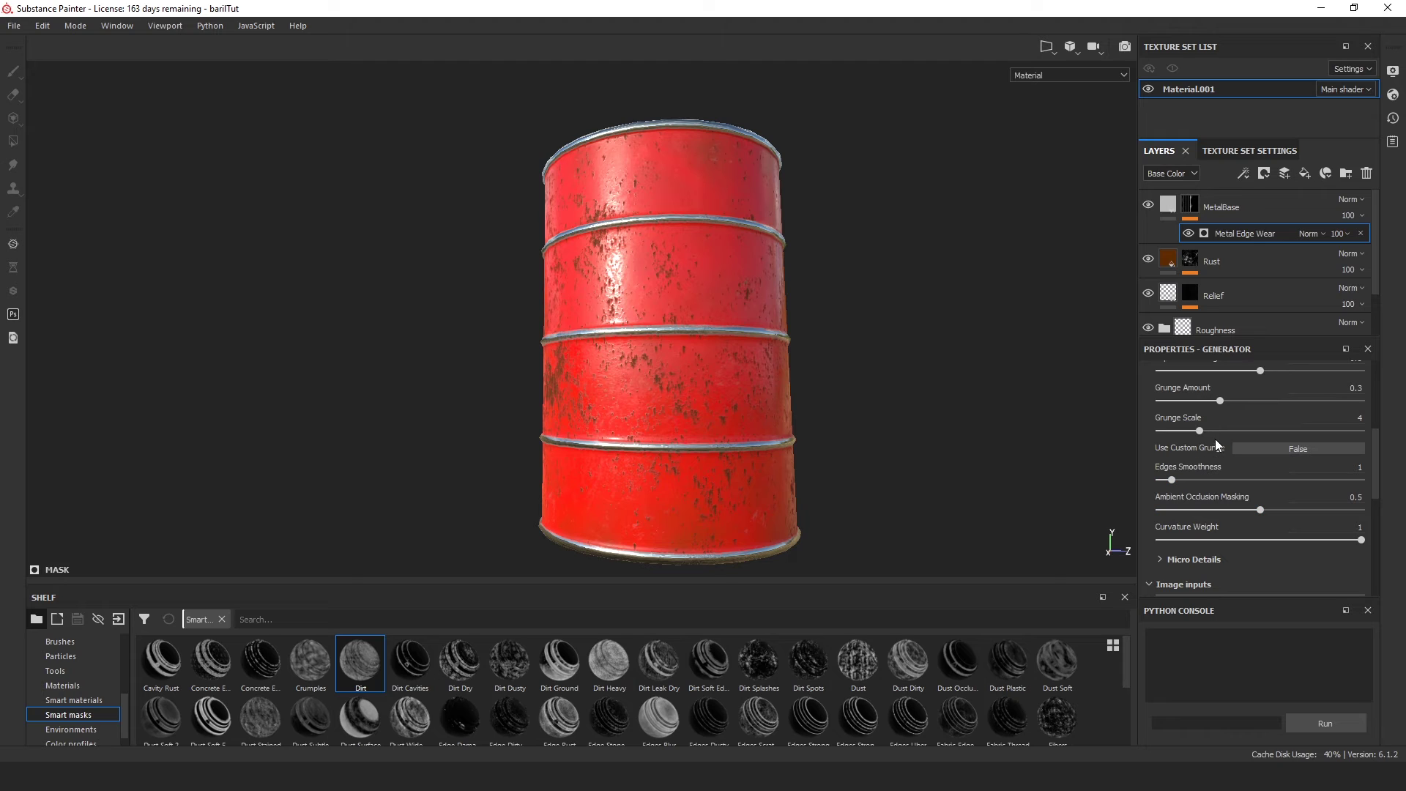
Set the Metal Edge Wear generator's Grunge Scale to 1.
left_click_drag(1194, 430, 1086, 429)
left_click_drag(864, 376, 923, 406, "alt")
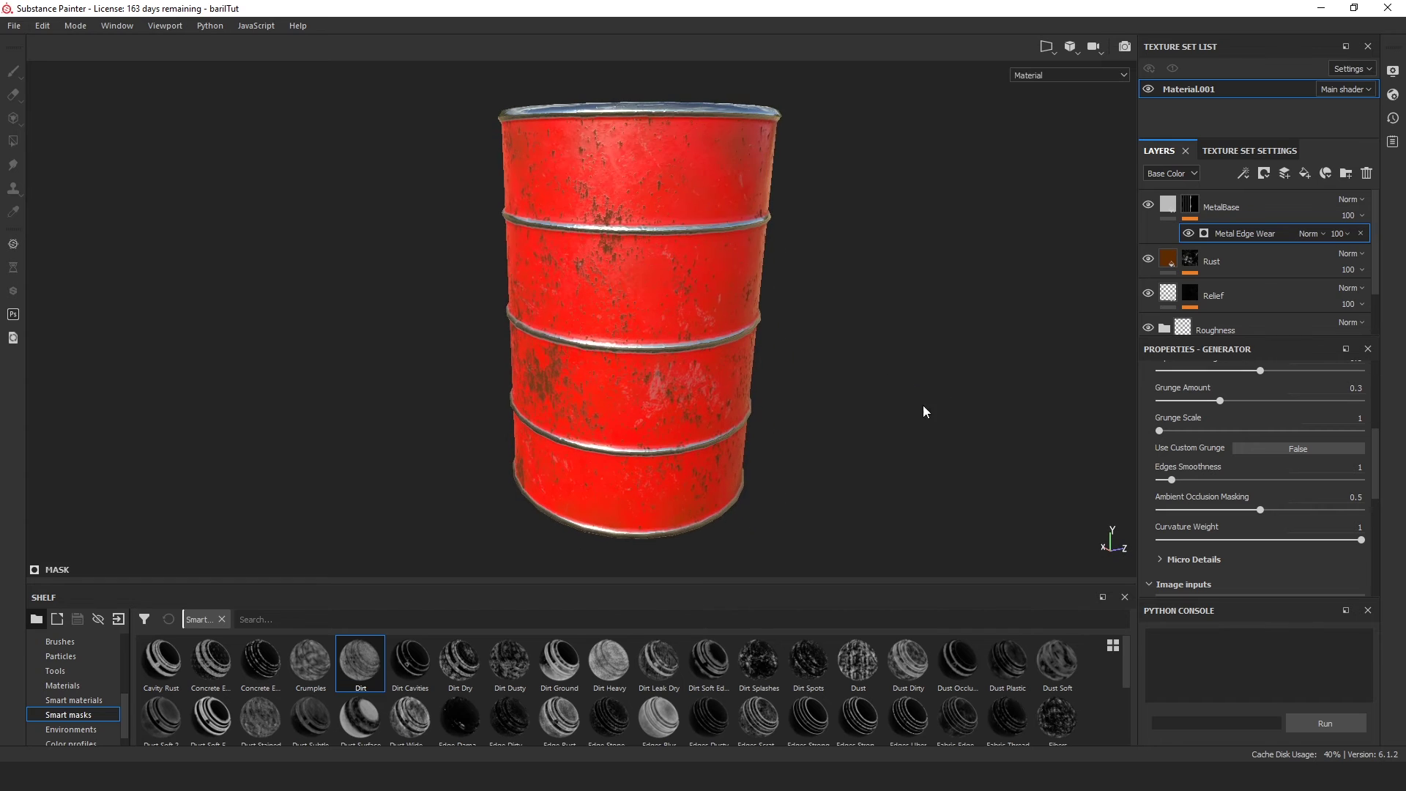
Sink the bare metal into the paint by setting the MetalBase fill layer's height to -0.0916.
left_click(1166, 207)
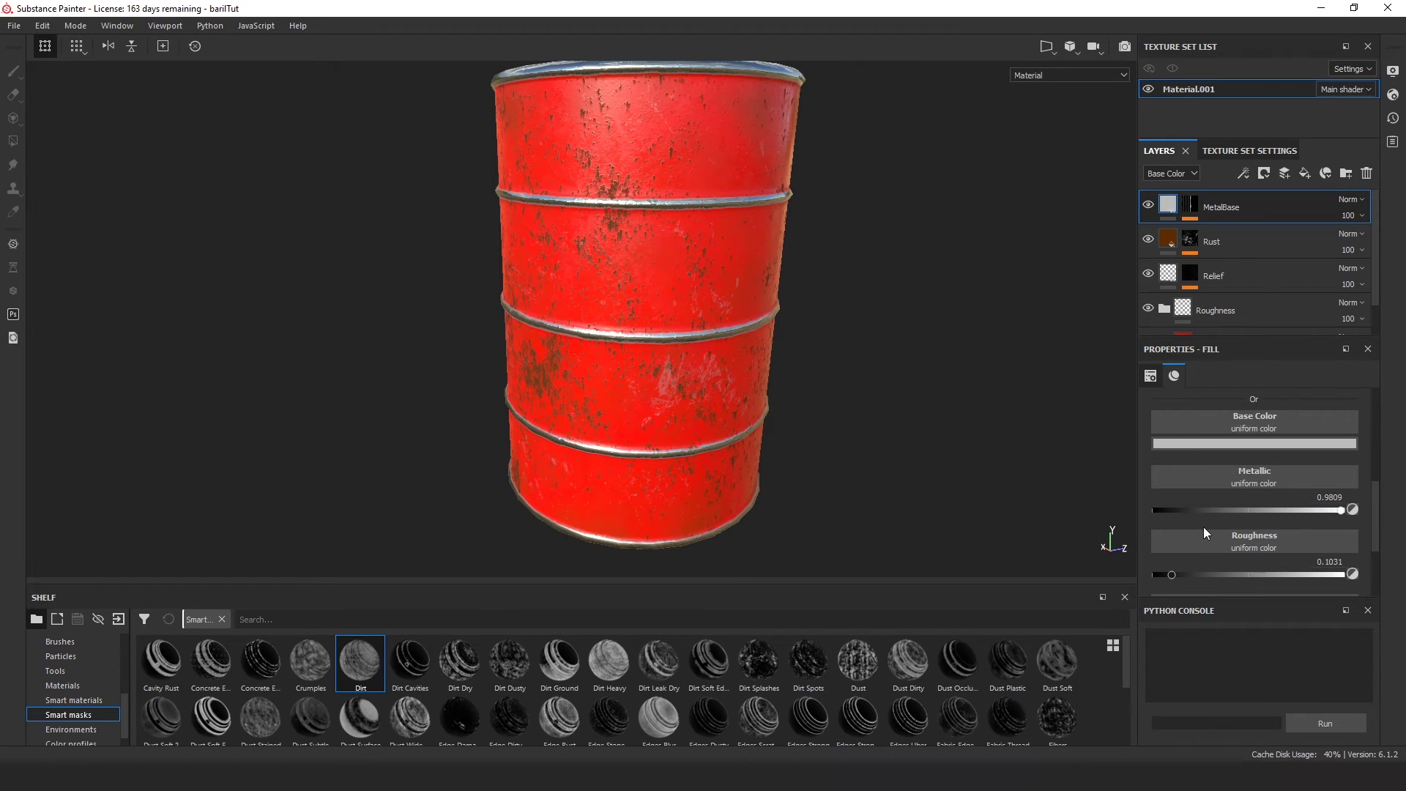
scroll(1204, 529, "down", 3)
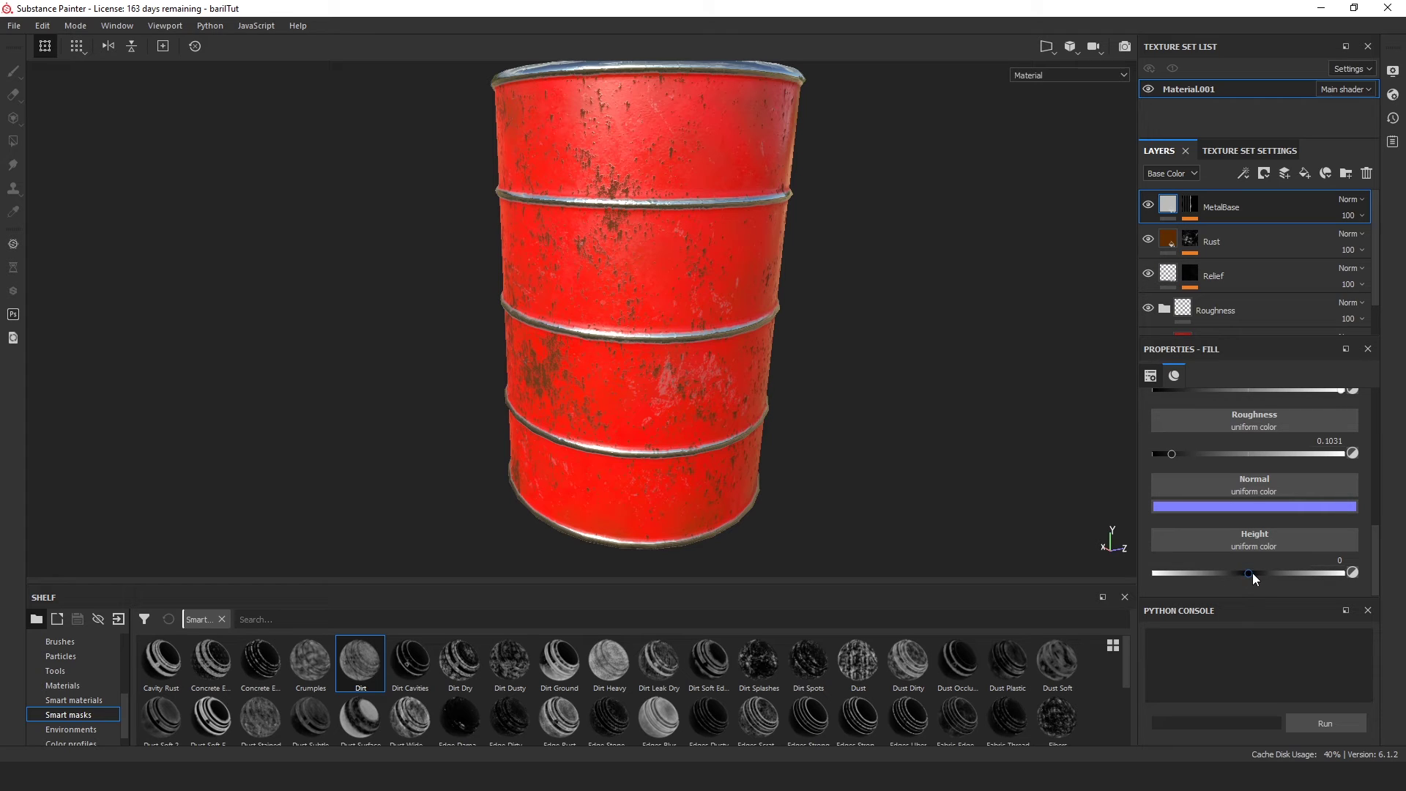
left_click_drag(1251, 577, 1244, 577)
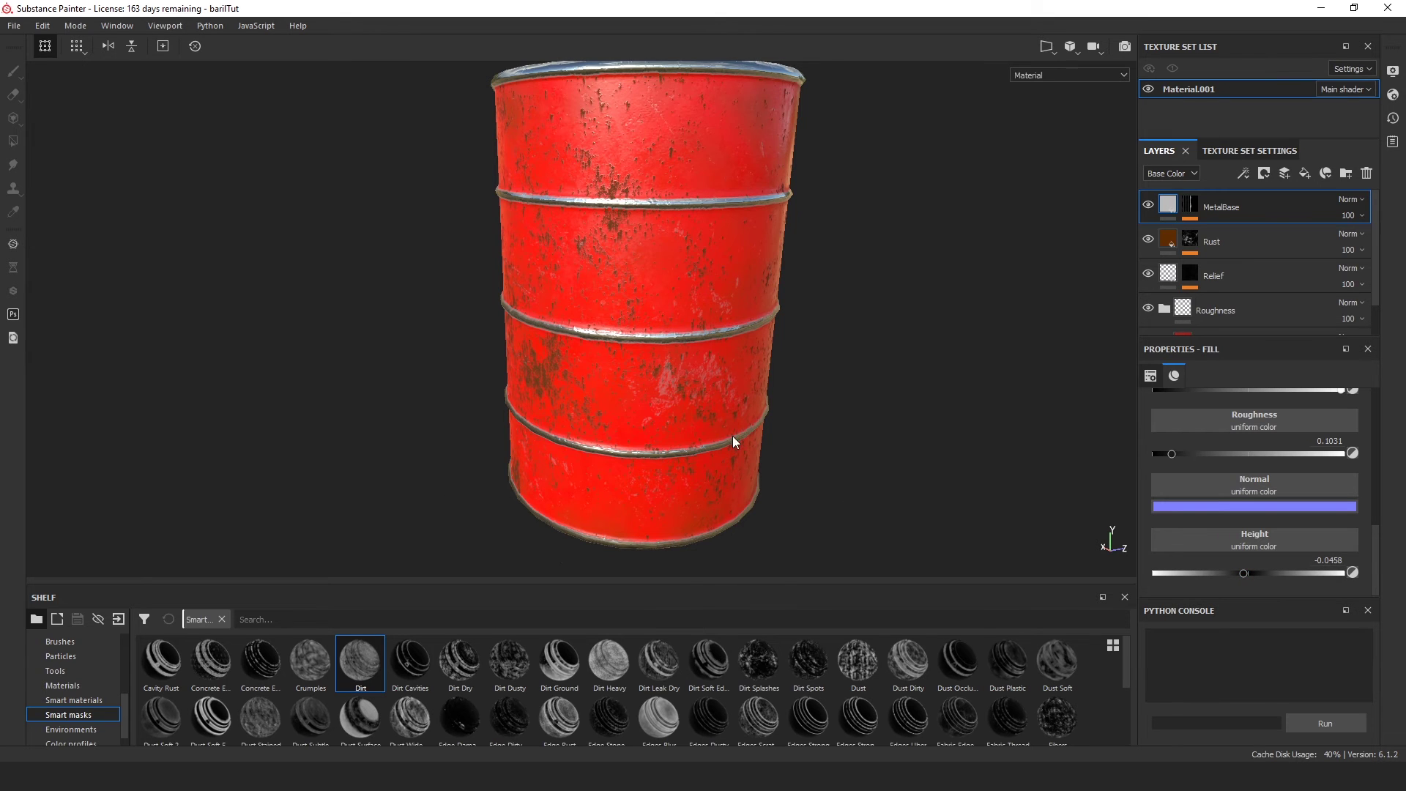
scroll(752, 398, "up", 5)
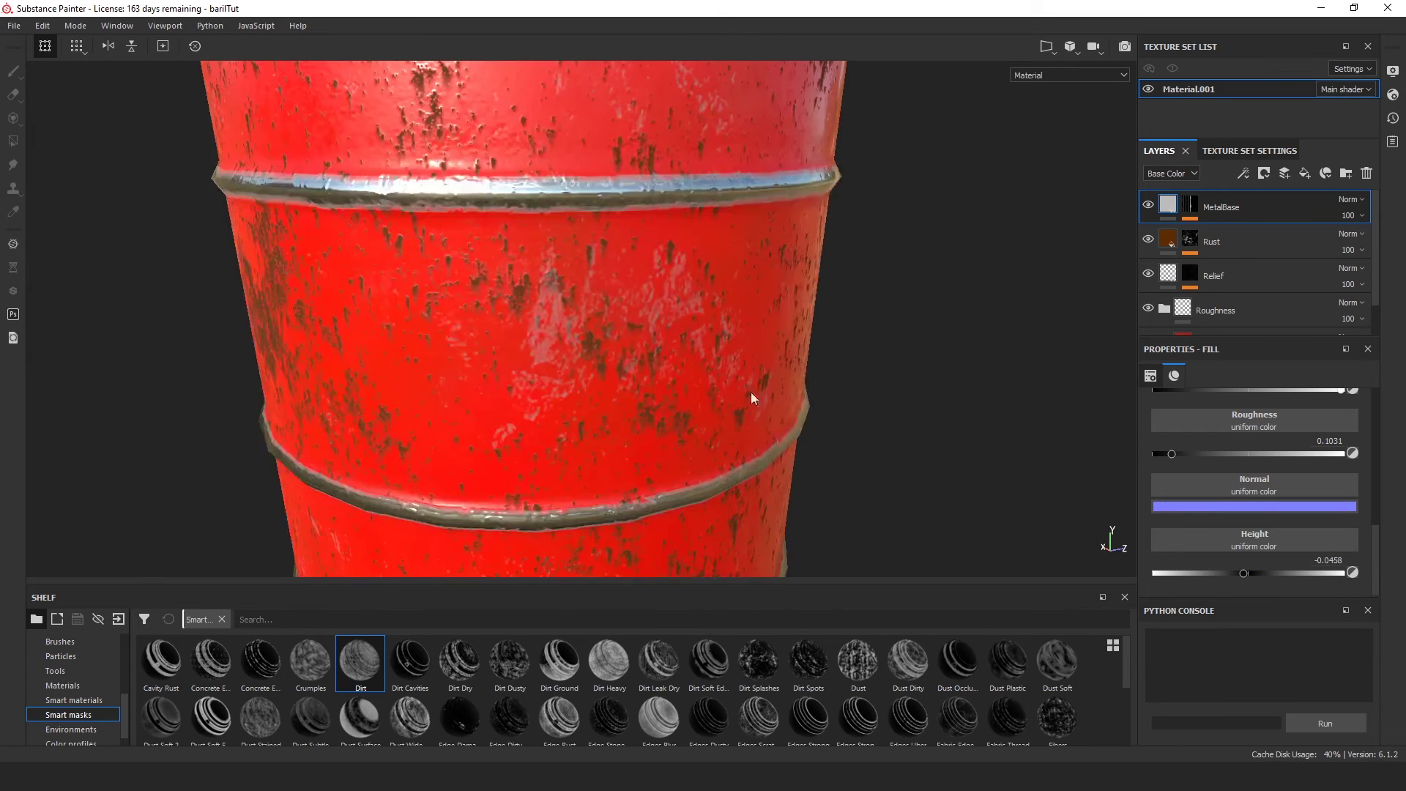
left_click_drag(752, 398, 453, 380, "alt")
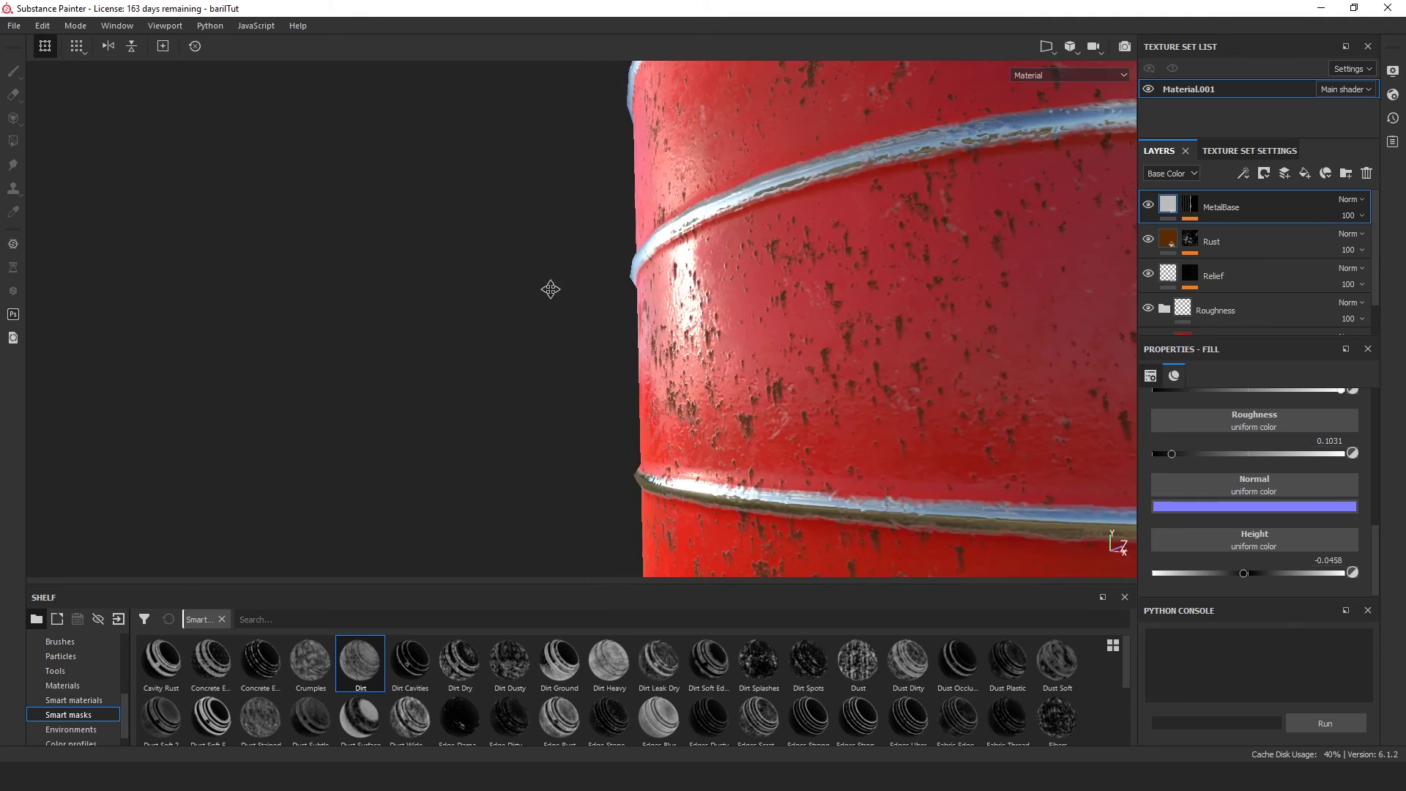
middle_click_drag(549, 288, 272, 395, "alt")
left_click_drag(272, 395, 355, 442, "alt")
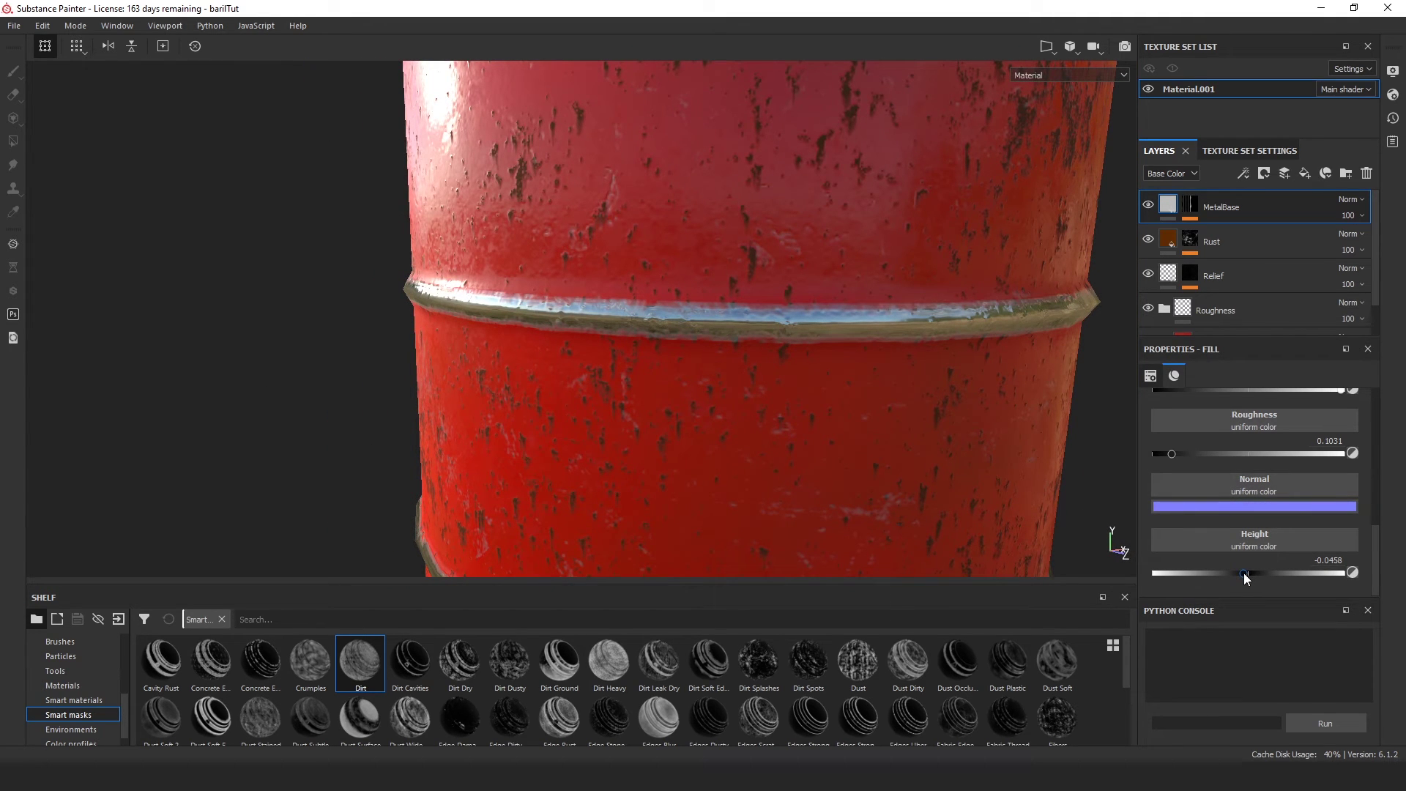
left_click_drag(1244, 573, 1239, 574)
scroll(850, 418, "down", 5)
left_click_drag(851, 417, 901, 410, "alt")
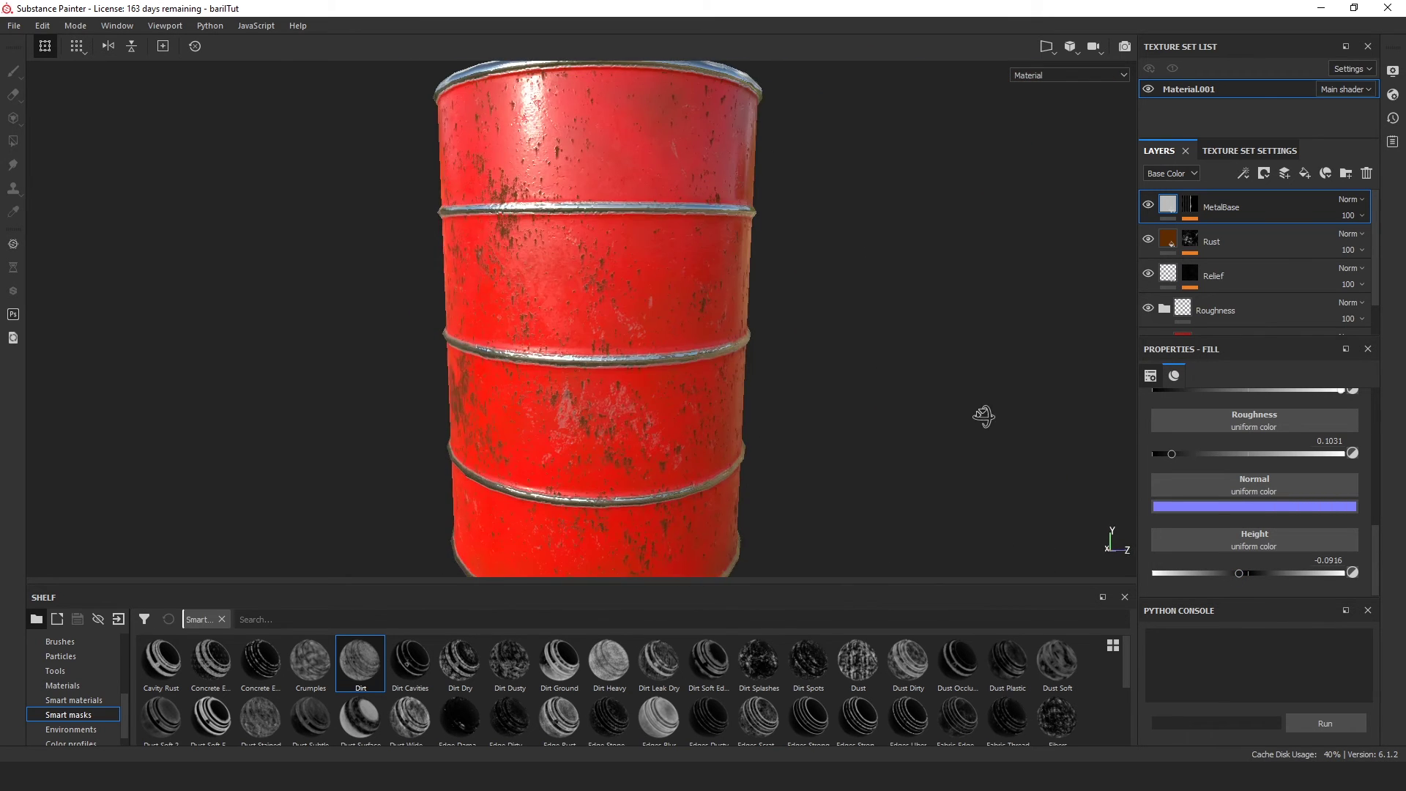
Set the Wear Contrast of the Metal Edge Wear generator on the MetalBase mask to 0.88.
left_click_drag(1200, 213, 1201, 214)
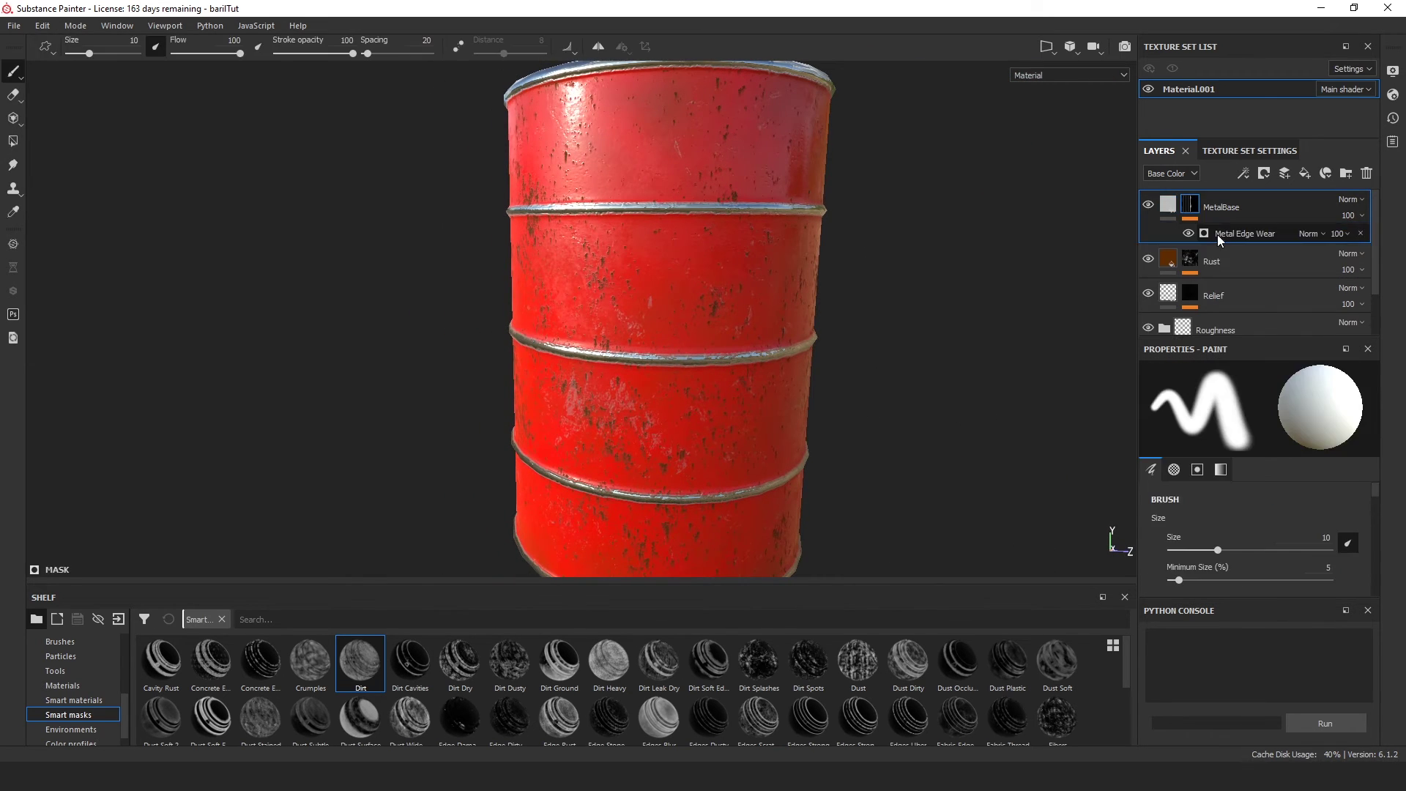
left_click(1222, 237)
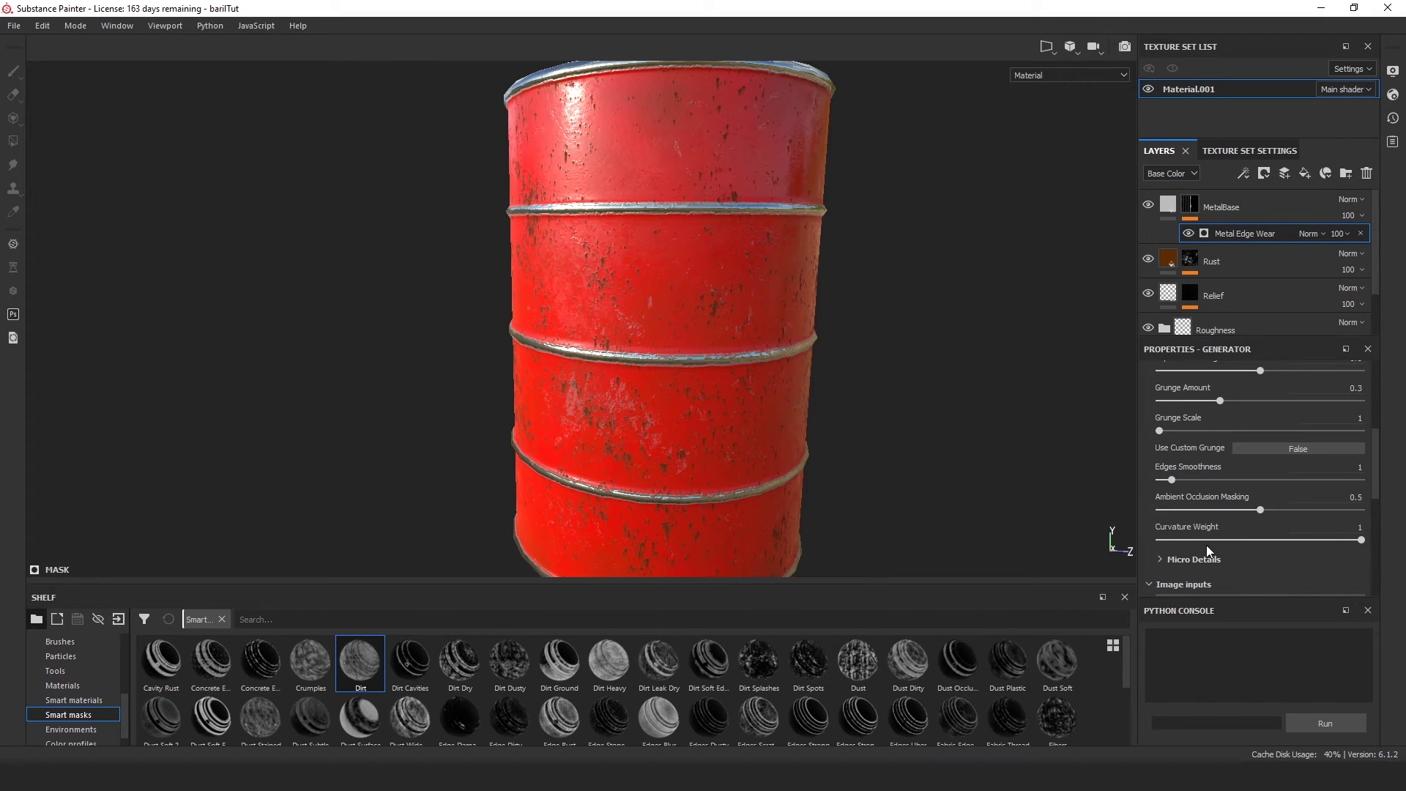
scroll(1248, 492, "up", 3)
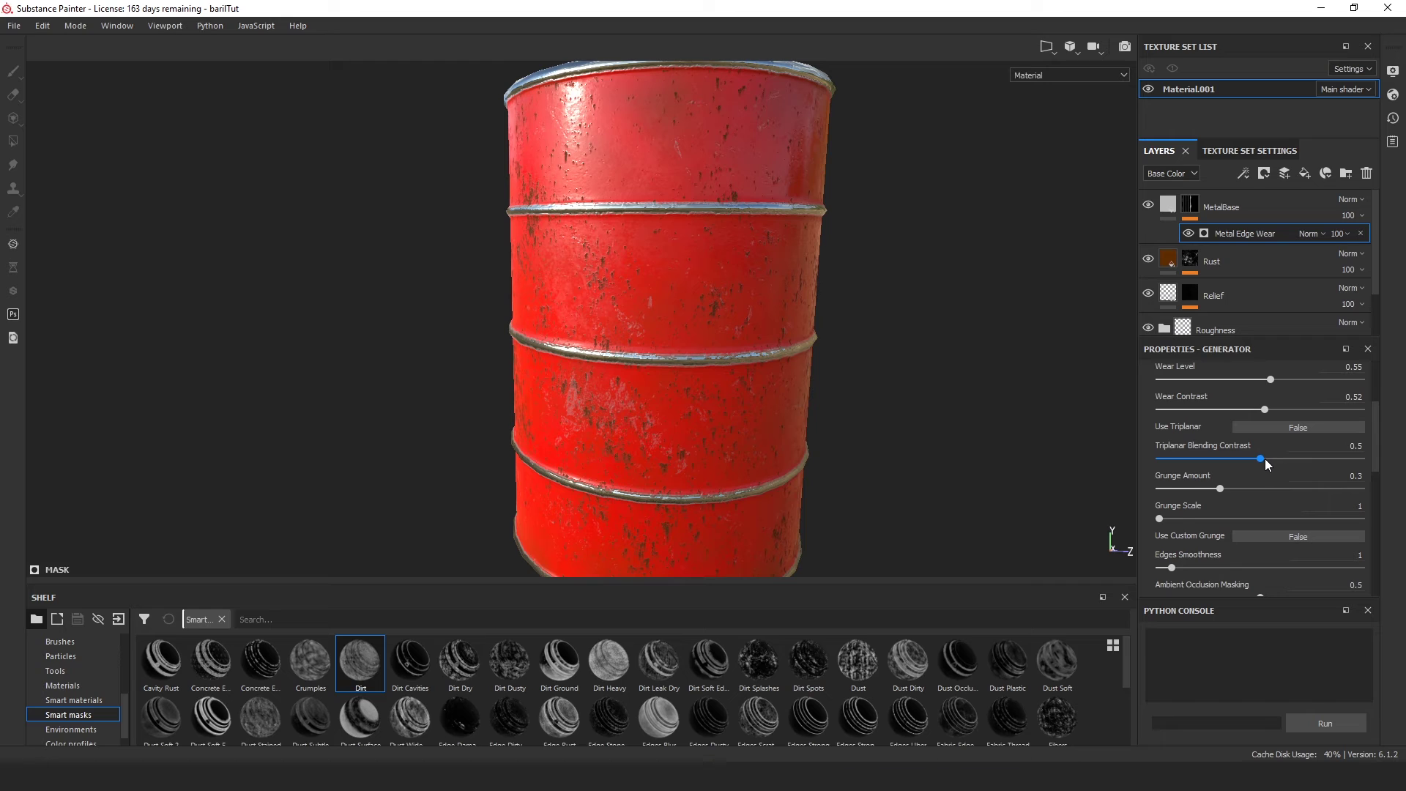
scroll(1264, 459, "up", 1)
left_click_drag(1265, 453, 1363, 454)
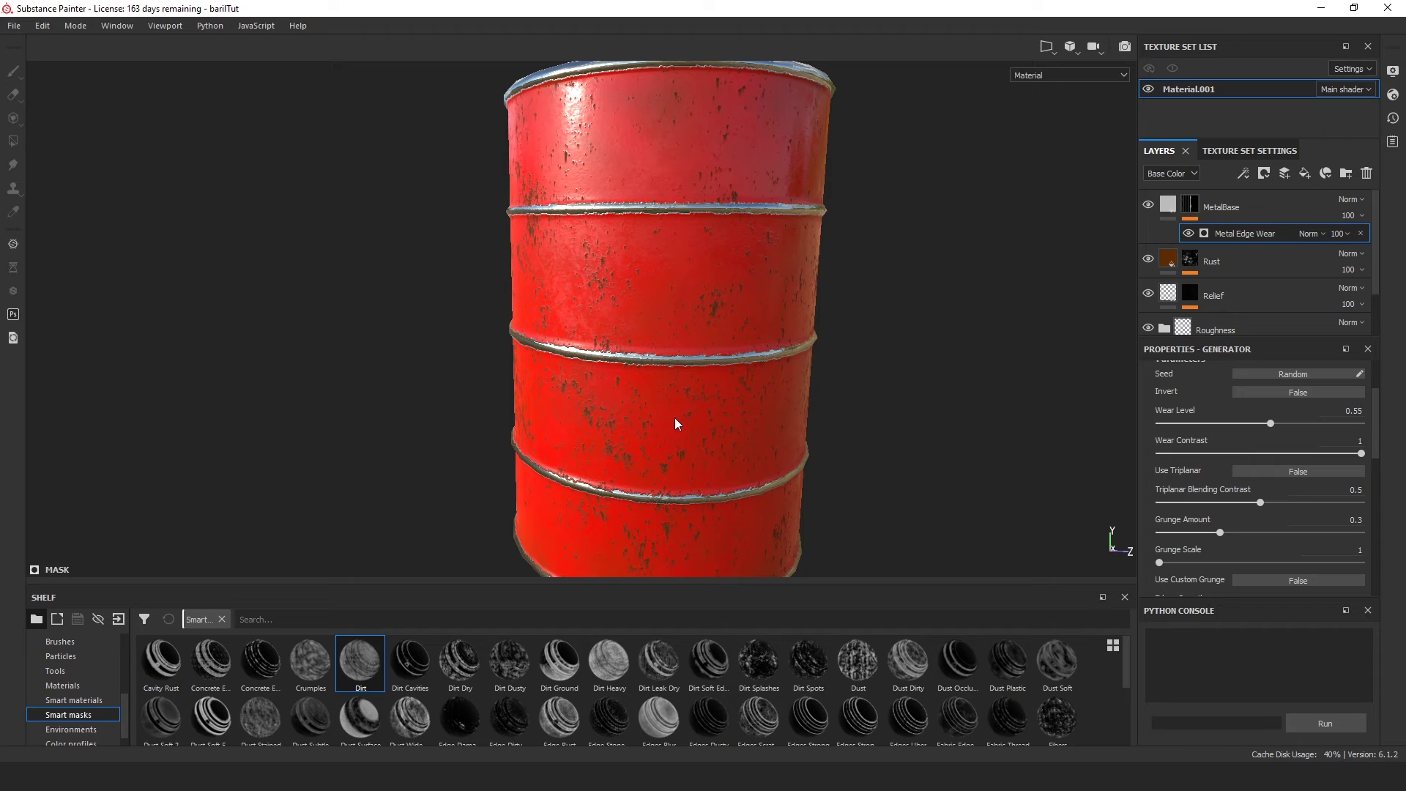
scroll(797, 336, "up", 3)
left_click_drag(799, 335, 963, 374, "alt")
scroll(916, 368, "down", 4)
scroll(857, 359, "up", 5)
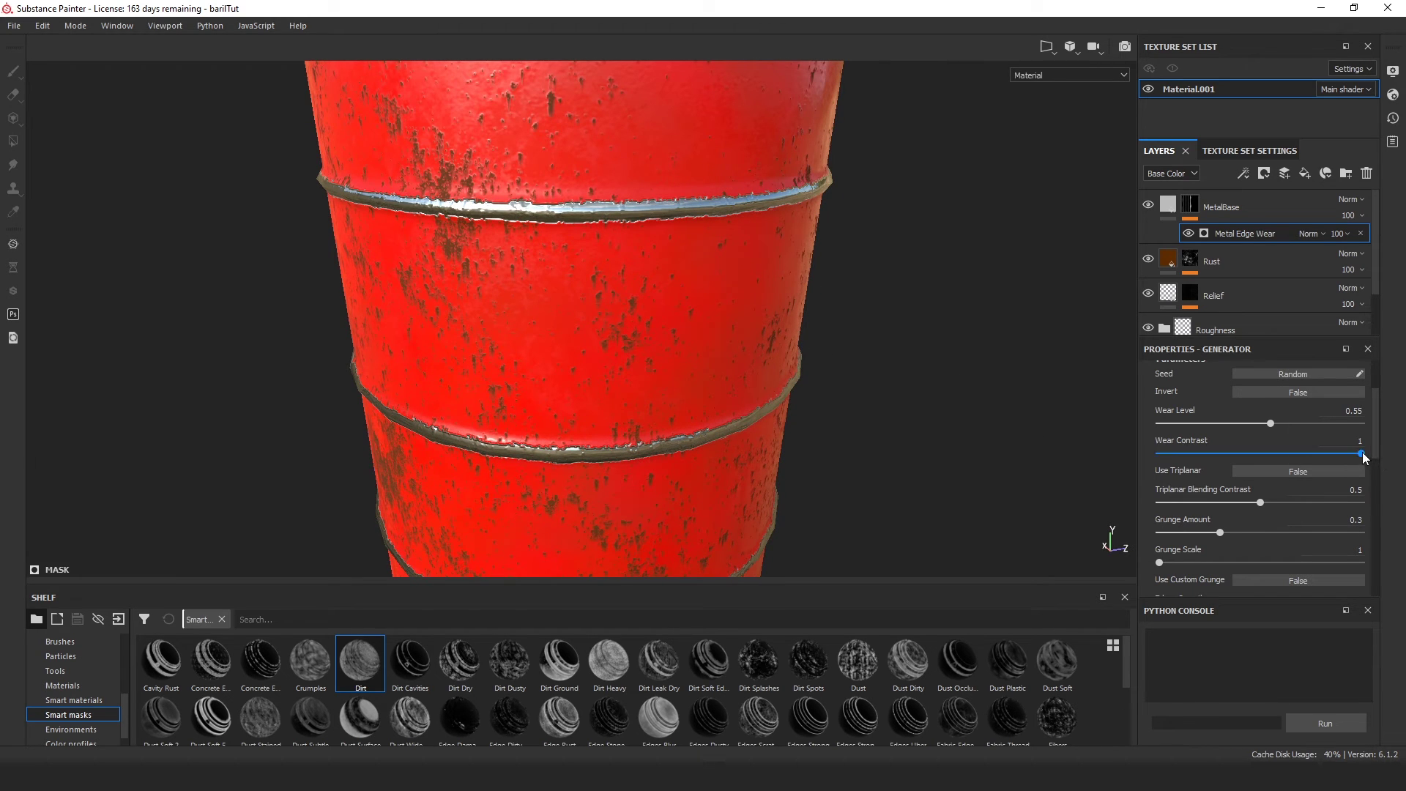
left_click_drag(1361, 456, 1339, 466)
scroll(821, 379, "down", 4)
left_click_drag(890, 399, 927, 446, "alt")
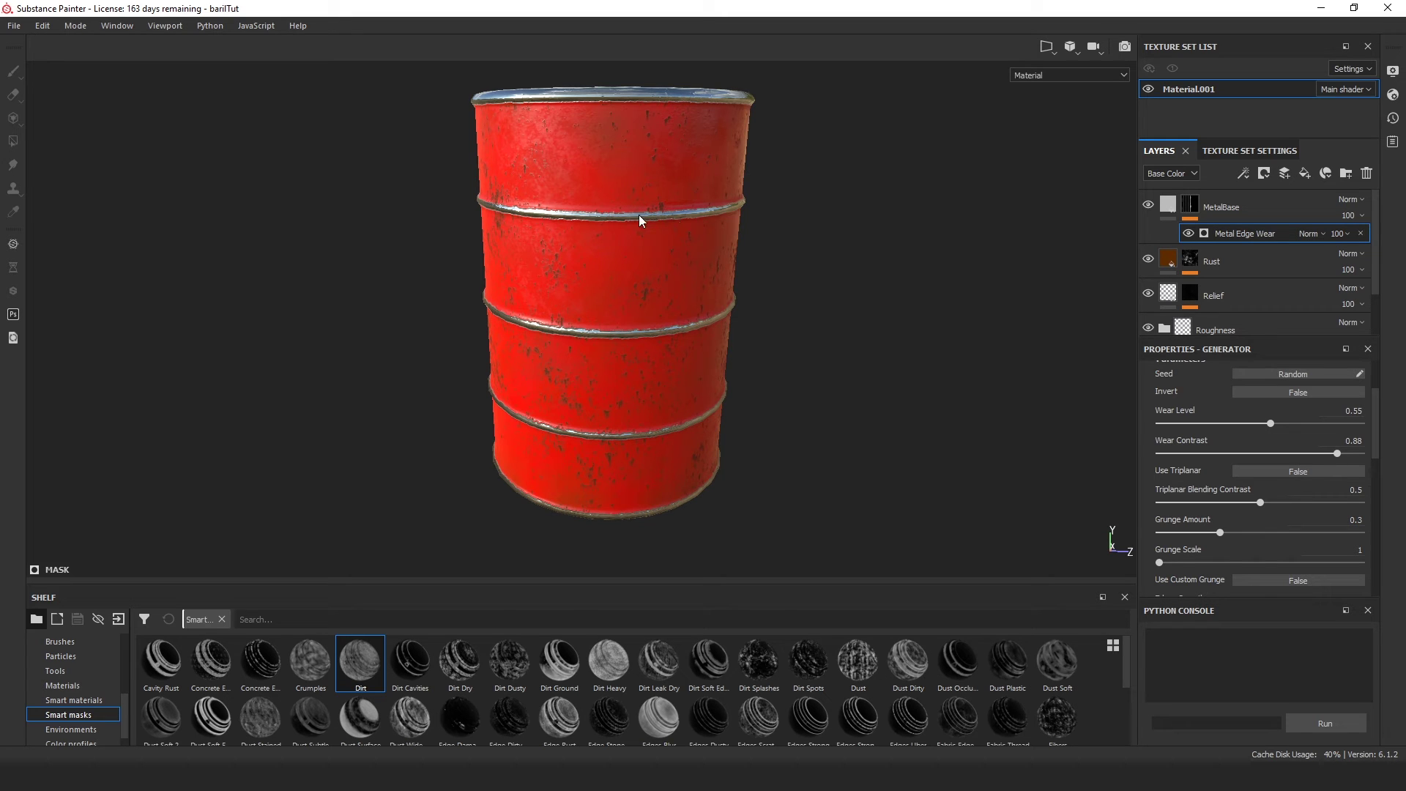
left_click_drag(881, 477, 958, 518, "alt")
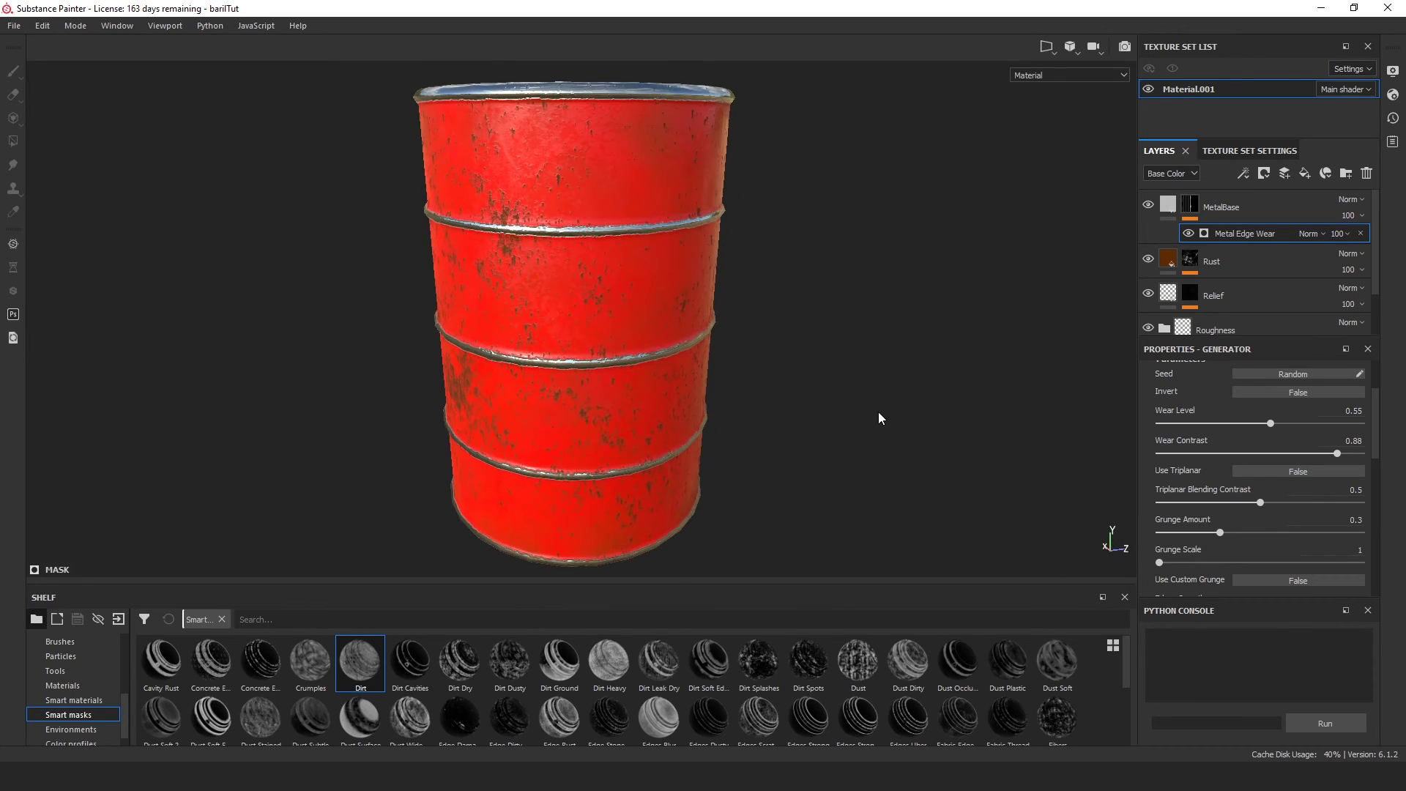
scroll(877, 410, "down", 1)
Create a folder named Metal above the MetalBase layer and move MetalBase into it.
left_click(1216, 208)
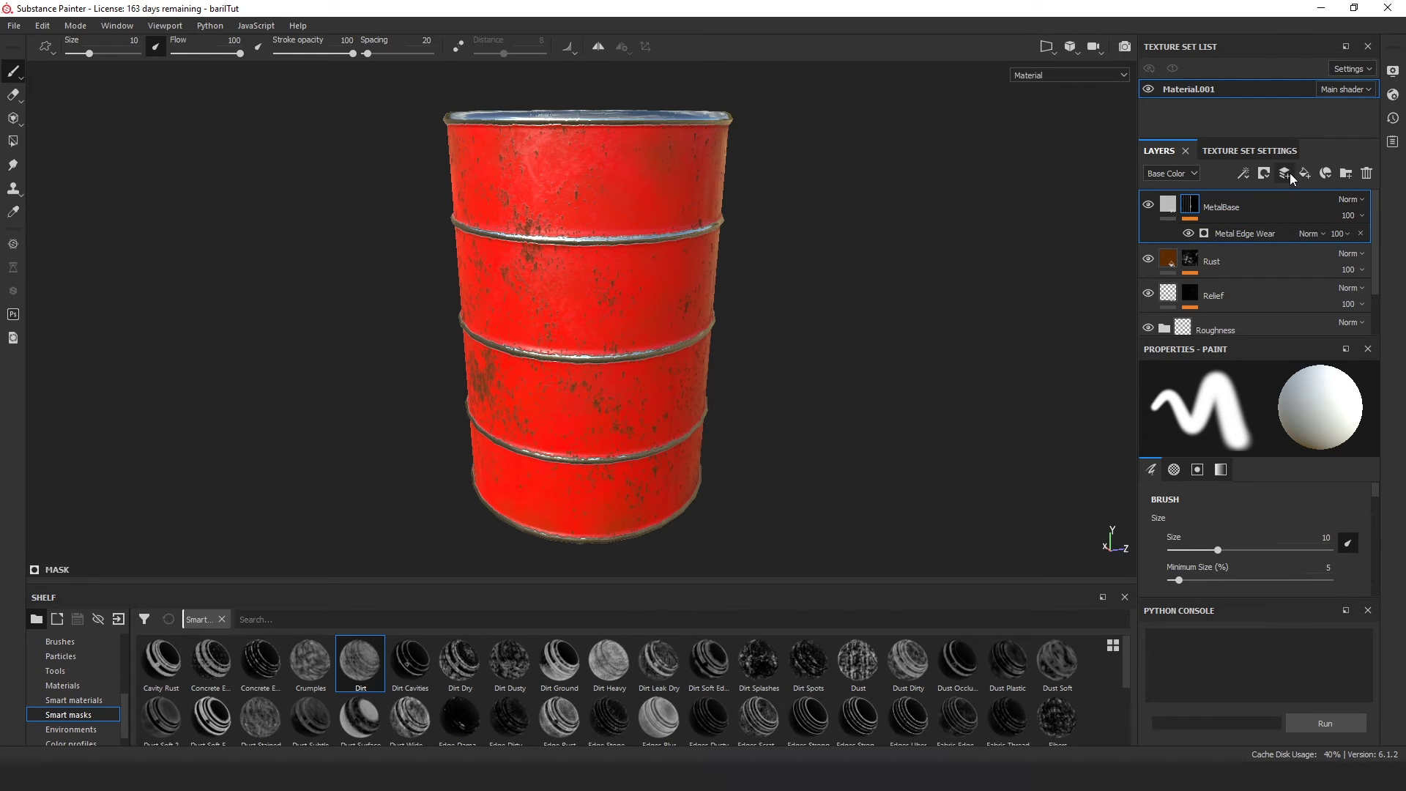
left_click(1341, 174)
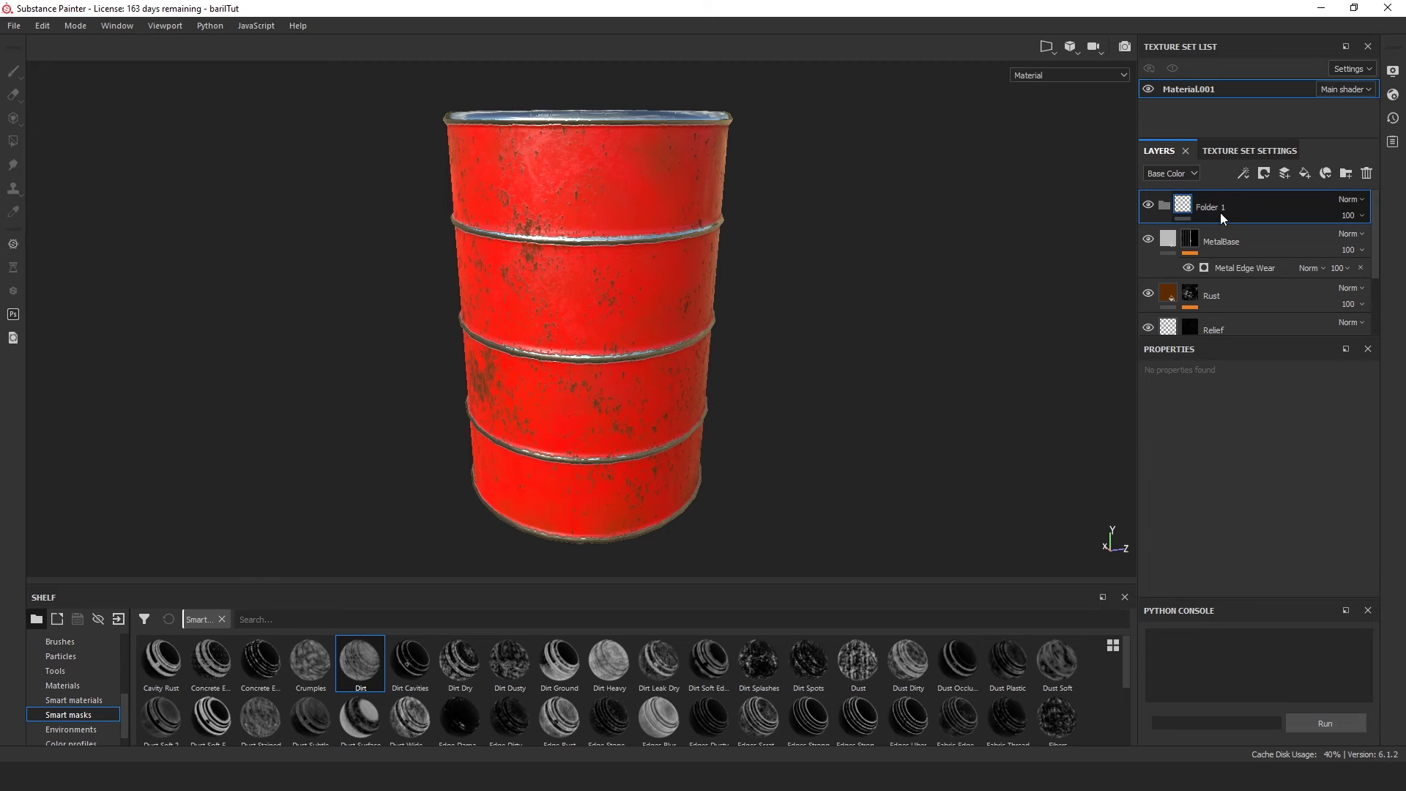
type("Metal")
key("Return")
left_click(1210, 248)
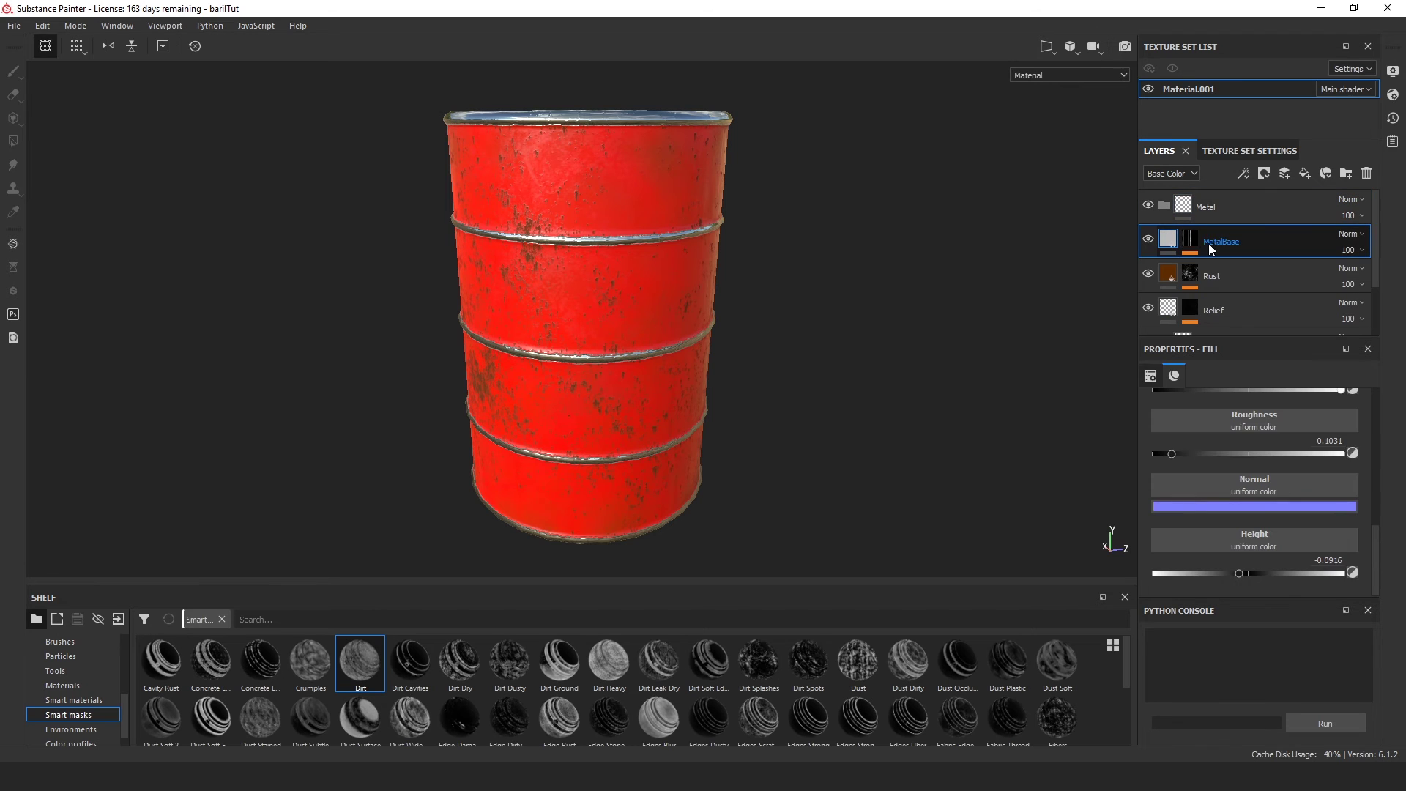
left_click_drag(1216, 246, 1213, 205)
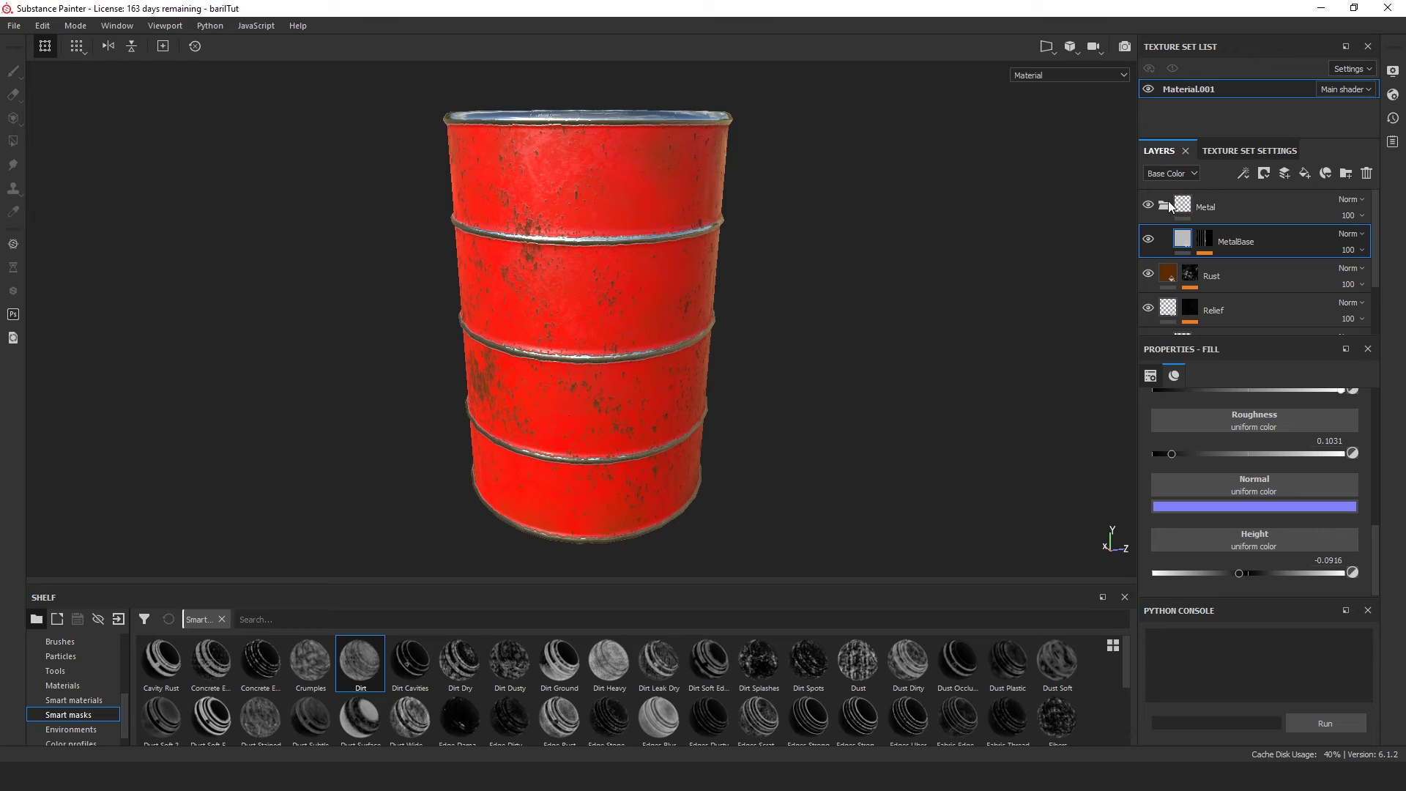
left_click(1165, 206)
Add a black mask to the Metal folder and give it a Dirt generator.
right_click(1179, 206)
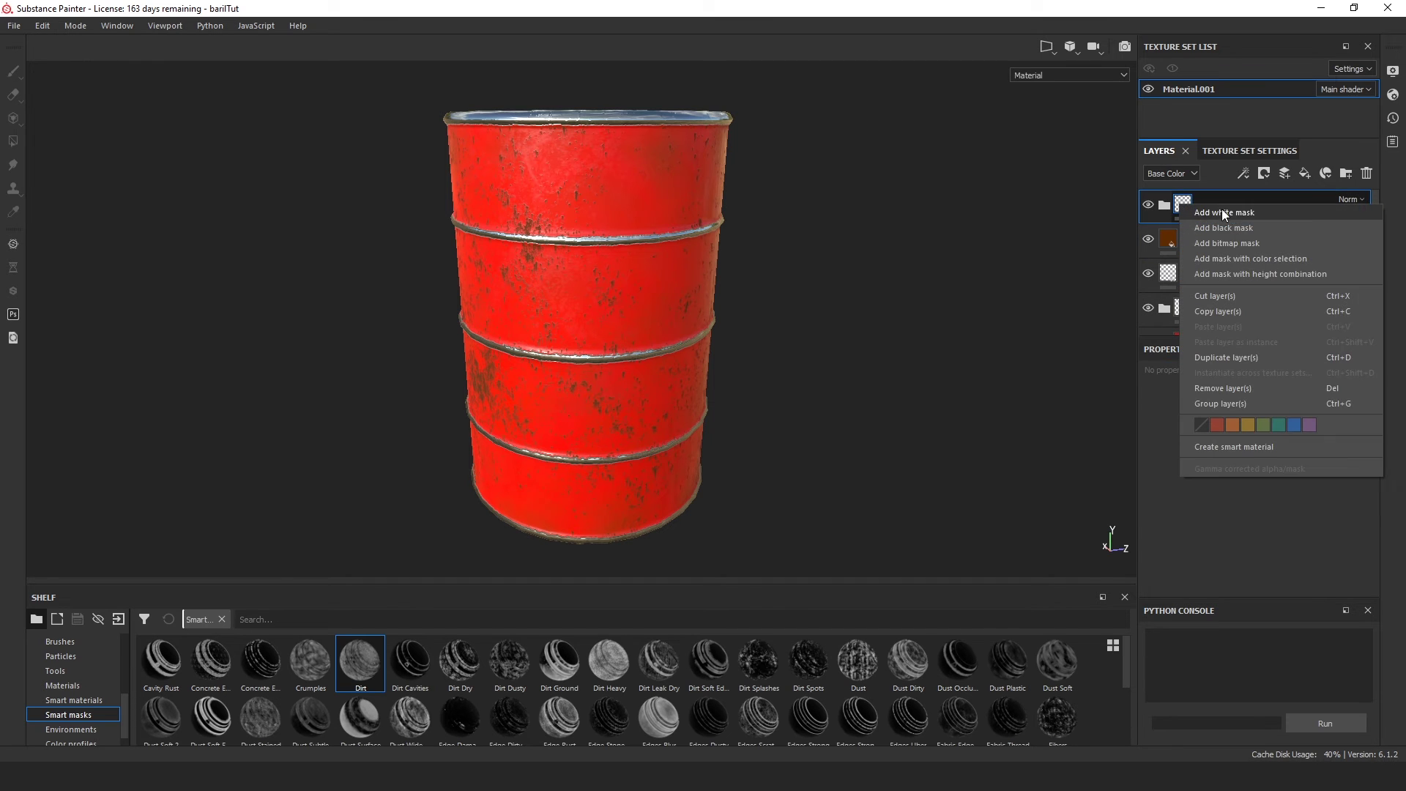
left_click(1254, 230)
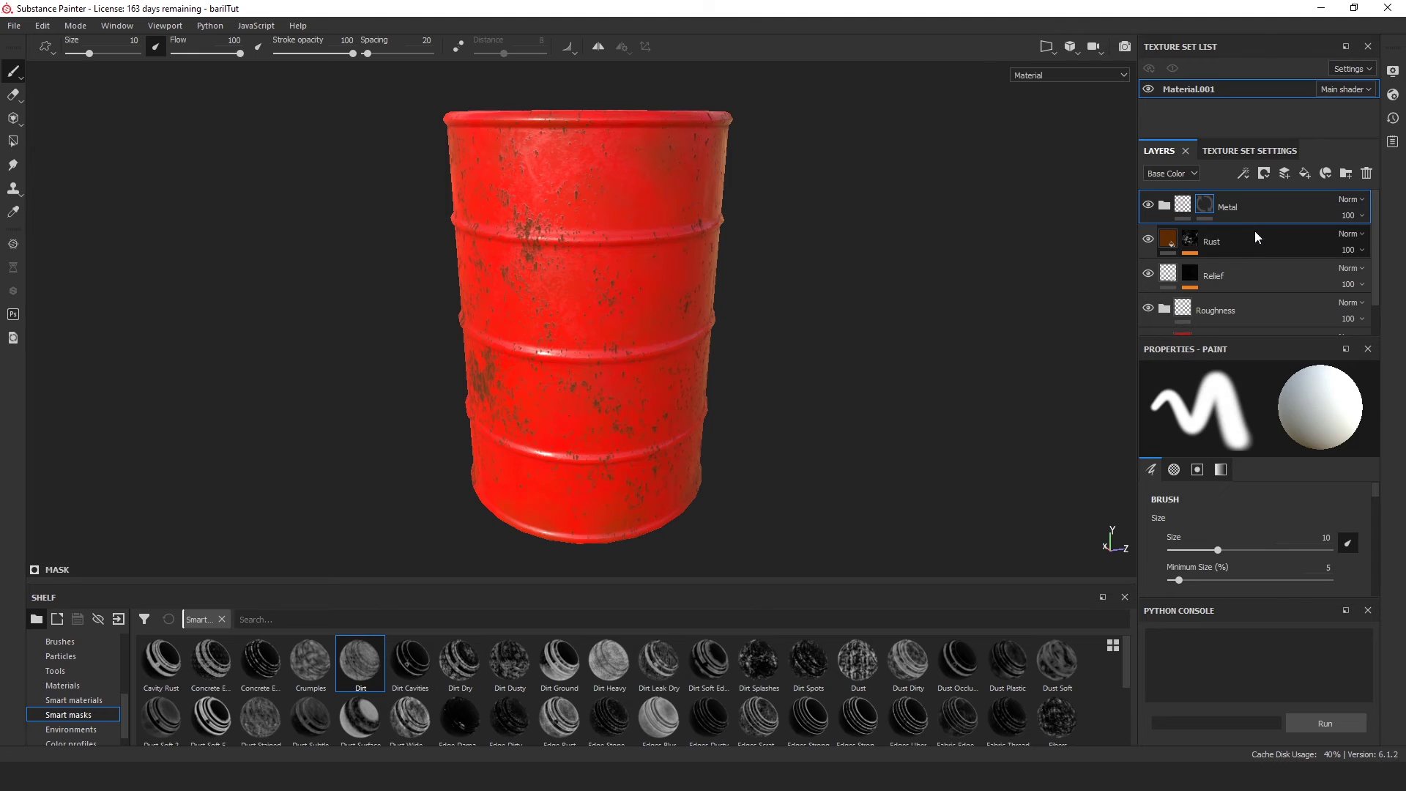
right_click(1207, 204)
left_click(1272, 493)
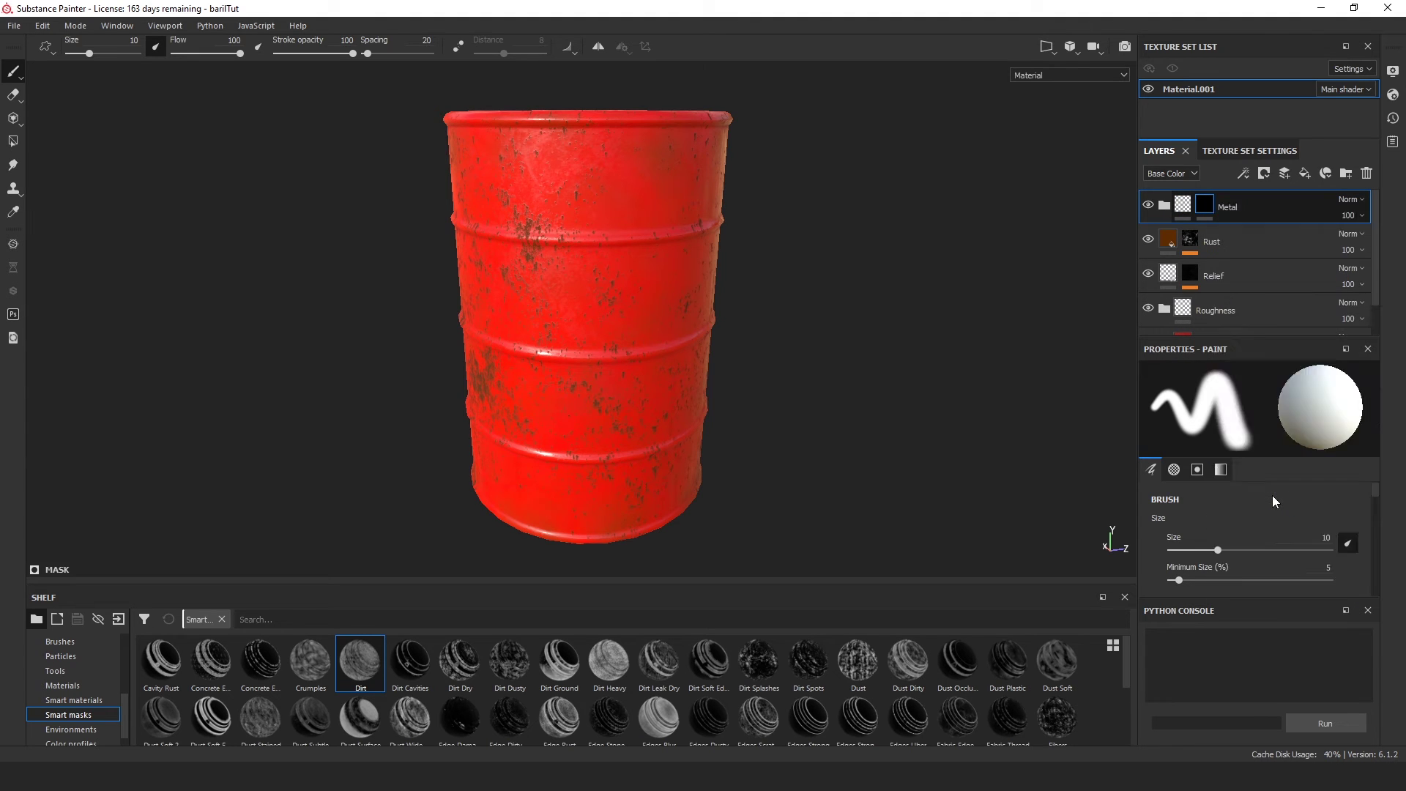
left_click(1254, 403)
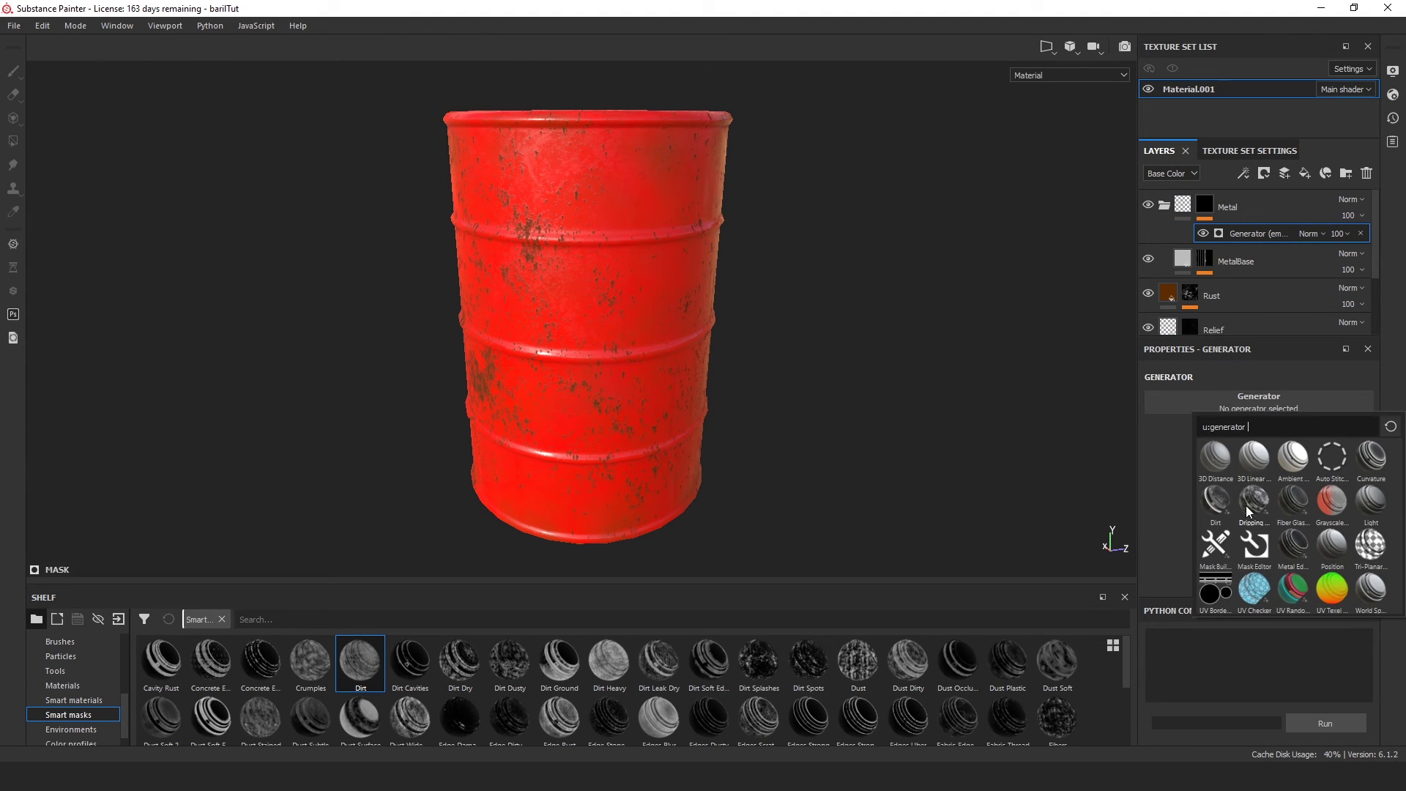
left_click(1212, 509)
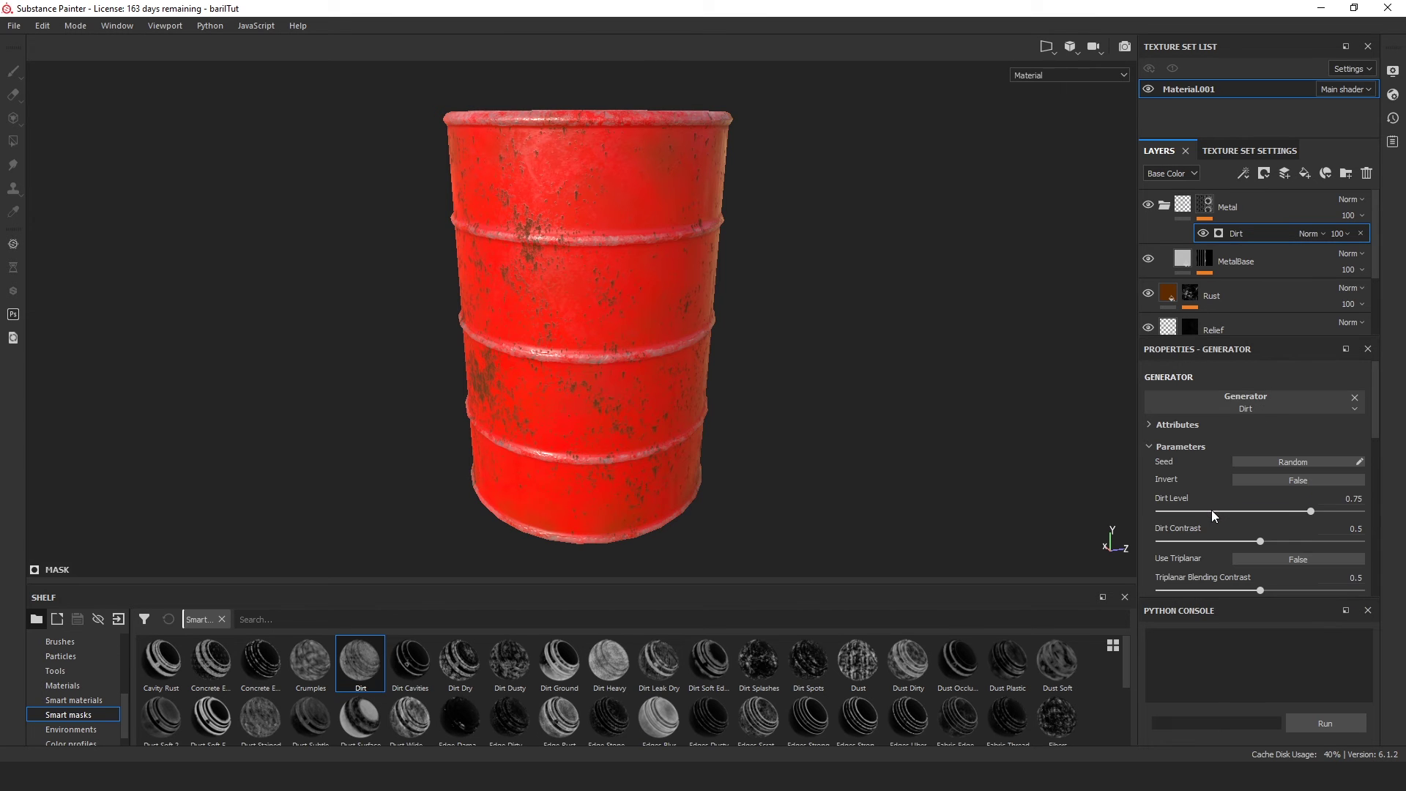
Set the Dirt generator's Dirt Contrast to 0.97 on the Metal folder's mask.
scroll(769, 335, "up", 3)
scroll(770, 330, "up", 2)
scroll(791, 336, "down", 3)
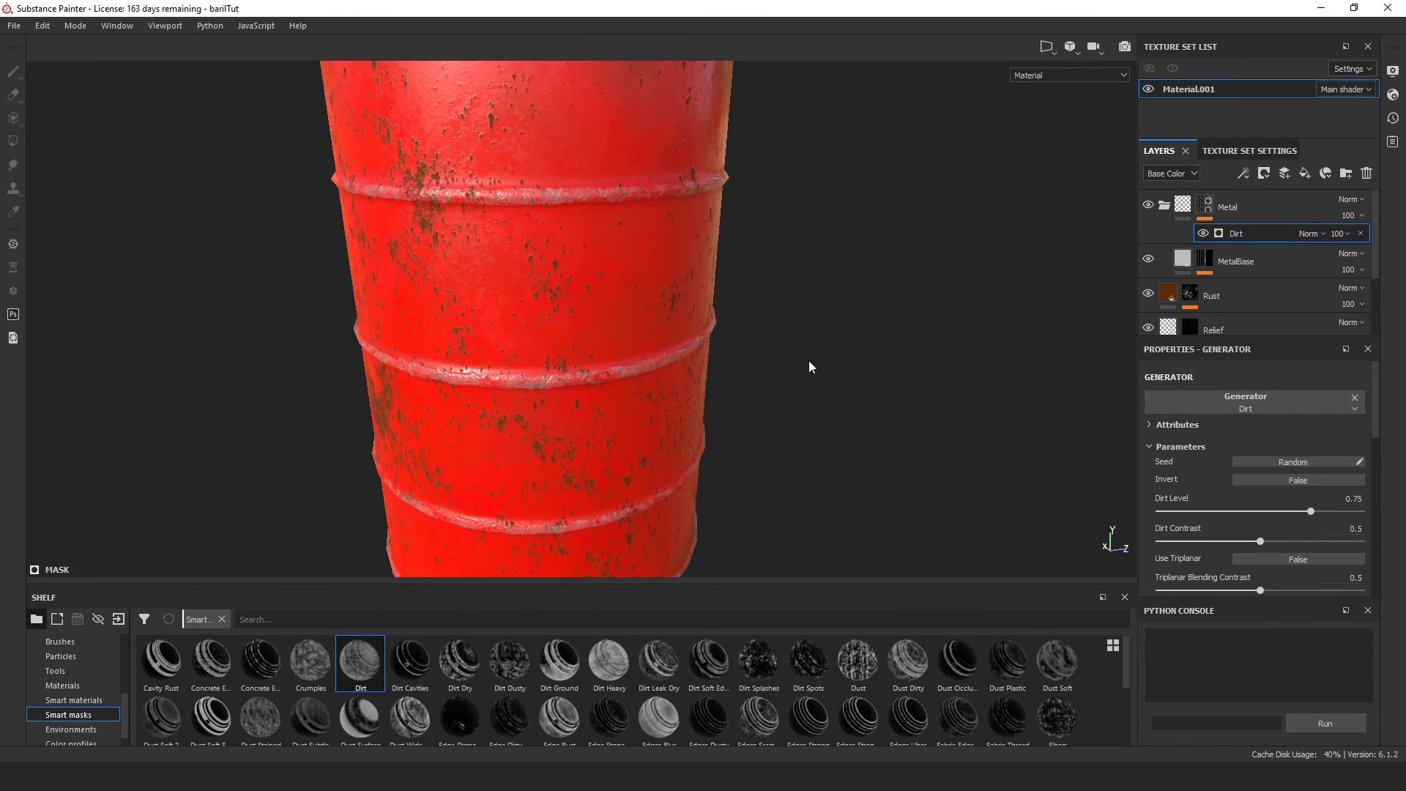
left_click_drag(810, 361, 700, 323, "alt")
scroll(791, 323, "down", 5)
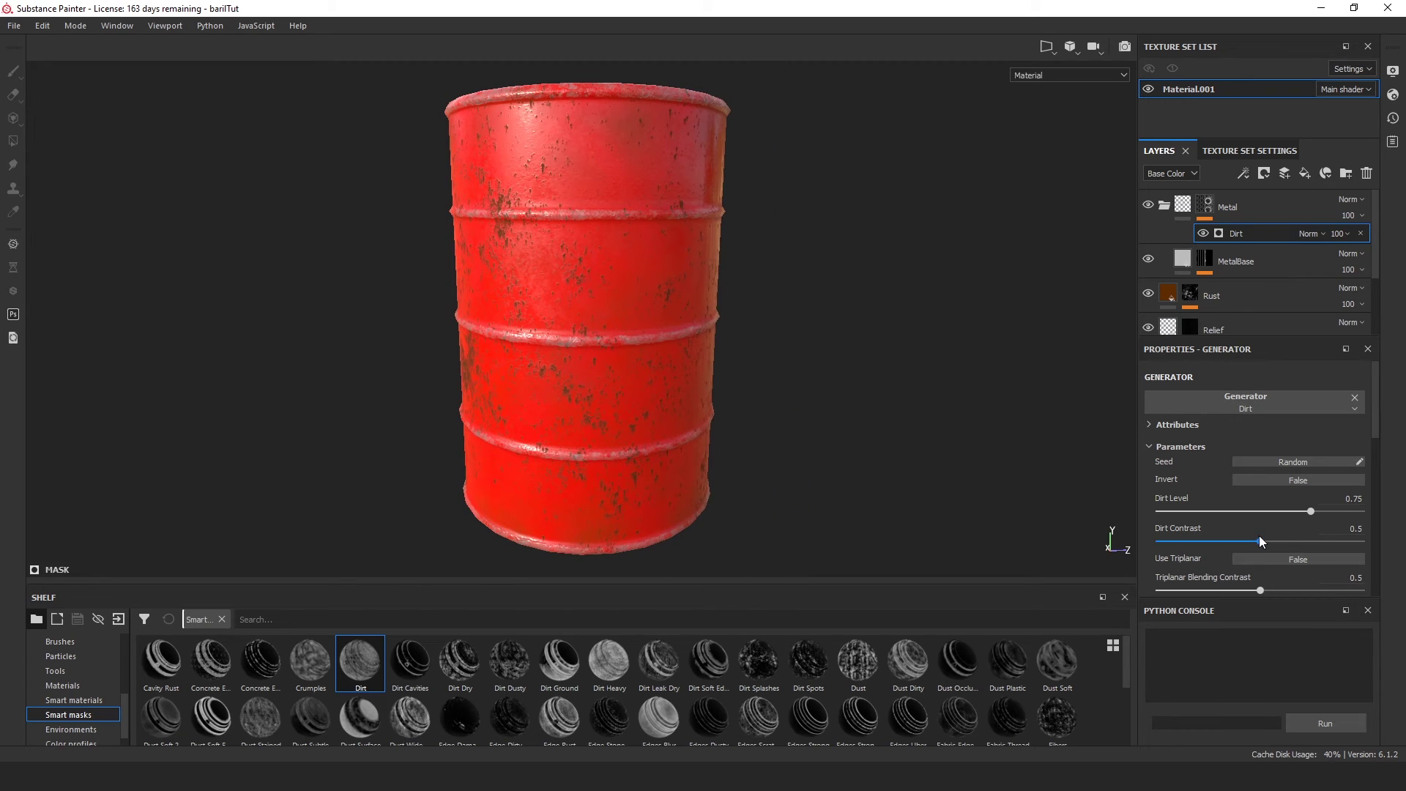
left_click_drag(1261, 544, 1400, 543)
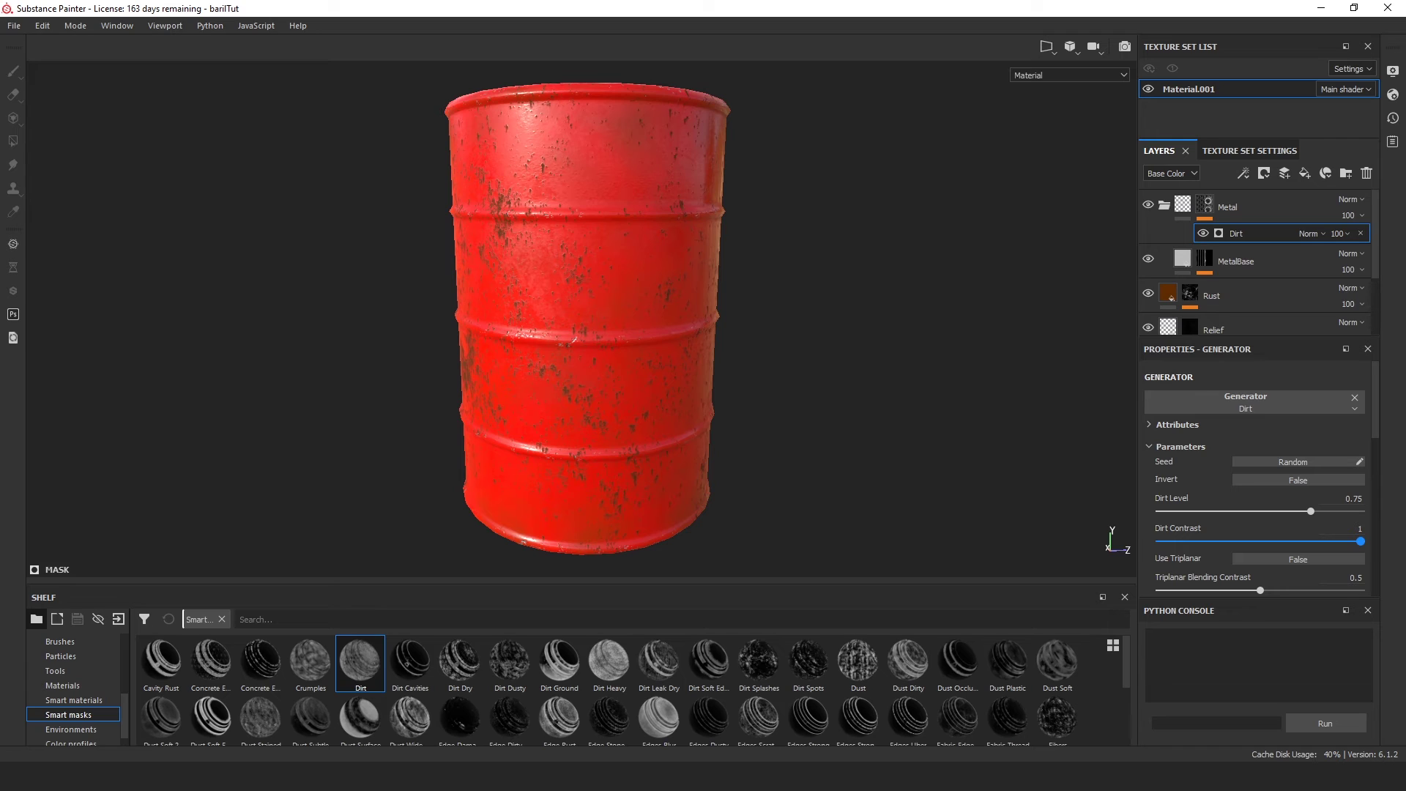
left_click(1356, 546)
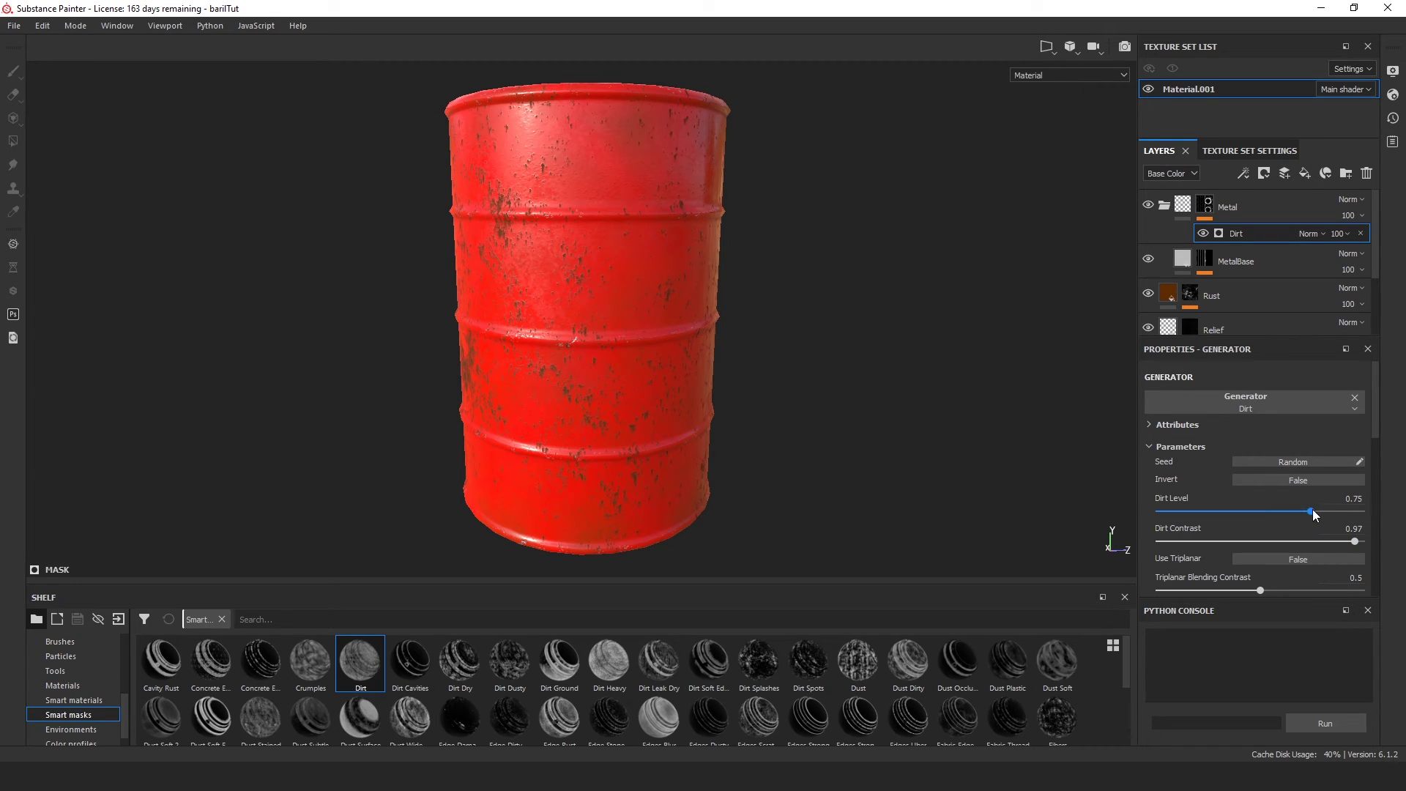
Raise the Dirt generator's Dirt Level to 0.84 so more bare metal is exposed along the barrel's rims.
left_click_drag(1313, 512, 1327, 514)
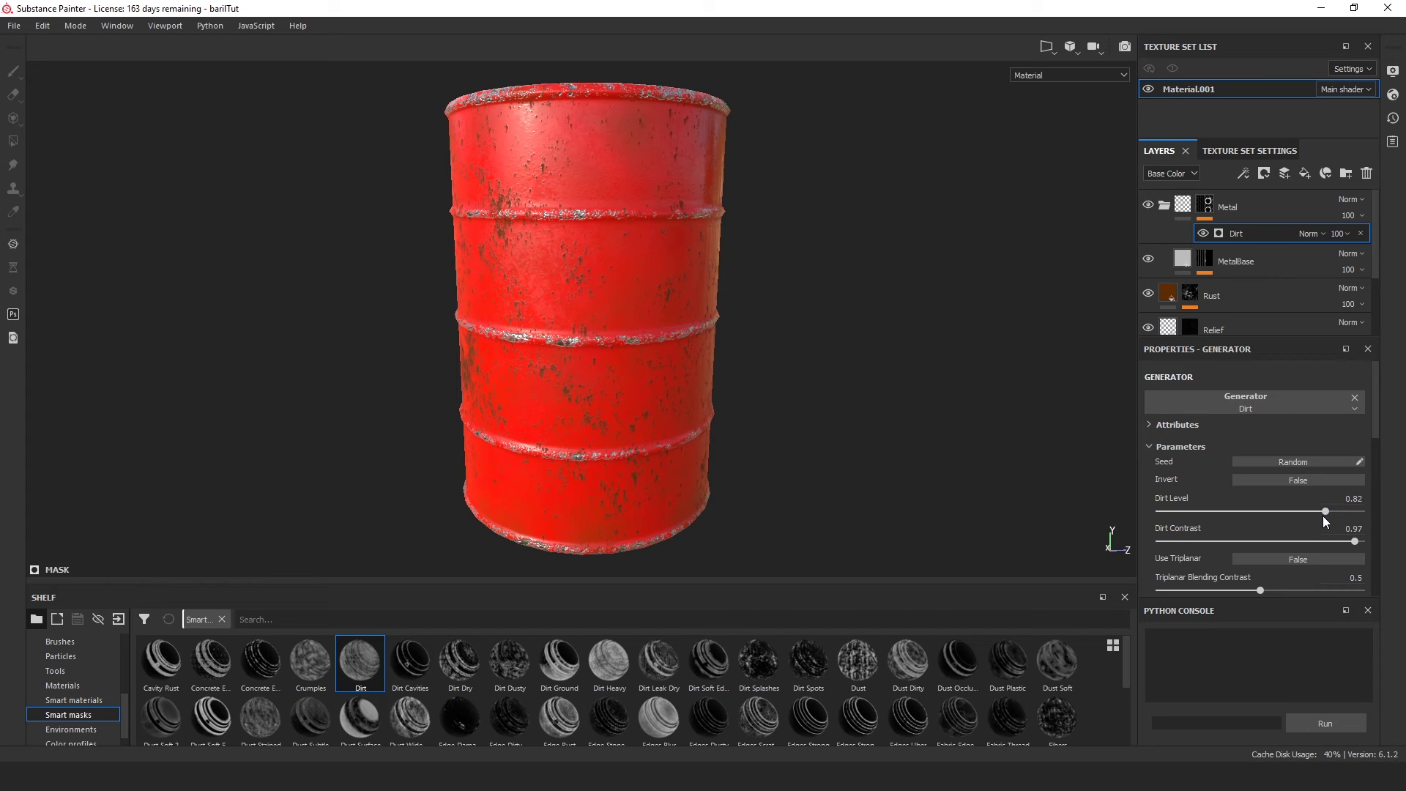
scroll(725, 386, "up", 5)
left_click_drag(895, 390, 832, 404, "alt")
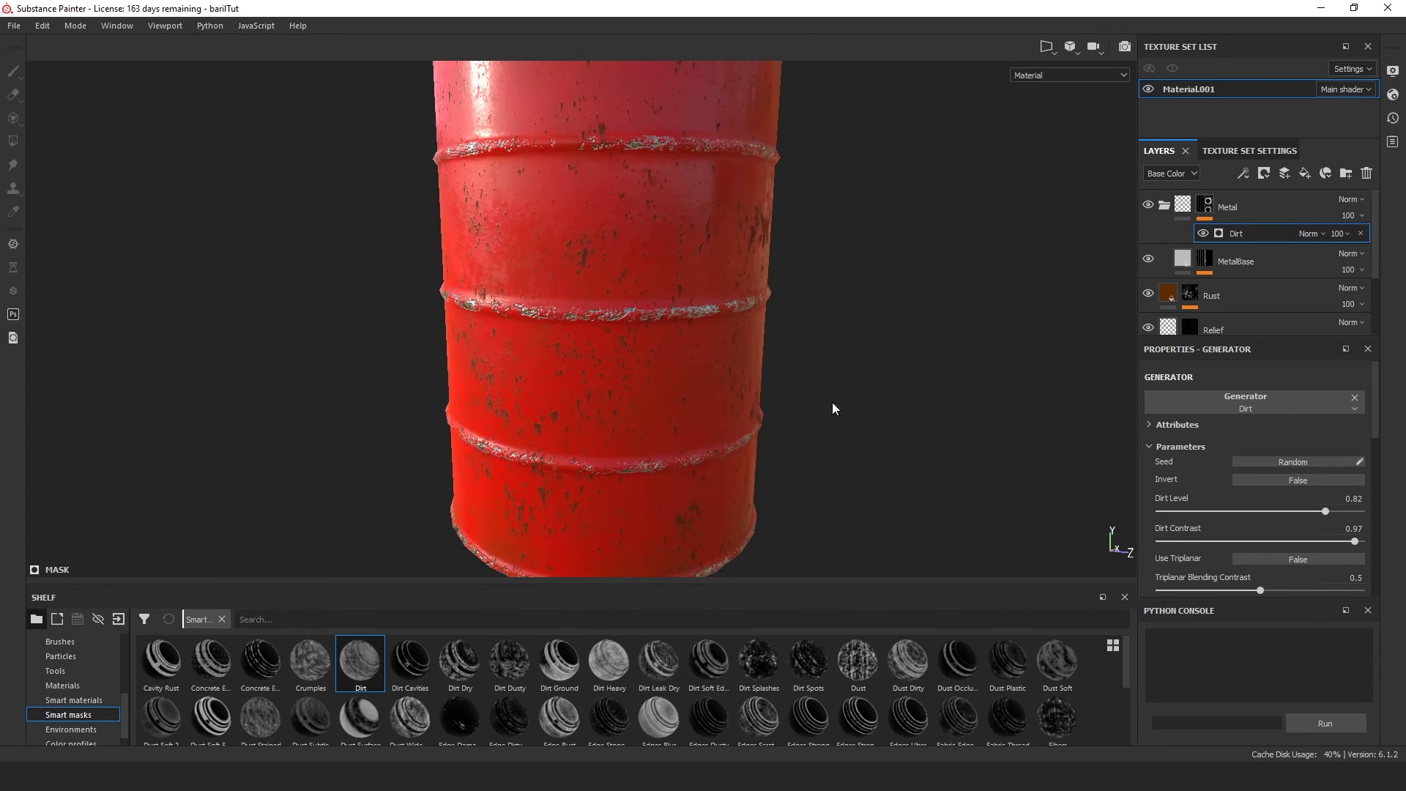
left_click_drag(1325, 512, 1330, 517)
scroll(786, 380, "down", 5)
left_click_drag(785, 379, 1070, 348, "alt")
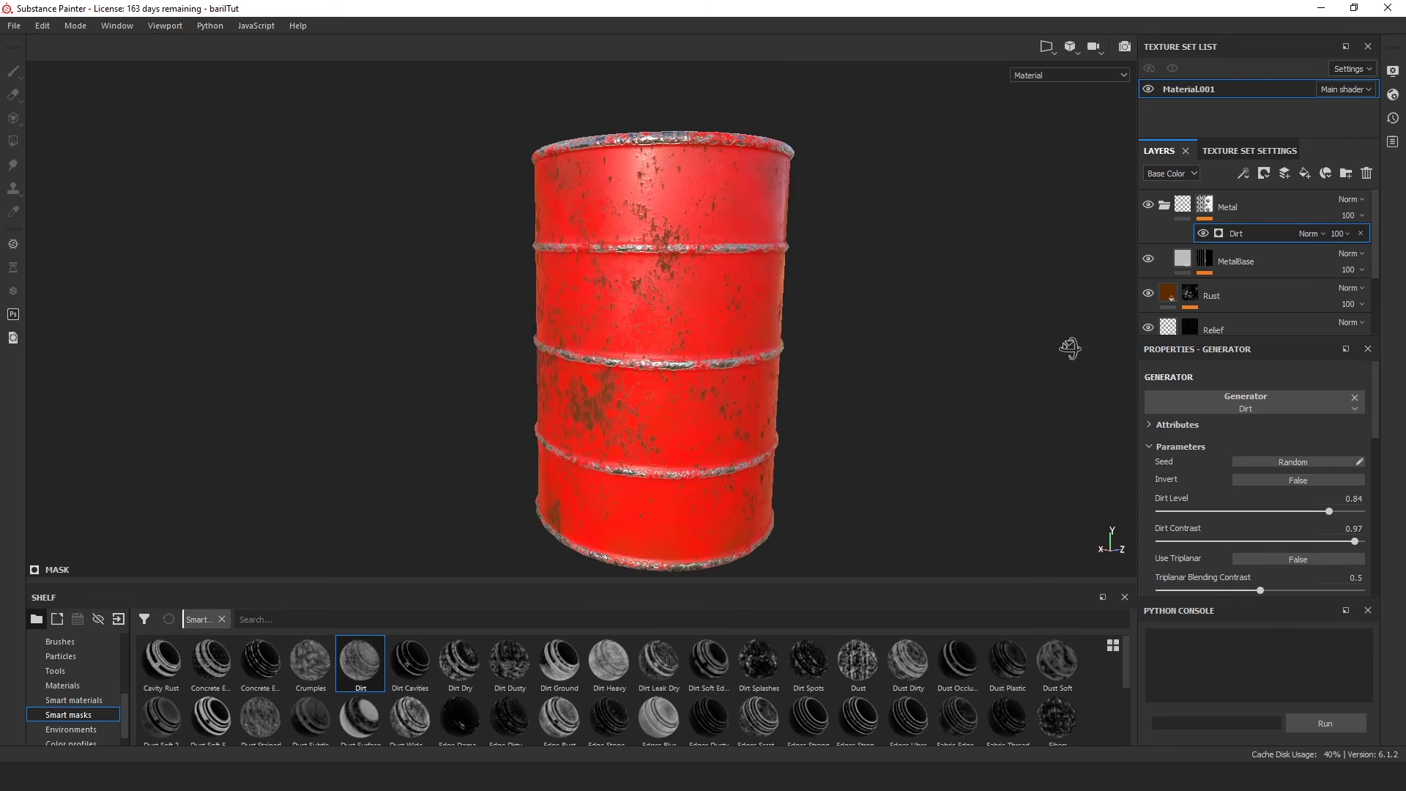
scroll(905, 337, "up", 3)
scroll(905, 336, "down", 5)
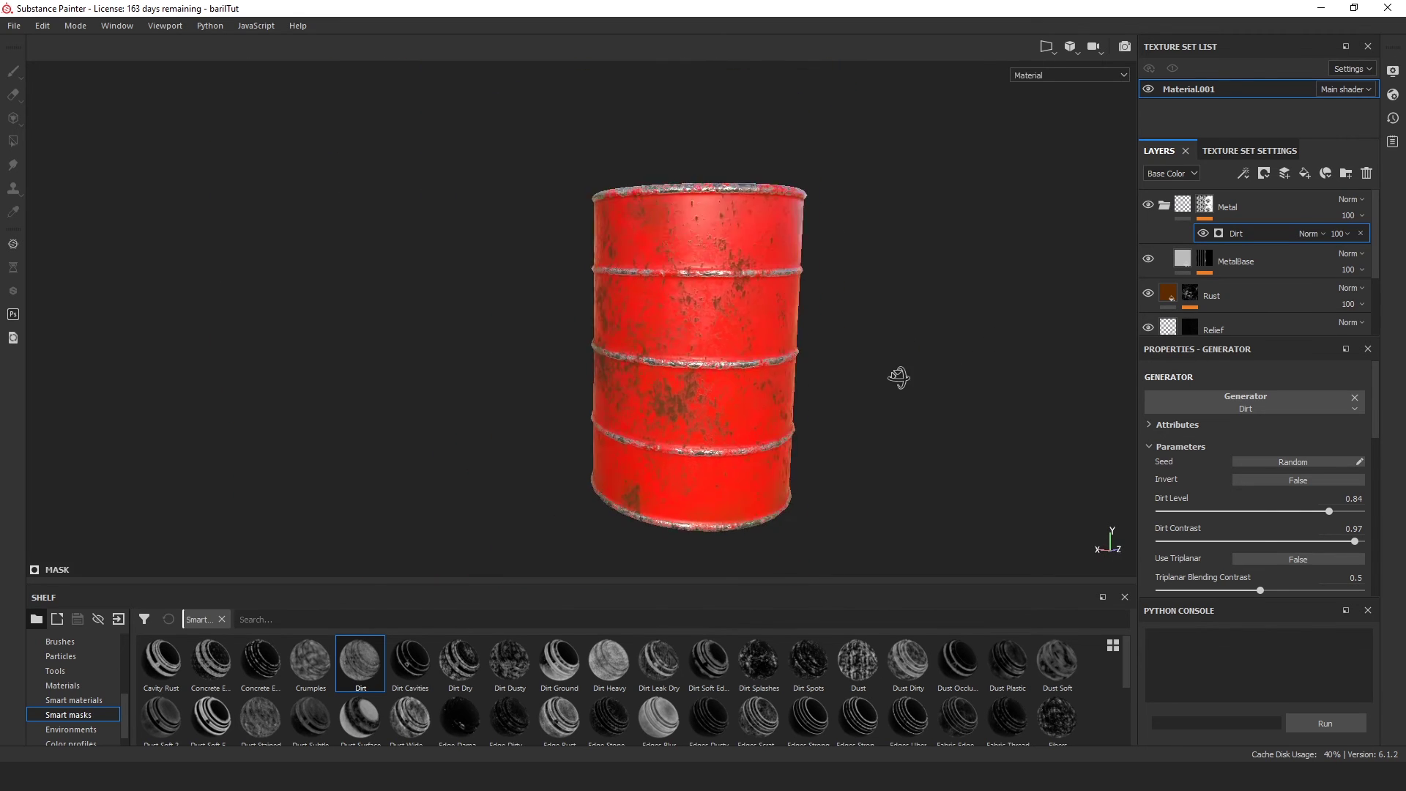
left_click_drag(899, 378, 957, 355, "alt")
Set the Grunge Scale of the Metal folder's Dirt generator to 1.
scroll(1290, 555, "down", 5)
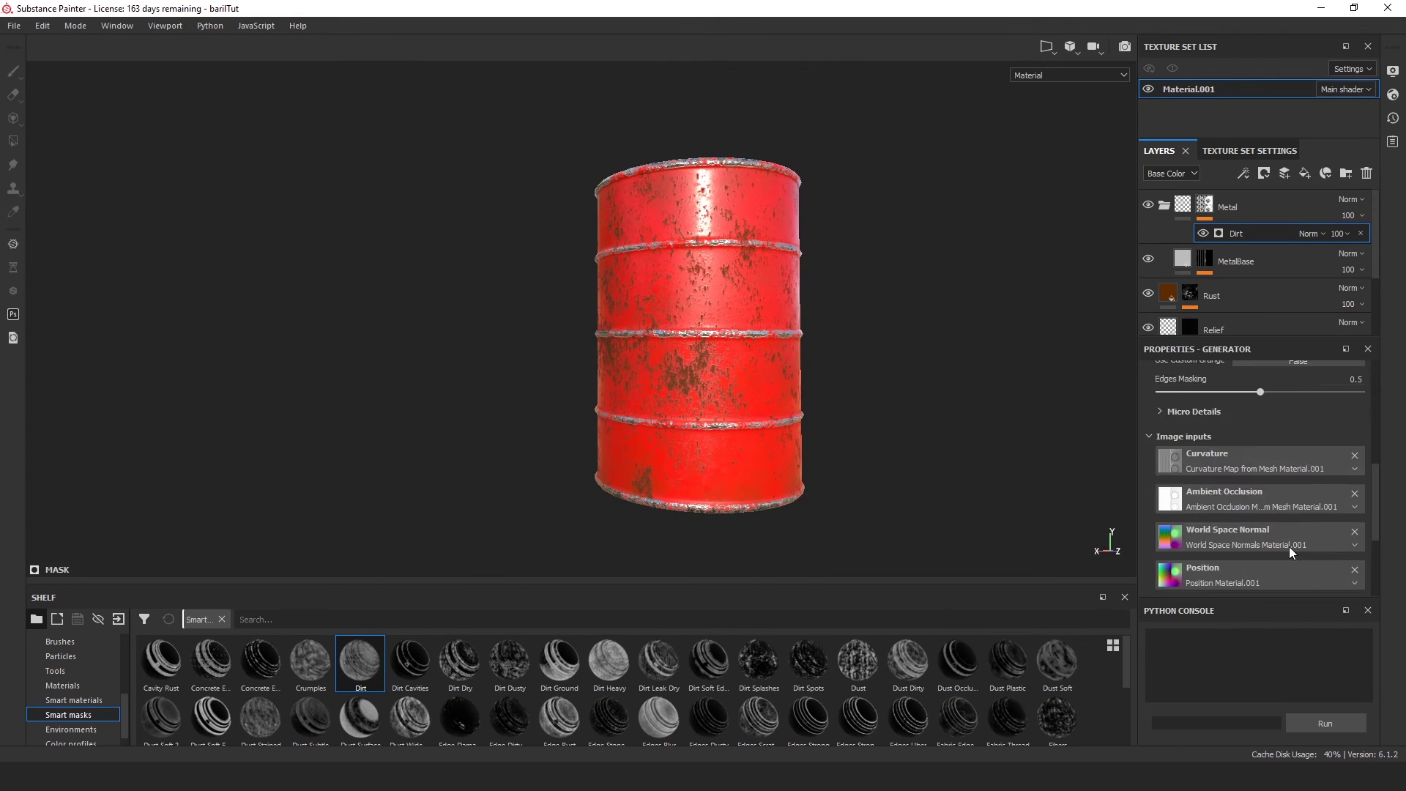
scroll(1290, 546, "down", 3)
scroll(1291, 539, "up", 4)
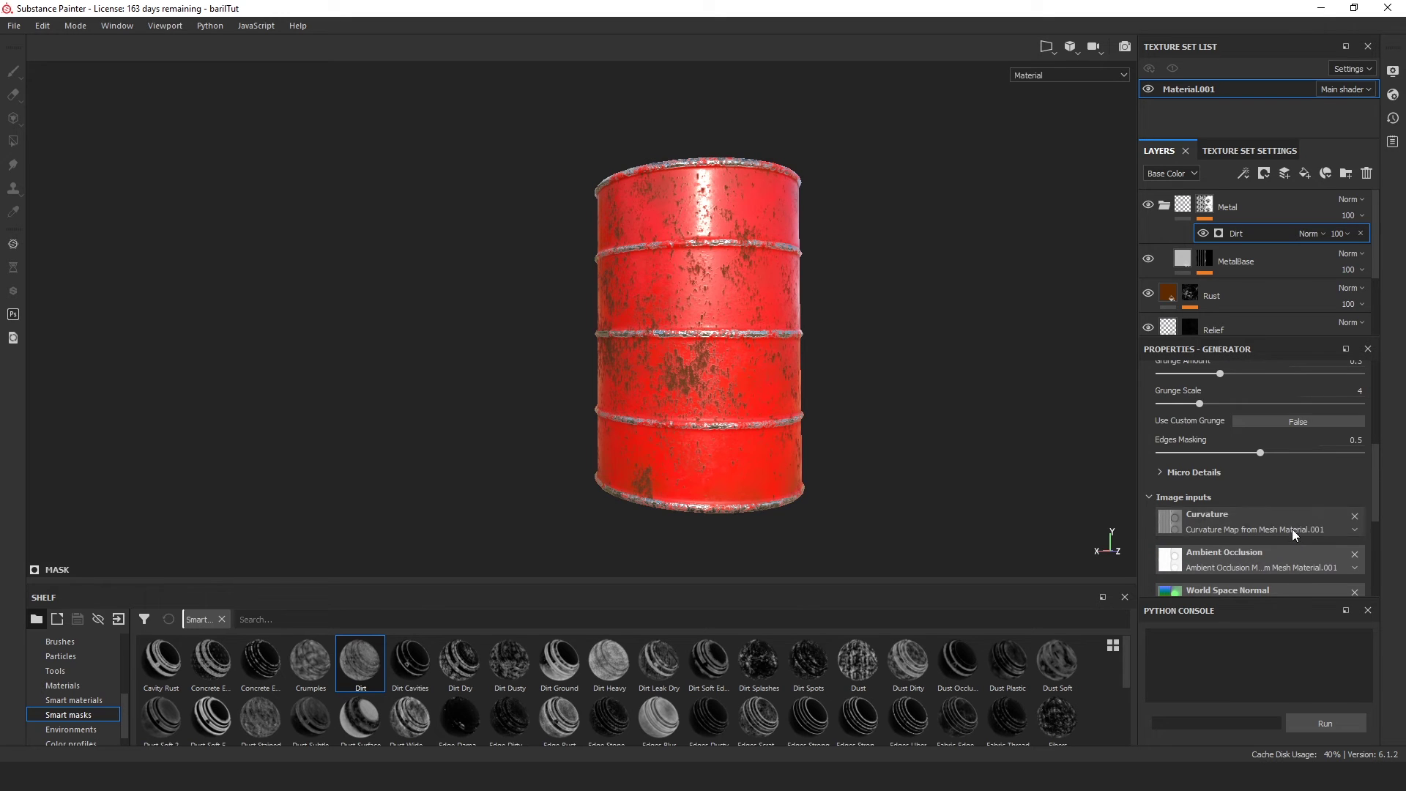
scroll(1292, 528, "up", 1)
left_click_drag(1203, 445, 1127, 447)
scroll(879, 344, "up", 4)
left_click_drag(821, 352, 923, 444, "alt")
scroll(935, 388, "down", 4)
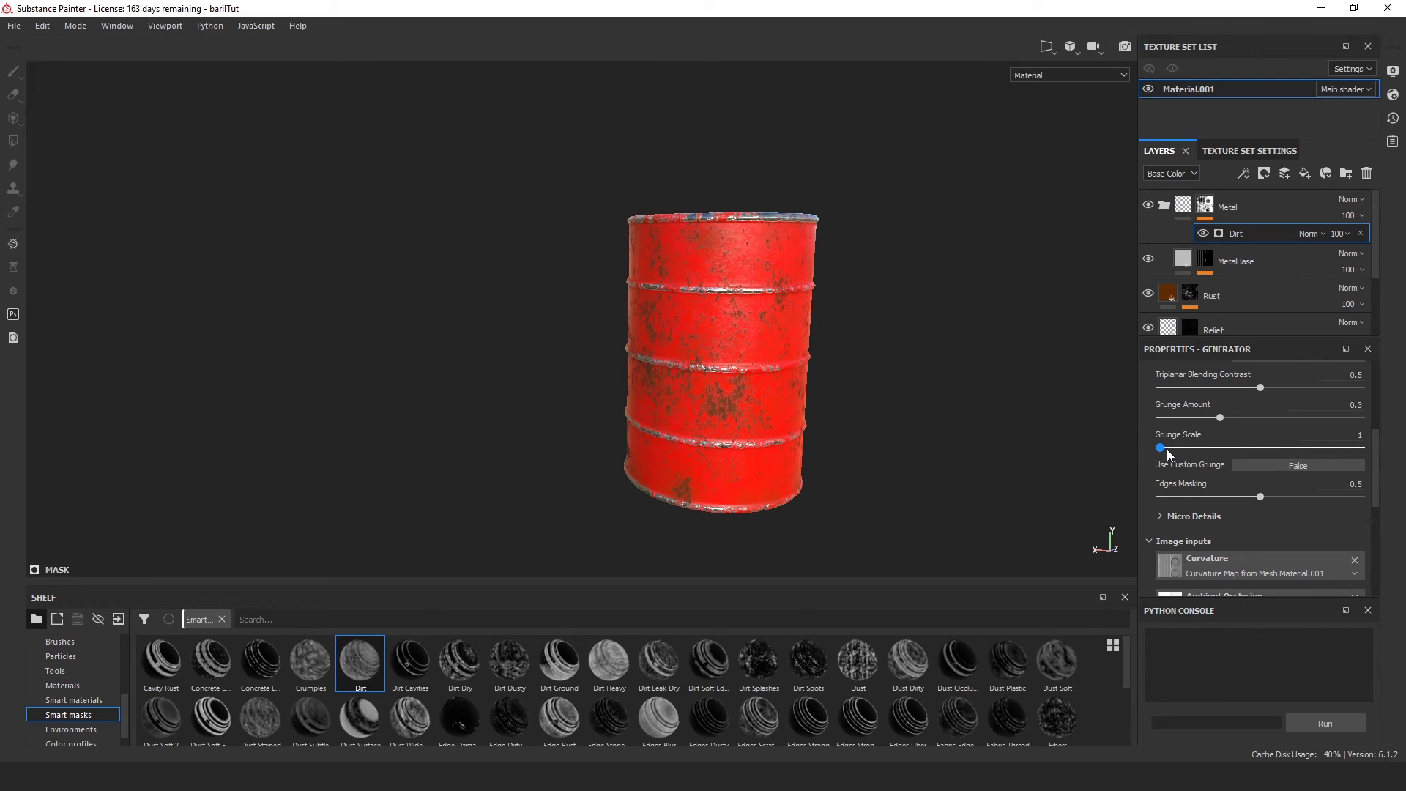
Set the Metal folder's Dirt generator to Grunge Scale 2 and Grunge Amount 0.23 to reduce the exposed metal.
left_click_drag(1167, 450, 1173, 450)
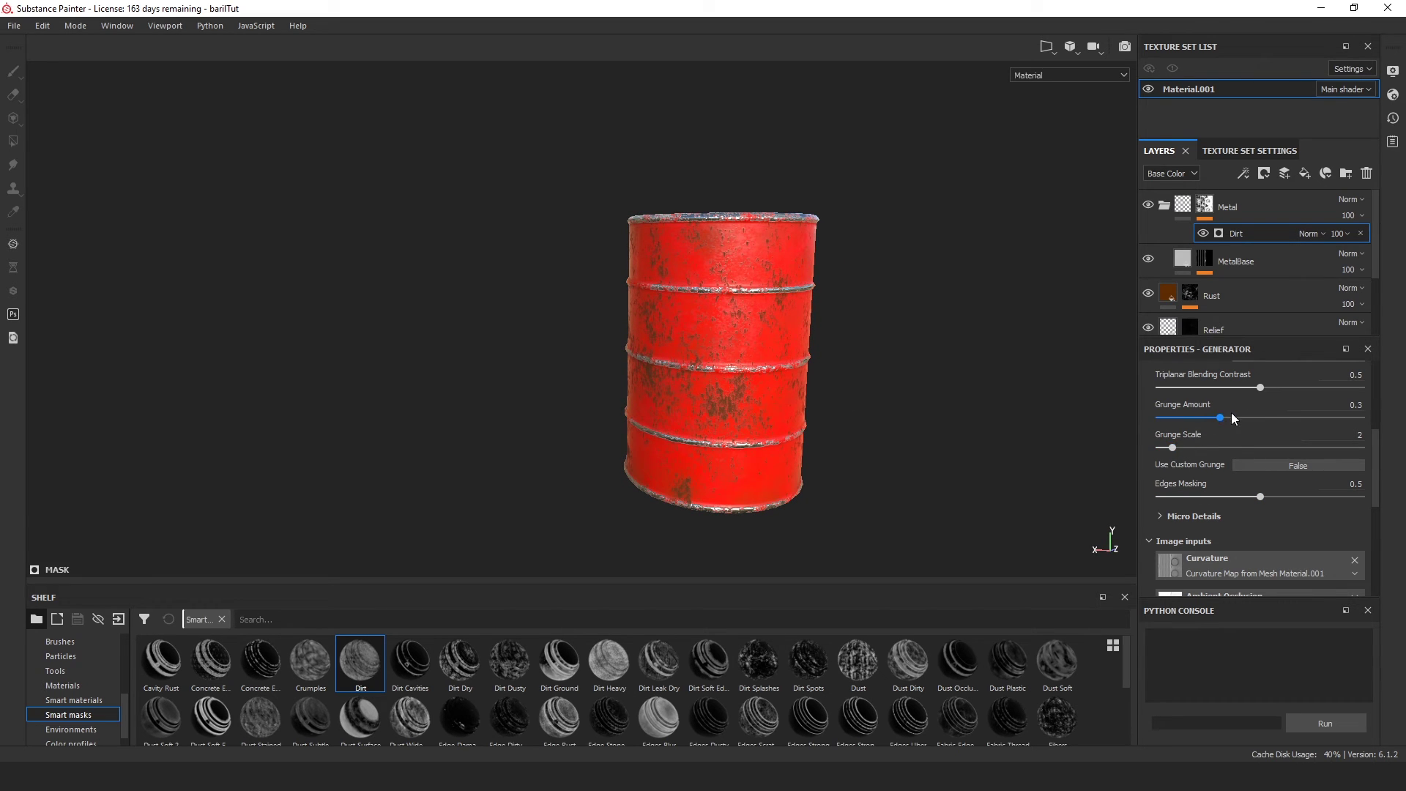
left_click_drag(1222, 419, 1210, 418)
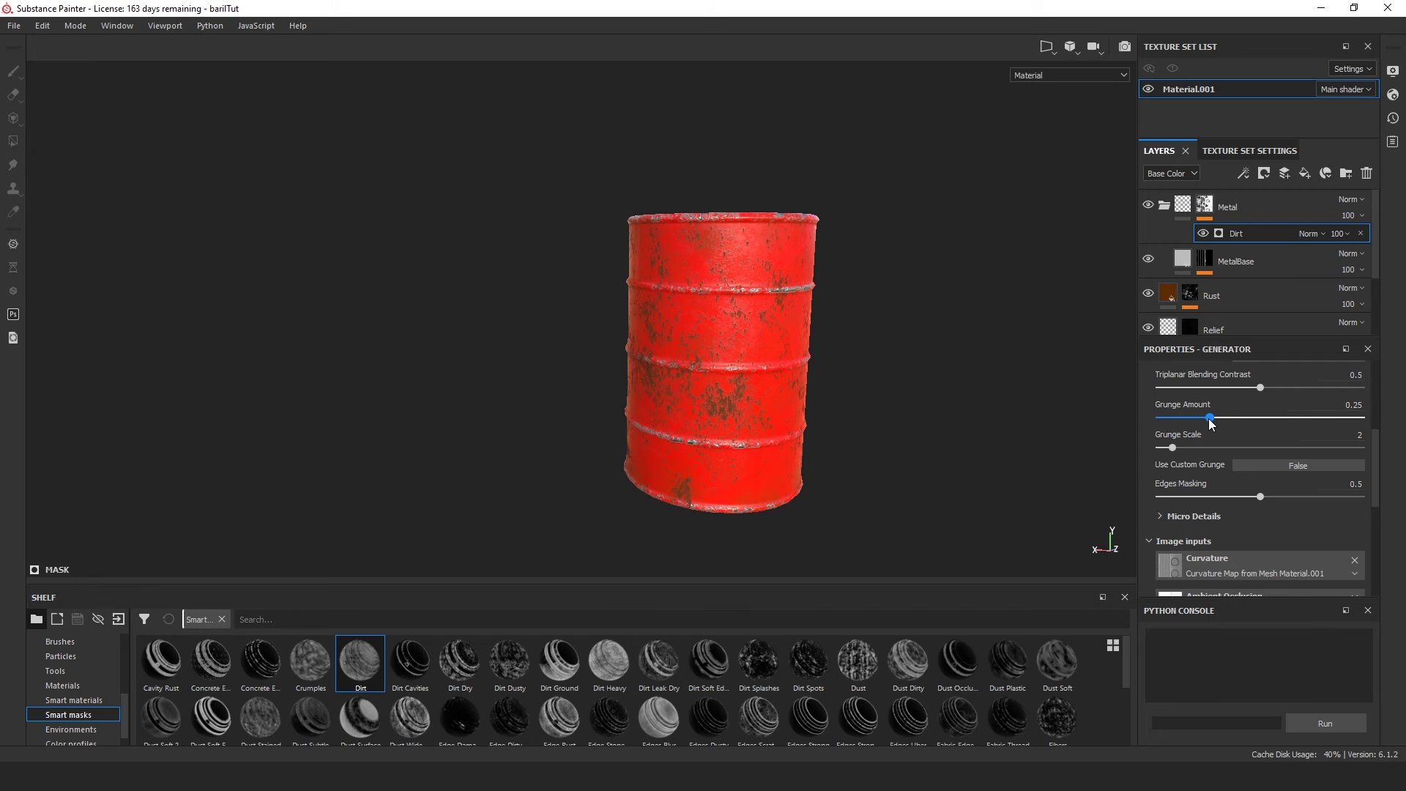
left_click_drag(901, 424, 935, 392, "alt")
scroll(749, 399, "up", 3)
scroll(818, 403, "up", 4)
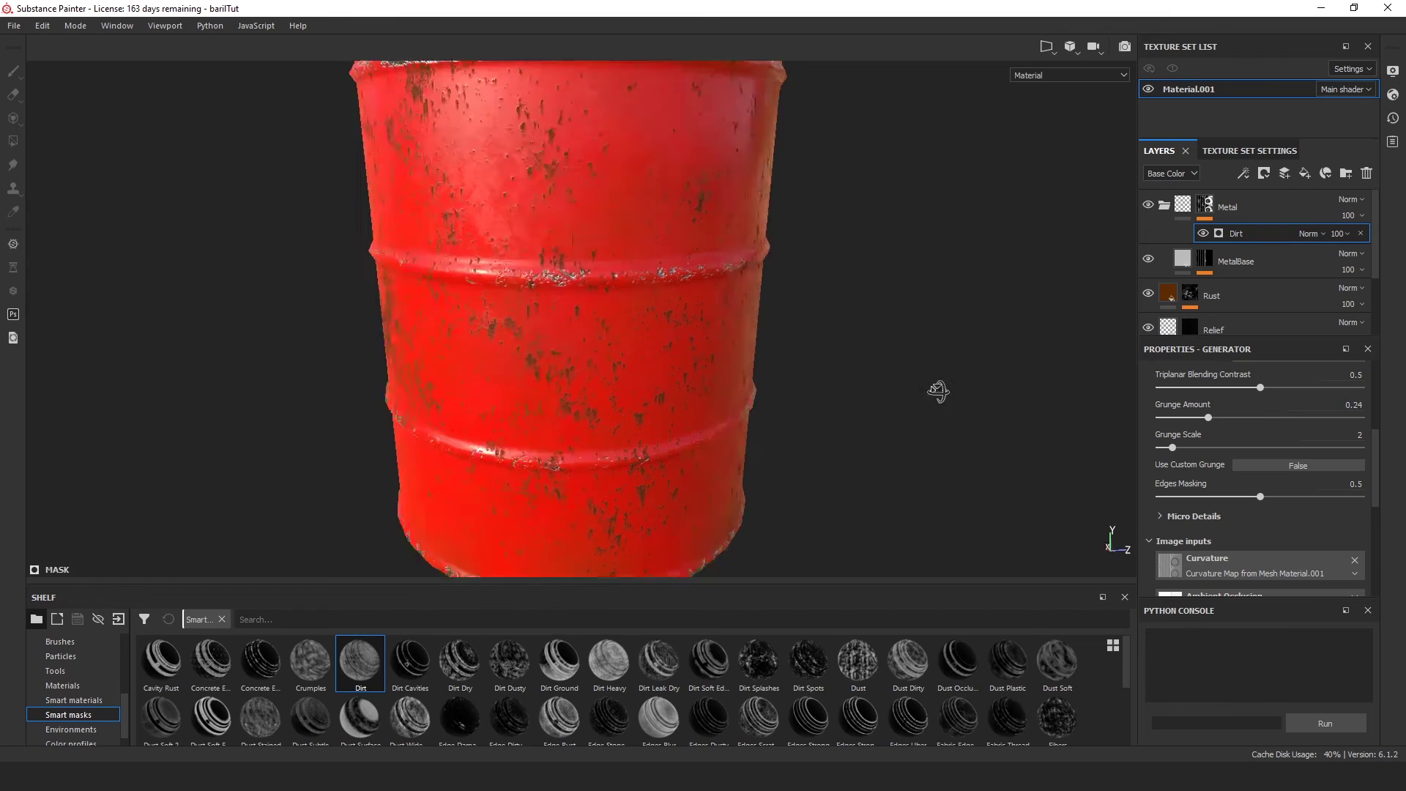
scroll(932, 391, "down", 2)
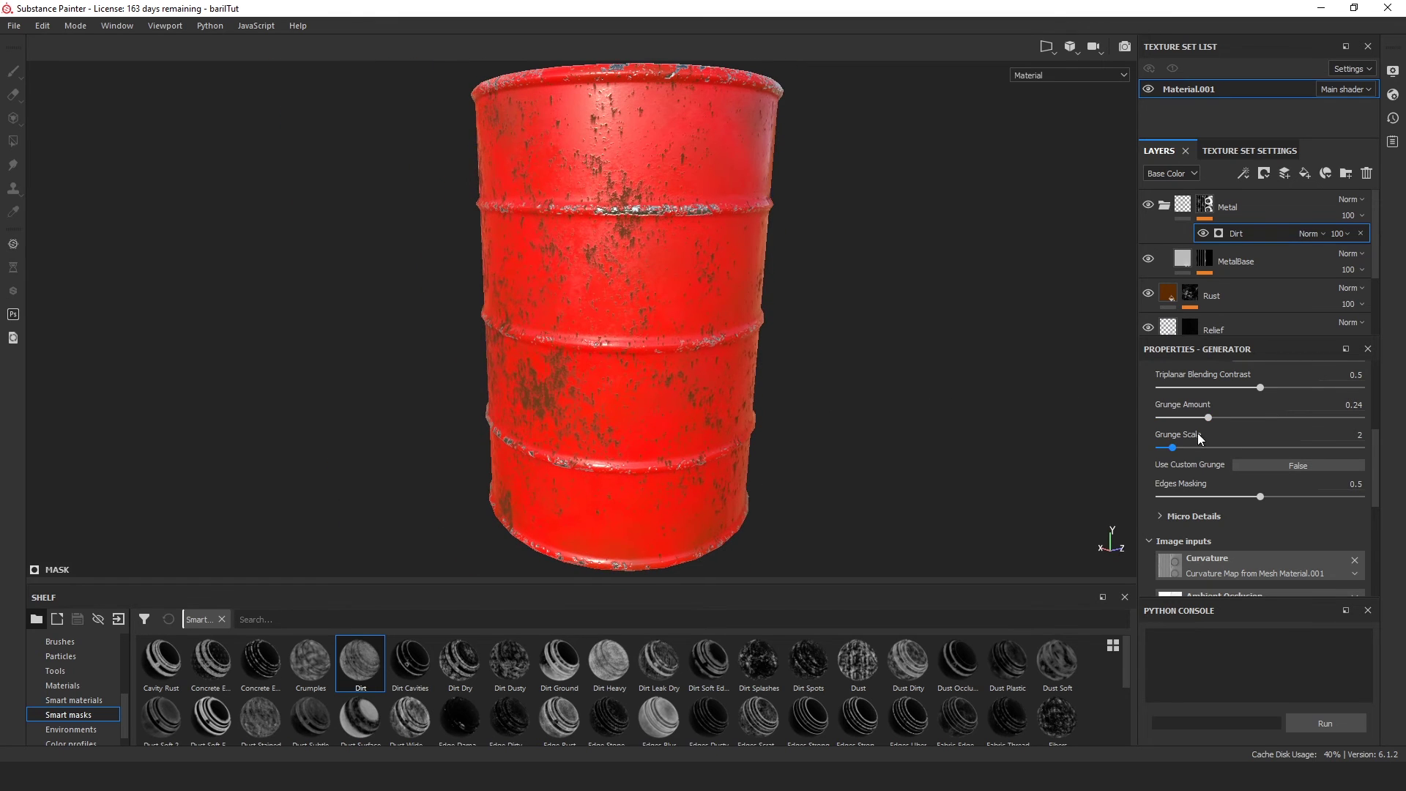
left_click(1200, 431)
scroll(930, 339, "up", 6)
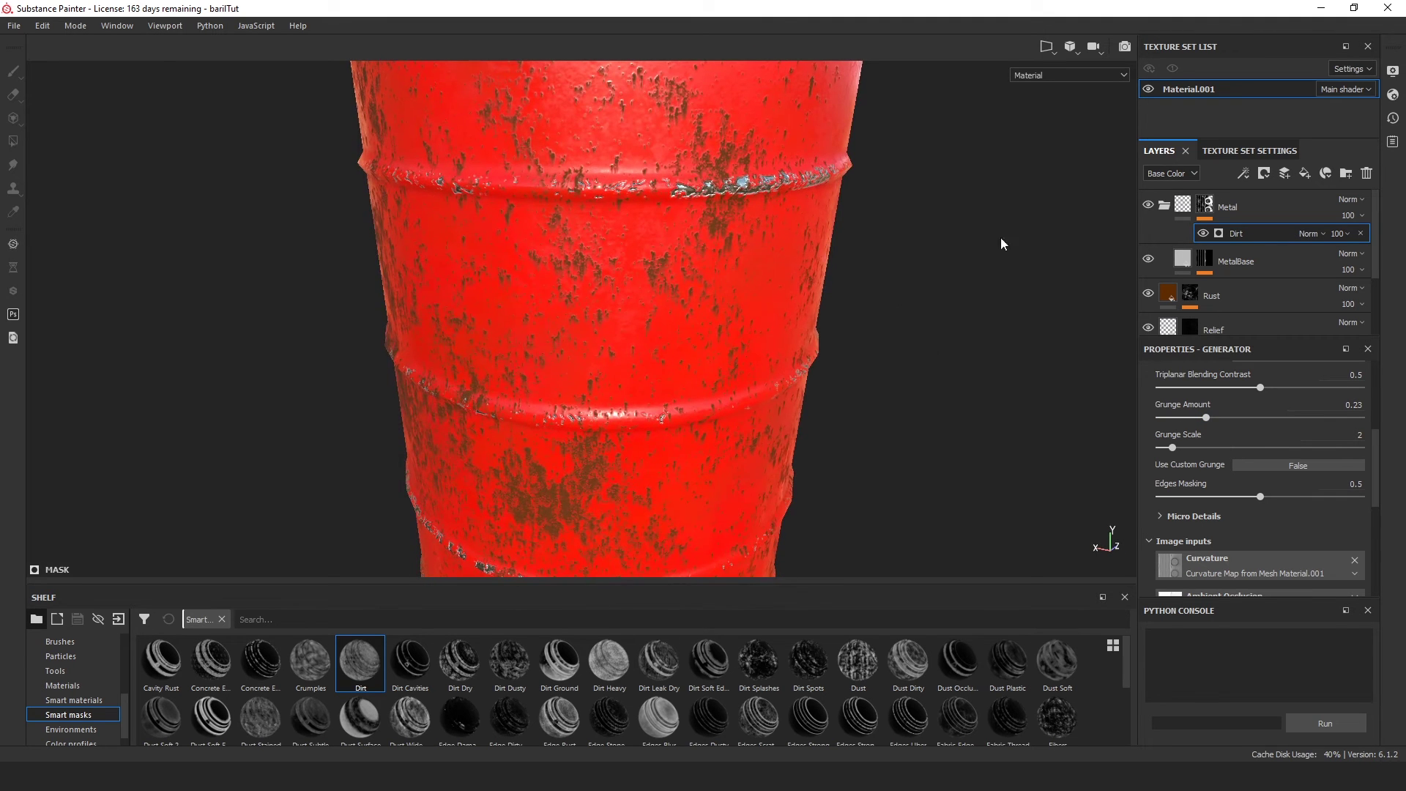
Raise the MetalBase layer's roughness to 0.5191 so the bare metal is less glossy.
left_click(1182, 261)
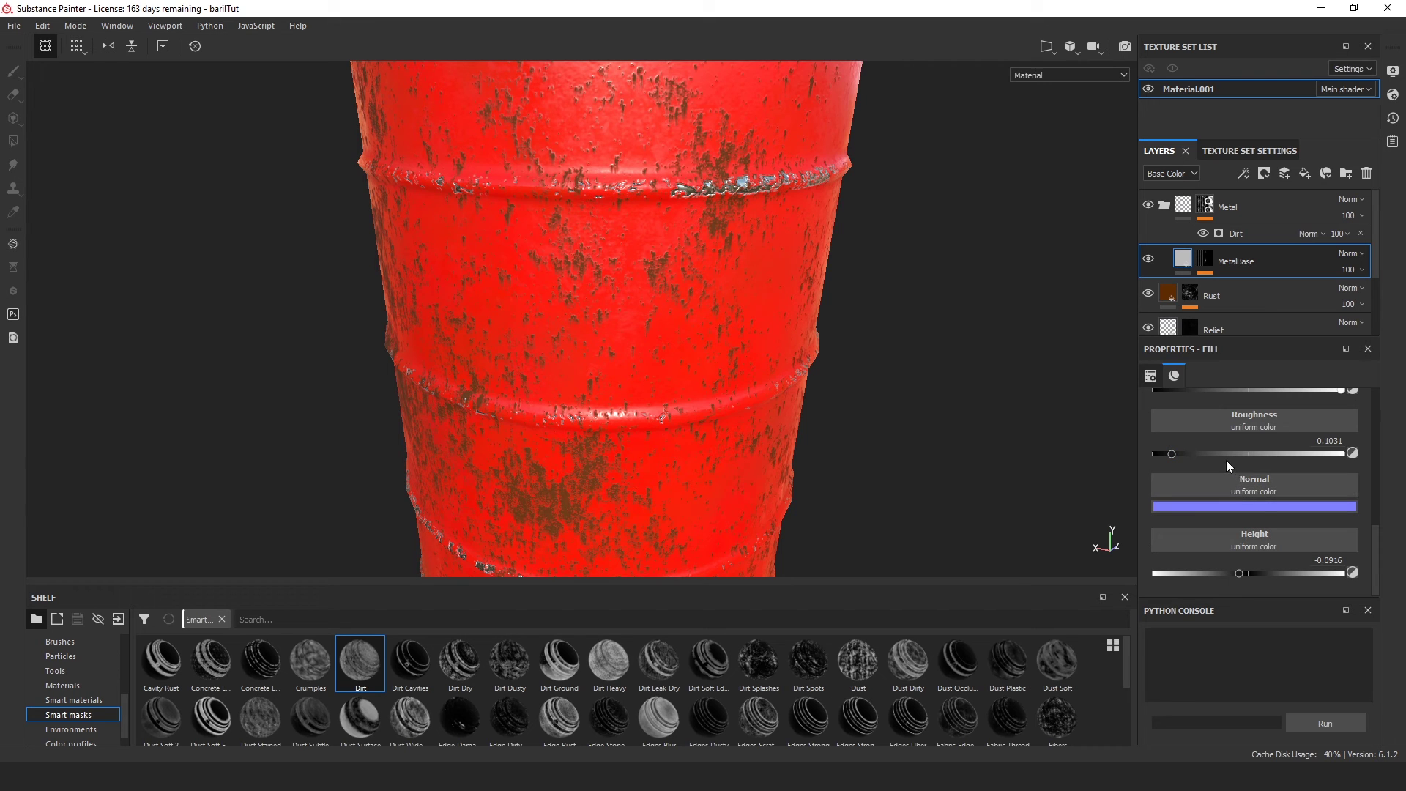
left_click_drag(1181, 455, 1226, 468)
key("f")
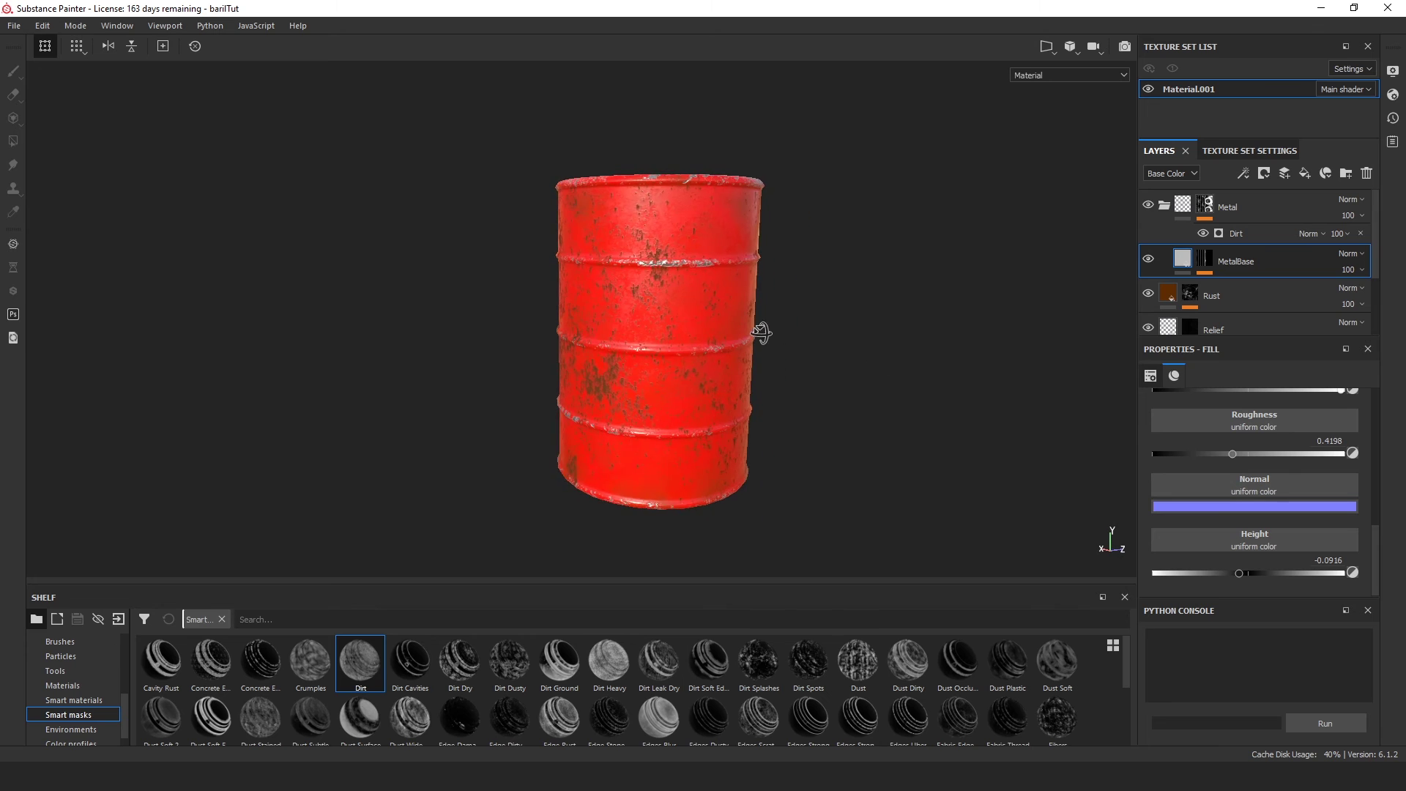
scroll(762, 334, "up", 5)
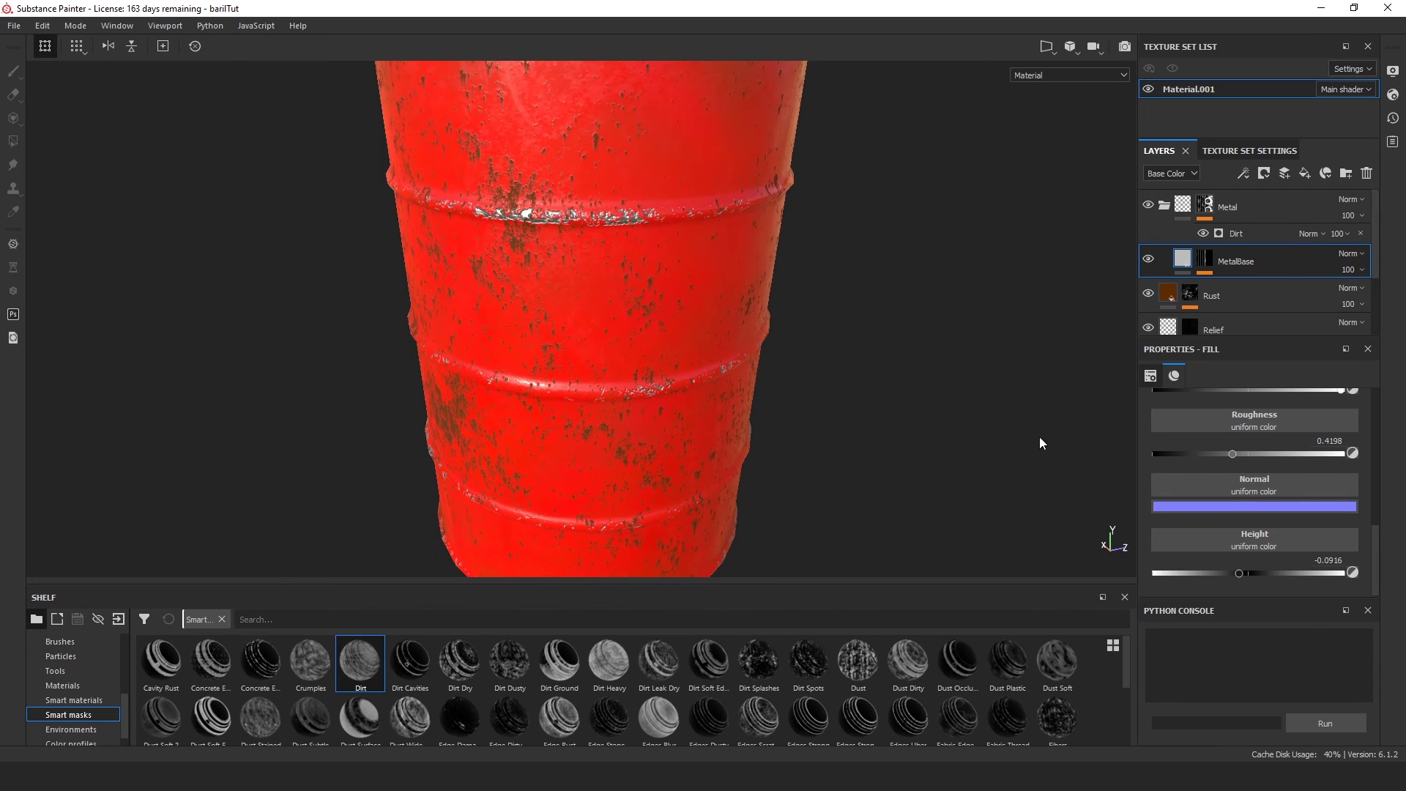
left_click_drag(1279, 451, 1247, 468)
left_click_drag(966, 475, 772, 330, "alt")
scroll(769, 330, "down", 4)
left_click_drag(726, 400, 837, 428, "alt")
scroll(778, 194, "up", 5)
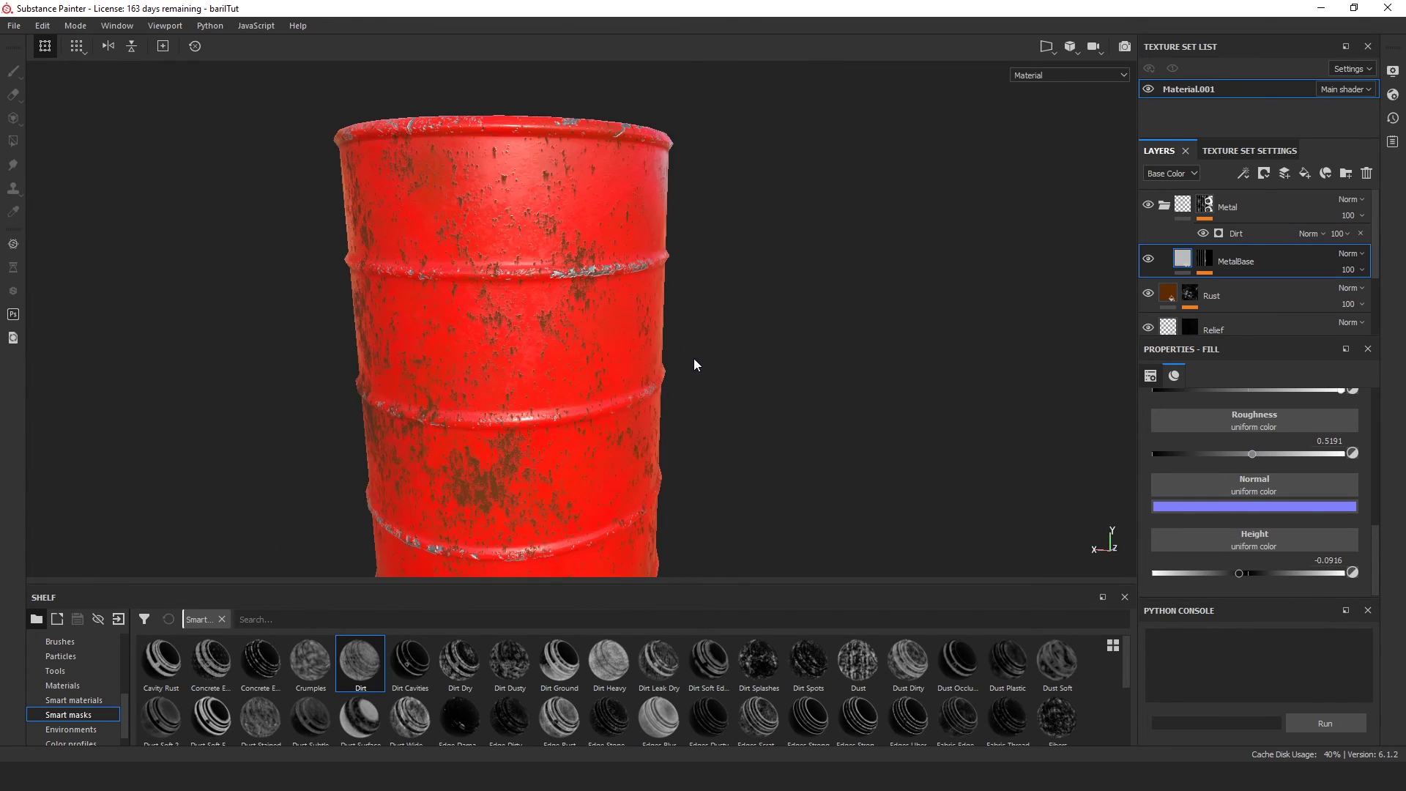
mouse_move(778, 194)
left_mouse_down("alt")
mouse_move(684, 339)
mouse_move(822, 211)
mouse_move(982, 208)
left_mouse_up("alt")
scroll(732, 333, "down", 4)
Collapse the Metal folder and randomize the seed of its Dirt generator.
left_click(1205, 205)
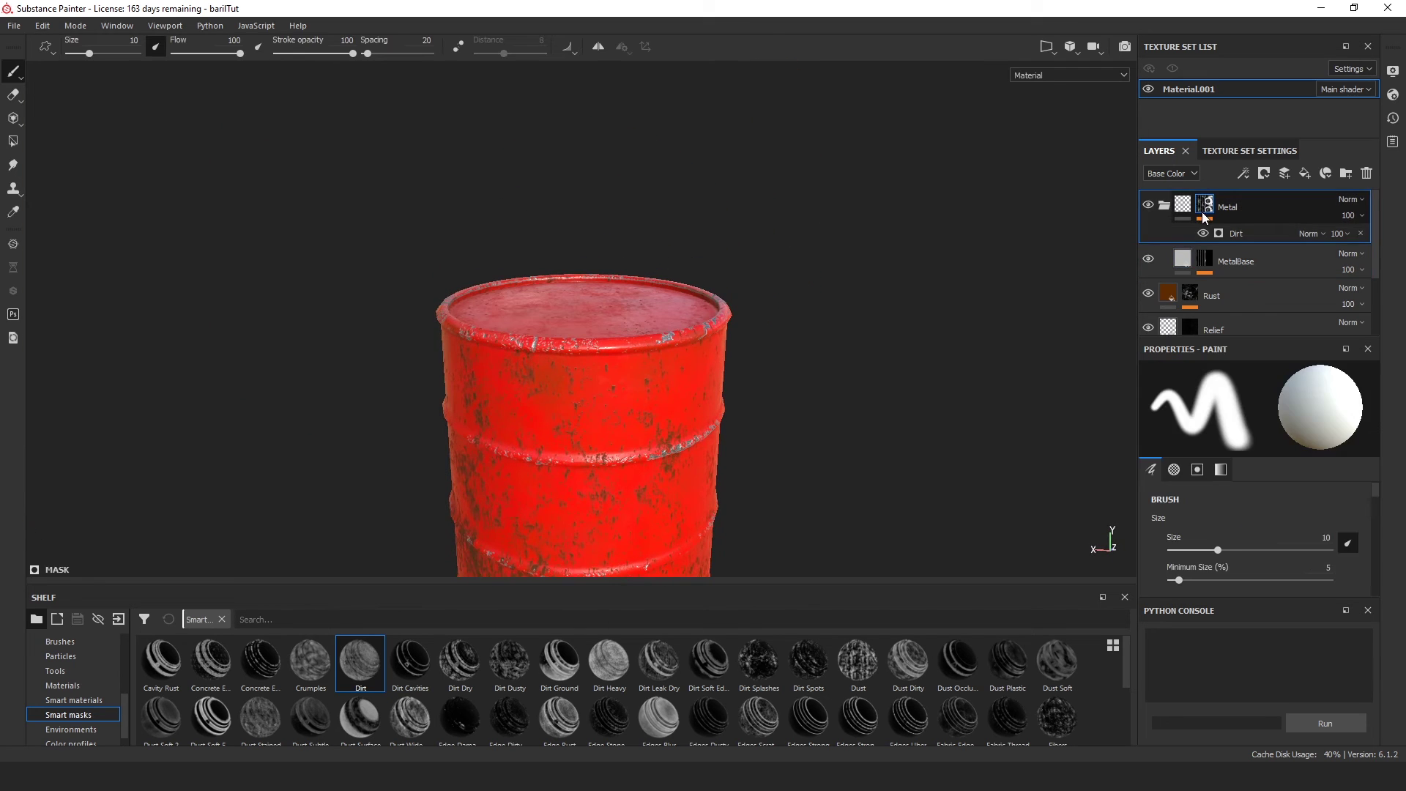
left_click(1261, 237)
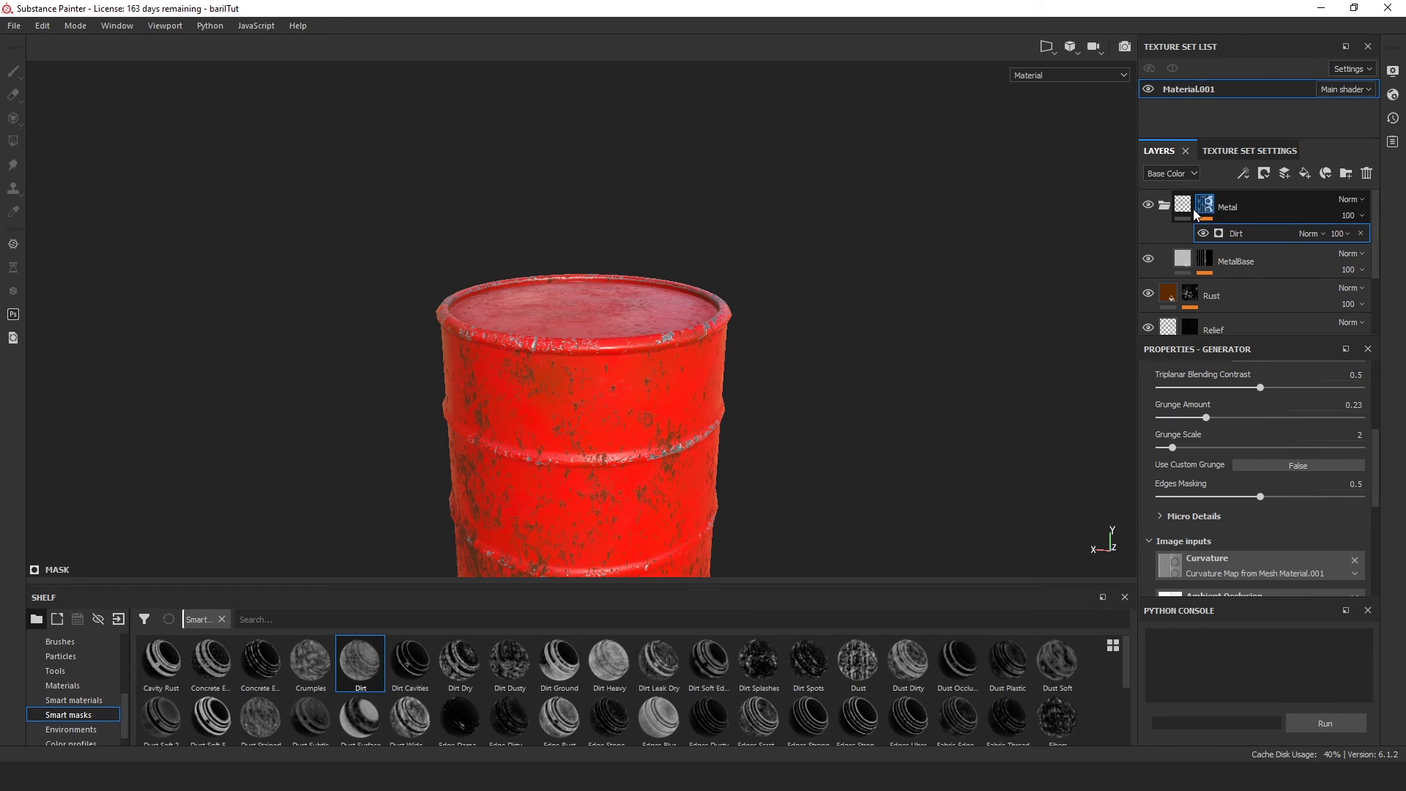
left_click(1164, 205)
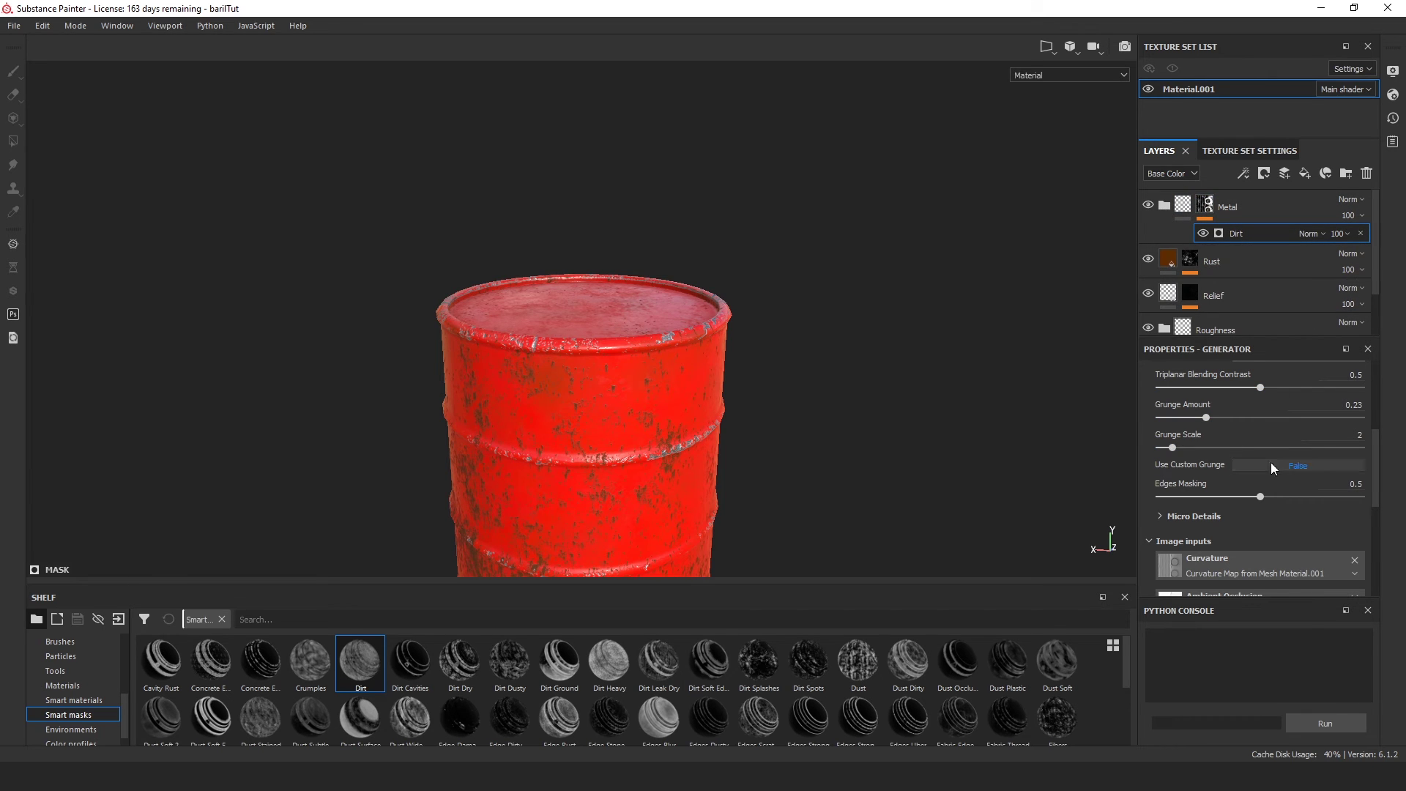
scroll(802, 407, "up", 5)
scroll(1285, 480, "up", 5)
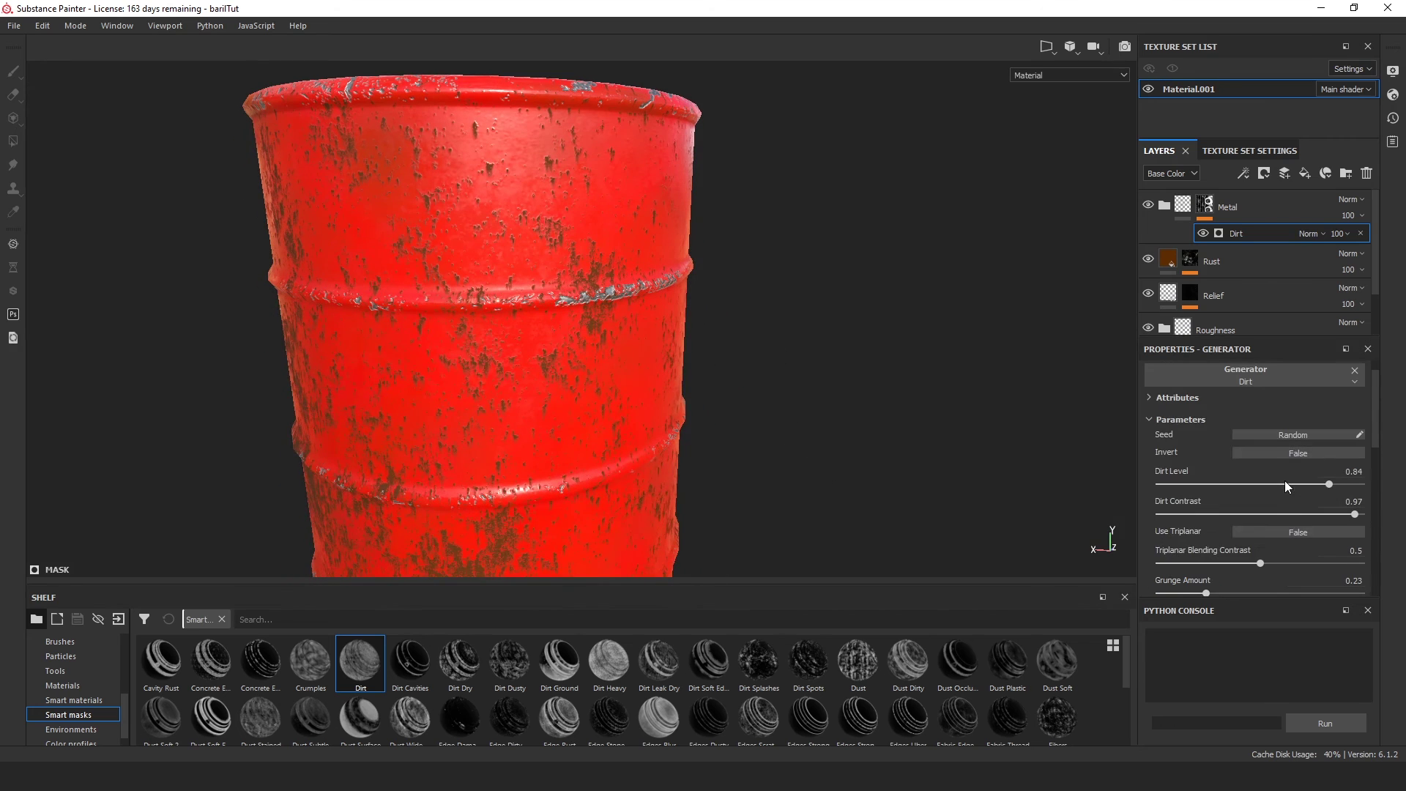
left_click(1292, 437)
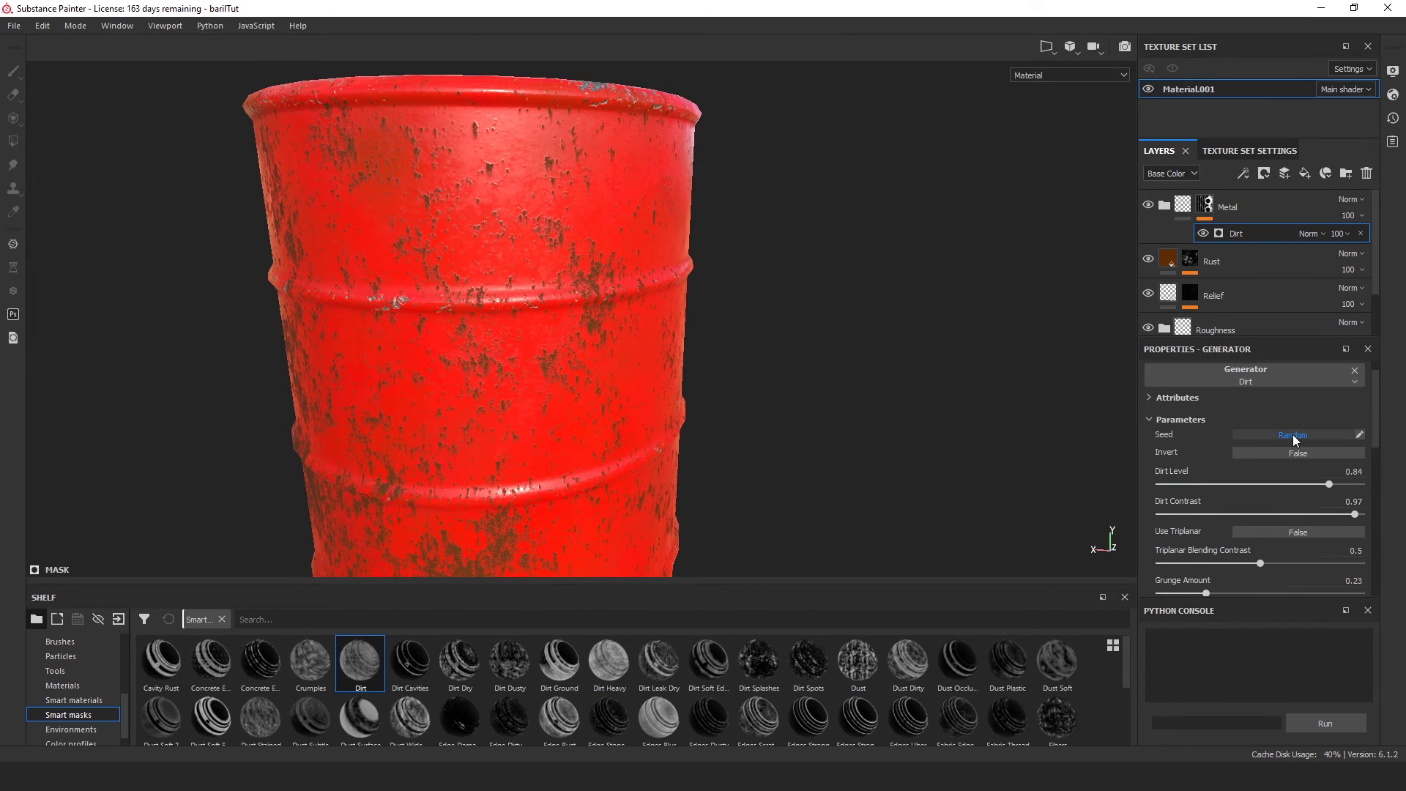
Examine the barrel from all sides to check how the bare metal is distributed along the rims and ribs.
scroll(818, 357, "down", 5)
left_click_drag(803, 436, 248, 440, "alt")
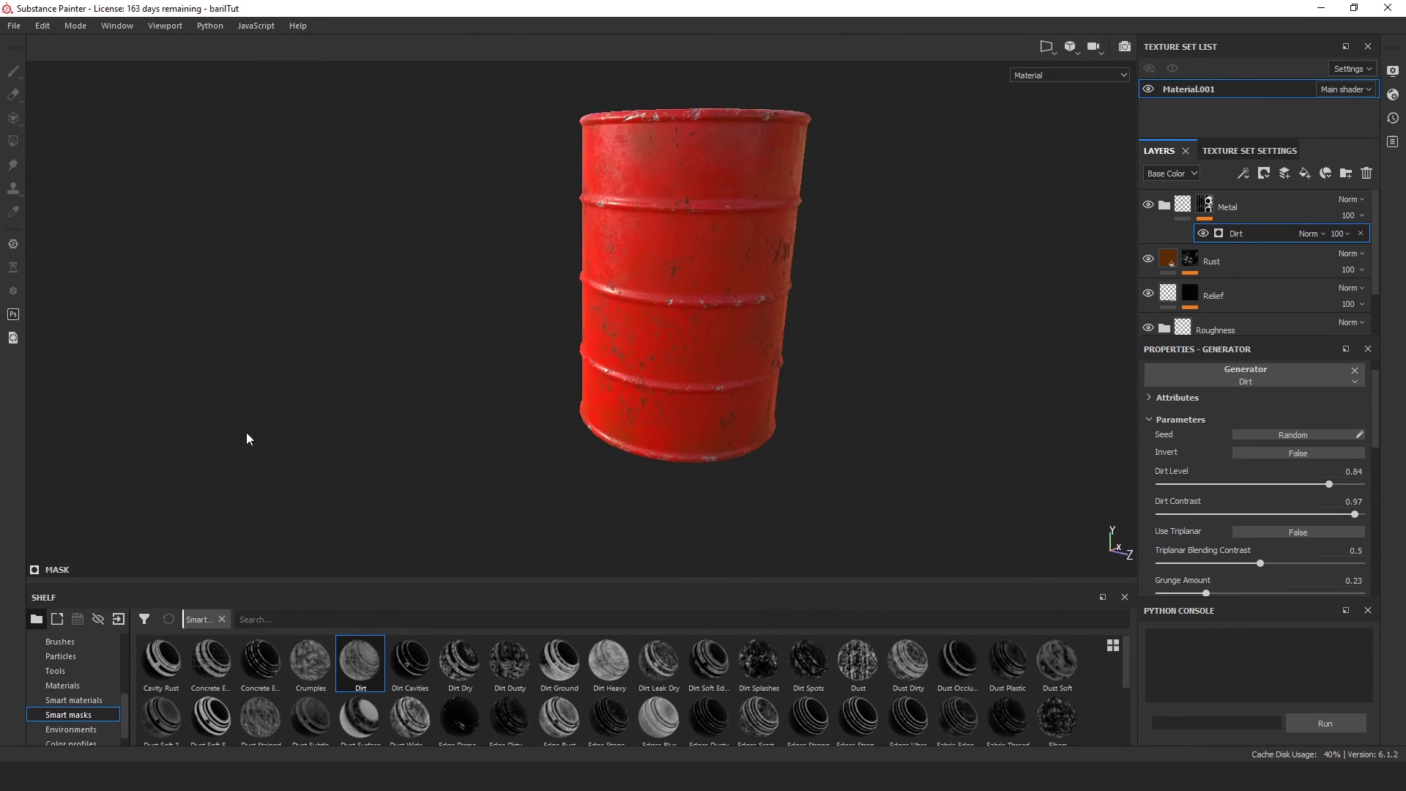
middle_click_drag(644, 251, 474, 316, "alt")
left_click_drag(475, 316, 512, 404, "alt")
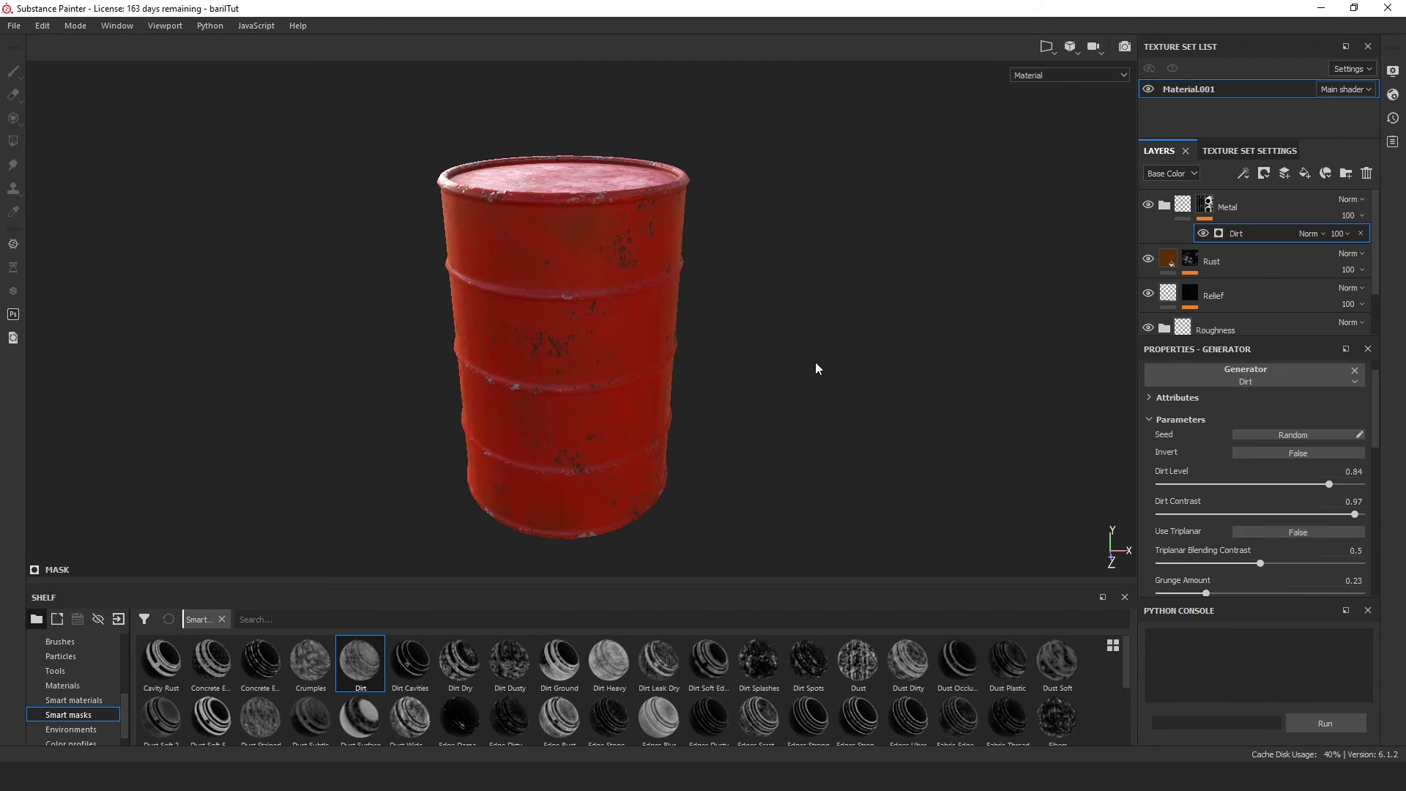
right_click_drag(816, 364, 705, 396, "shift")
left_click_drag(866, 426, 652, 383, "alt")
middle_click_drag(533, 367, 654, 362, "alt")
scroll(654, 362, "up", 1)
left_click_drag(521, 391, 644, 415, "alt")
scroll(688, 315, "up", 4)
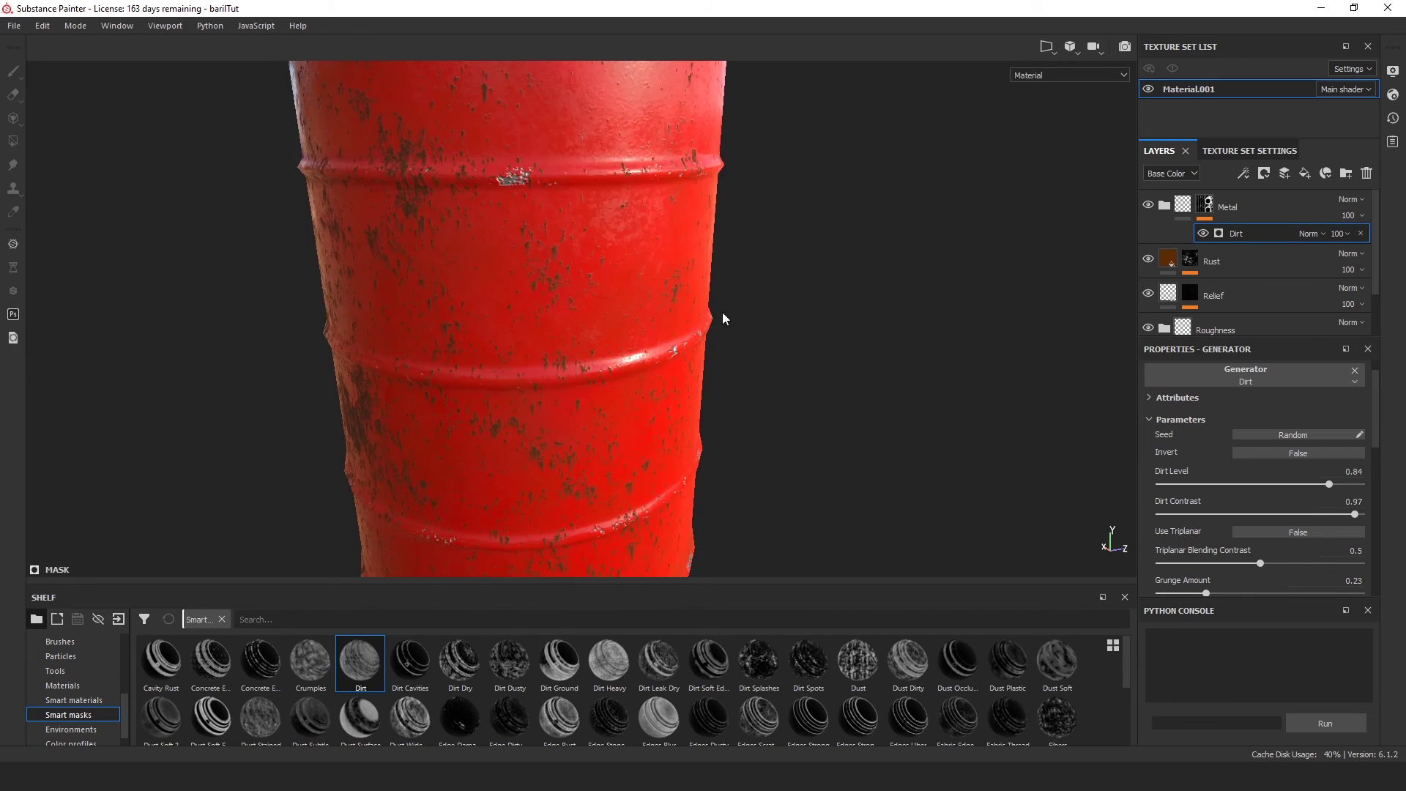
scroll(723, 319, "down", 6)
left_click_drag(731, 367, 700, 389, "alt")
right_click_drag(700, 389, 782, 345, "shift")
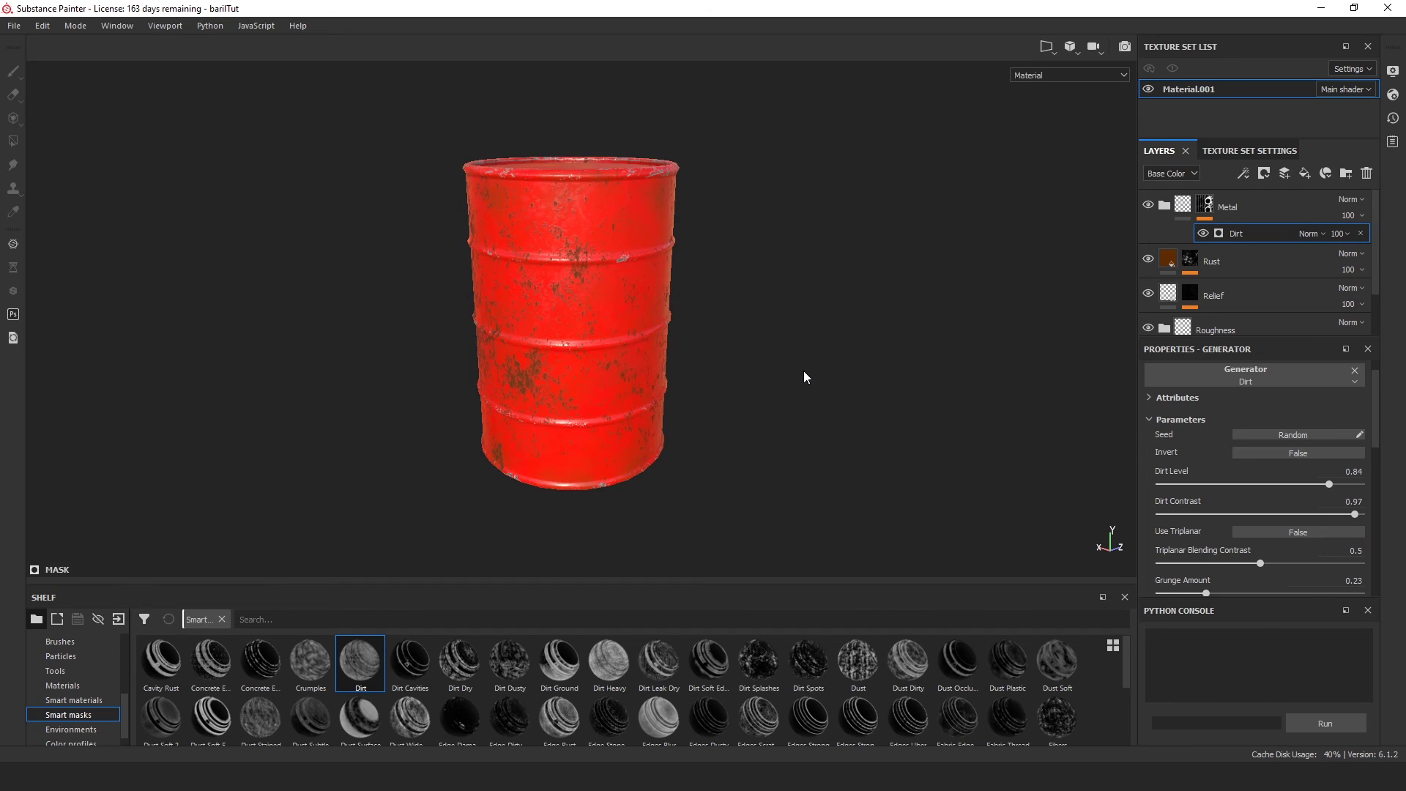
left_click_drag(804, 372, 793, 353, "alt")
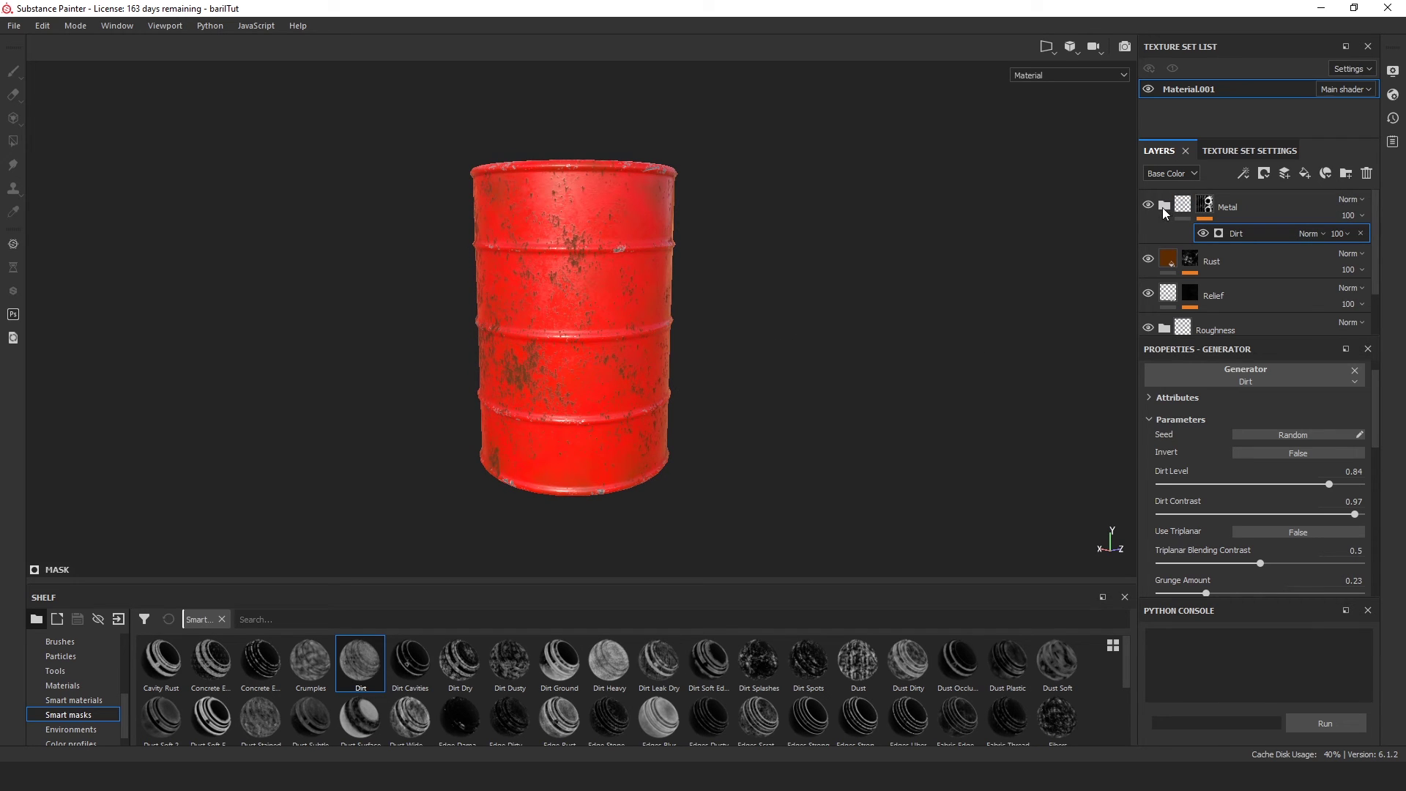
Add a fill layer above the Metal folder with its metallic channel off and its roughness channel on.
left_click(1181, 207)
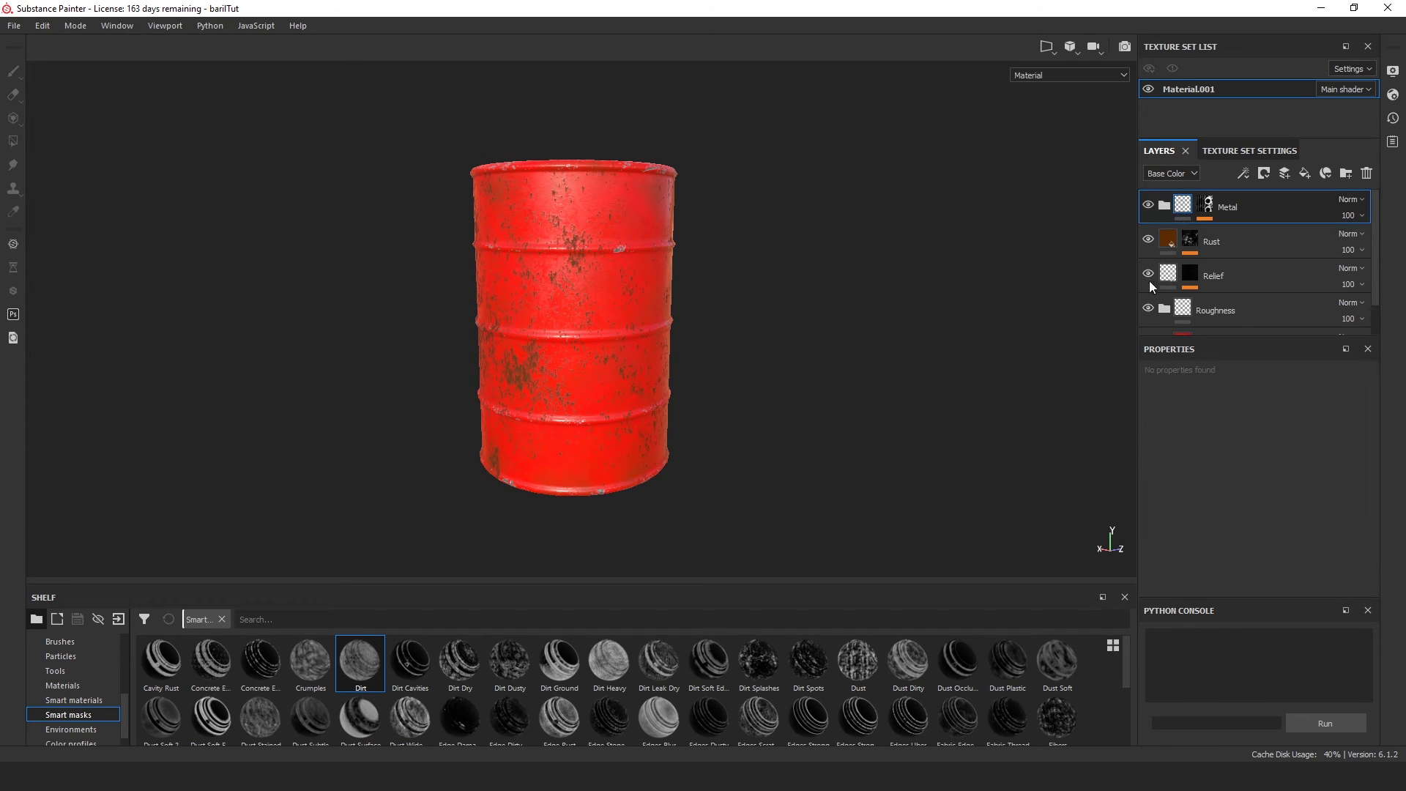
scroll(702, 375, "up", 1)
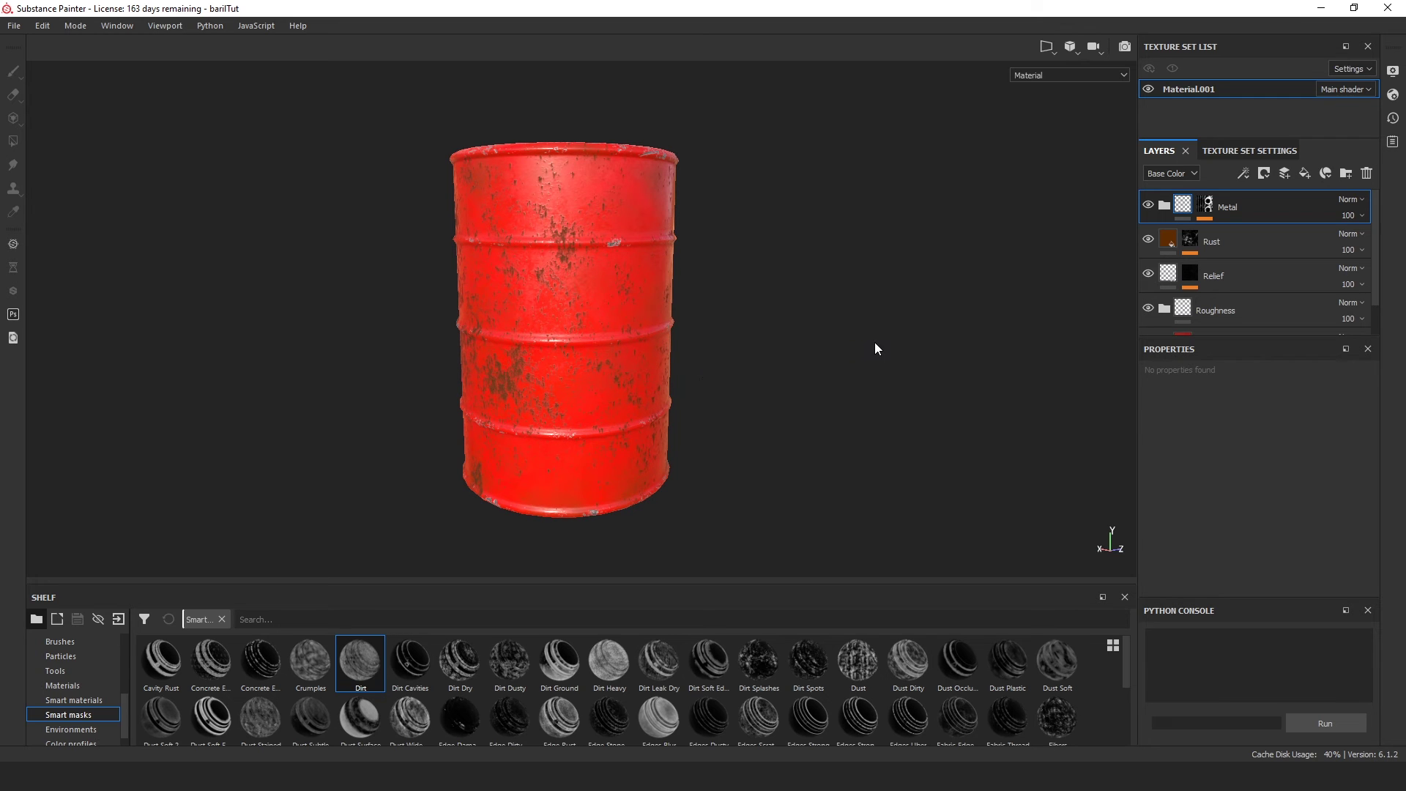
left_click_drag(767, 393, 586, 408, "alt")
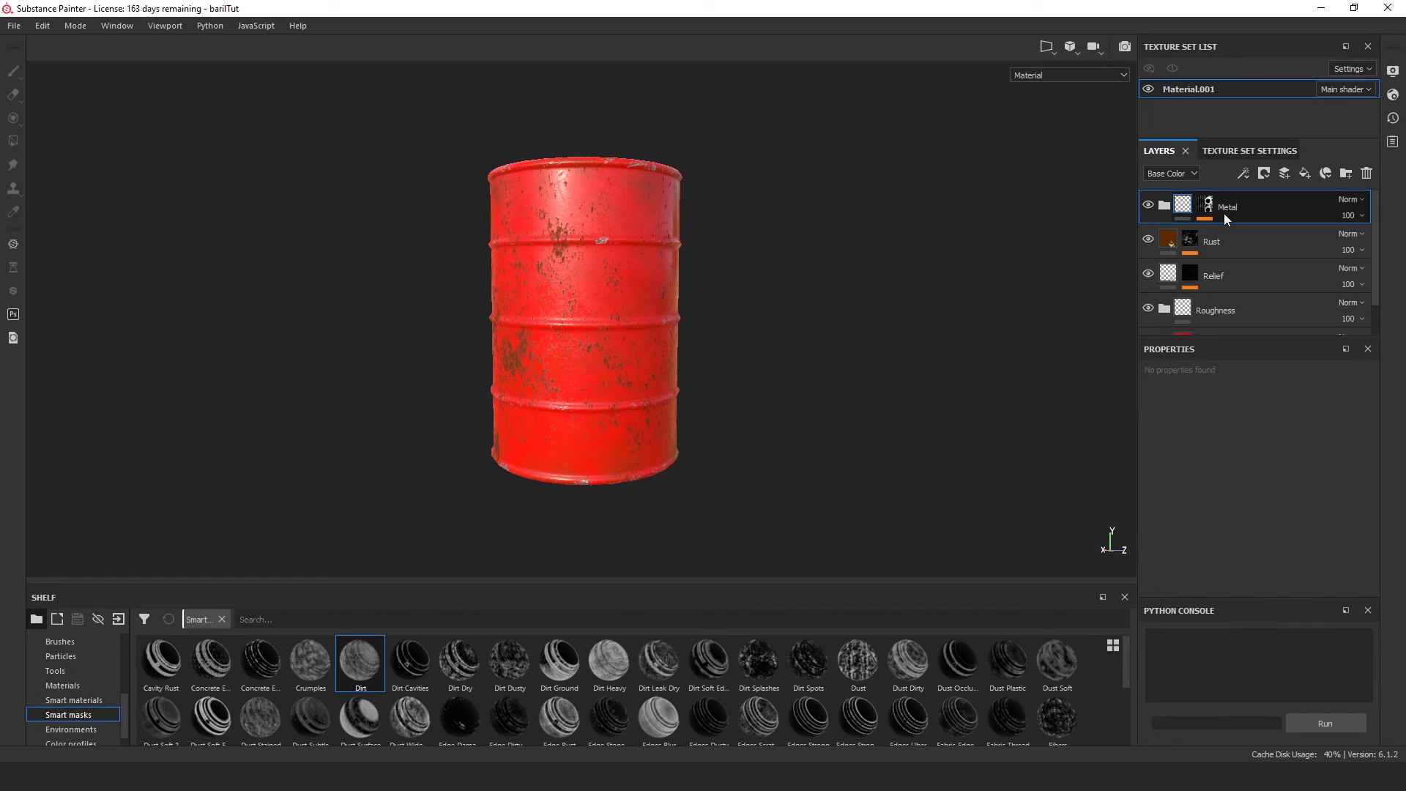
left_click(1306, 174)
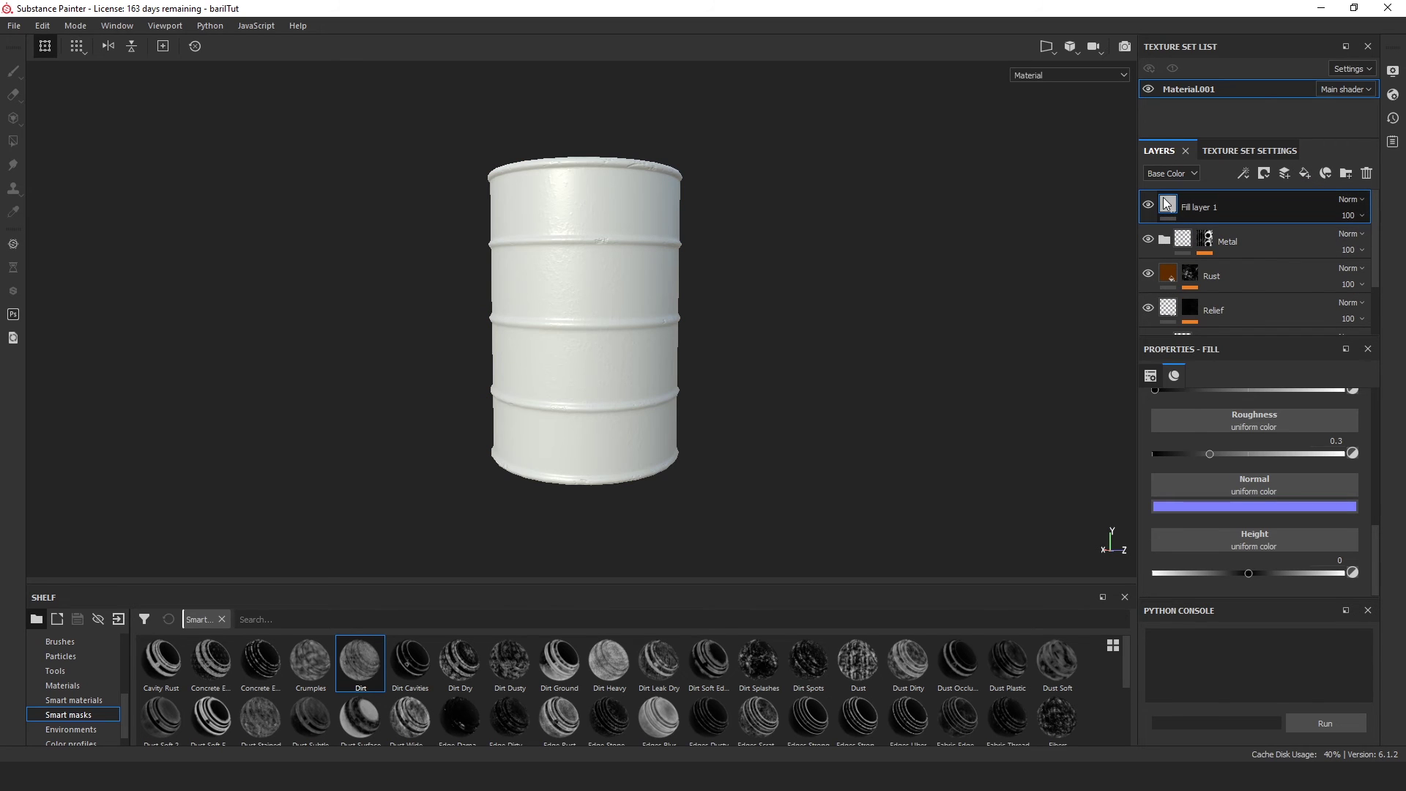
scroll(1216, 432, "up", 5)
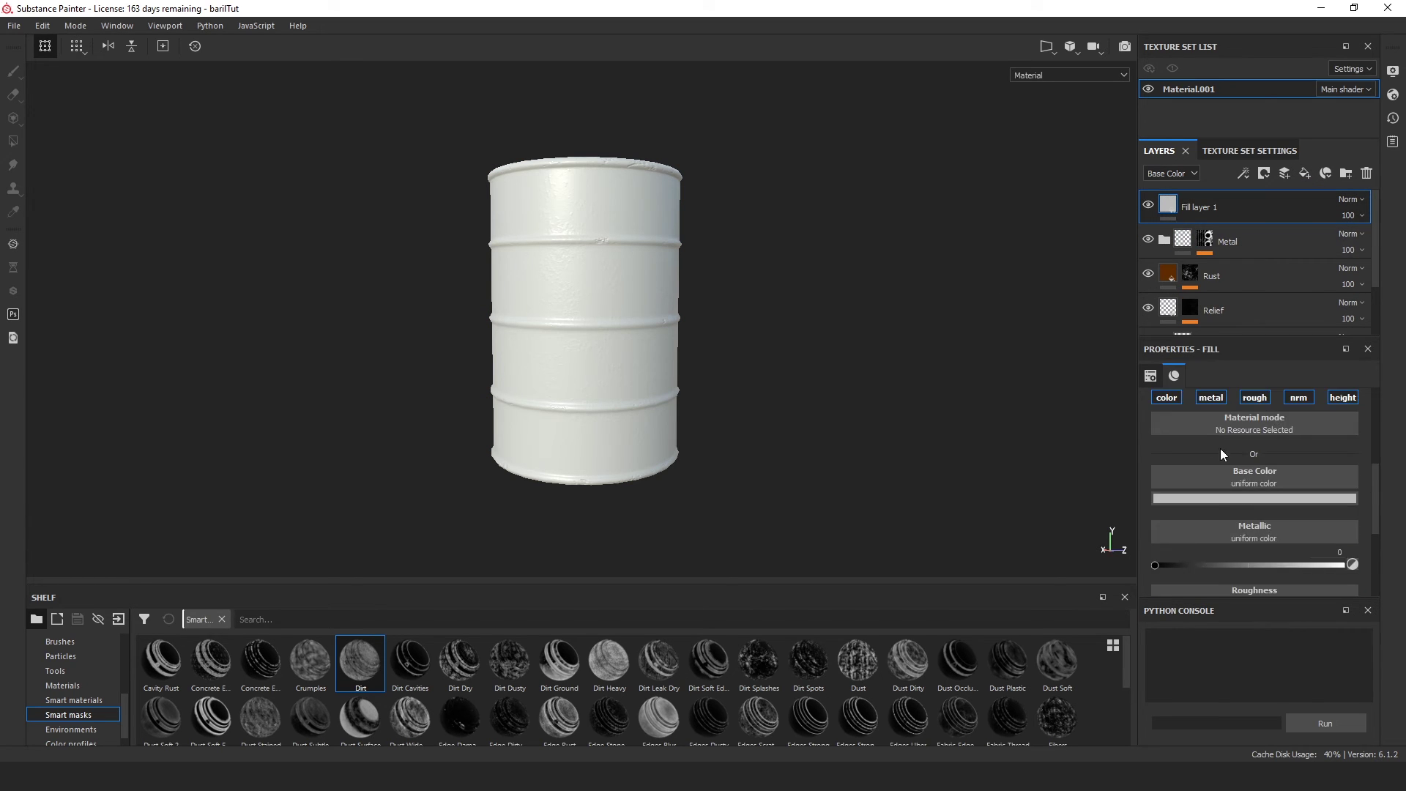
left_click(1211, 399)
left_click(1260, 398)
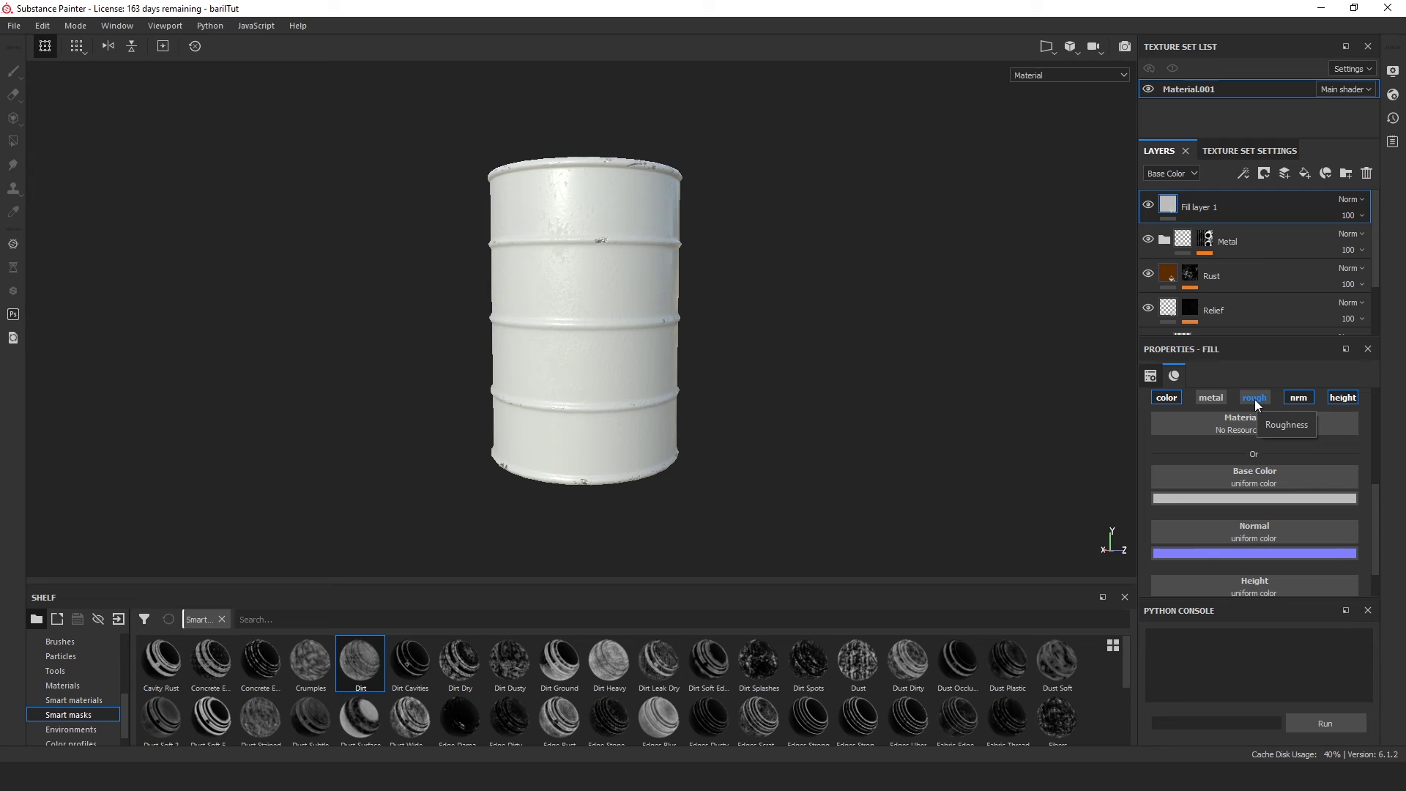
left_click(1255, 399)
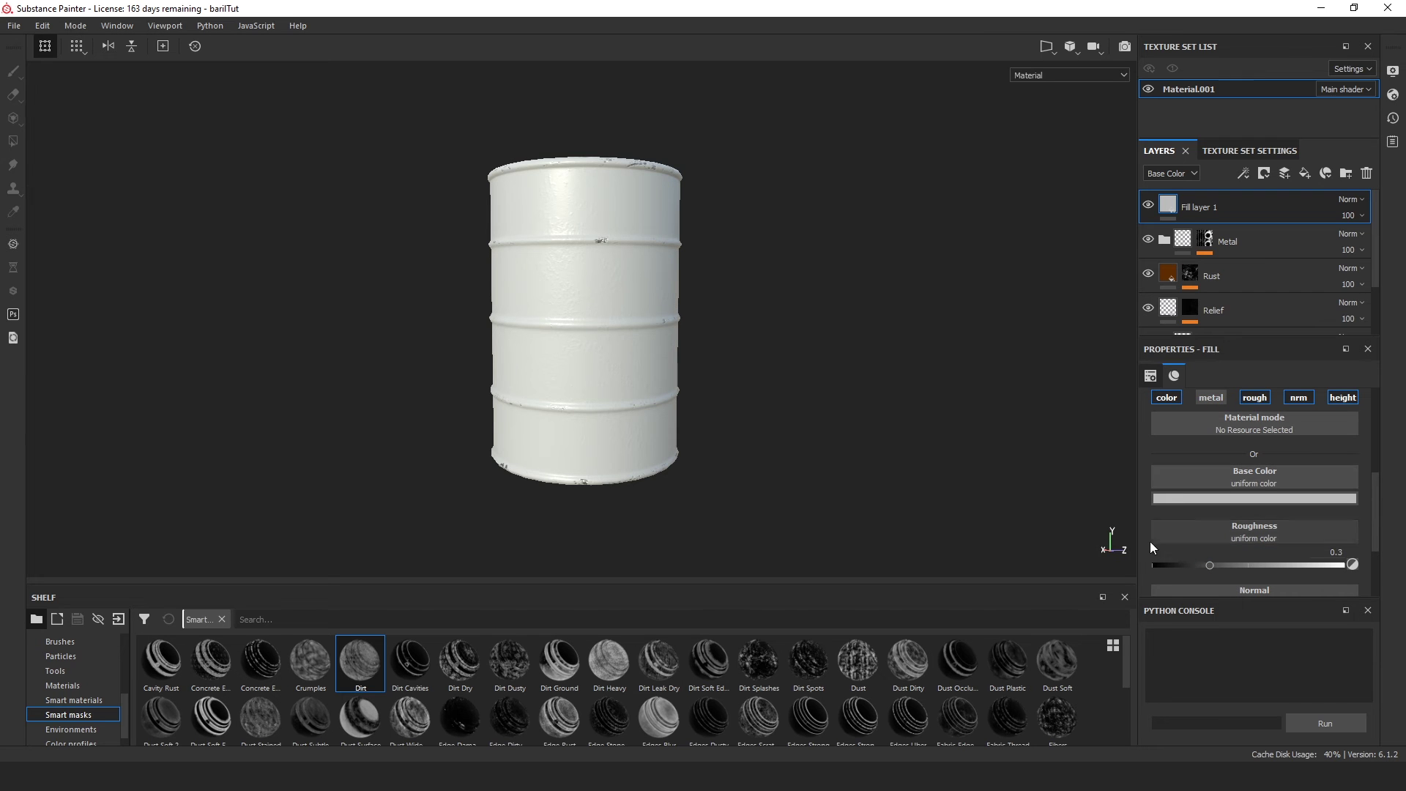
Rename the new fill layer "text" and add a black mask to it.
left_click_drag(850, 331, 831, 307, "alt")
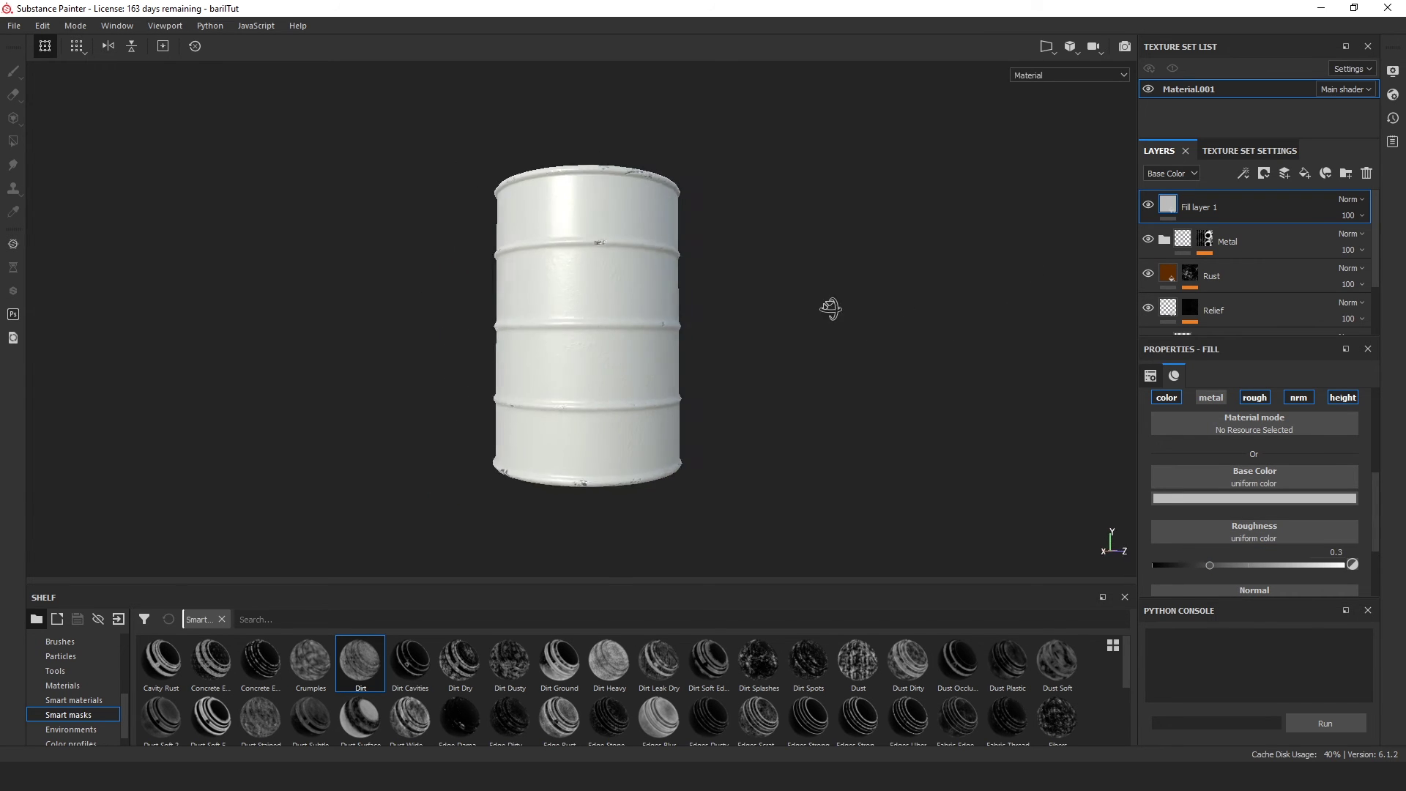
scroll(765, 320, "up", 5)
left_click_drag(822, 249, 889, 313, "alt")
key("f")
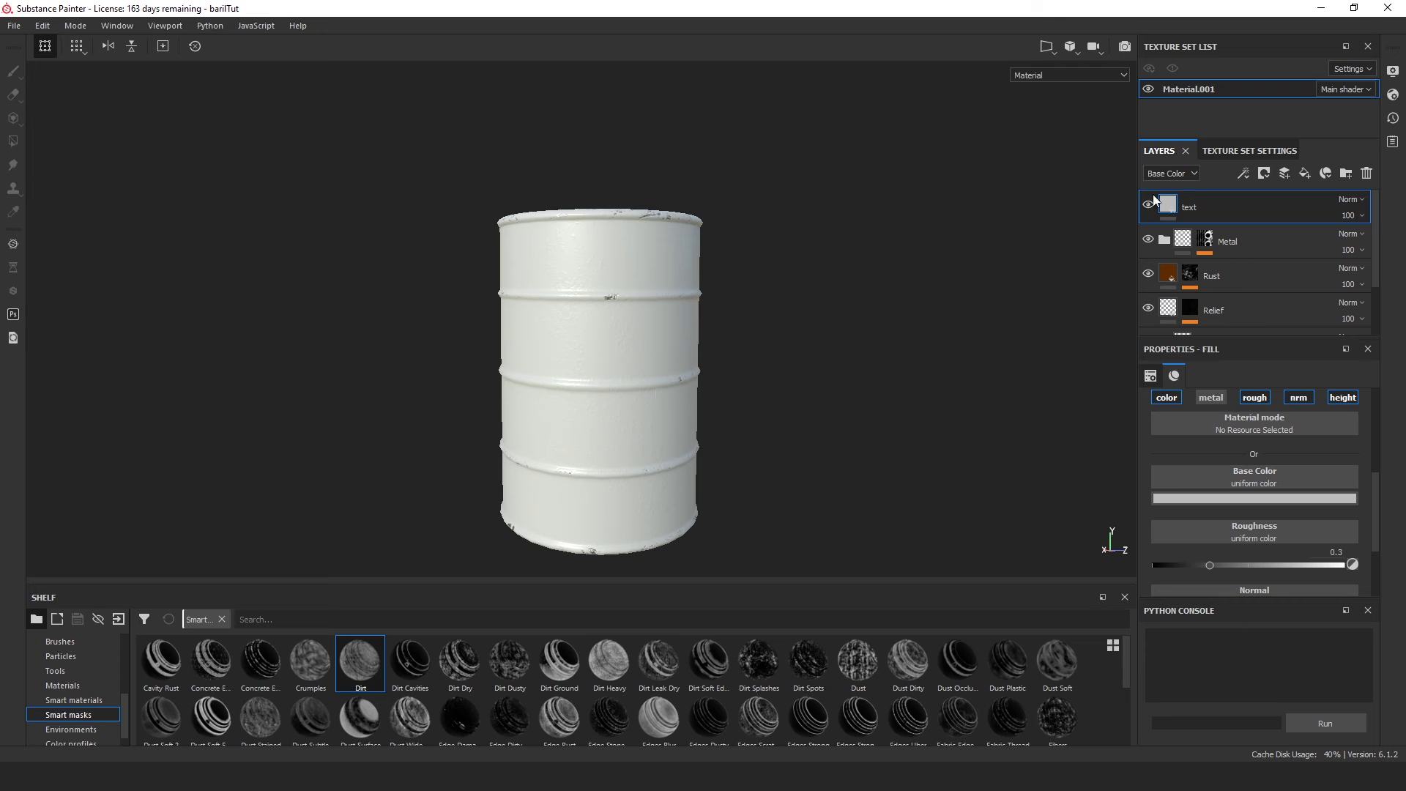
right_click(1172, 203)
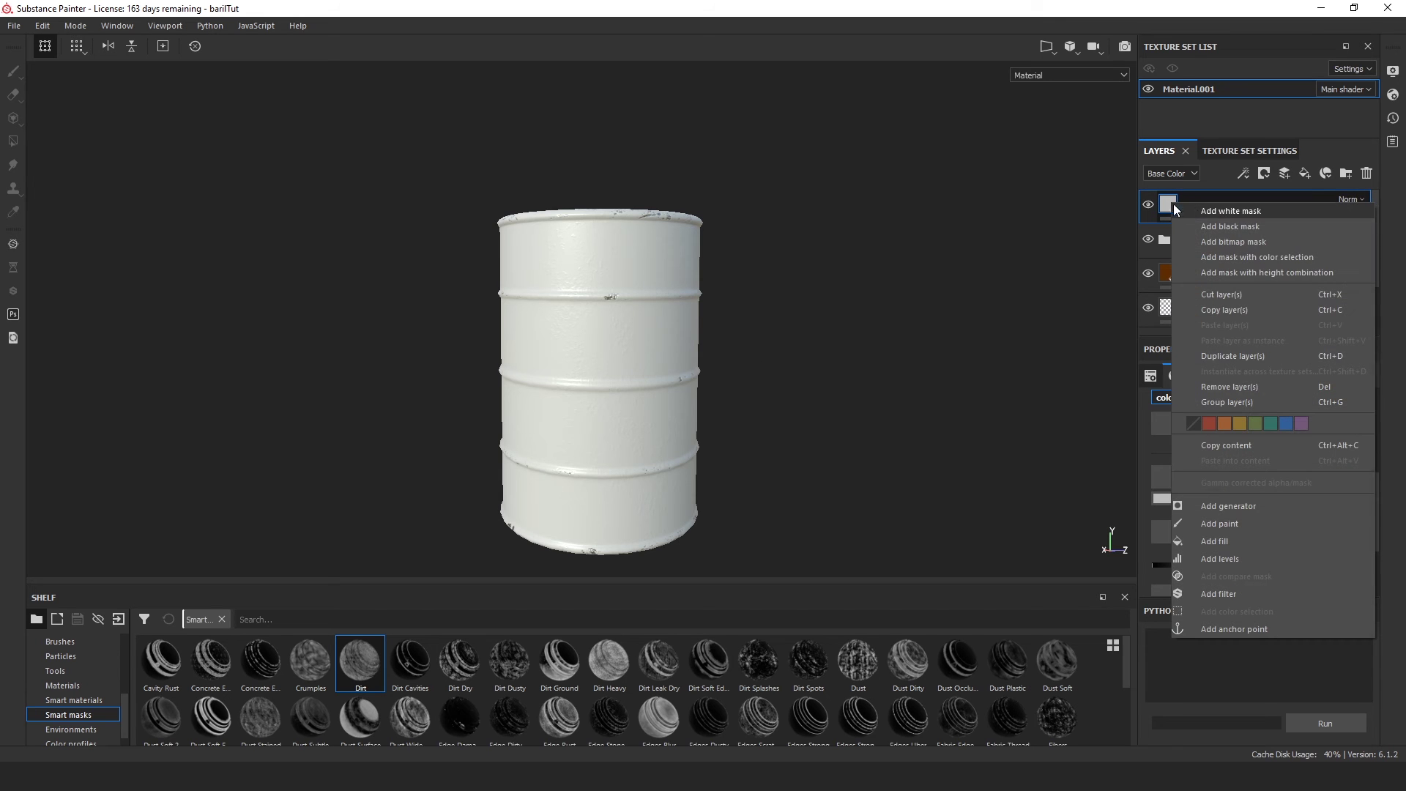
left_click(1254, 228)
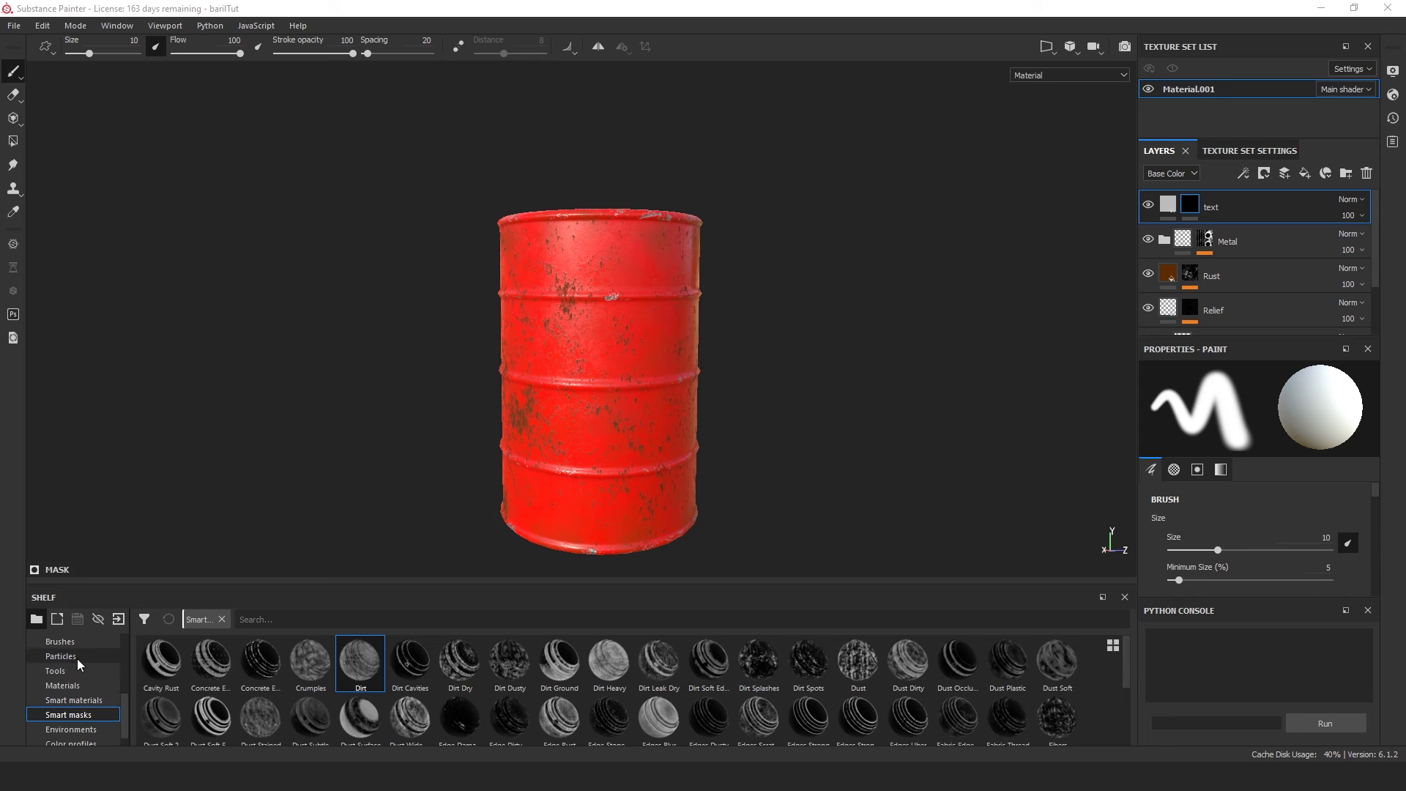
Load the Sign Explosive alpha from the shelf's alphas into the paint brush.
scroll(75, 681, "up", 3)
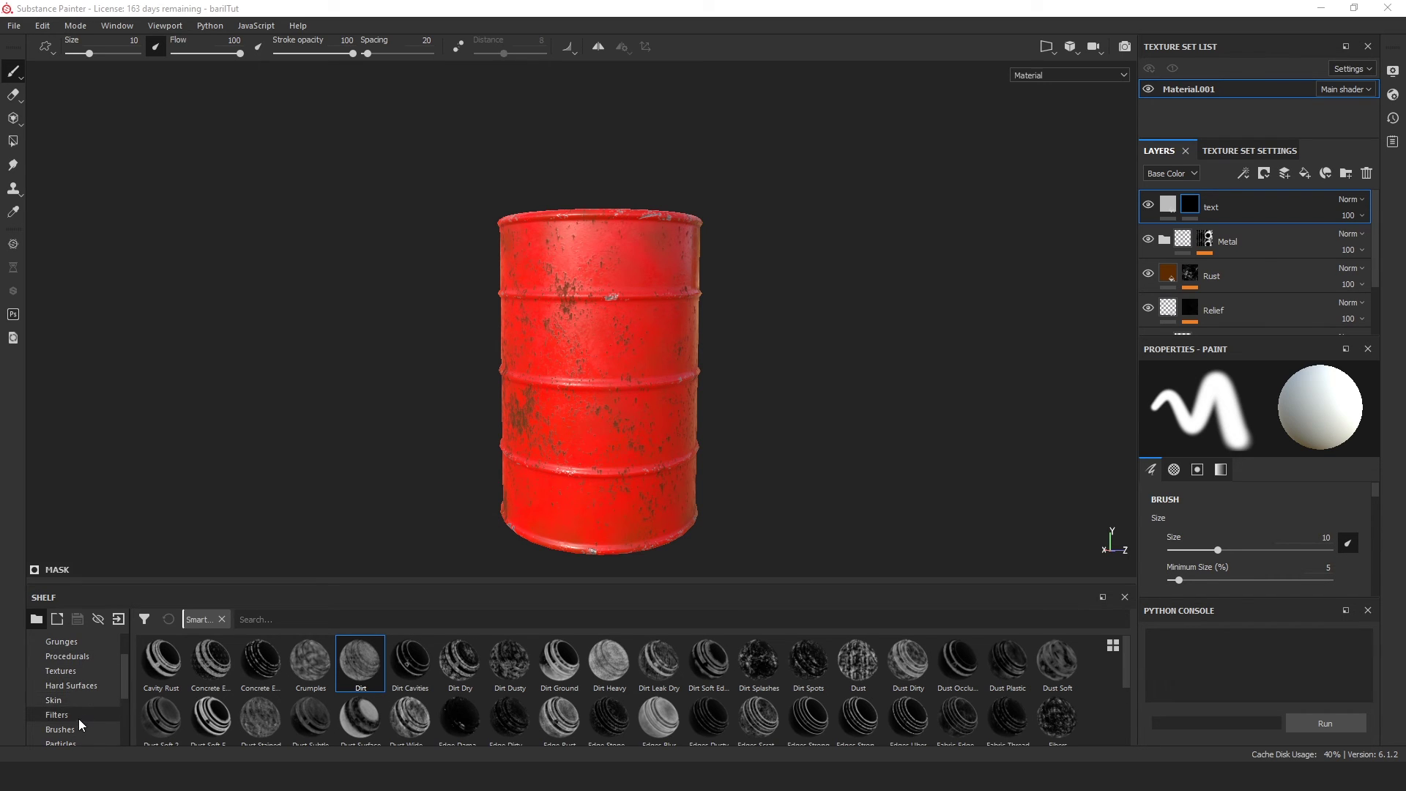
scroll(78, 714, "up", 2)
left_click(56, 671)
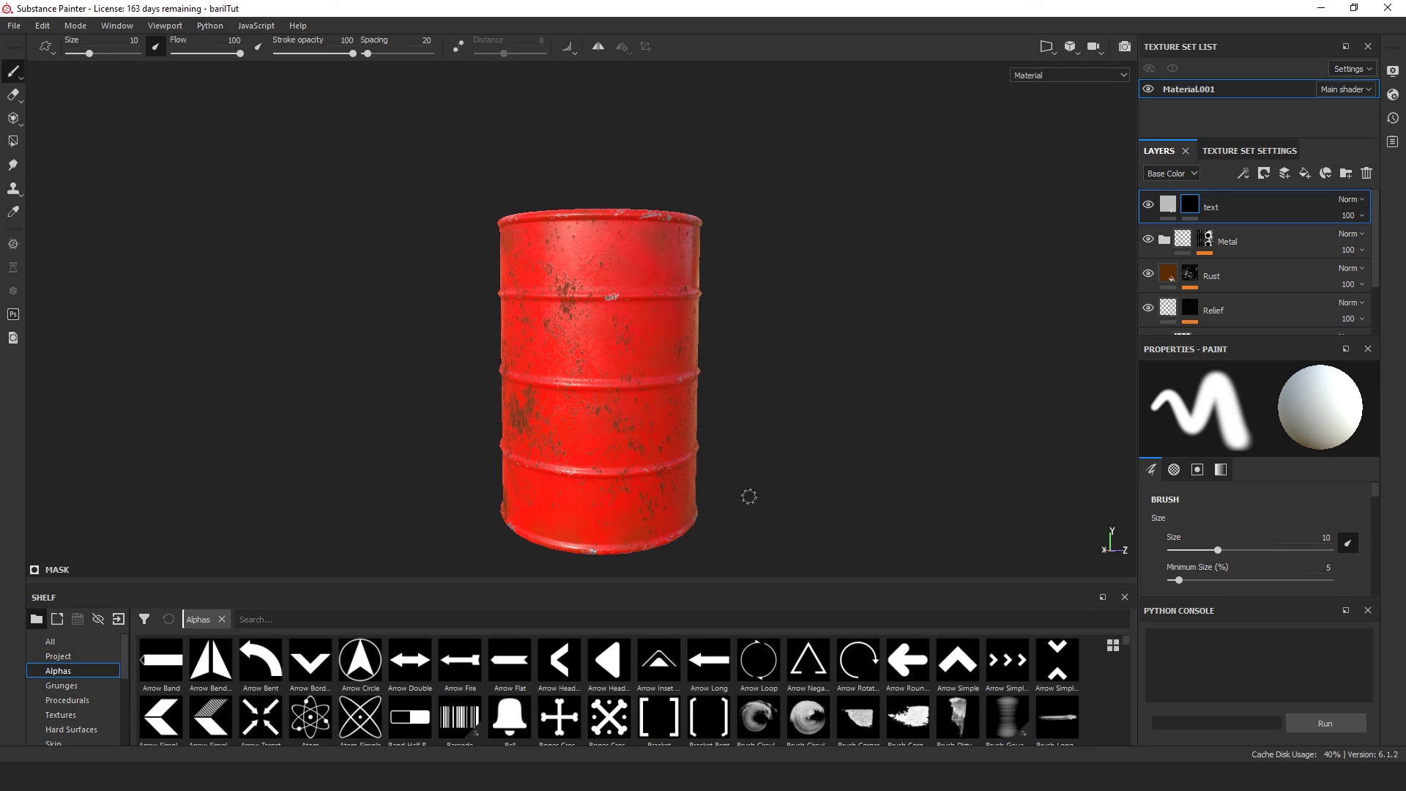
scroll(476, 665, "down", 5)
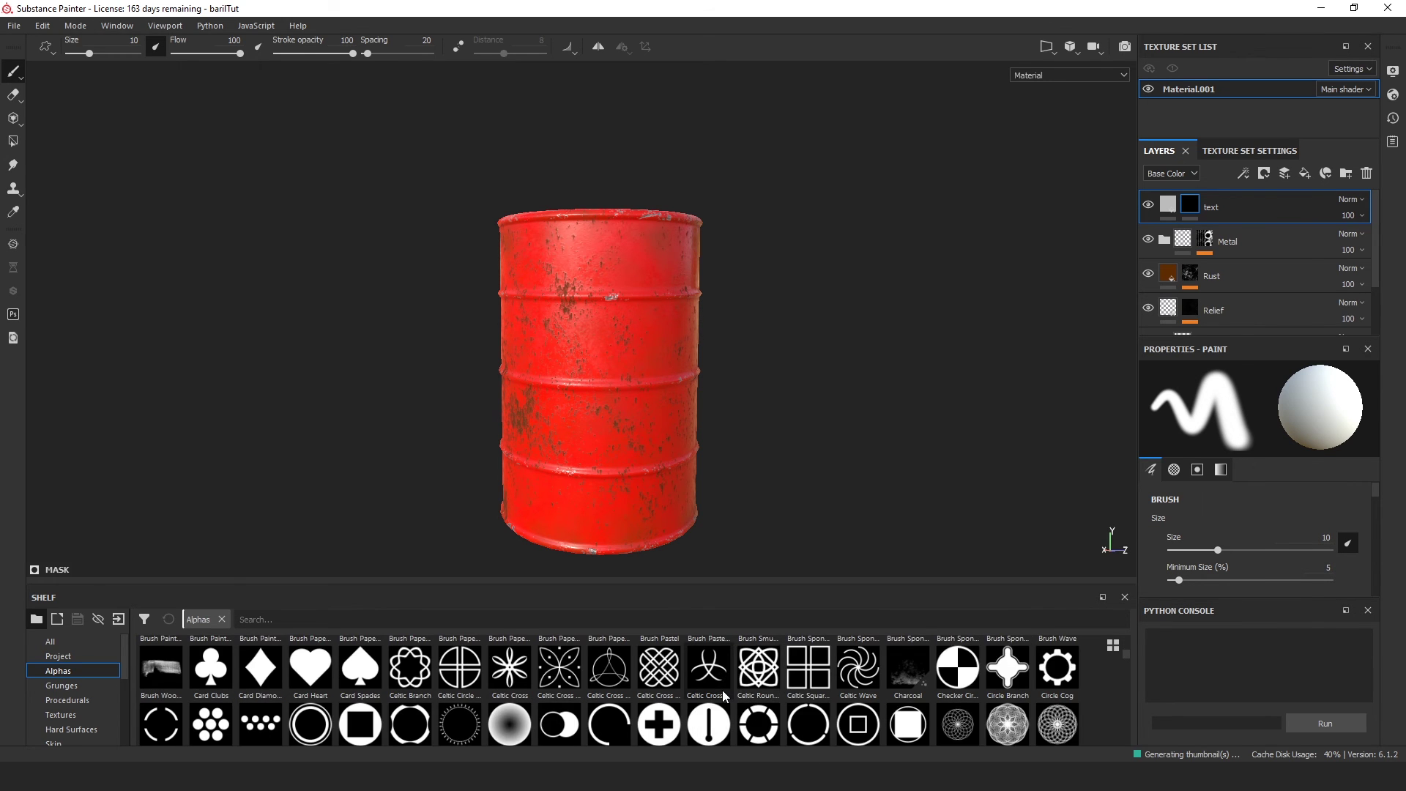
scroll(736, 690, "down", 3)
scroll(735, 690, "down", 5)
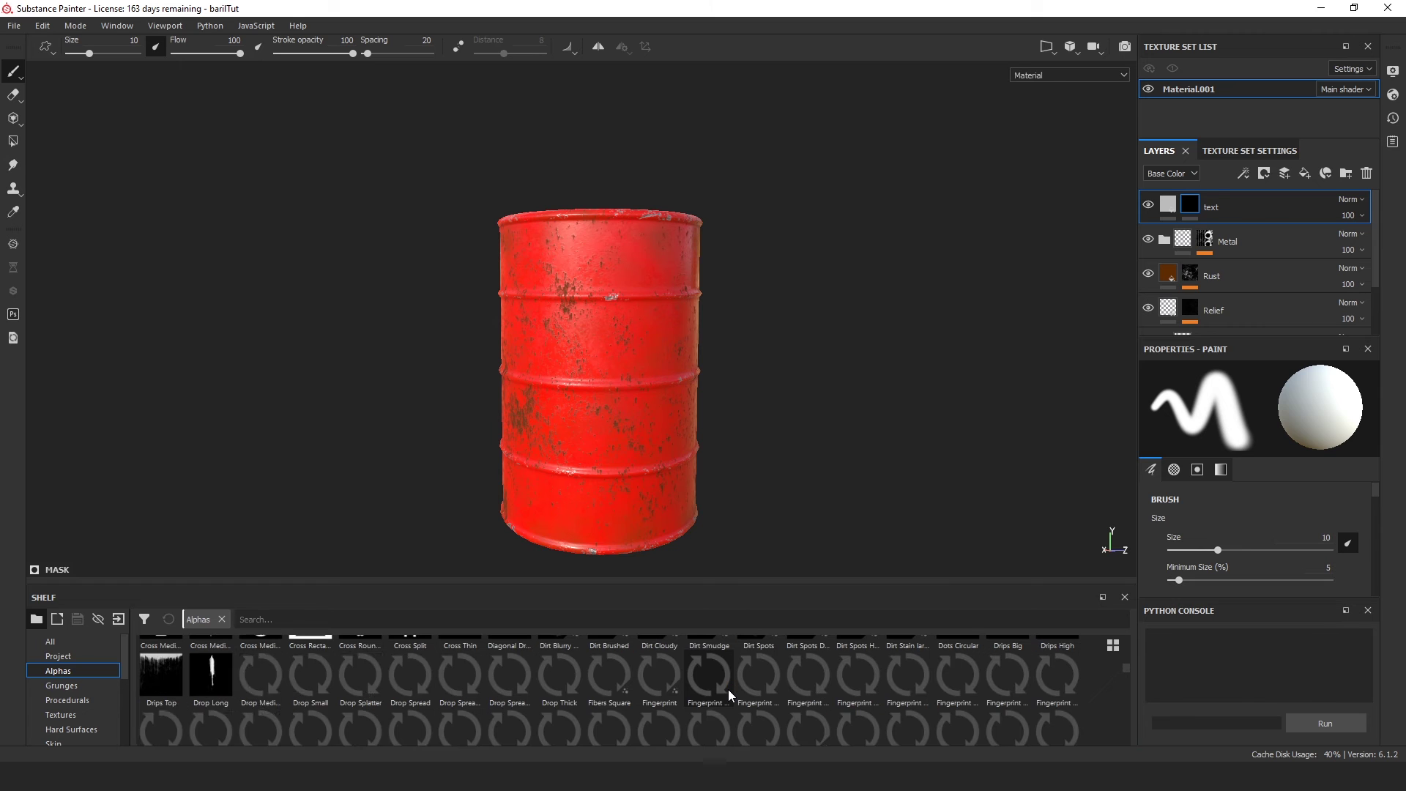
scroll(678, 693, "down", 10)
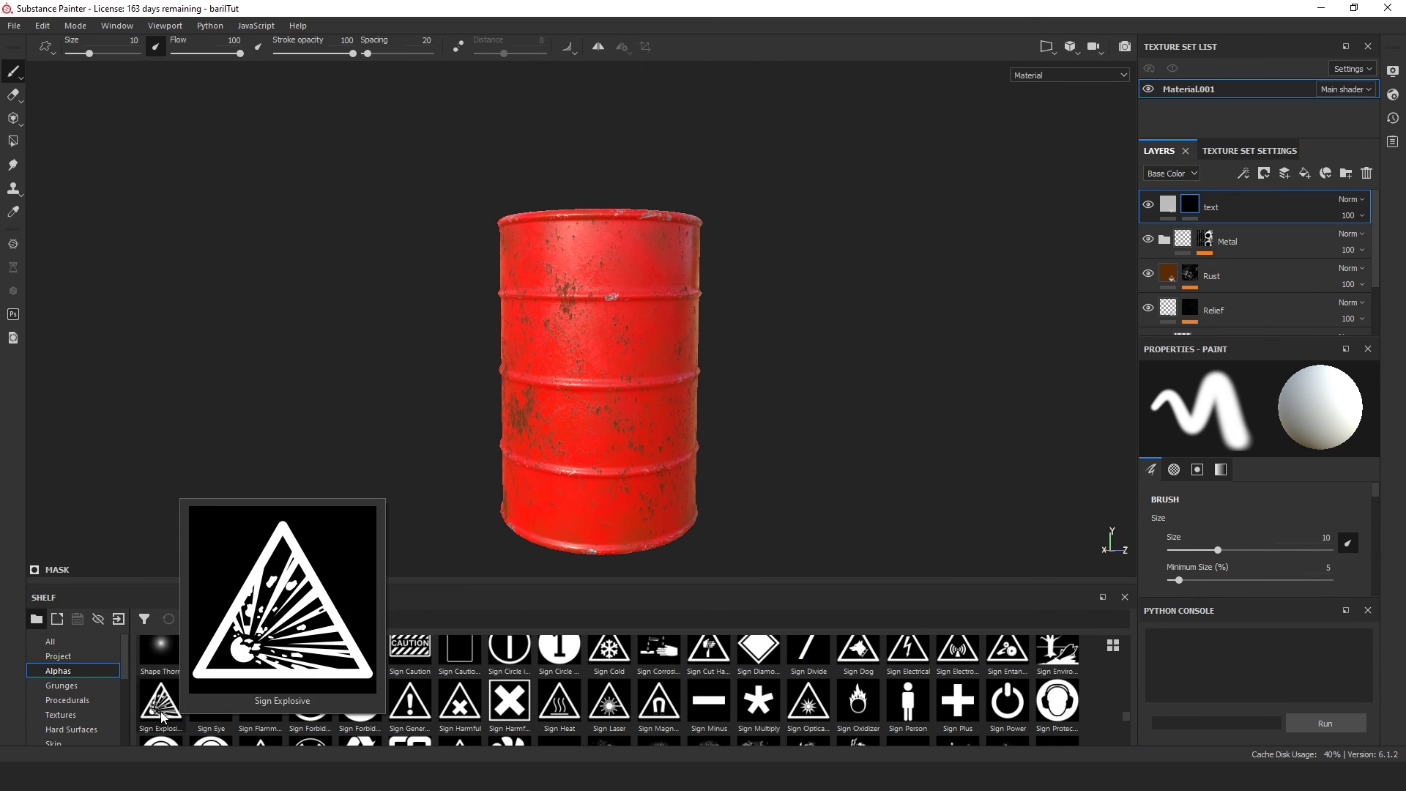
left_click(155, 717)
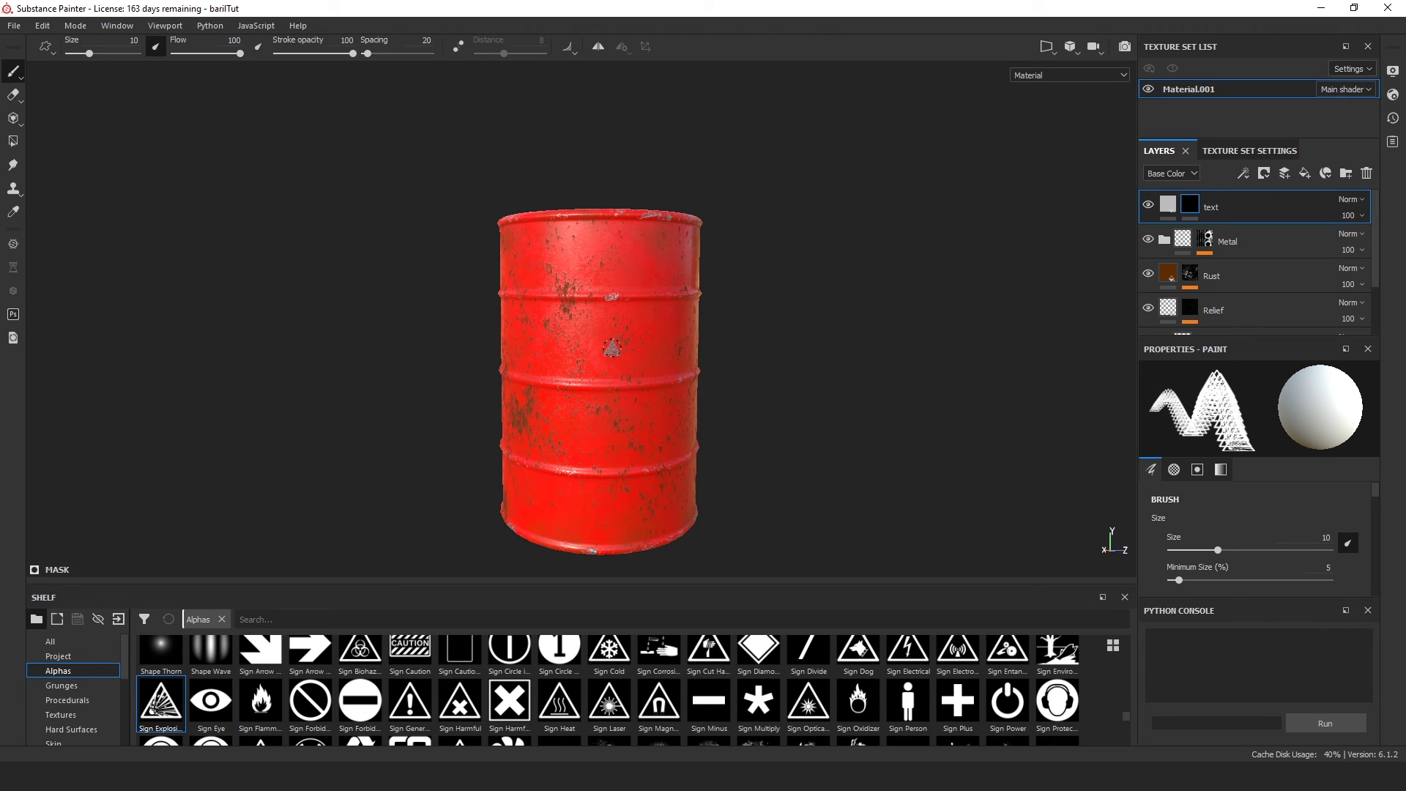
Set the brush size to about 44.33 and stamp the explosive sign into the text layer's mask, on the barrel's upper middle band.
scroll(606, 348, "up", 2)
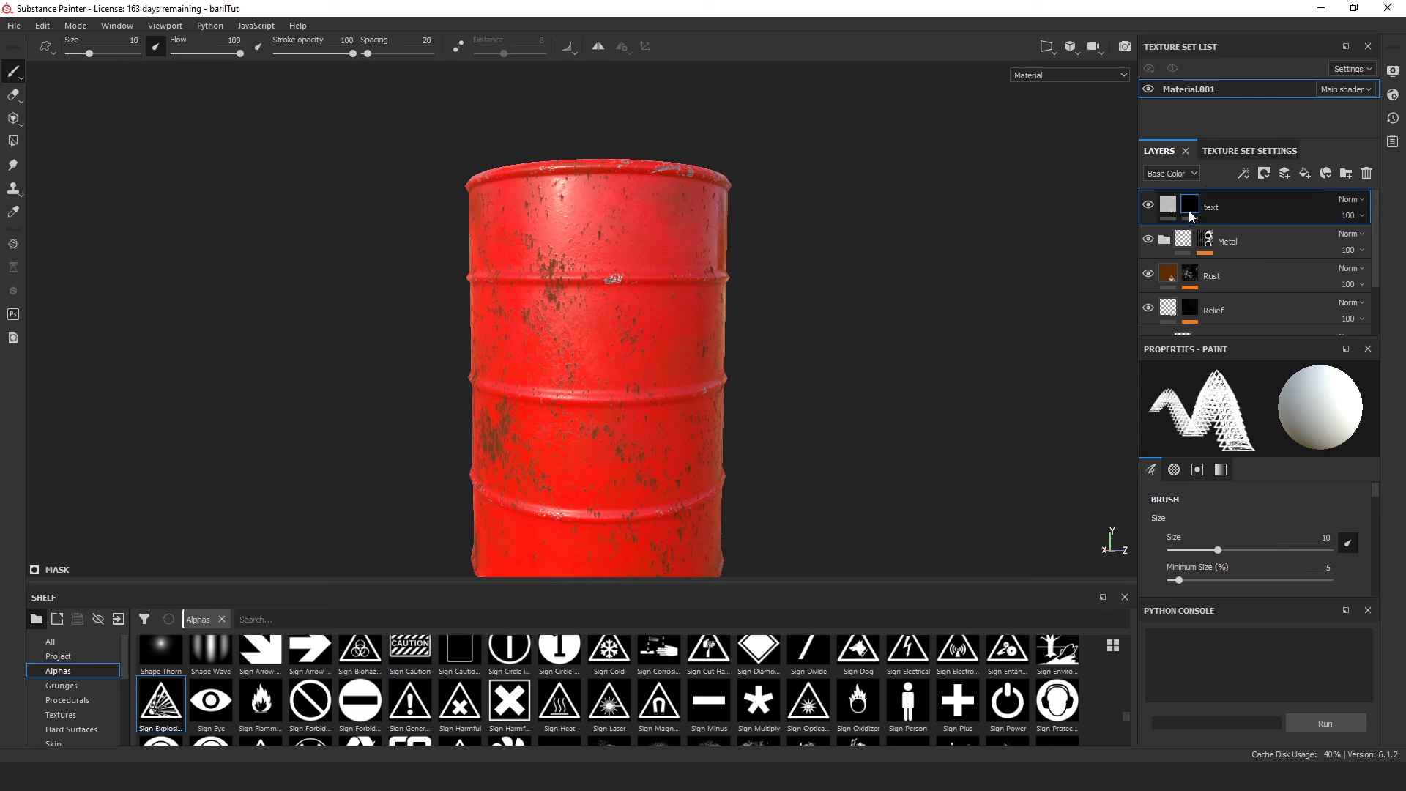
left_click(1191, 208)
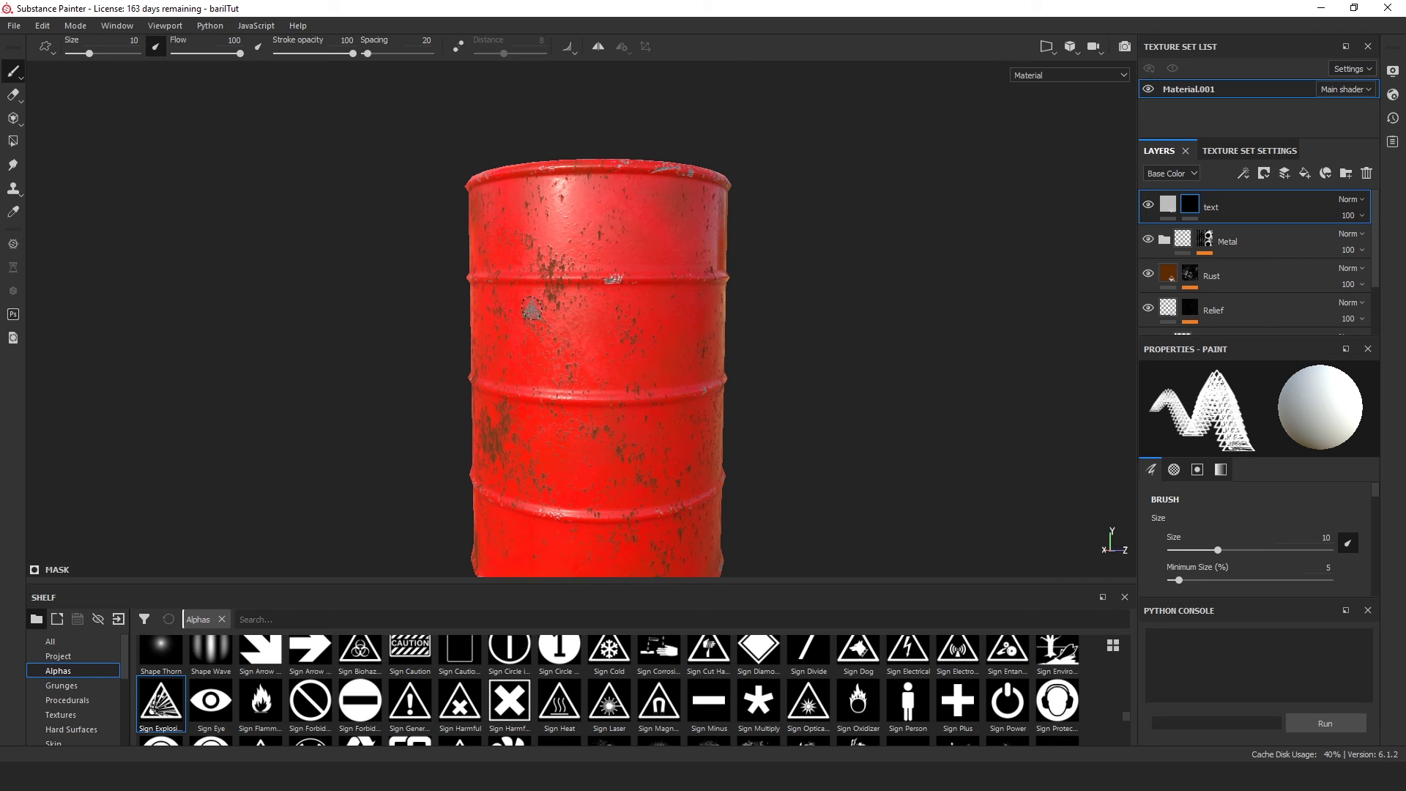
mouse_move(586, 347)
right_mouse_down("ctrl")
mouse_move(649, 347)
mouse_move(585, 346)
right_mouse_up("ctrl")
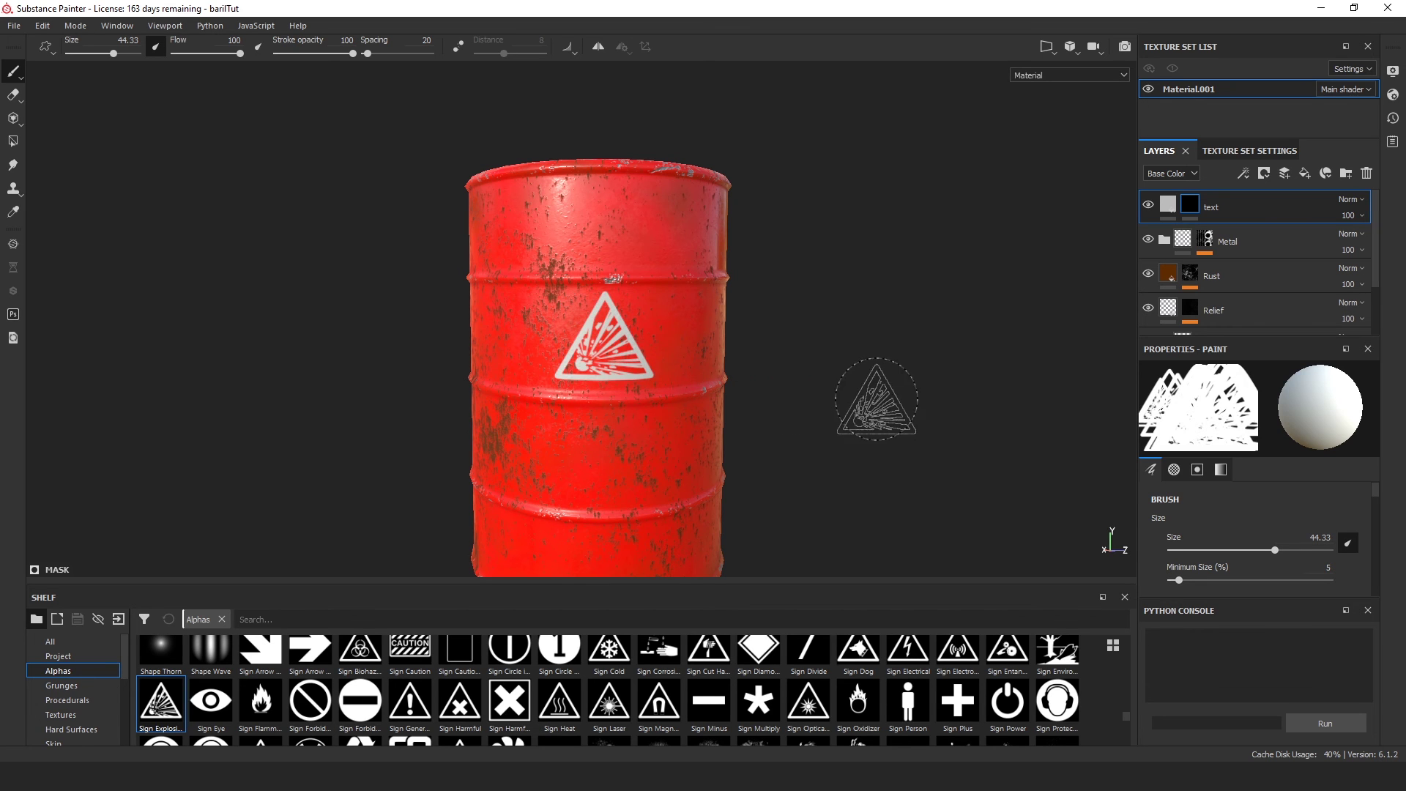
Stamp a second explosive sign at the same height on the opposite side of the barrel.
scroll(813, 375, "down", 5)
mouse_move(804, 439)
left_mouse_down("alt")
mouse_move(568, 481)
mouse_move(263, 458)
mouse_move(5, 467)
mouse_move(784, 455)
mouse_move(414, 433)
mouse_move(462, 430)
mouse_move(724, 593)
mouse_move(791, 540)
mouse_move(776, 430)
mouse_move(741, 427)
mouse_move(677, 460)
mouse_move(713, 323)
mouse_move(662, 268)
mouse_move(688, 291)
left_mouse_up("alt")
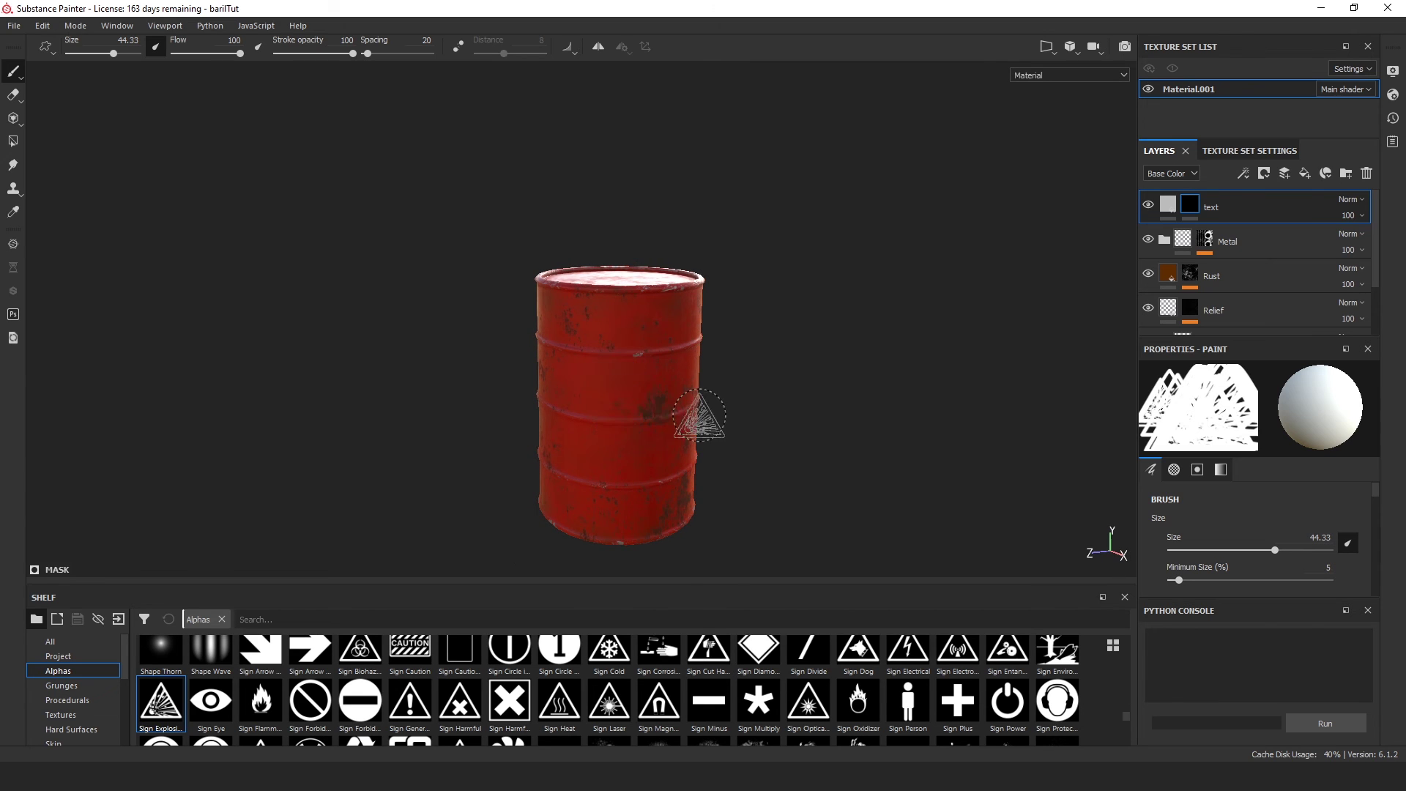
scroll(700, 415, "up", 5)
left_click_drag(884, 438, 903, 412, "alt")
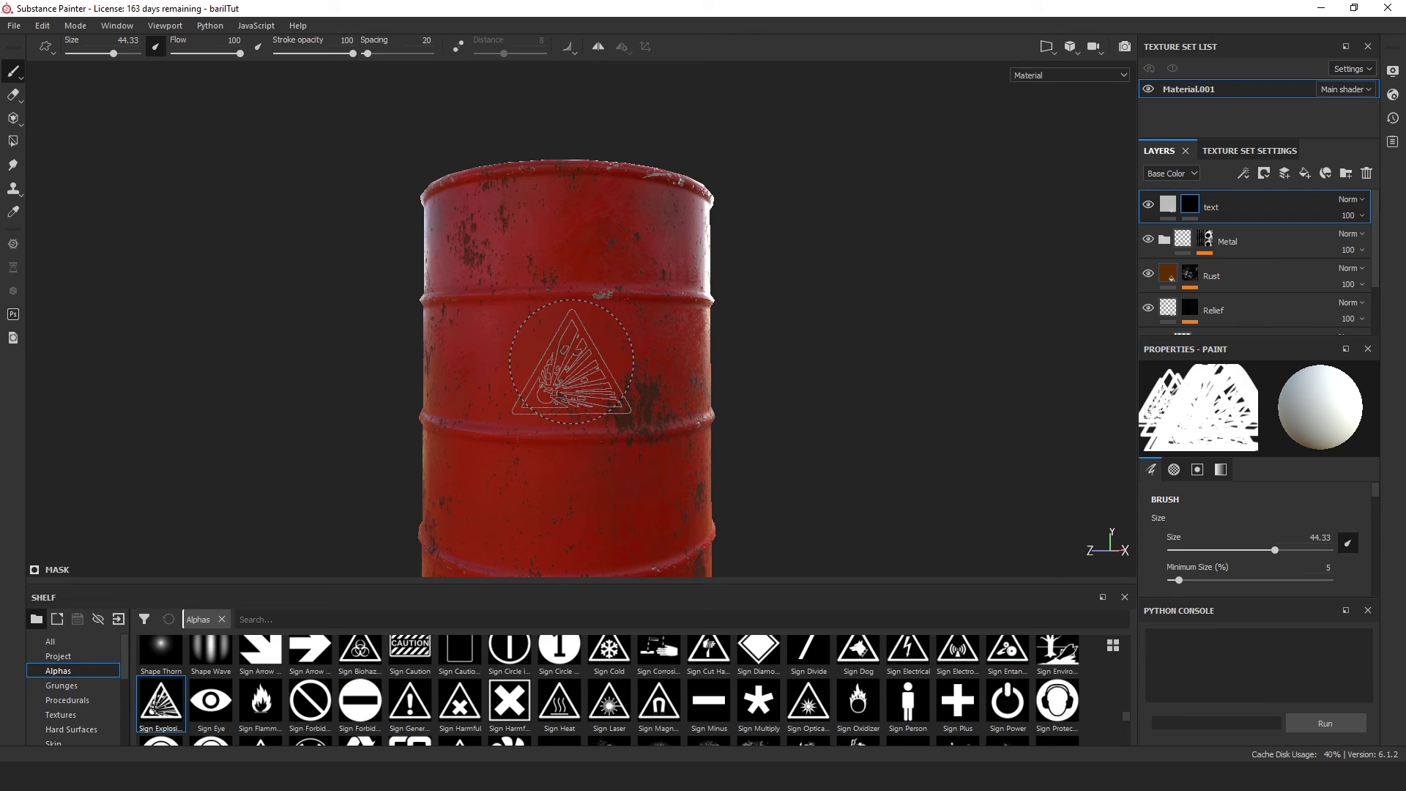
left_click(571, 363)
scroll(859, 354, "down", 3)
scroll(858, 354, "down", 2)
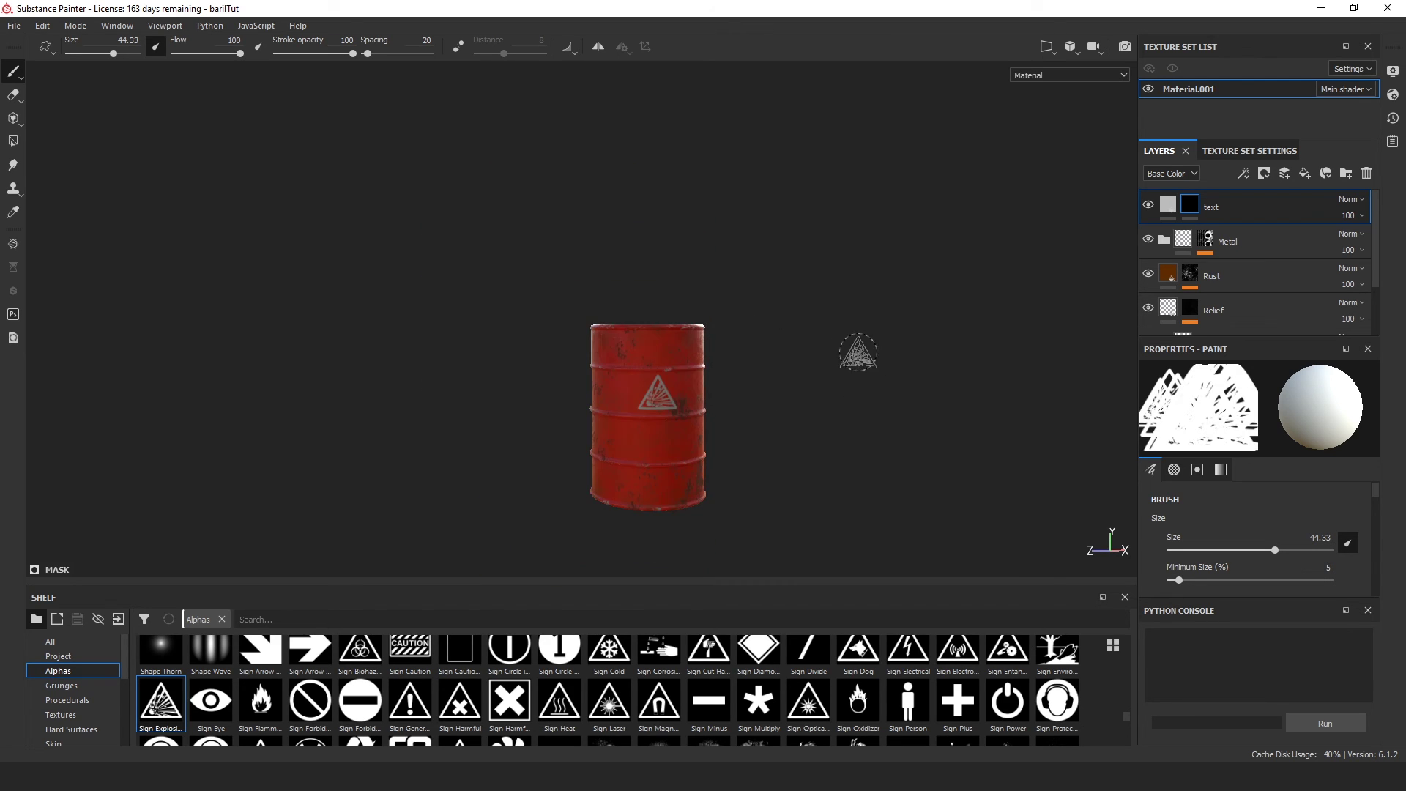
left_click_drag(855, 352, 605, 483, "alt")
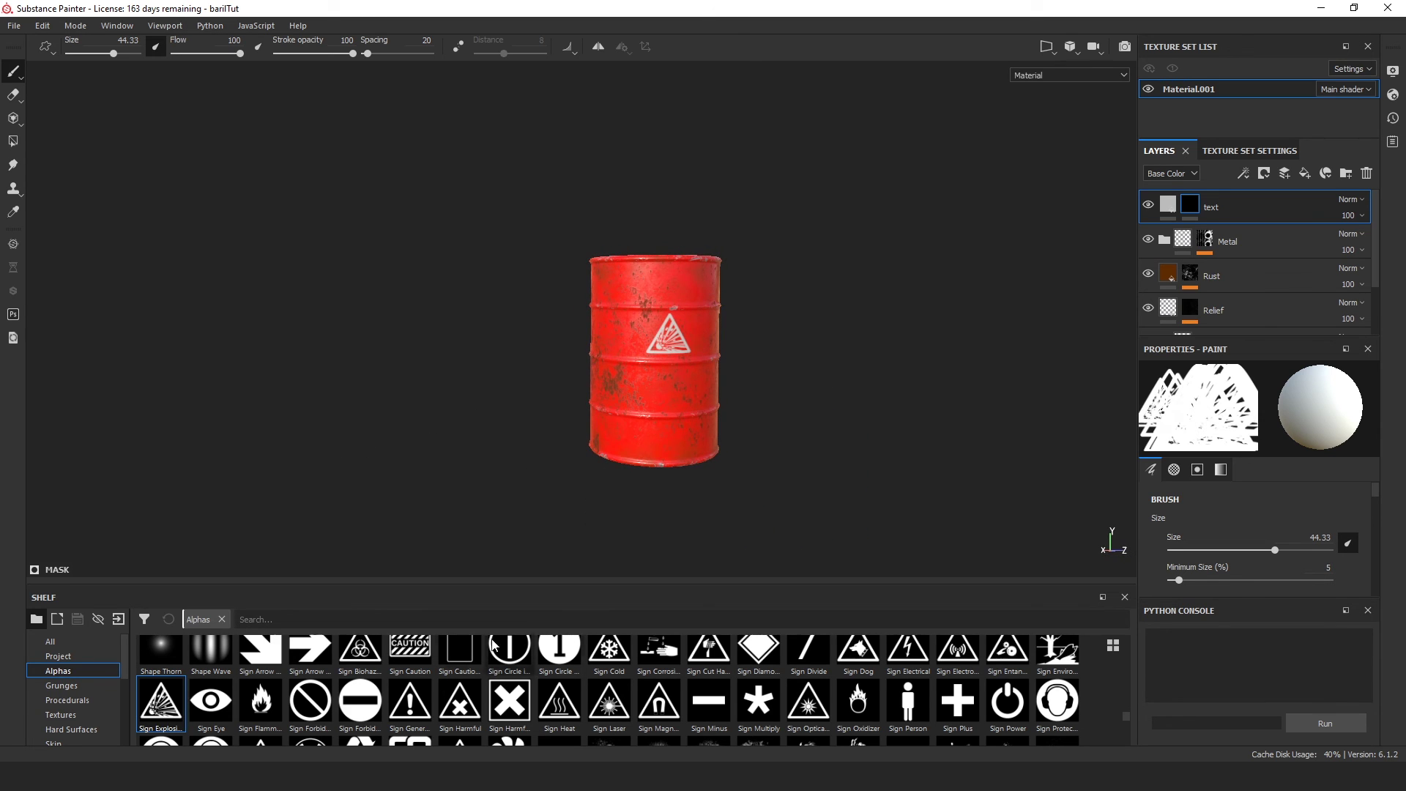
Look through the sign and text alphas and load the Sign Caution alpha into the brush.
scroll(419, 670, "down", 10)
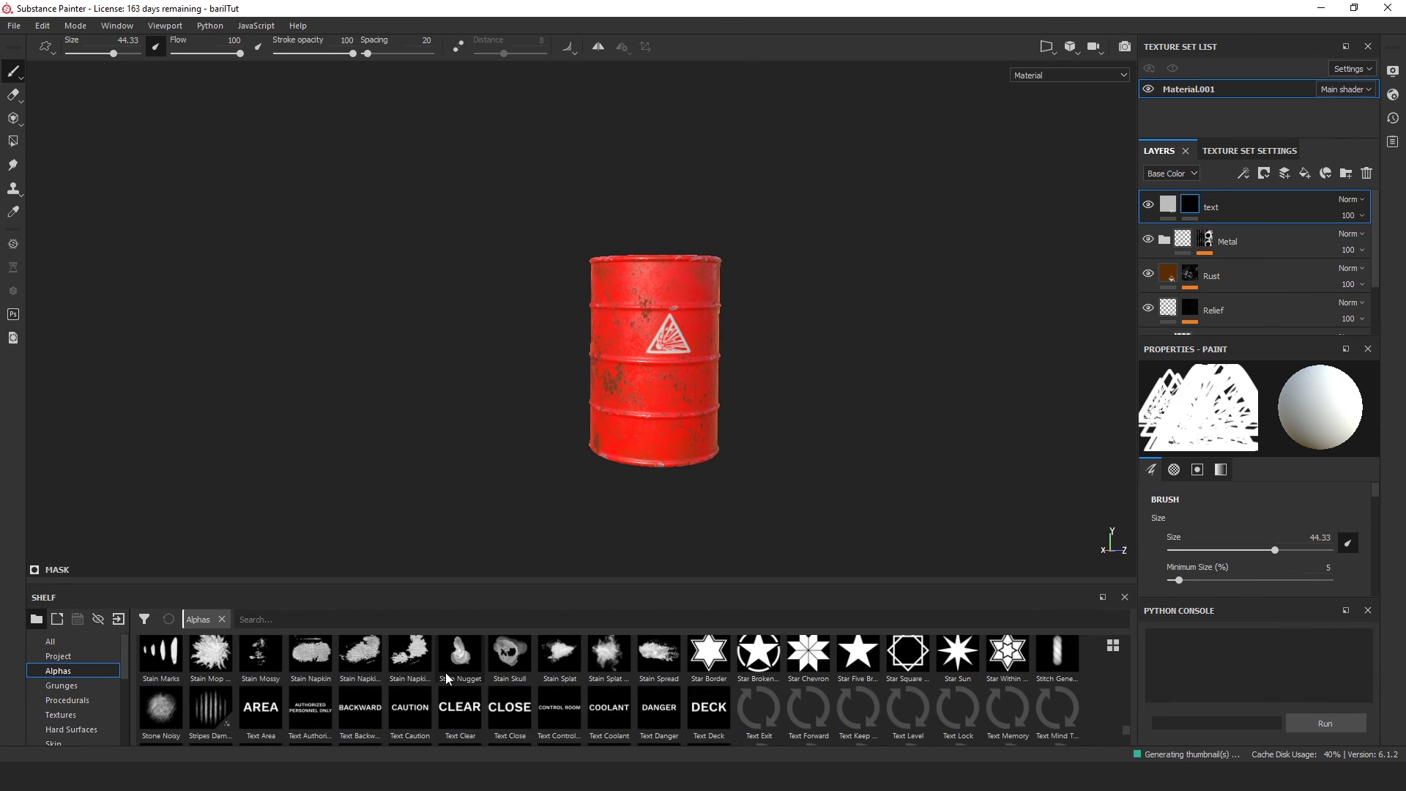
scroll(680, 696, "down", 2)
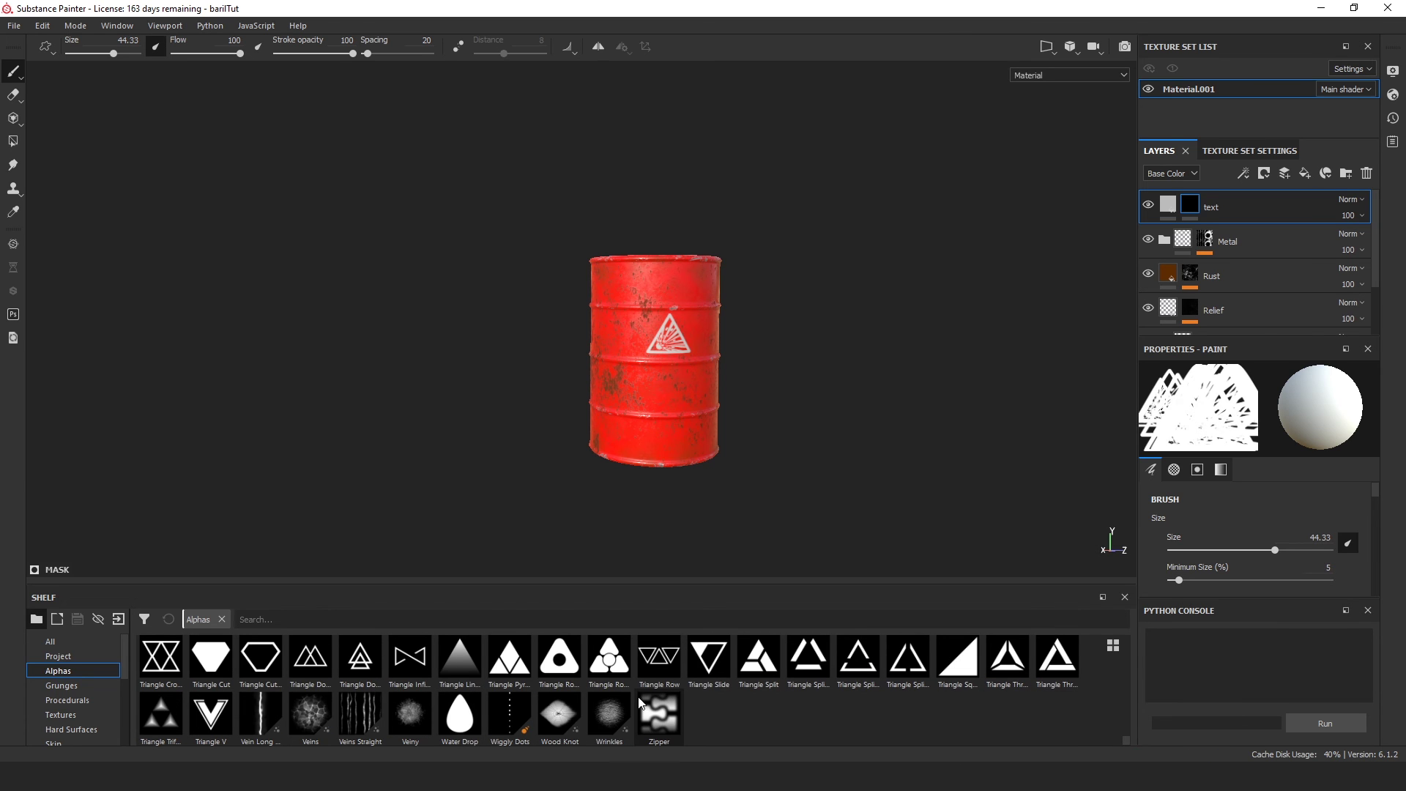
scroll(538, 697, "up", 2)
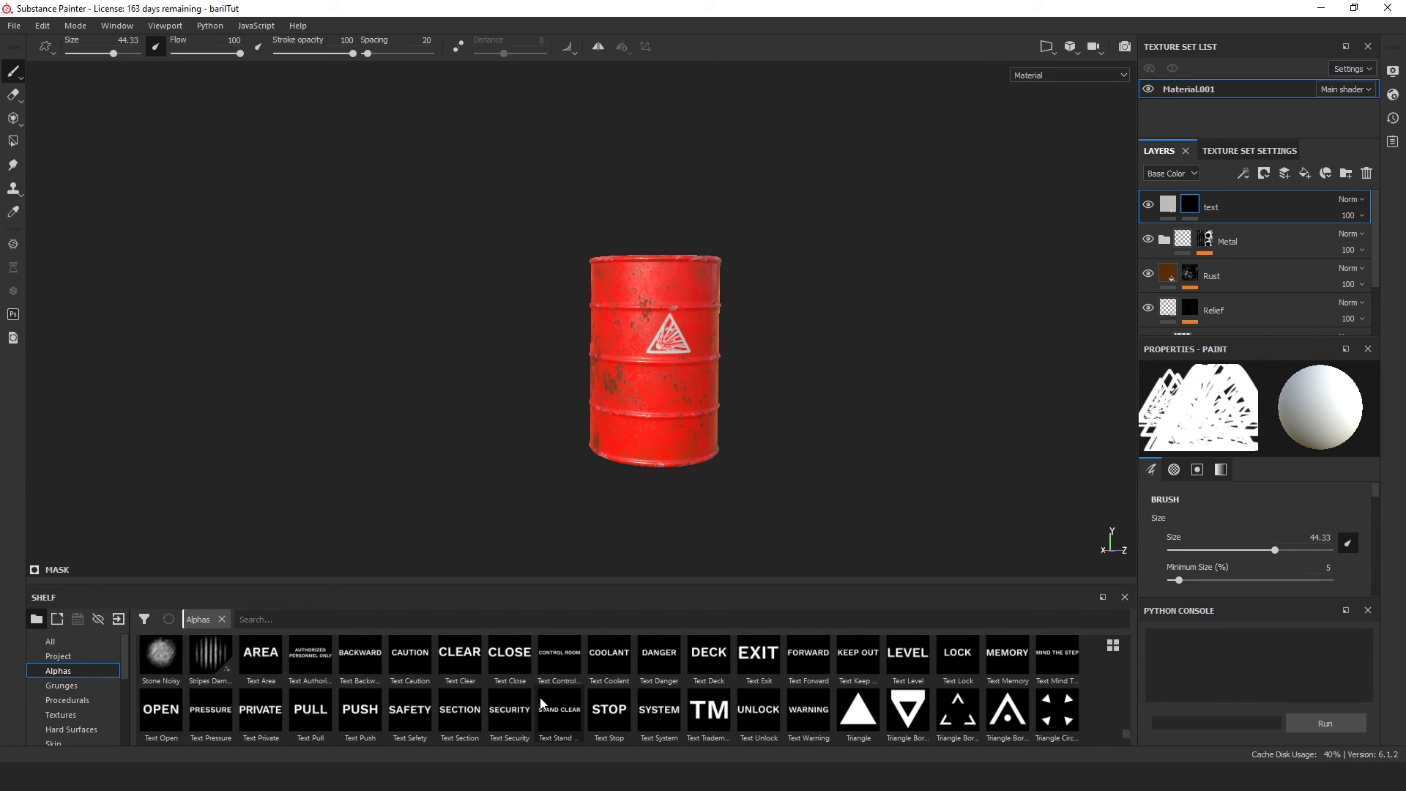
scroll(539, 697, "up", 6)
scroll(539, 698, "down", 3)
scroll(541, 704, "up", 6)
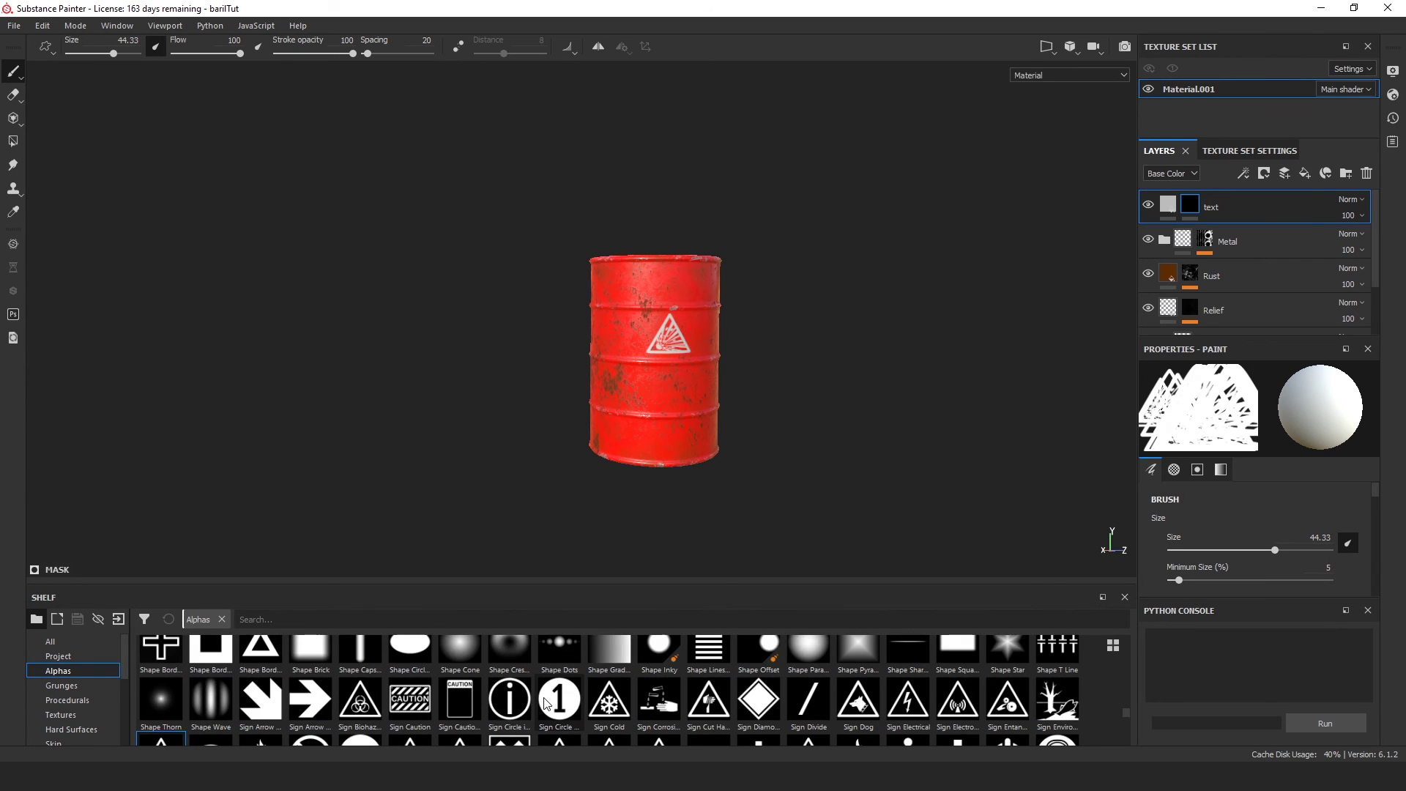
left_click(410, 704)
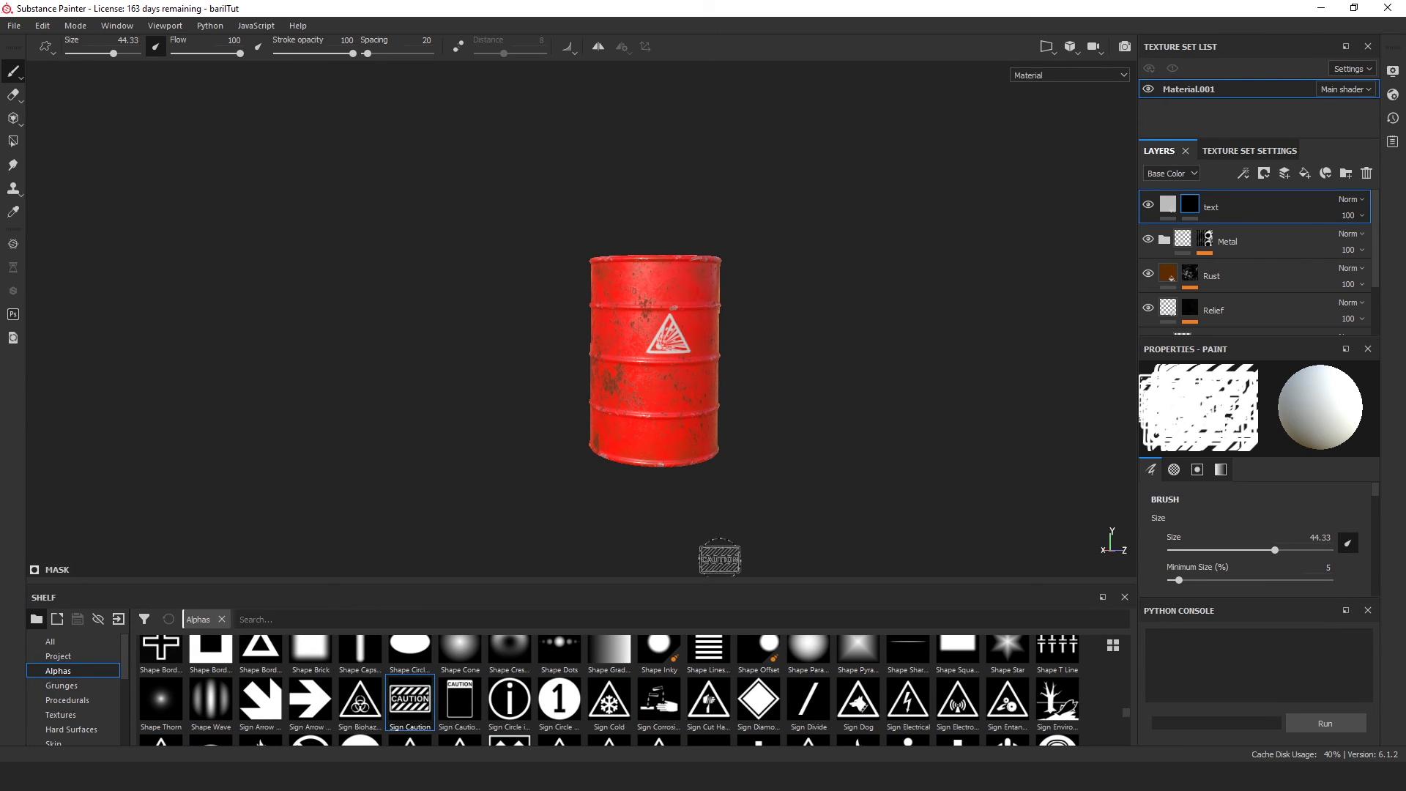
Enlarge the brush to about 52.69 and stamp the CAUTION sign on a side without a sign, one band below the explosive signs.
left_click_drag(740, 521, 952, 511, "alt")
scroll(767, 455, "up", 5)
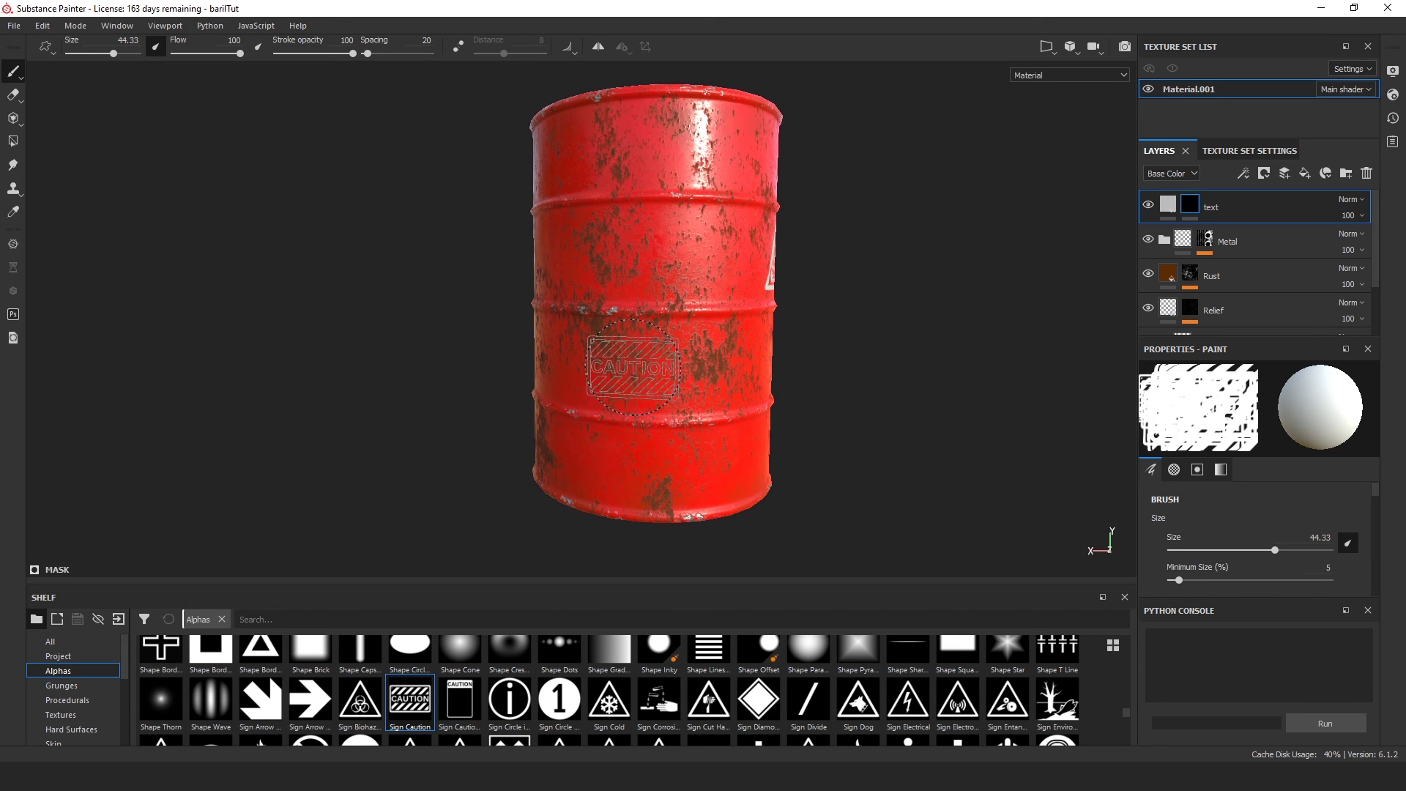
left_click_drag(835, 442, 882, 424, "alt")
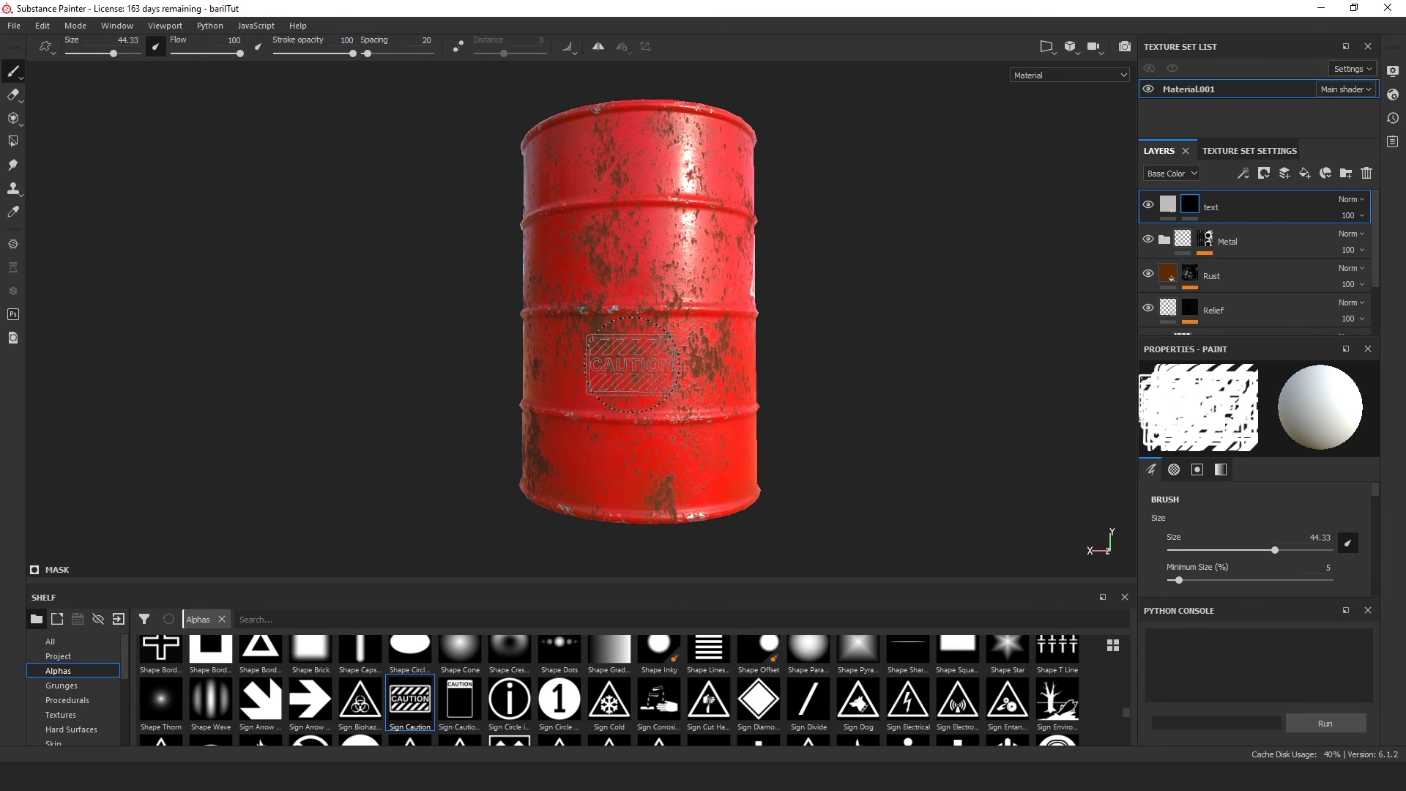
right_click_drag(635, 367, 666, 367, "ctrl")
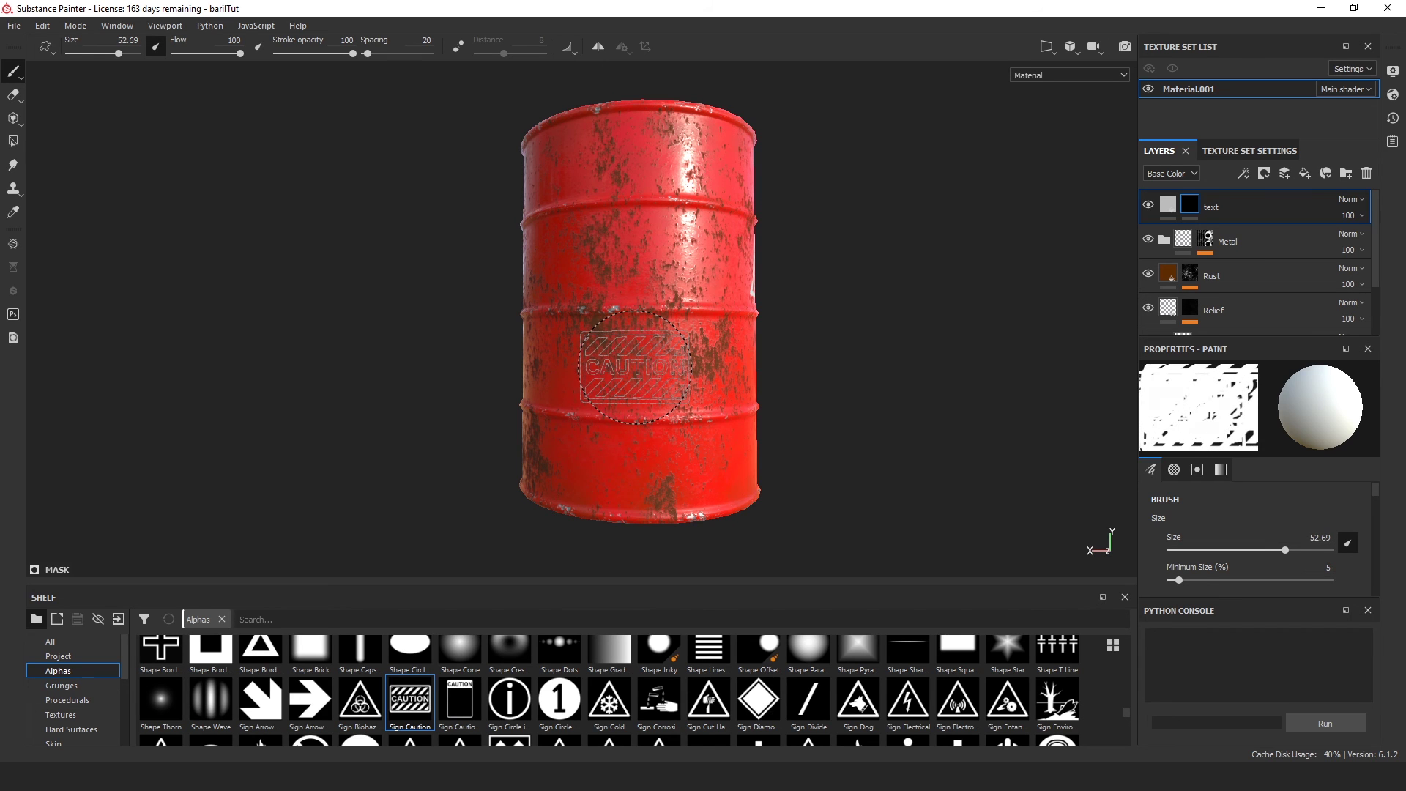
left_click_drag(901, 423, 942, 426, "alt")
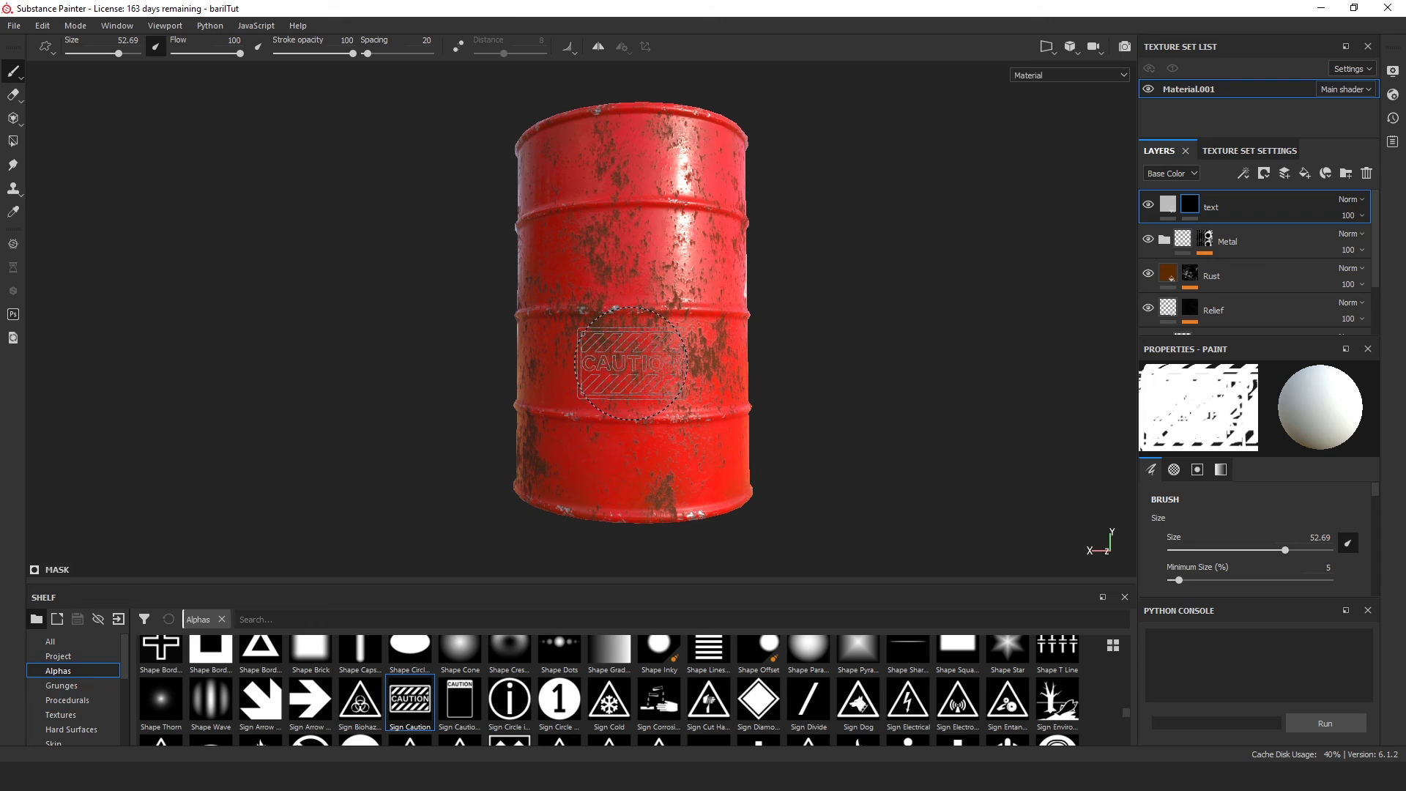
left_click_drag(899, 431, 946, 431, "alt")
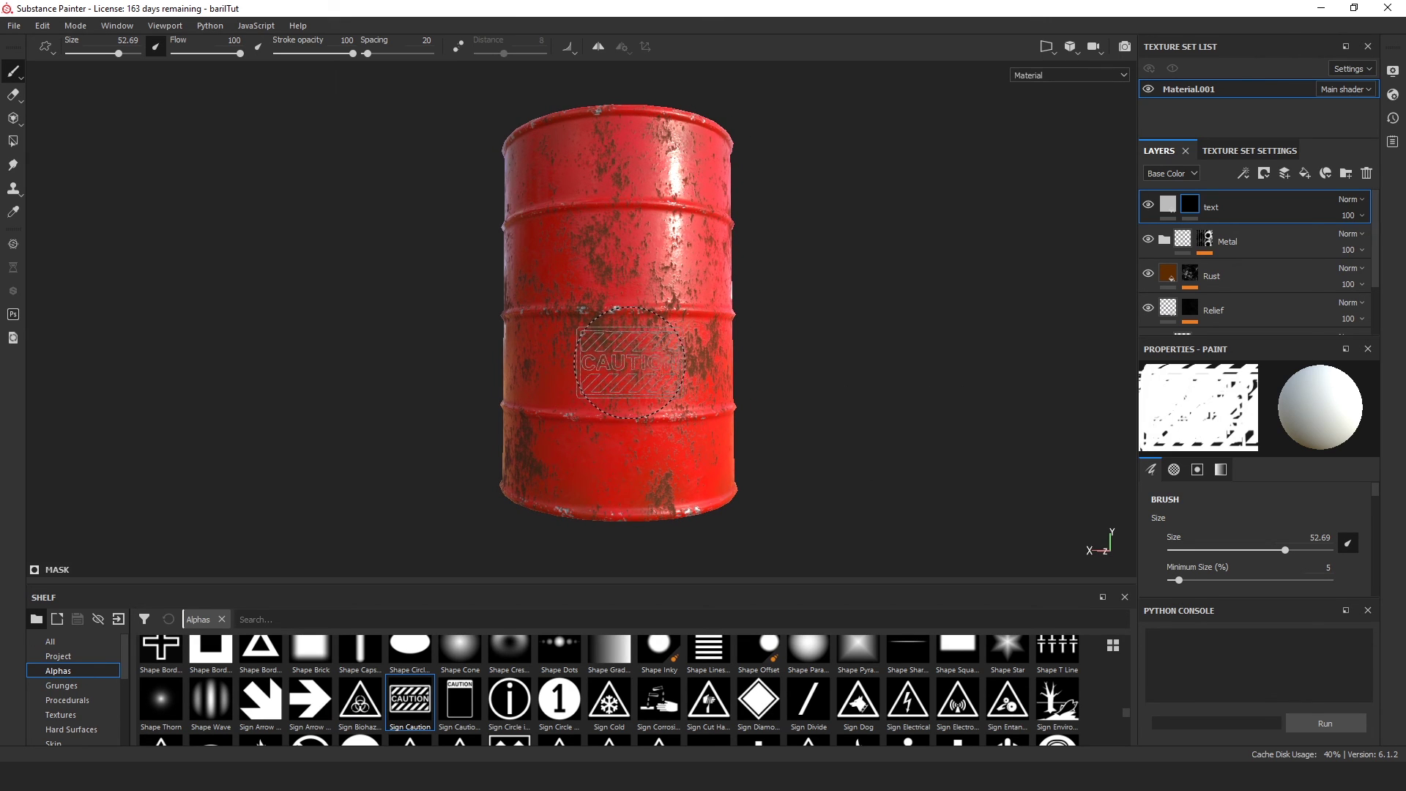
left_click_drag(974, 385, 478, 385, "alt")
scroll(623, 396, "down", 3)
left_click_drag(851, 418, 454, 417, "alt")
middle_click_drag(979, 458, 821, 394, "alt")
left_click_drag(851, 402, 907, 437, "alt")
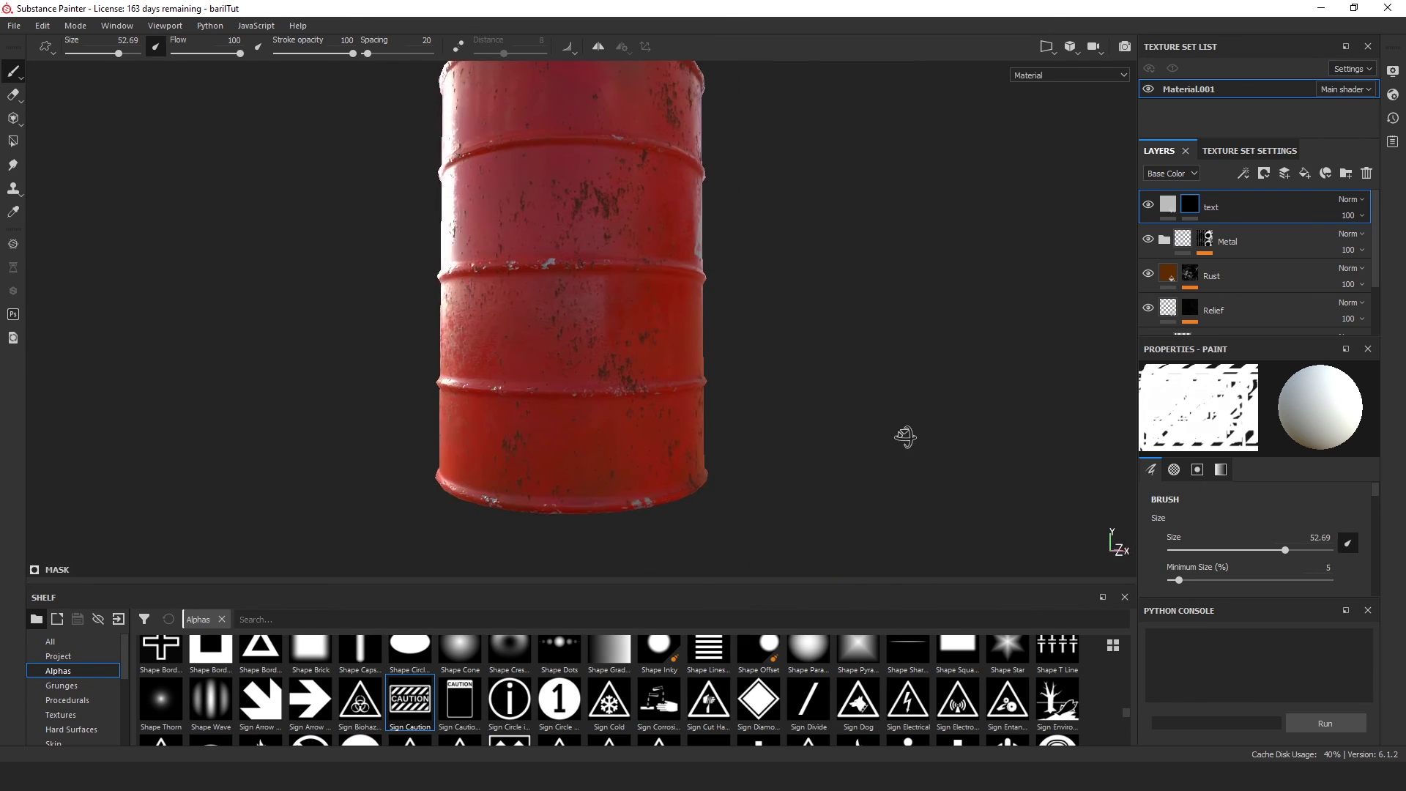
middle_click_drag(737, 379, 813, 398, "alt")
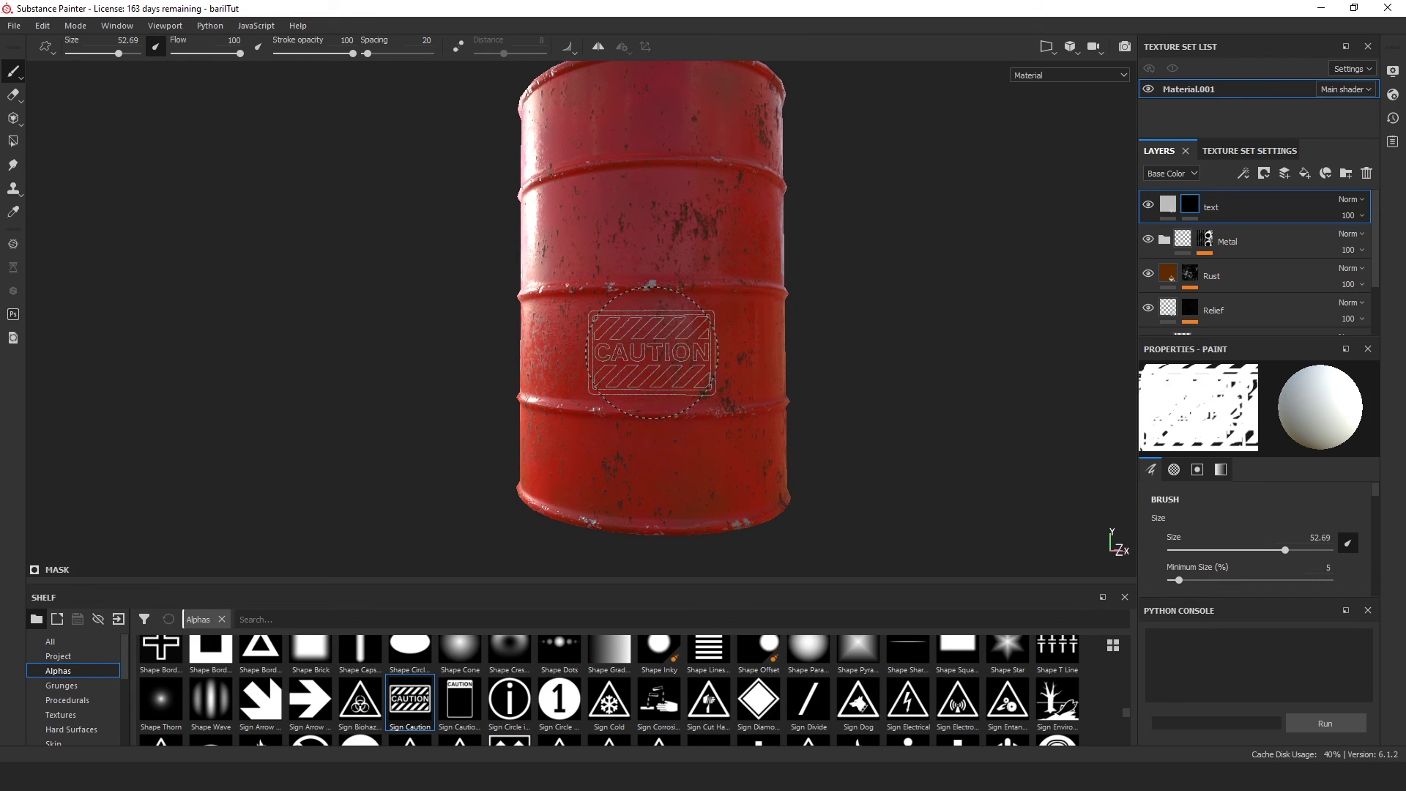
left_click(653, 351)
Inspect the CAUTION sign up close and move the text layer below the Rust layer so rust covers the signs.
scroll(446, 409, "down", 4)
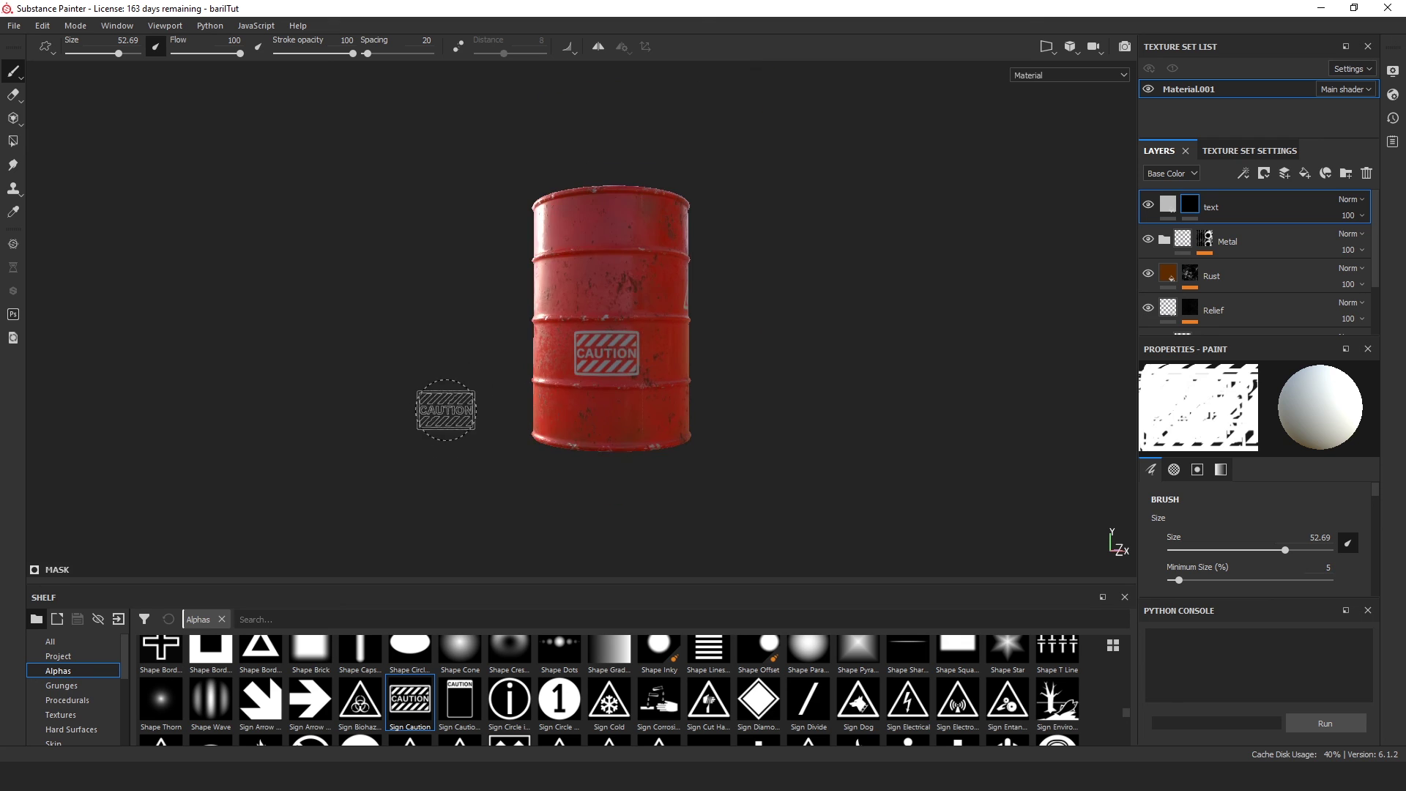
left_click_drag(366, 436, 1140, 449, "alt")
scroll(763, 399, "up", 4)
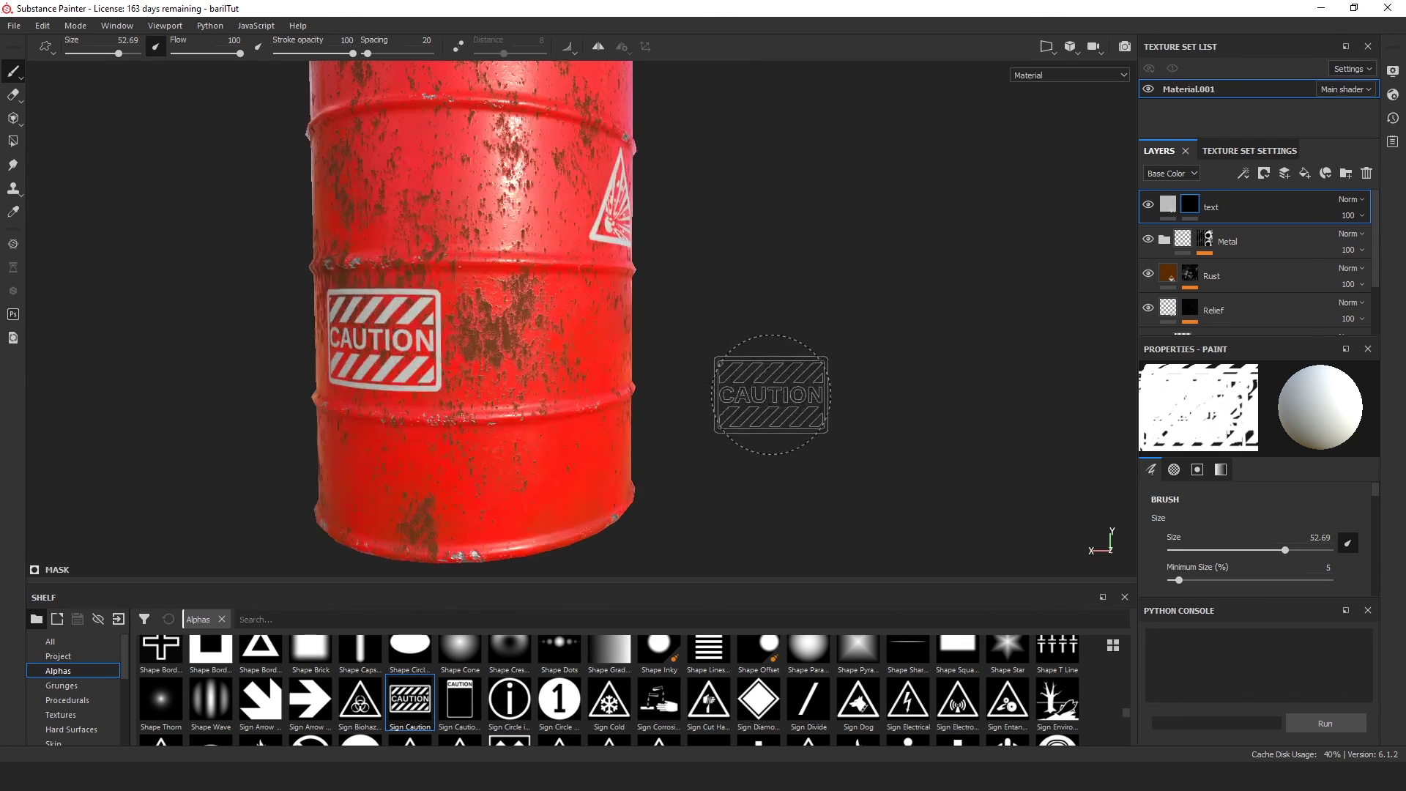
middle_click_drag(763, 399, 904, 408, "alt")
left_click_drag(903, 409, 895, 435, "alt")
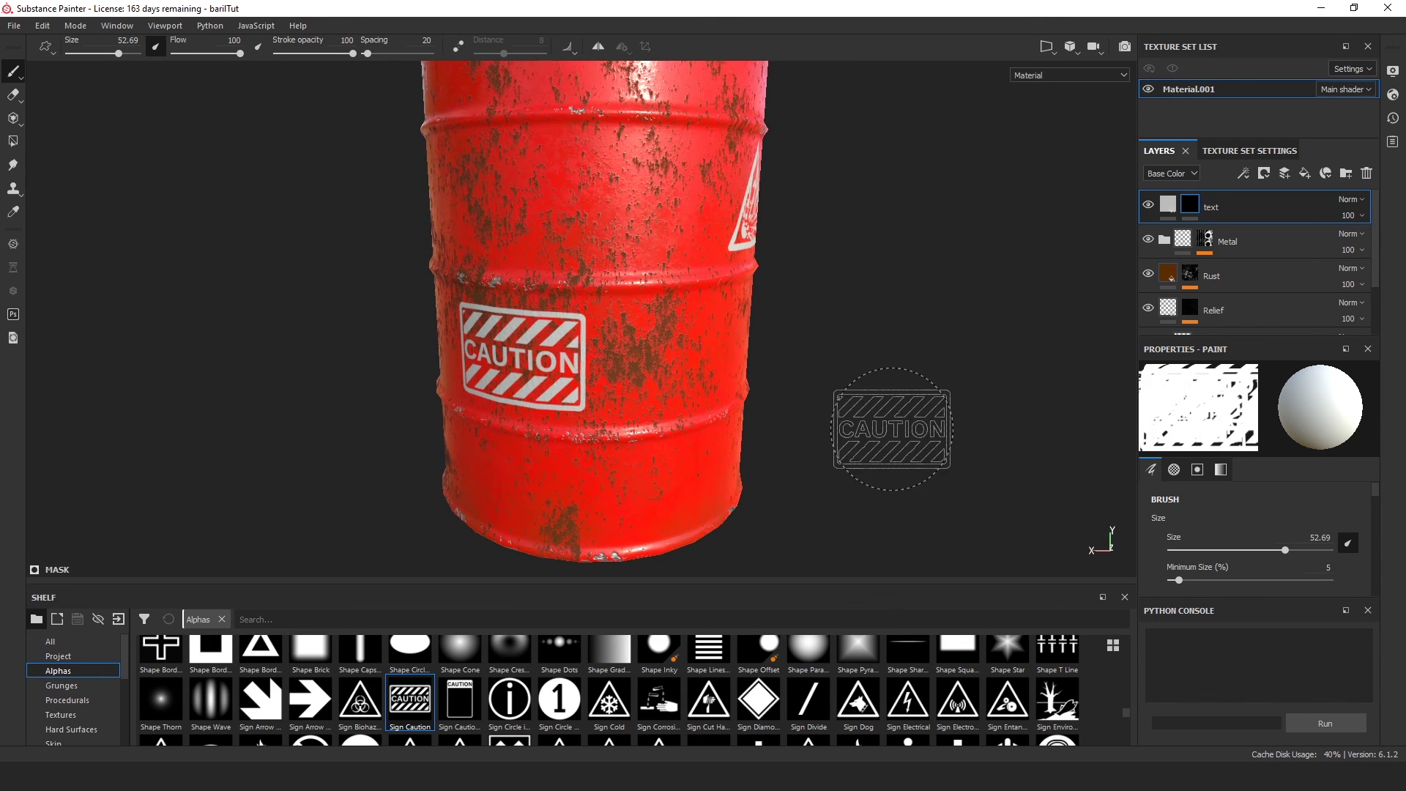
scroll(891, 420, "up", 2)
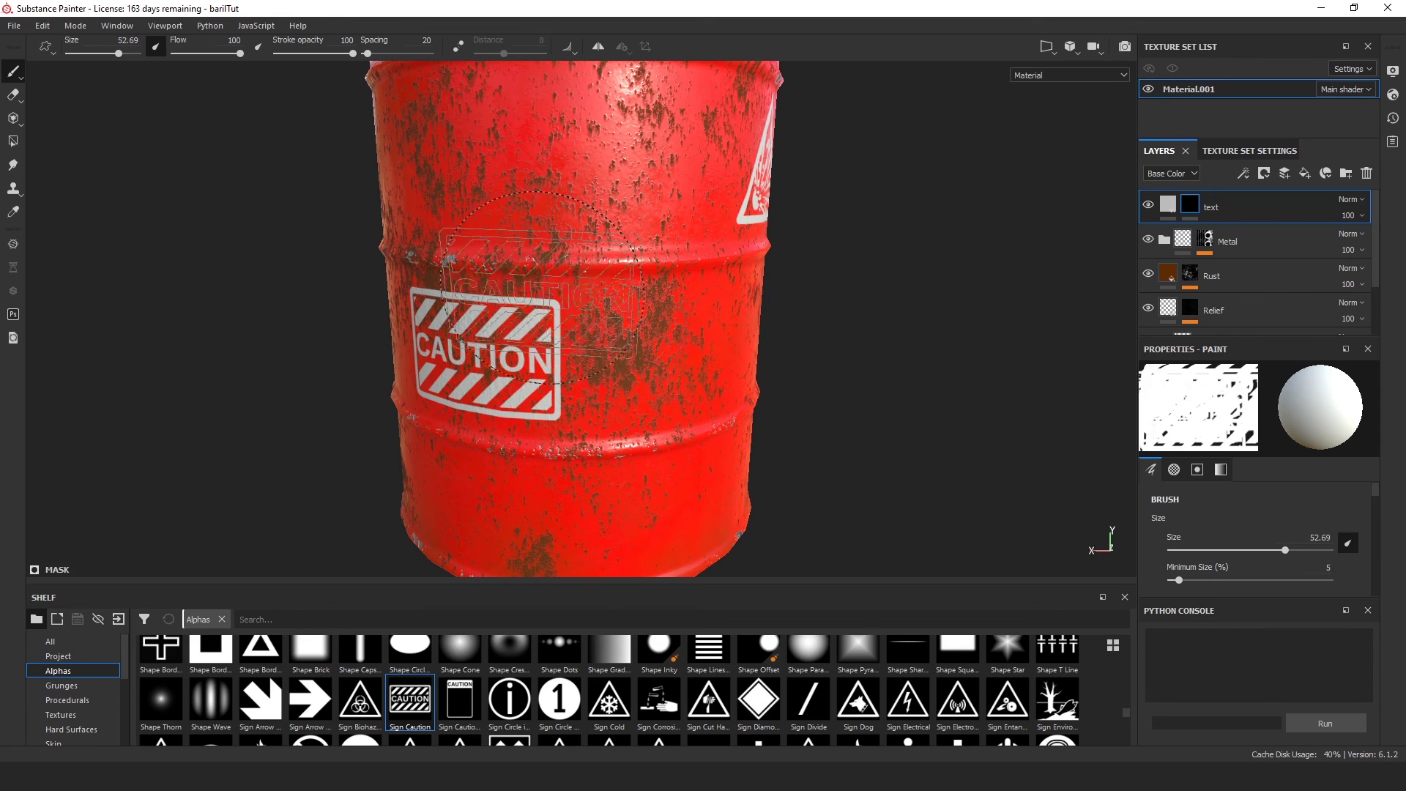
mouse_move(891, 417)
left_mouse_down("alt")
mouse_move(964, 337)
mouse_move(863, 340)
left_mouse_up("alt")
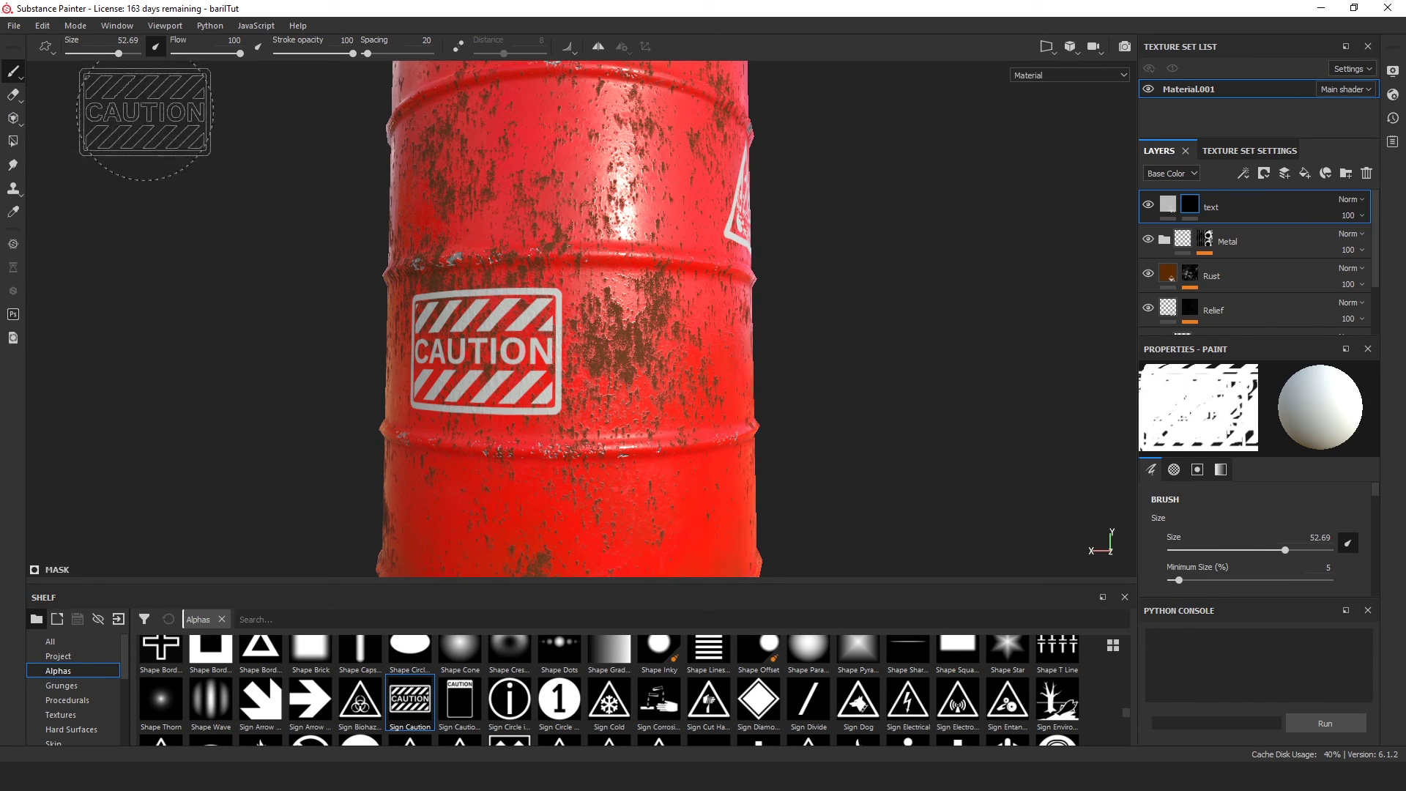
left_click_drag(1237, 214, 1221, 288)
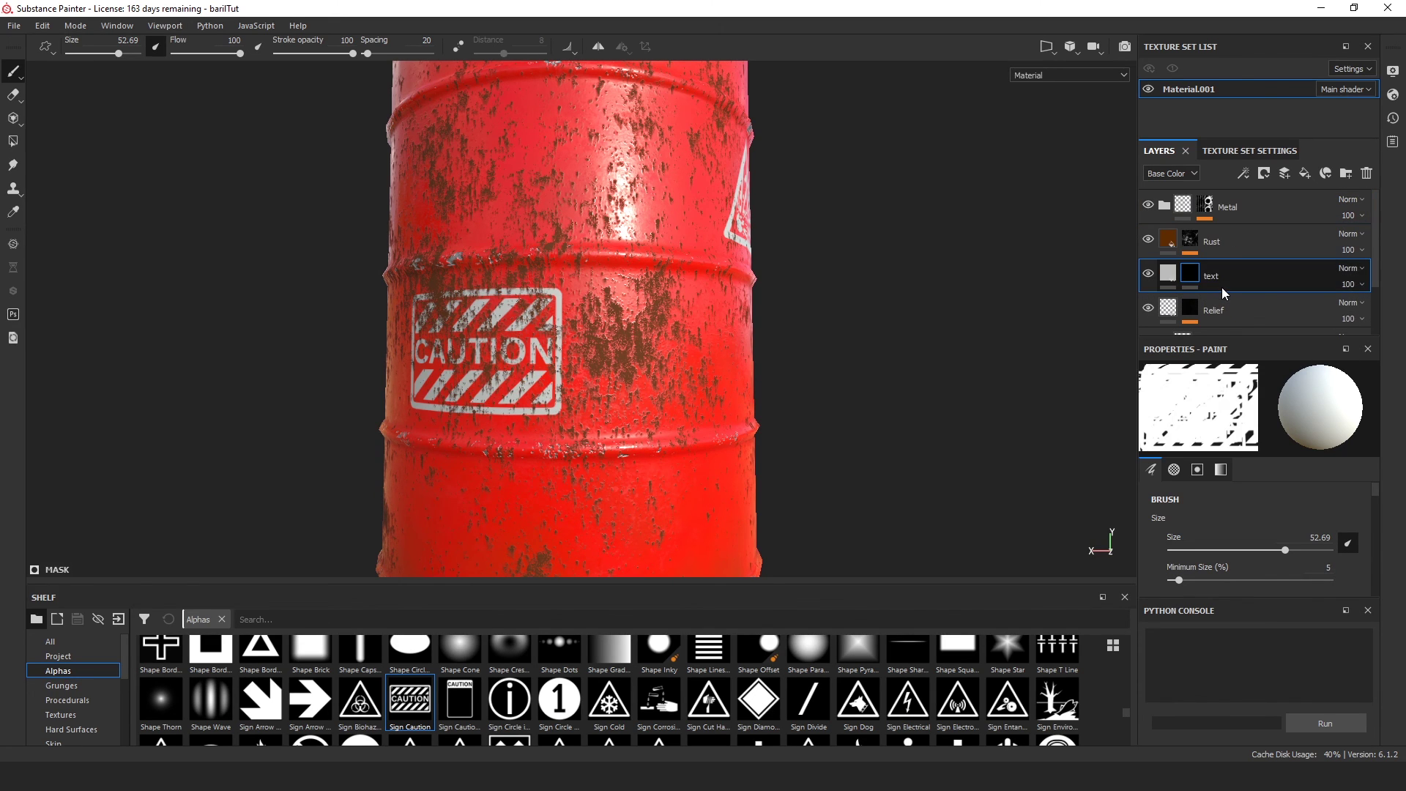
left_click_drag(909, 304, 952, 319, "alt")
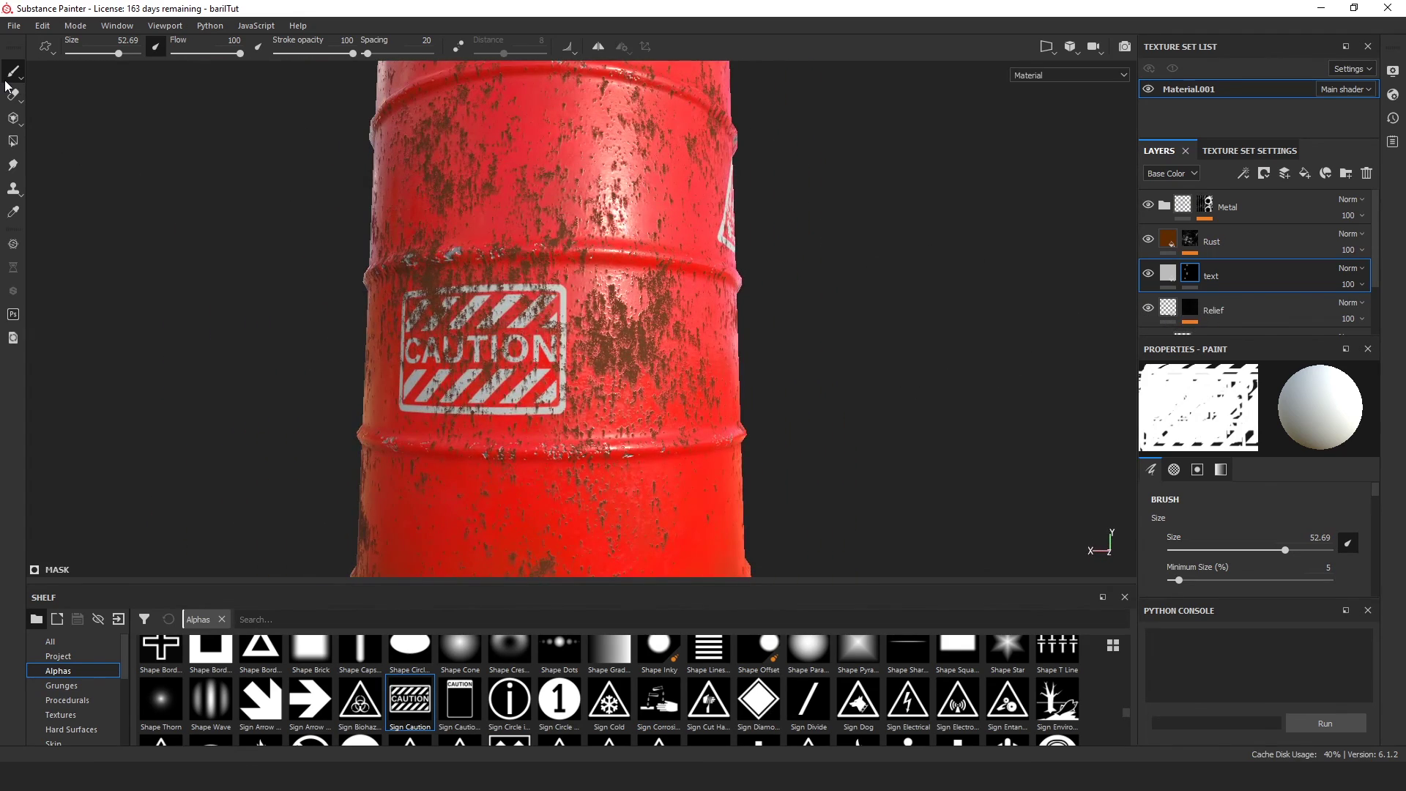
Tint the text fill layer's base color pale yellow, with RGB values 1.000, 0.904 and 0.541.
left_click(1168, 273)
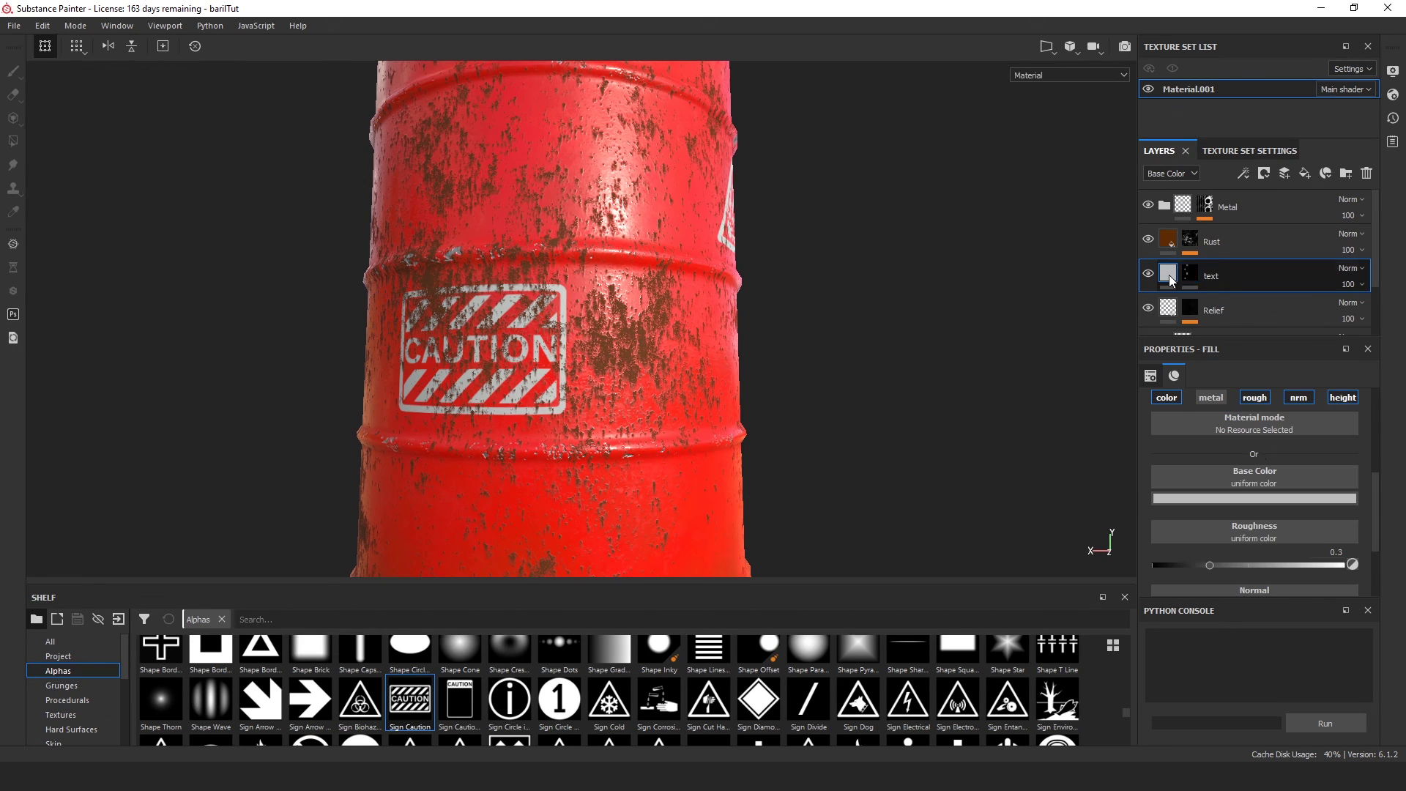
scroll(1257, 539, "down", 2)
left_click_drag(885, 396, 1073, 366, "alt")
left_click(1203, 411)
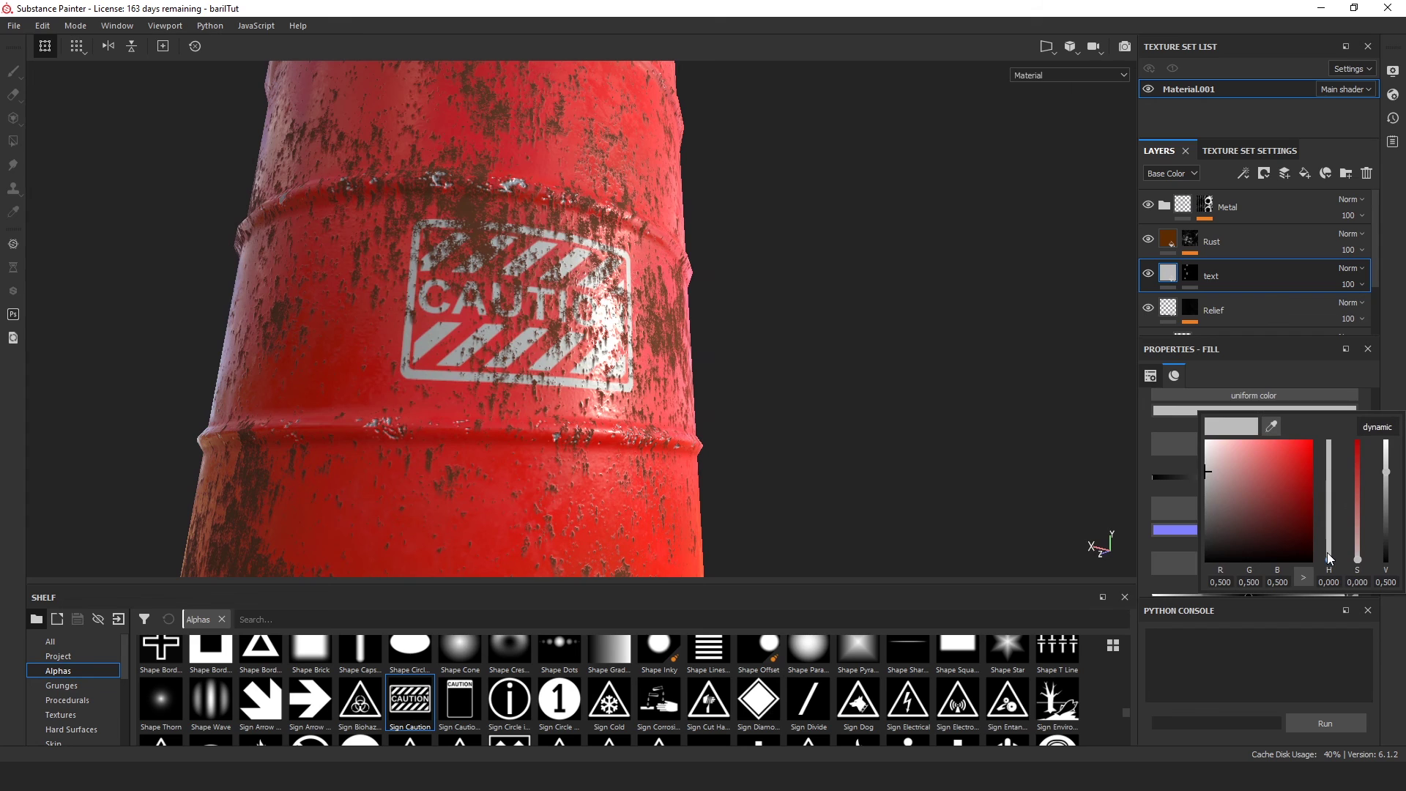
left_click_drag(1328, 554, 1330, 541)
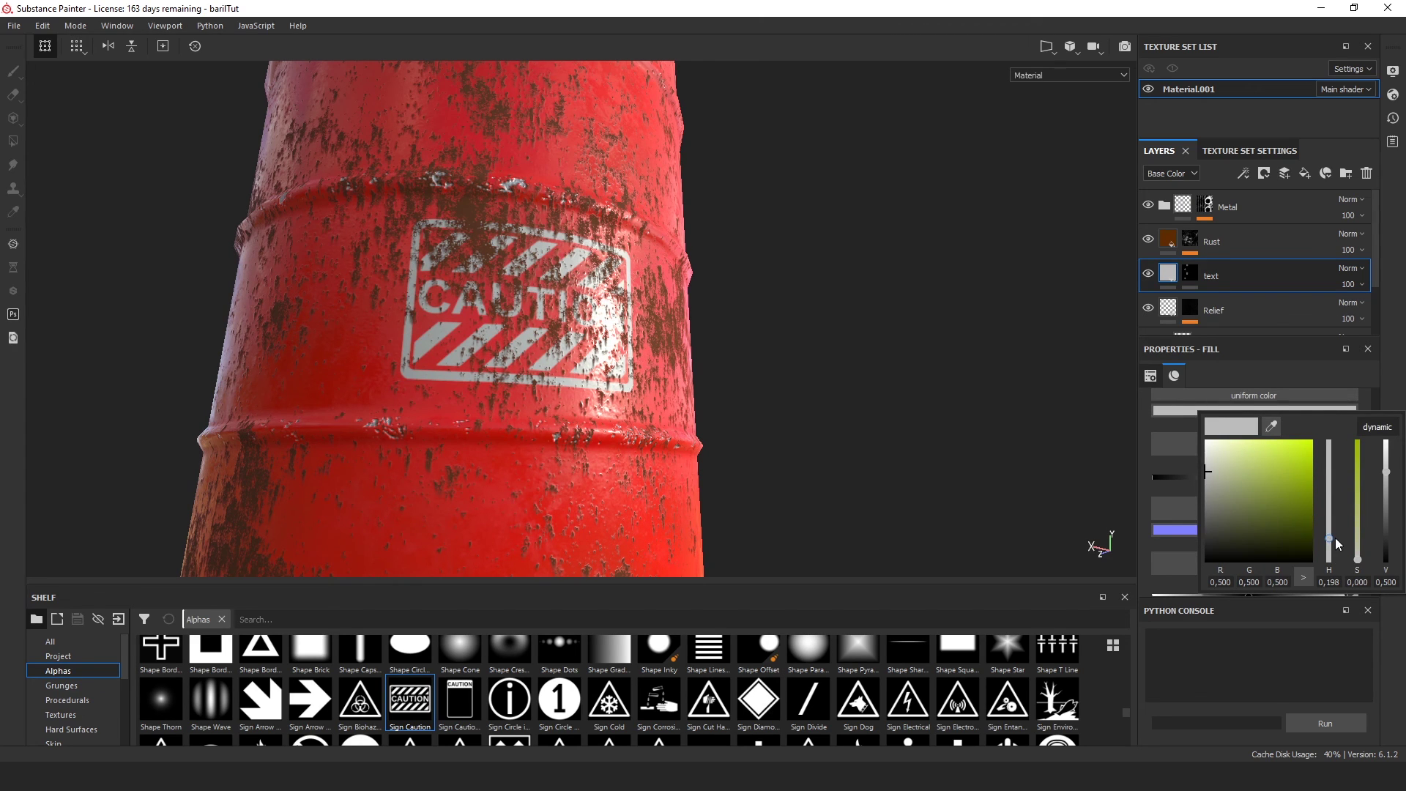
left_click_drag(1336, 548, 1336, 555)
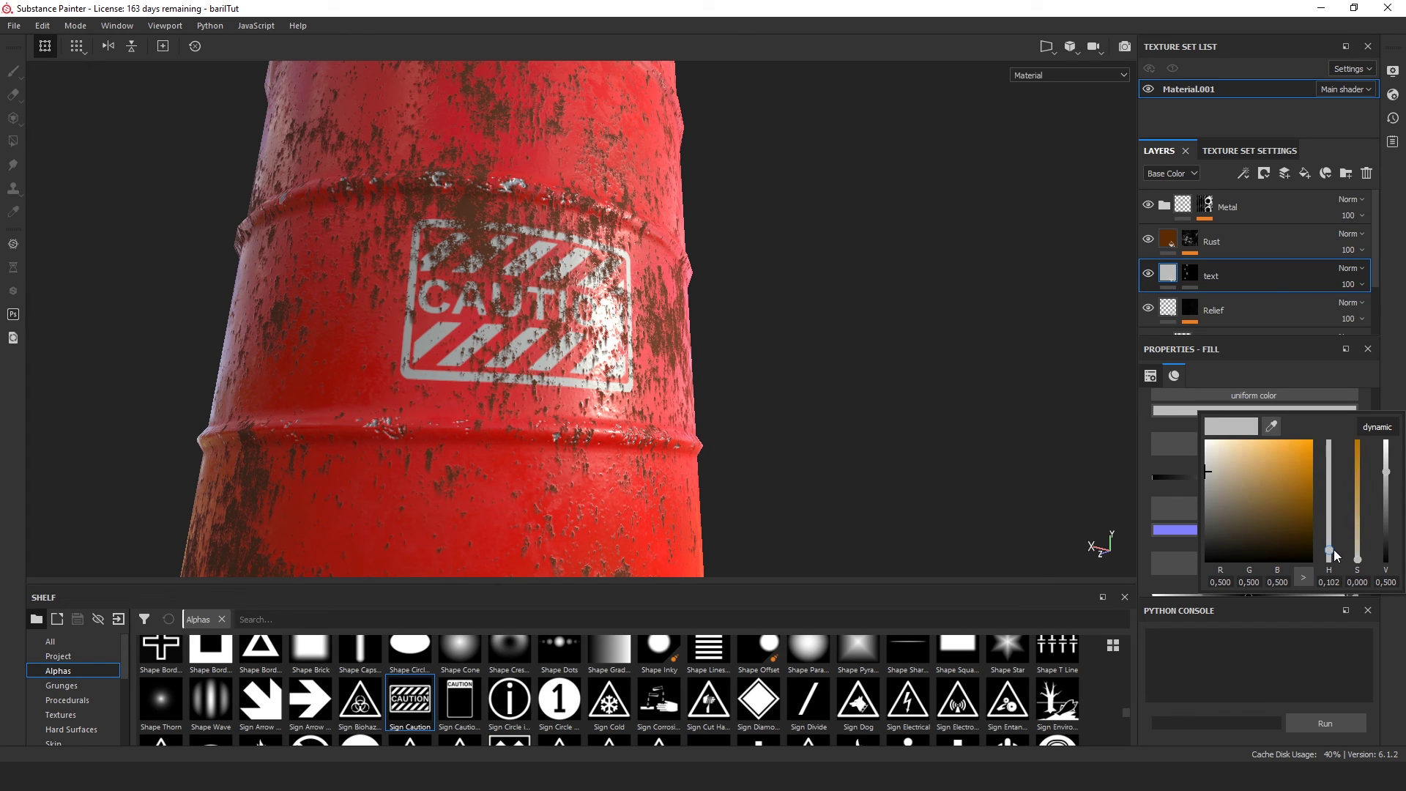
left_click(1186, 436)
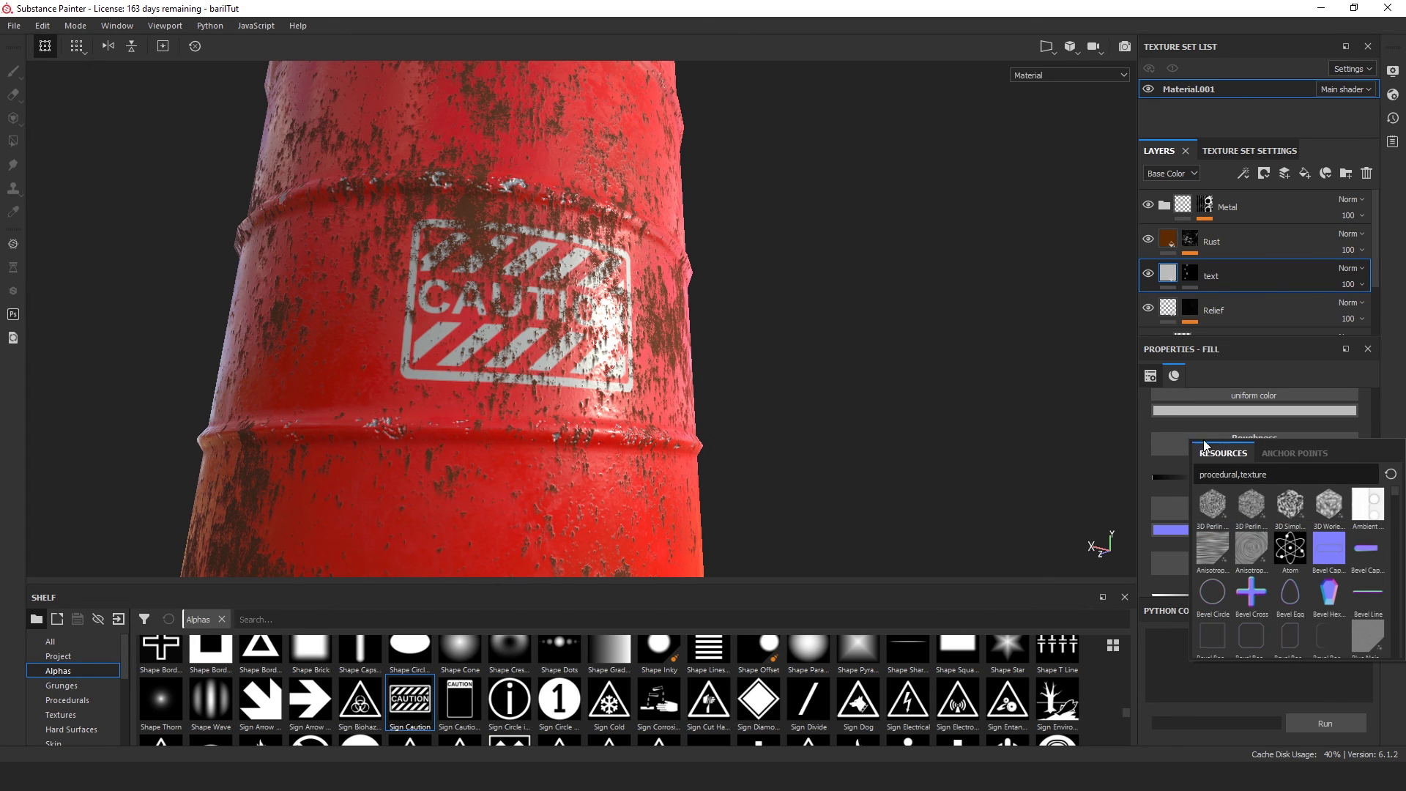
left_click(1186, 411)
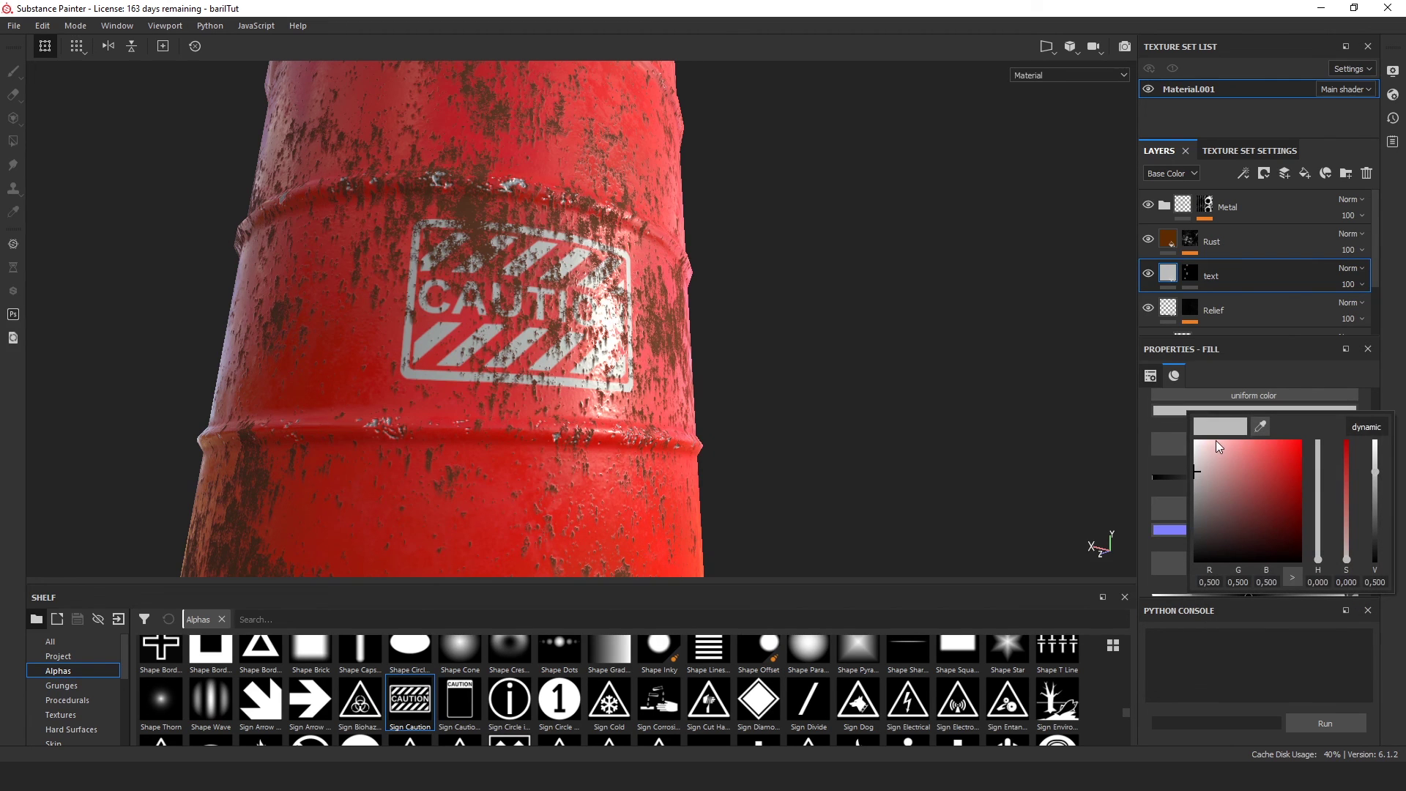
mouse_move(1233, 444)
left_mouse_down()
mouse_move(1209, 439)
mouse_move(1225, 431)
left_mouse_up()
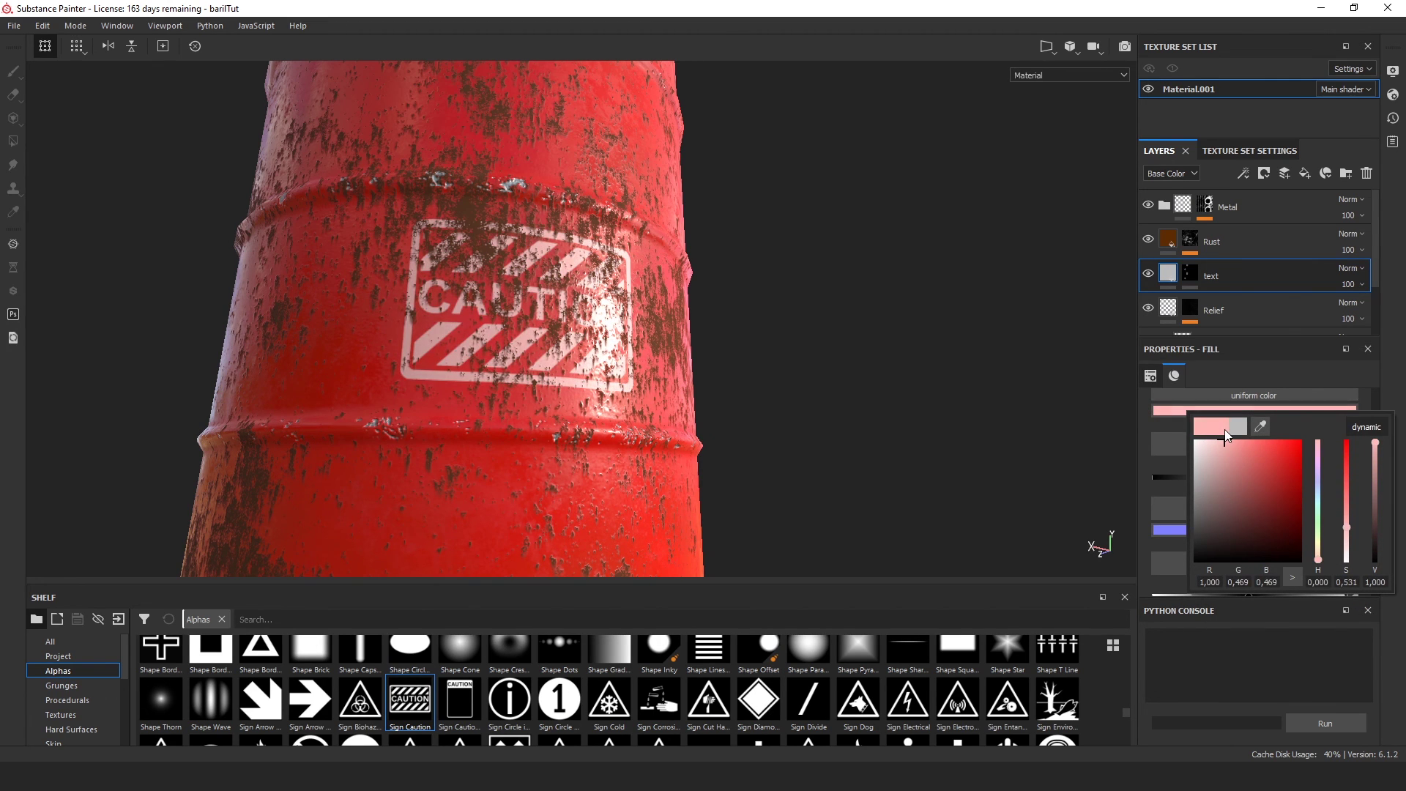
left_click_drag(1319, 558, 1319, 548)
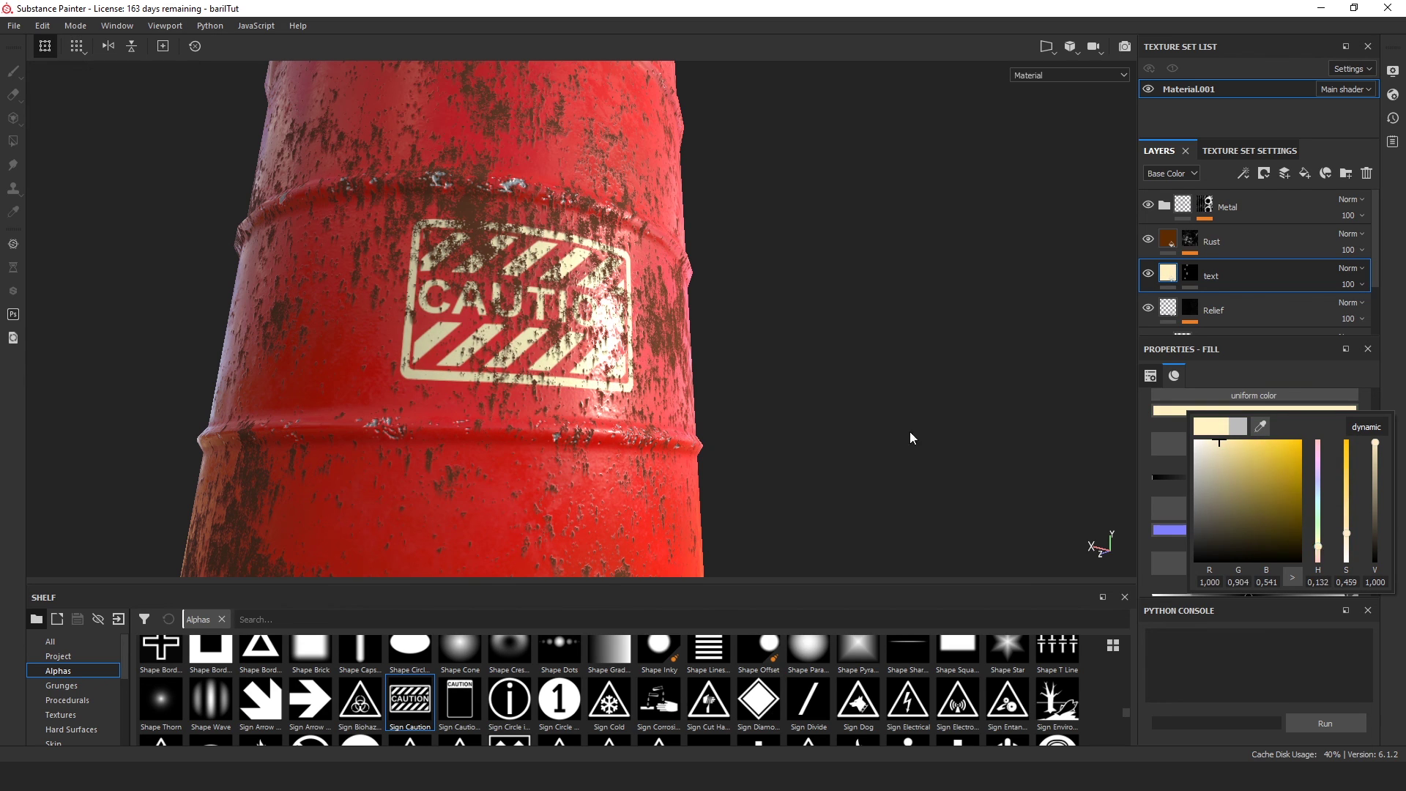
Raise the text fill layer's height to 0.0229 so the painted signs stand out slightly.
left_click_drag(910, 433, 973, 398, "alt")
scroll(800, 390, "up", 4)
scroll(973, 397, "down", 3)
left_click_drag(828, 401, 931, 425, "alt")
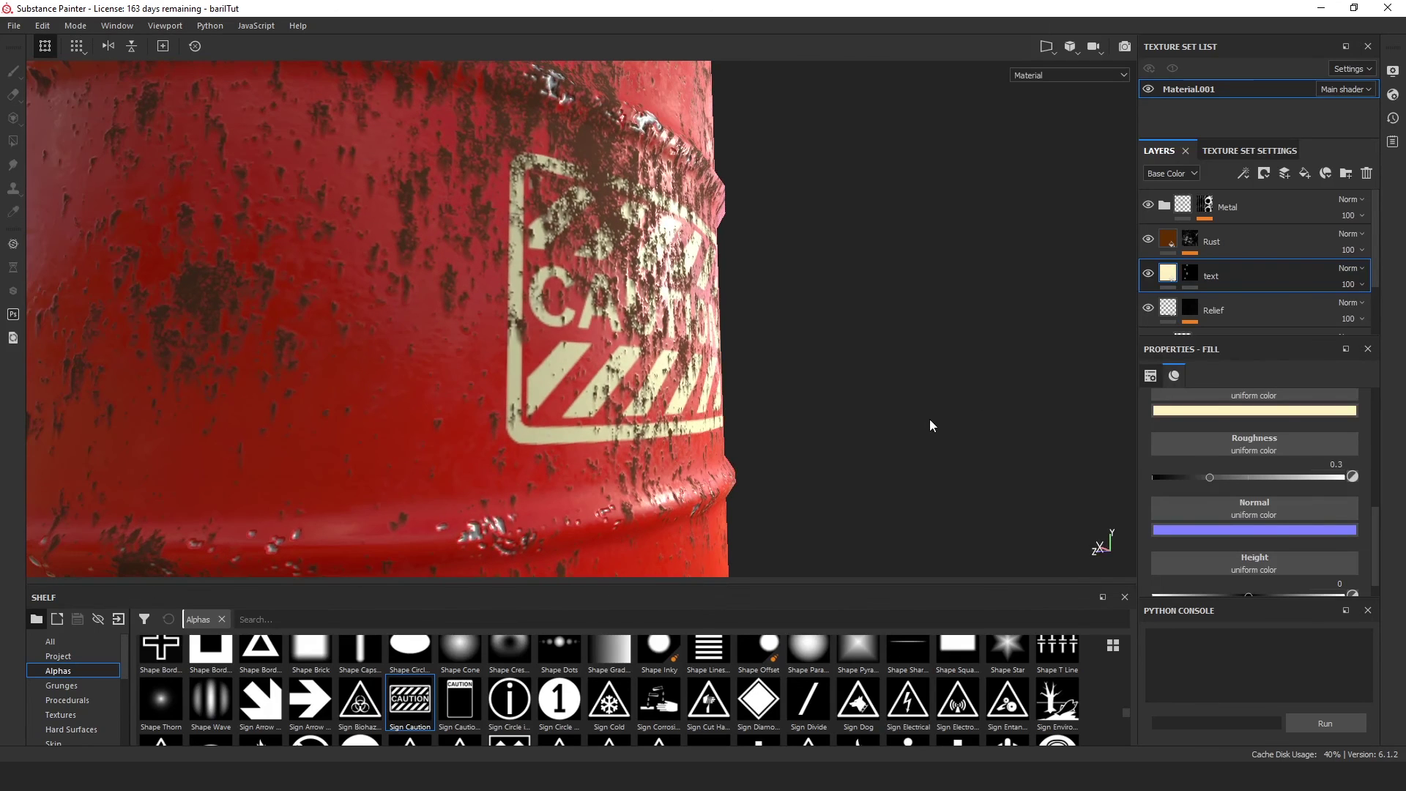
scroll(1266, 485, "down", 1)
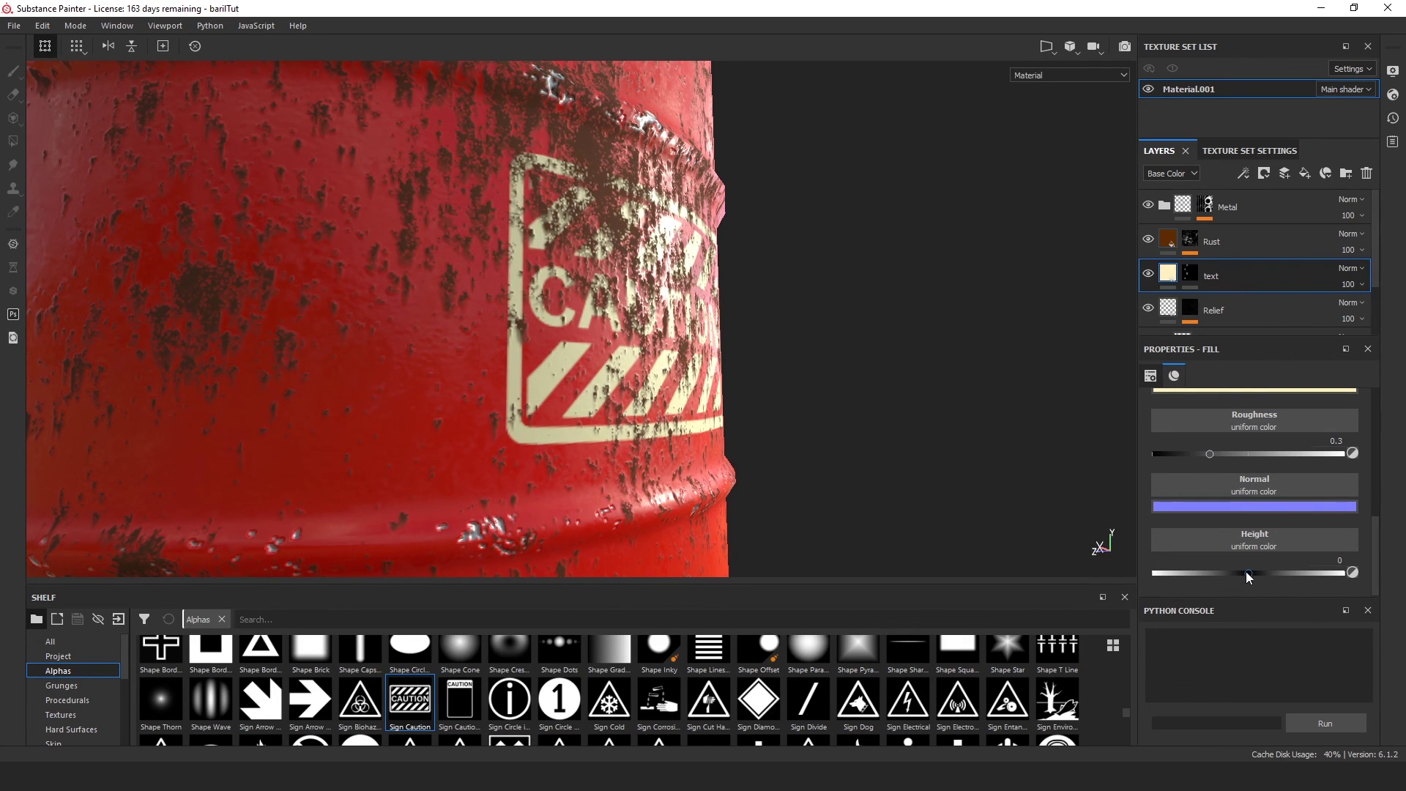
mouse_move(1251, 574)
left_mouse_down()
mouse_move(1272, 572)
mouse_move(1252, 584)
left_mouse_up()
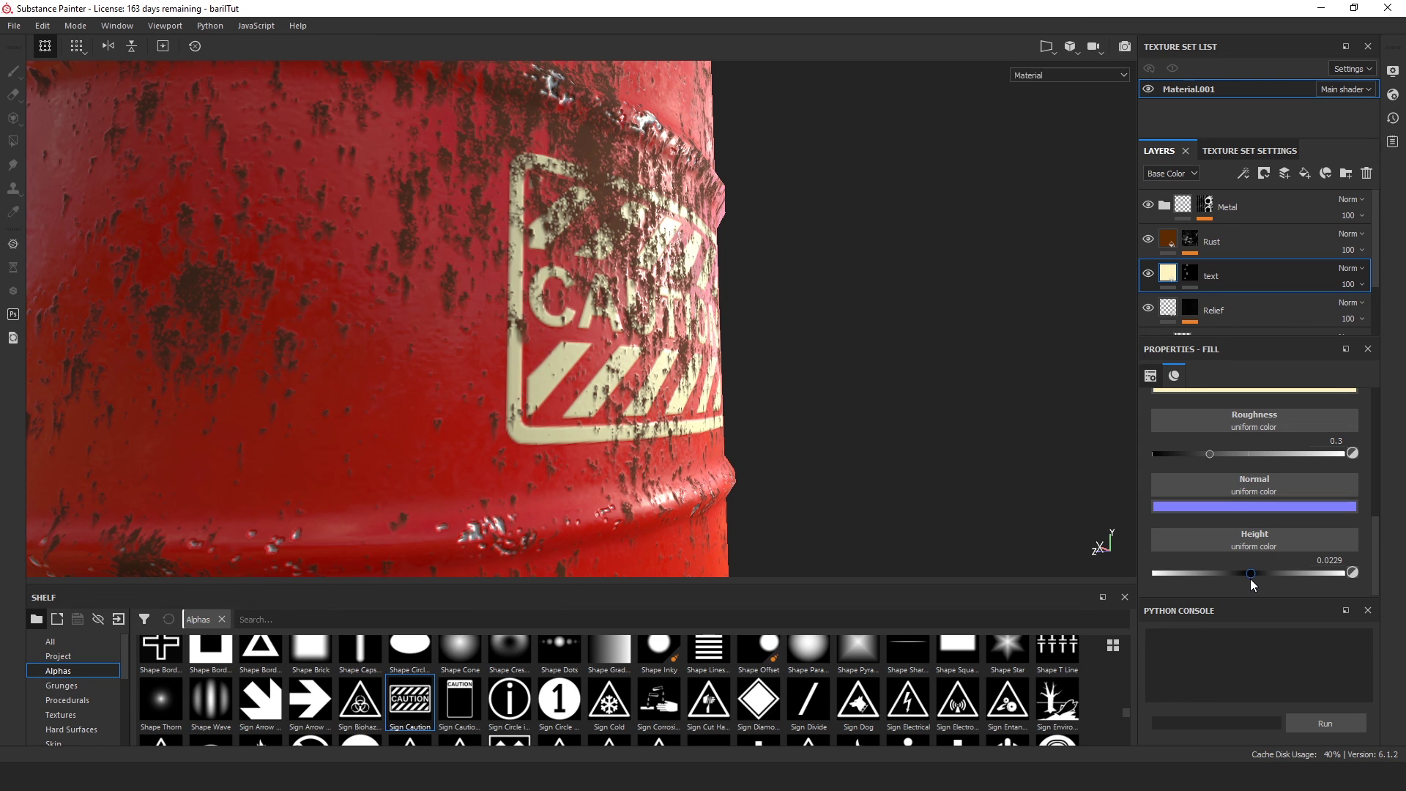
Examine the raised, tinted CAUTION and explosive signs around the barrel from several angles and distances.
scroll(811, 380, "down", 6)
left_click_drag(828, 375, 694, 367, "alt")
scroll(540, 311, "up", 2)
scroll(542, 311, "down", 3)
scroll(543, 311, "down", 2)
scroll(694, 367, "up", 5)
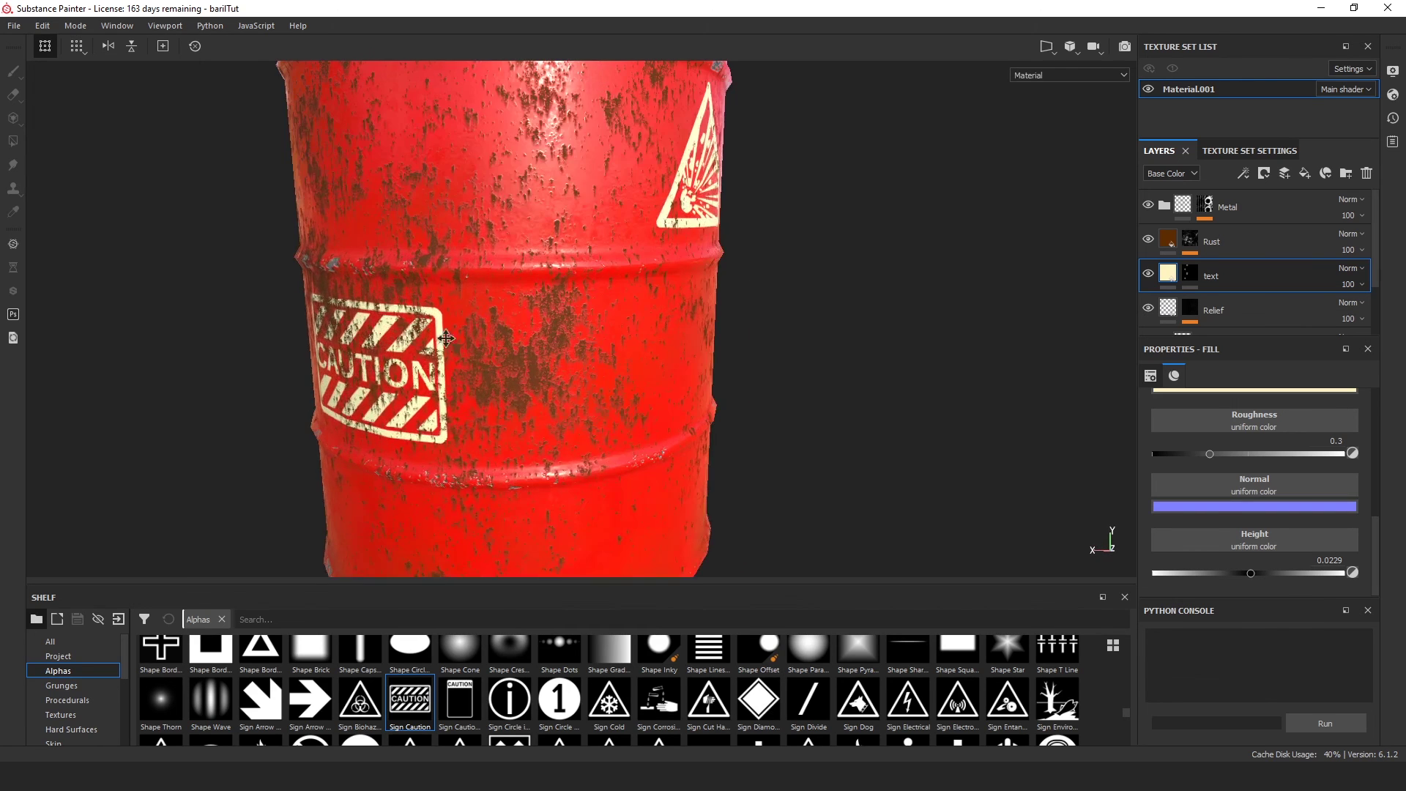
left_click_drag(567, 420, 635, 440, "alt")
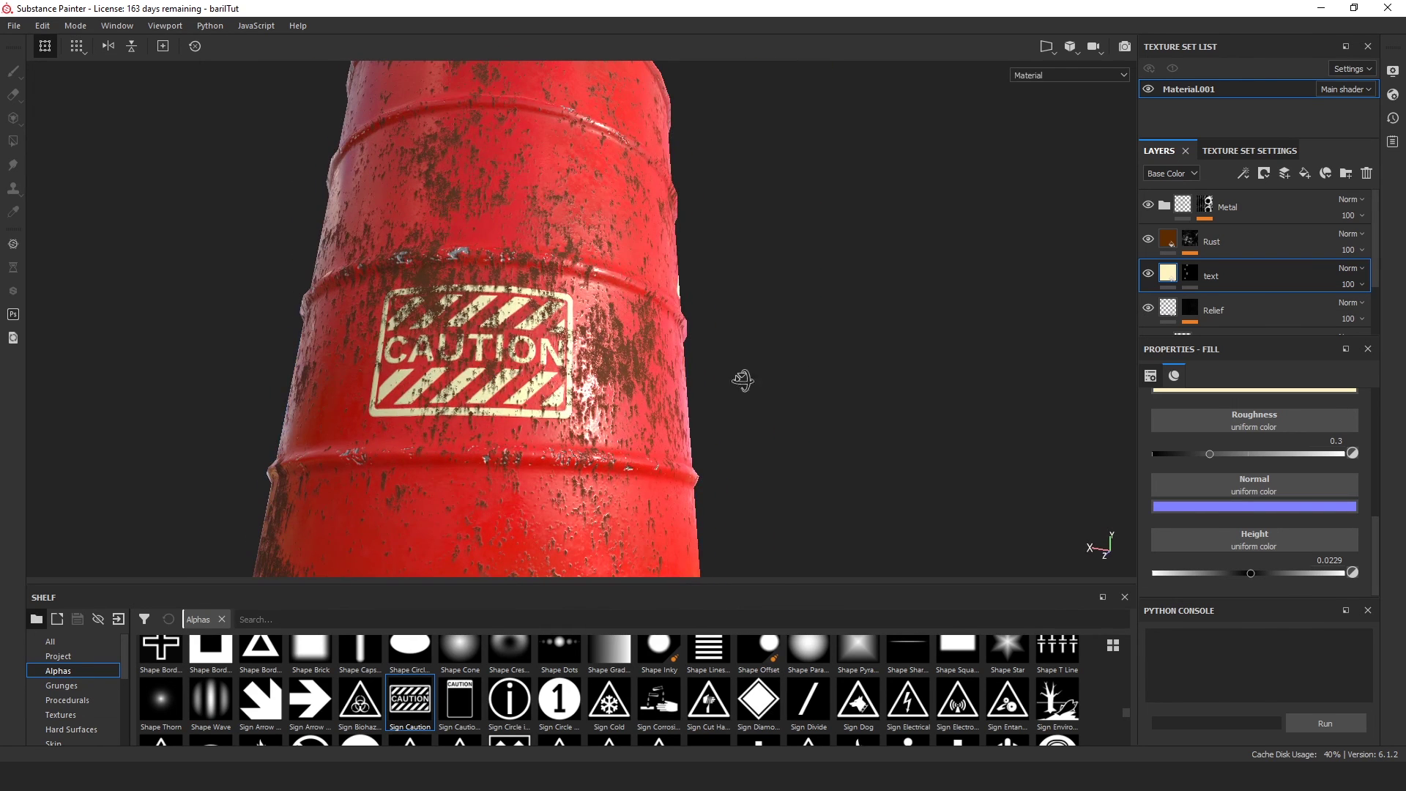
left_click_drag(743, 379, 641, 398, "alt")
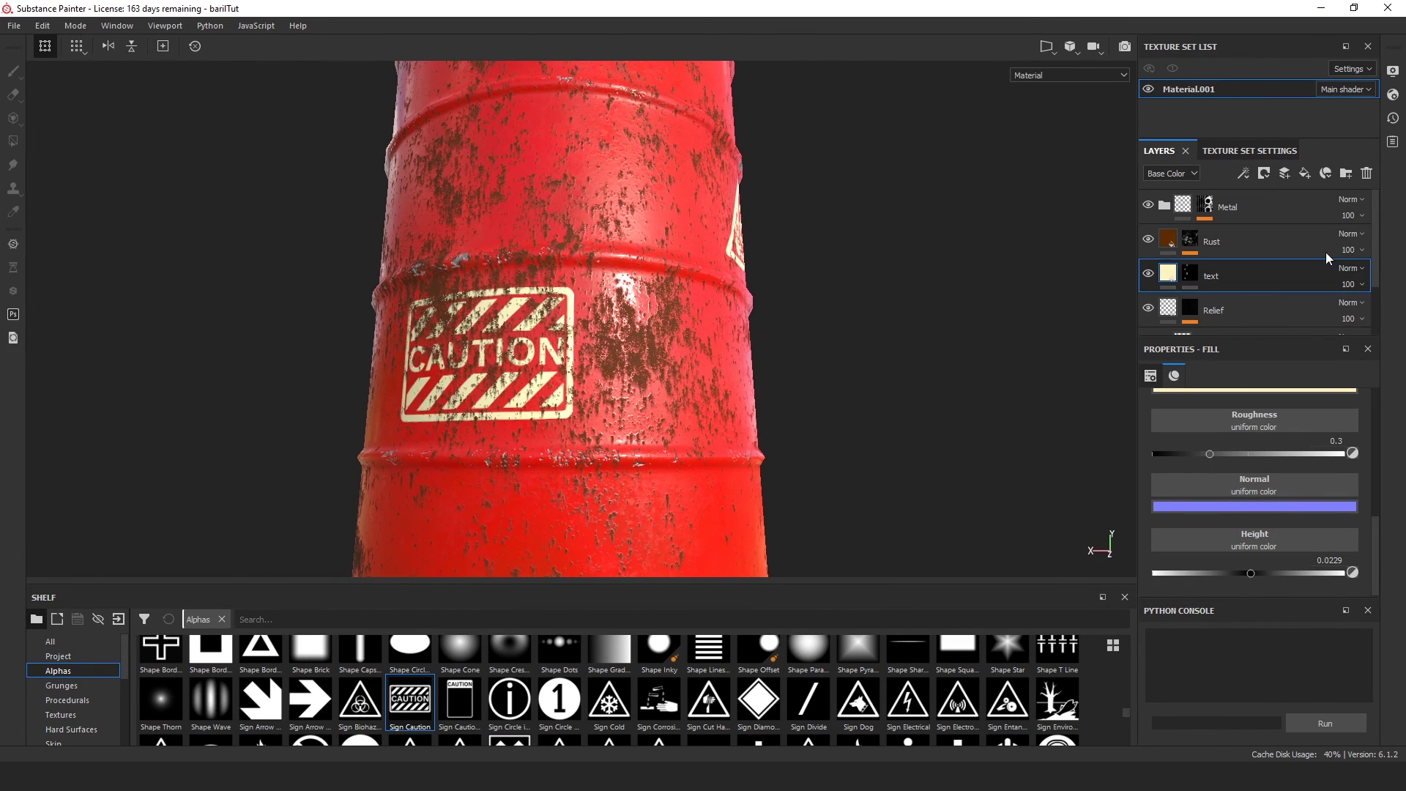
Create a folder named Text below the Rust layer, move the text layer into it and give the folder a black mask.
left_click(1347, 173)
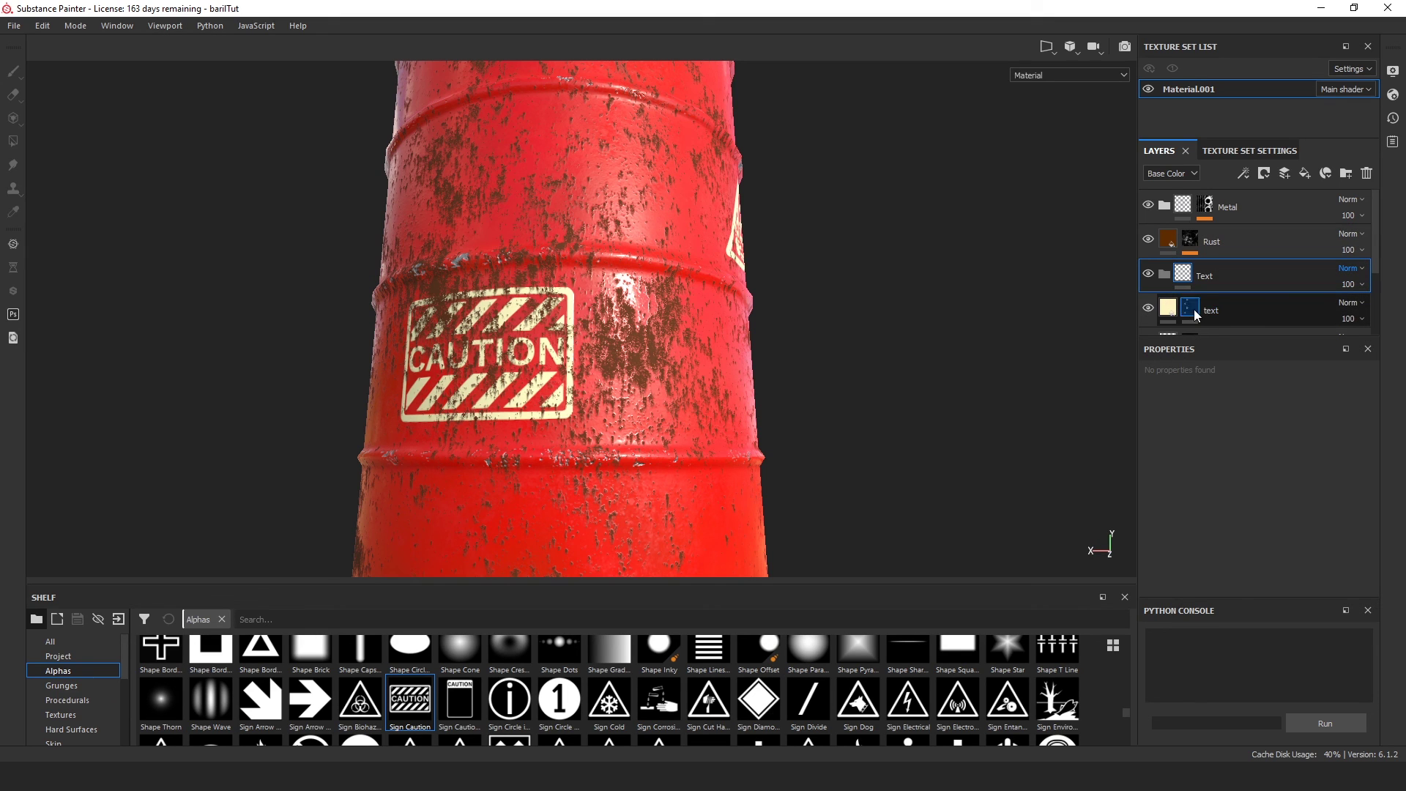
left_click_drag(1191, 314, 1186, 272)
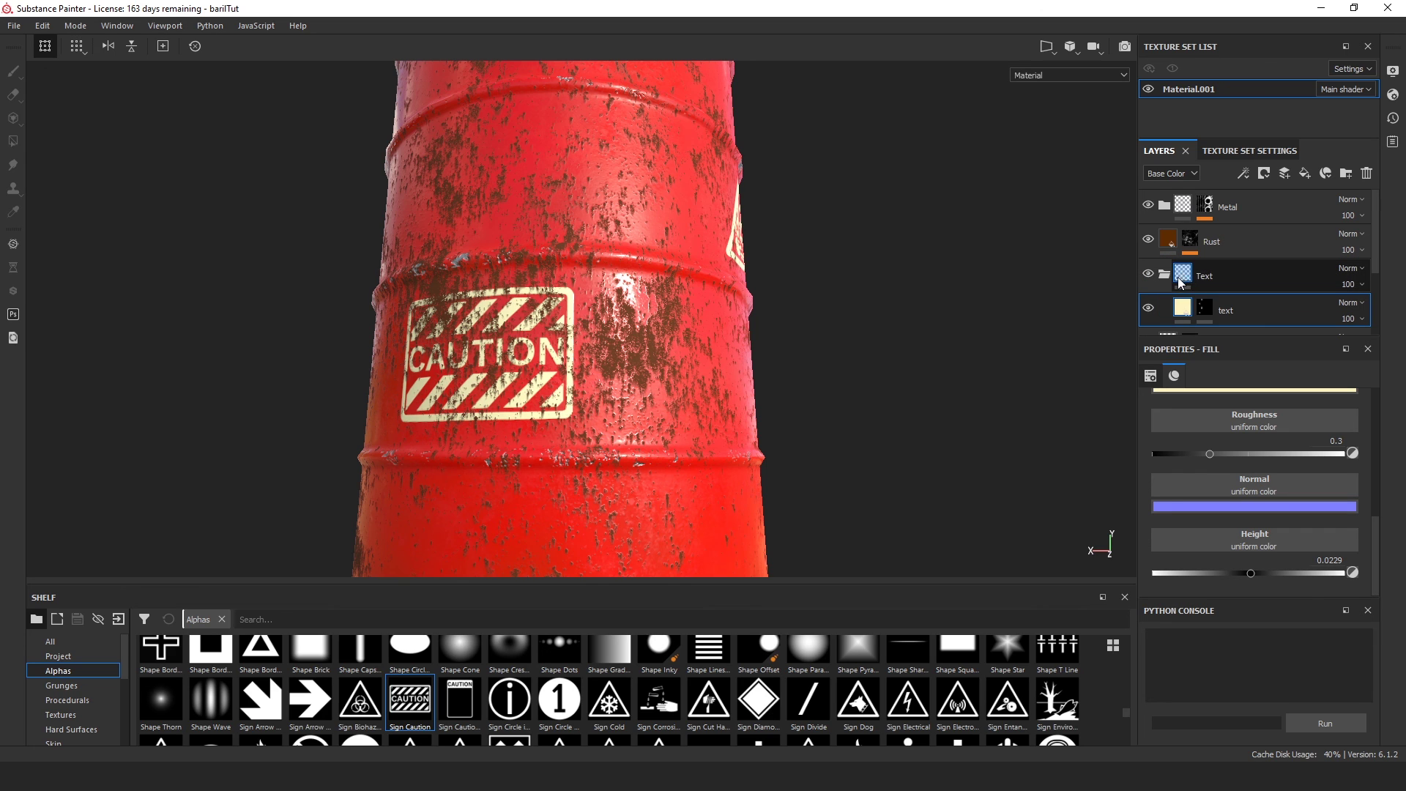
right_click(1181, 273)
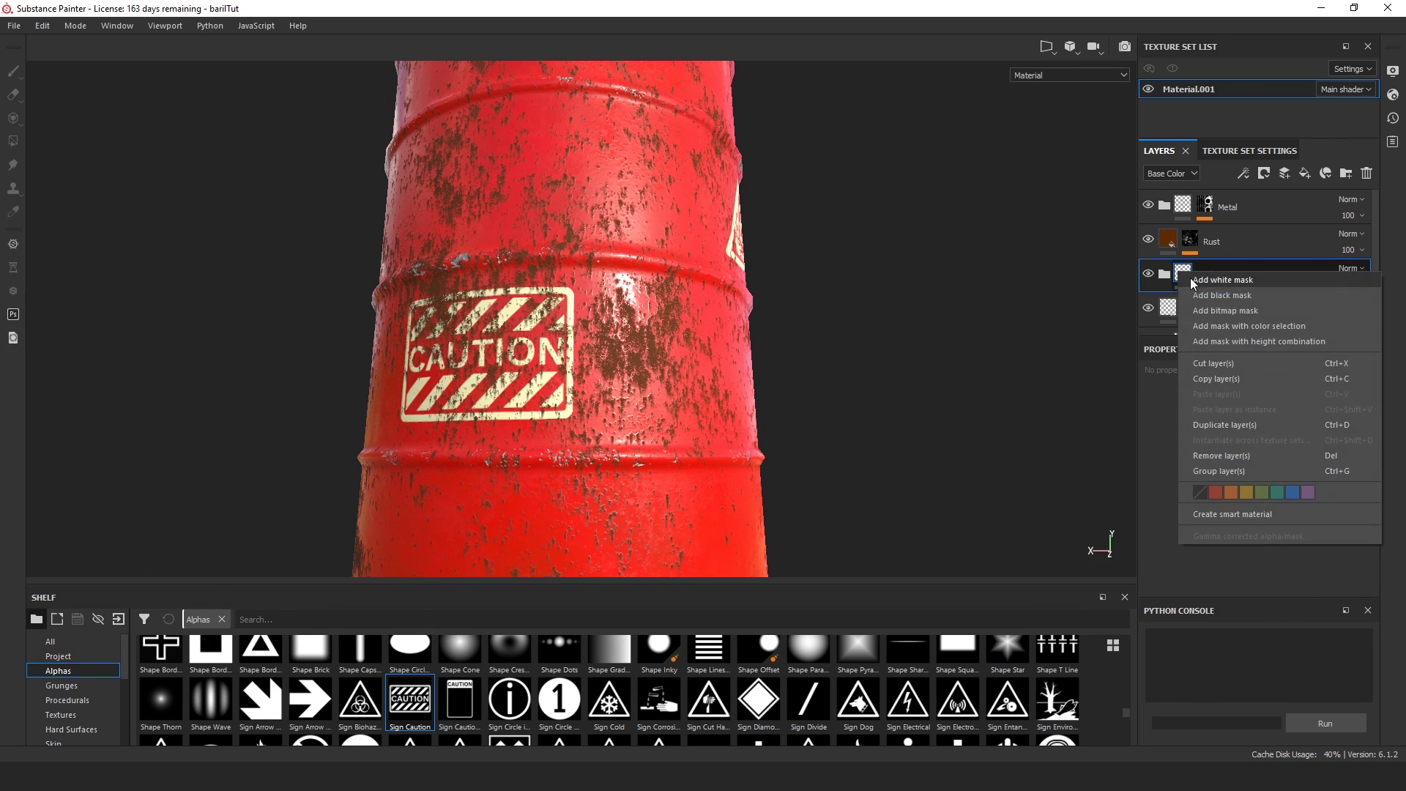
left_click(1245, 295)
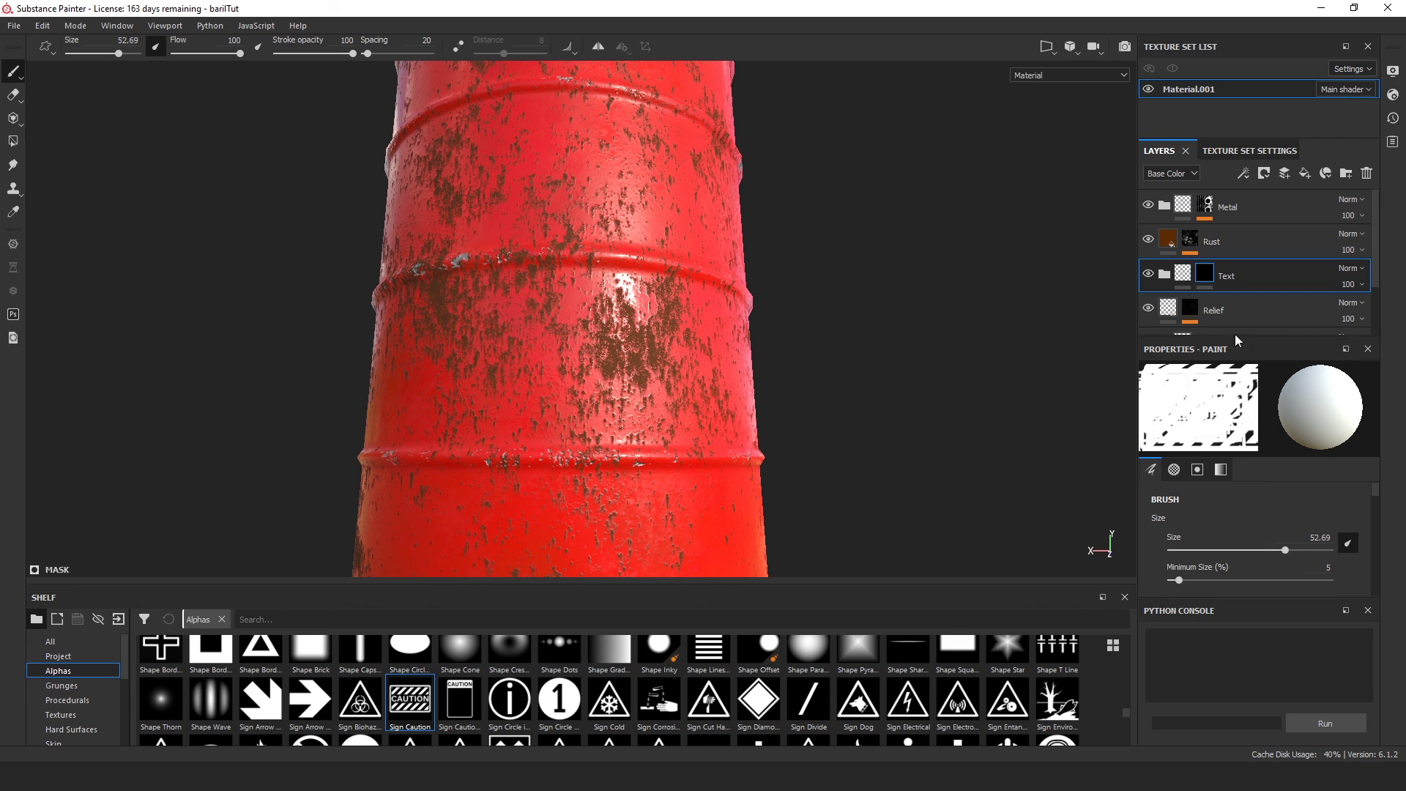
Add a Dirt generator to the Text folder's mask and check its effect on the signs.
right_click(1207, 274)
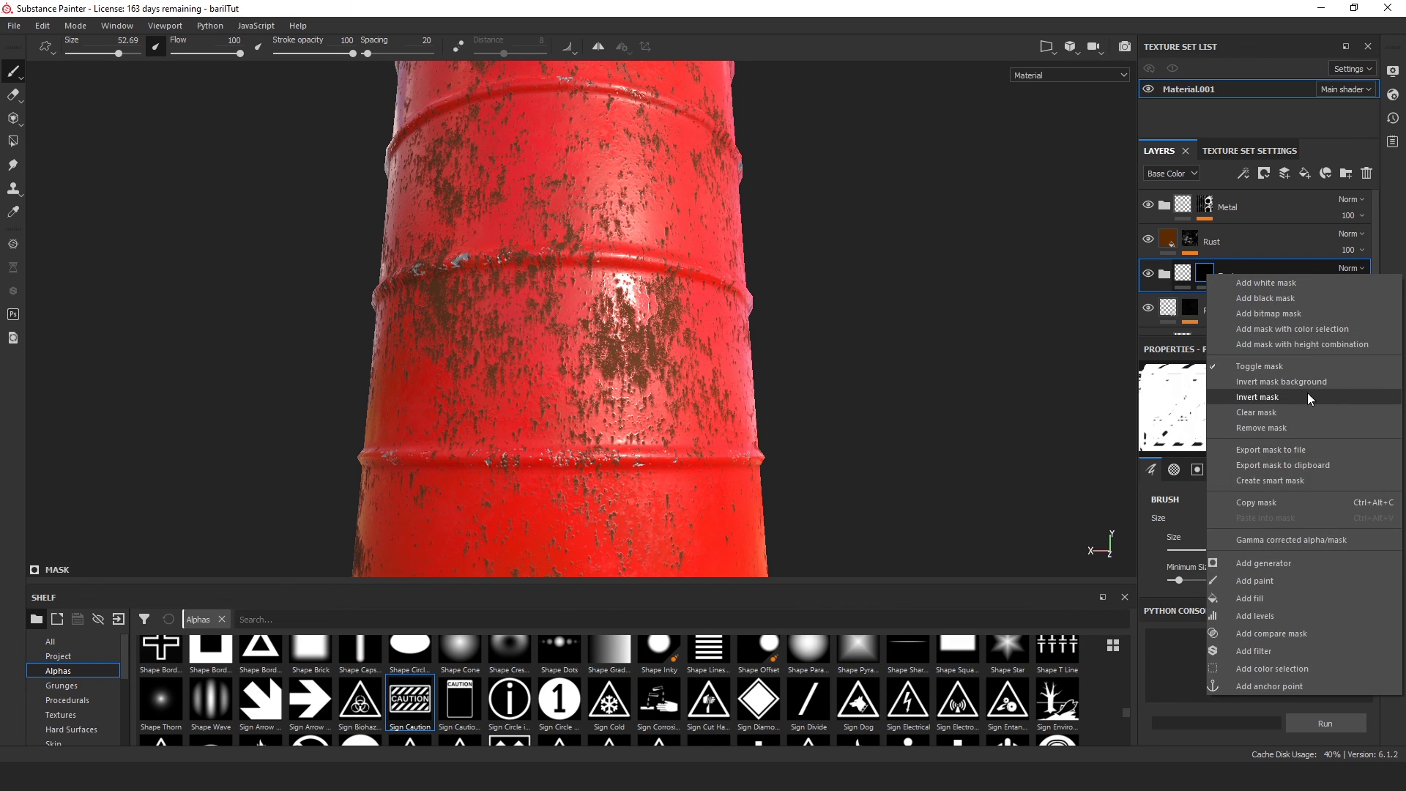
left_click(1277, 560)
left_click(1258, 403)
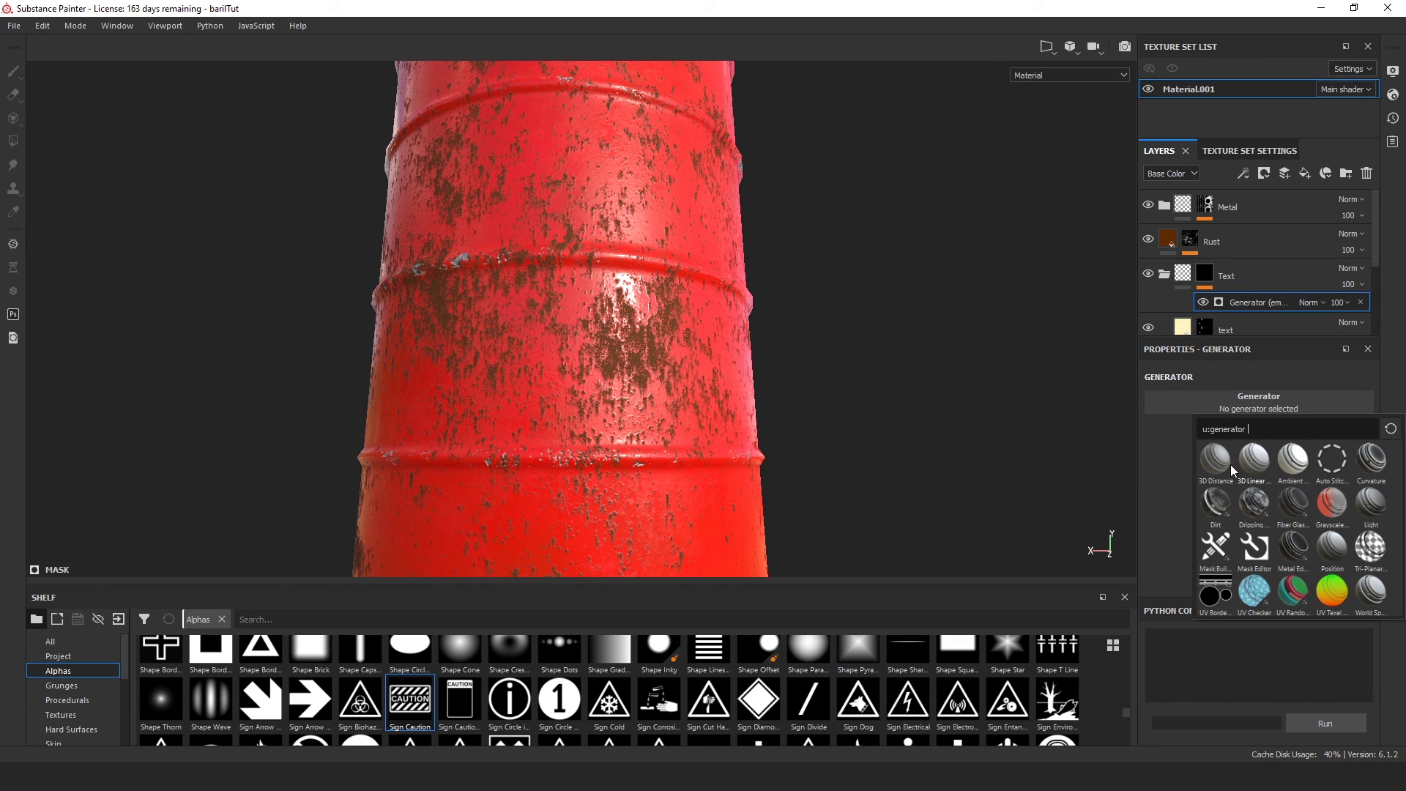
left_click(1219, 514)
left_click_drag(879, 315, 952, 432, "alt")
scroll(780, 389, "down", 4)
scroll(741, 357, "up", 4)
left_click_drag(740, 357, 909, 379, "alt")
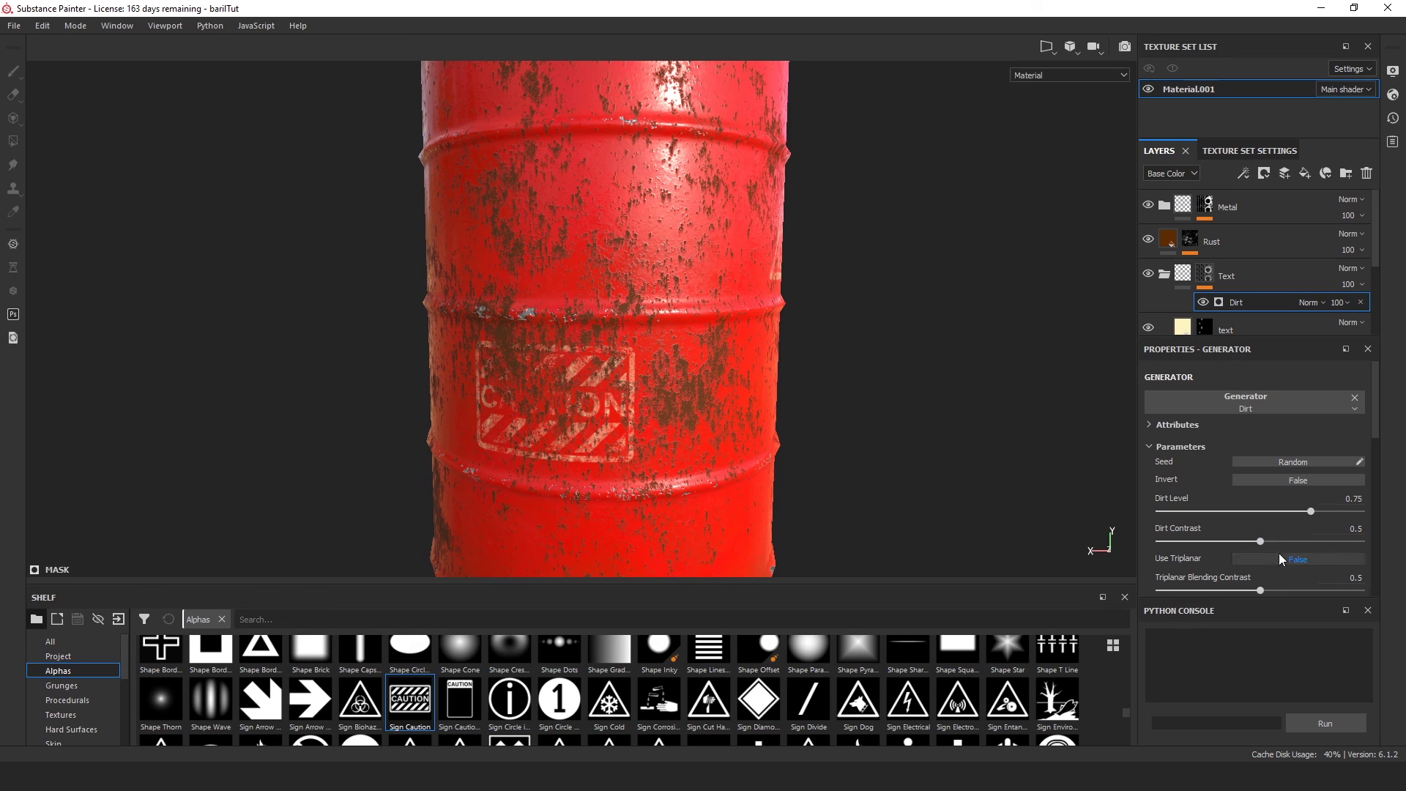
Set the Dirt generator's contrast to 0.7 and its dirt level to 0.82.
left_click_drag(1260, 543, 1298, 555)
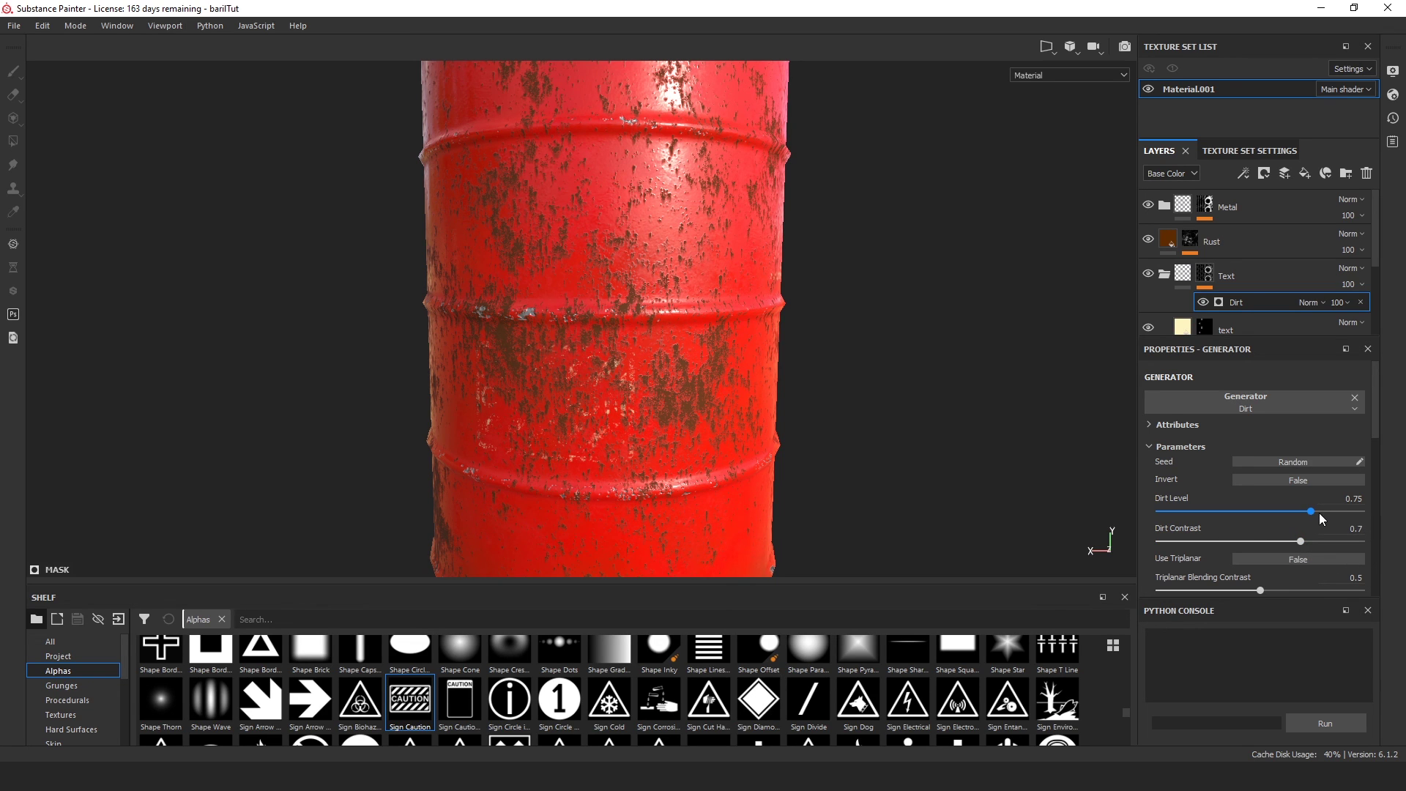
left_click(1320, 512)
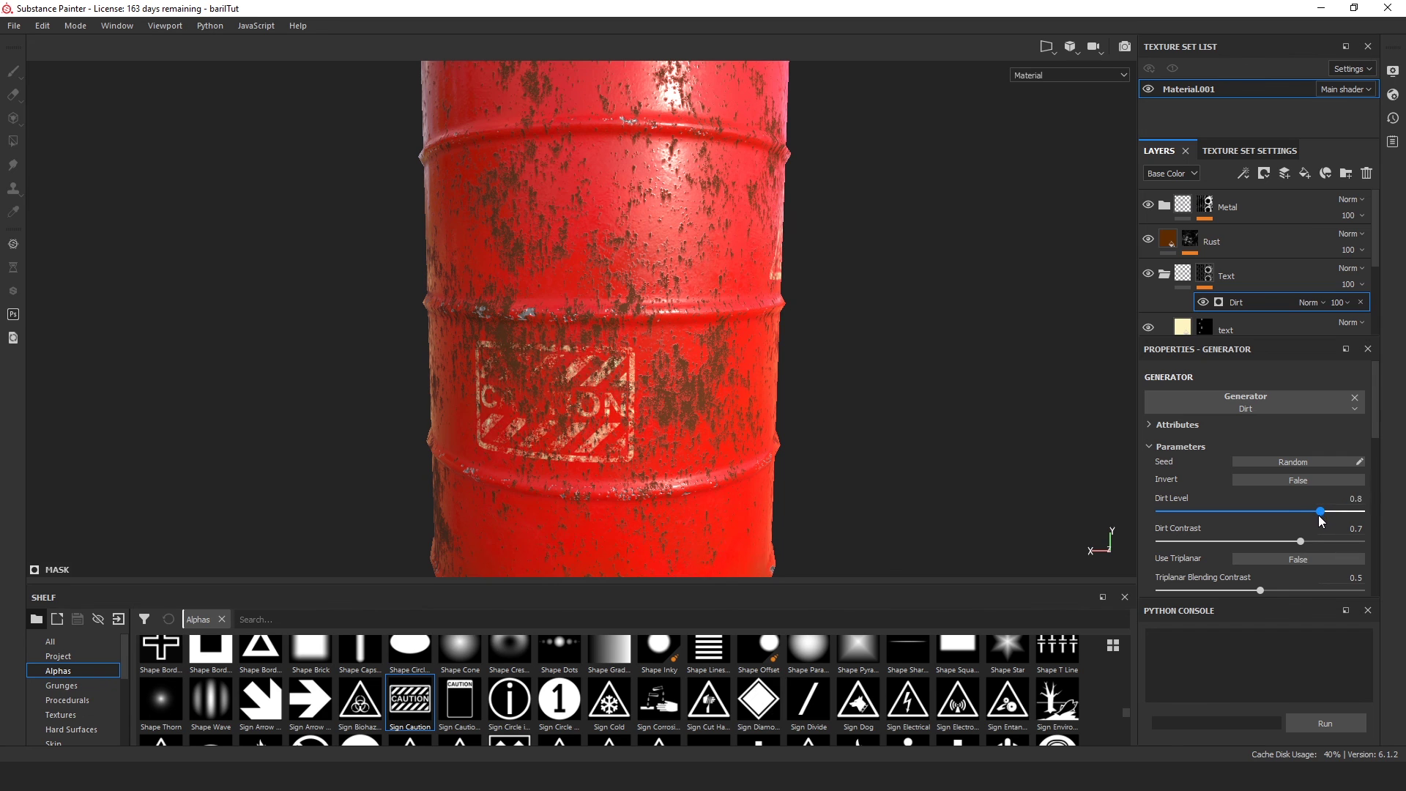
left_click_drag(1319, 516, 1324, 515)
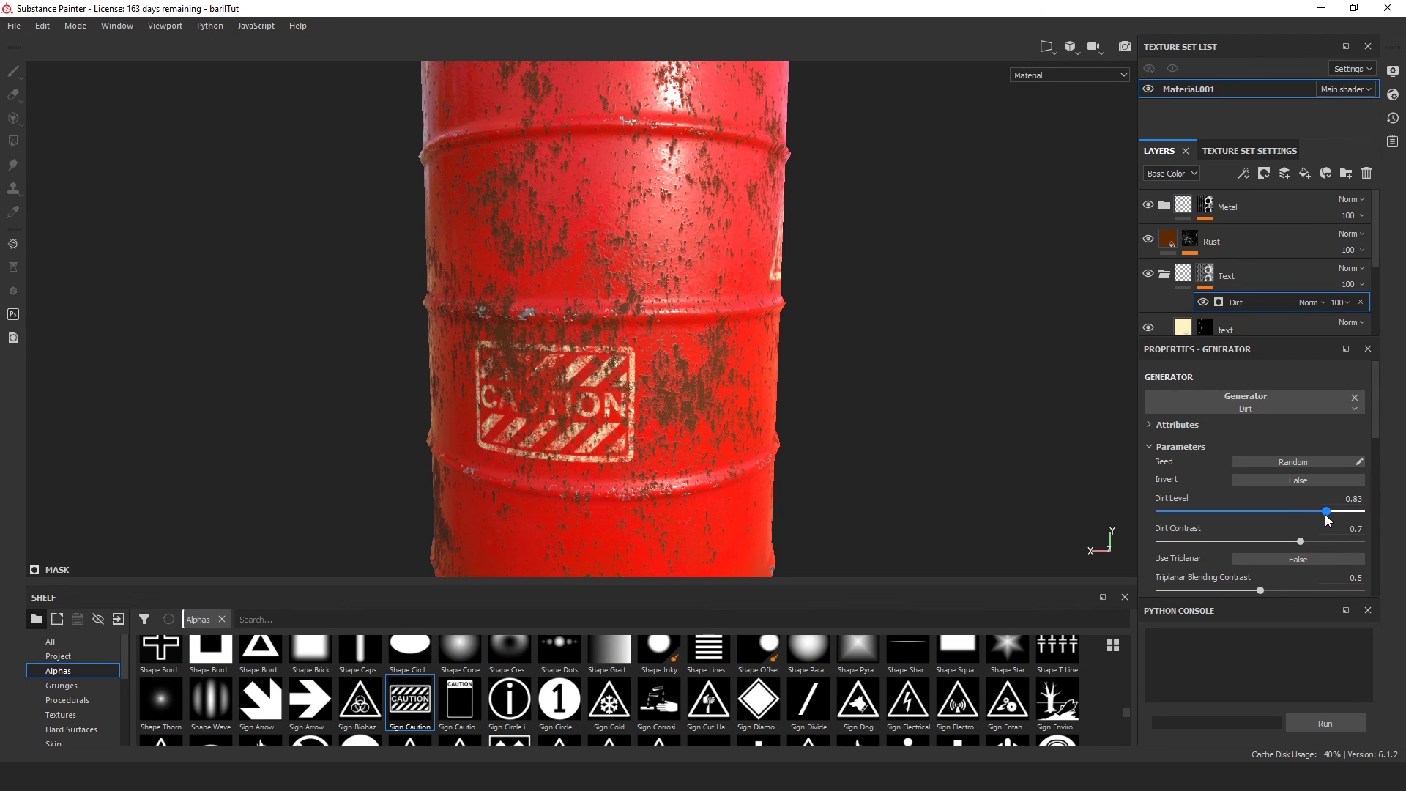
Set the Dirt generator's grunge scale to 2 and its grunge amount to 0.36.
left_click_drag(976, 532, 951, 447, "alt")
scroll(1164, 484, "down", 8)
scroll(1196, 493, "up", 2)
scroll(1195, 498, "up", 3)
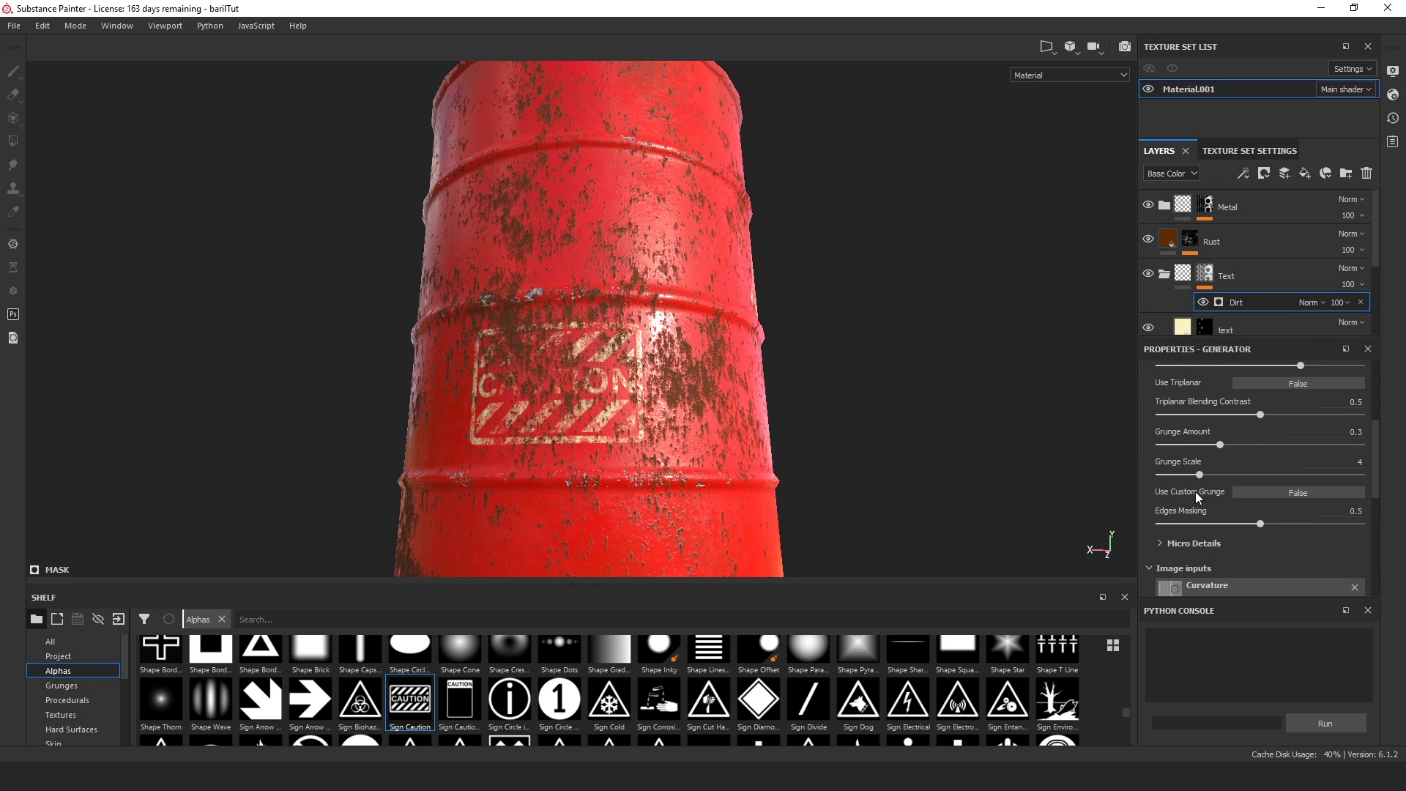
mouse_move(1200, 475)
left_mouse_down()
mouse_move(1162, 475)
mouse_move(1174, 479)
left_mouse_up()
left_click_drag(980, 404, 995, 437, "alt")
left_click_drag(1219, 445, 1195, 445)
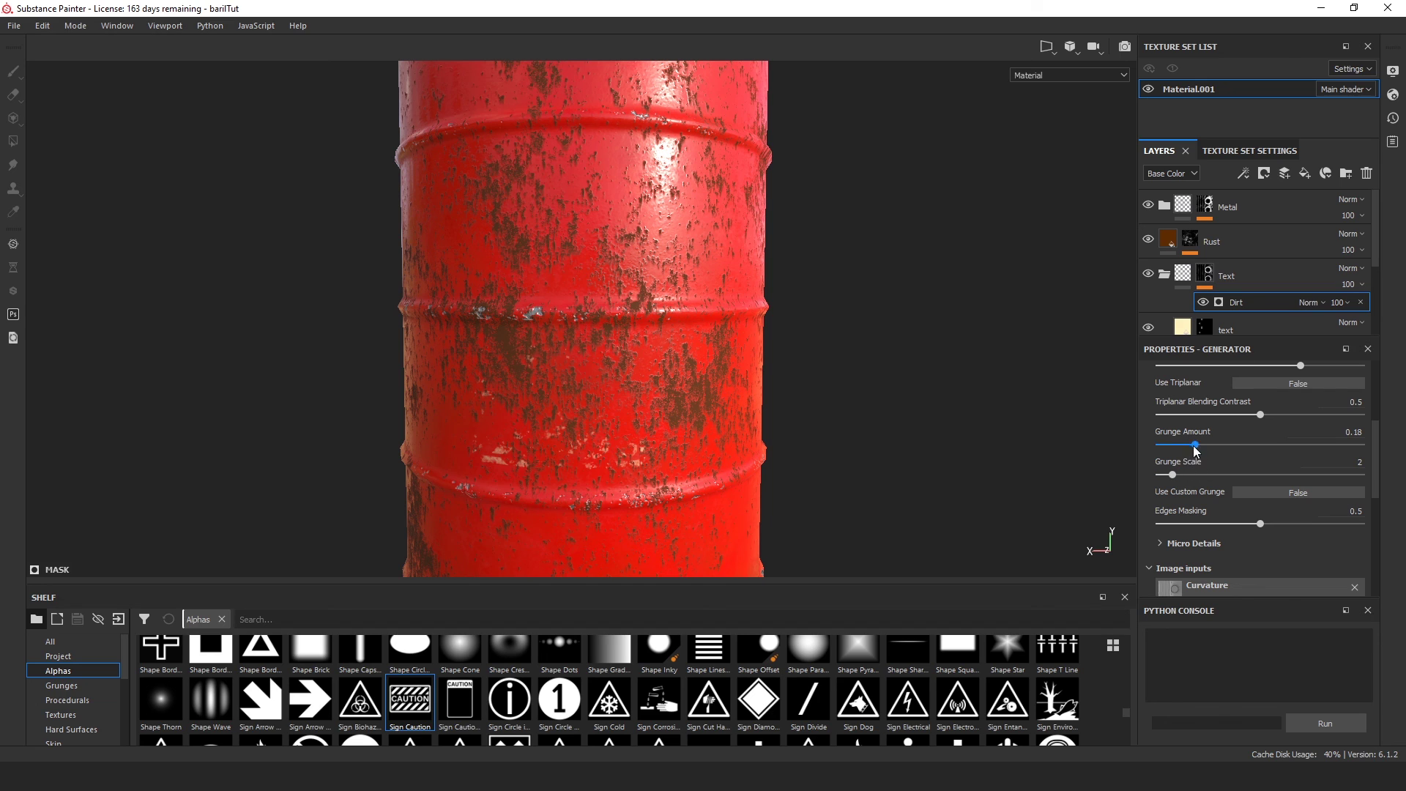
left_click_drag(1196, 445, 1234, 458)
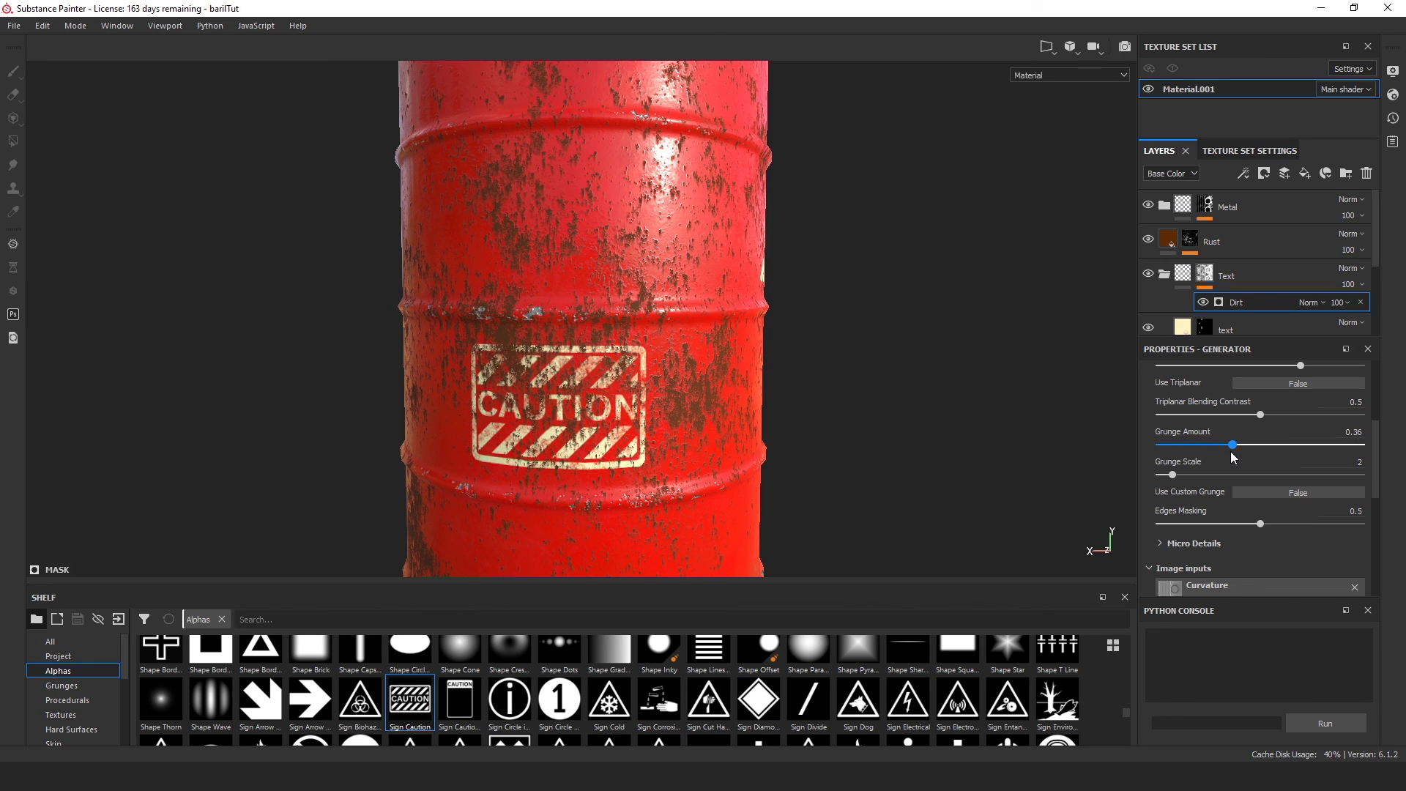
Reduce the Dirt generator's dirt level to 0.78 and check the wear on the signs around the barrel.
left_click_drag(914, 448, 885, 433, "alt")
scroll(1208, 436, "up", 3)
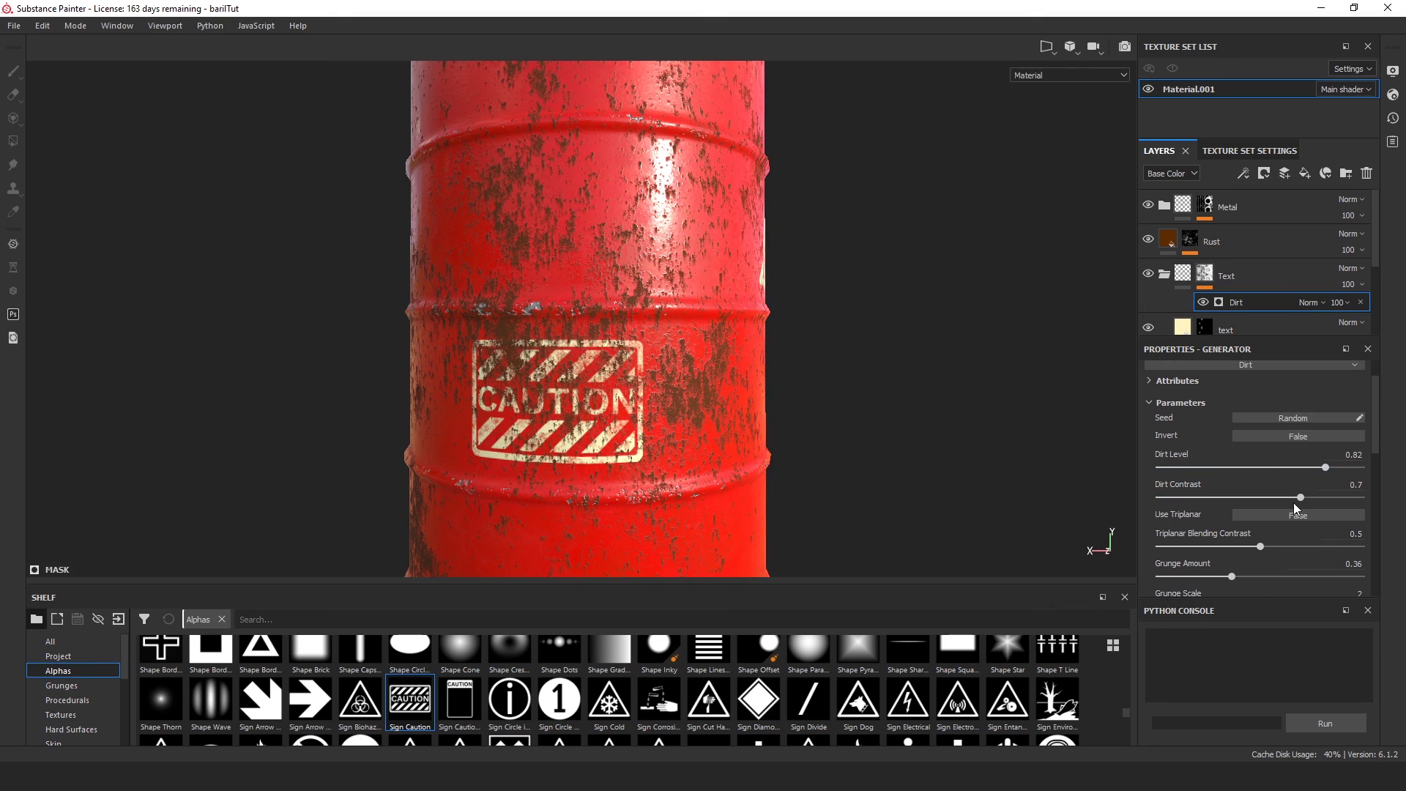
left_click_drag(1309, 502, 1318, 469)
left_click(1316, 468)
left_click_drag(985, 452, 586, 425, "alt")
scroll(583, 421, "up", 4)
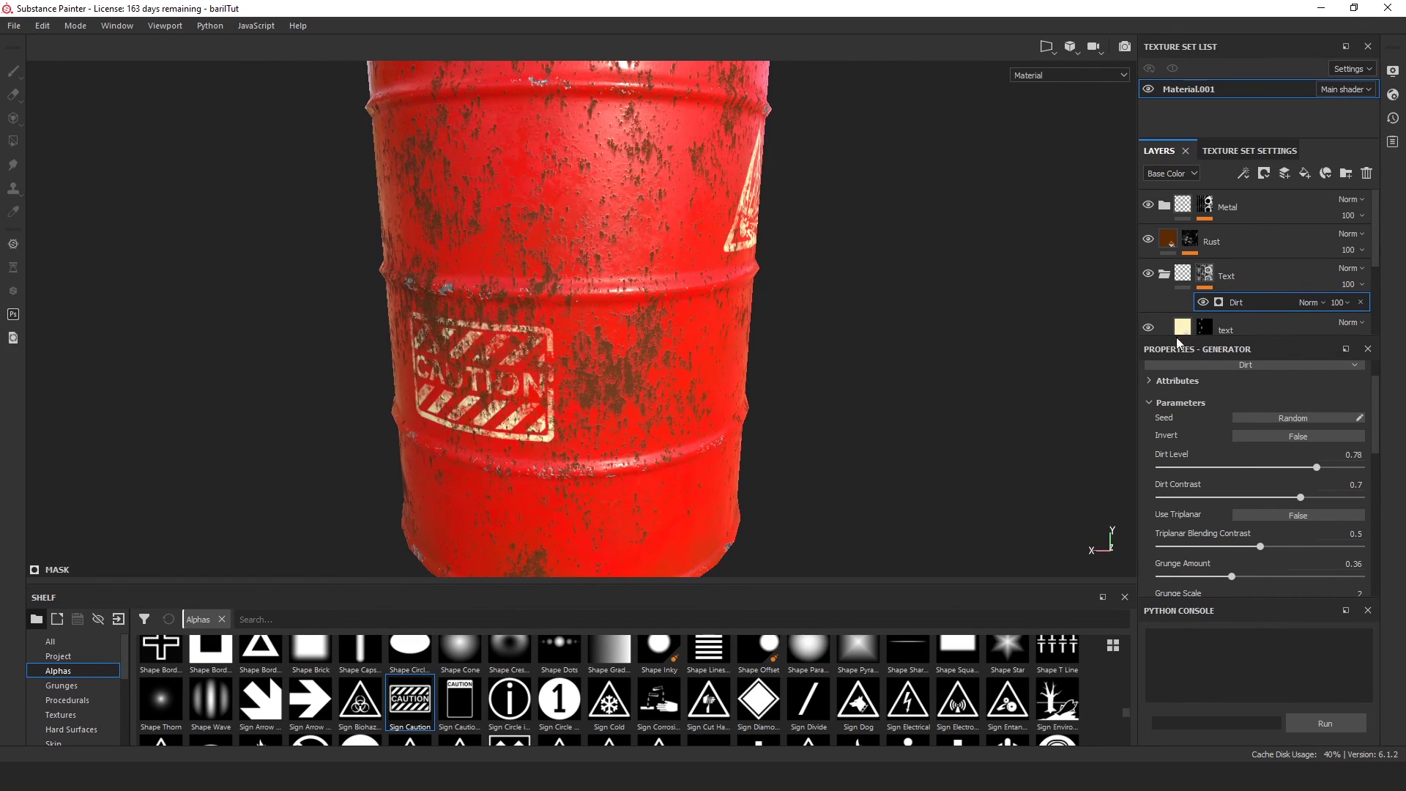
Lower the text fill layer's opacity inside the Text folder to 48 and view the whole barrel.
left_click(1188, 323)
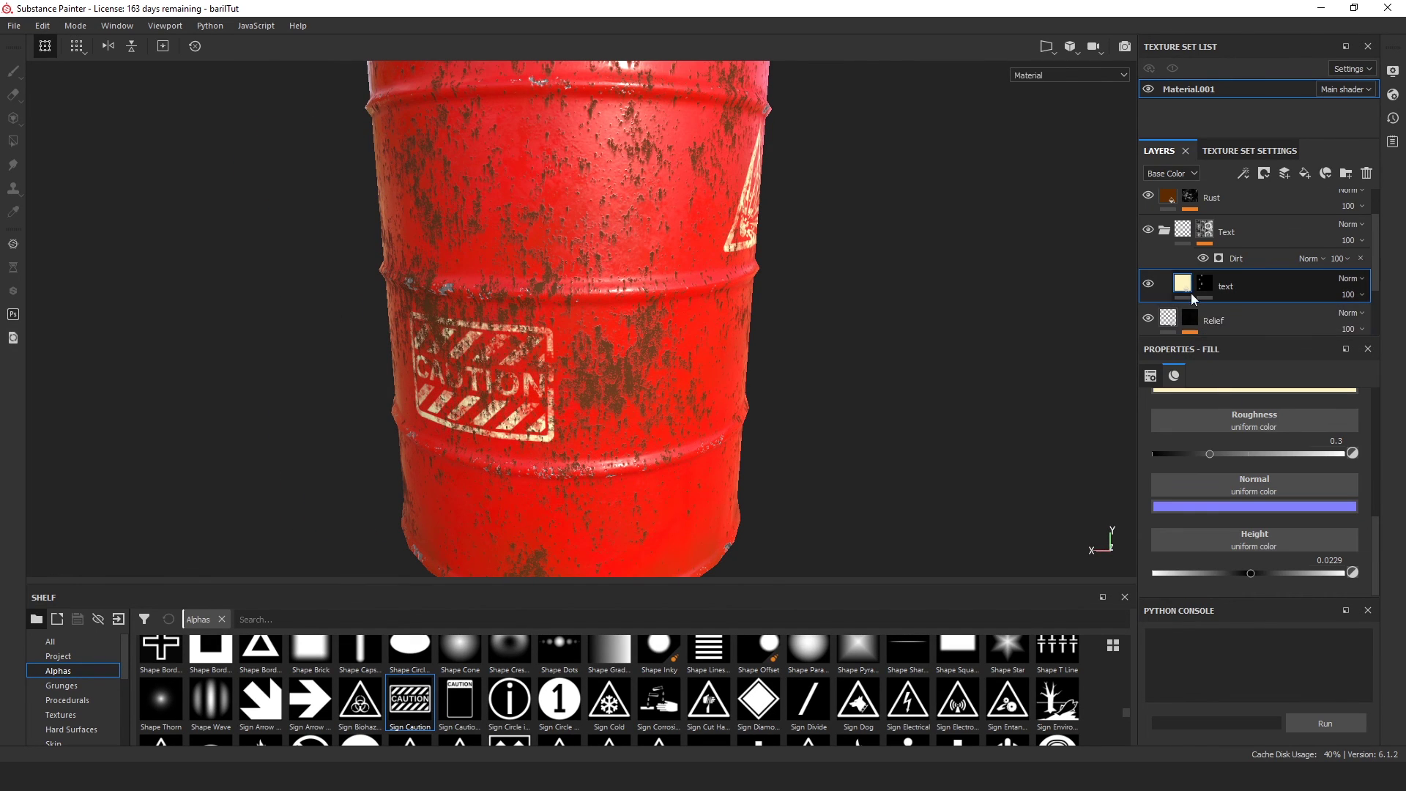
scroll(1265, 454, "up", 3)
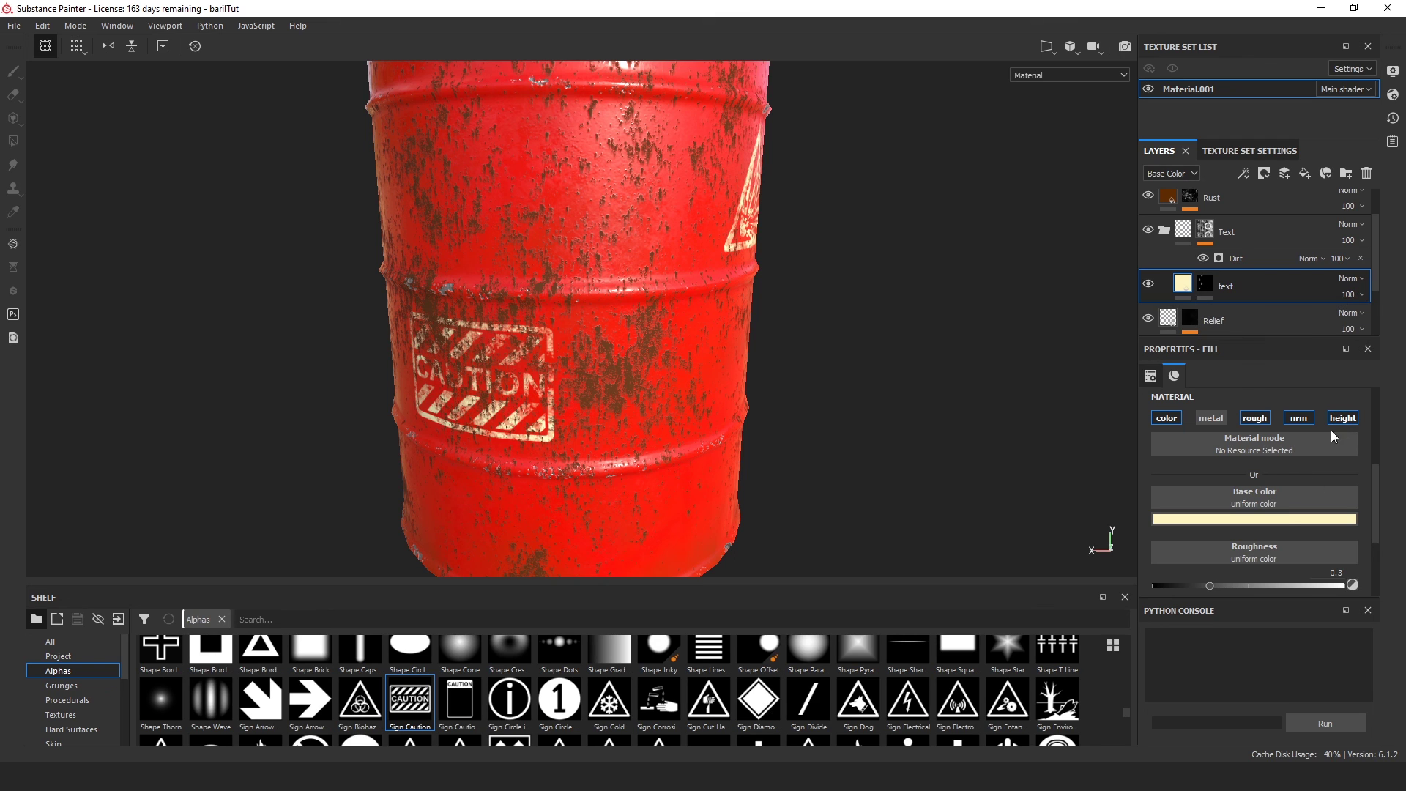
left_click(1349, 294)
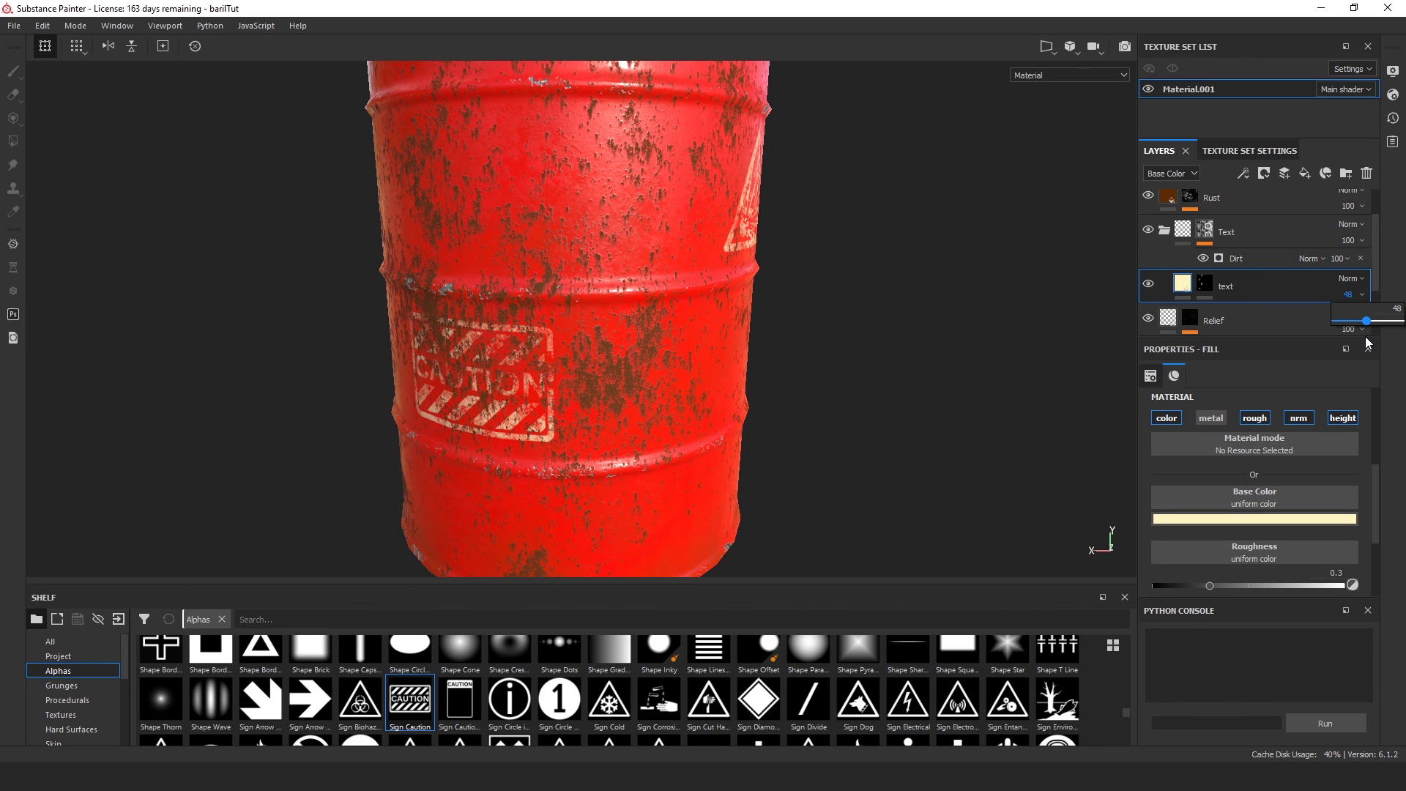
left_click_drag(941, 307, 731, 357, "alt")
scroll(731, 359, "down", 4)
left_click_drag(641, 372, 835, 392, "alt")
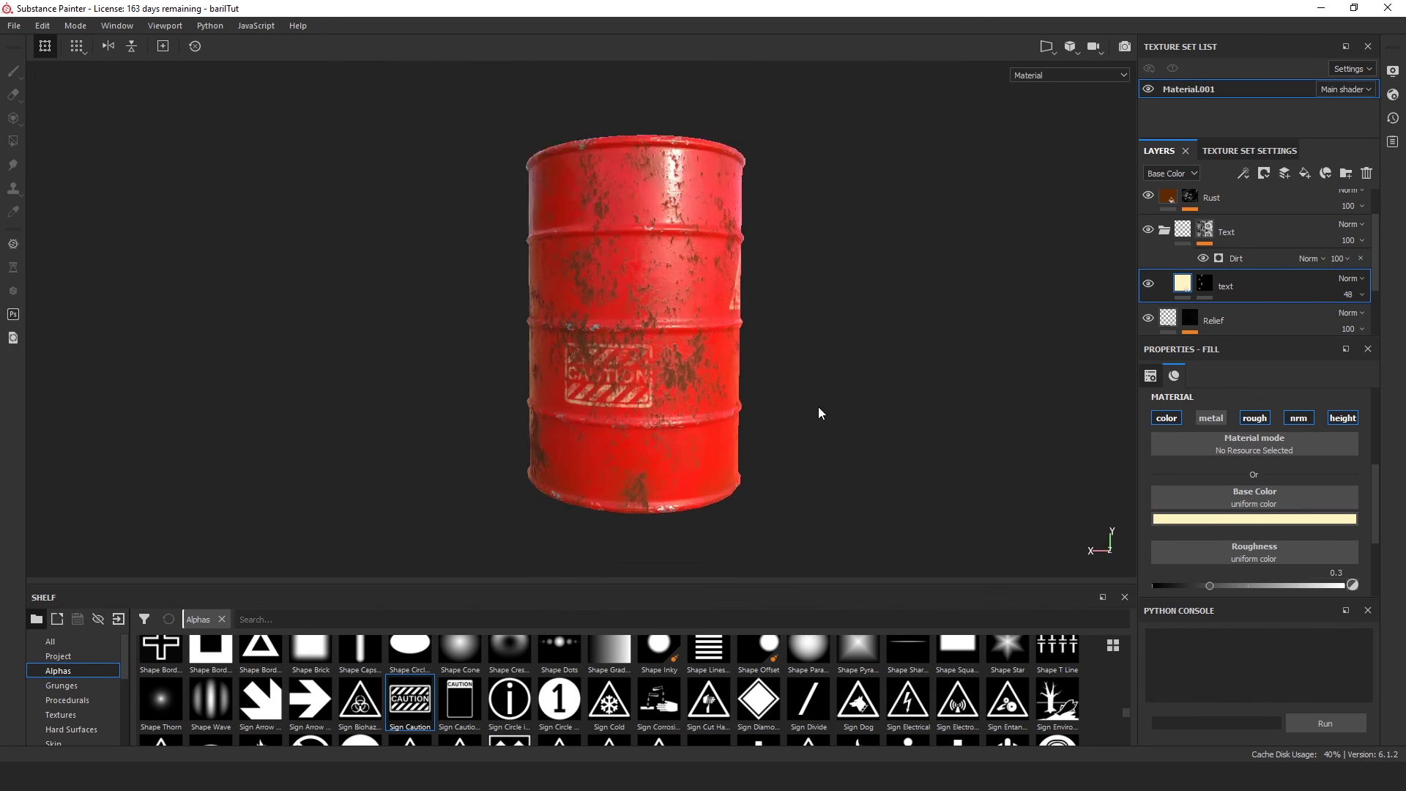
Raise the text fill layer's opacity to 55 and review the signs from the other sides of the barrel.
scroll(894, 405, "up", 5)
left_click(1350, 294)
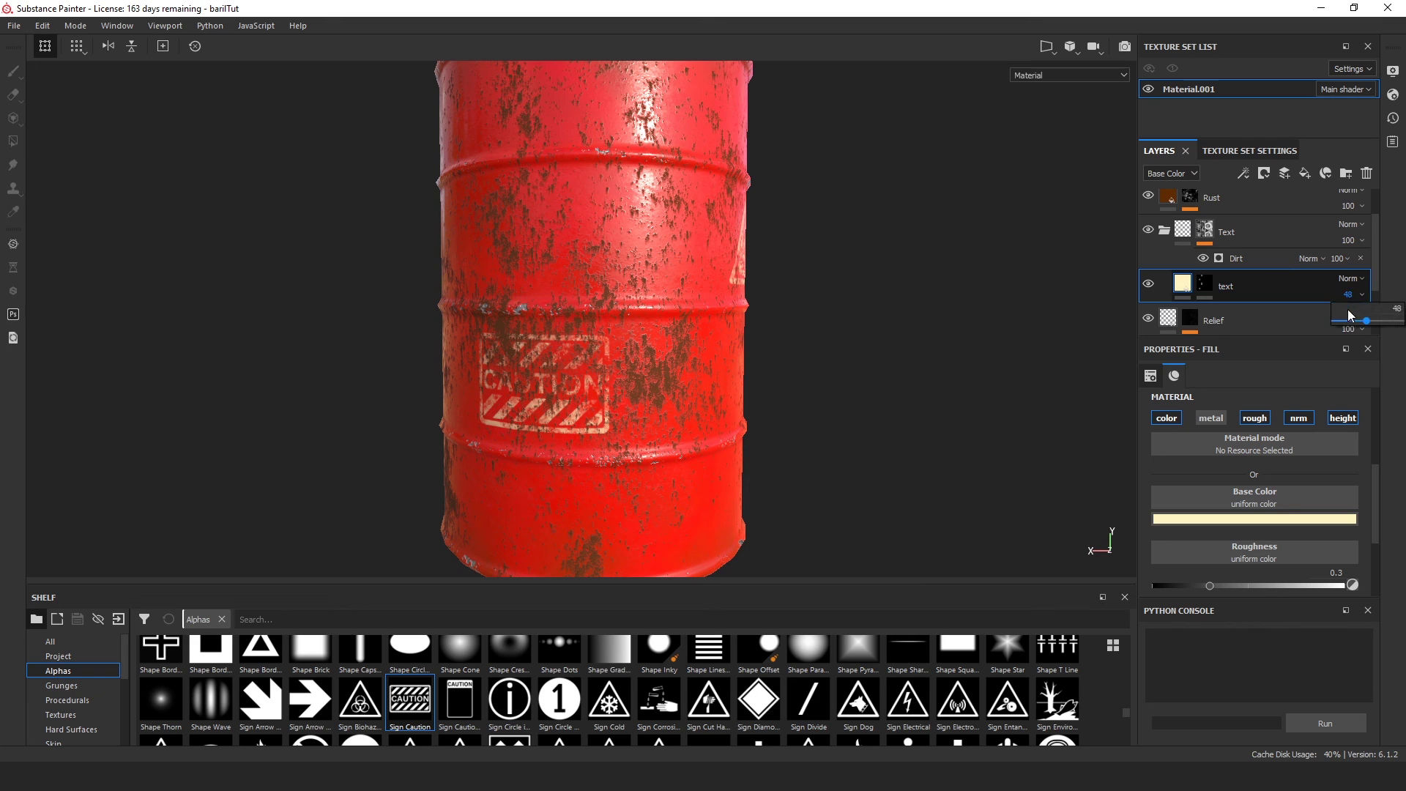
left_click_drag(1370, 323, 1372, 331)
scroll(931, 388, "down", 5)
left_click_drag(939, 384, 551, 362, "alt")
scroll(697, 416, "up", 5)
scroll(549, 367, "down", 5)
left_click_drag(926, 401, 974, 399, "alt")
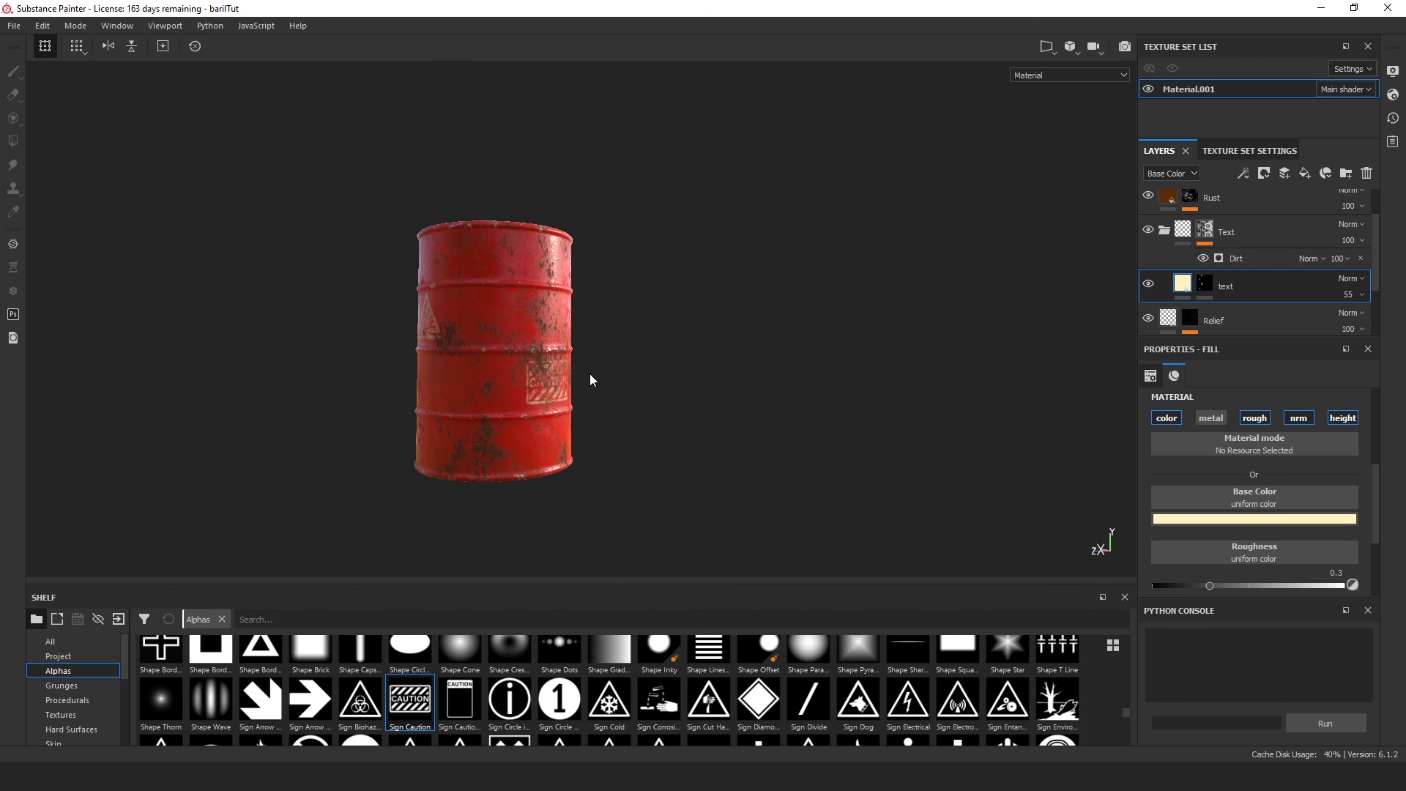
Inspect the rust and the caution sign up close and the lid from above while rotating the environment lighting.
middle_click_drag(591, 374, 727, 360, "alt")
scroll(828, 454, "up", 5)
left_click_drag(824, 450, 750, 452, "alt")
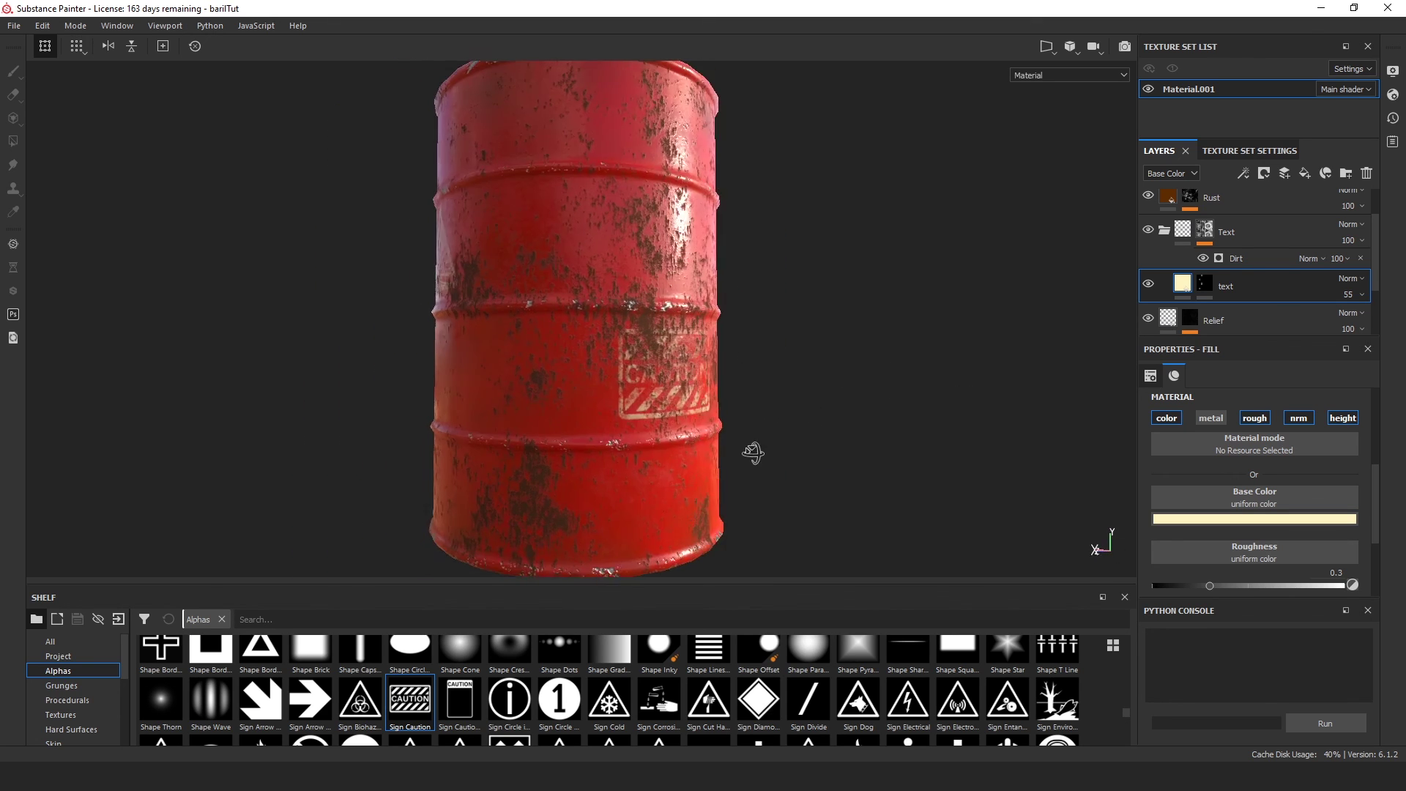
left_click_drag(923, 433, 871, 420, "alt")
right_click_drag(872, 420, 837, 430, "shift")
scroll(838, 431, "down", 5)
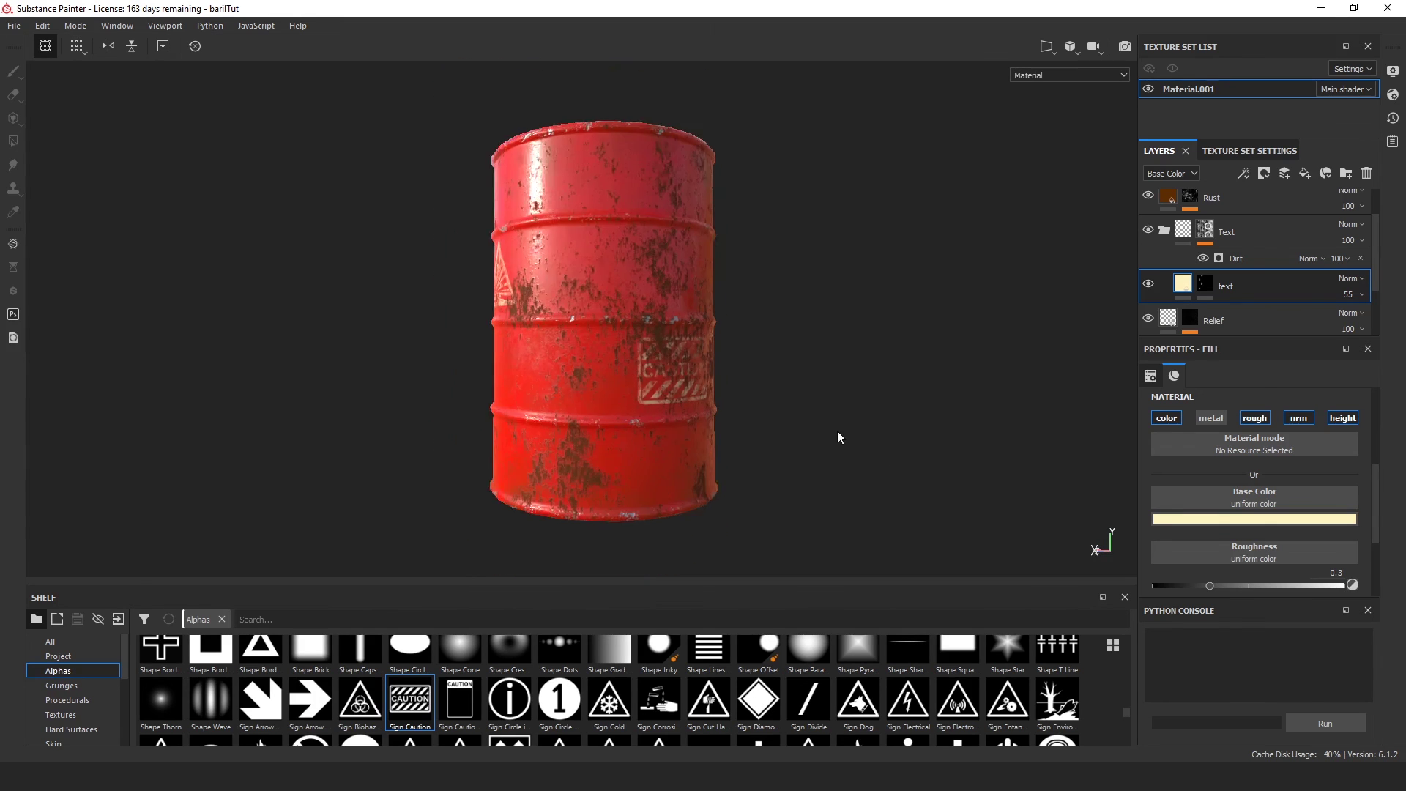
left_click_drag(756, 438, 1080, 463, "alt")
left_click_drag(652, 479, 1011, 534, "alt")
right_click_drag(872, 373, 913, 397, "shift")
scroll(912, 397, "down", 4)
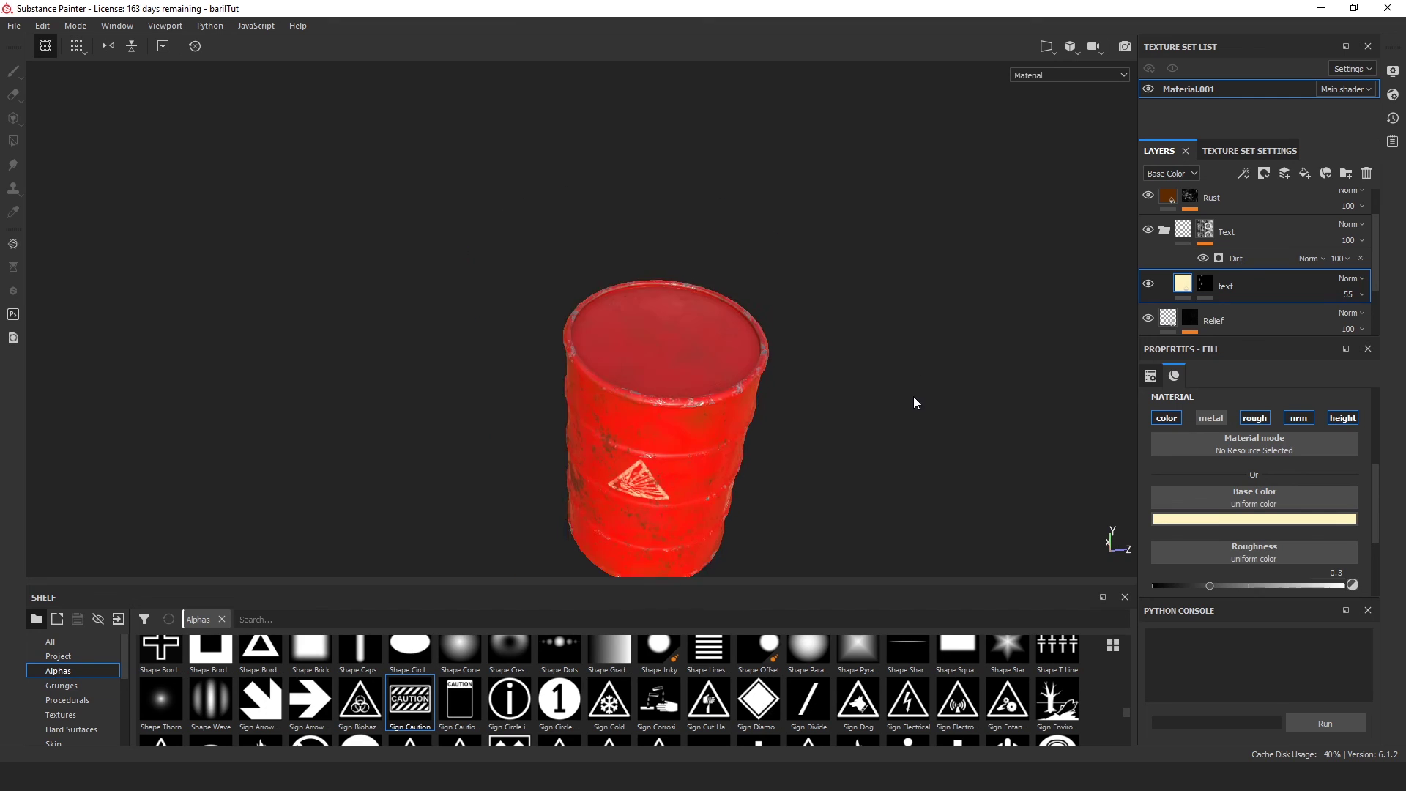
Review the whole barrel from all sides under changed lighting, comparing the wear on the explosive and caution signs.
left_click_drag(913, 443, 917, 393, "alt")
middle_click_drag(900, 421, 827, 297, "alt")
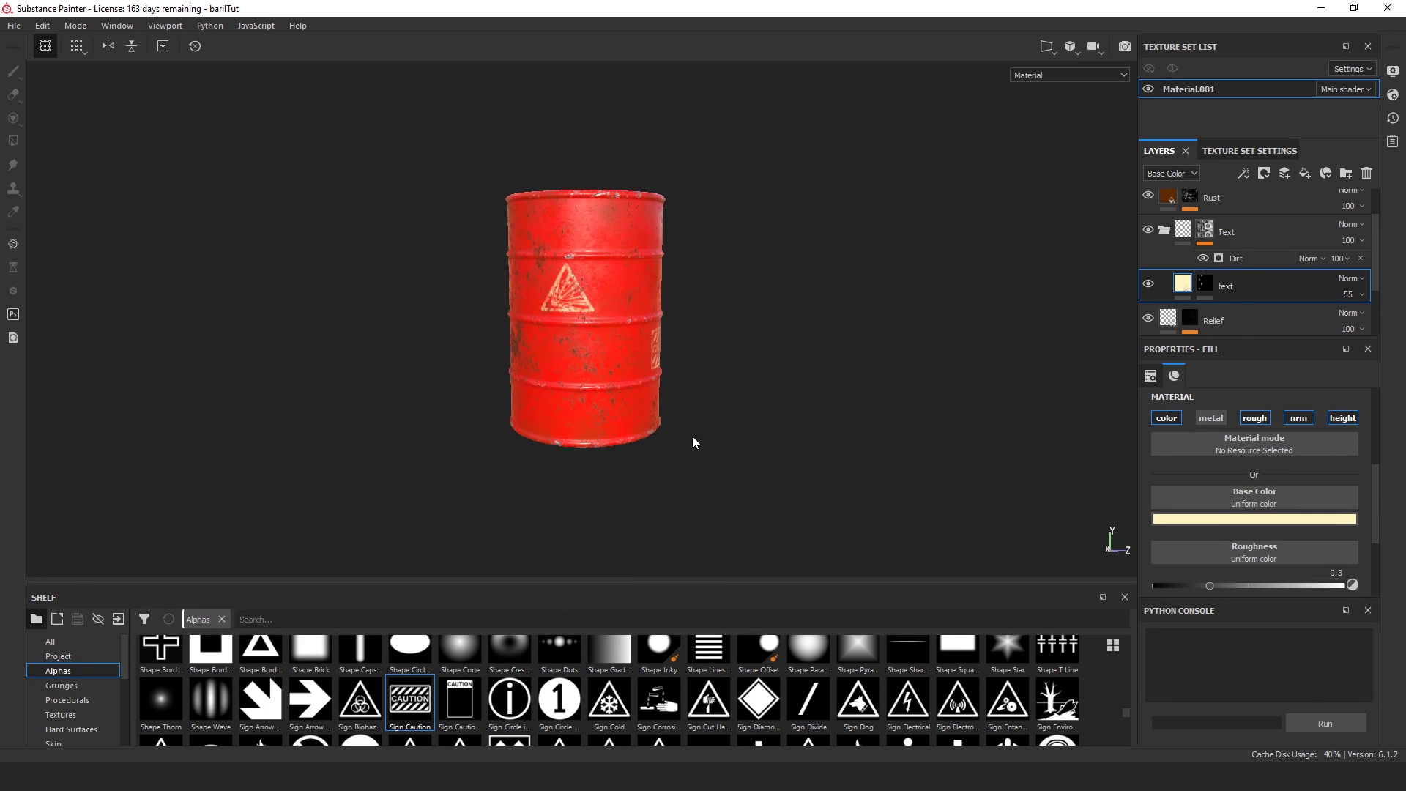
left_click_drag(692, 438, 982, 440, "alt")
left_click_drag(547, 438, 778, 456, "alt")
right_click_drag(785, 456, 762, 432, "shift")
left_click_drag(845, 447, 658, 410, "alt")
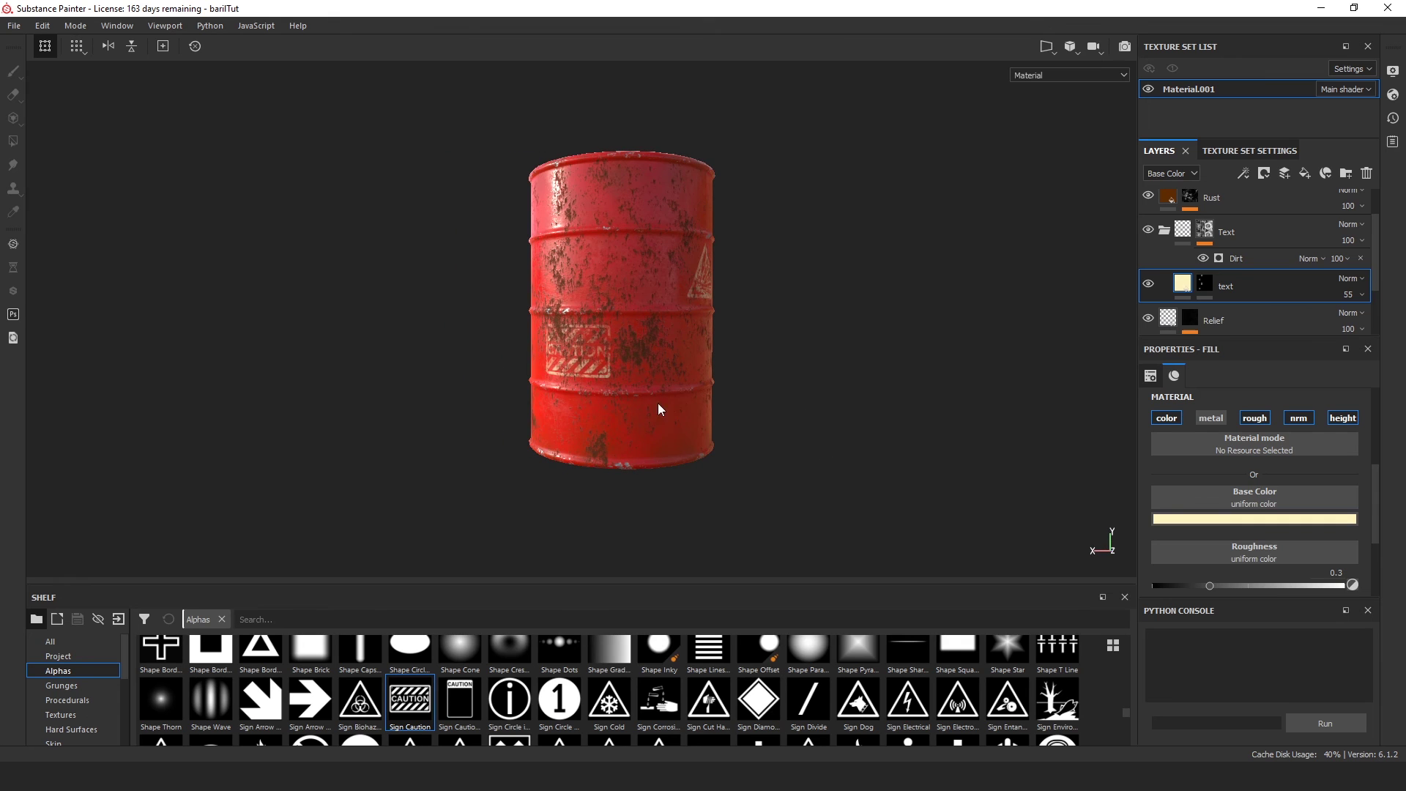
left_click_drag(907, 443, 797, 291, "alt")
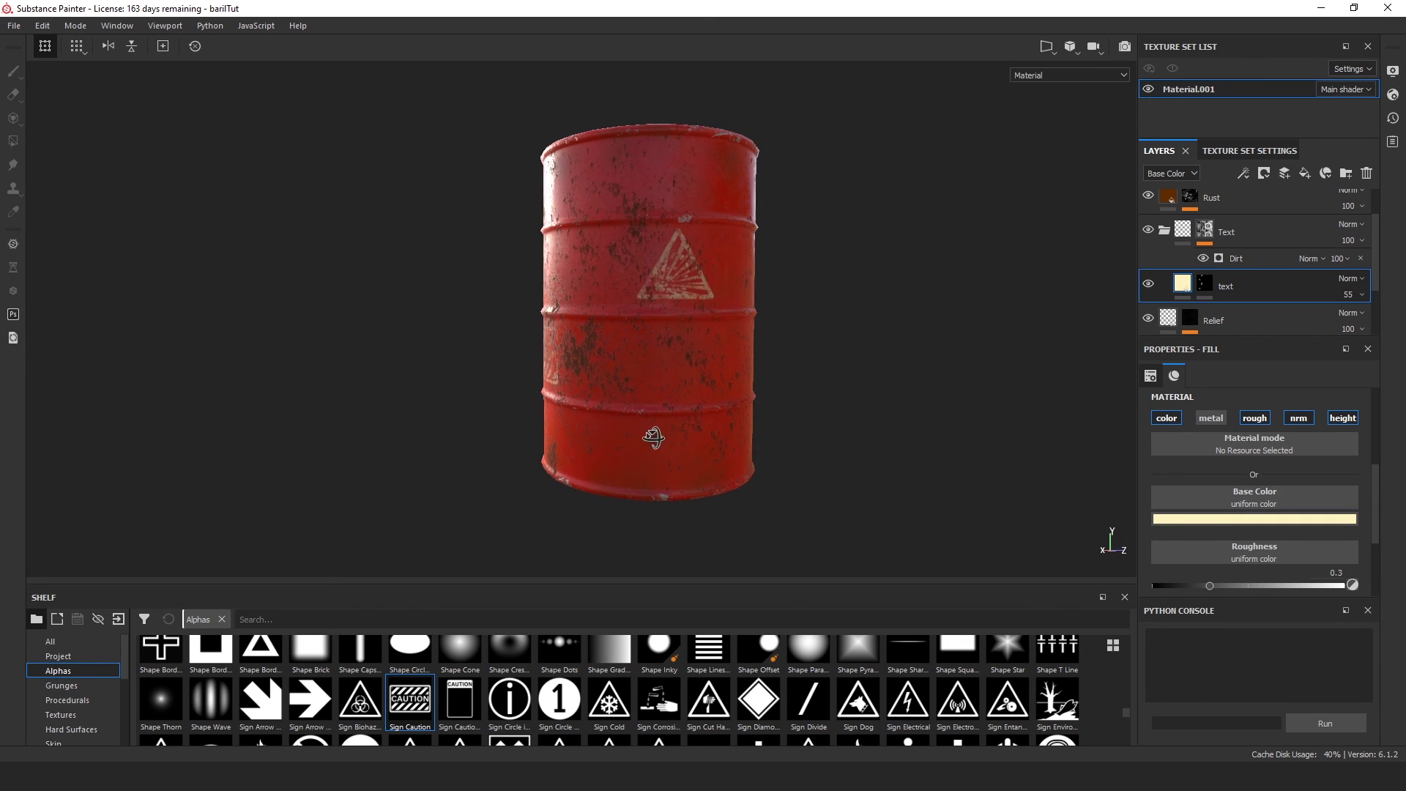
left_click_drag(822, 433, 261, 439, "alt")
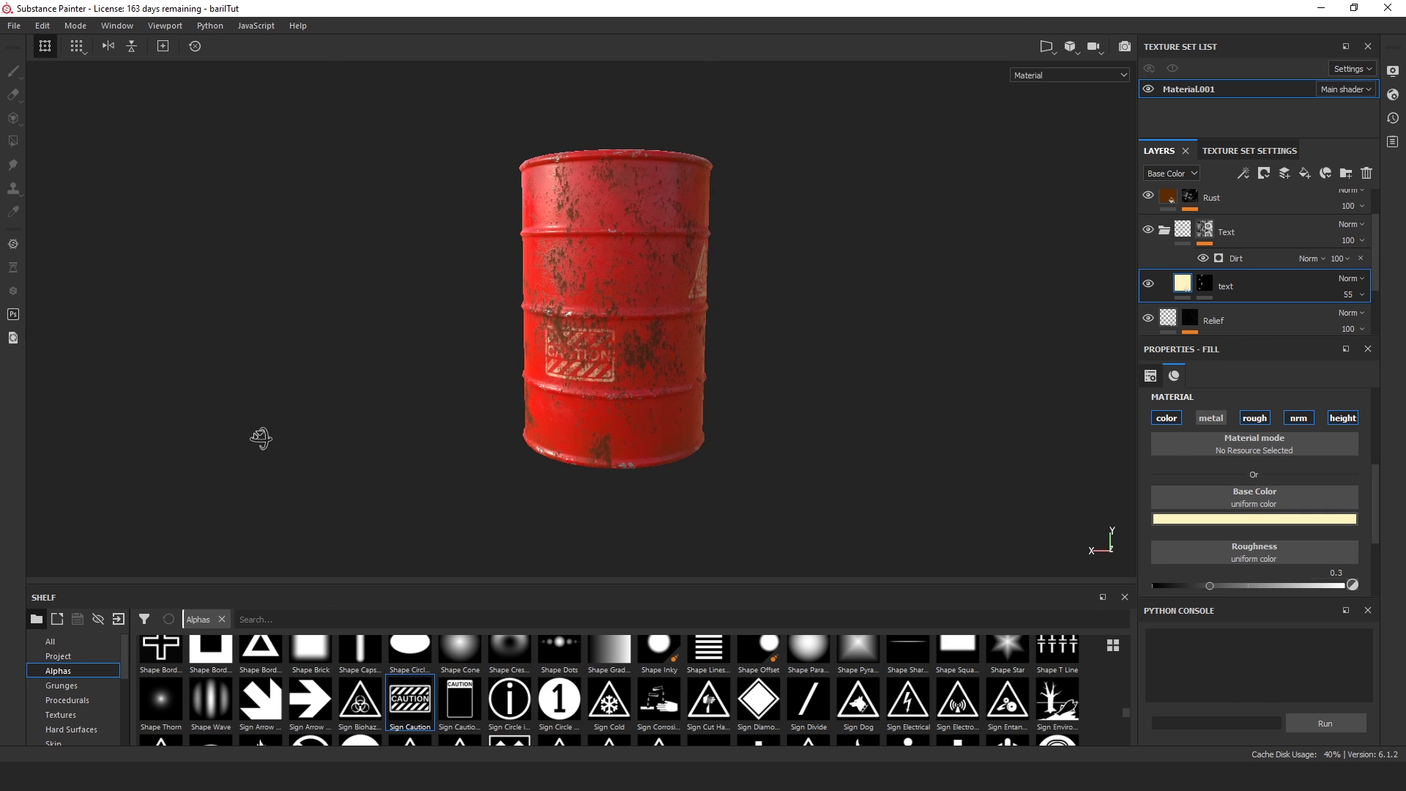
left_click_drag(892, 395, 738, 460, "alt")
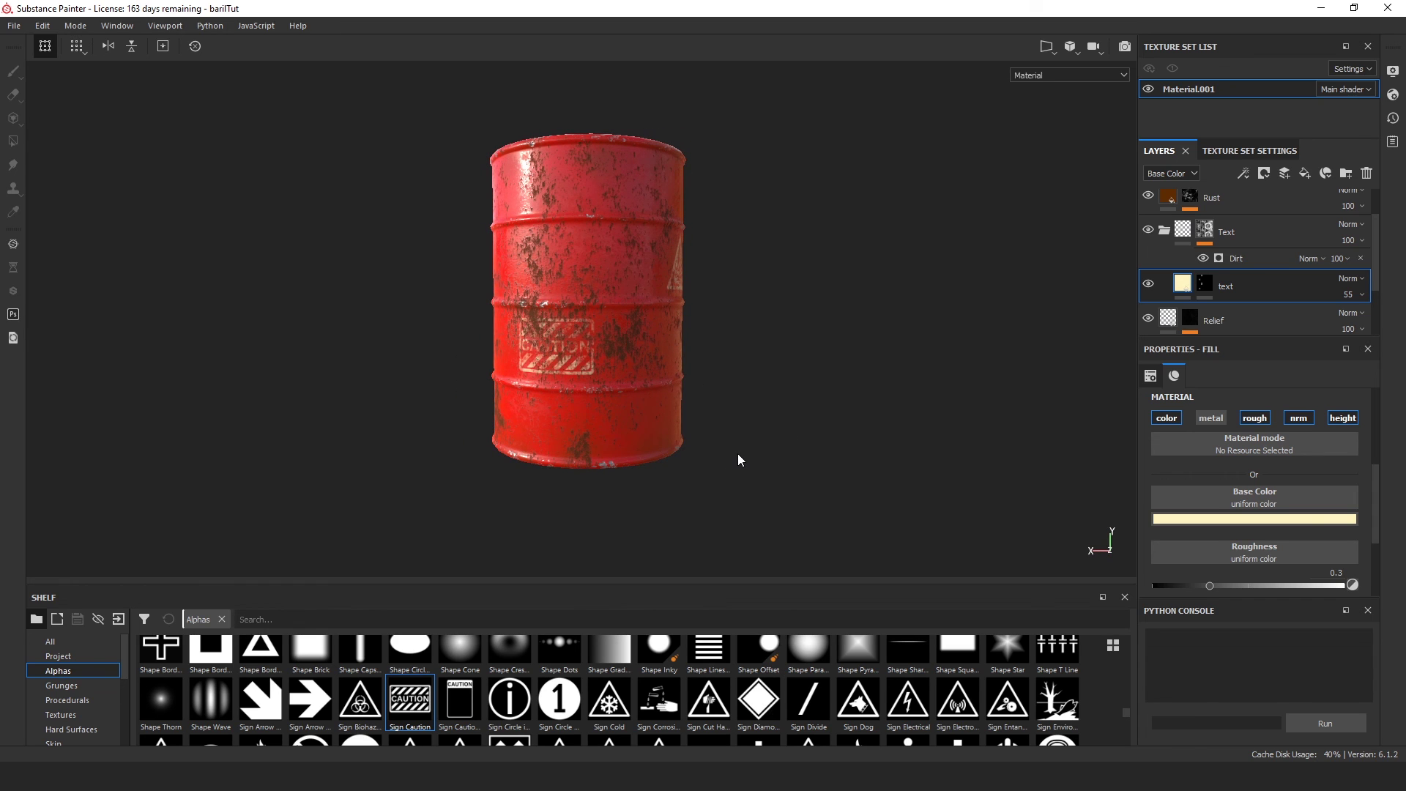